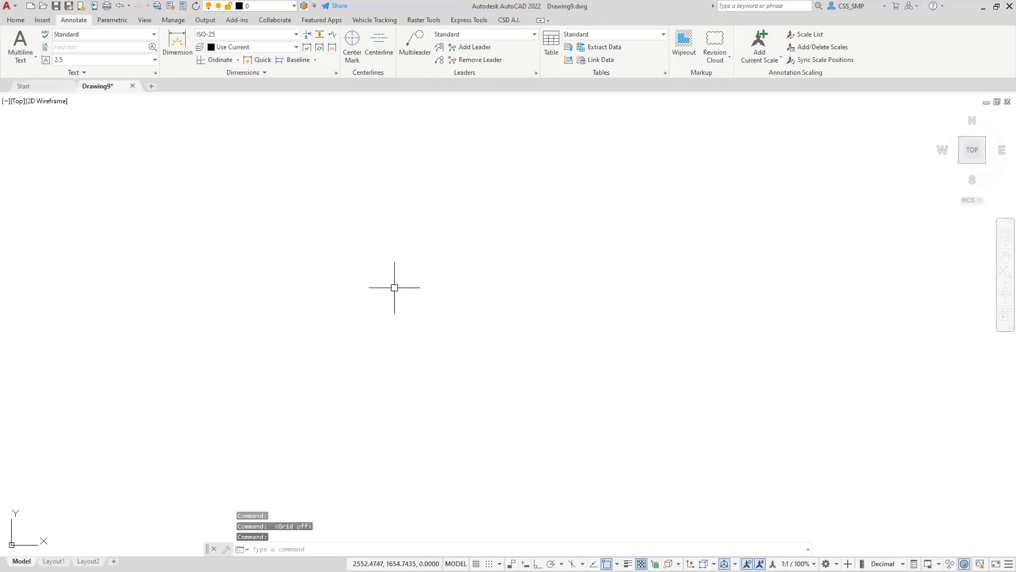
- Paste the copied arcs, polyline, circle and overlapping rectangles into the empty drawing
key("ctrl+v")
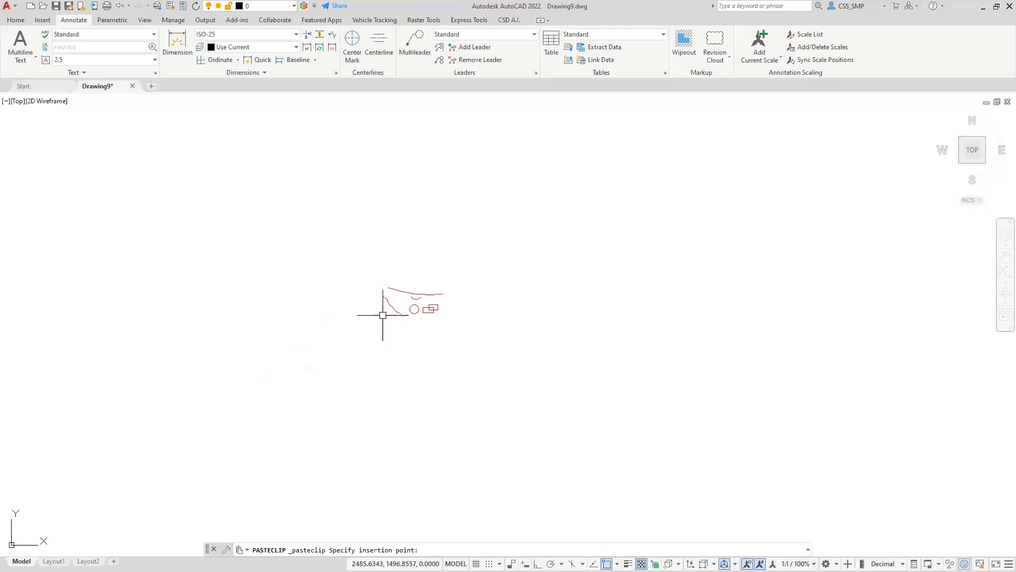
left_click(348, 311)
middle_click(348, 310)
middle_click(347, 311)
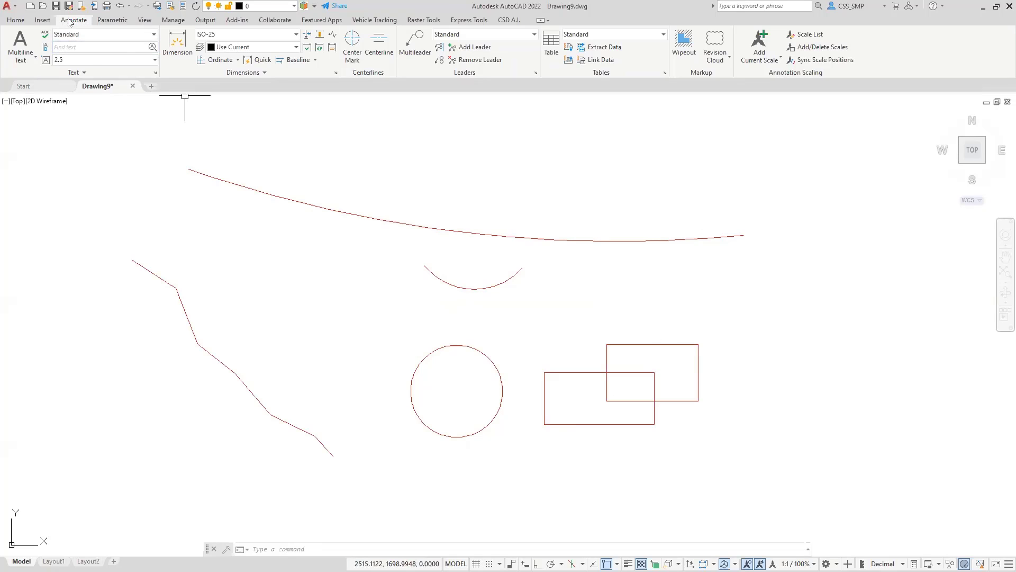
- Examine the text and table style choices among the drawing's basic annotation settings
left_click(15, 20)
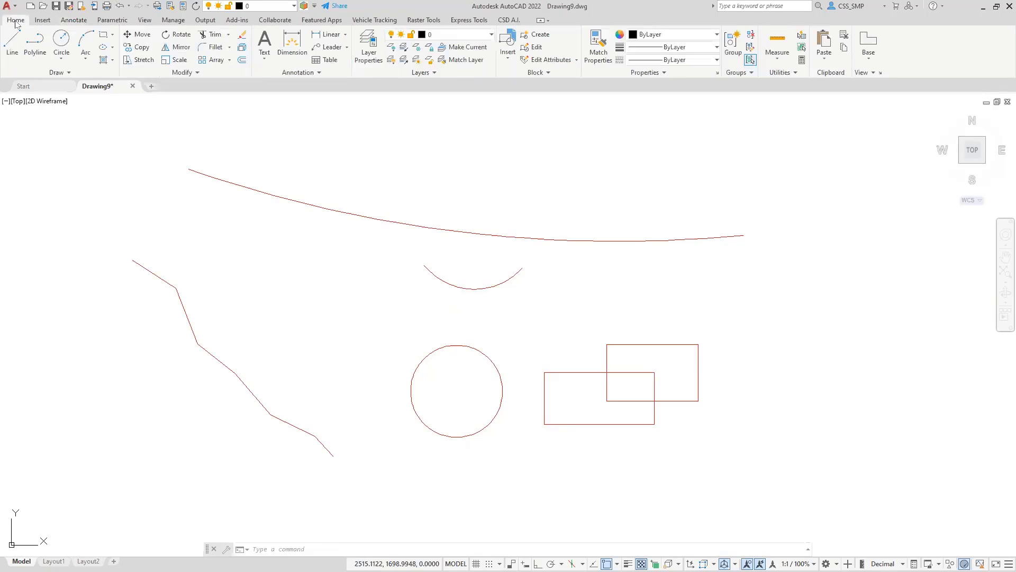
left_click(264, 57)
left_click(318, 75)
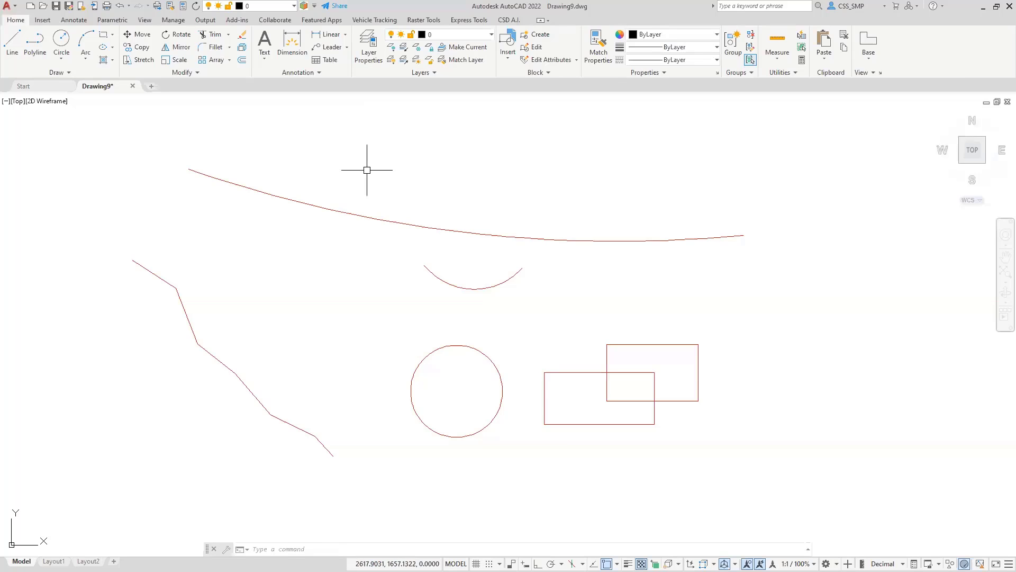
left_click(300, 73)
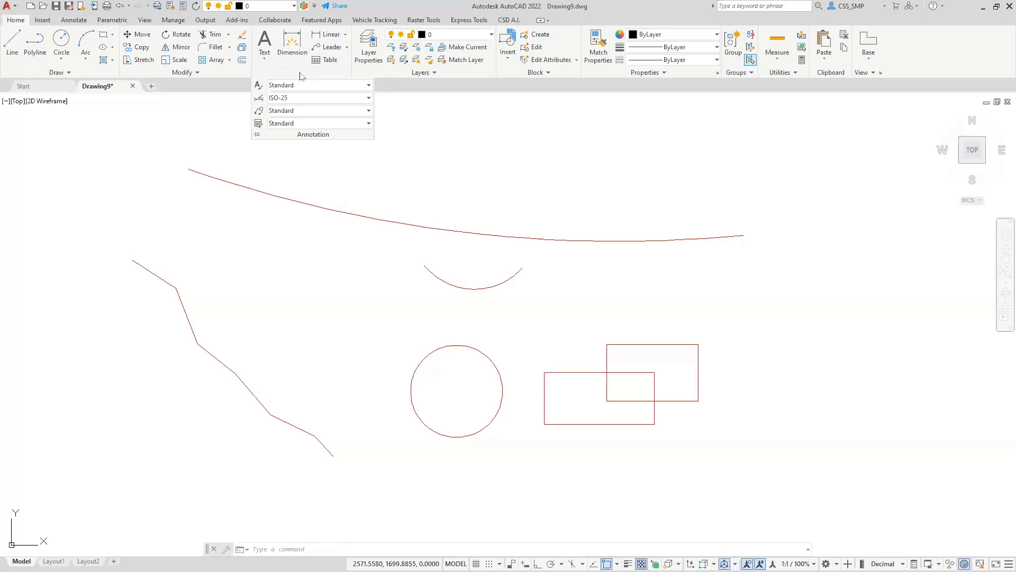
left_click(363, 86)
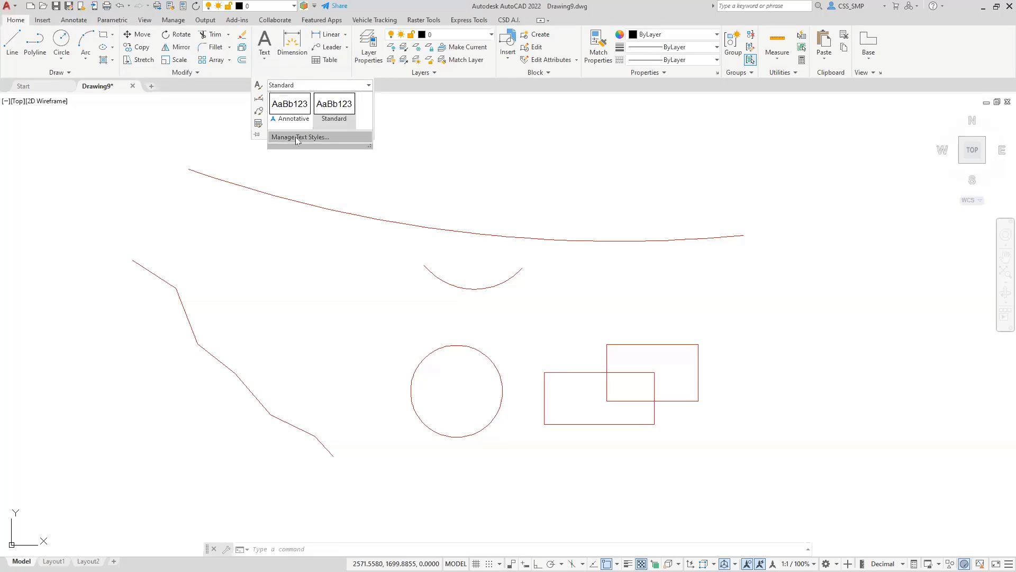
left_click(381, 88)
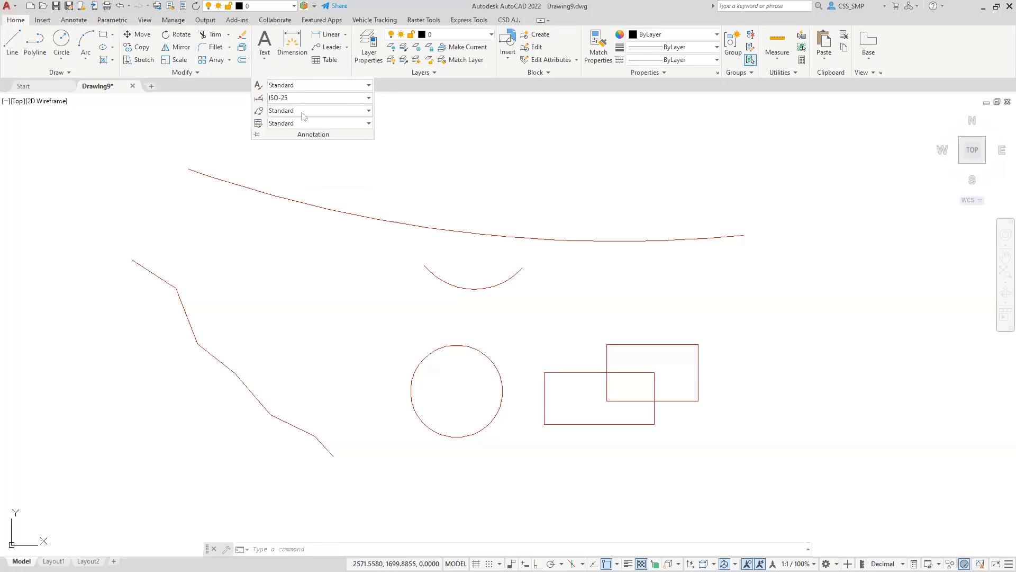
left_click(369, 123)
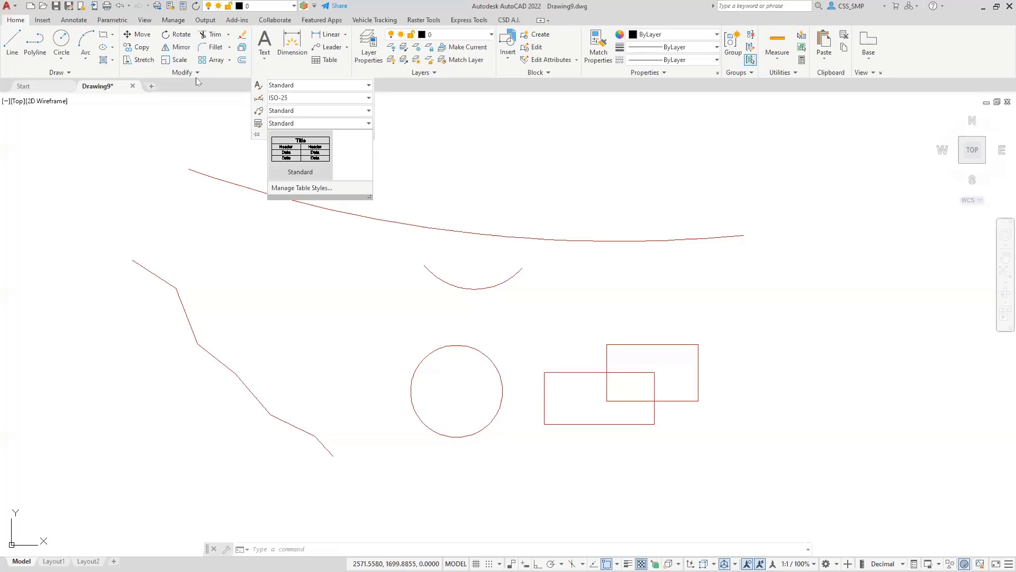
left_click(99, 42)
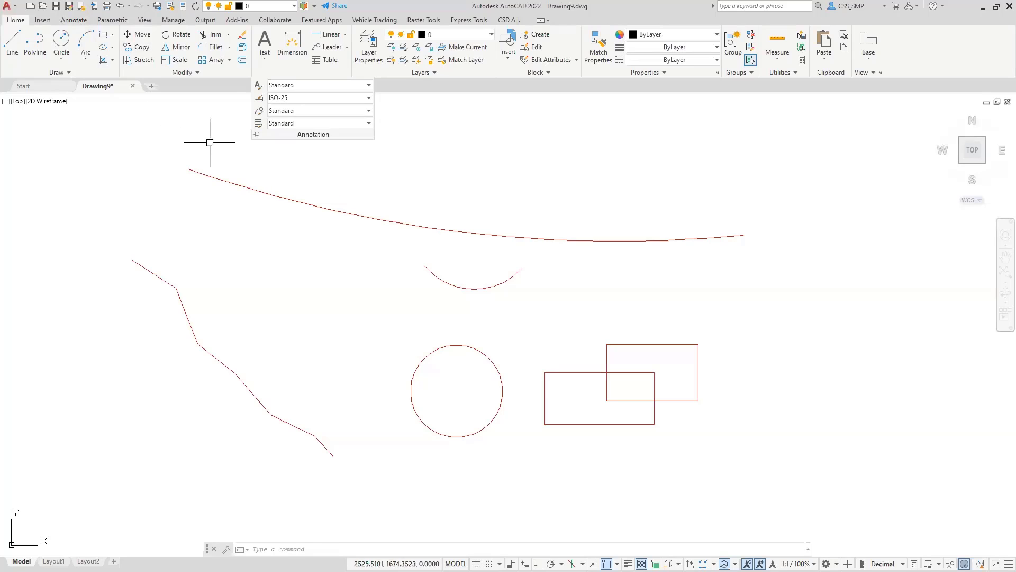
key("Escape")
key("Escape")
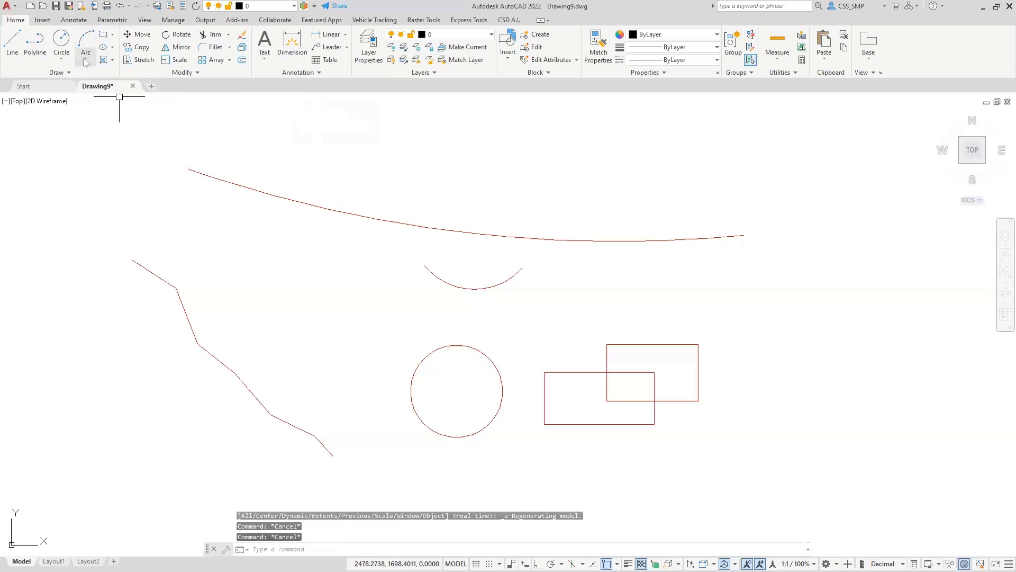
- Examine the text style and table style managers among the full annotation tools, closing each without changes
left_click(73, 20)
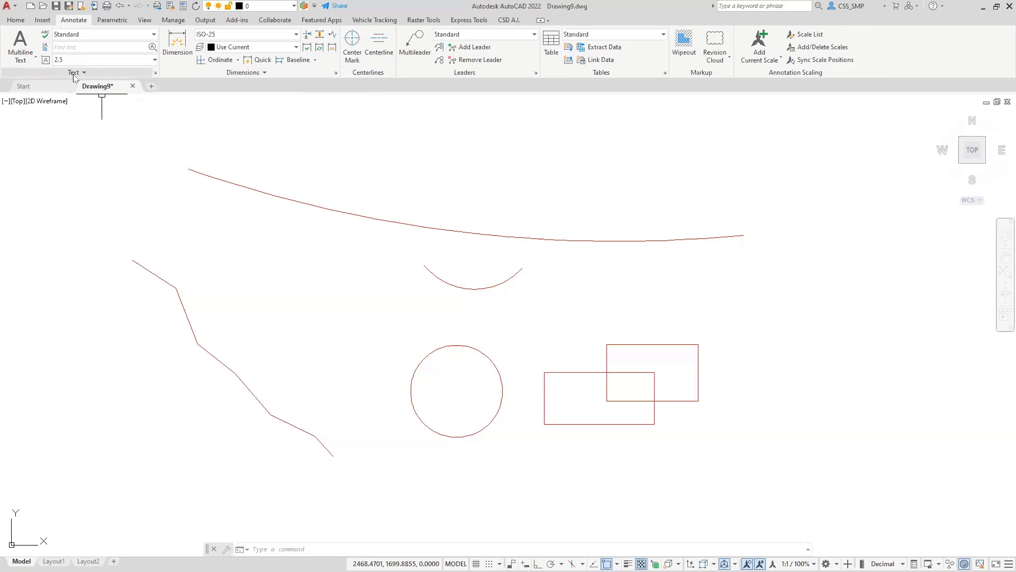
left_click(154, 37)
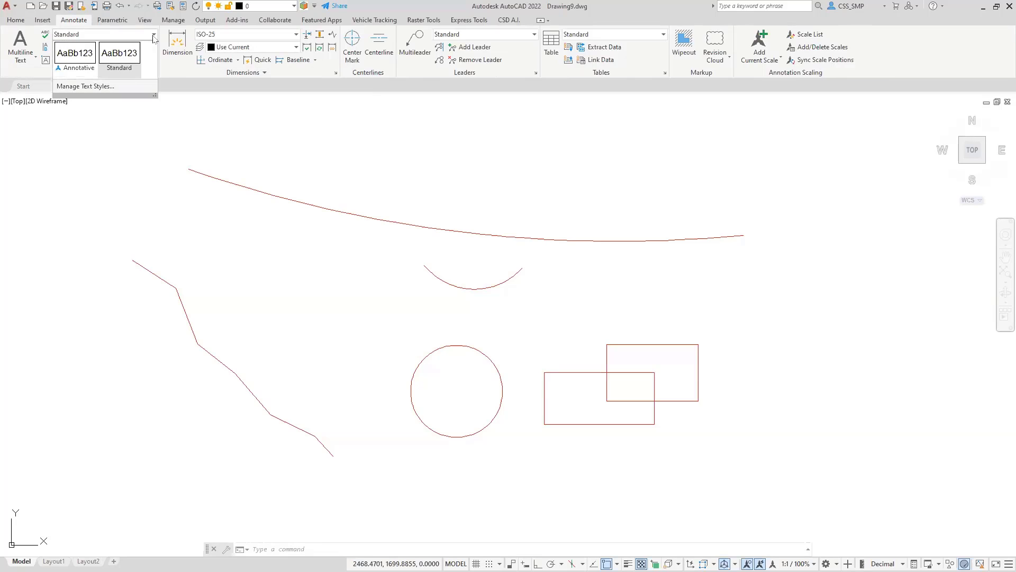
left_click(79, 86)
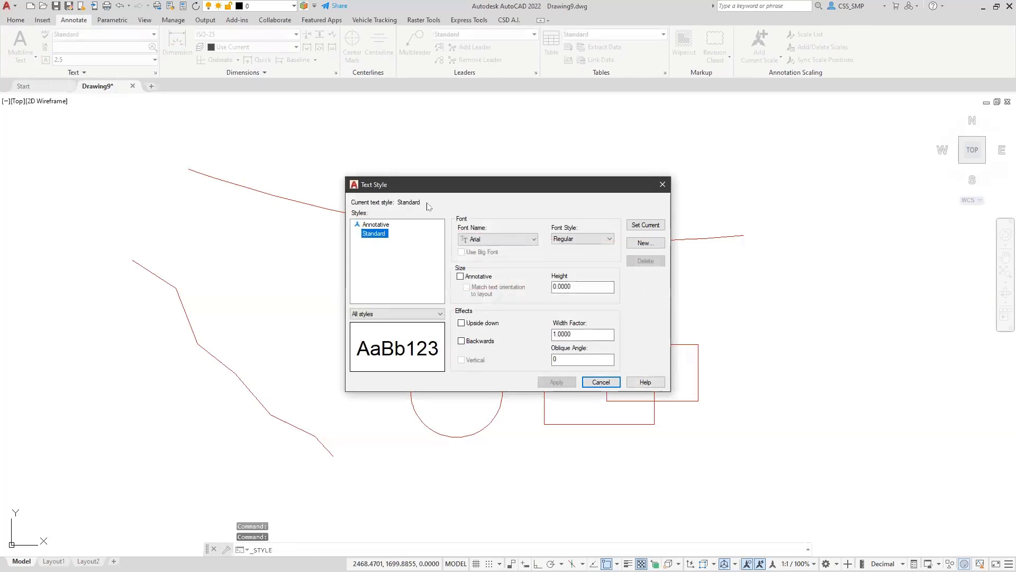
left_click(656, 186)
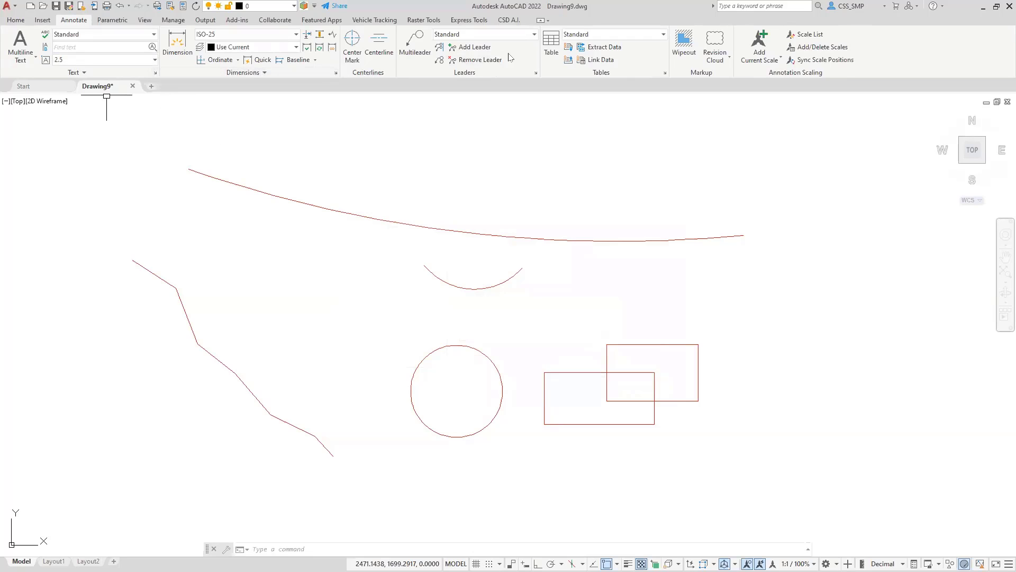
left_click(665, 76)
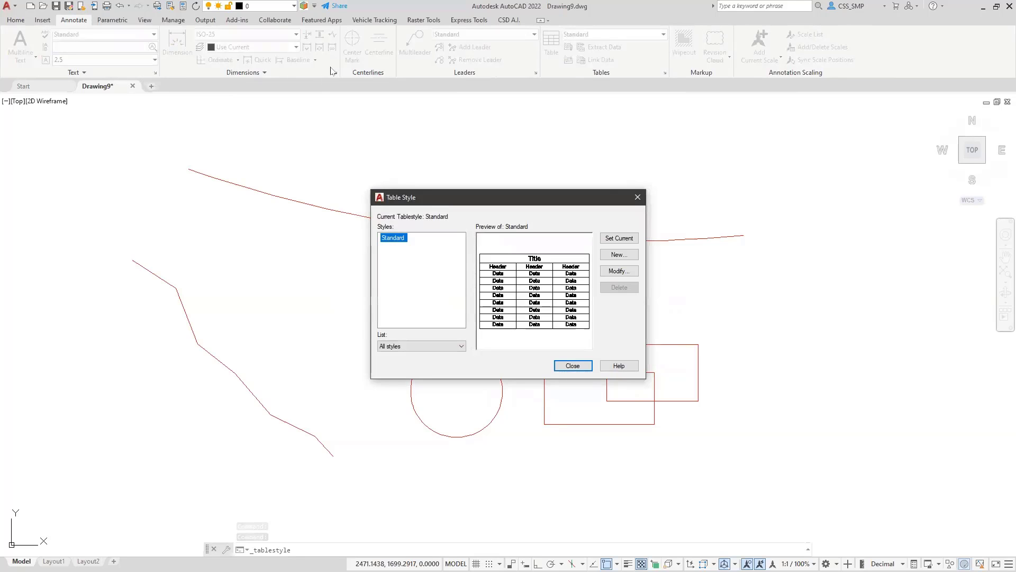
left_click(638, 199)
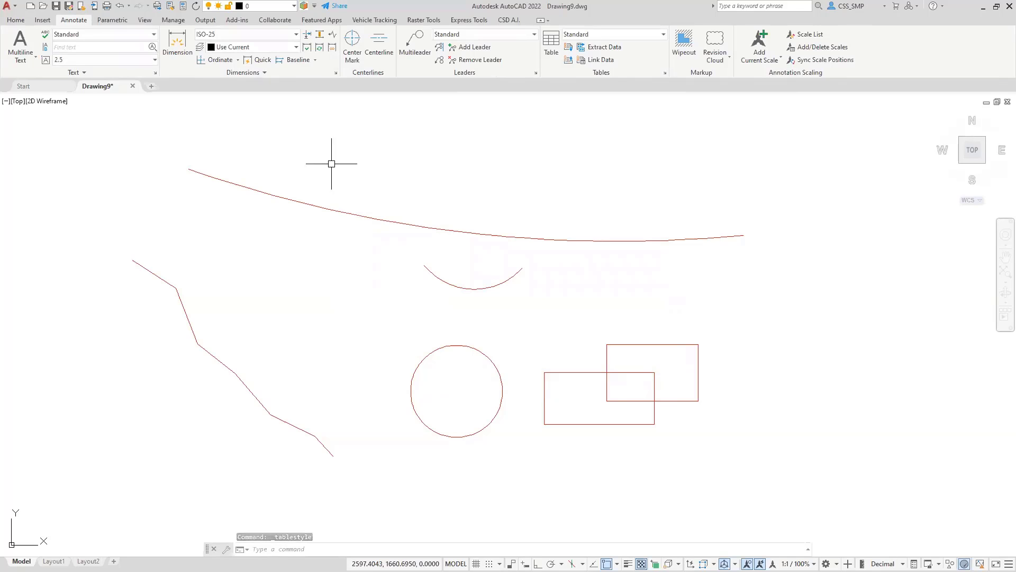
right_click(369, 186)
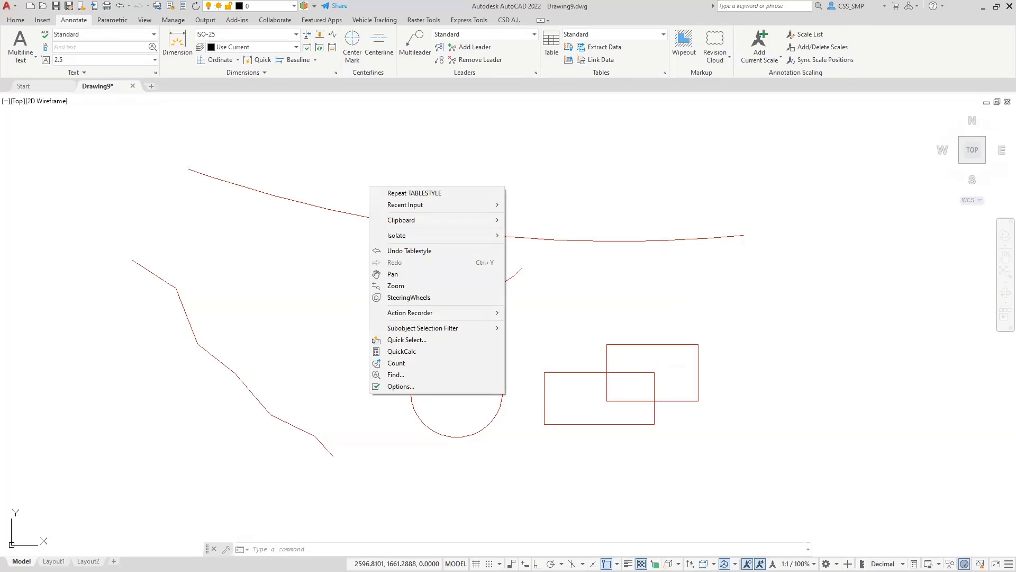
key("Escape")
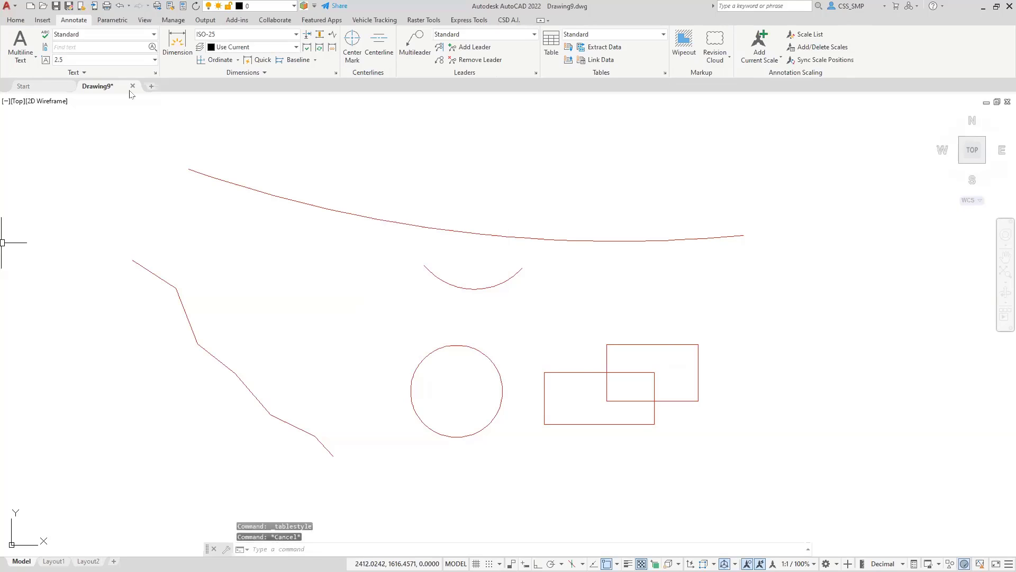
left_click(156, 73)
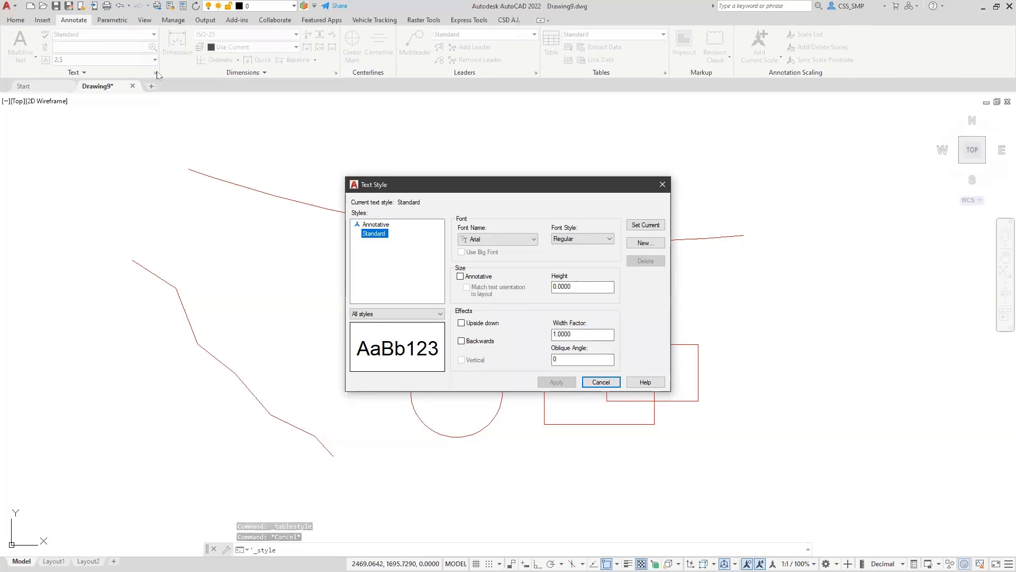
key("Escape")
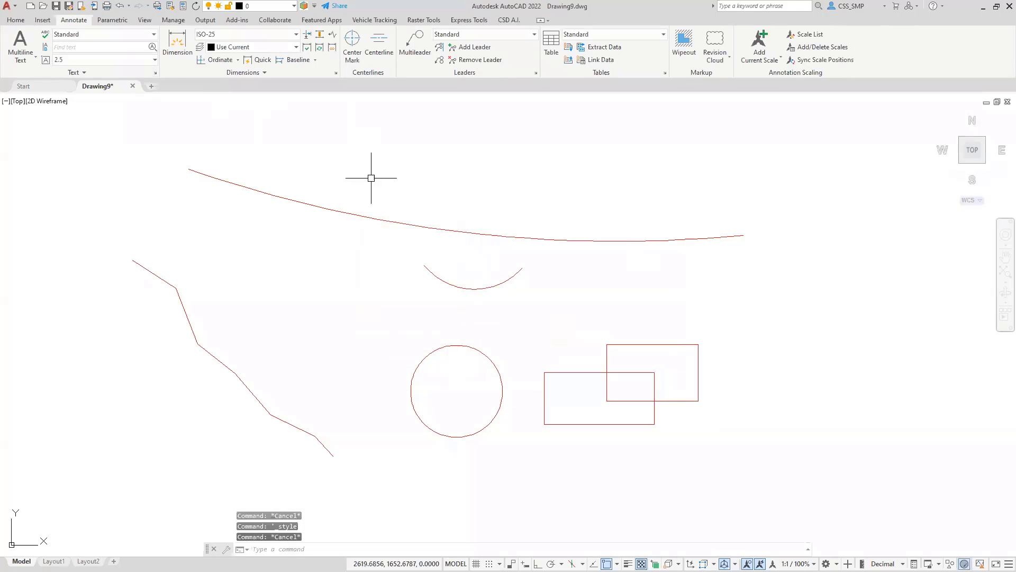
- Create a new text style named CSS-standard in the Text Style manager
type("ST")
key("Return")
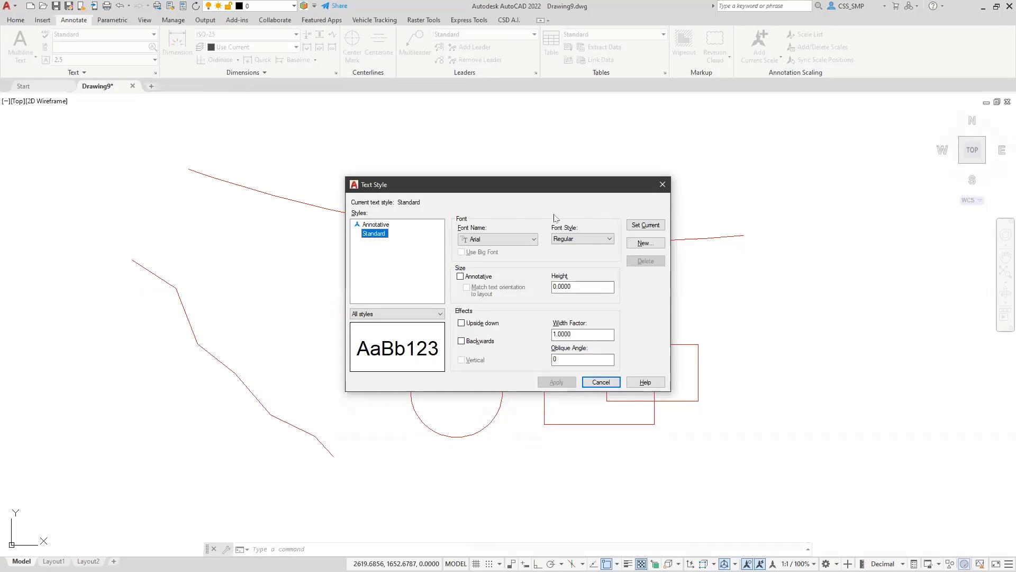
left_click_drag(445, 185, 388, 180)
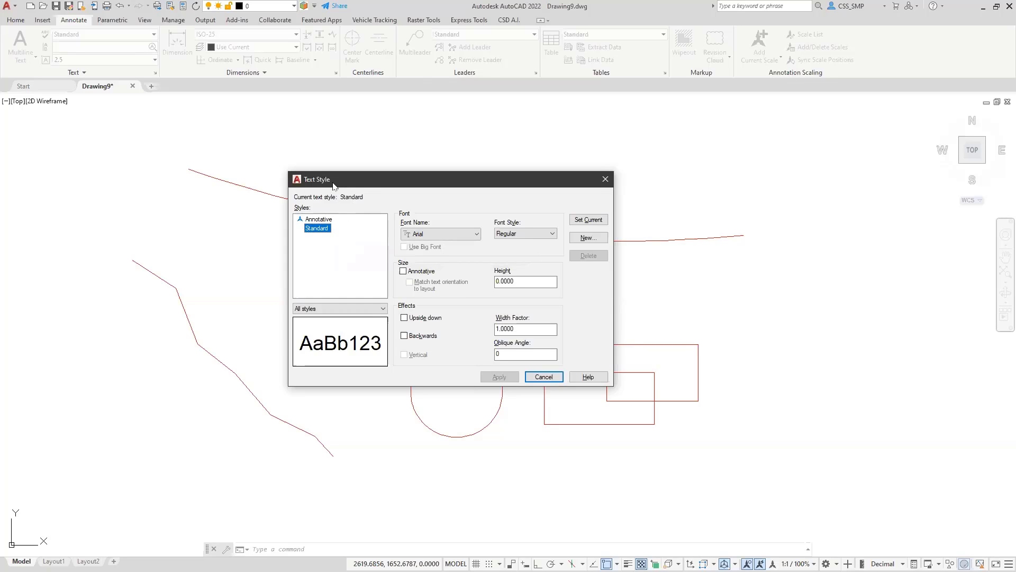
left_click_drag(333, 182, 312, 167)
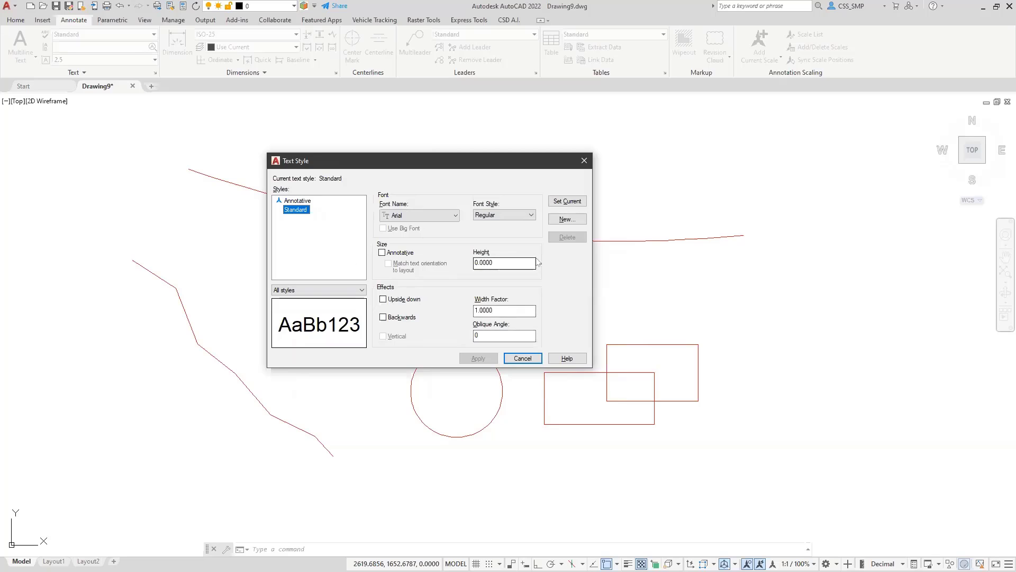
left_click(565, 219)
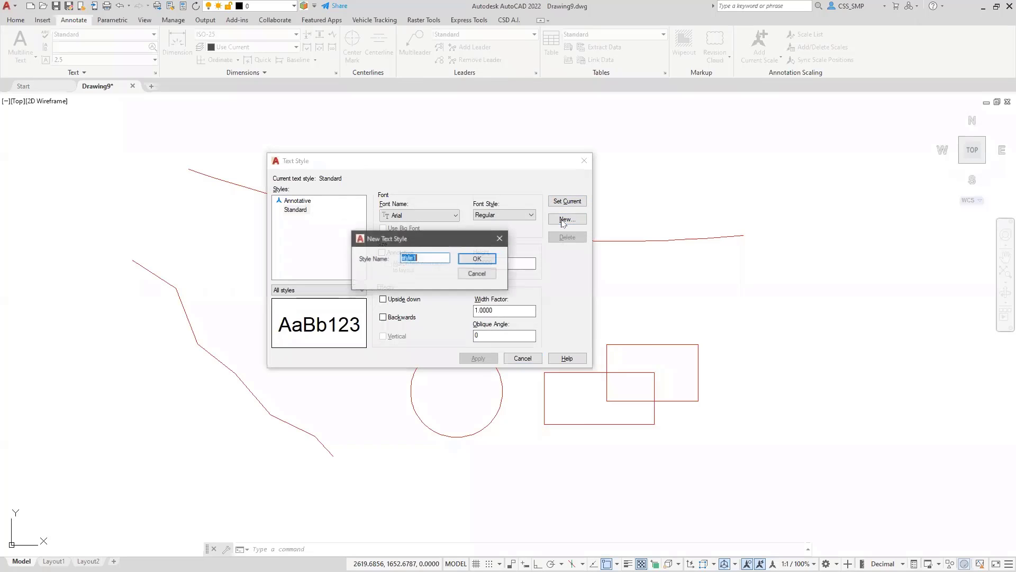
left_click_drag(393, 242, 452, 170)
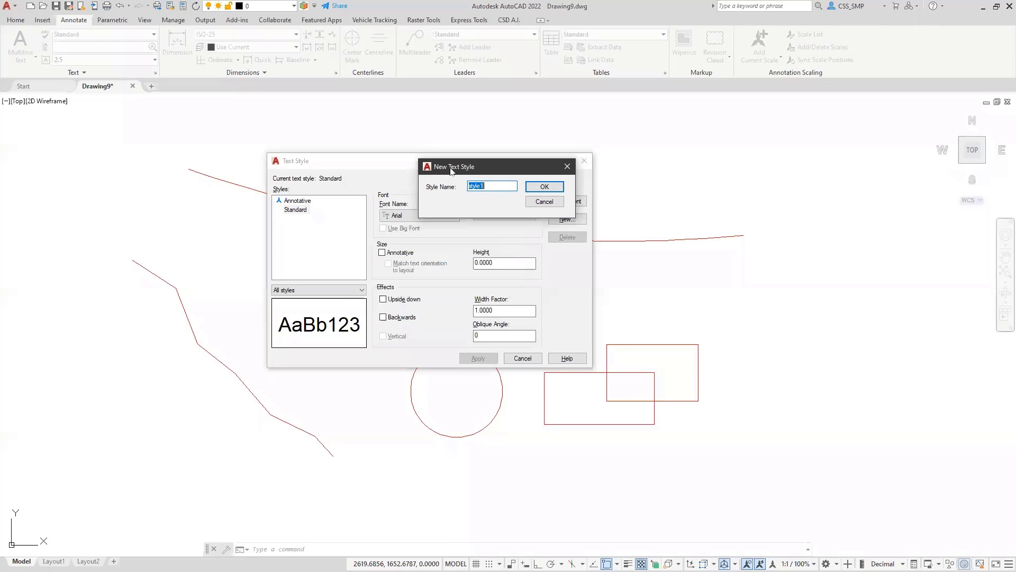
type("CSS")
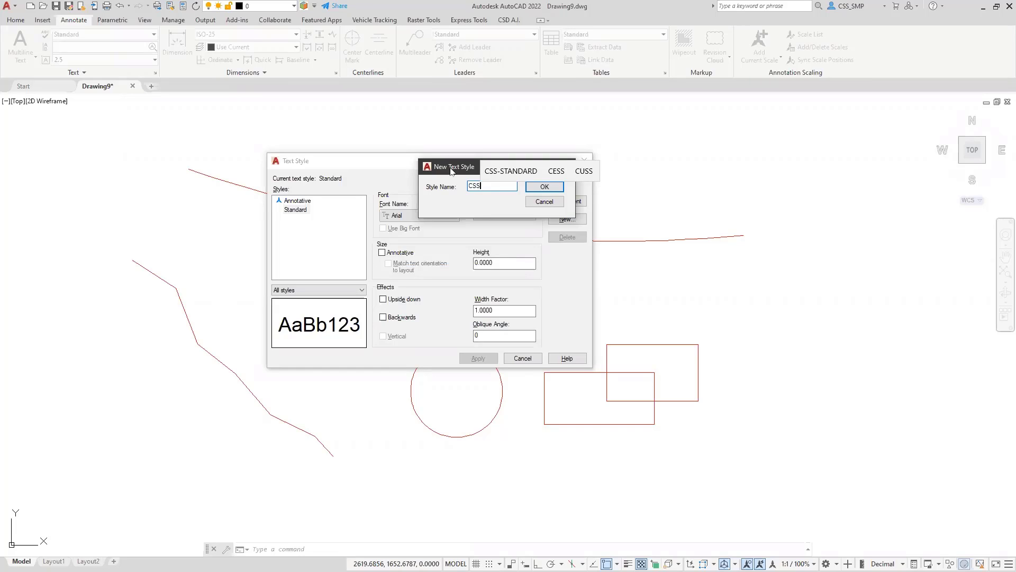
type("-")
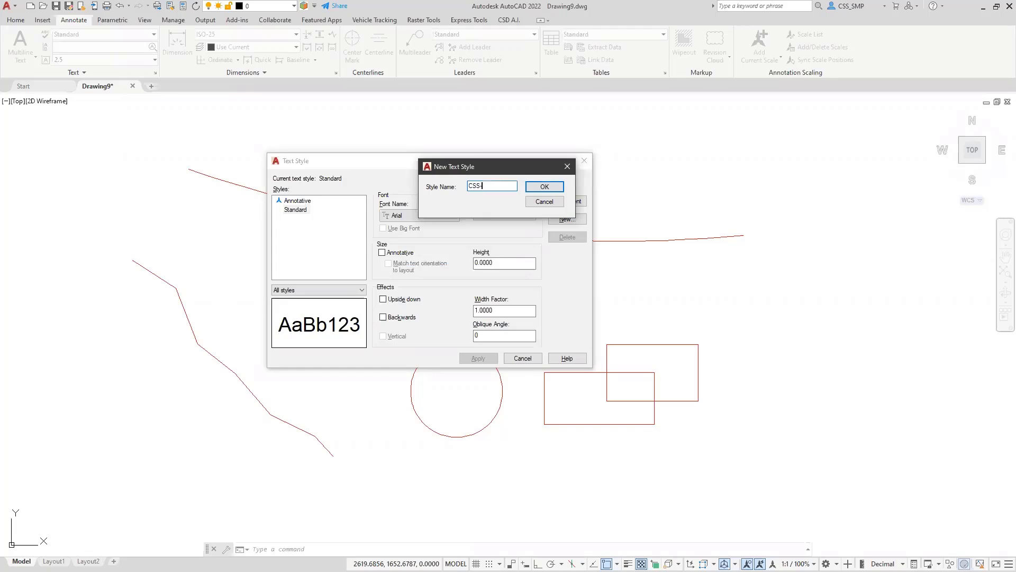
type("standard")
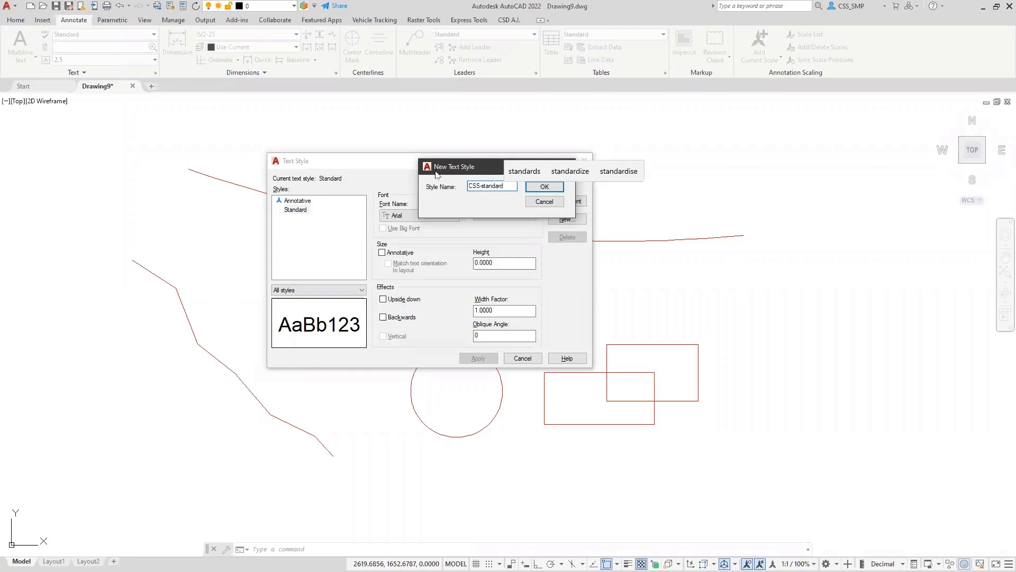
left_click(533, 192)
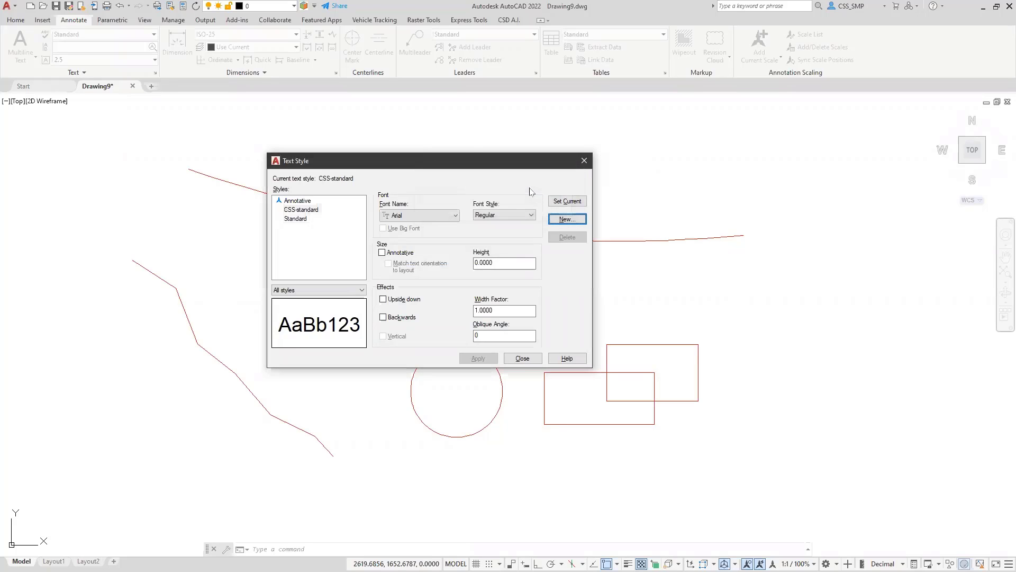
- Set the CSS-standard text style's font to Arial Narrow with the Bold font style
left_click(296, 210)
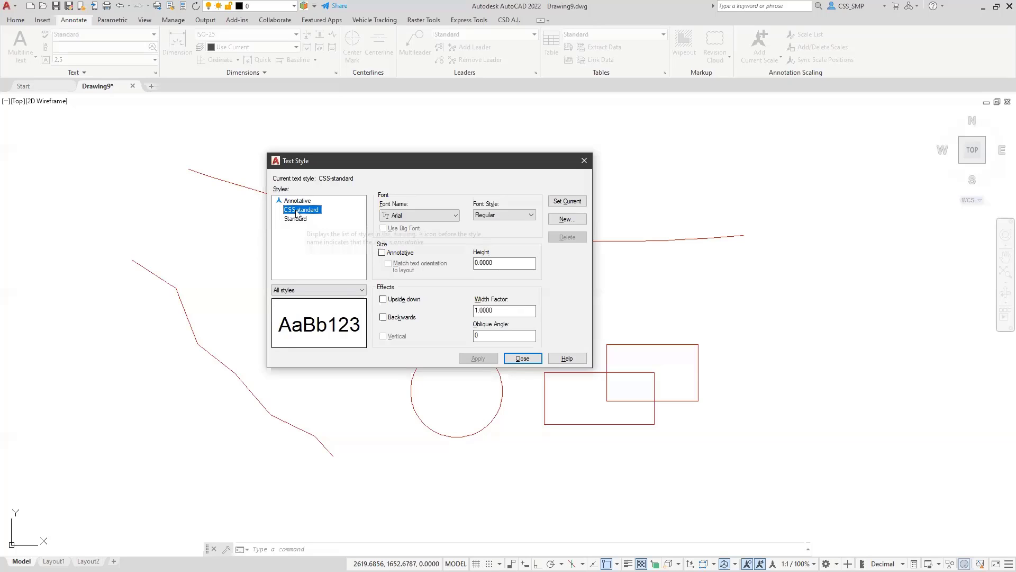
left_click(454, 216)
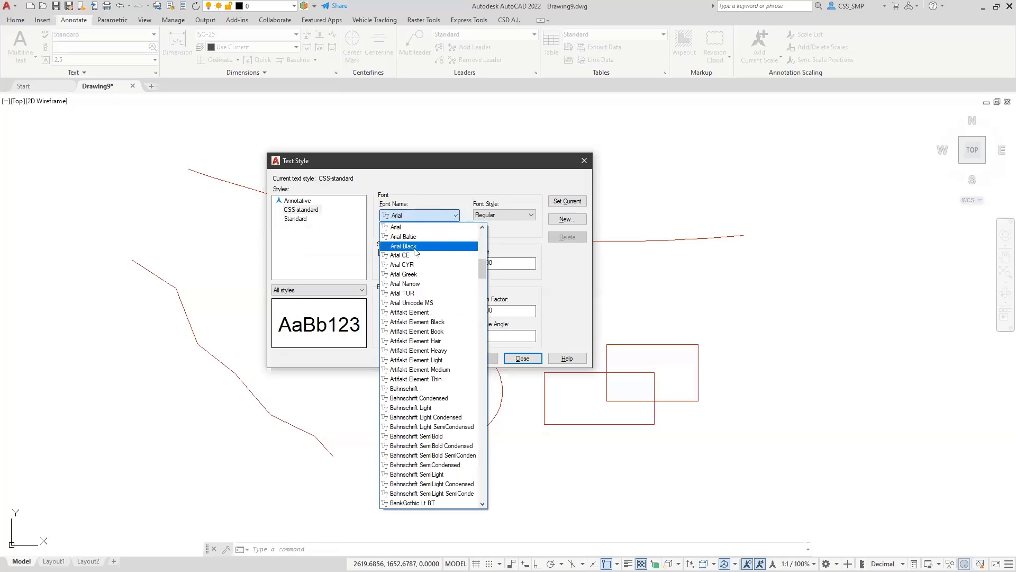
left_click(426, 285)
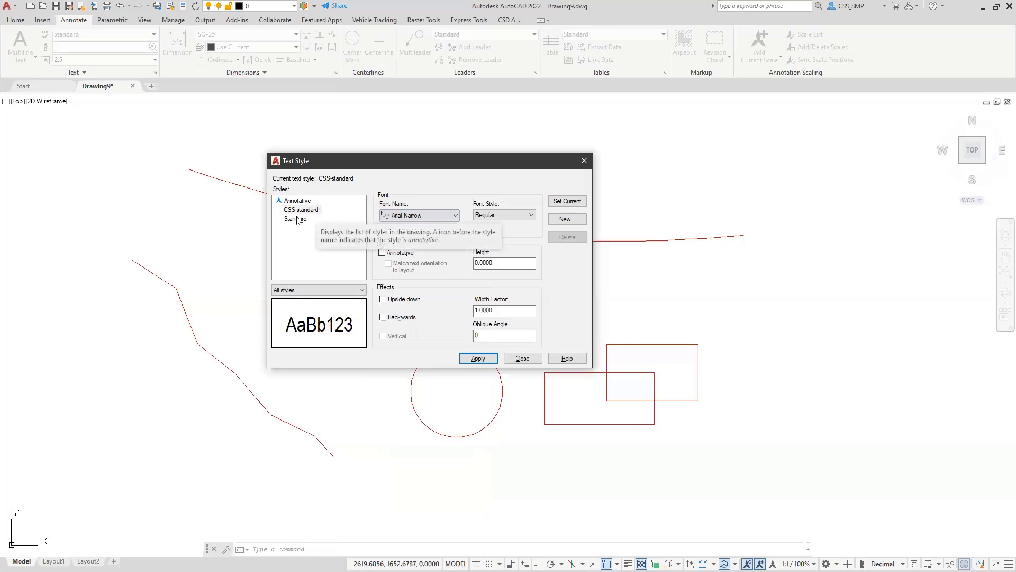
left_click(522, 216)
left_click(495, 225)
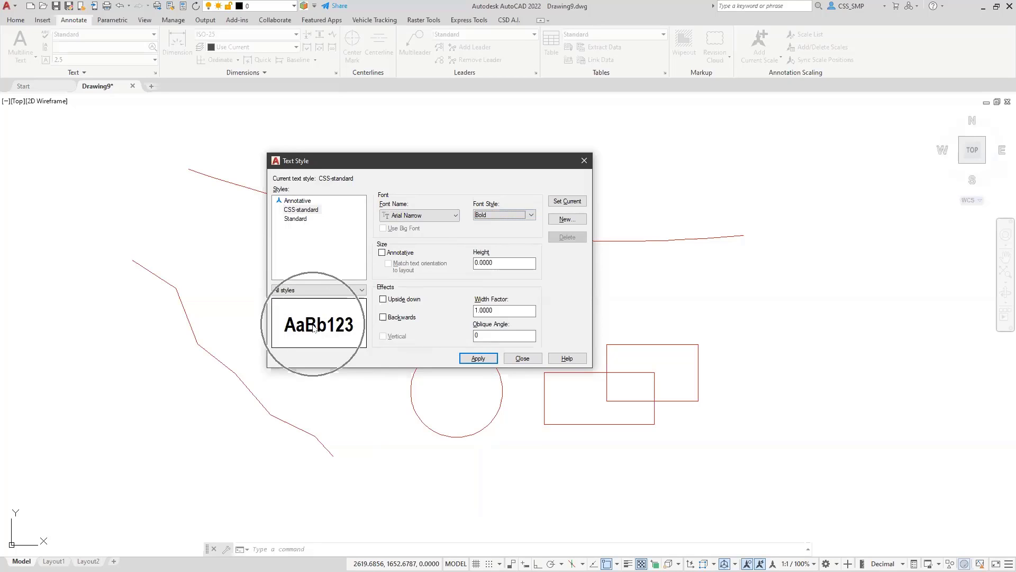
- Change the CSS-standard text style's font to bold.shx
left_click(451, 217)
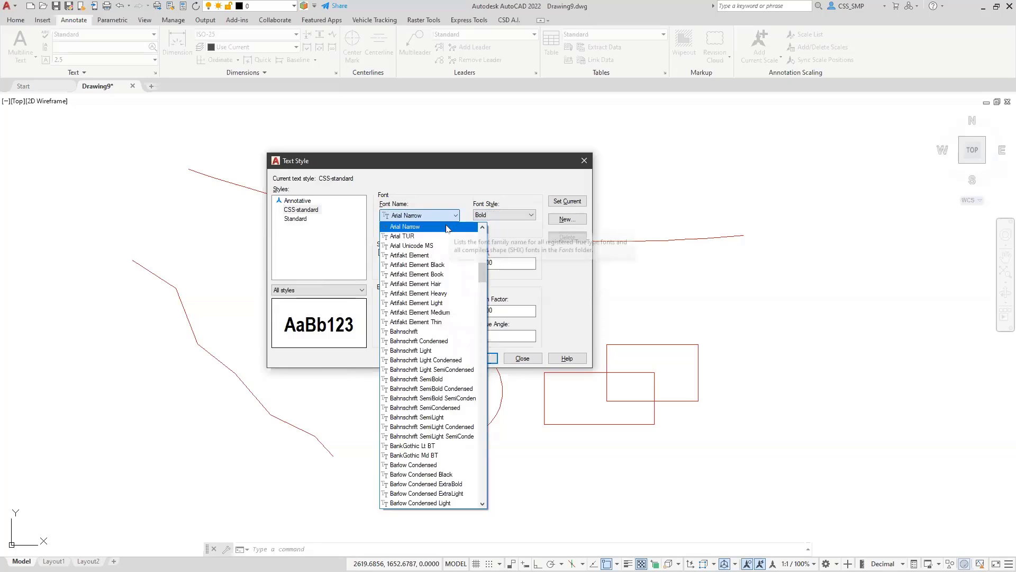
scroll(442, 297, "up", 4)
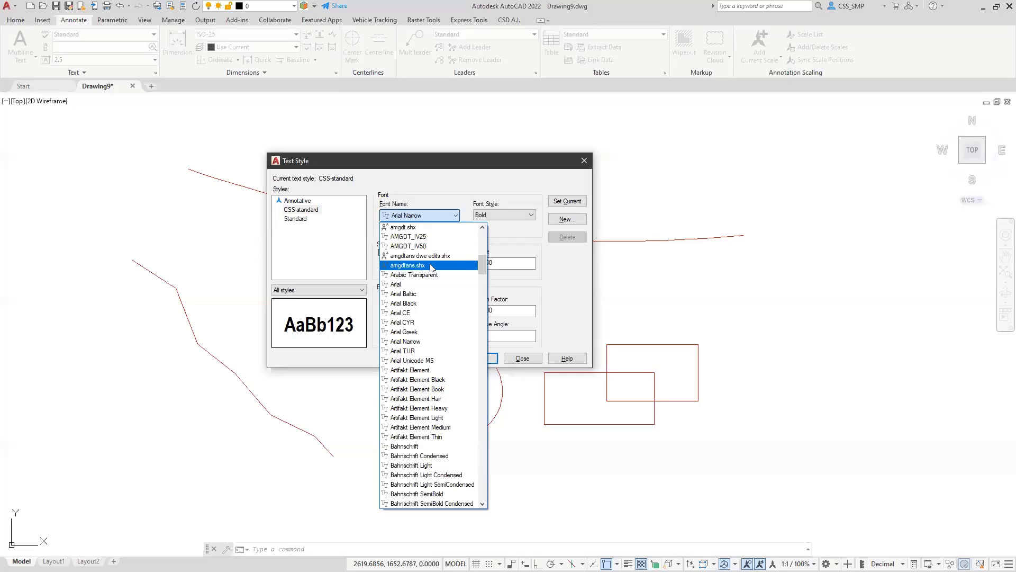
scroll(405, 268, "up", 6)
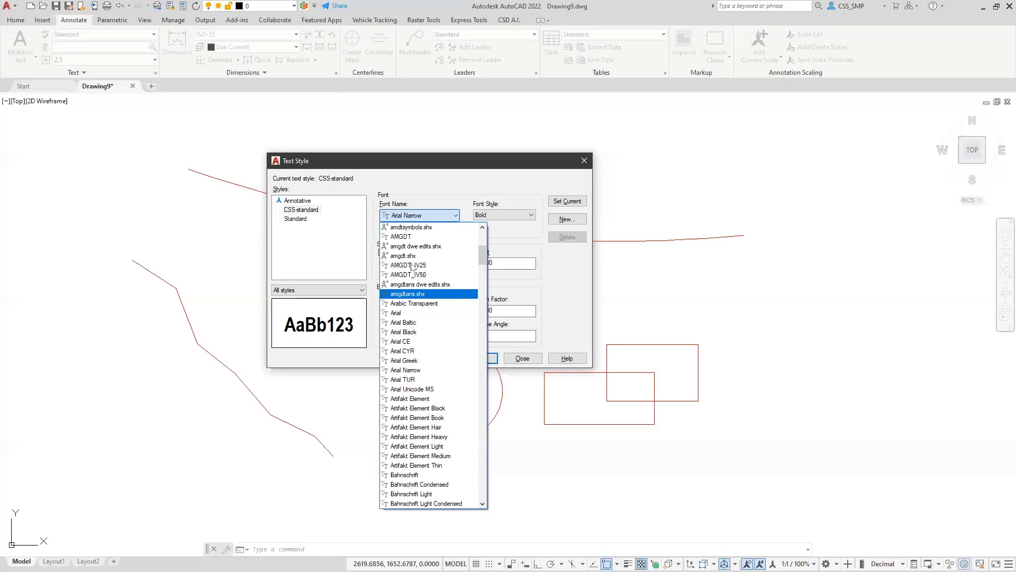
scroll(407, 269, "up", 6)
scroll(402, 312, "down", 8)
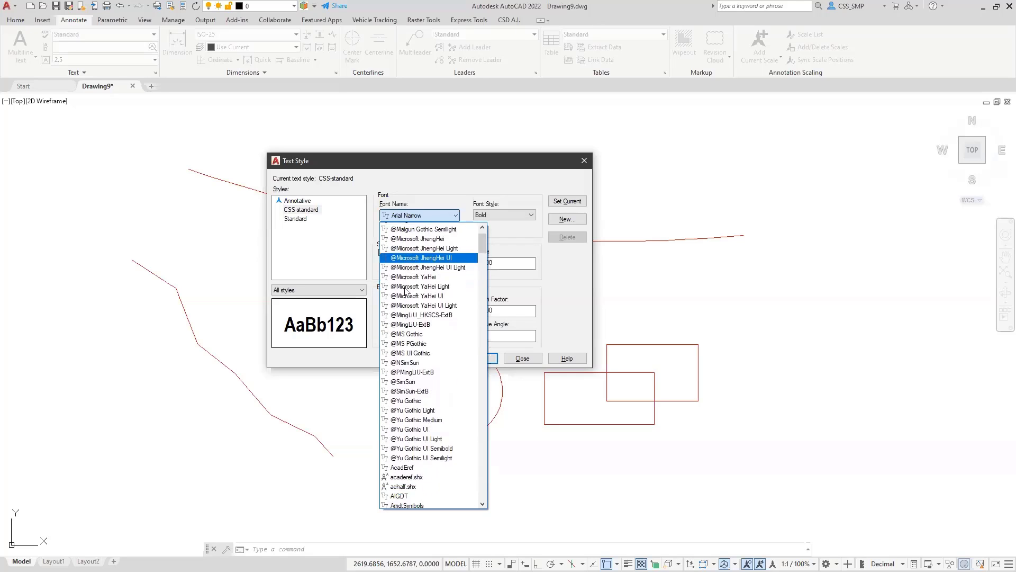
scroll(401, 312, "down", 2)
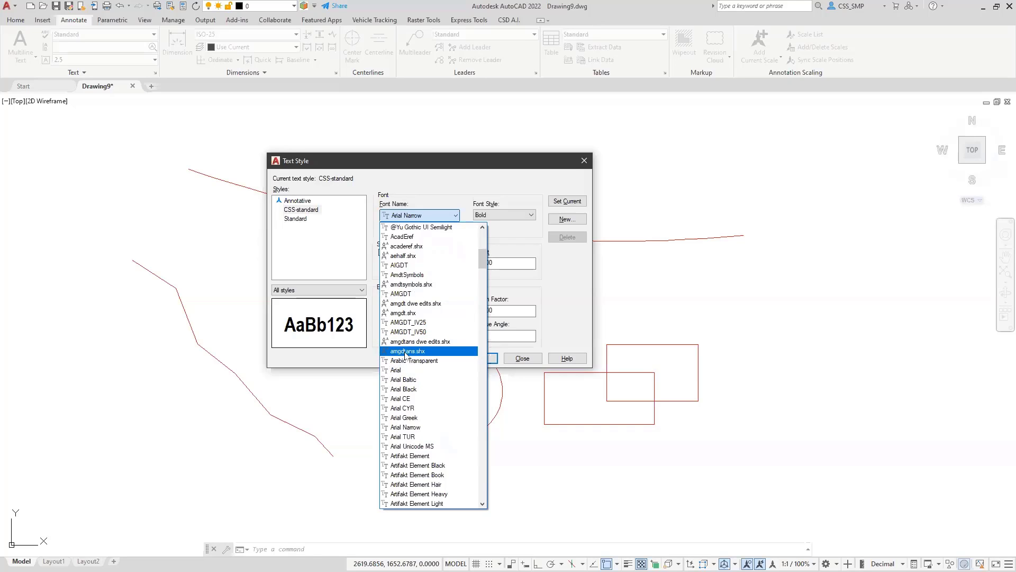
scroll(402, 335, "down", 15)
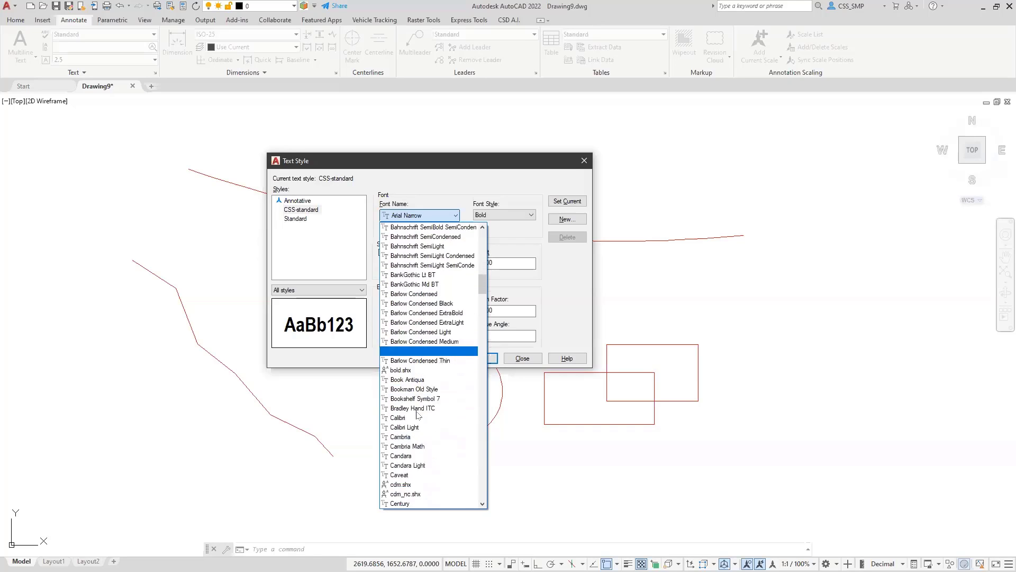
left_click(403, 342)
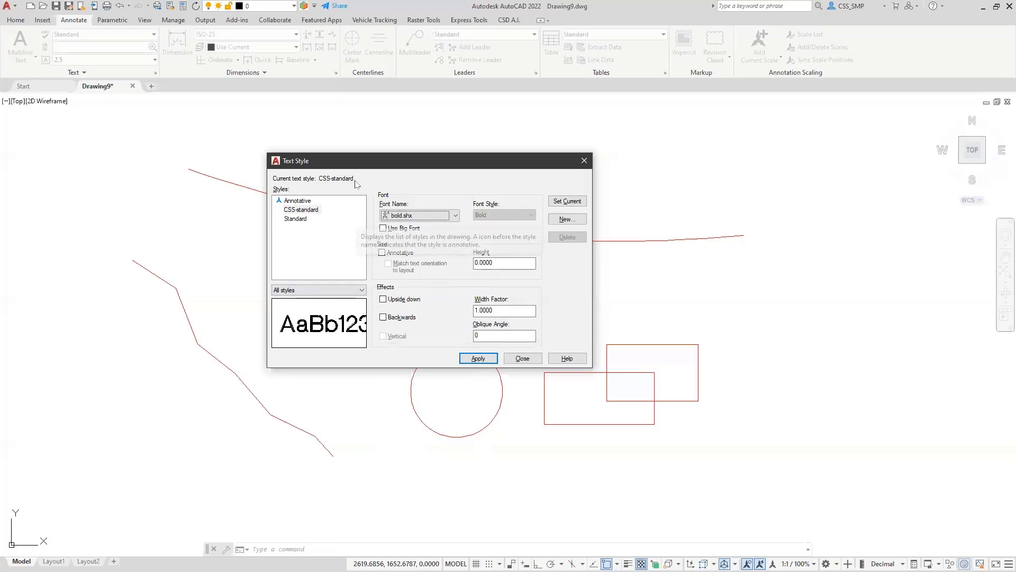
- Try the Use Big Font option with the bold.shx font and switch it back off, keeping bold.shx selected
left_click(384, 229)
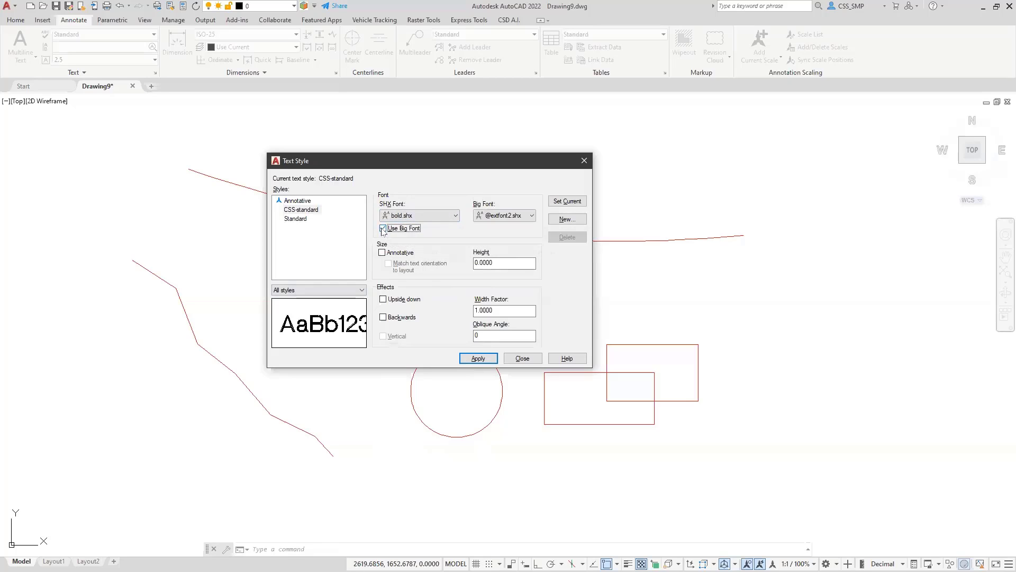
left_click(384, 228)
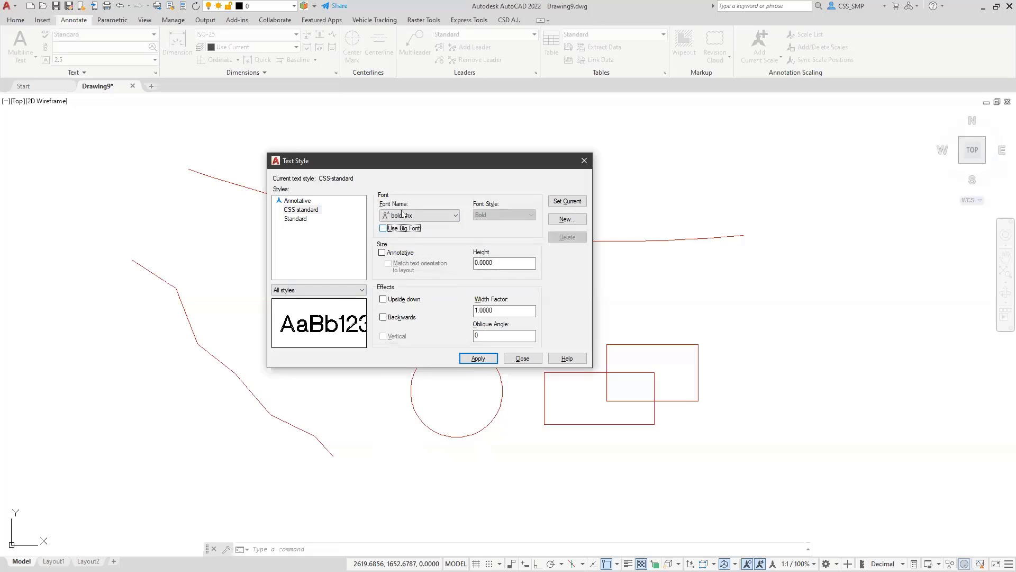
left_click(455, 216)
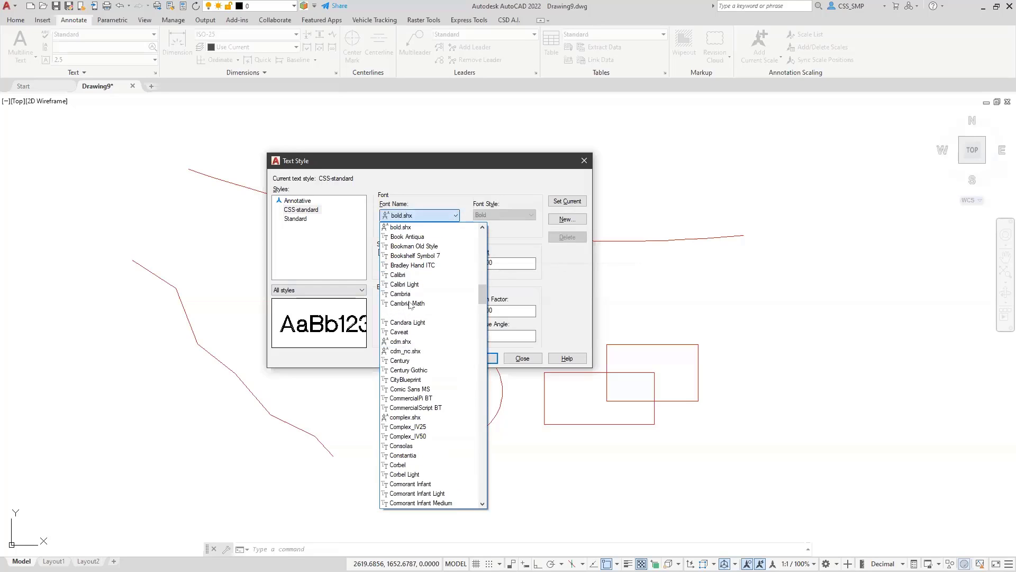
left_click(429, 228)
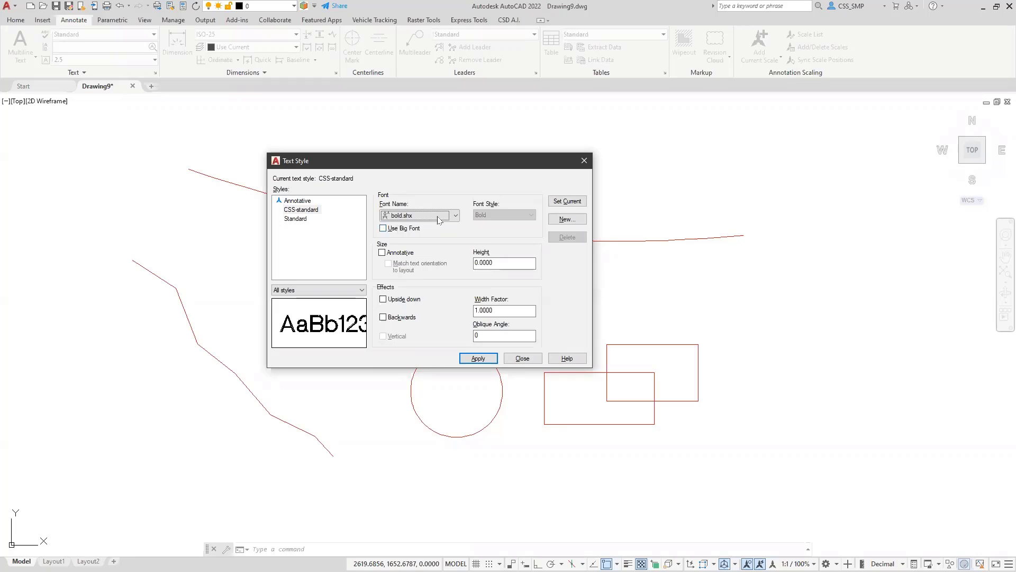
- Set the CSS-standard text style's font back to Arial Narrow with the Regular font style
left_click(455, 217)
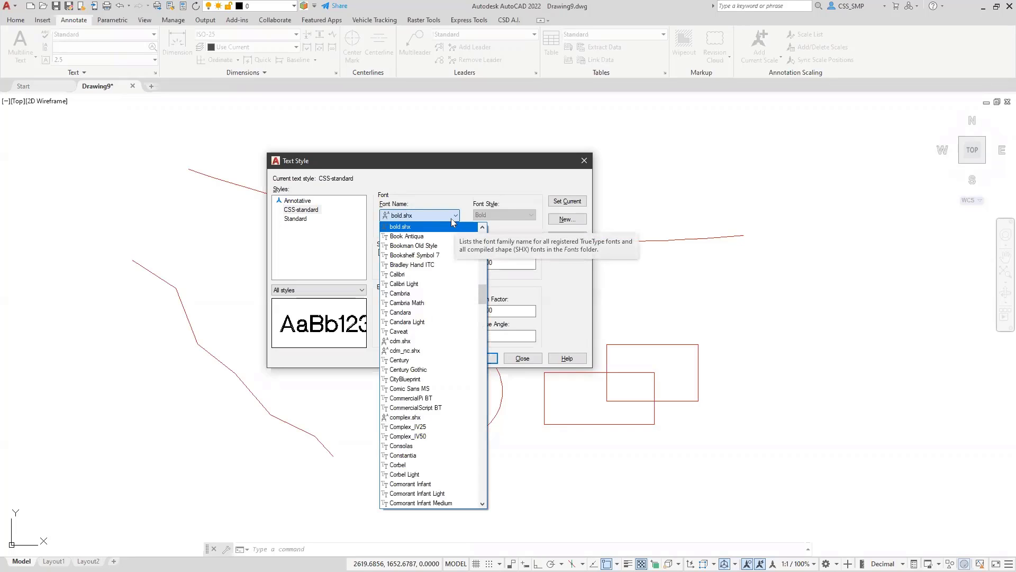
scroll(445, 240, "up", 5)
scroll(442, 249, "up", 20)
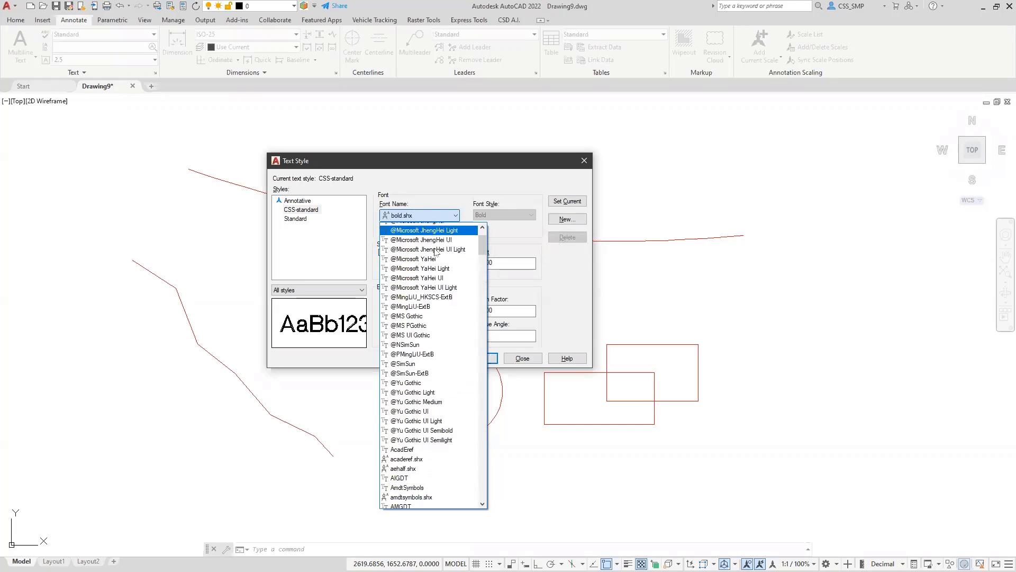
scroll(438, 258, "down", 3)
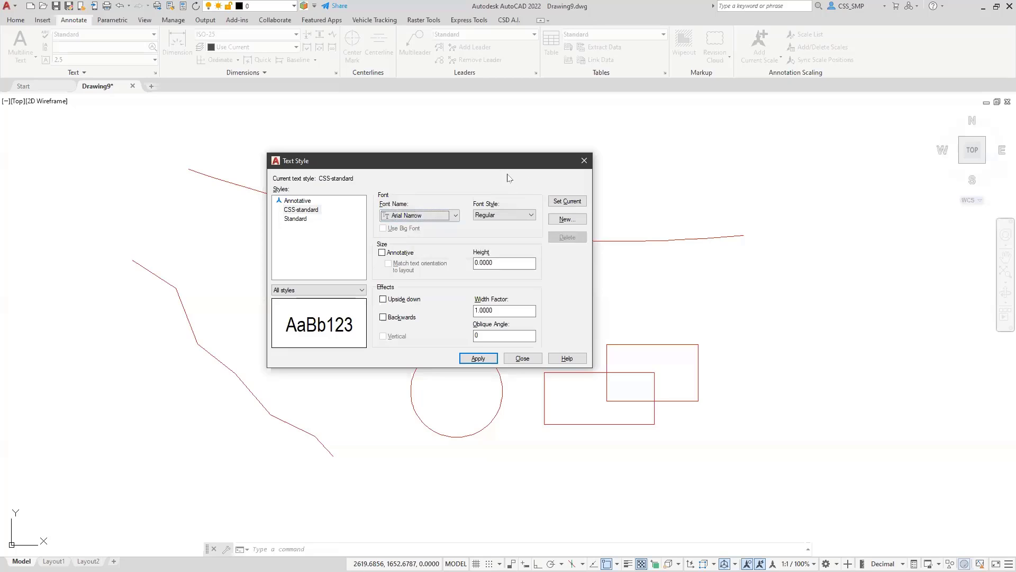
- Enable and disable the Annotative option of CSS-standard to compare its paper text height and plain height settings
left_click(382, 253)
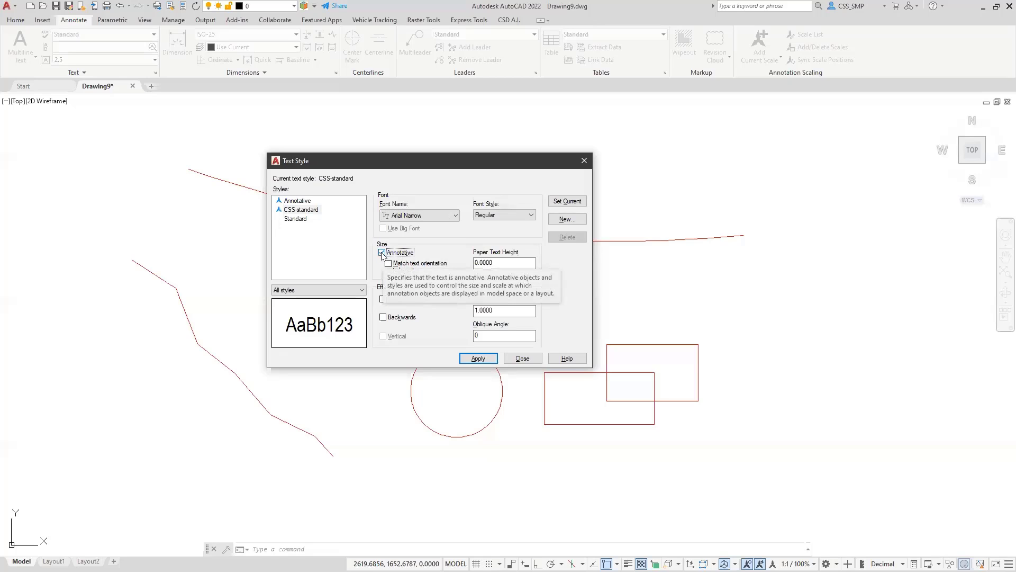
left_click(491, 263)
left_click_drag(492, 263, 473, 265)
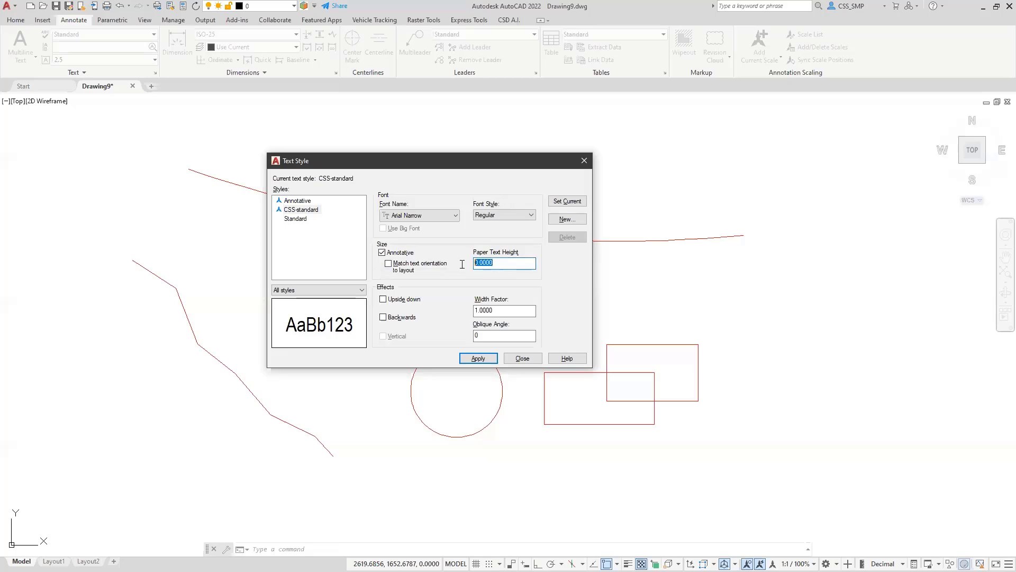
left_click(506, 261)
left_click(382, 253)
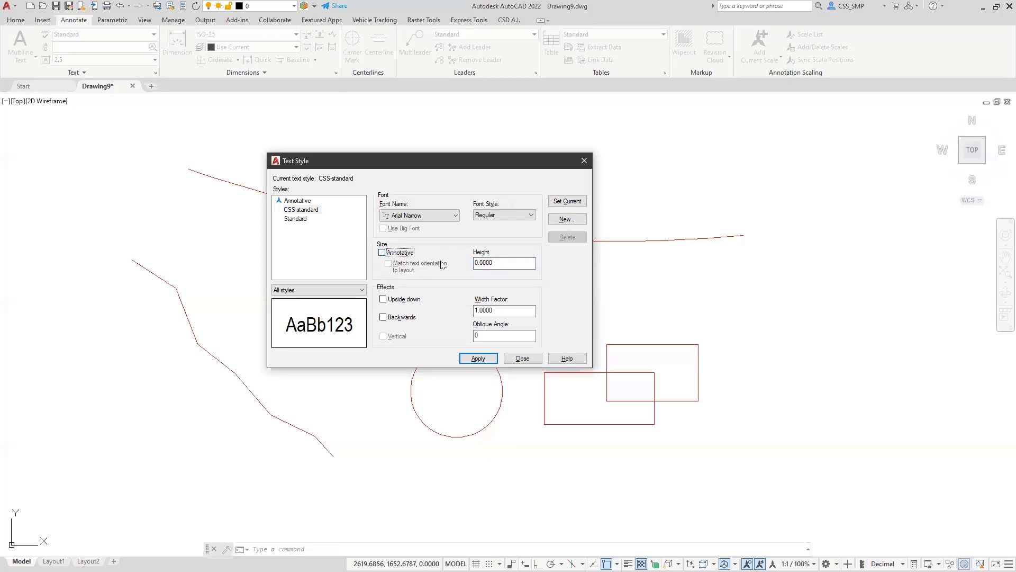
double_click(492, 263)
- Set the CSS-standard text height to 2.5 and leave the Annotative option off, keeping the style's name
left_click(382, 253)
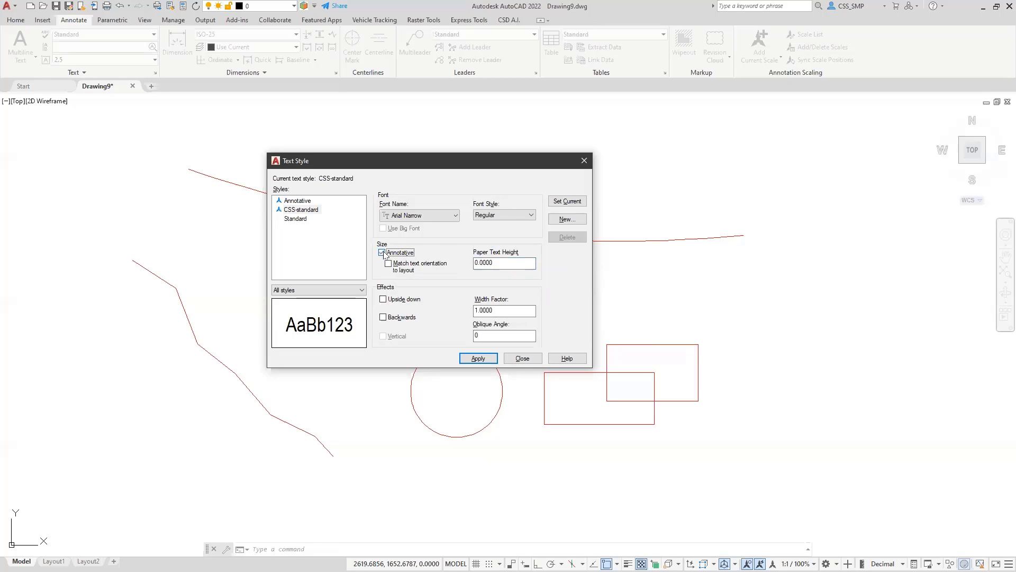
left_click_drag(529, 263, 450, 263)
type("2.5")
left_click(382, 253)
left_click(319, 211)
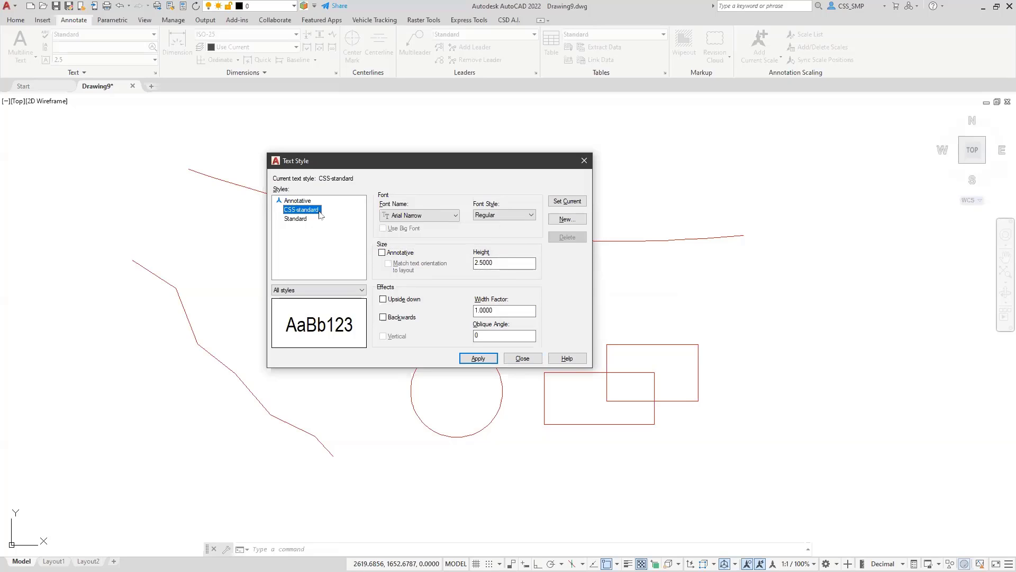
left_click(319, 211)
key("Return")
- Turn on the Upside down and Backwards effects and set the width factor to 12
left_click(383, 300)
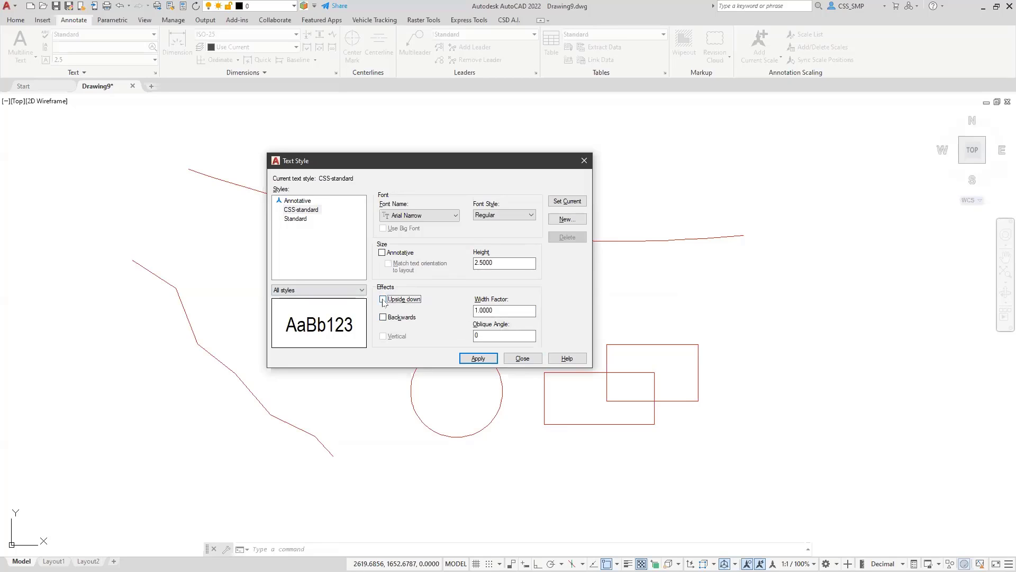
left_click(383, 318)
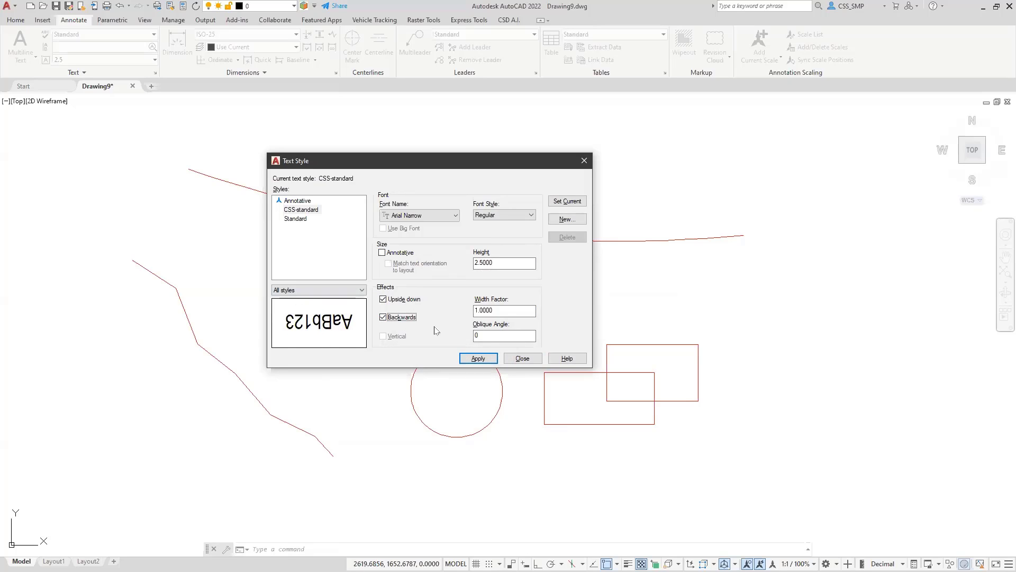
key("Tab")
type("1")
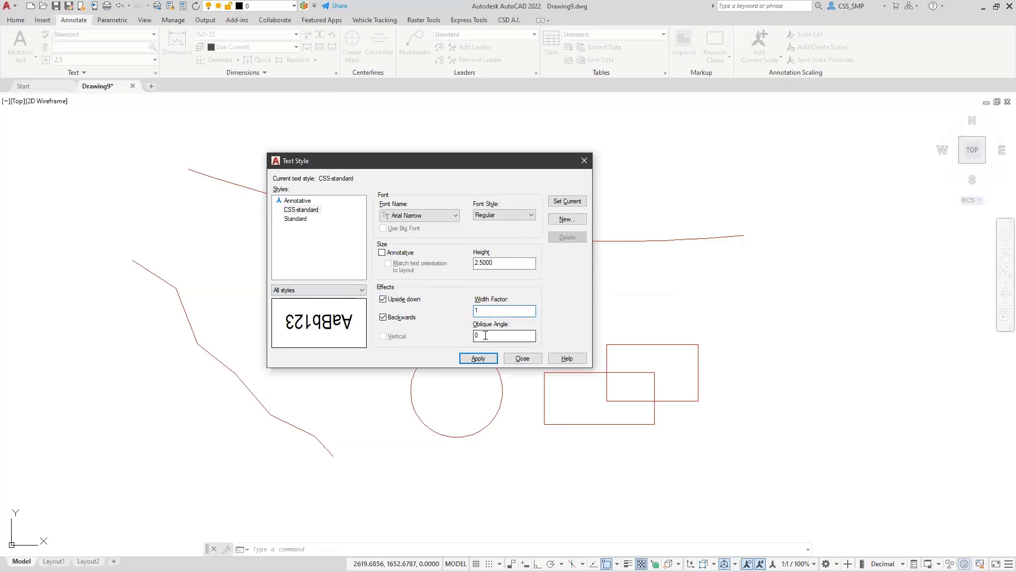
type("2")
left_click(337, 325)
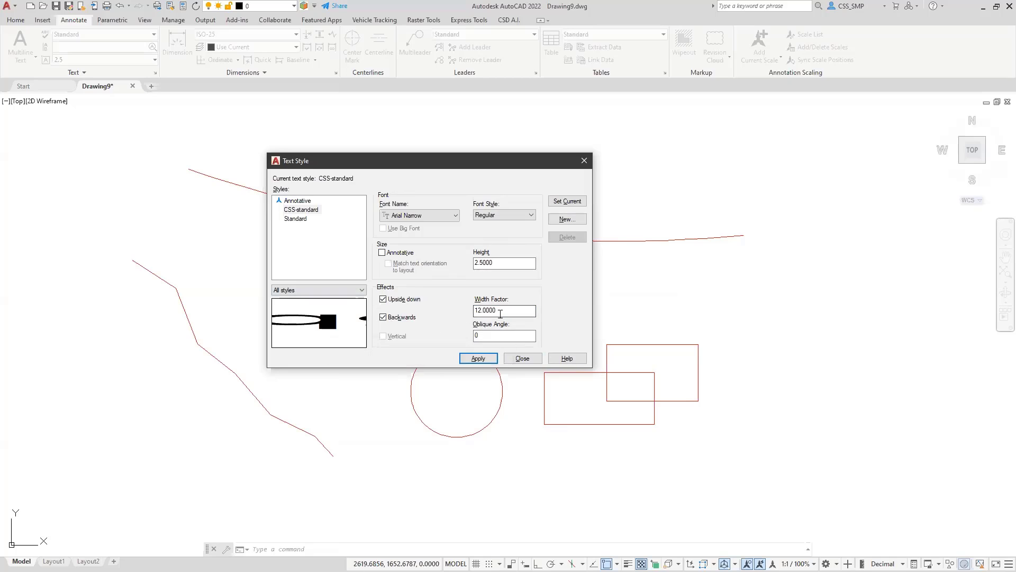
- Set the width factor to 0.5 after trying 2 and 1, and turn off the Backwards and Upside down effects
left_click_drag(529, 311, 440, 314)
type("2")
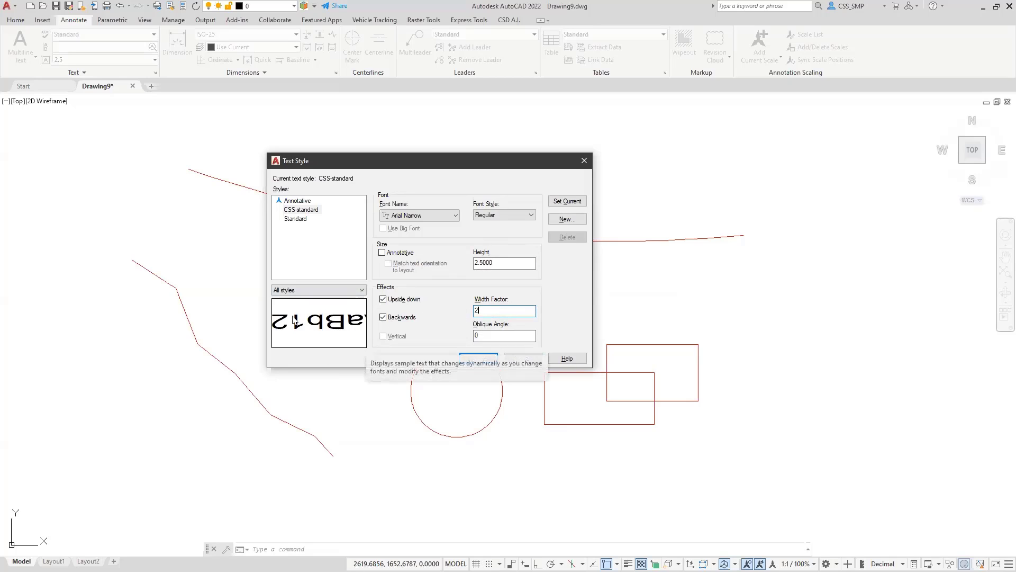
type("1")
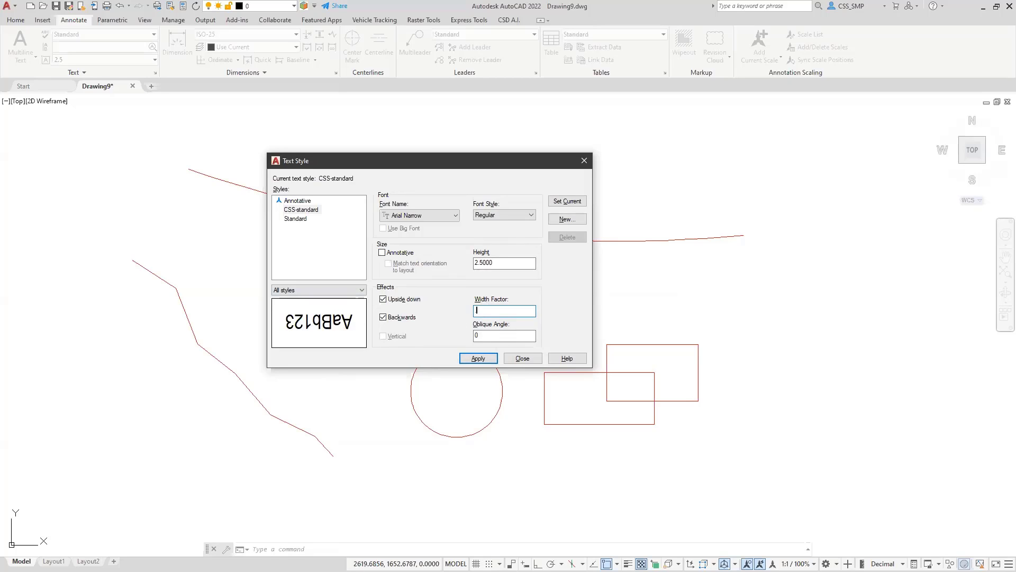
type("5")
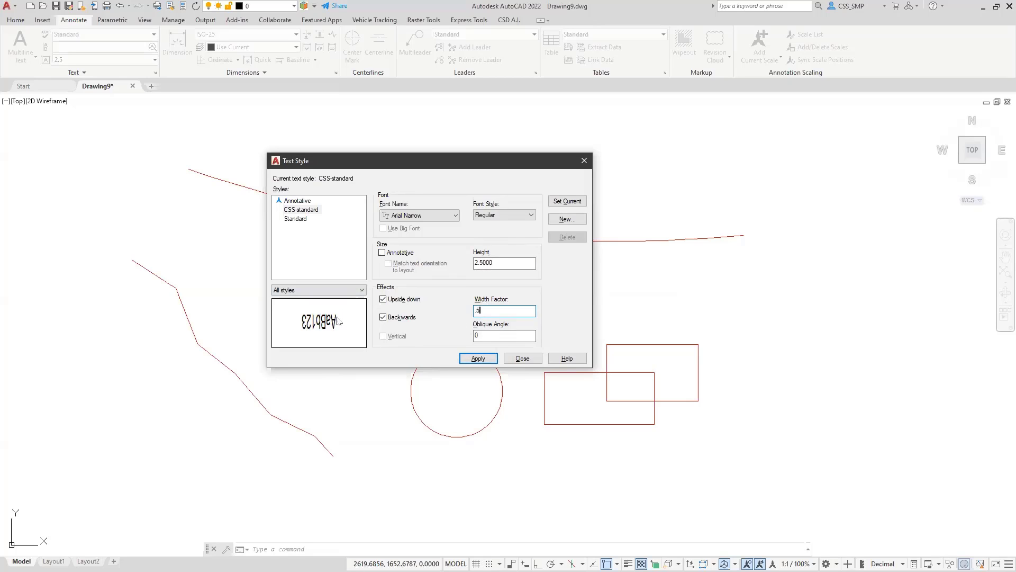
left_click(385, 317)
left_click(383, 299)
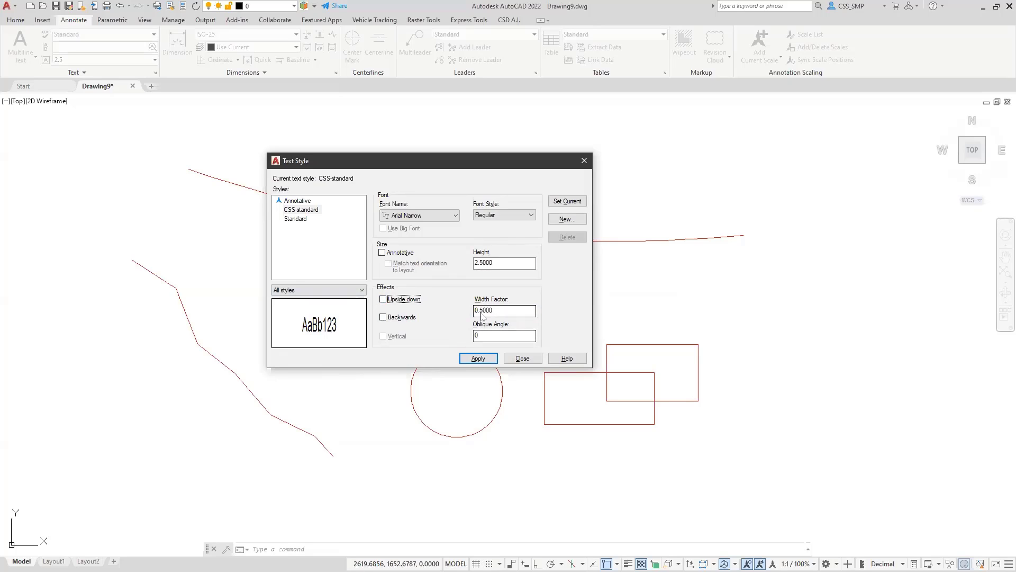
- Set the CSS-standard font style to Italic after trying Bold Italic, keeping Arial Narrow as the font
double_click(487, 336)
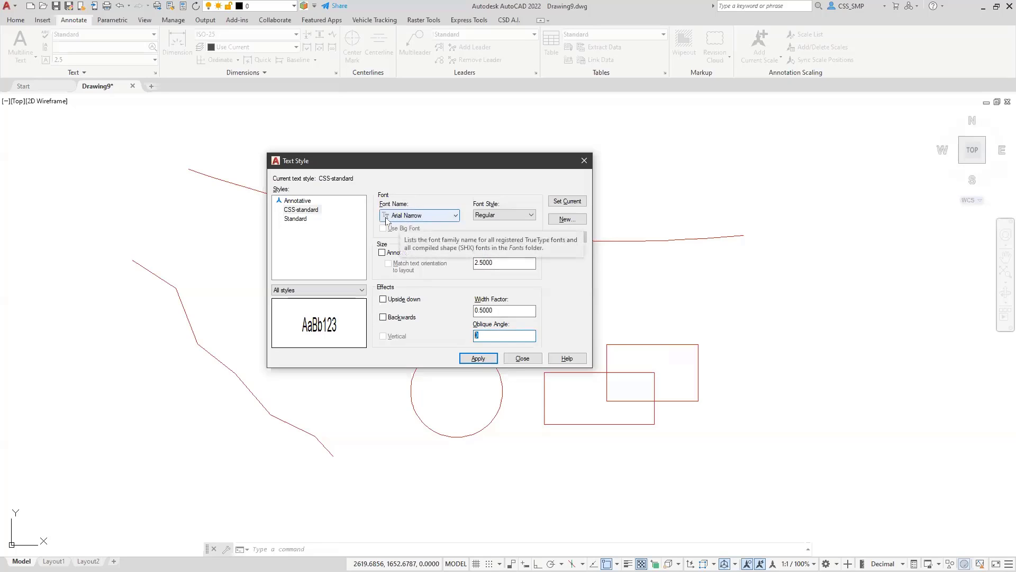
left_click(518, 217)
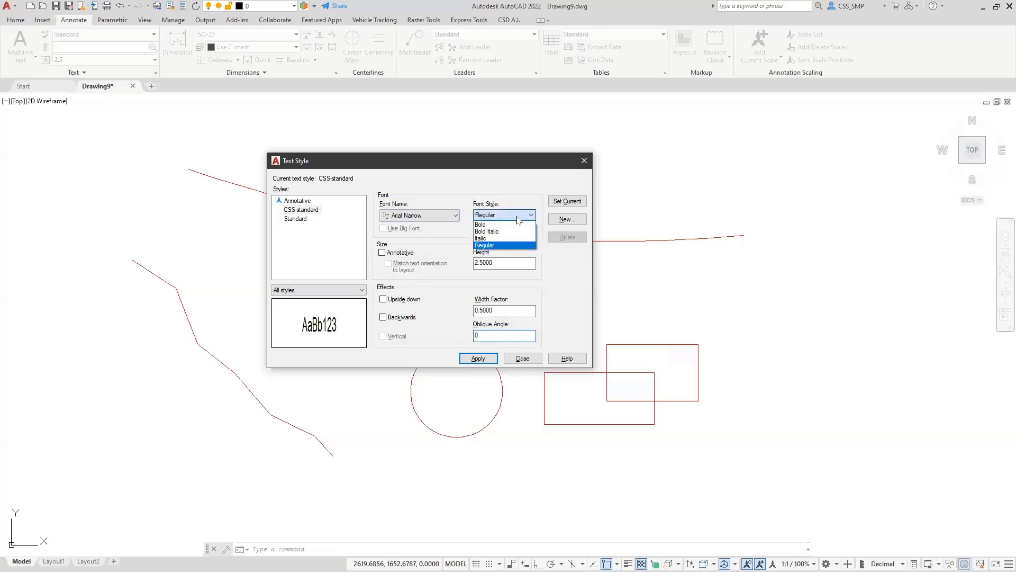
left_click(487, 239)
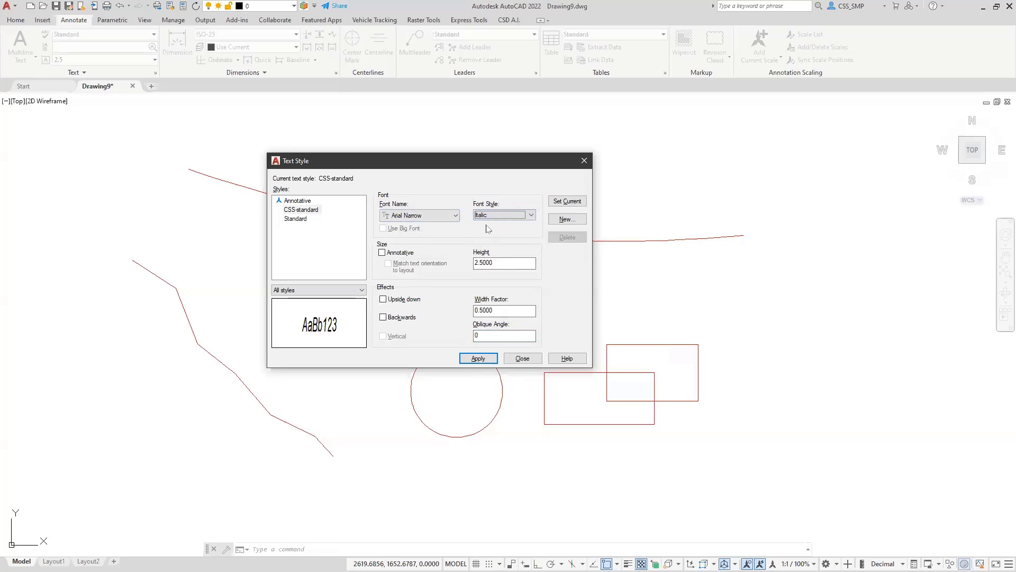
left_click(488, 217)
left_click(486, 231)
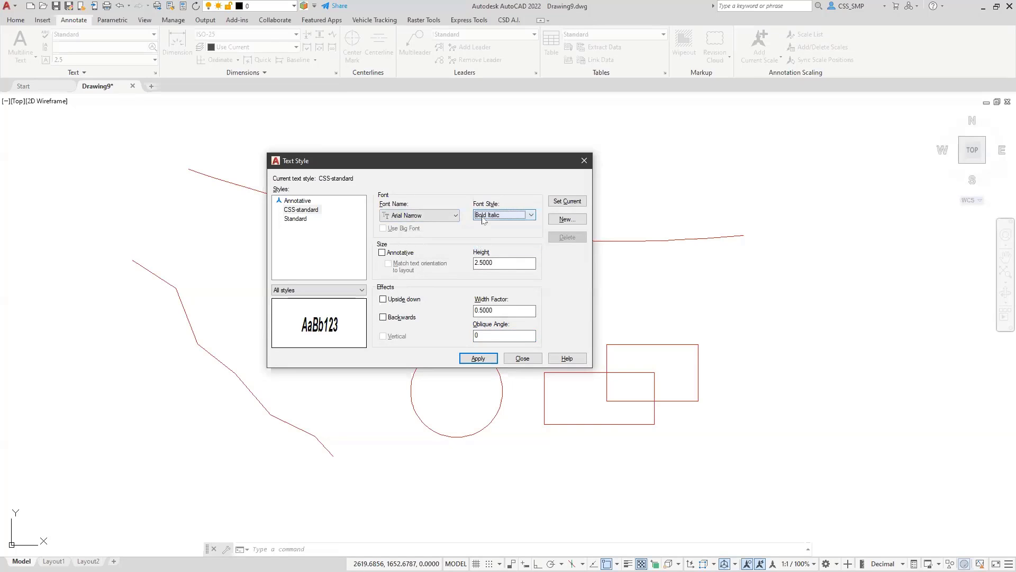
left_click(483, 217)
left_click(482, 238)
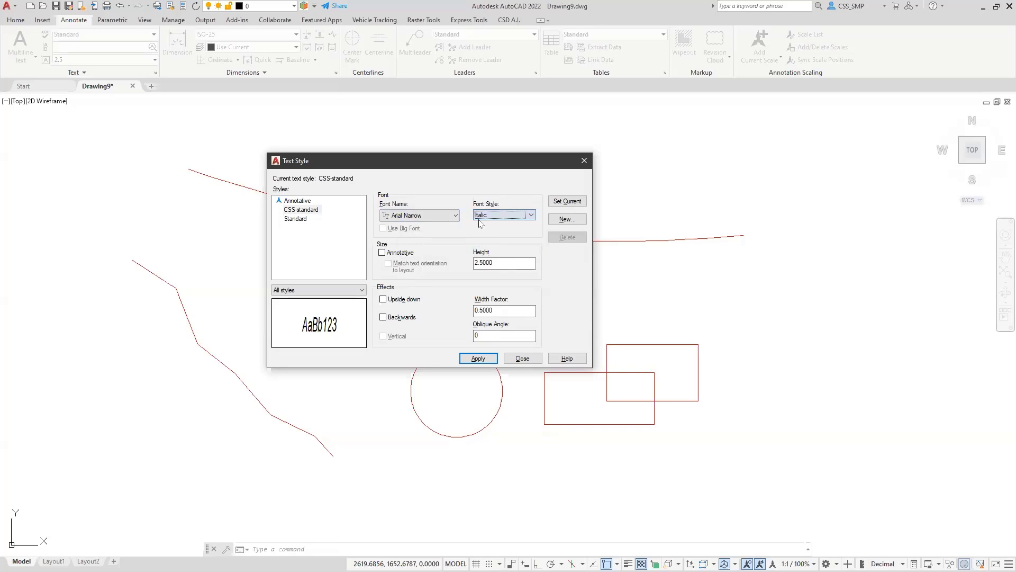
left_click(427, 217)
left_click(425, 217)
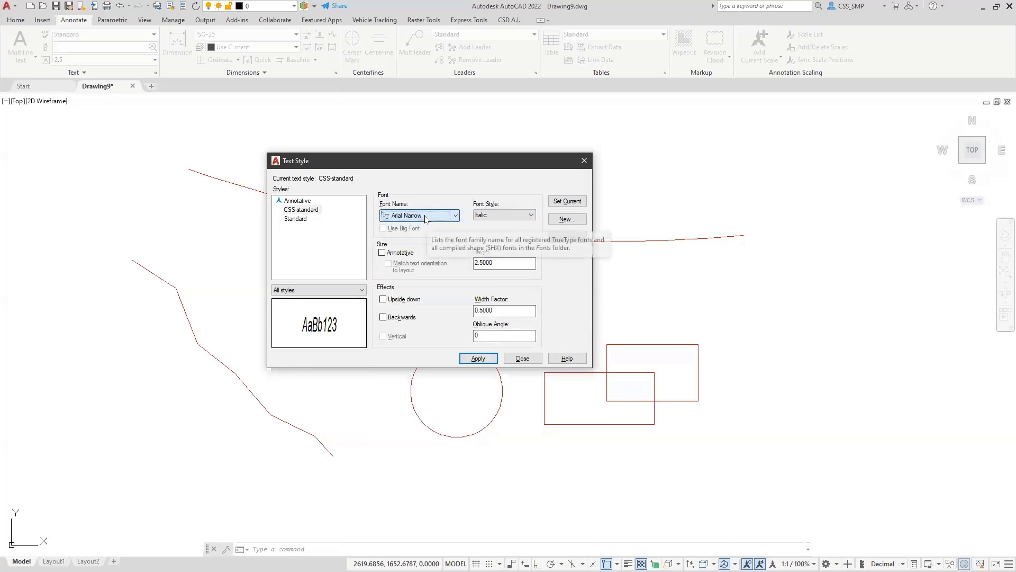
- Set the CSS-standard font style to Regular and save the changes to the style
left_click_drag(483, 335, 457, 335)
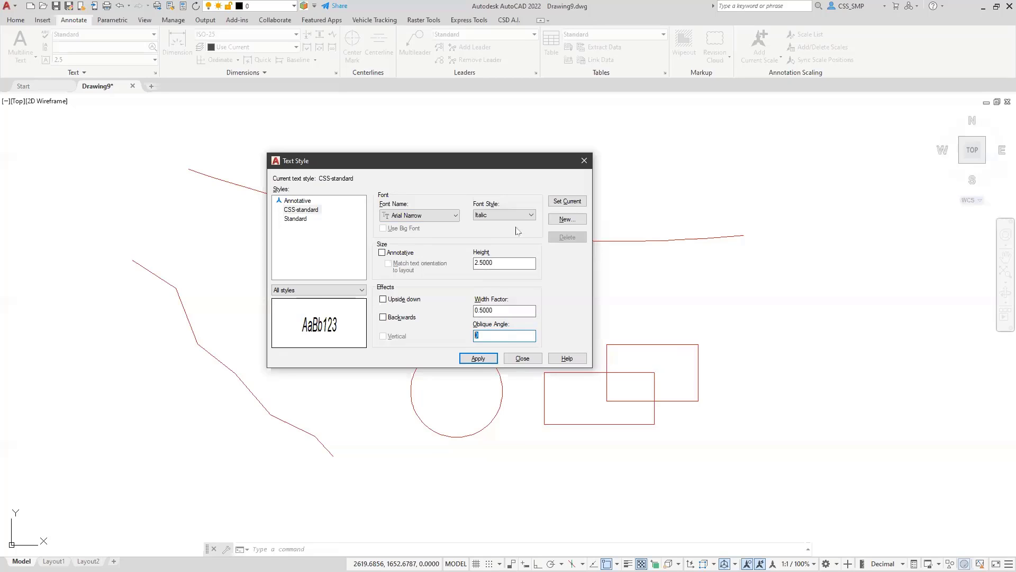
left_click(529, 214)
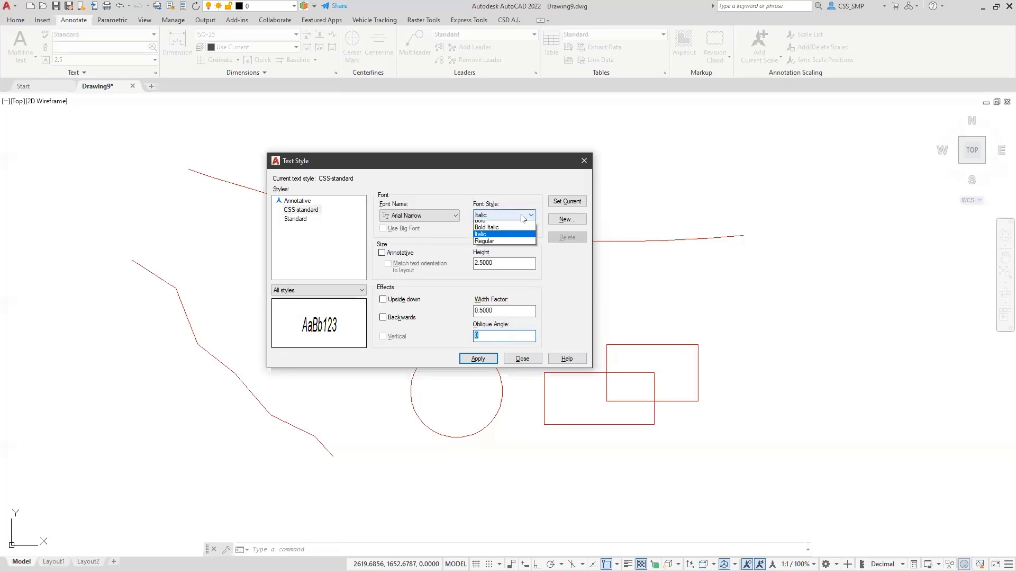
left_click(489, 245)
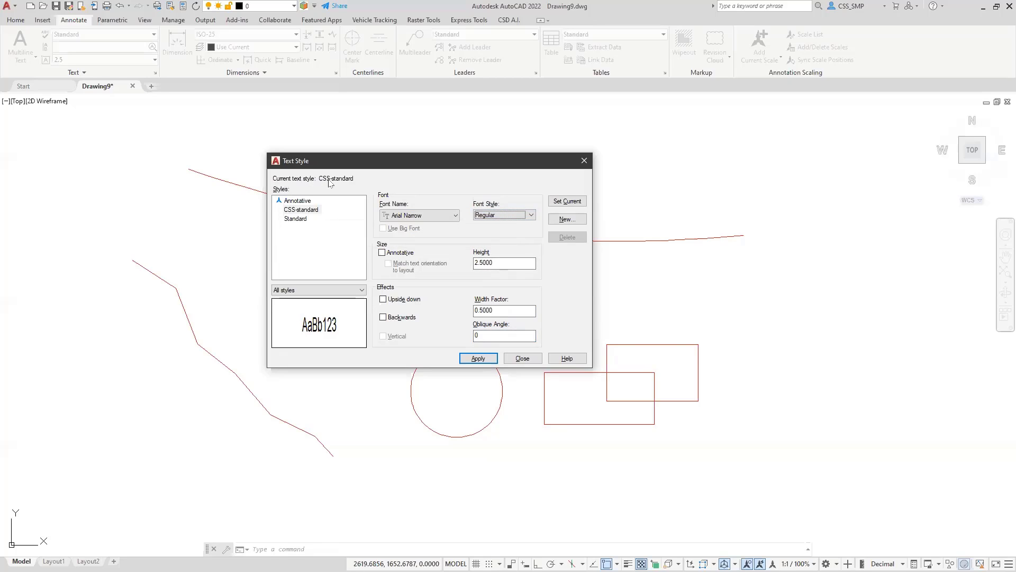
left_click(306, 210)
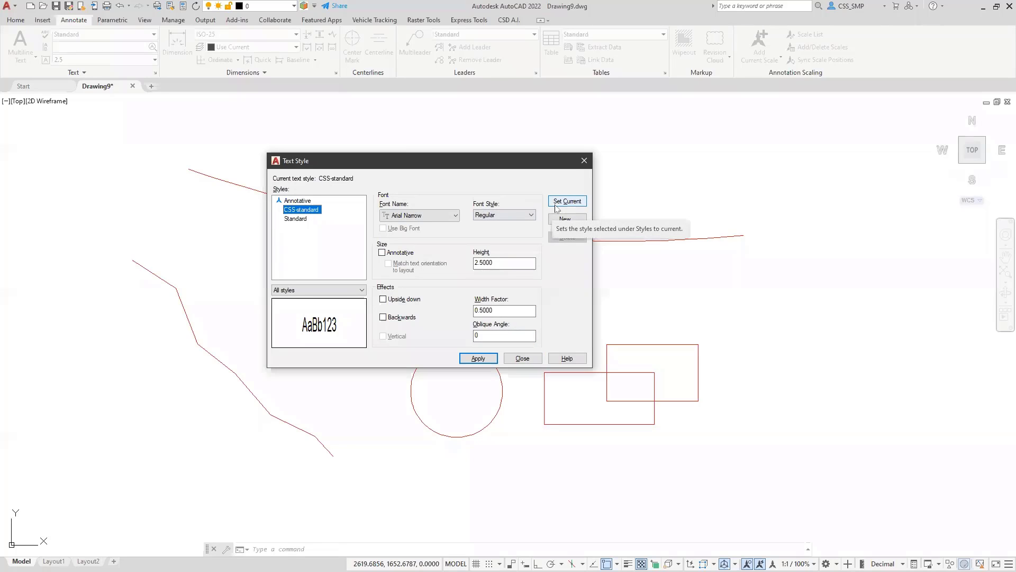
left_click(296, 202)
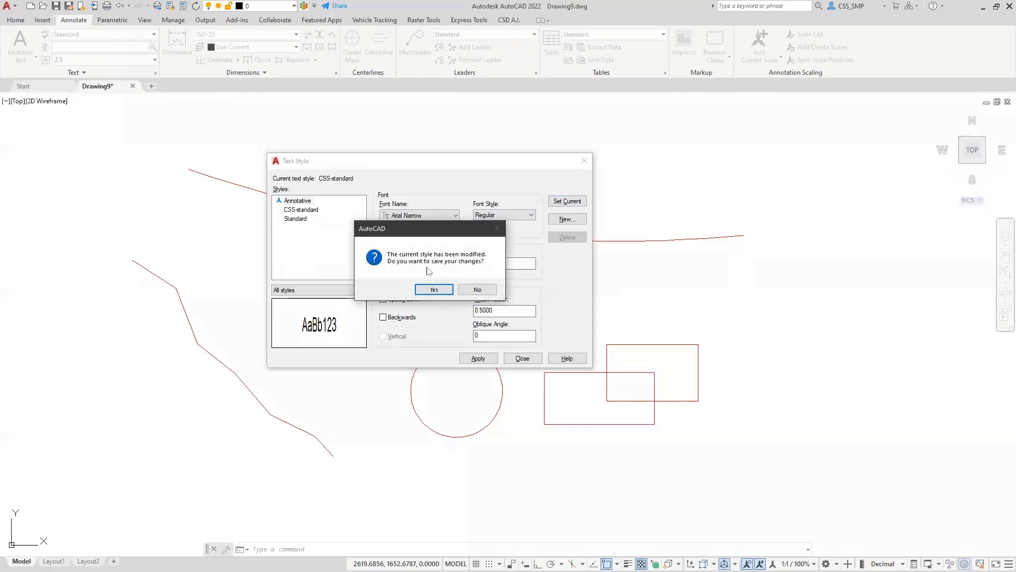
left_click(432, 289)
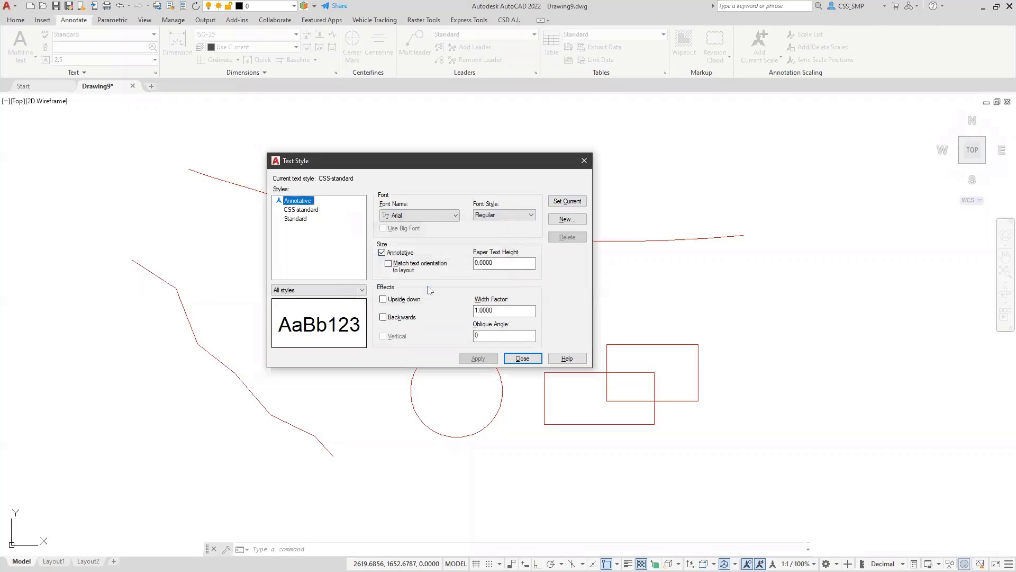
- Switch the current text style to Annotative and back to CSS-standard, and close the text style settings
left_click(294, 210)
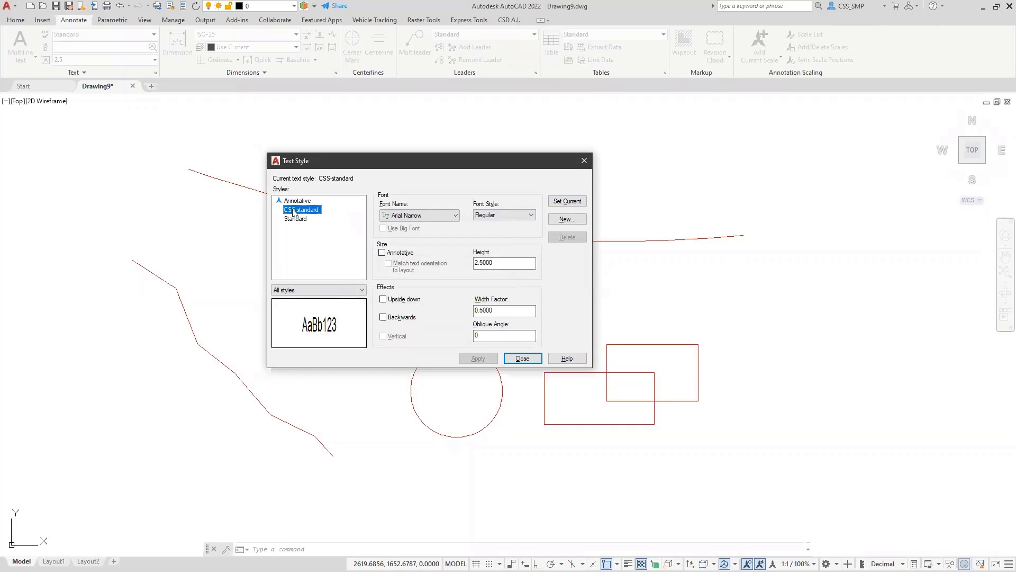
double_click(297, 201)
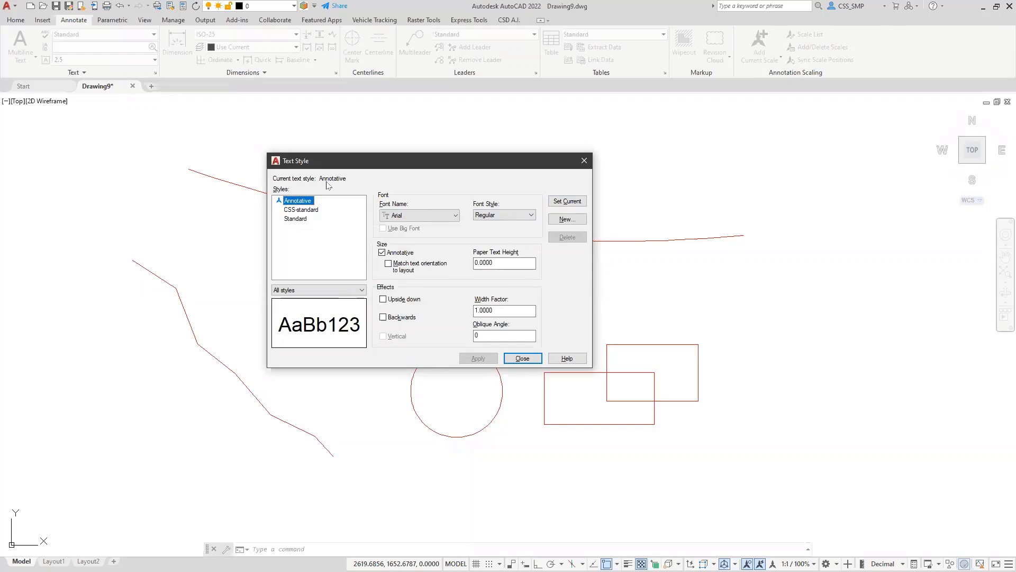
double_click(298, 211)
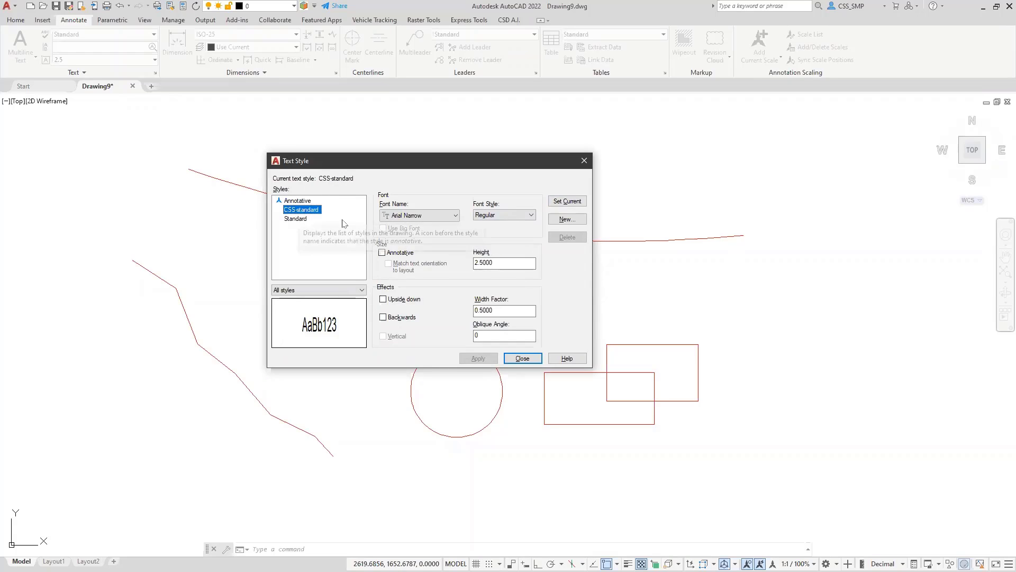
left_click(523, 358)
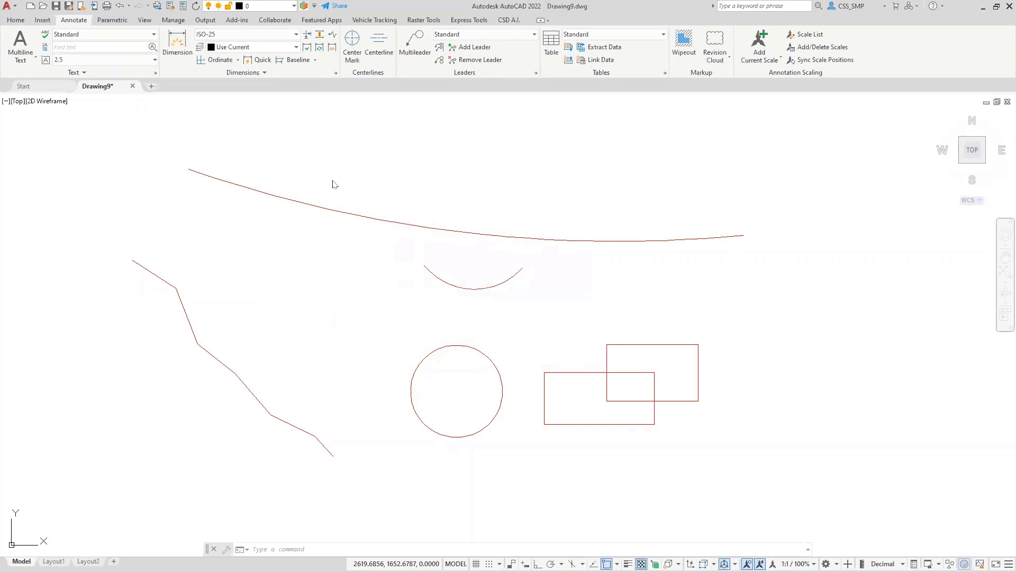
- Create a multiline text box above the long arc and begin its content with "this is A"
left_click(20, 46)
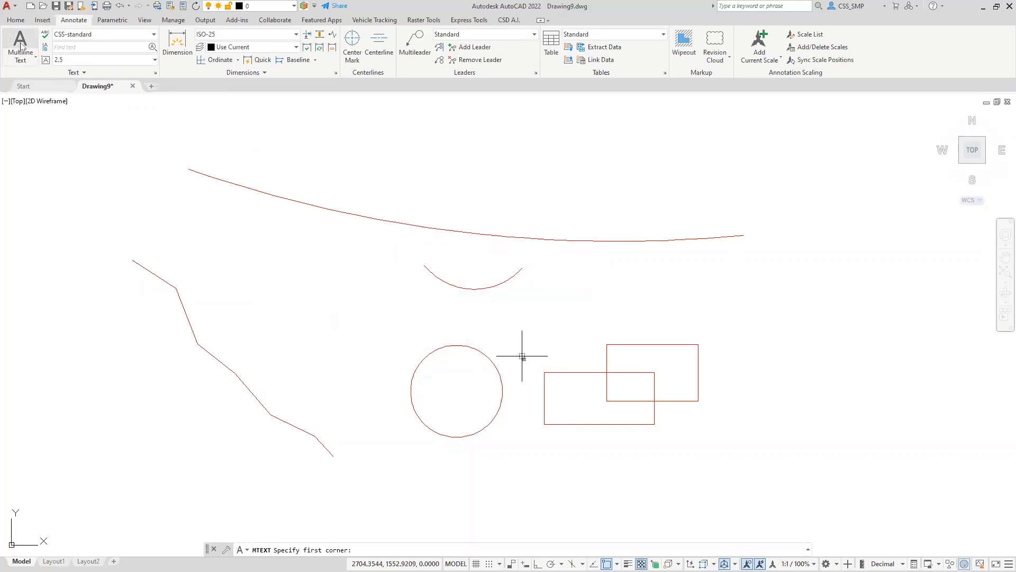
left_click(445, 185)
left_click(535, 215)
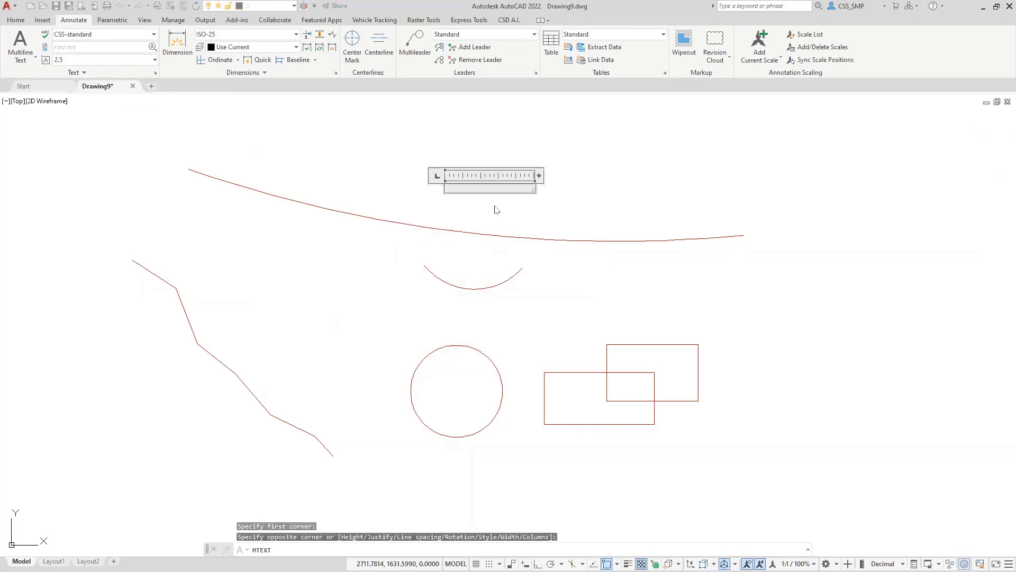
type("th")
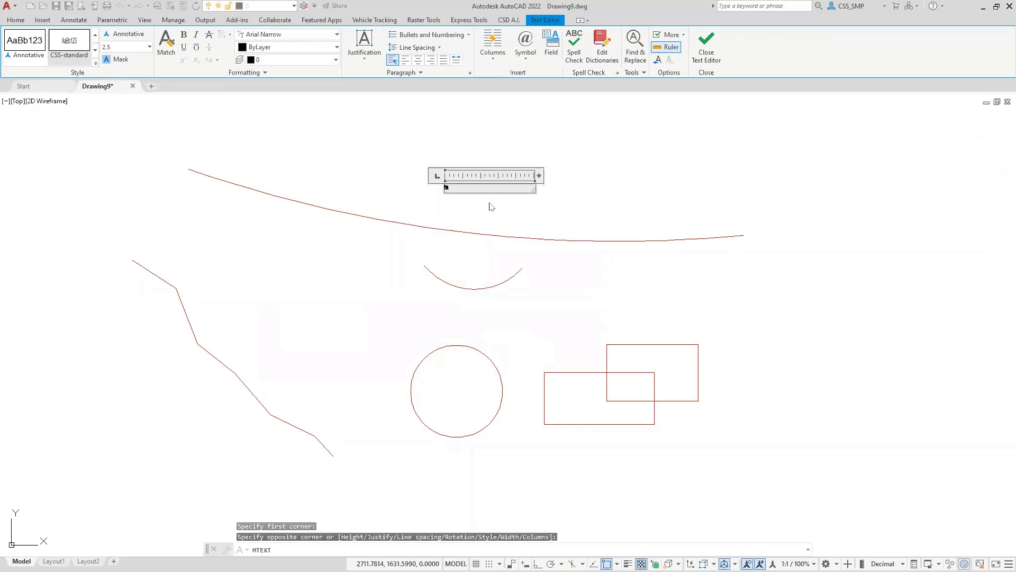
type("is is A")
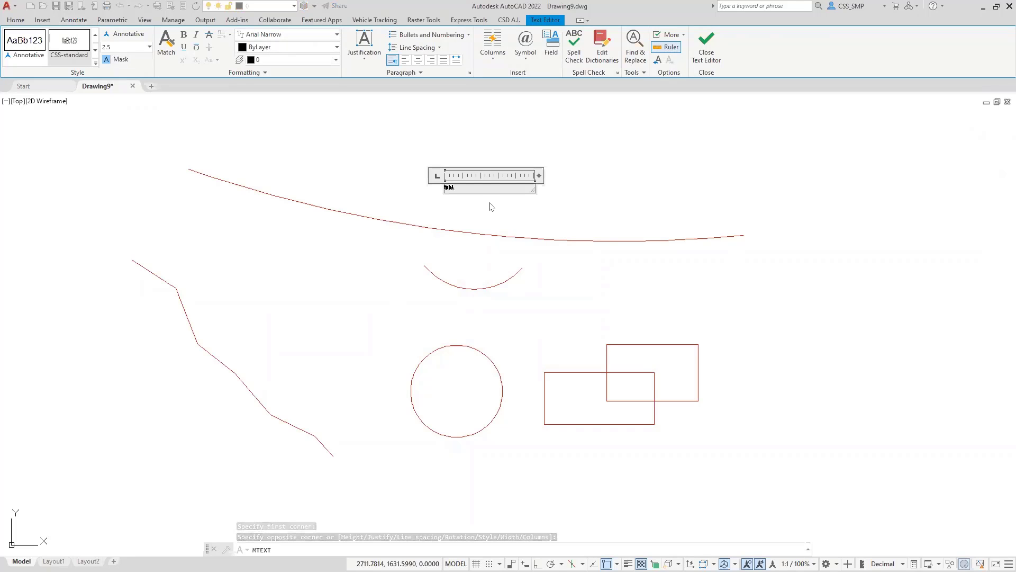
scroll(288, 233, "up", 3)
middle_click_drag(575, 136, 274, 307)
scroll(415, 238, "up", 3)
middle_click_drag(415, 238, 238, 302)
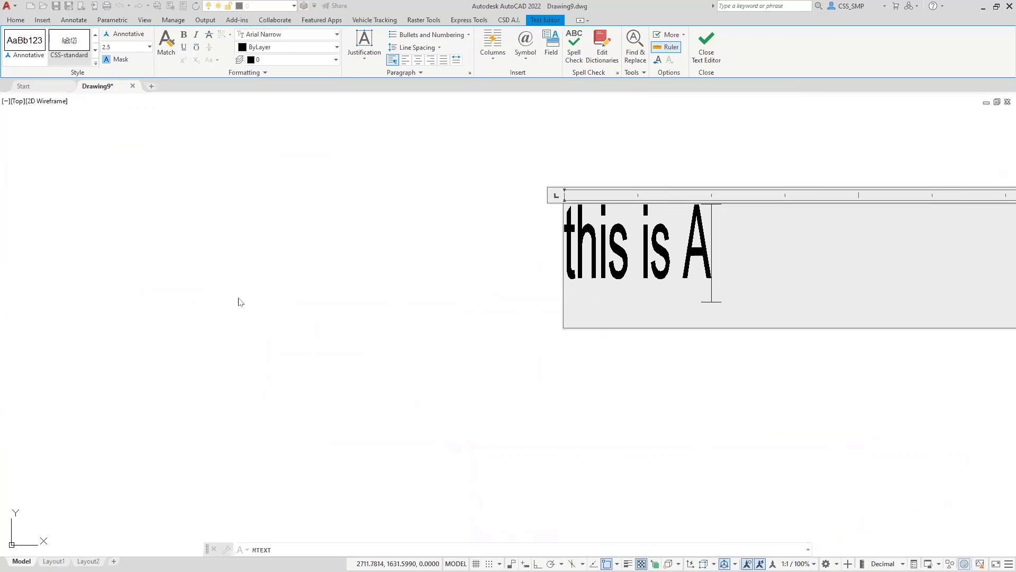
- Replace the capital A with a lowercase one and complete the multiline text as "this is a piece of text"
key("BackSpace")
type("A")
key("BackSpace")
type("a ")
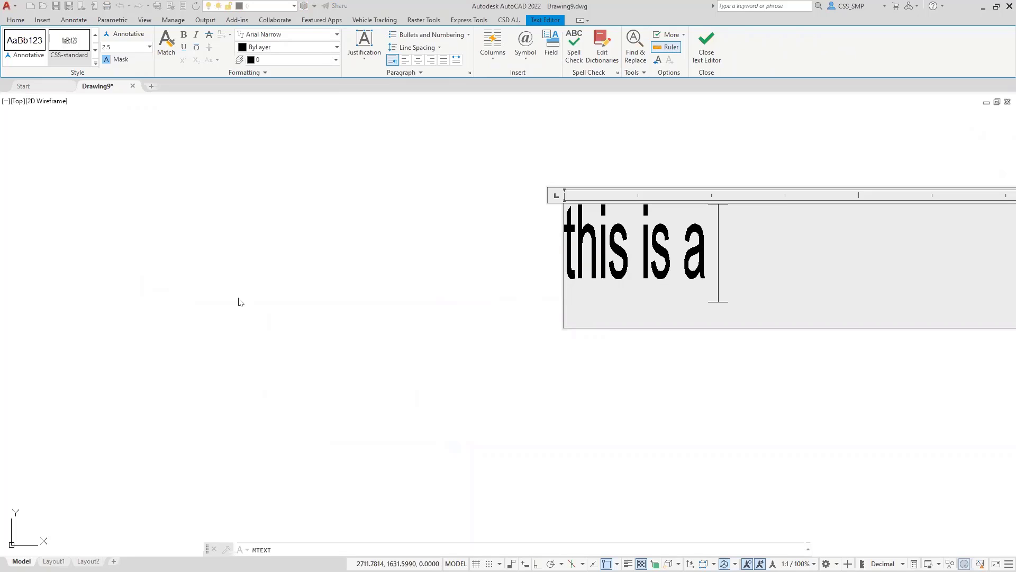
type("piece o")
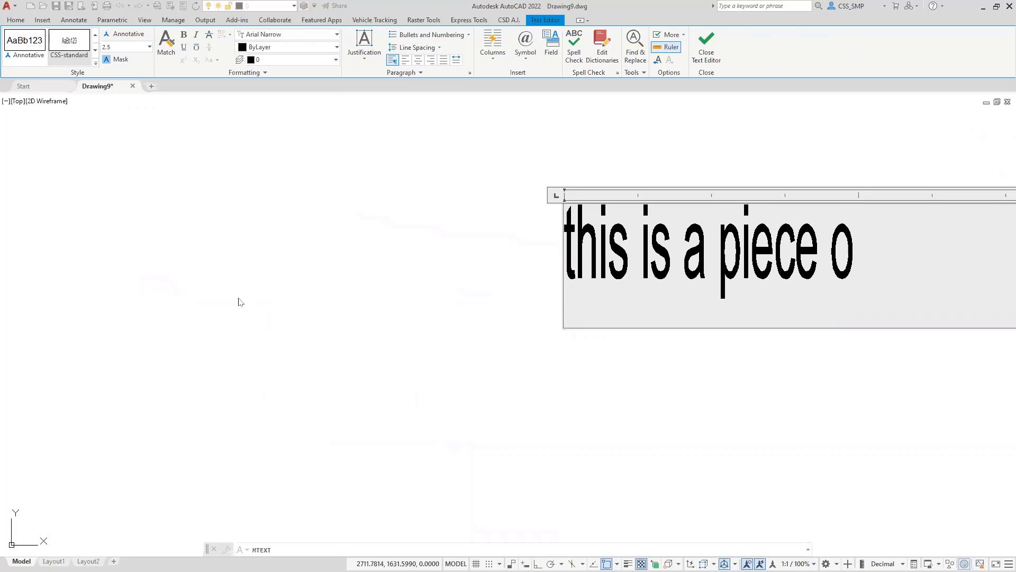
type("f text")
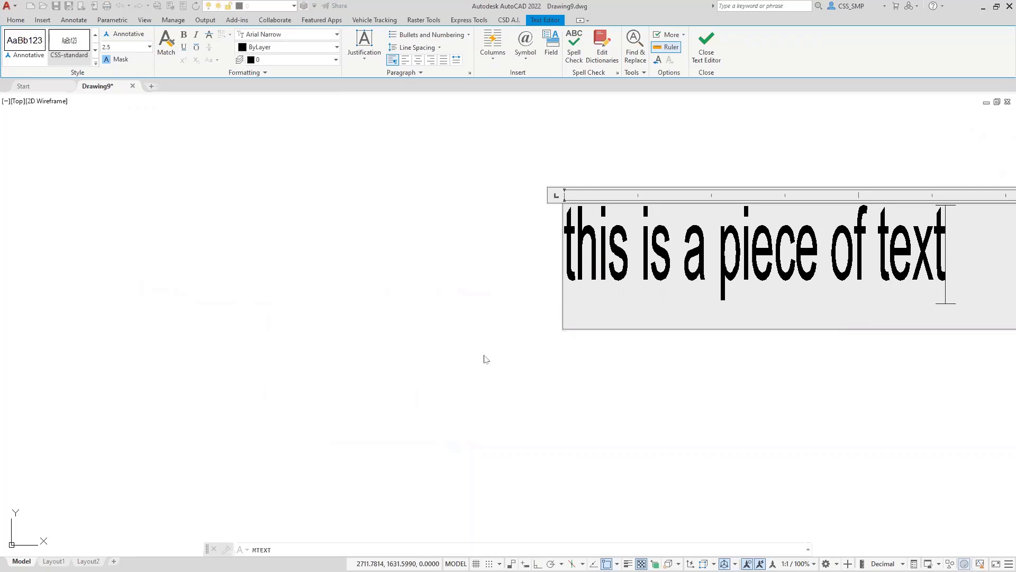
left_click(483, 354)
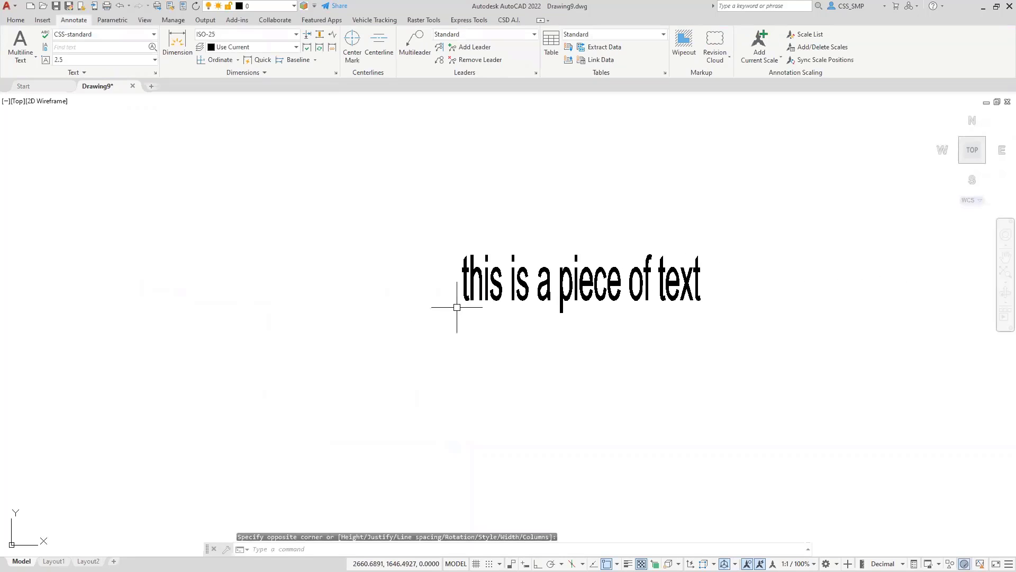
- List the multiline text's object data with the LIST command and examine which text style it uses
left_click(471, 272)
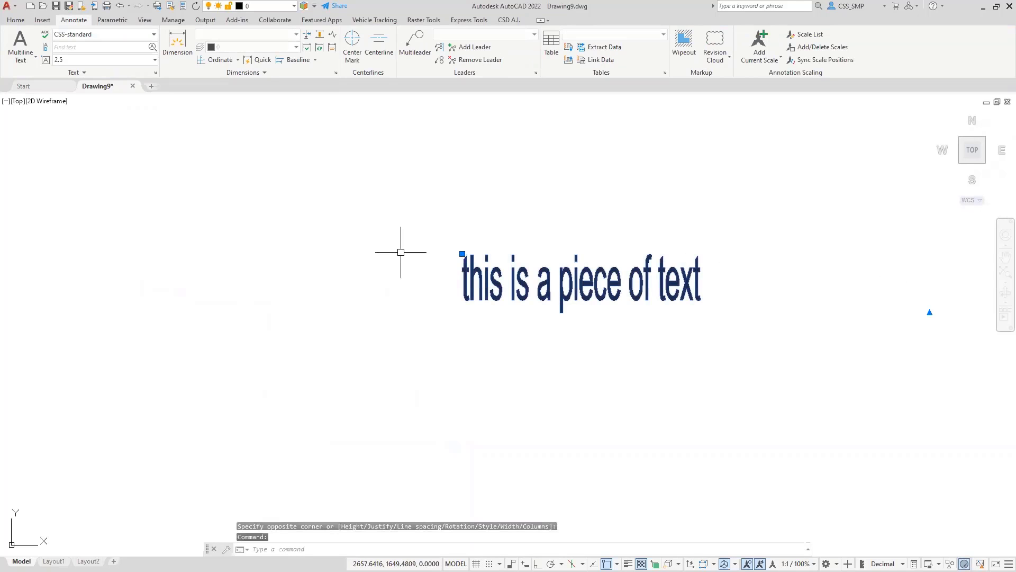
type("LI")
key("Return")
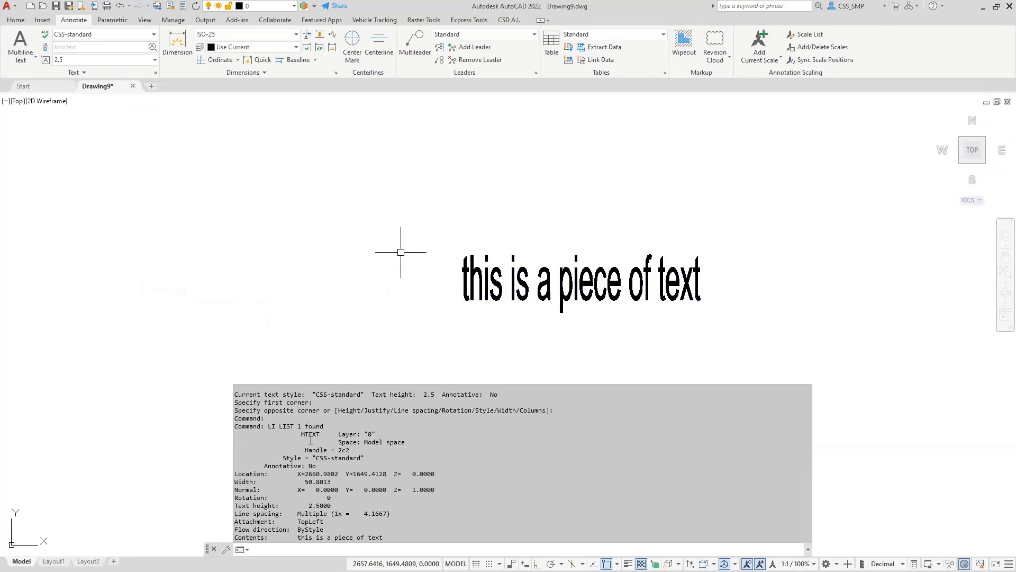
left_click_drag(313, 457, 357, 458)
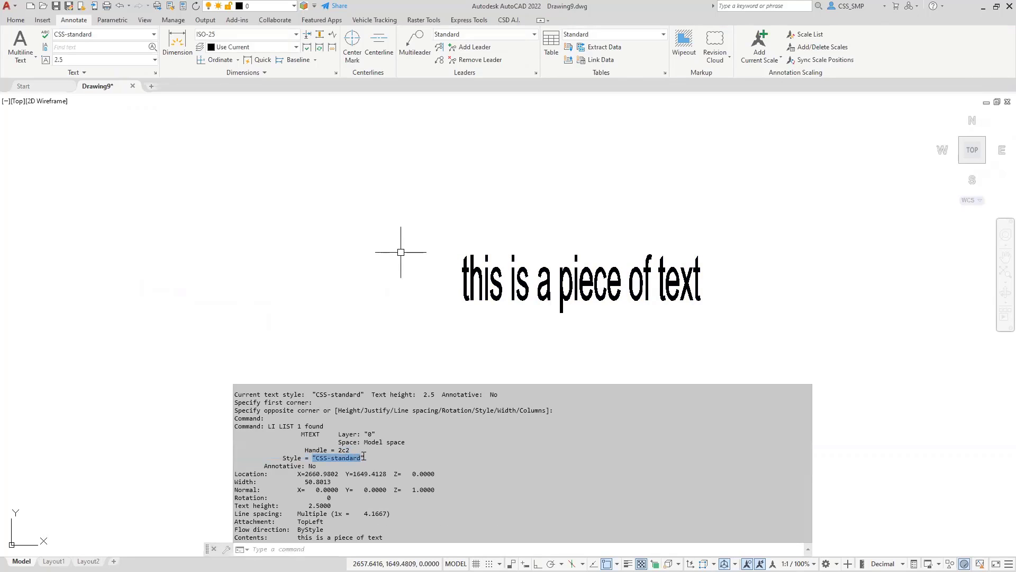
key("Escape")
key("Escape")
key("Escape")
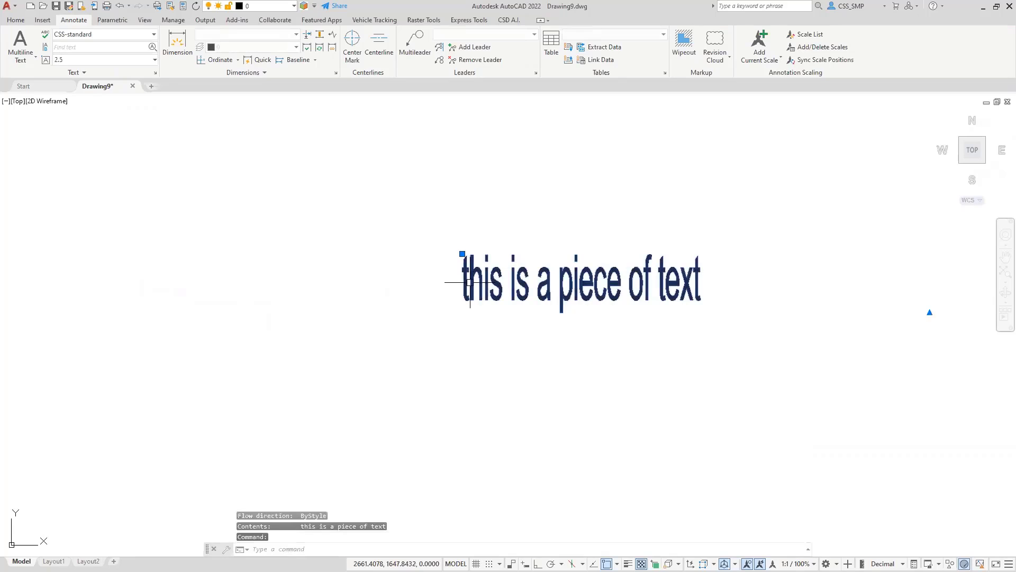
- Open the object properties and inspect the multiline text's Style entry, leaving the style as it is
type("PR")
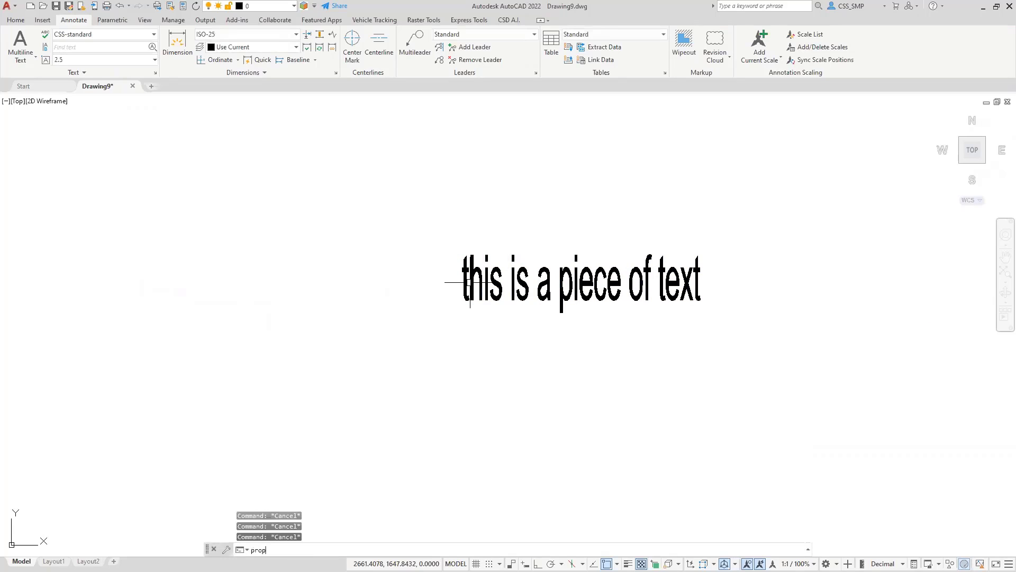
key("Return")
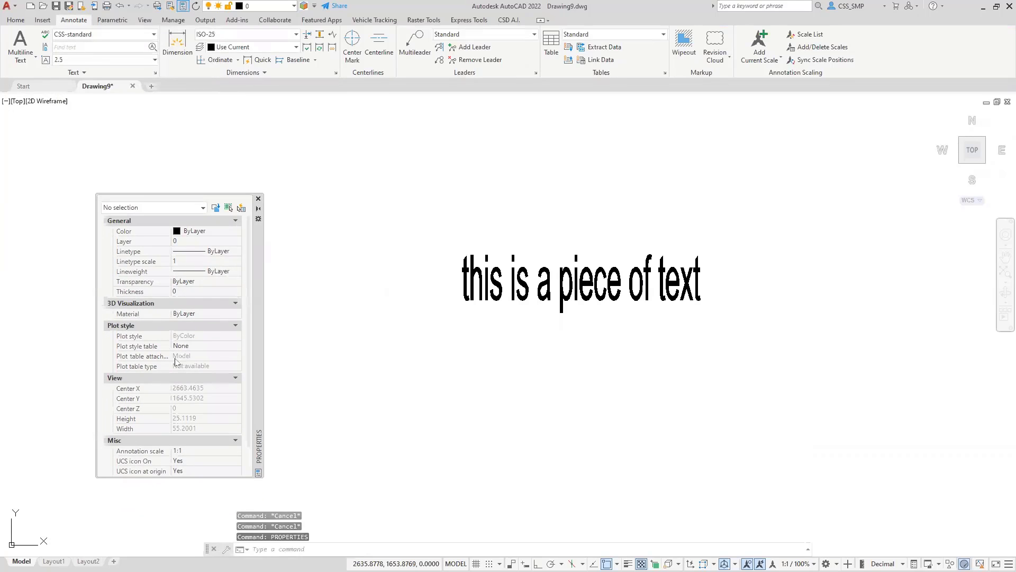
scroll(166, 373, "down", 1)
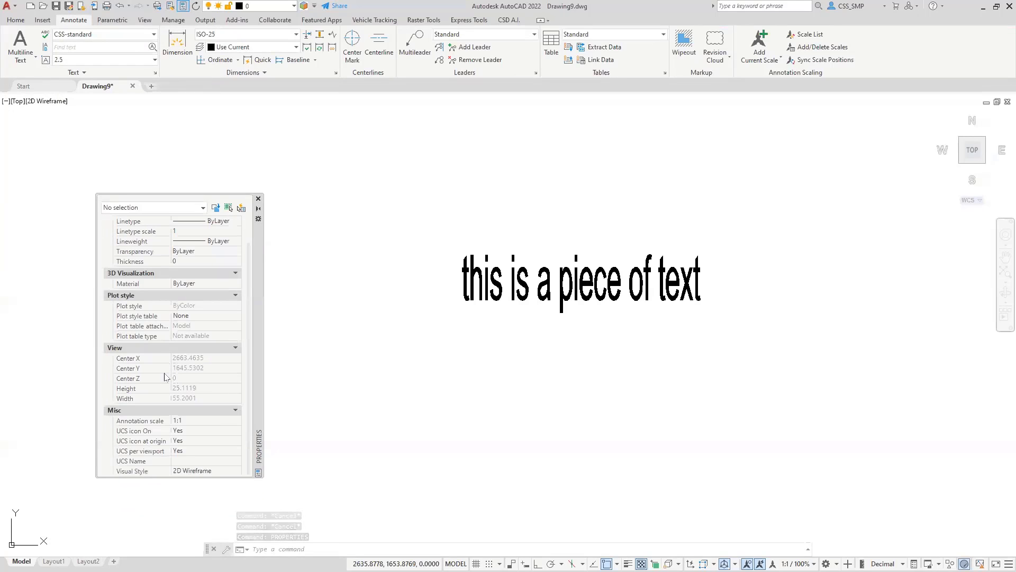
scroll(155, 390, "up", 1)
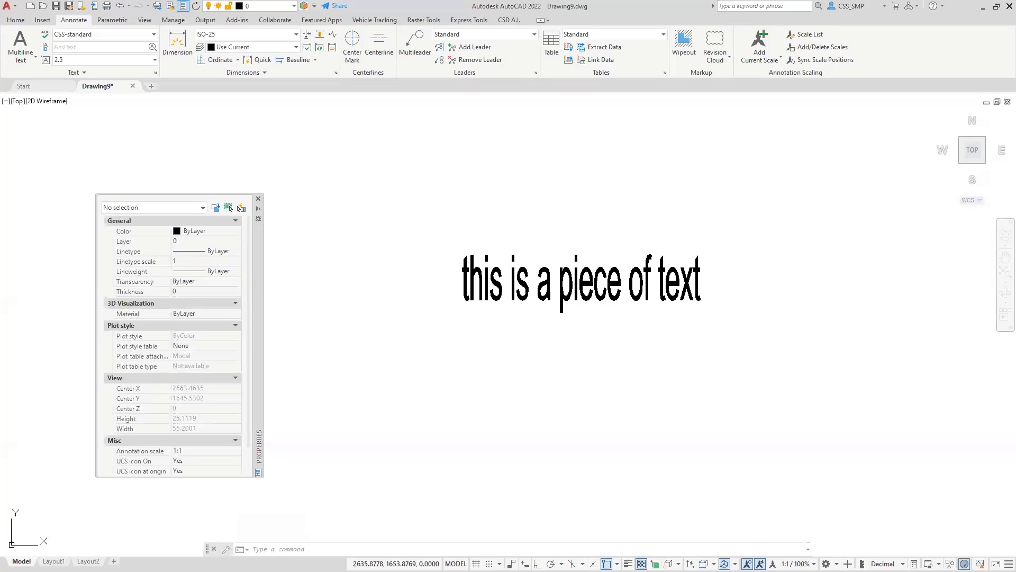
left_click(461, 276)
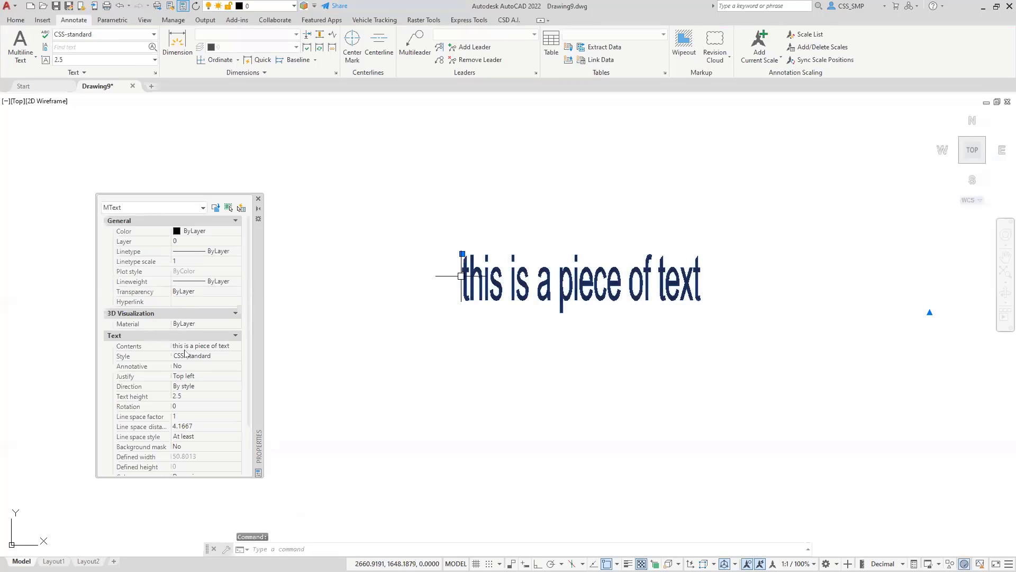
left_click(180, 358)
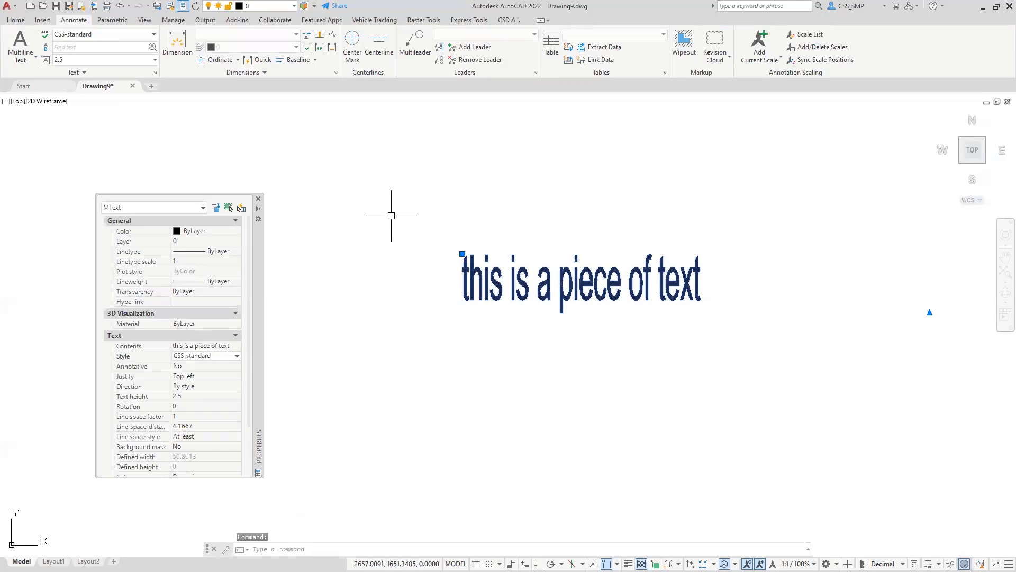
key("Escape")
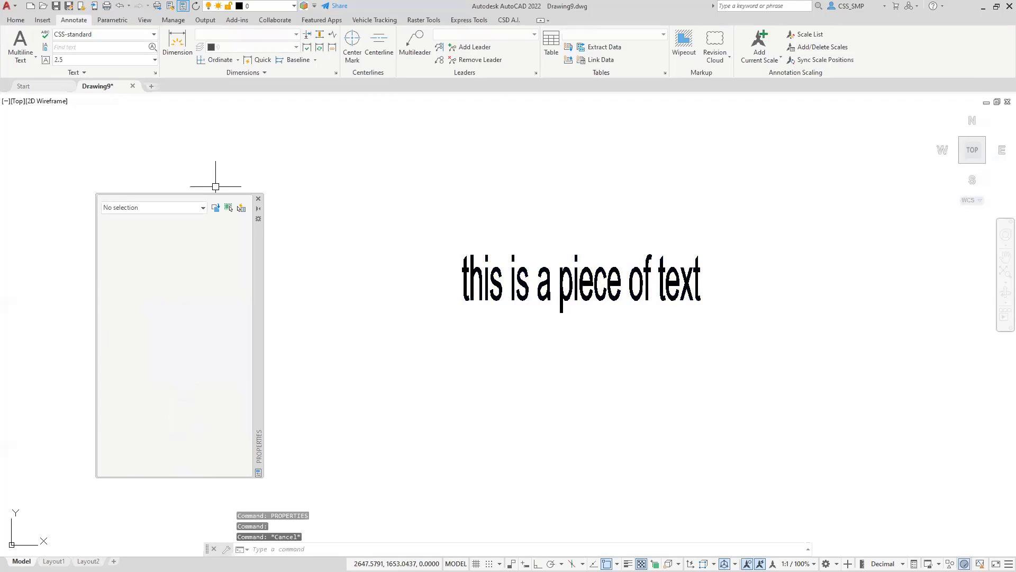
- Set the CSS-standard text style's width factor to 1 and apply it to the drawing
left_click(155, 73)
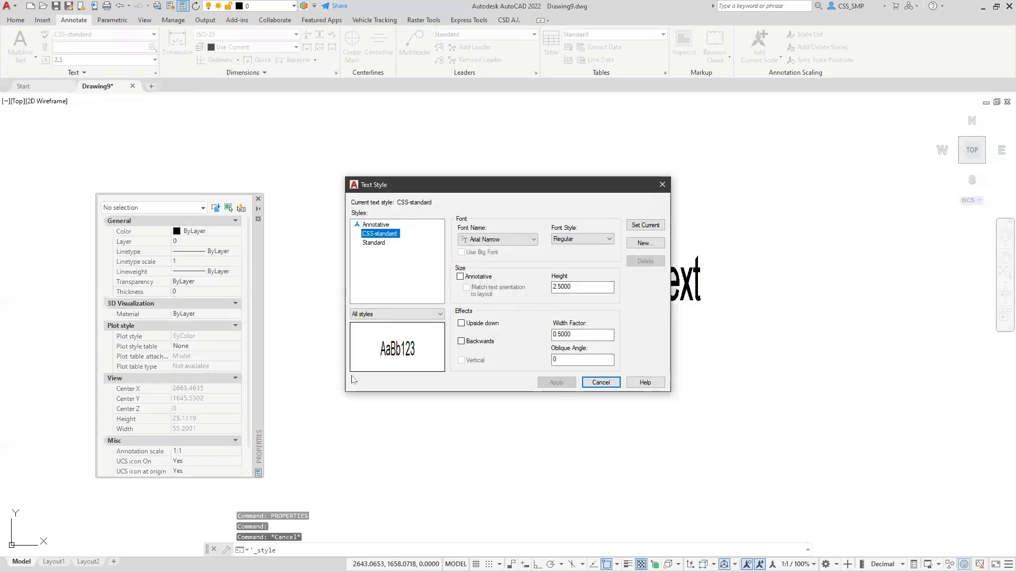
double_click(582, 334)
type("1")
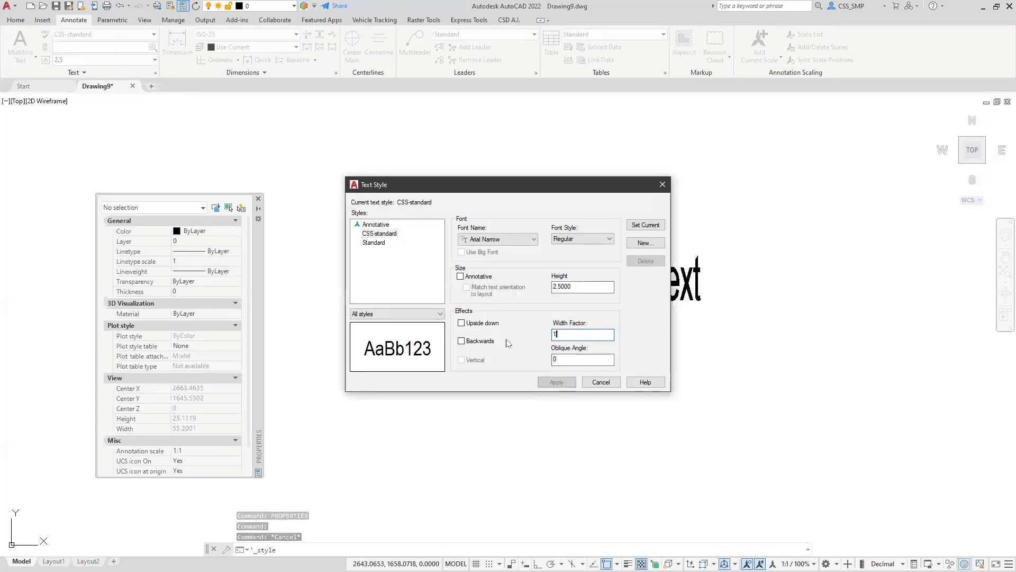
left_click(557, 381)
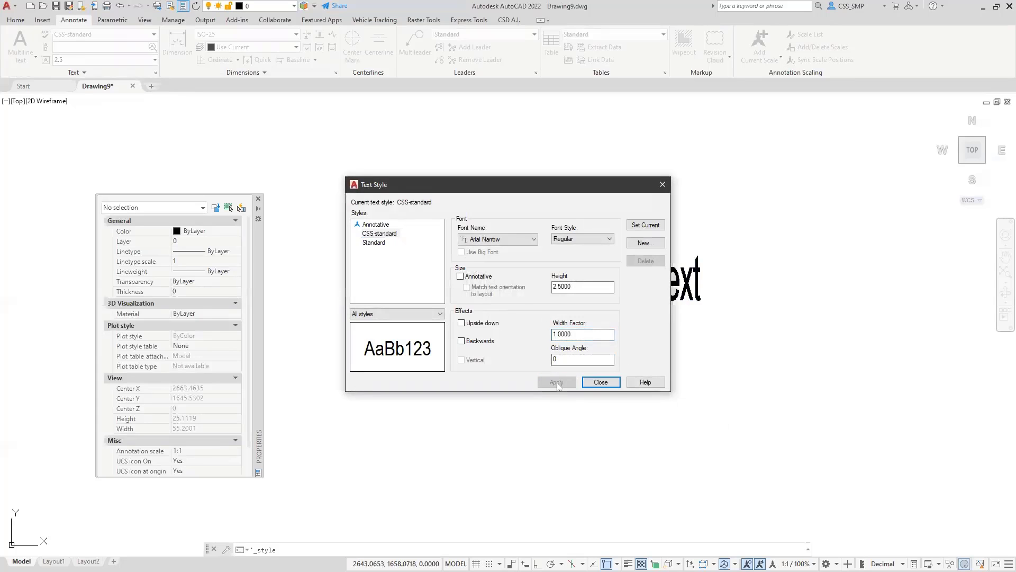
left_click(600, 382)
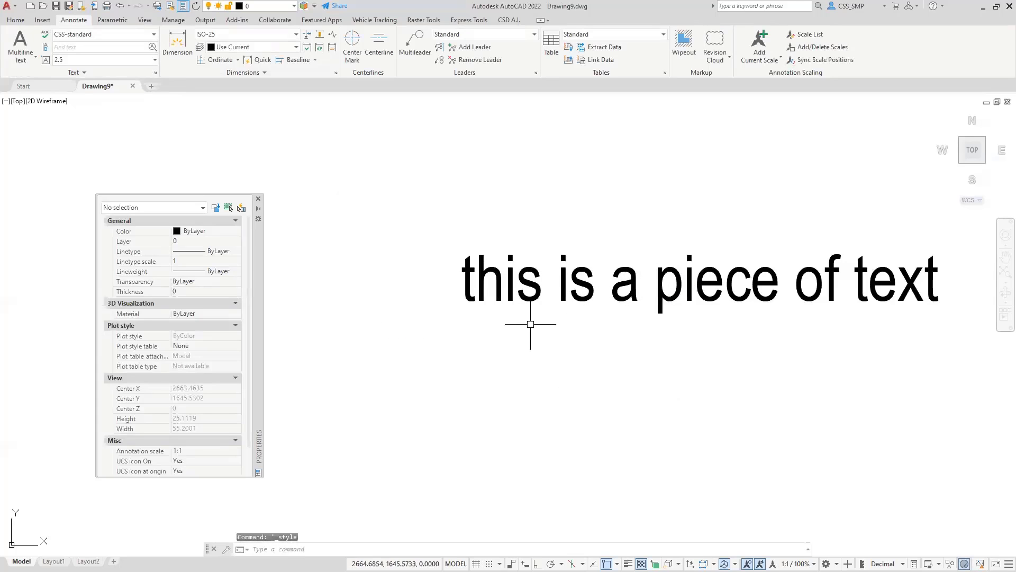
middle_click_drag(497, 312, 415, 340)
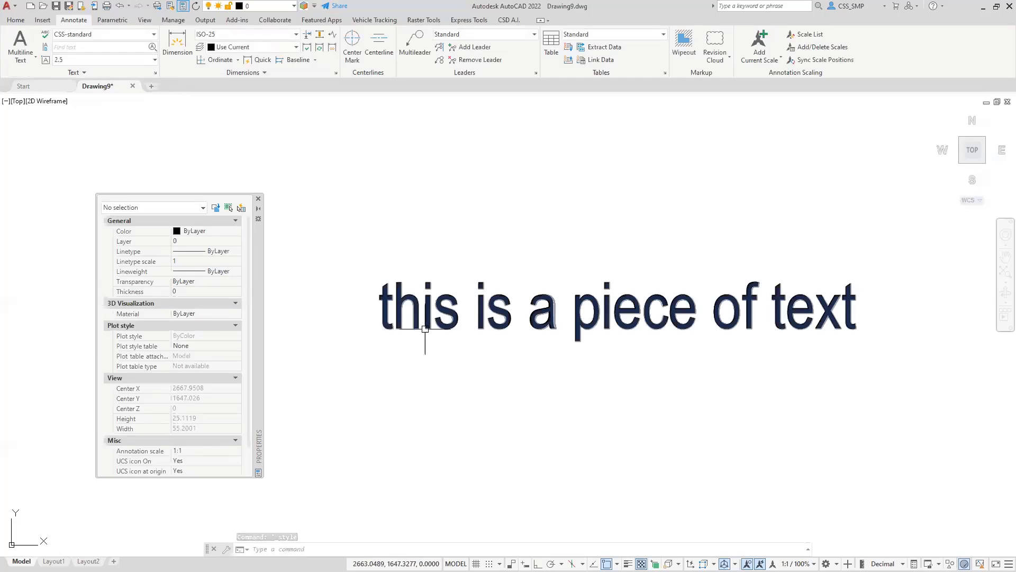
- Change the CSS-standard text style's font to Arial and apply it to the drawing
middle_click_drag(370, 294, 298, 293)
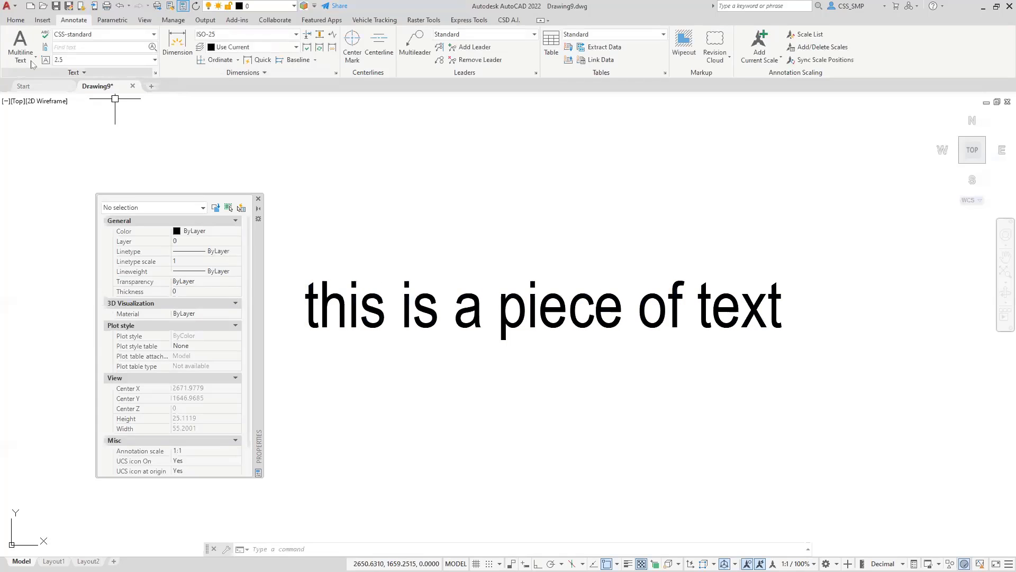
scroll(429, 313, "down", 6)
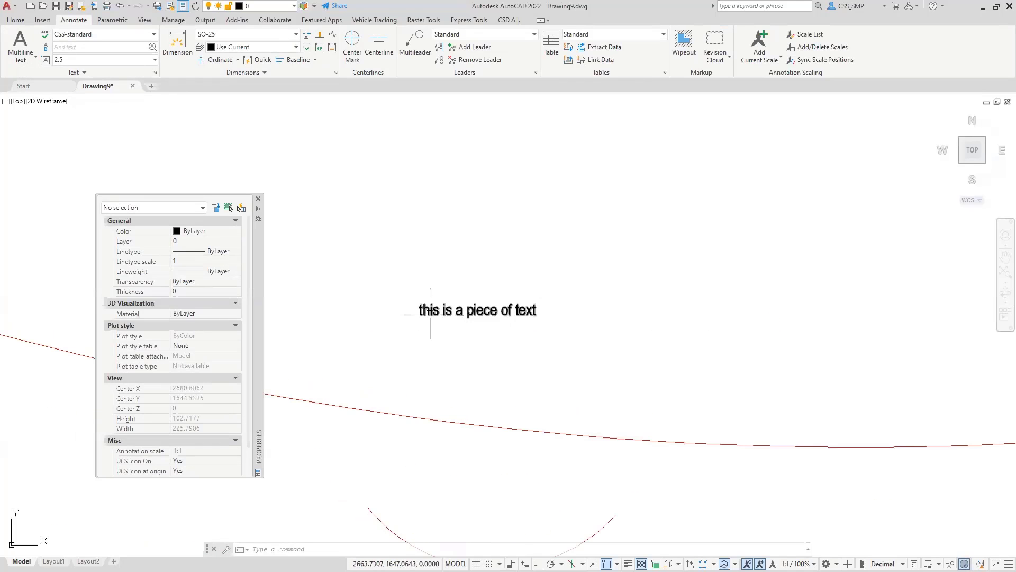
left_click(430, 312)
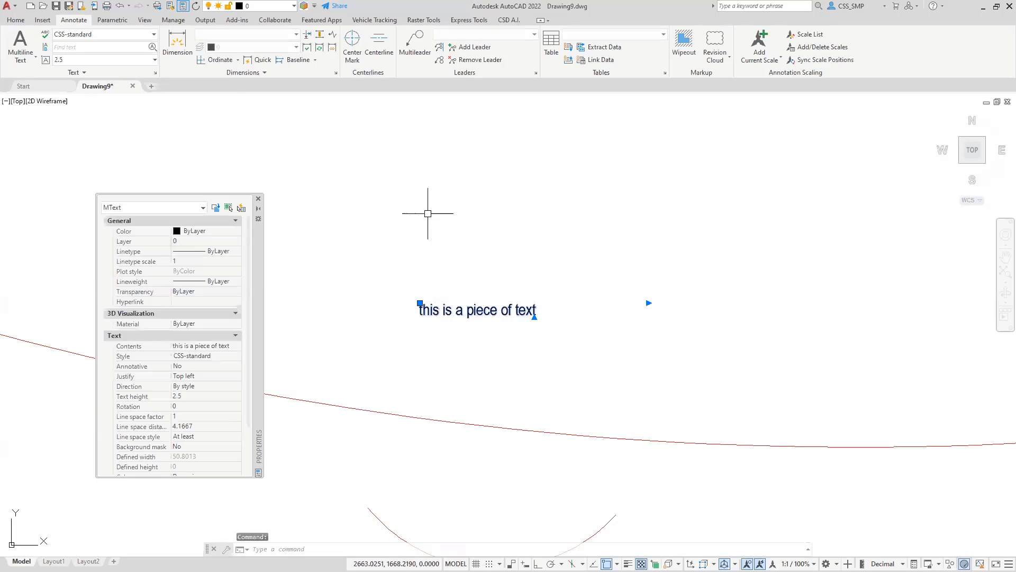
left_click(155, 75)
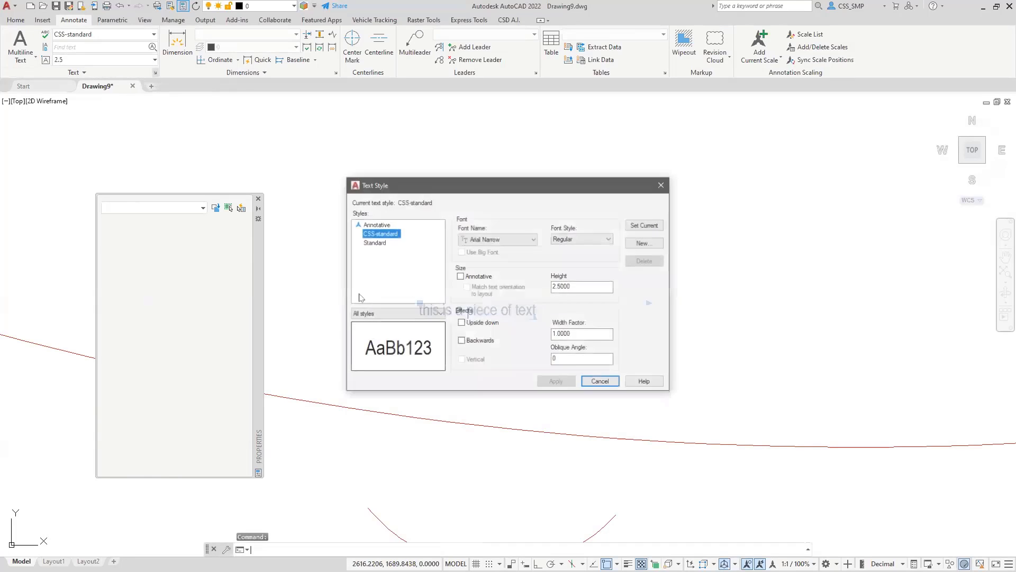
left_click(497, 239)
scroll(489, 284, "up", 3)
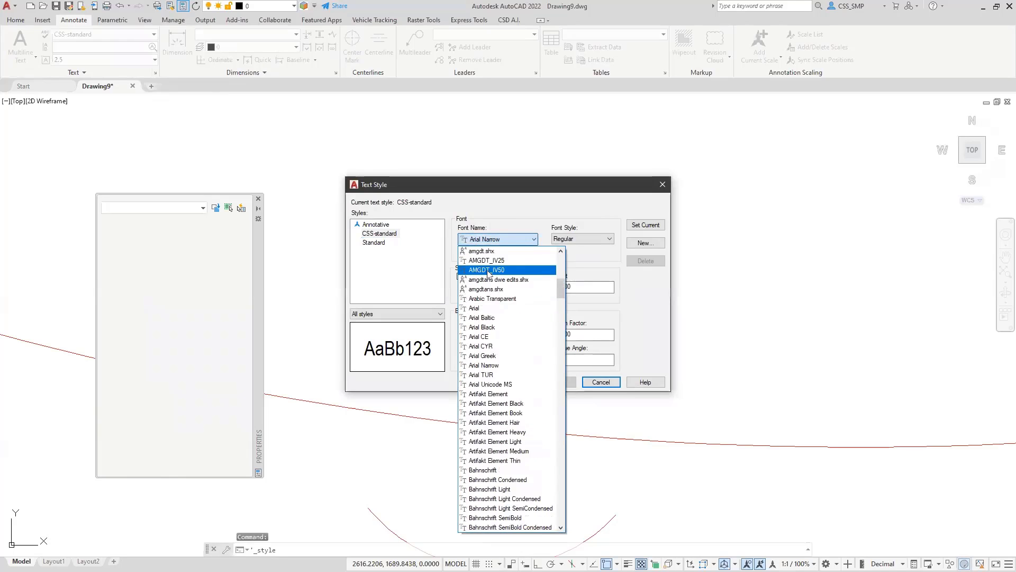
left_click(490, 311)
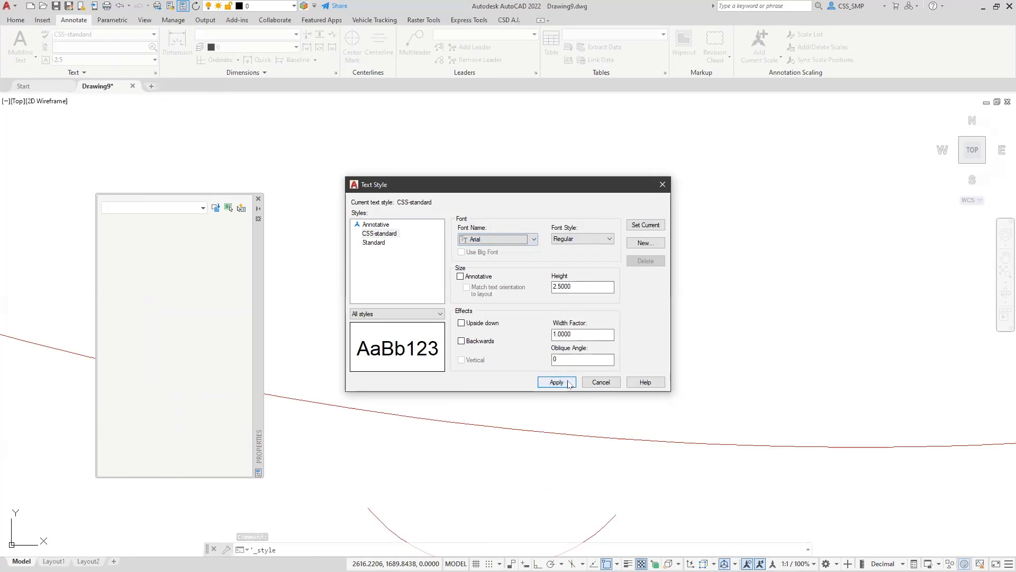
left_click(556, 382)
left_click(601, 381)
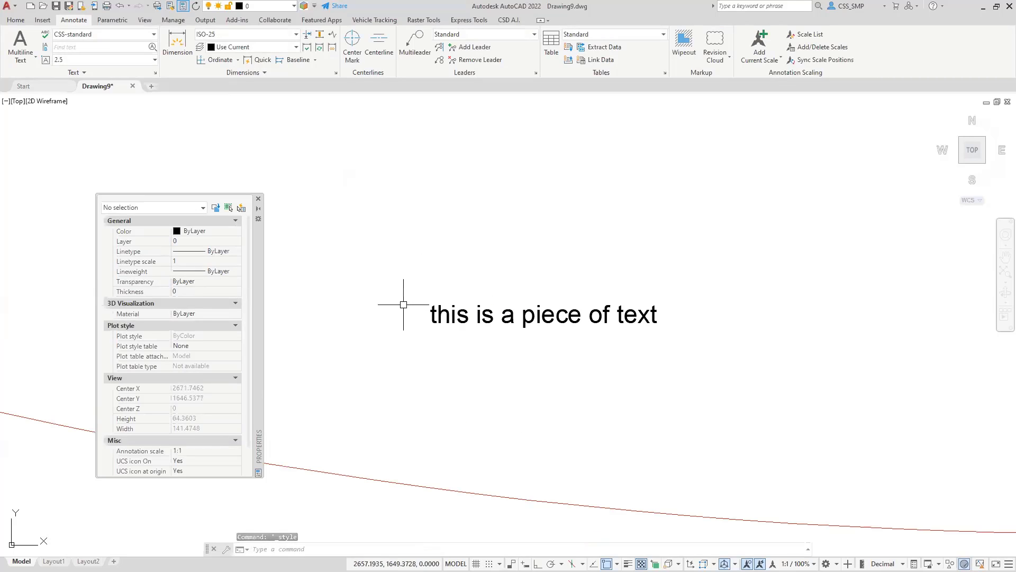
- Select the multiline text and examine its text and geometry properties, including its style and text height
scroll(404, 304, "up", 2)
middle_click_drag(420, 305, 404, 301)
scroll(424, 310, "up", 4)
left_click(463, 312)
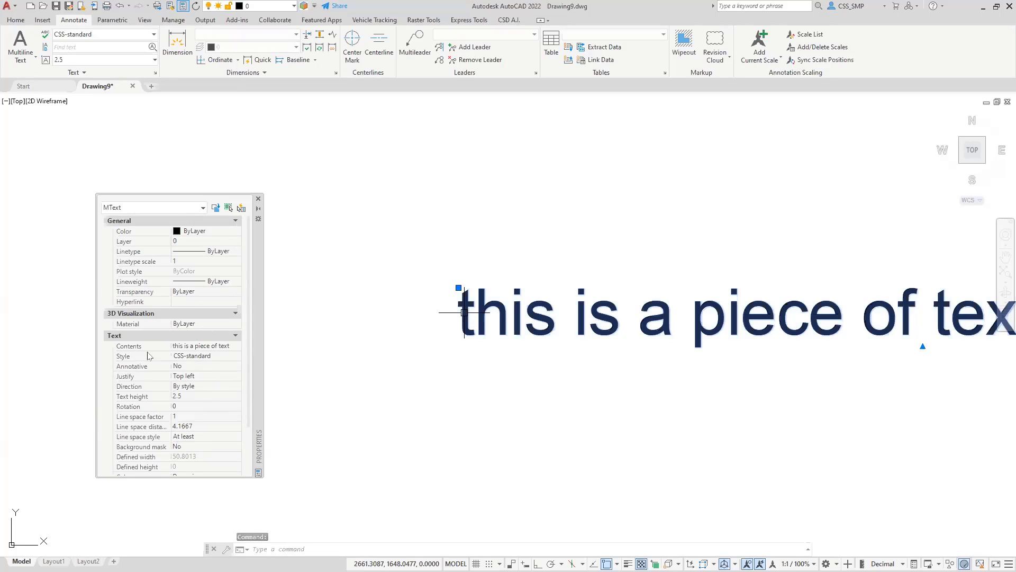
scroll(146, 371, "down", 1)
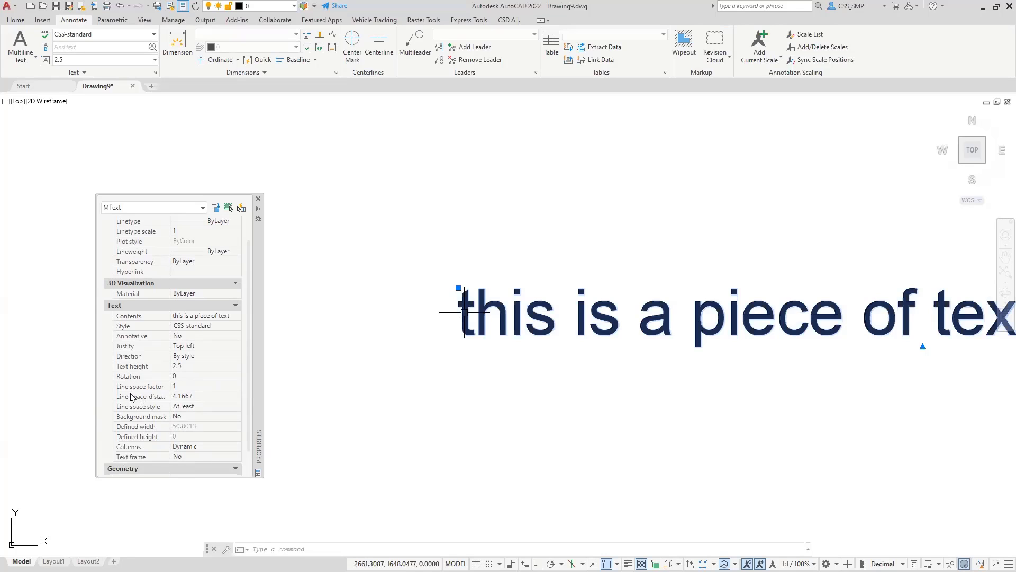
scroll(149, 400, "down", 1)
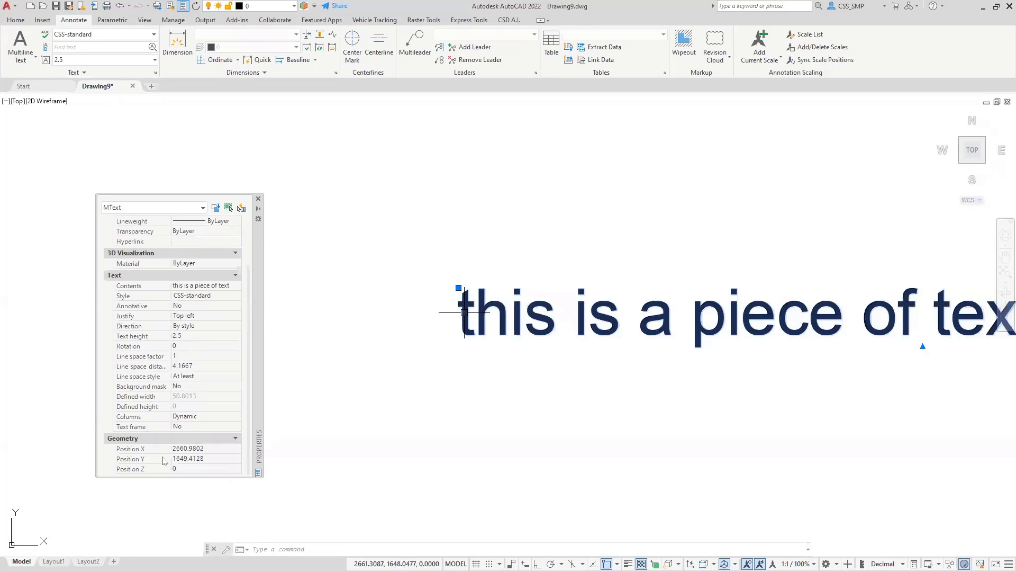
scroll(178, 313, "up", 2)
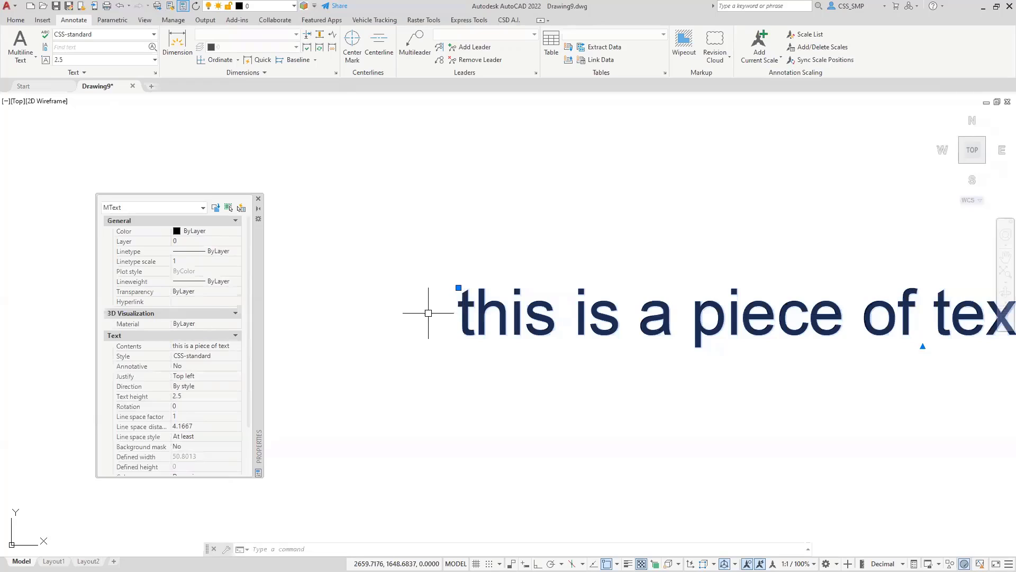
- Rename the CSS-standard text style as CSS-standard-25
left_click(155, 73)
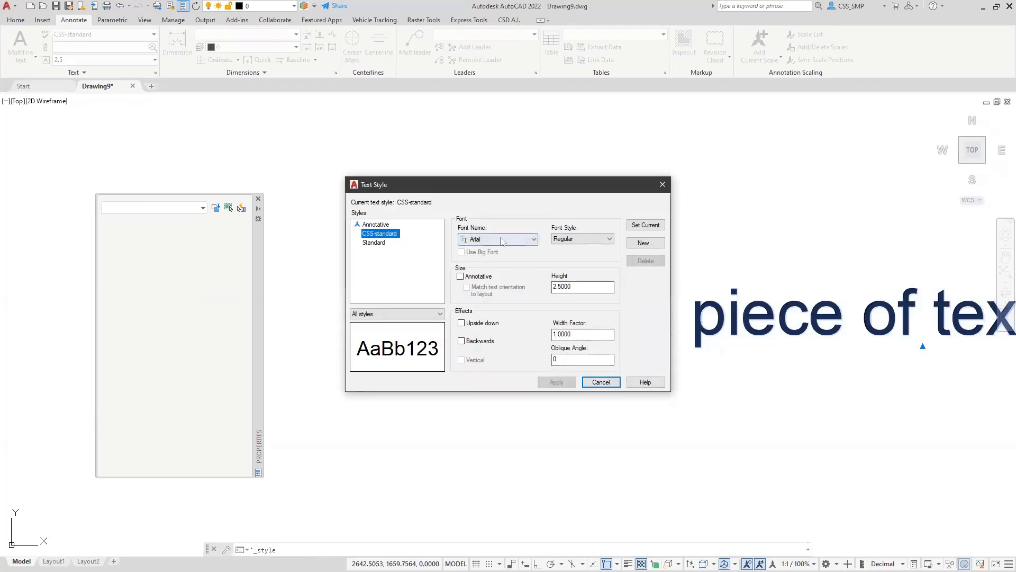
left_click(399, 233)
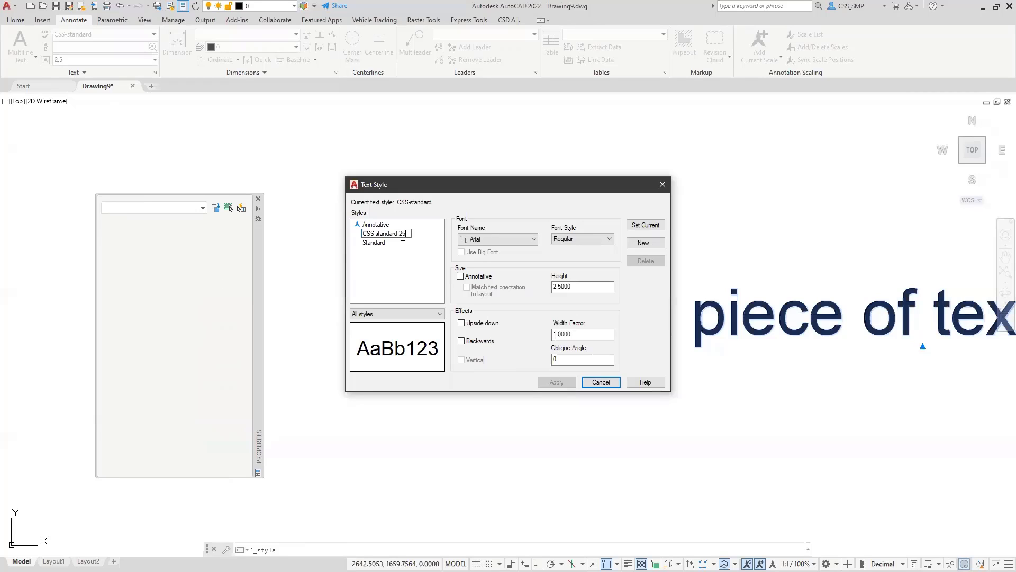
type("-25m")
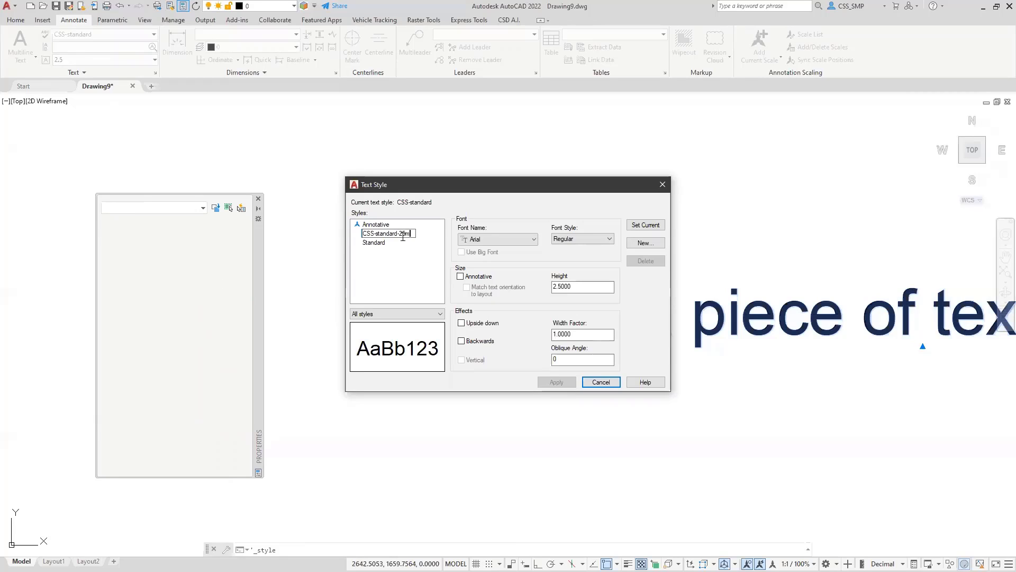
key("BackSpace")
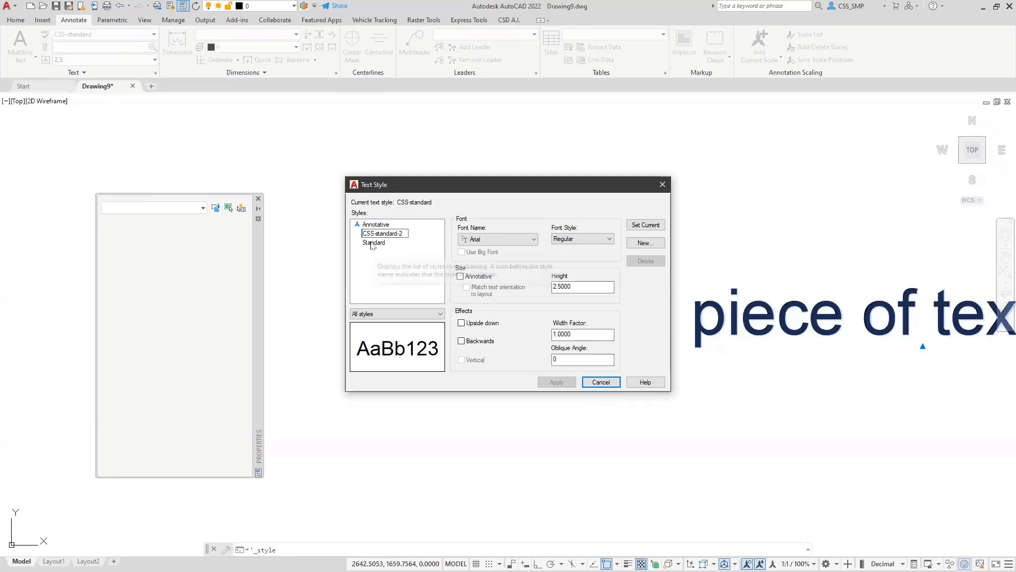
key("Return")
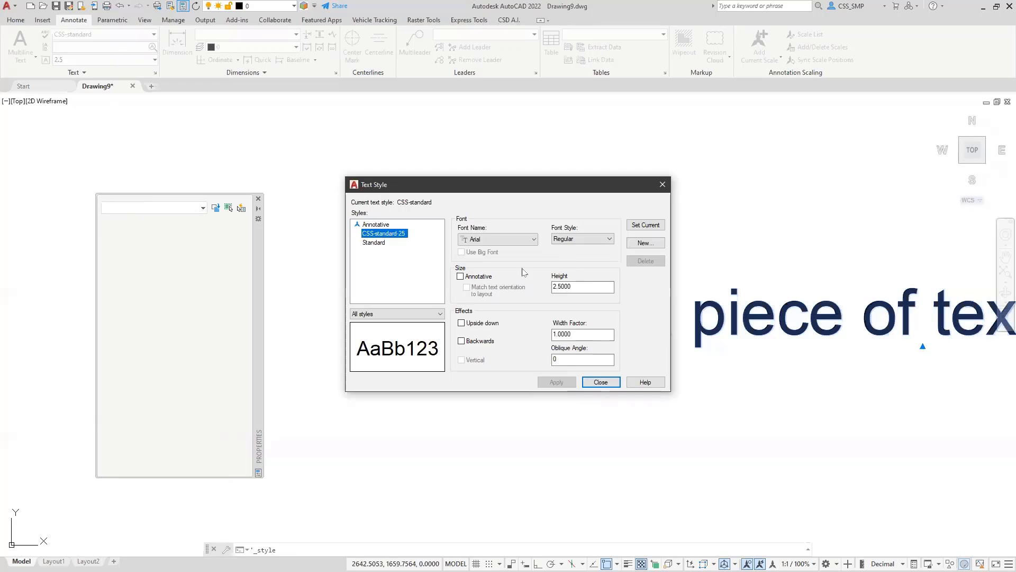
- Create a new text style named CSS-standard-35 from the CSS-standard-25 settings
left_click(637, 245)
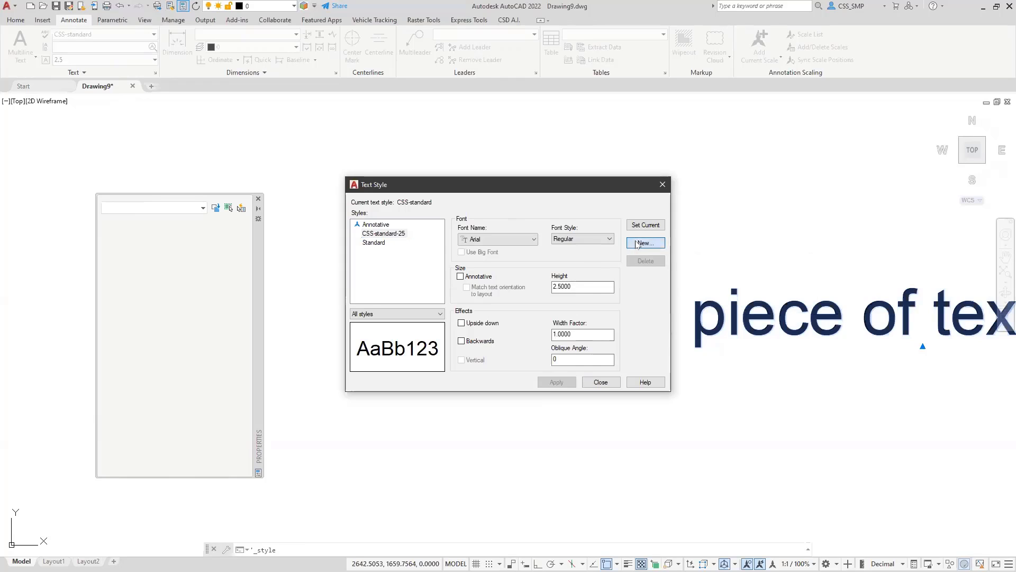
type("C")
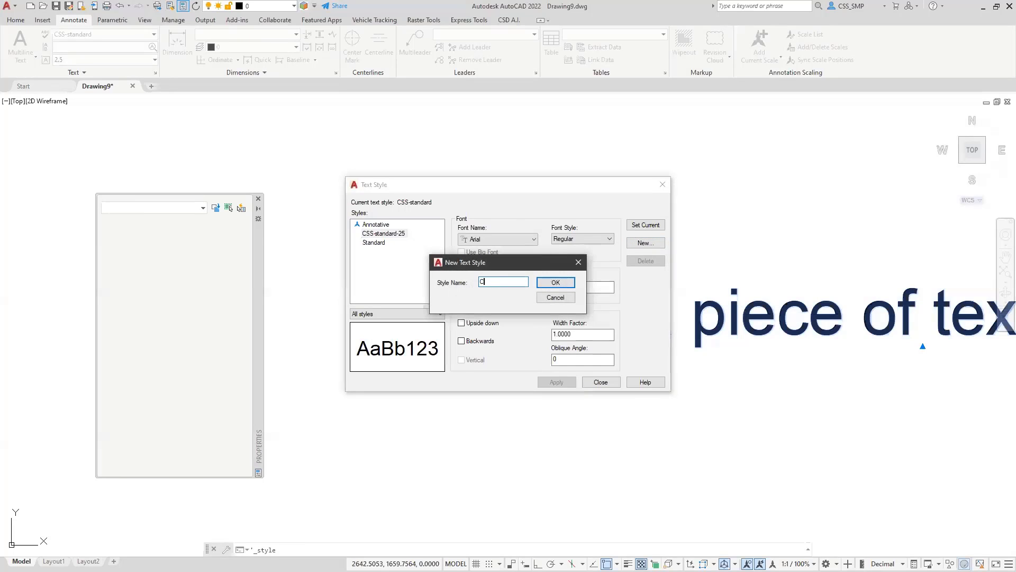
type("SS-standard")
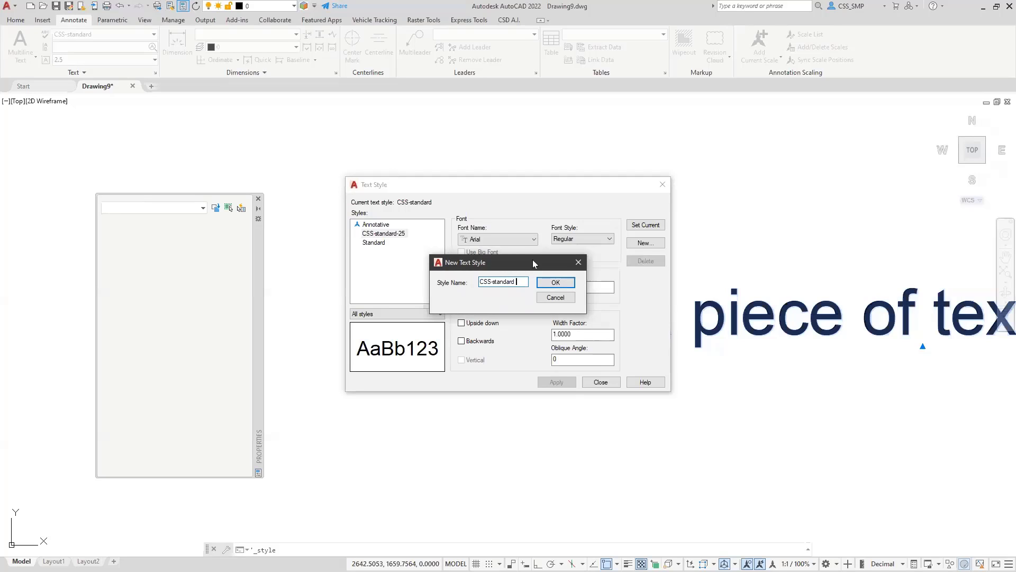
key("BackSpace")
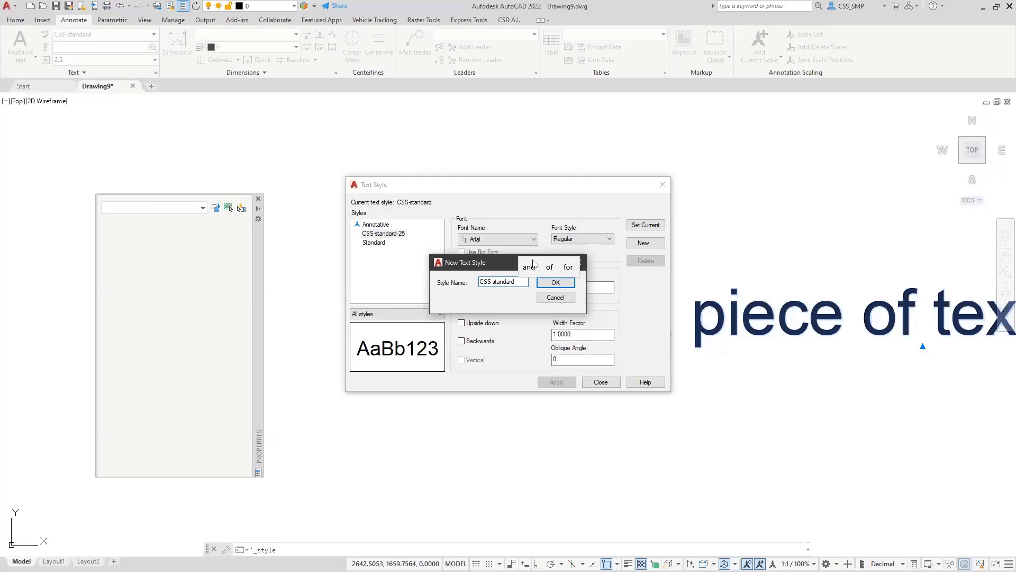
type("-3")
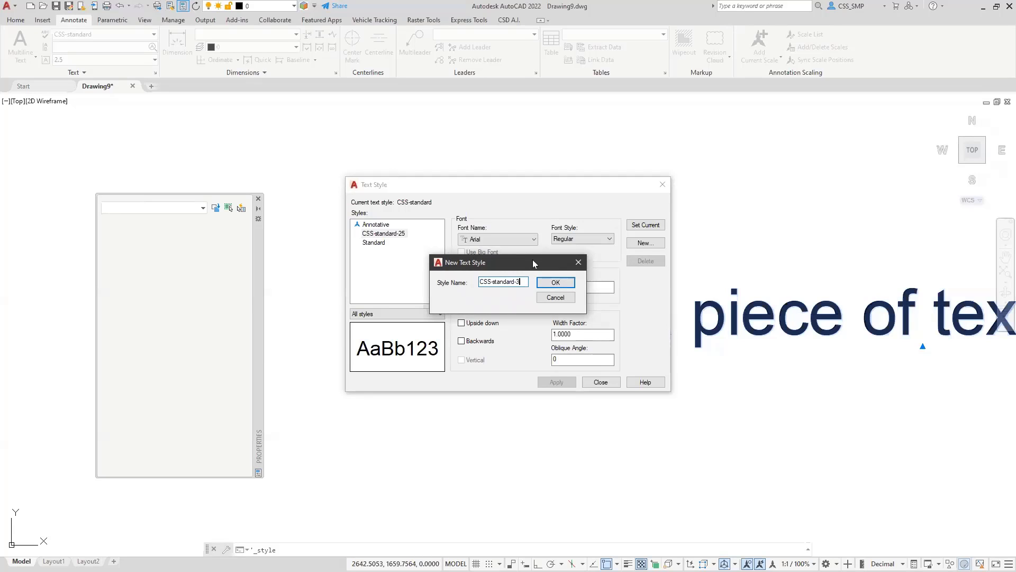
type("5")
key("Return")
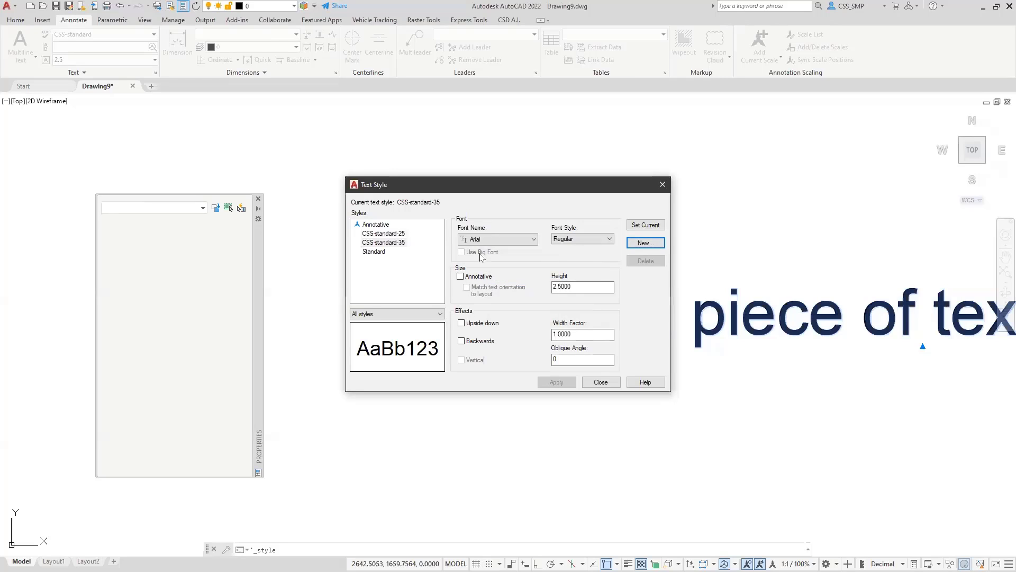
- Compare the two CSS-standard styles, and set the text height of CSS-standard-35 to 3.5 and apply it
left_click(378, 237)
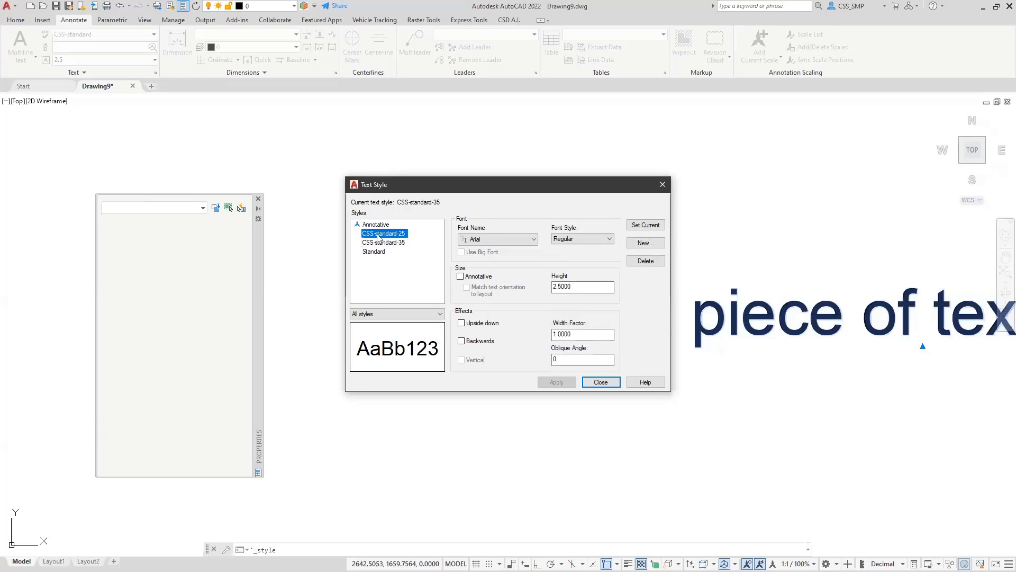
key("Down")
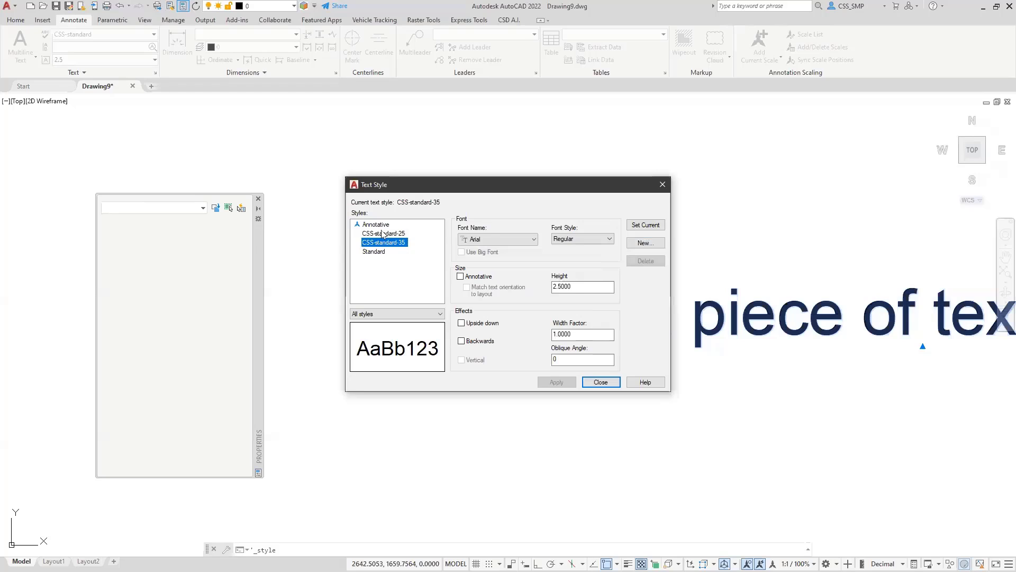
left_click(384, 235)
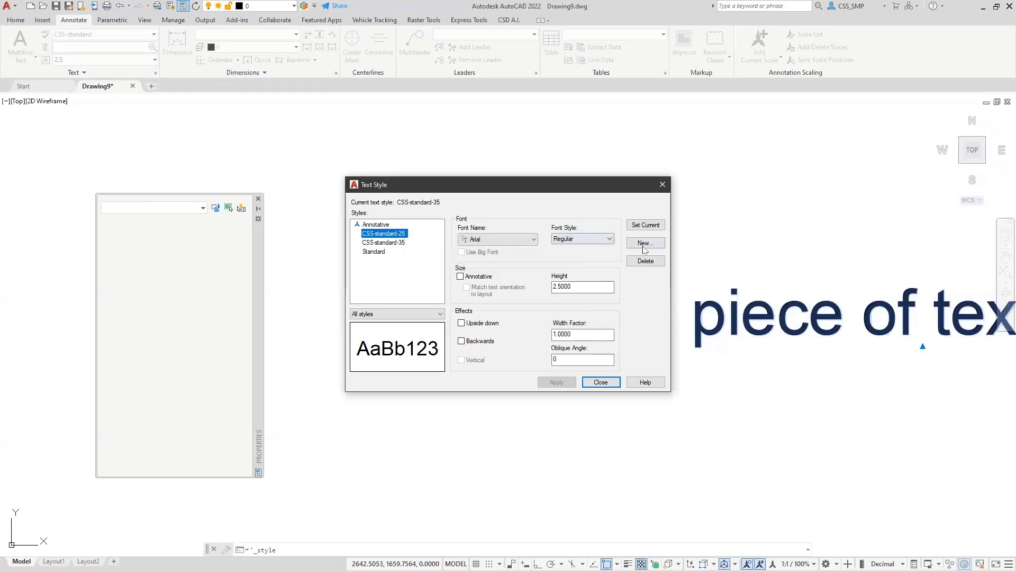
left_click(392, 243)
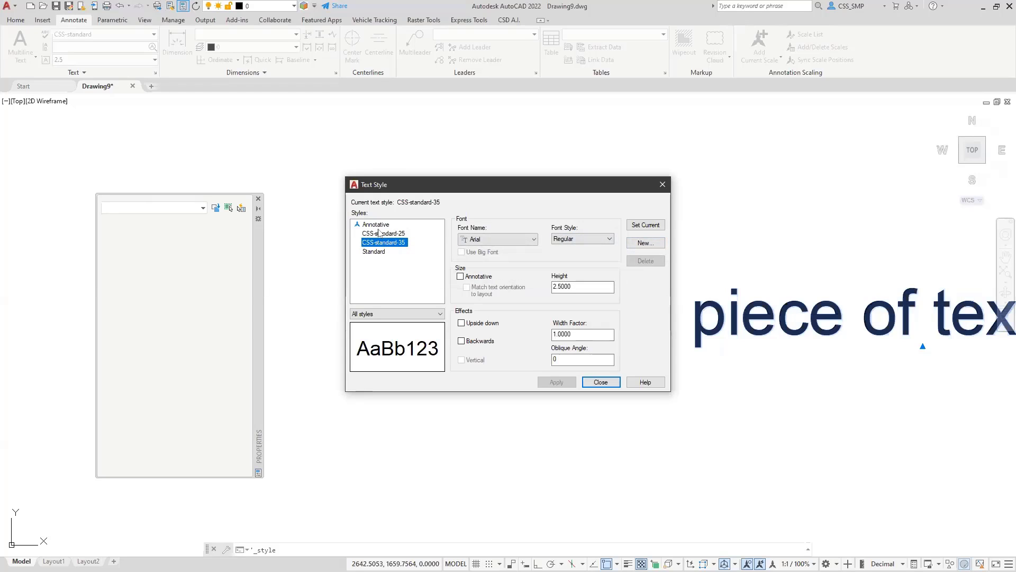
left_click(572, 286)
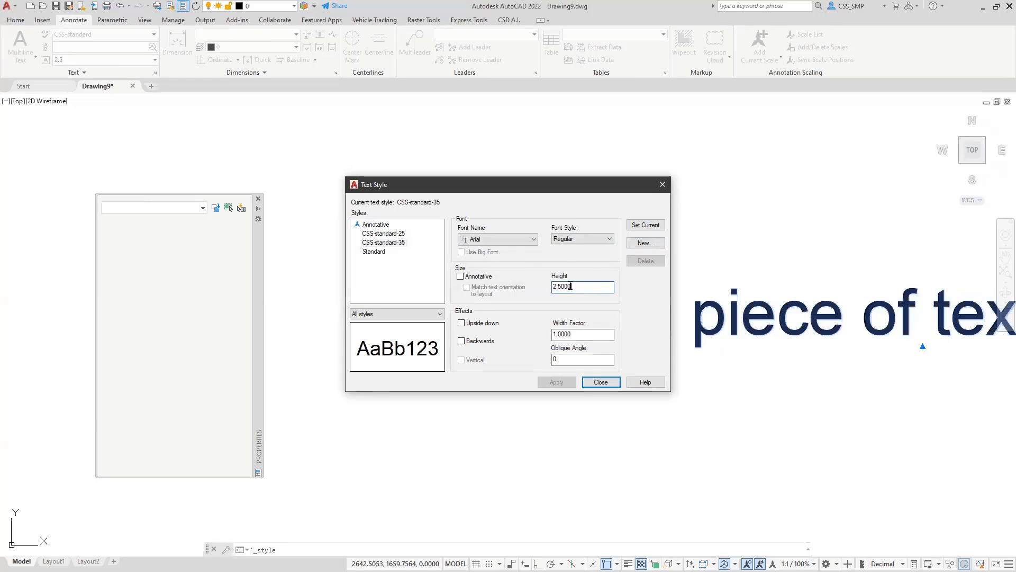
type("3.5")
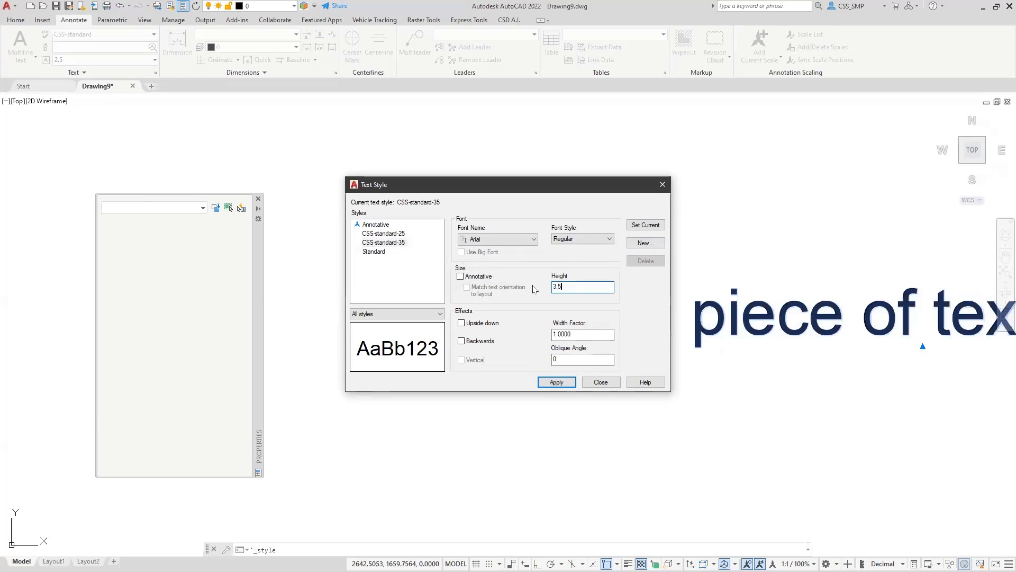
left_click(552, 382)
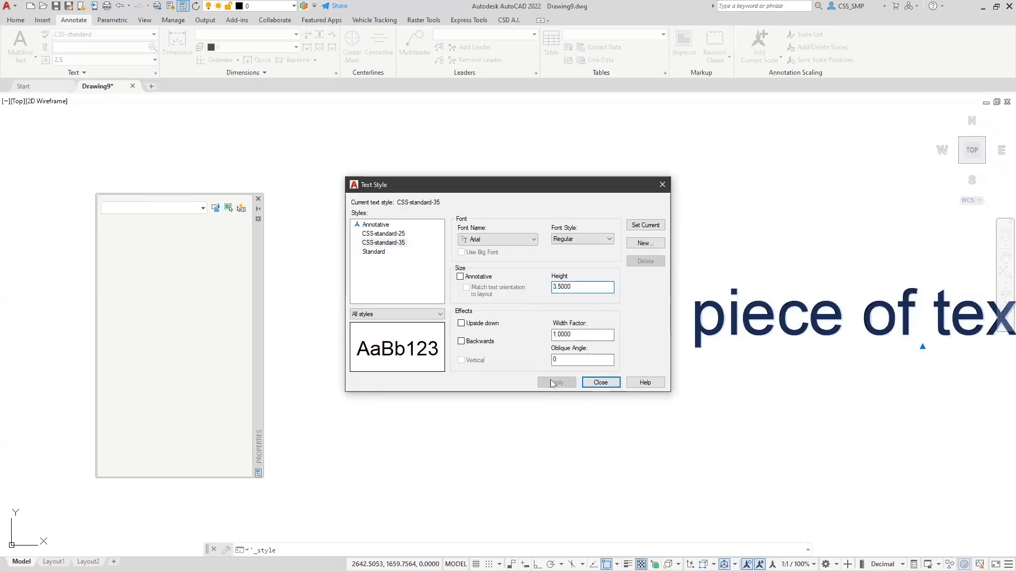
- Create a text style named 50 based on CSS-standard-35, with its text height set to 5, and apply it
left_click(387, 244)
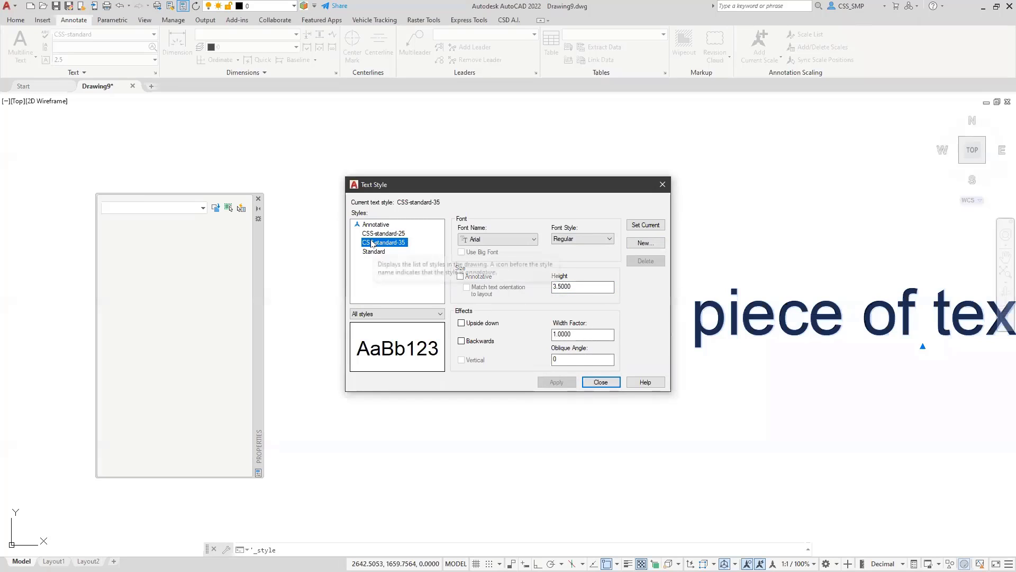
left_click(645, 242)
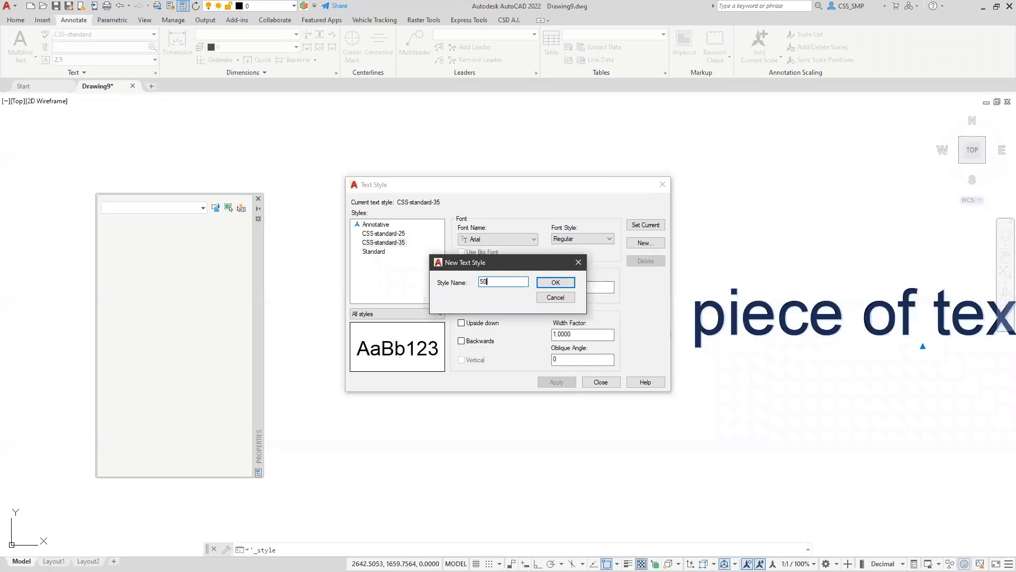
key("Return")
left_click(367, 226)
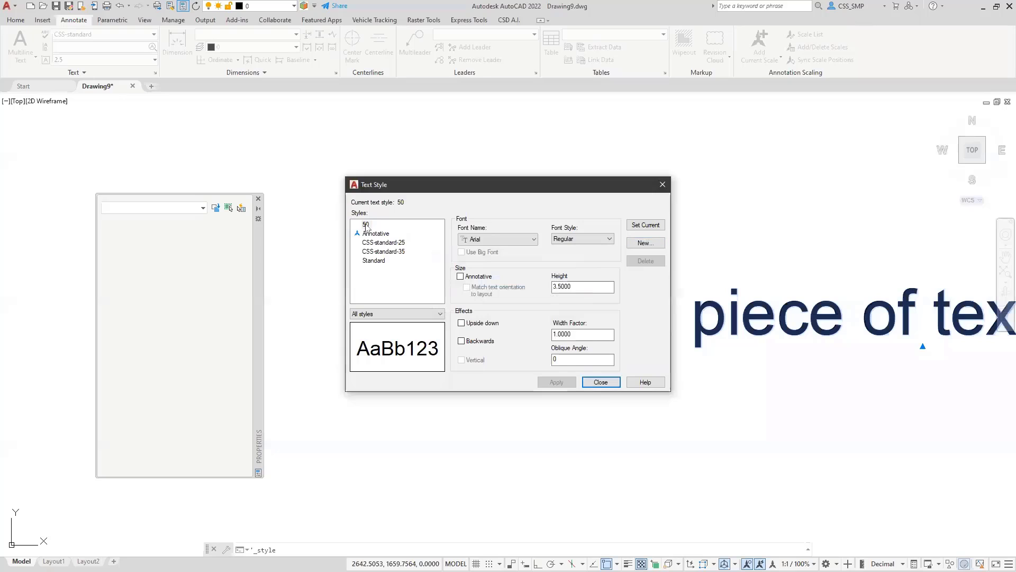
left_click_drag(578, 287, 512, 292)
type("5")
left_click(557, 381)
left_click(601, 382)
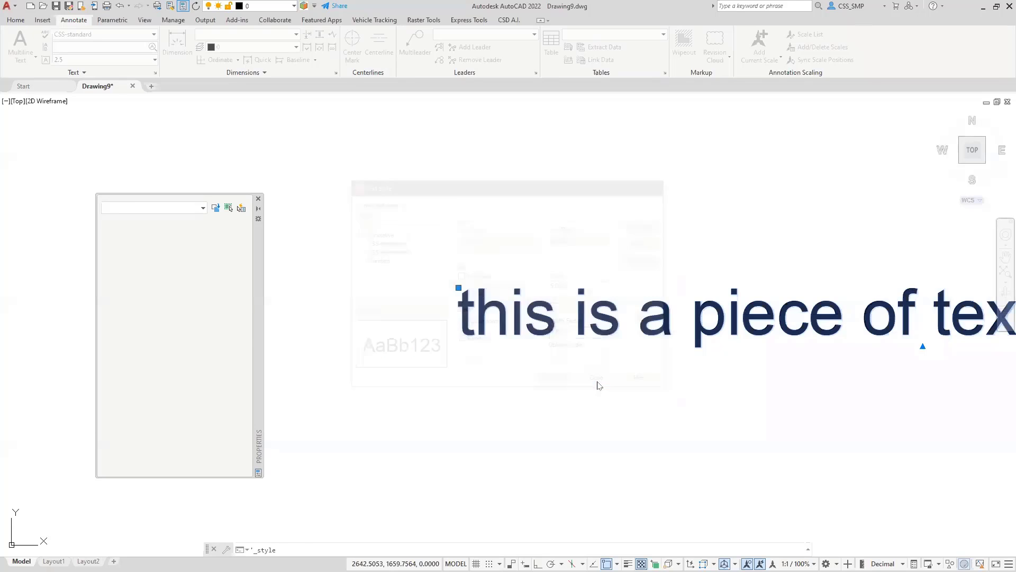
- Close the object properties and bring the whole line of multiline text into view
left_click(258, 200)
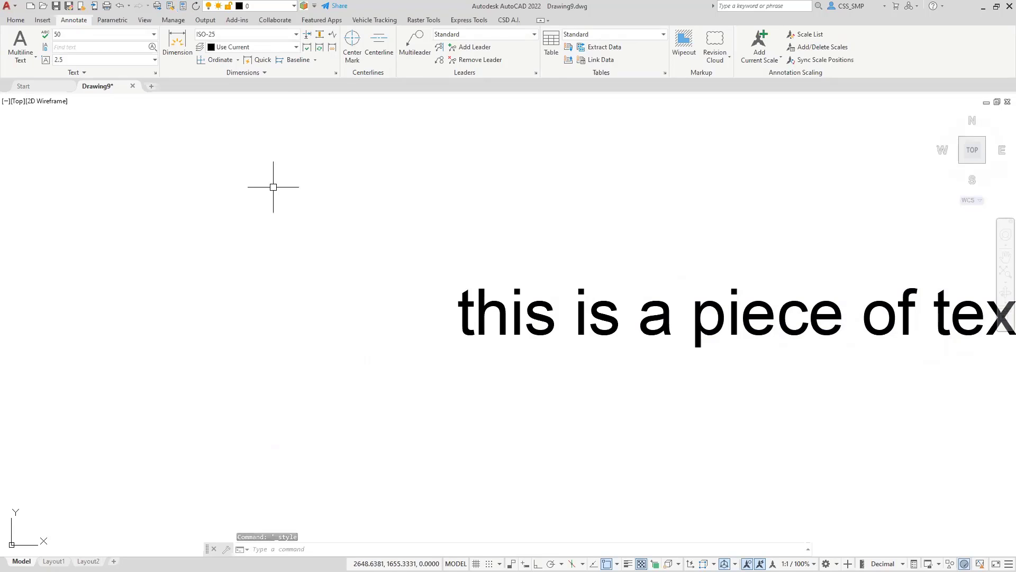
scroll(345, 209, "down", 2)
middle_click_drag(344, 209, 178, 243)
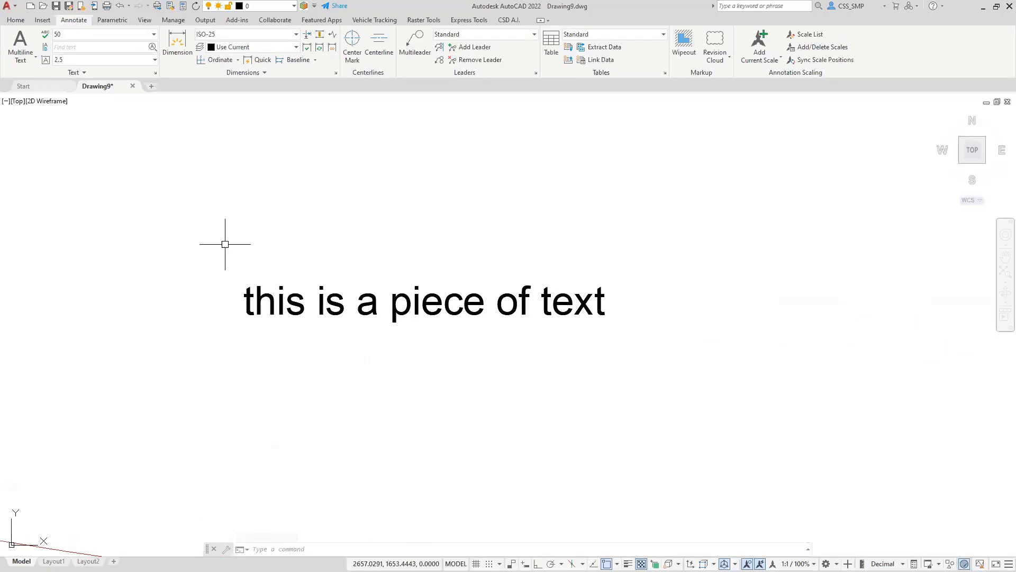
- Check which table styles are available for inserting a table, and cancel the insertion
scroll(306, 263, "down", 6)
middle_click_drag(324, 265, 302, 252)
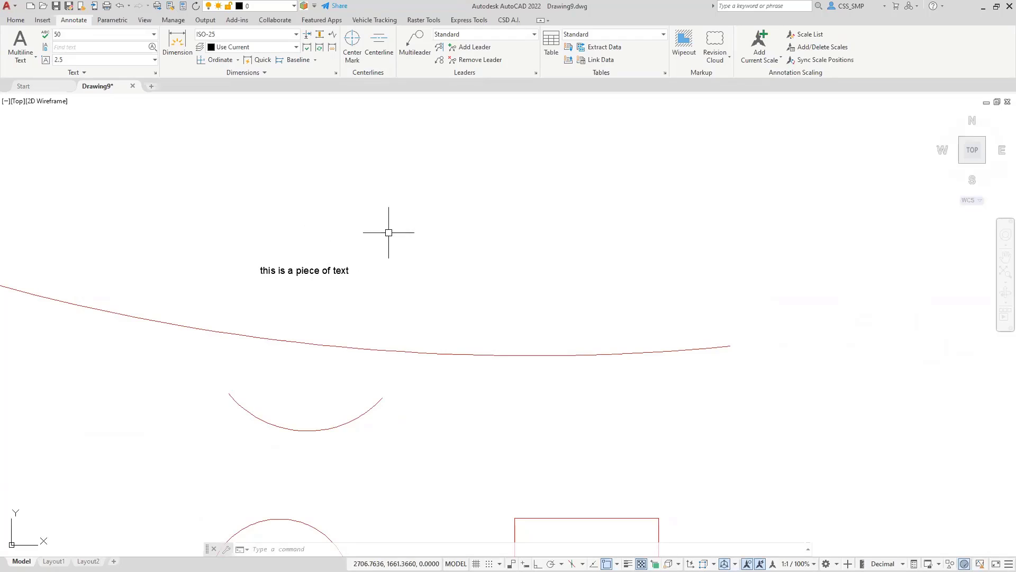
left_click(551, 41)
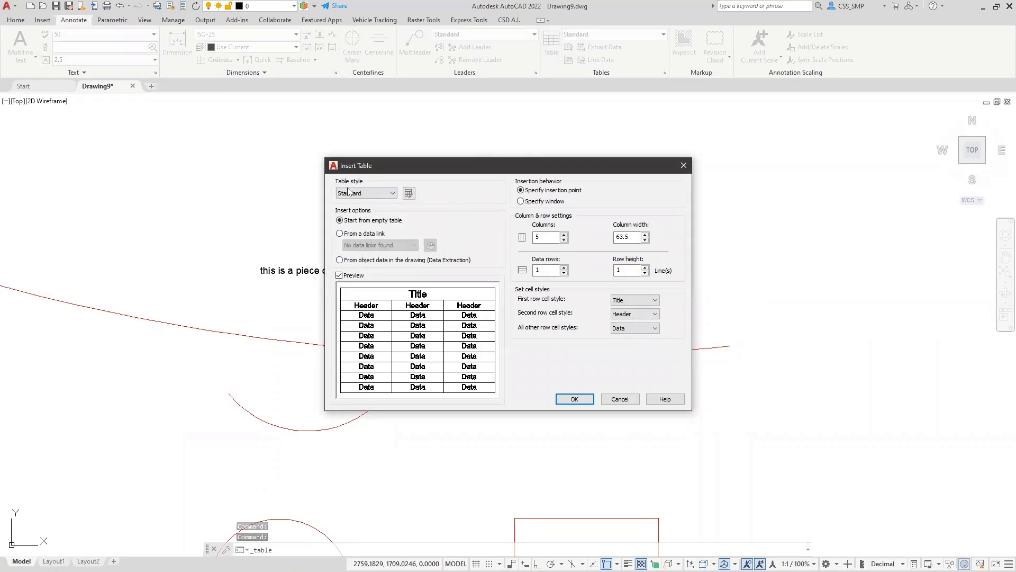
left_click(393, 194)
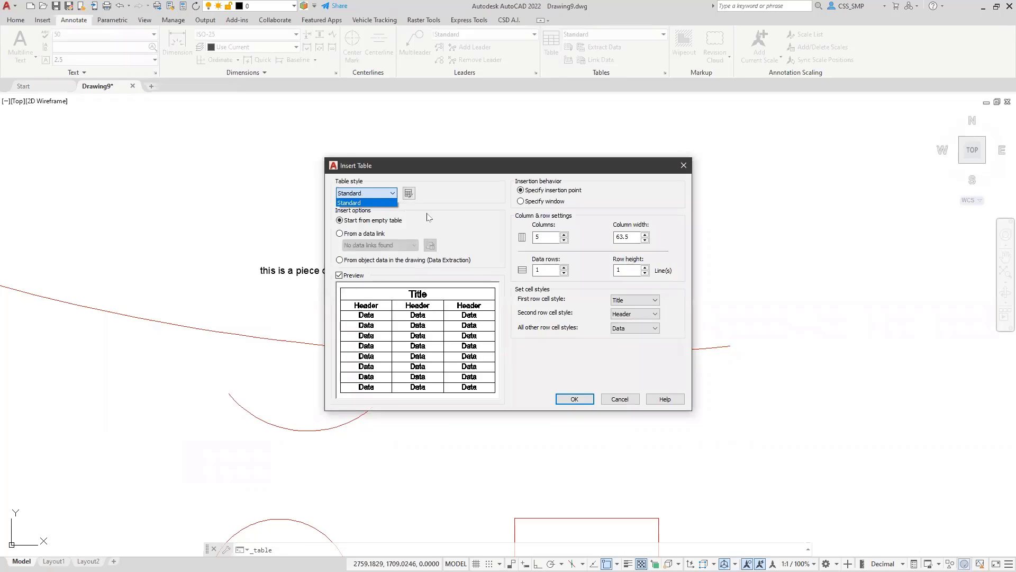
left_click(428, 216)
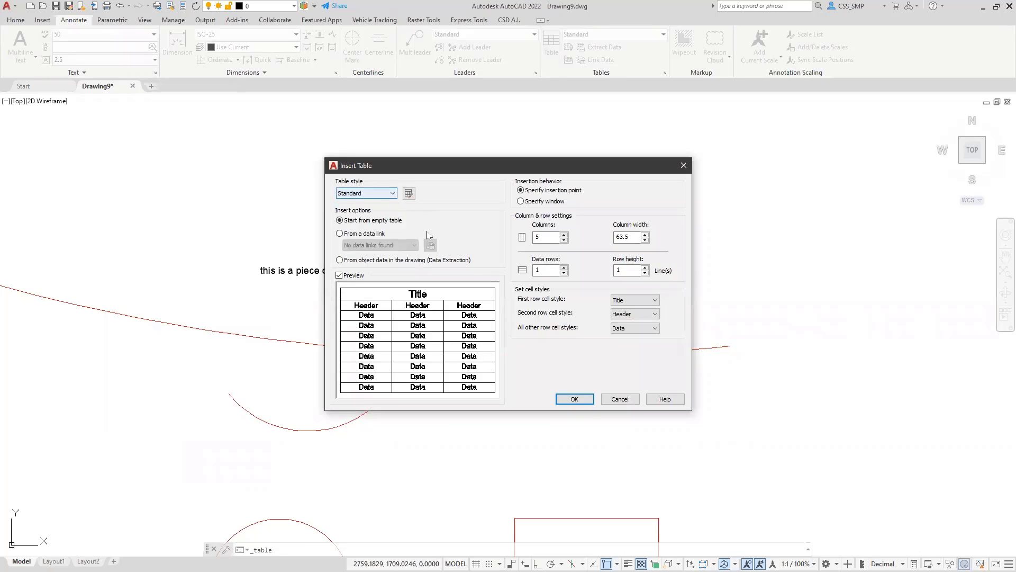
left_click(621, 400)
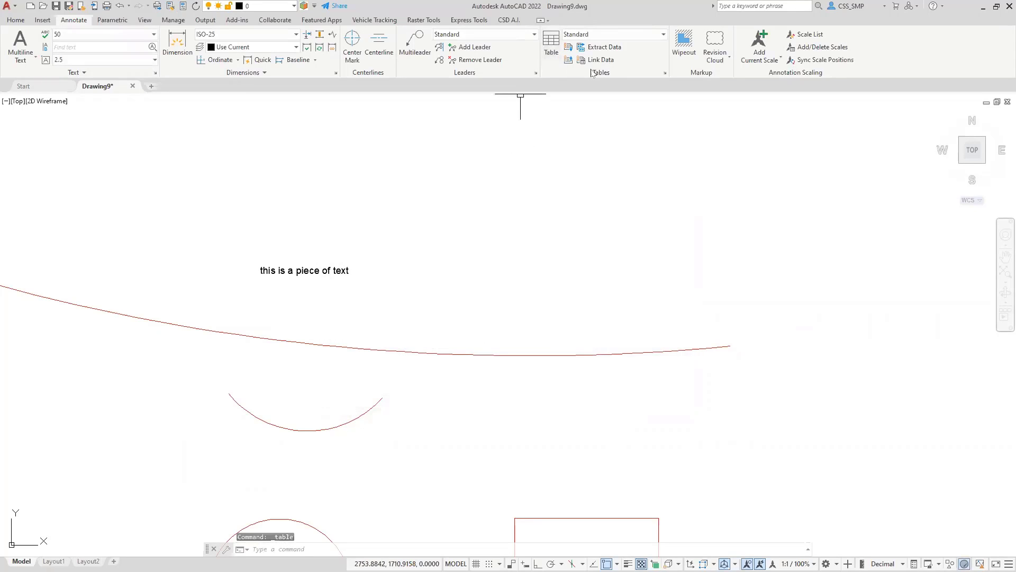
- Open the table style manager, and filter its list to styles in use and back to all styles
left_click(664, 74)
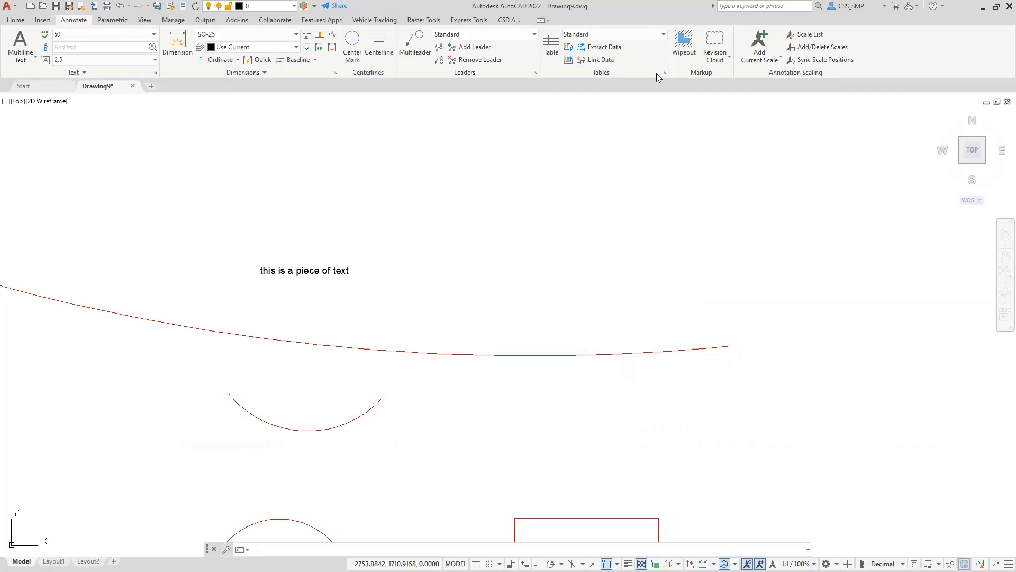
left_click(636, 198)
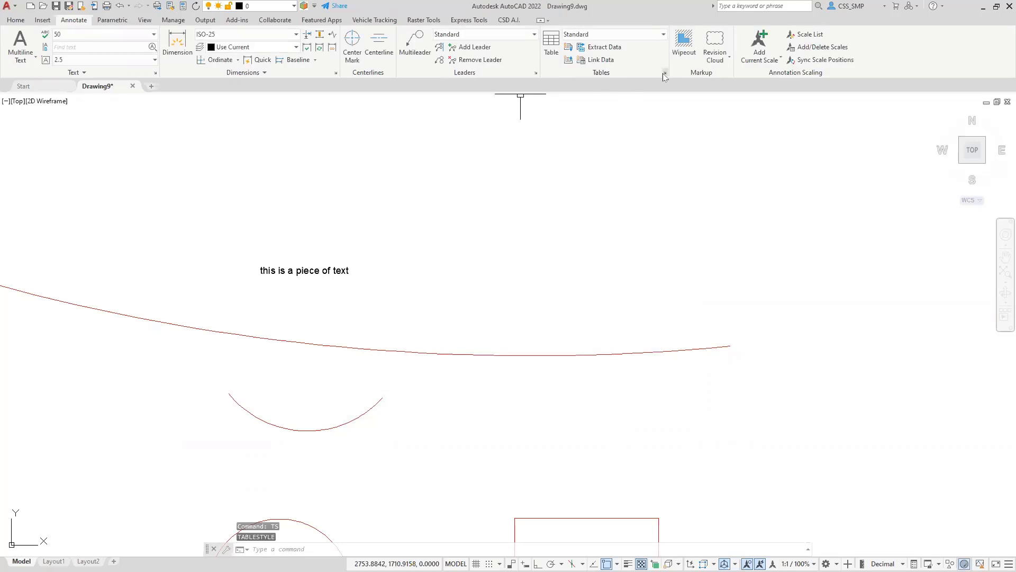
left_click(664, 74)
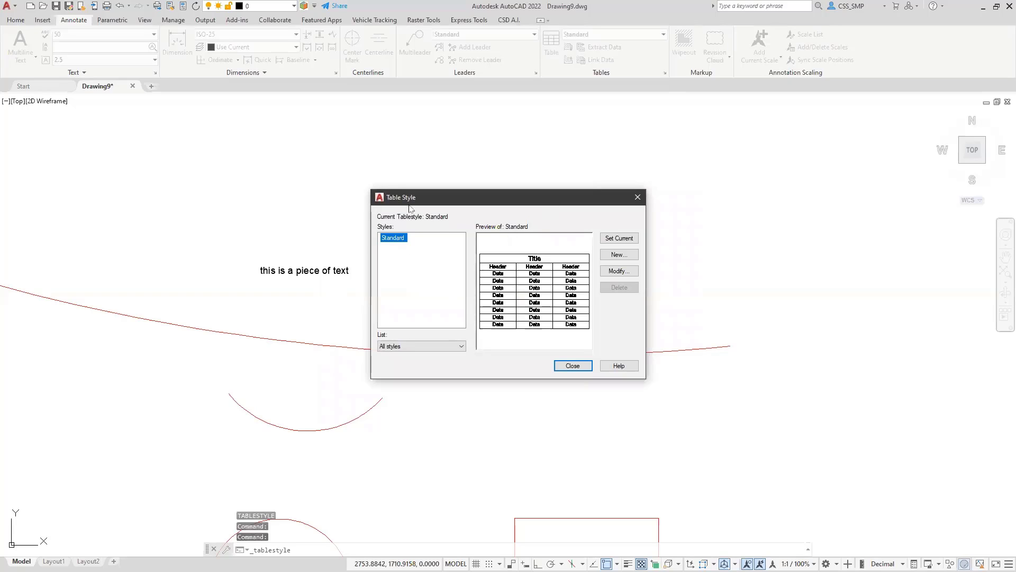
left_click_drag(417, 200, 476, 160)
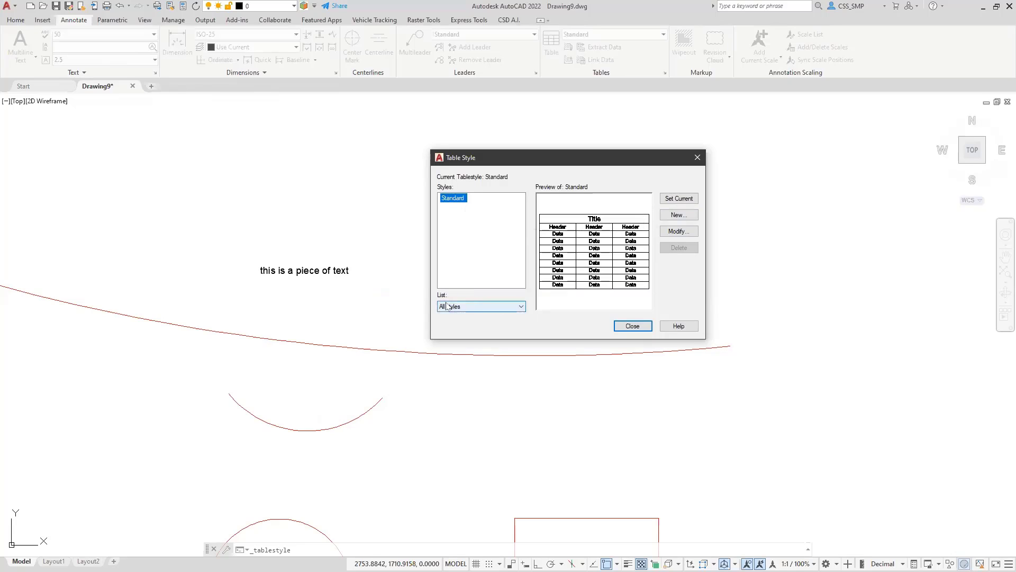
left_click(522, 308)
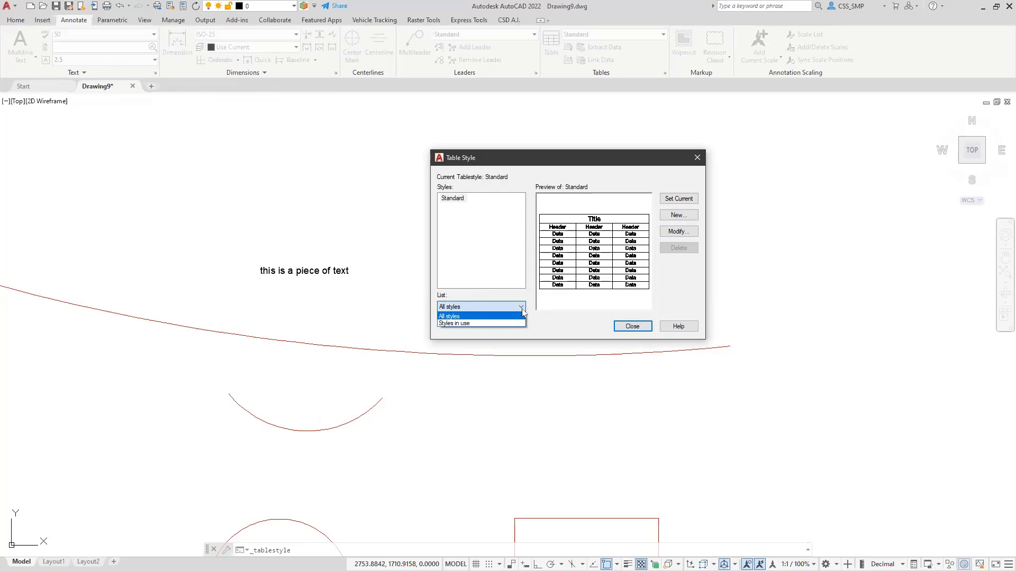
left_click(450, 323)
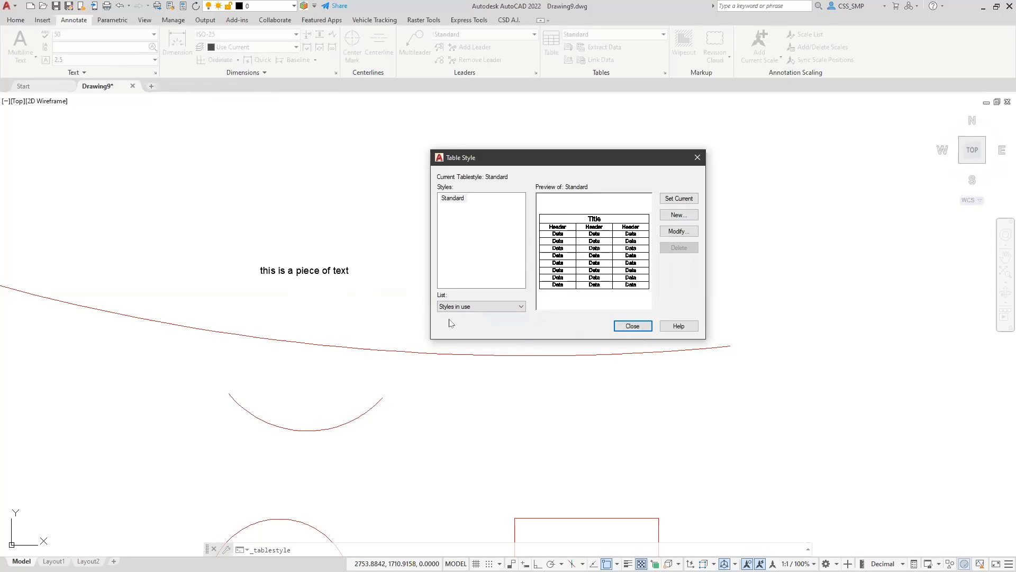
left_click(495, 307)
left_click(468, 316)
- Create a new table style named CSS-Standard-table, starting with the Standard style, and continue to its settings
left_click(448, 199)
left_click(680, 215)
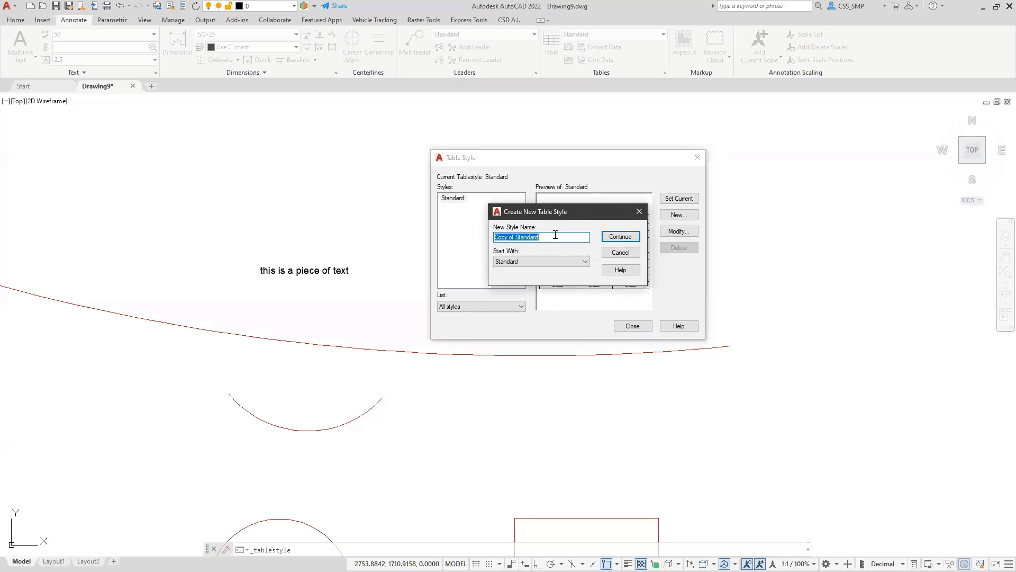
type("C")
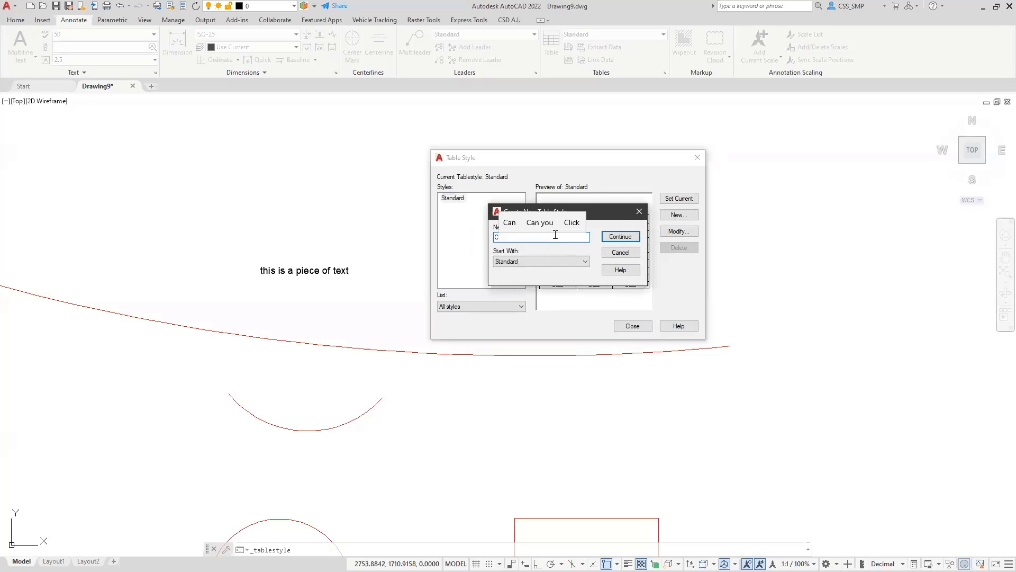
type("SS-")
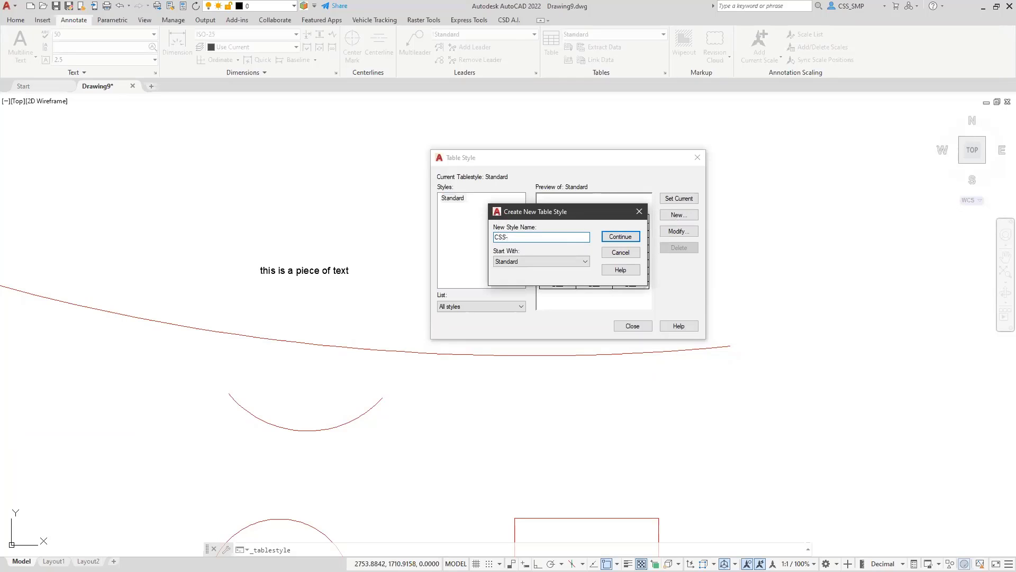
type("Ttanda")
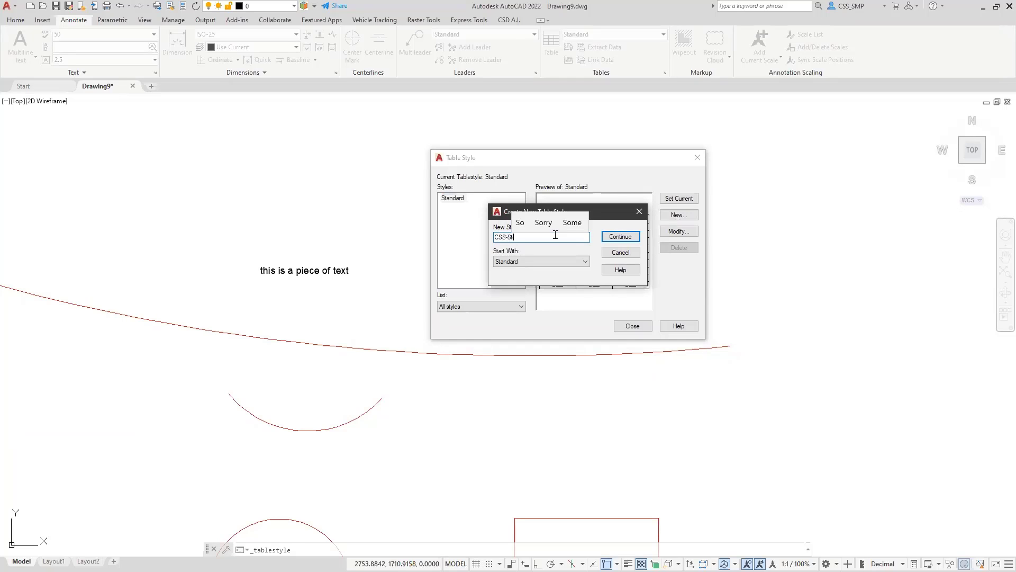
type("rd")
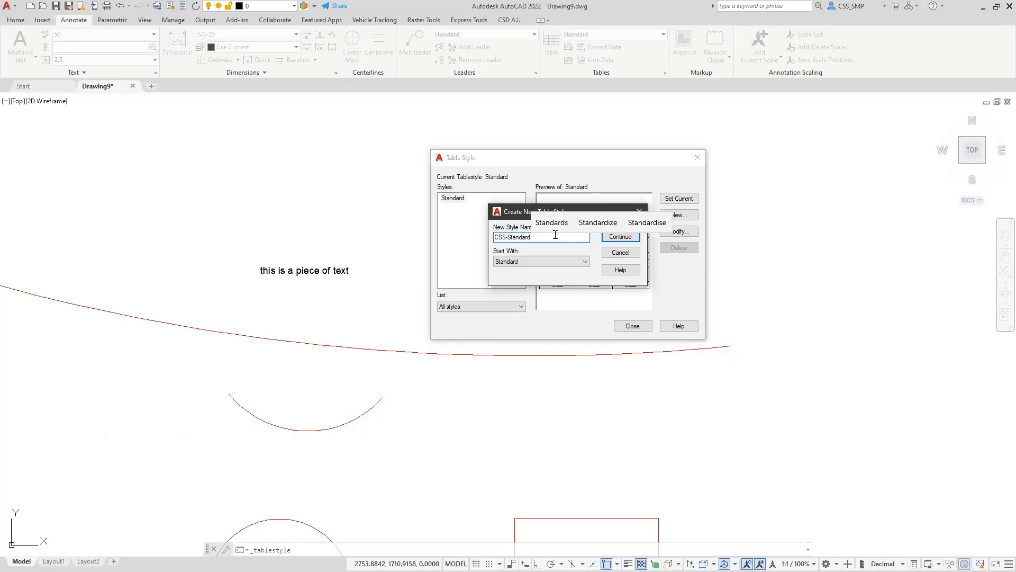
type("-teble")
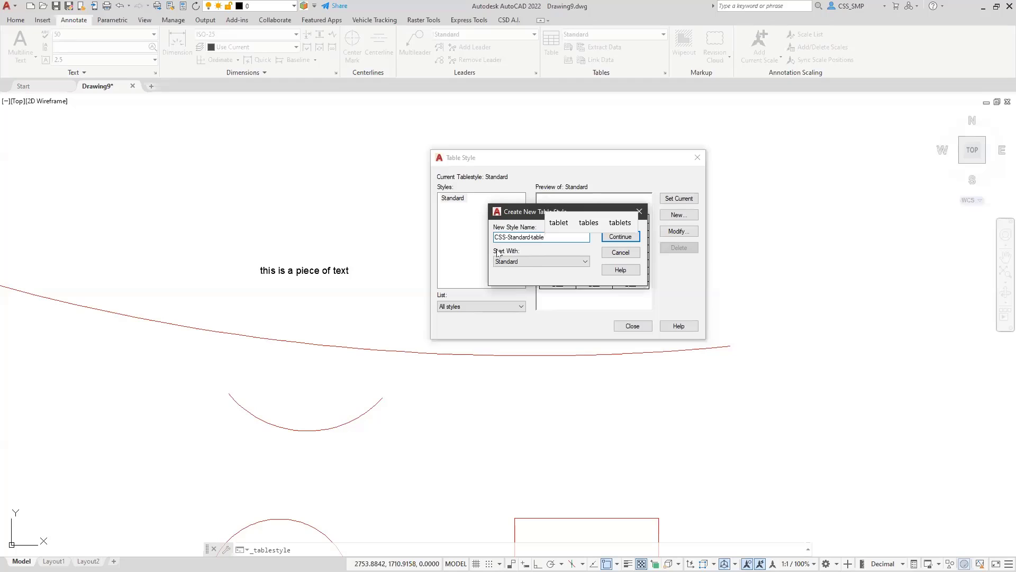
left_click(586, 265)
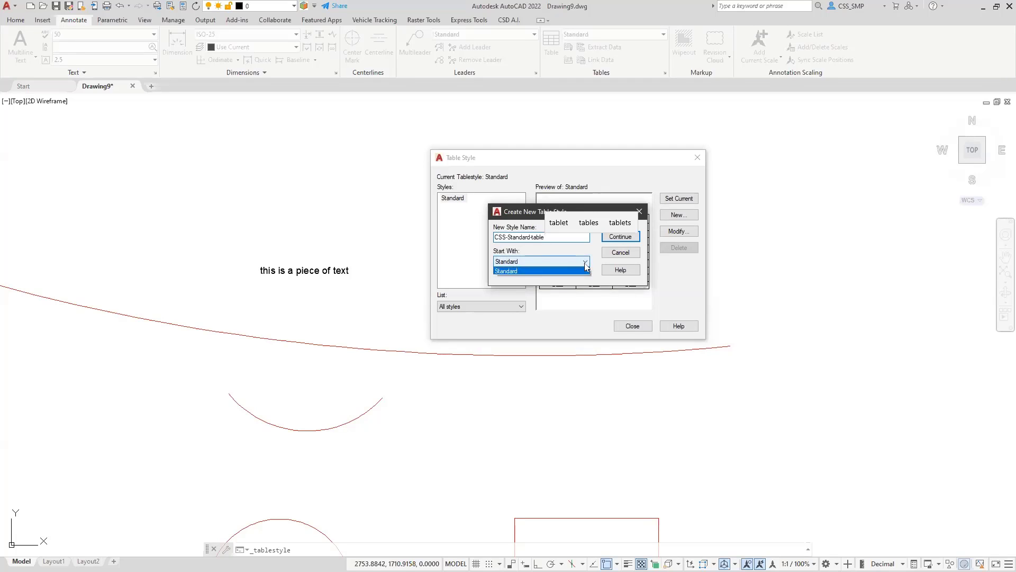
left_click(586, 267)
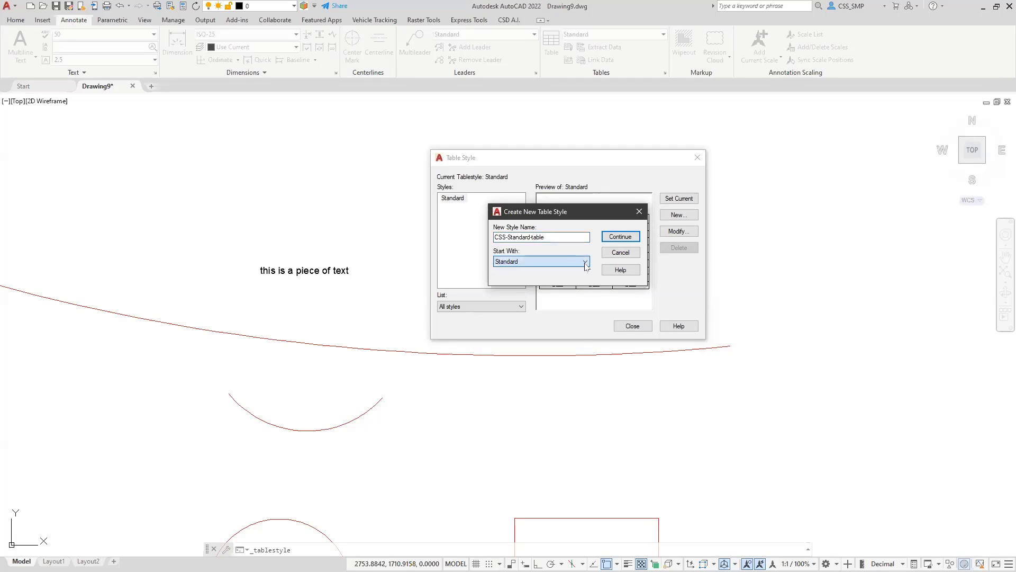
left_click(613, 237)
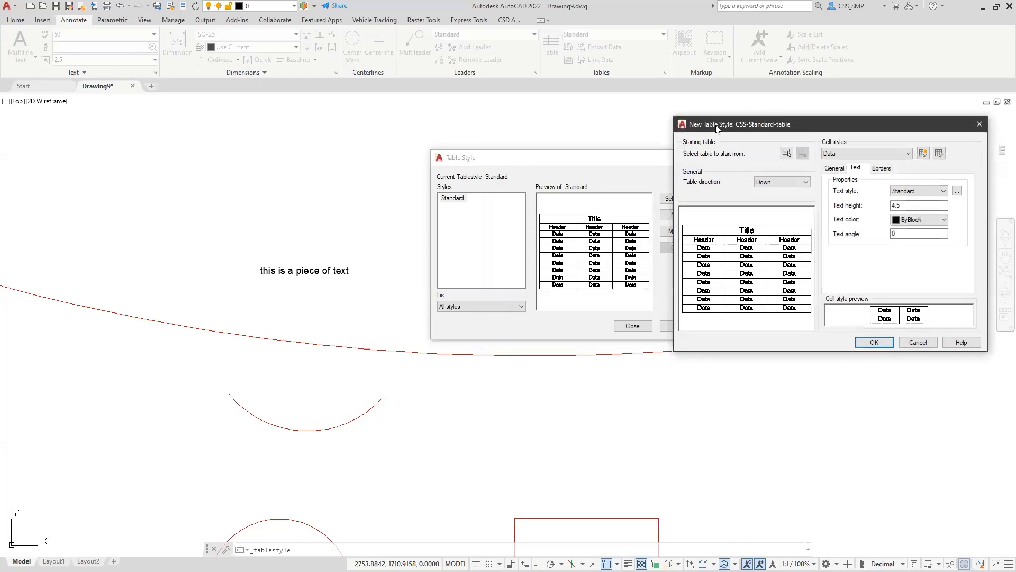
- Enlarge the new table style's settings window, and review the available table directions and cell styles
left_click_drag(705, 127, 245, 134)
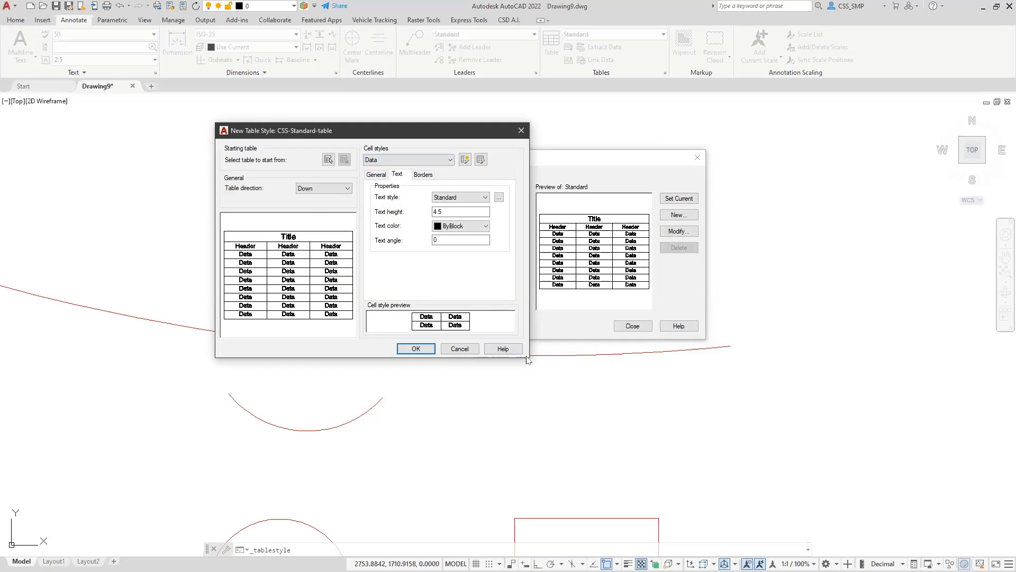
left_click_drag(530, 356, 770, 357)
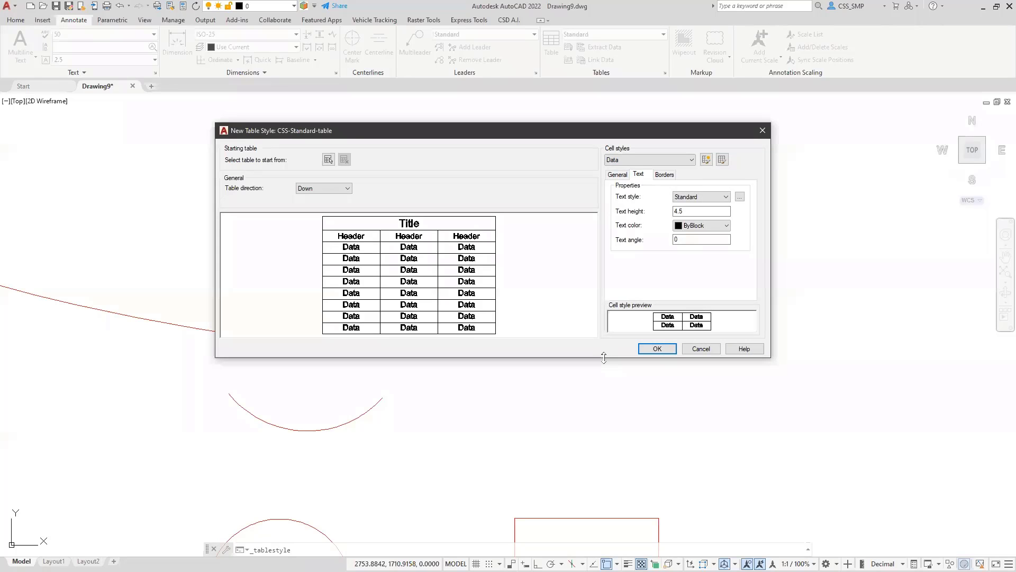
left_click_drag(604, 357, 604, 432)
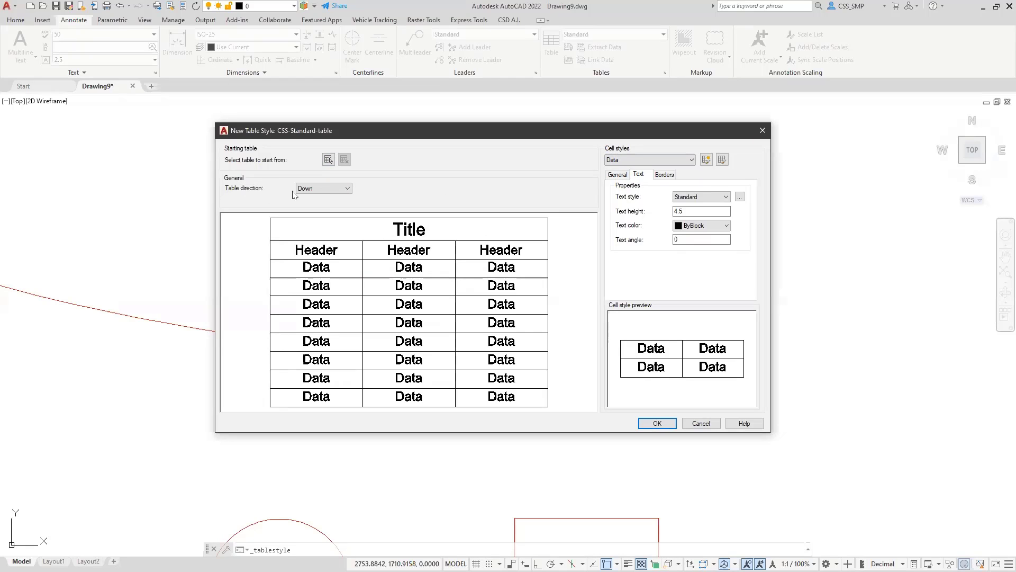
left_click(347, 189)
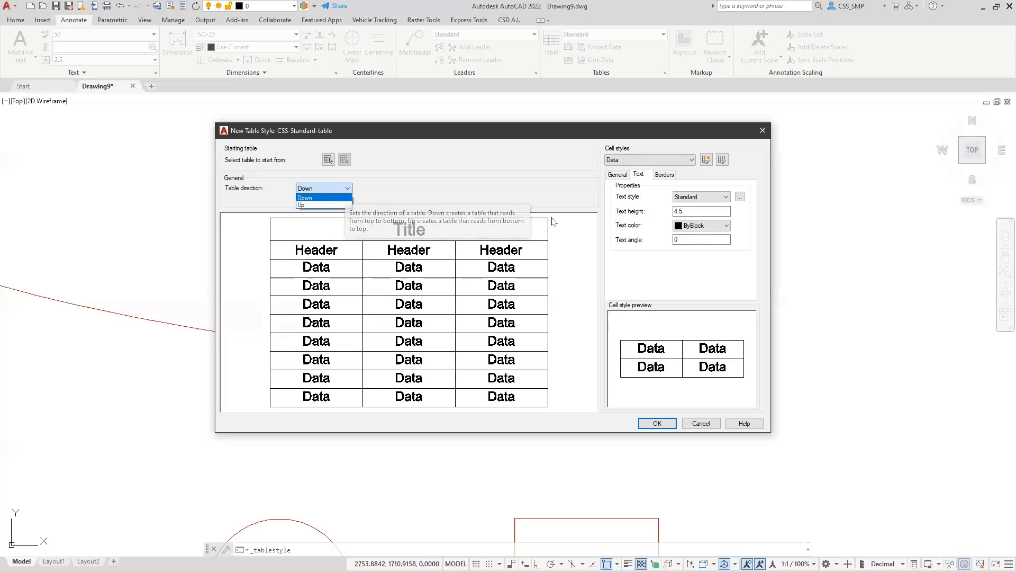
left_click(521, 167)
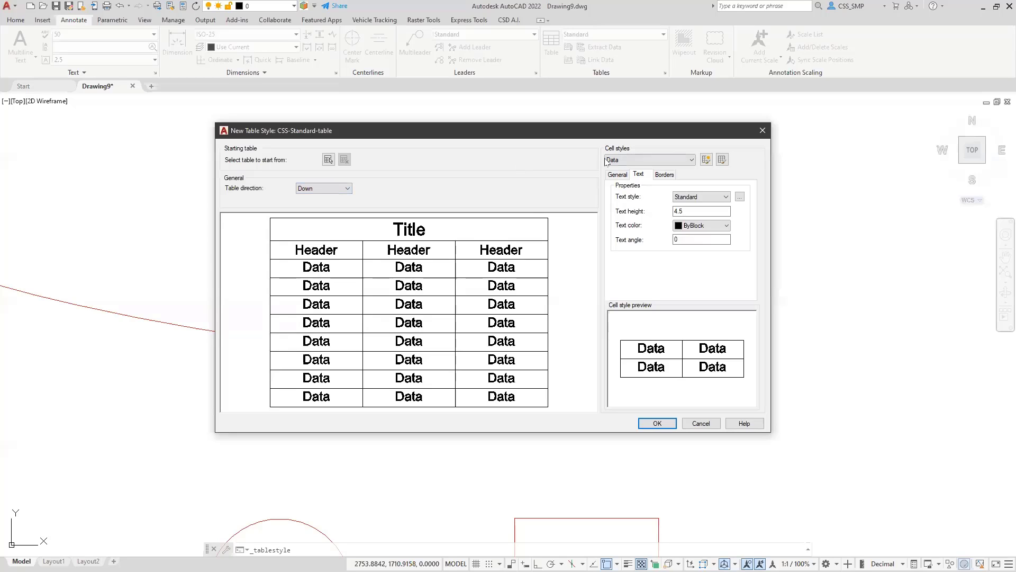
left_click(649, 160)
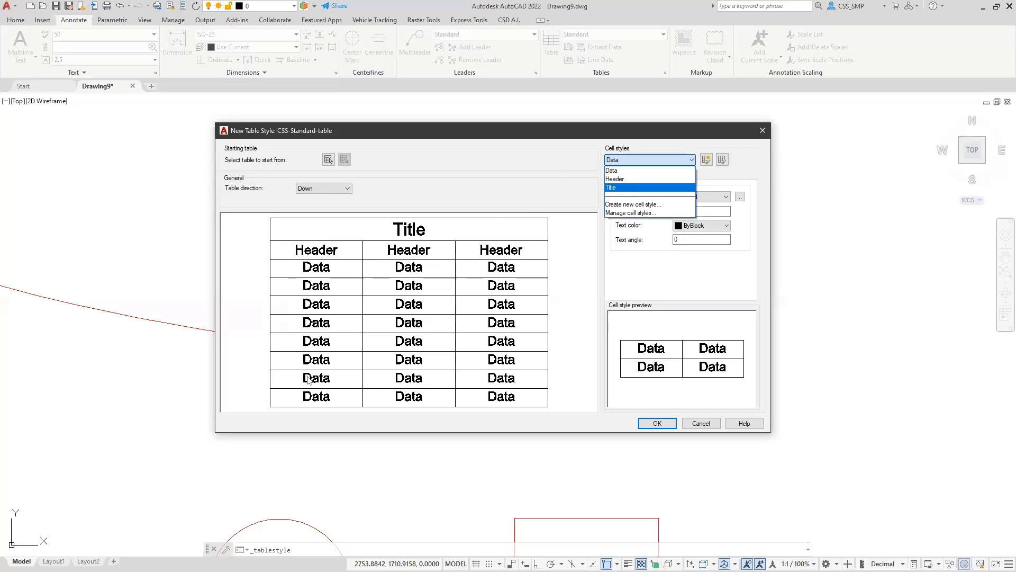
left_click(562, 175)
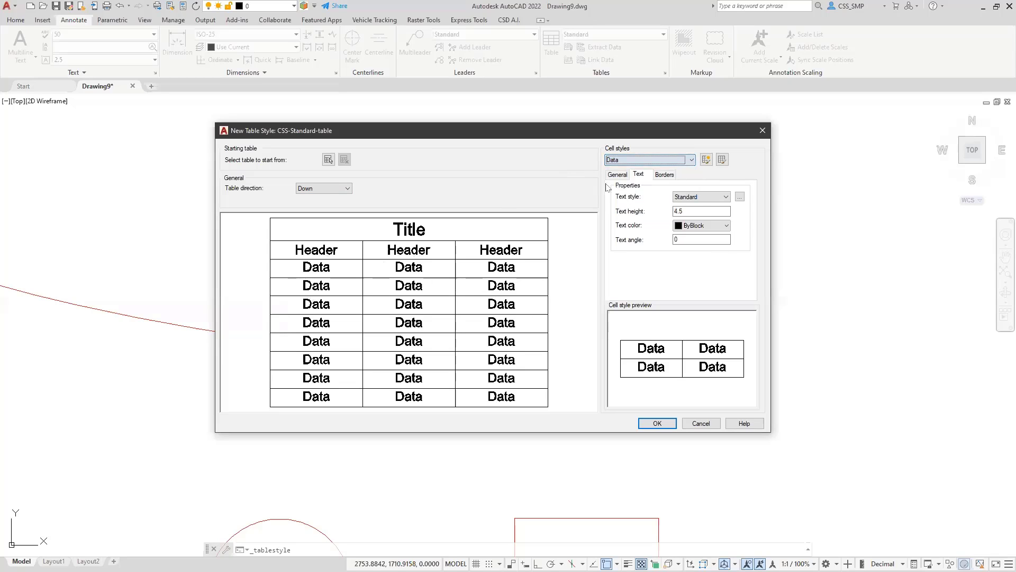
- Create a new cell style named CSS-data based on the Data cell style
left_click(706, 161)
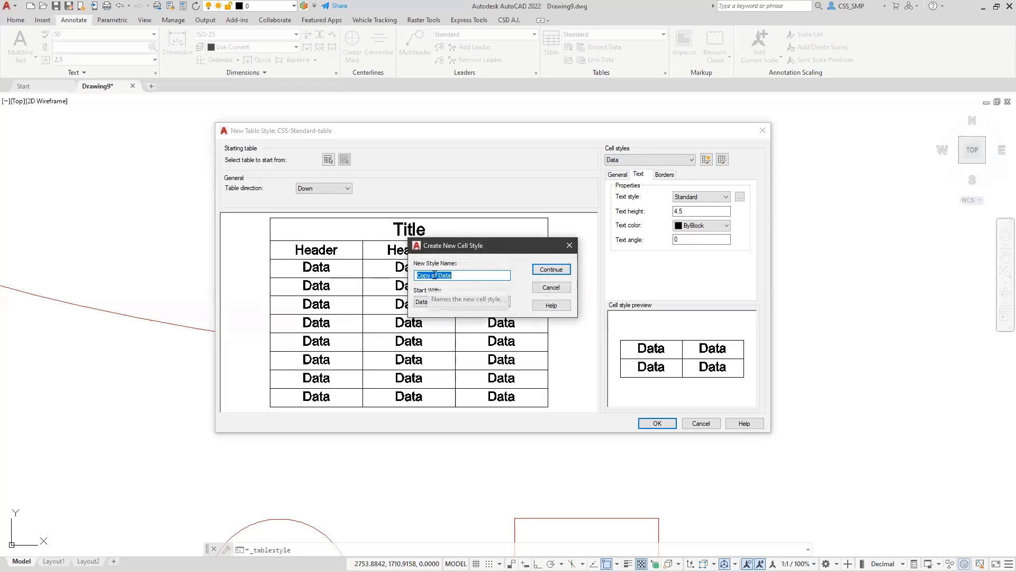
type("C")
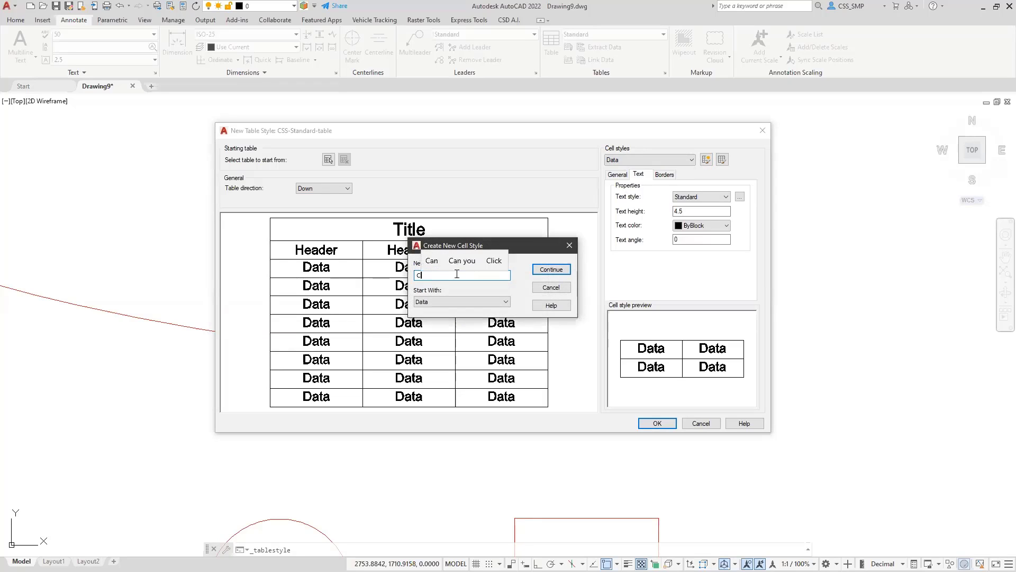
type("SS")
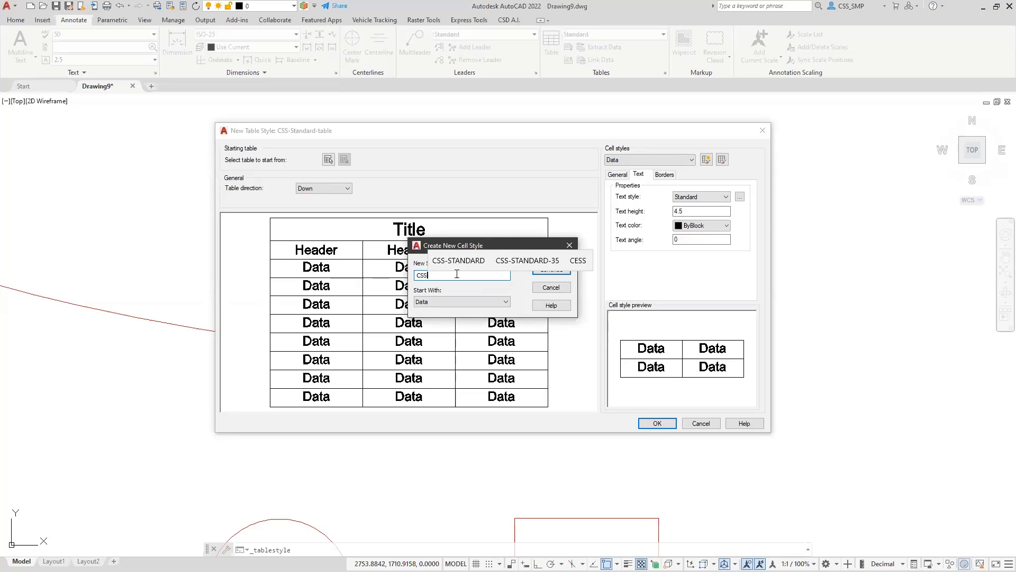
type("-data")
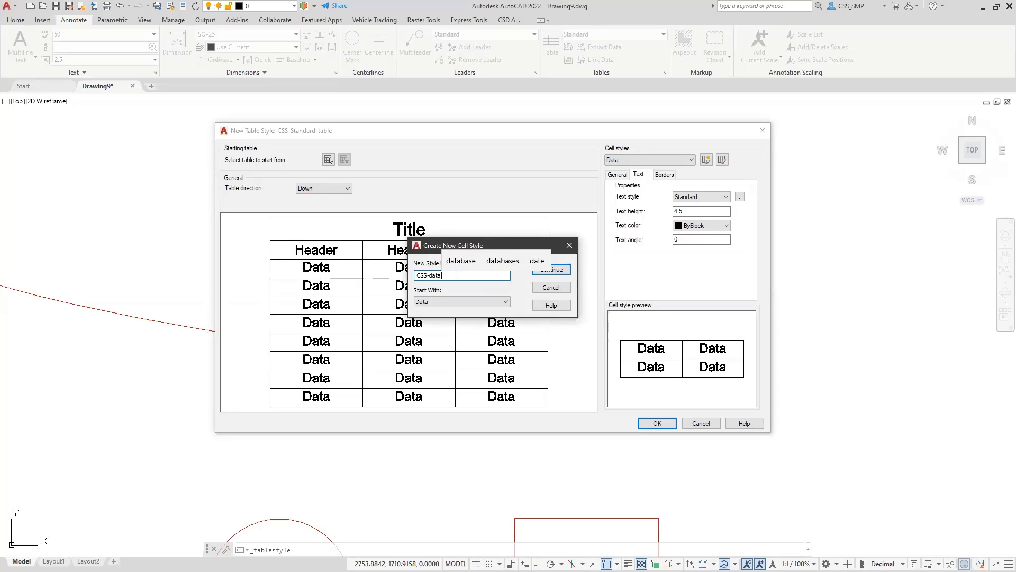
left_click(551, 269)
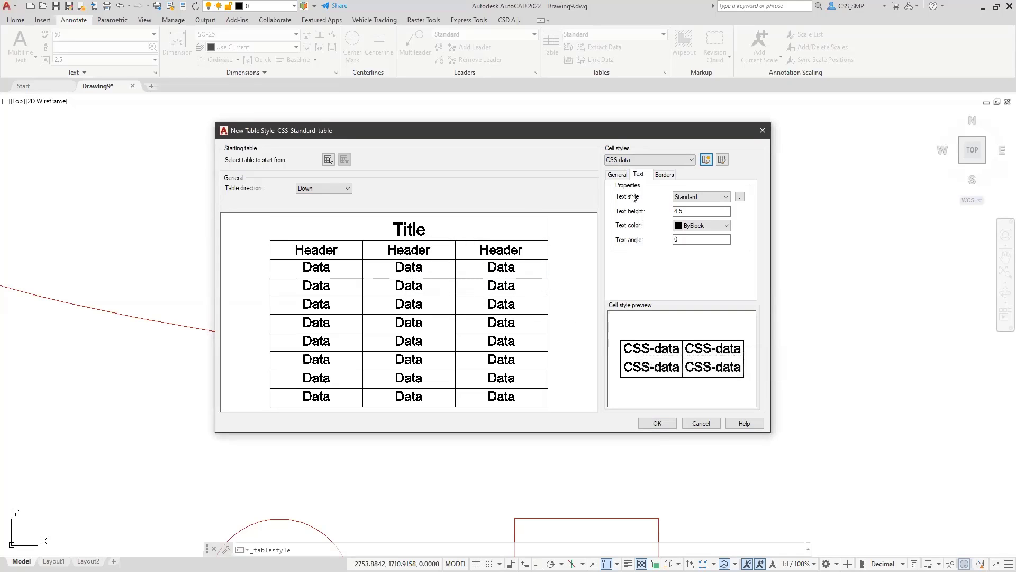
- Assign the CSS-standard-25 text style to the CSS-data cell style and review the available text colors
left_click(727, 197)
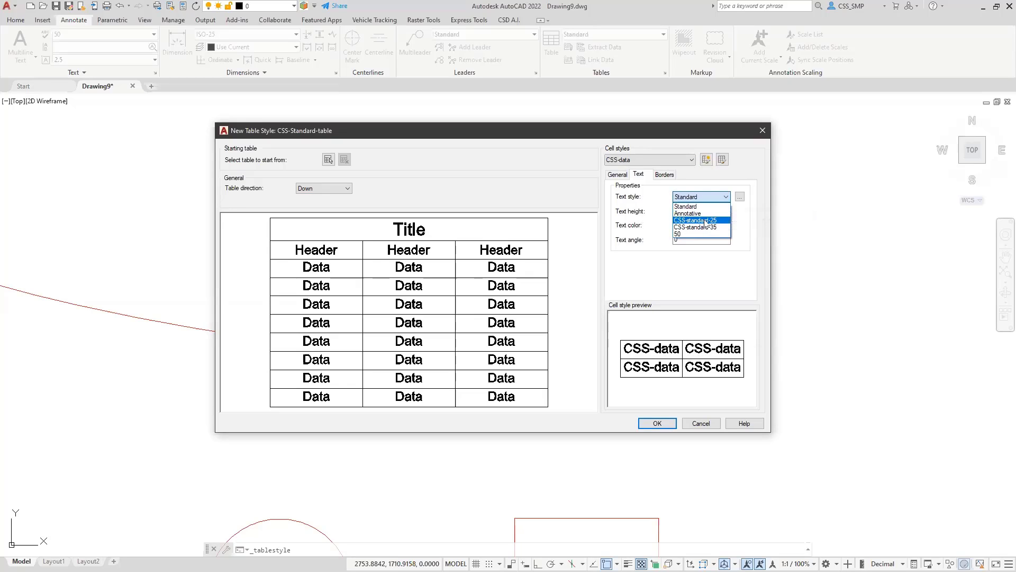
left_click(706, 221)
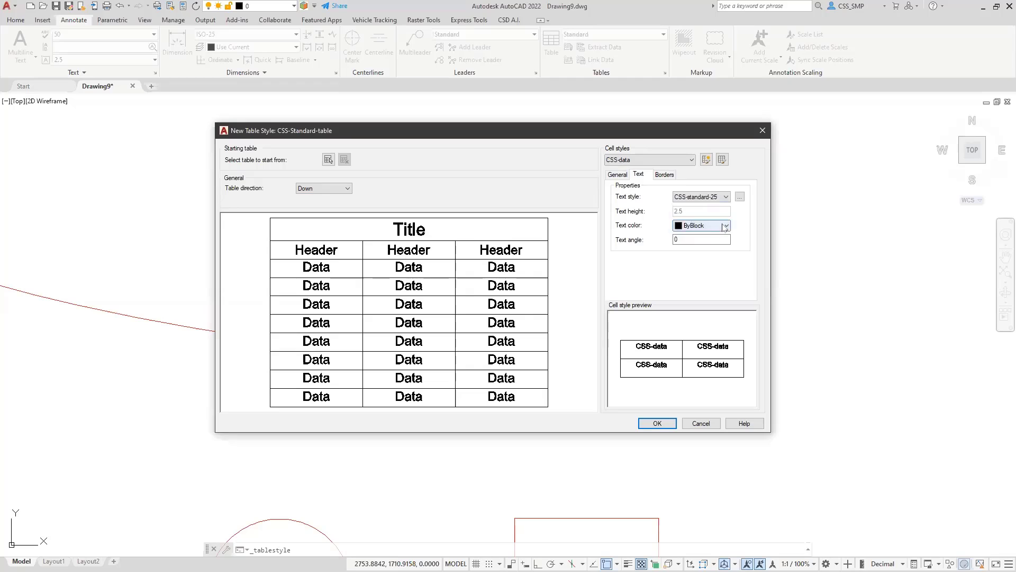
left_click(727, 226)
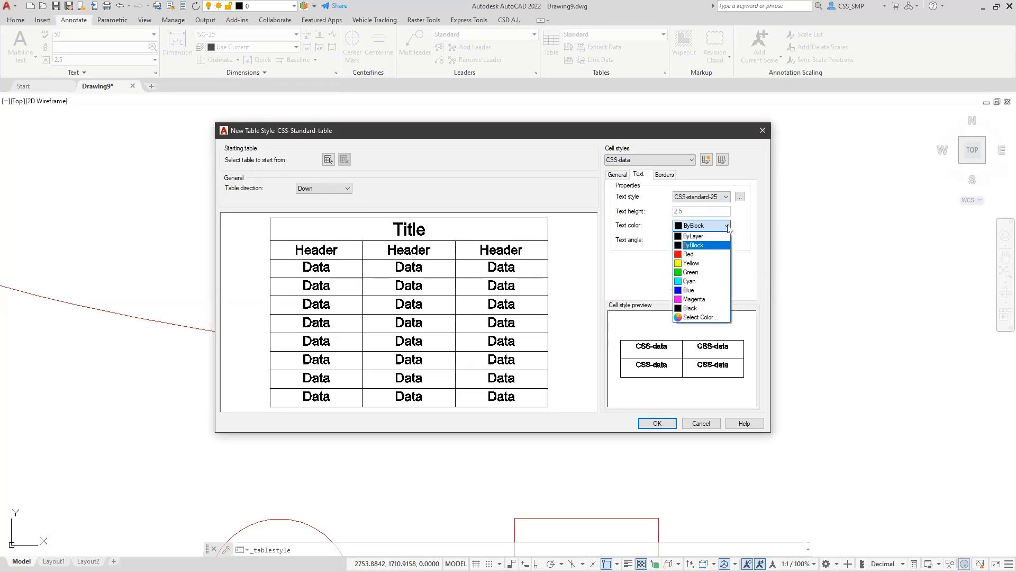
left_click(728, 226)
left_click(731, 227)
left_click(749, 253)
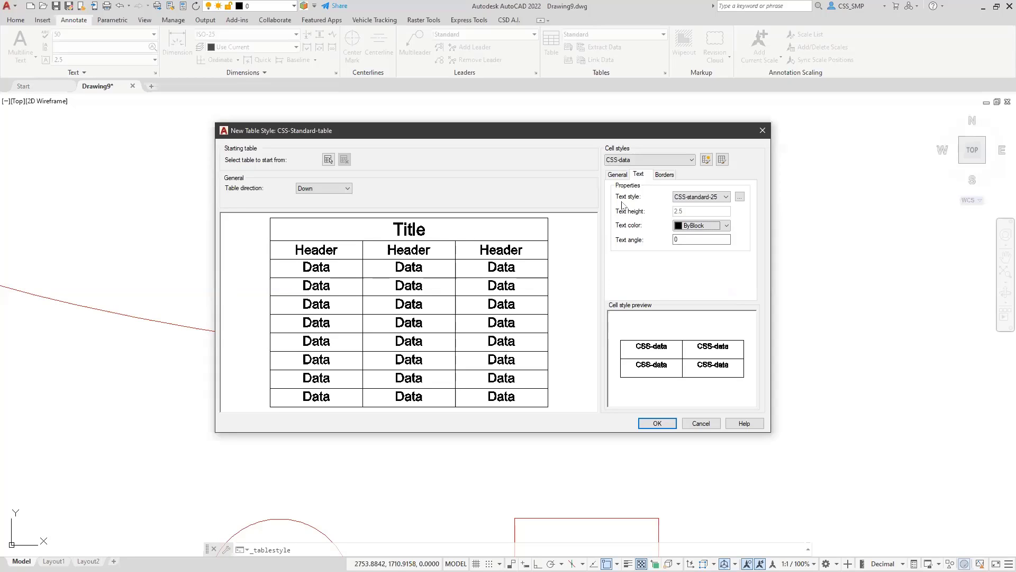
- Examine the CSS-data cell style's border properties, alignment choices, data format types and margins, and the list of cell styles
left_click(663, 176)
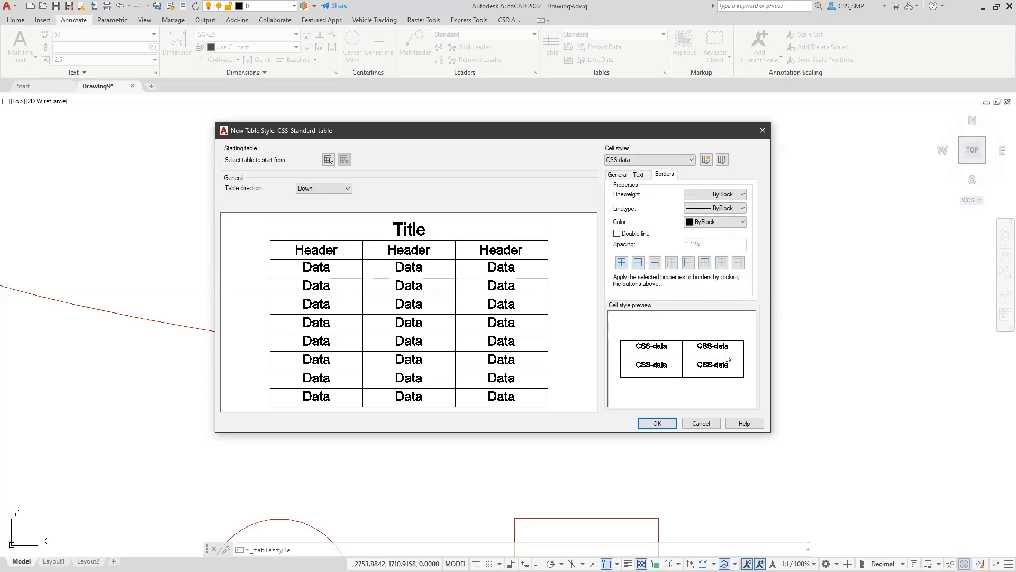
left_click(612, 175)
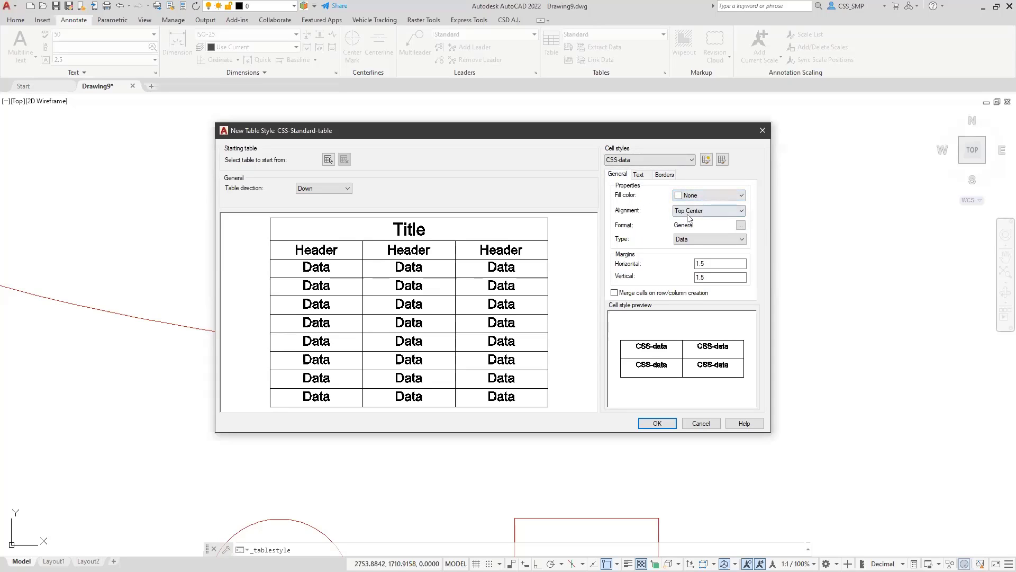
left_click(742, 211)
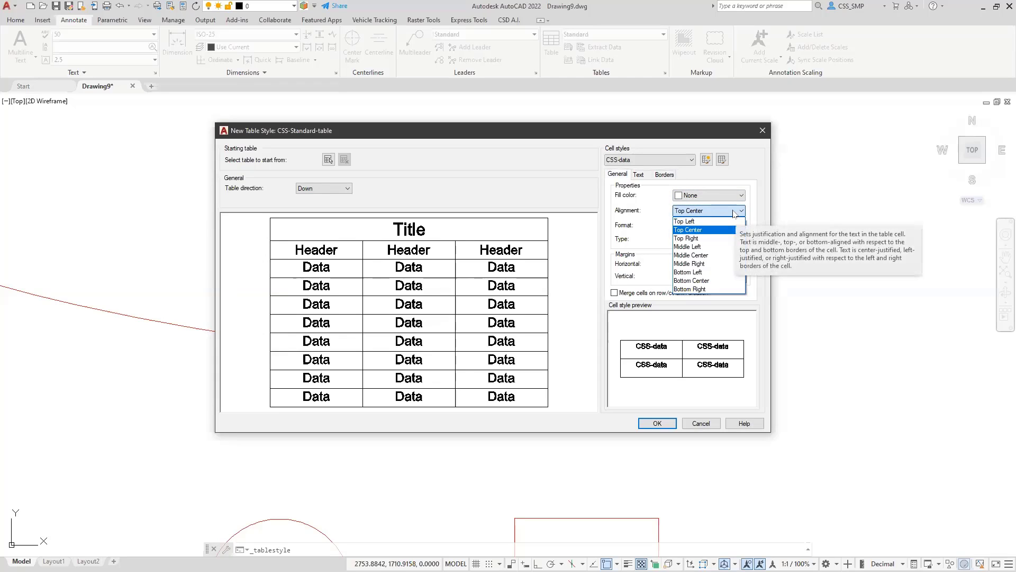
left_click(631, 222)
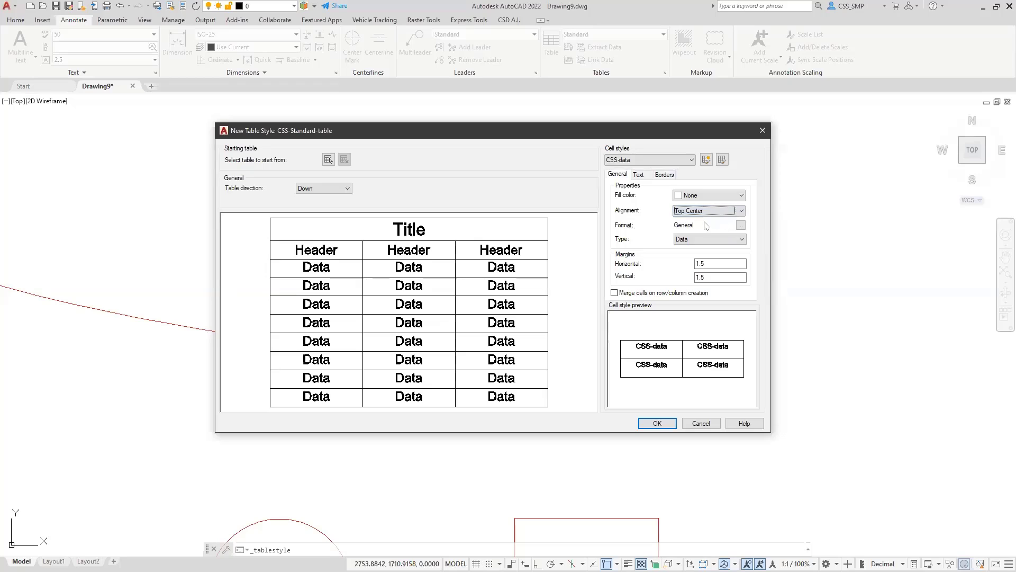
left_click(741, 225)
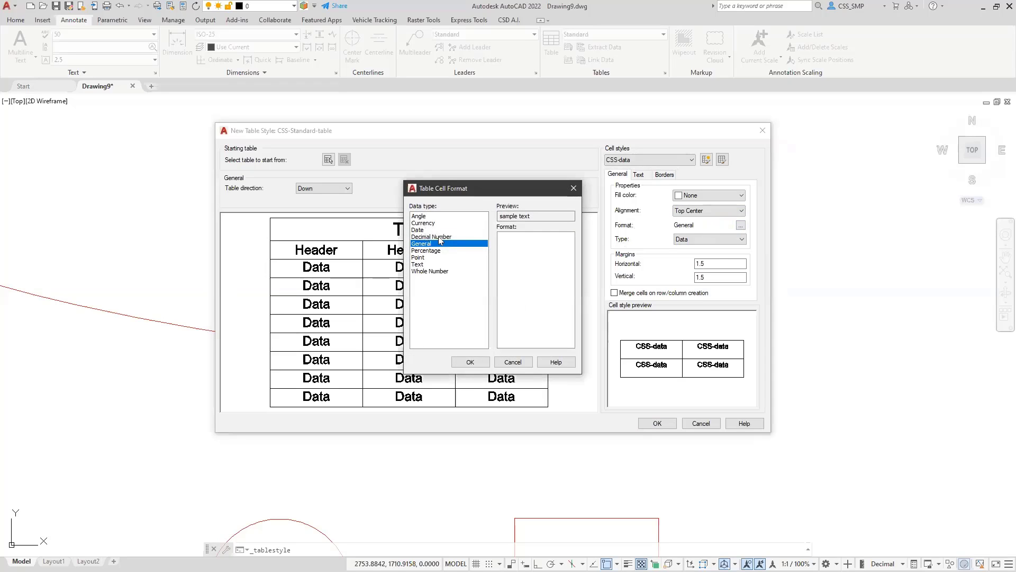
left_click(513, 362)
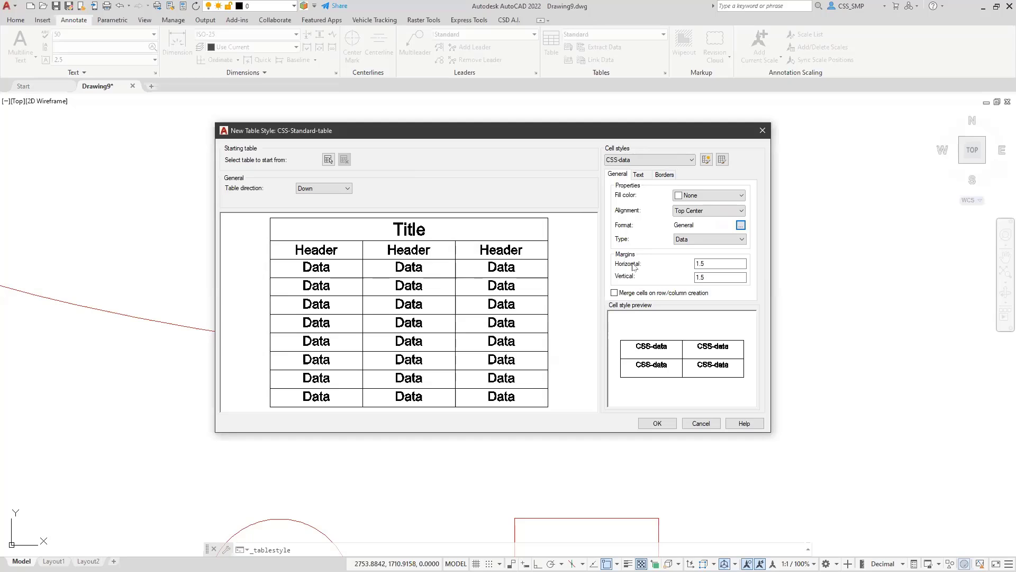
left_click(709, 264)
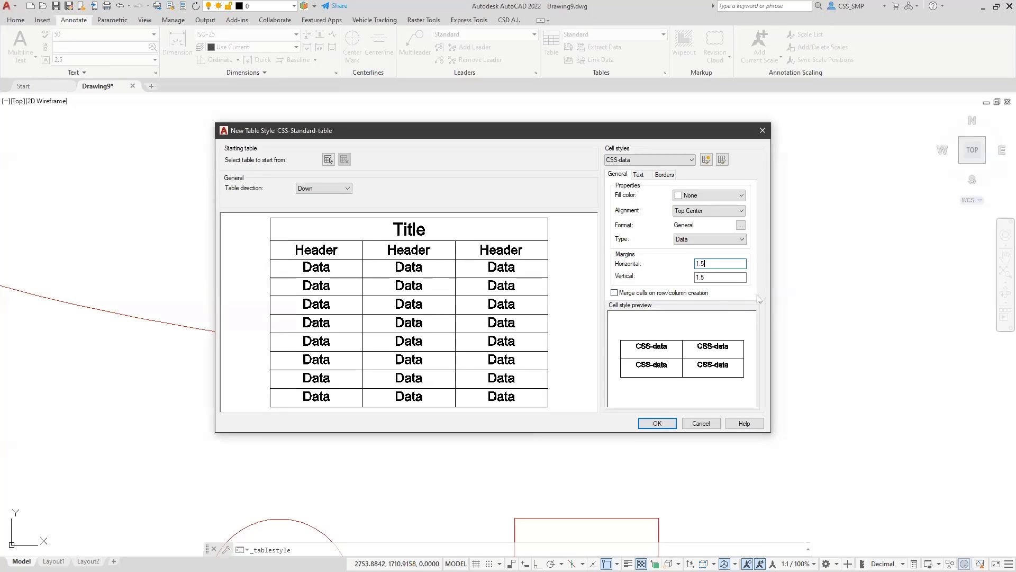
left_click(692, 159)
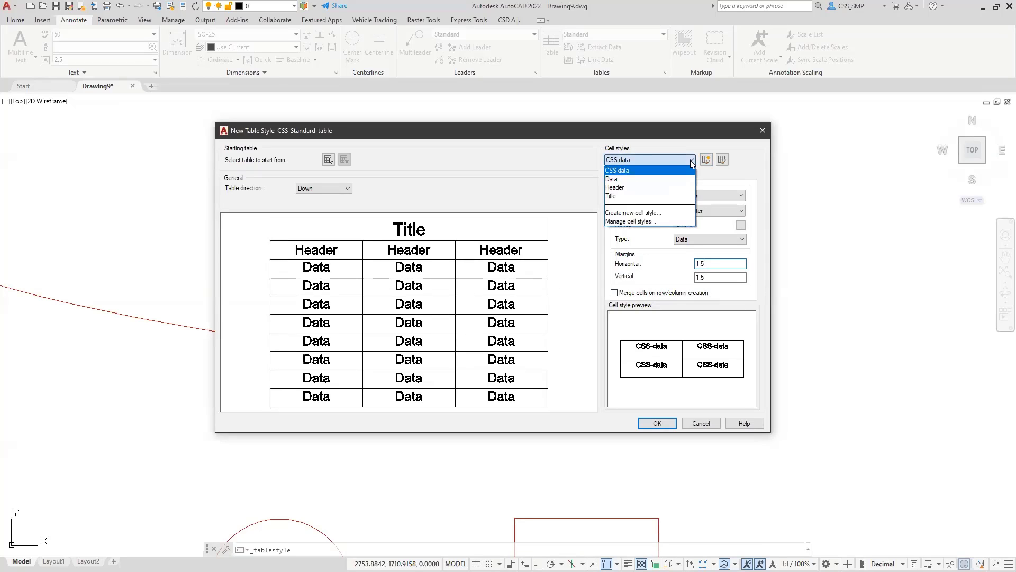
left_click(568, 177)
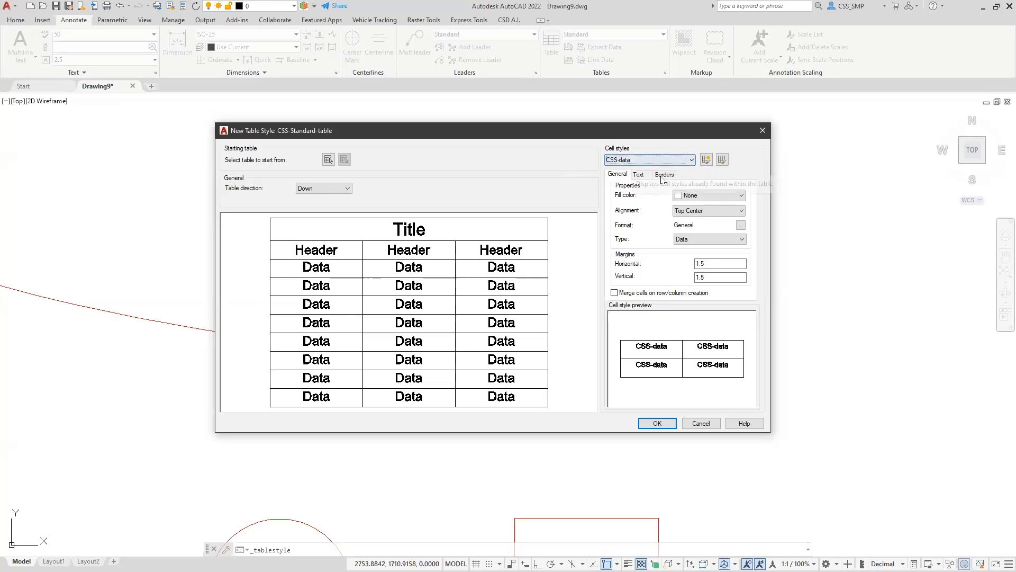
- Create a new cell style named CSS-Header based on the Header cell style
left_click(706, 160)
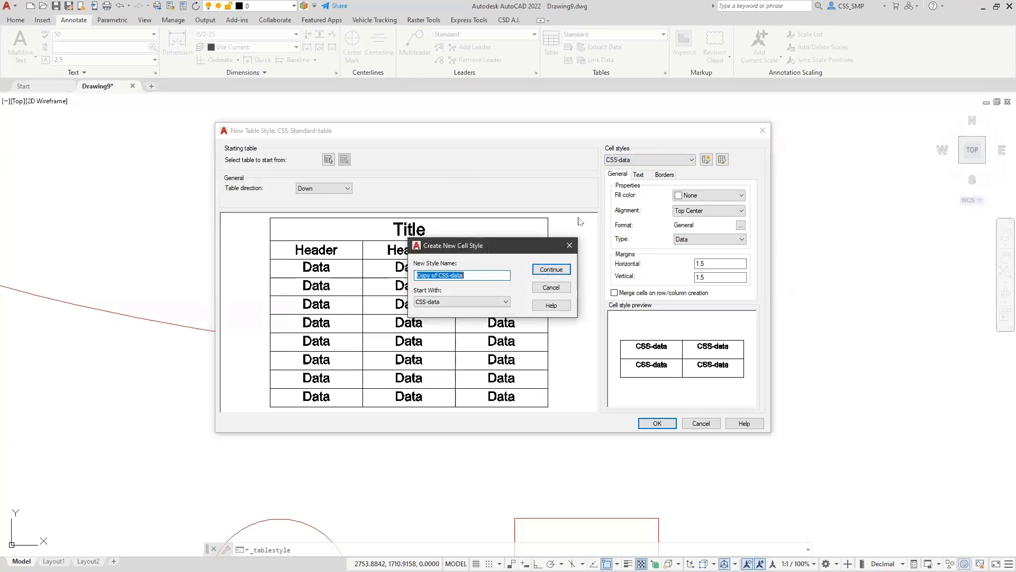
left_click(505, 302)
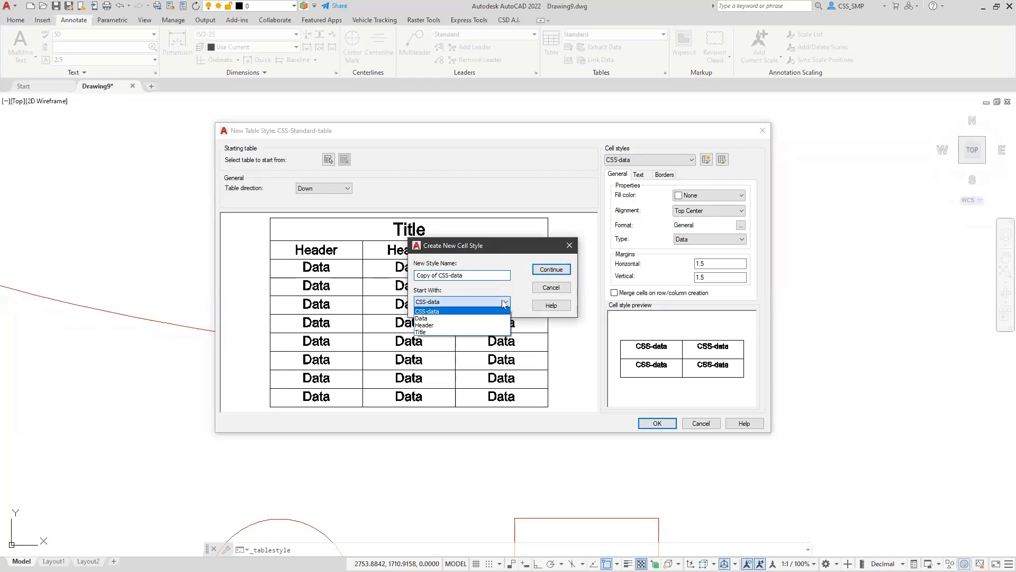
left_click(457, 325)
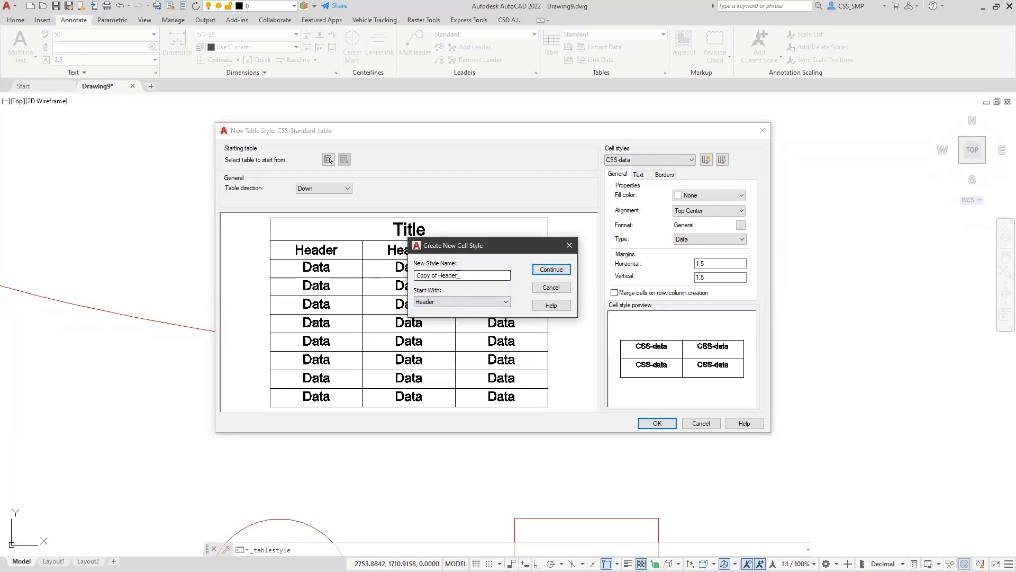
key("Home")
type("CSS-")
key("Delete")
key("Delete")
key("Delete")
key("Delete")
key("Delete")
key("Delete")
key("Delete")
key("Delete")
left_click(551, 269)
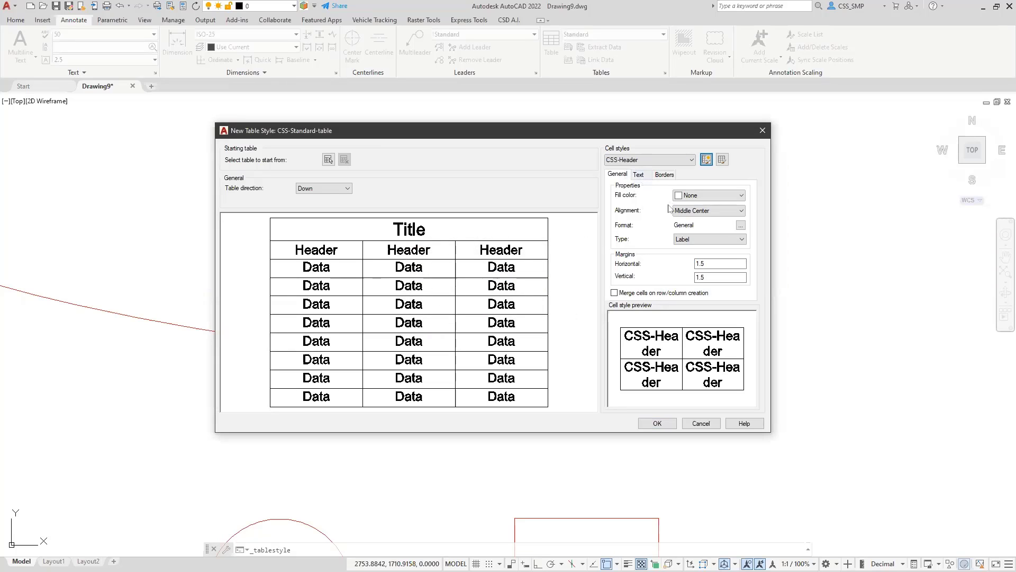
- Assign the CSS-standard-35 text style to the CSS-Header cell style and check its border properties
left_click(638, 174)
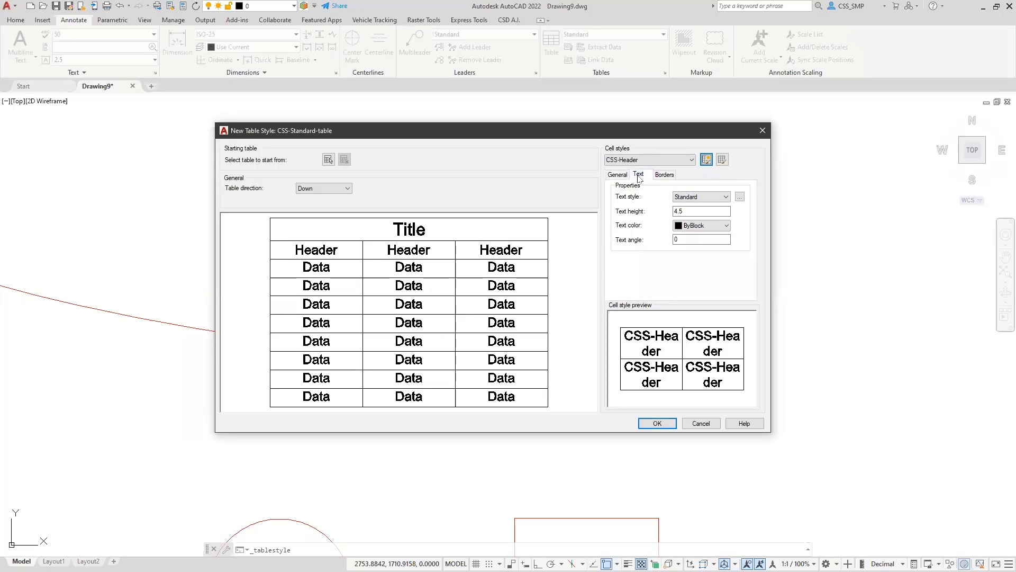
left_click(727, 197)
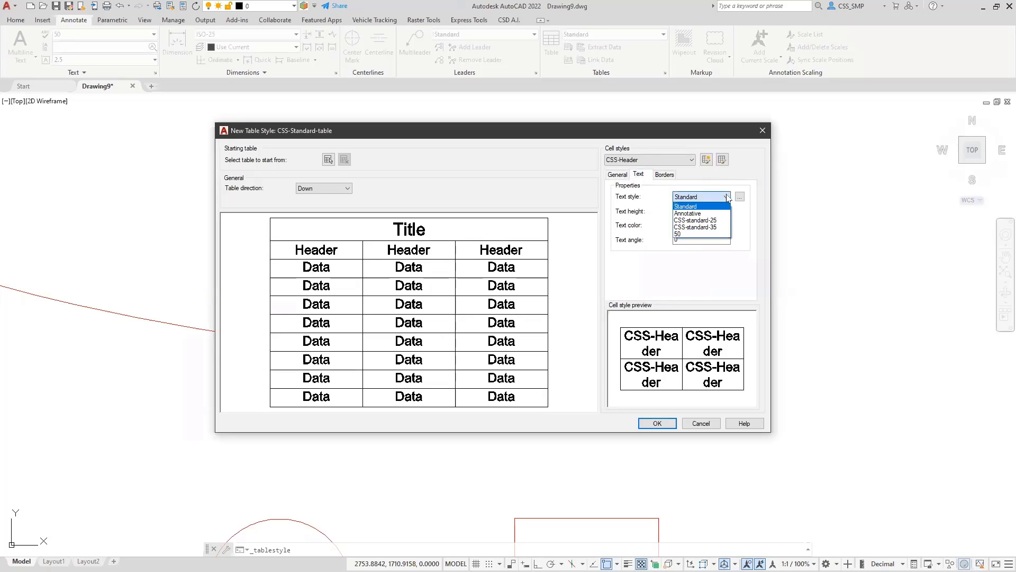
left_click(704, 227)
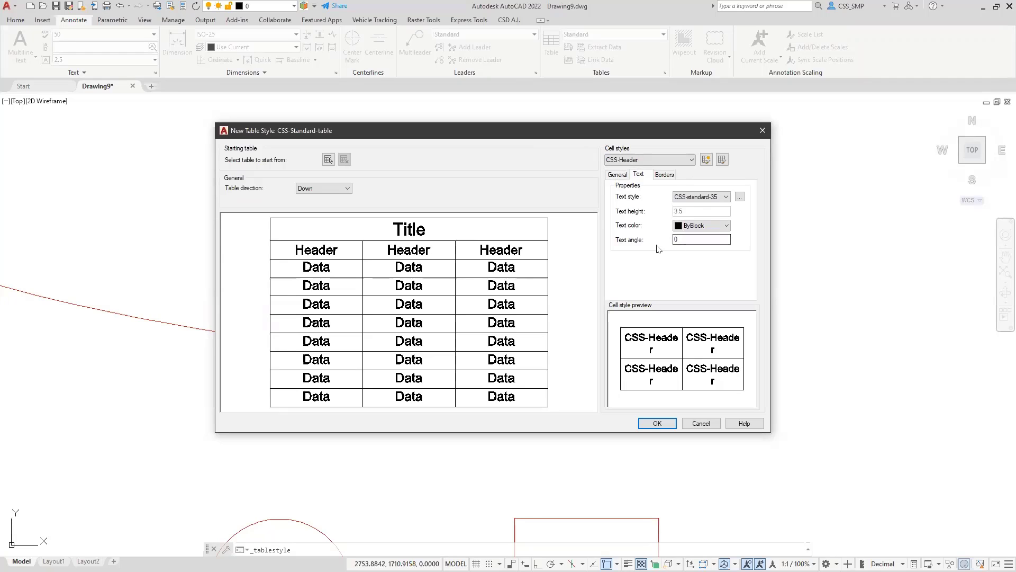
left_click(661, 174)
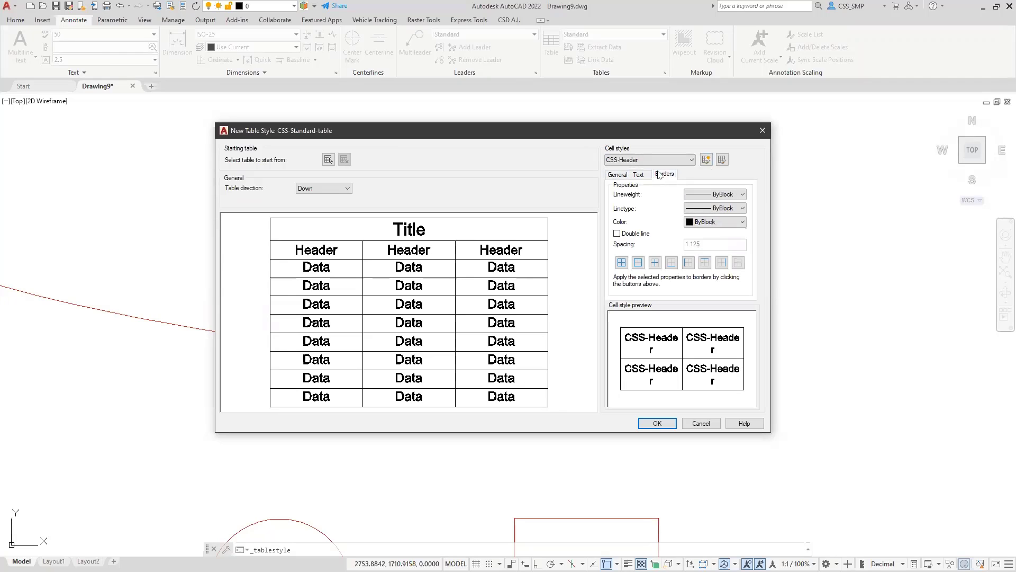
- Create a new cell style named CSS-Title based on the Title cell style
left_click(706, 159)
left_click(483, 301)
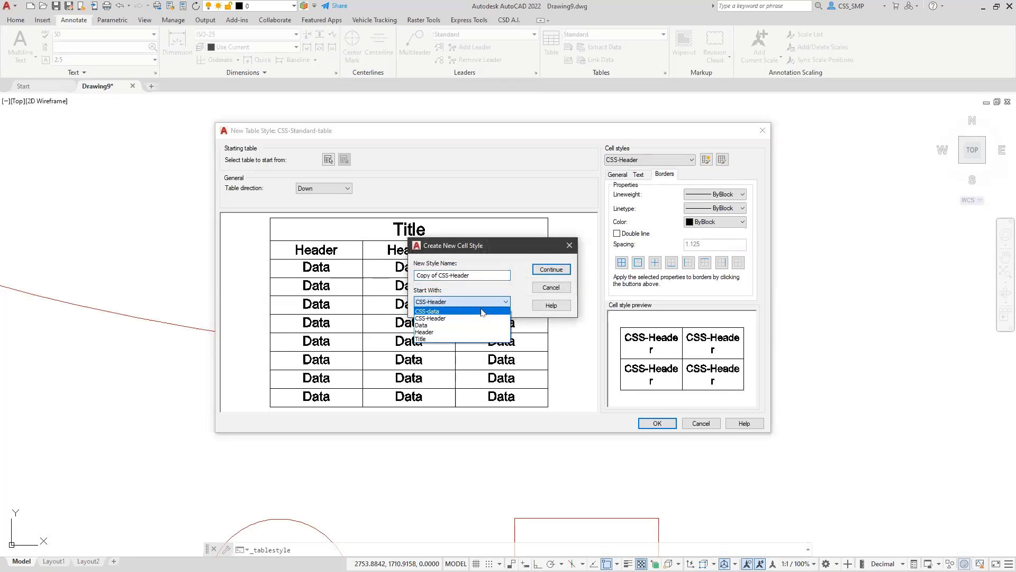
left_click(443, 339)
left_click_drag(460, 276, 415, 275)
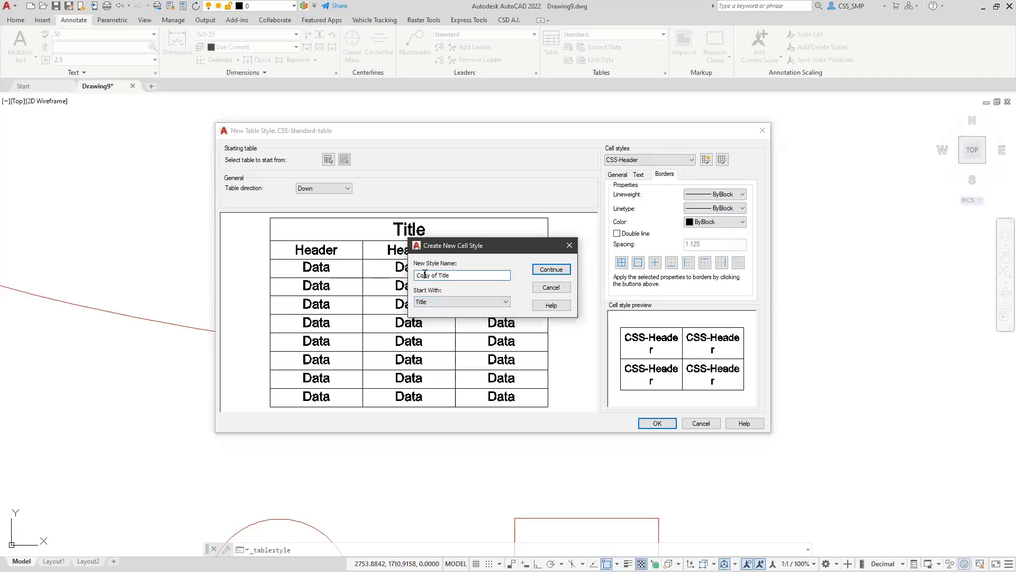
double_click(424, 275)
type("CSS-")
key("Delete")
key("Delete")
key("Delete")
left_click(549, 271)
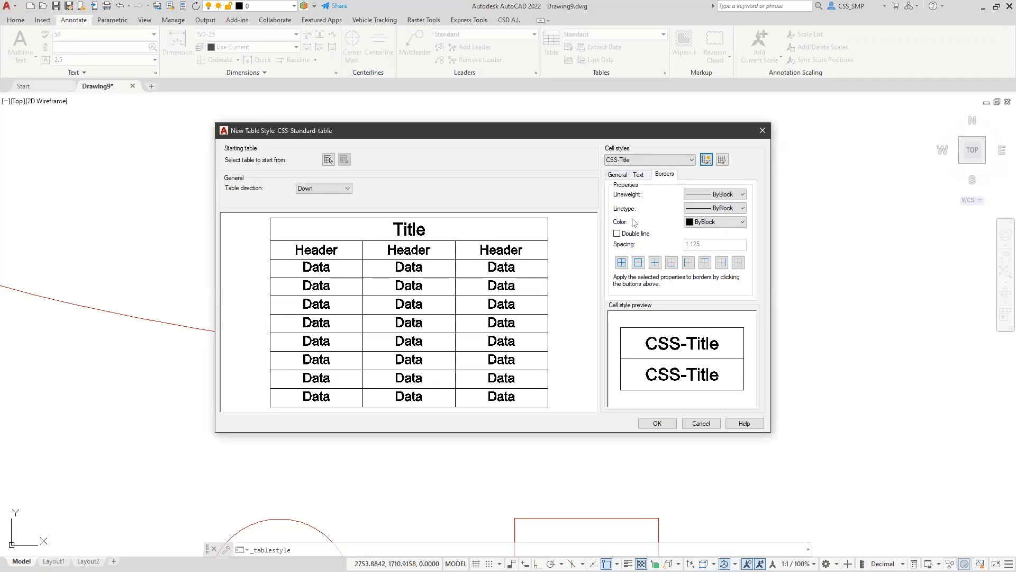
- Assign text style 50 to the CSS-Title cell style and set its text color to Red
left_click(636, 177)
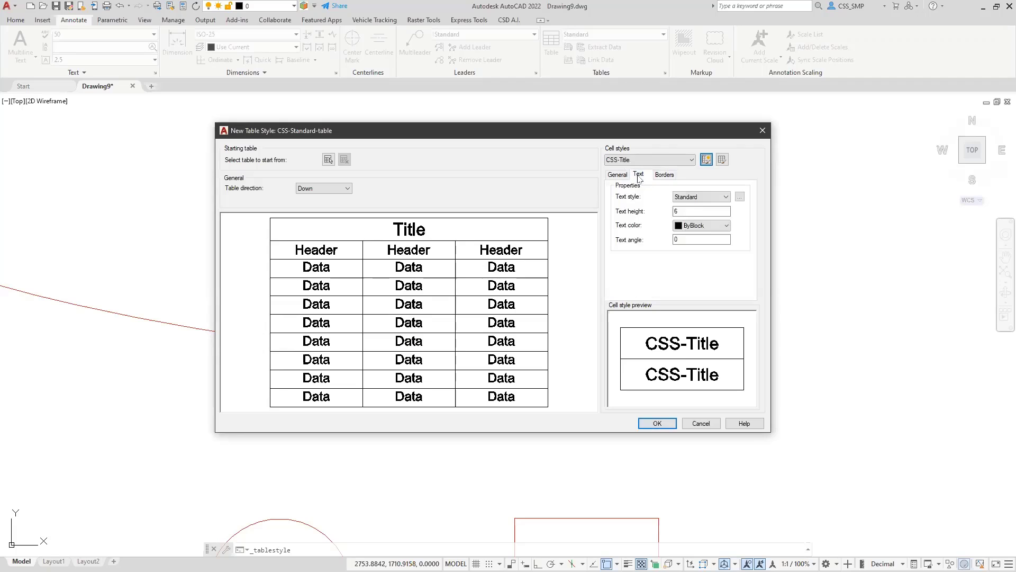
left_click(716, 197)
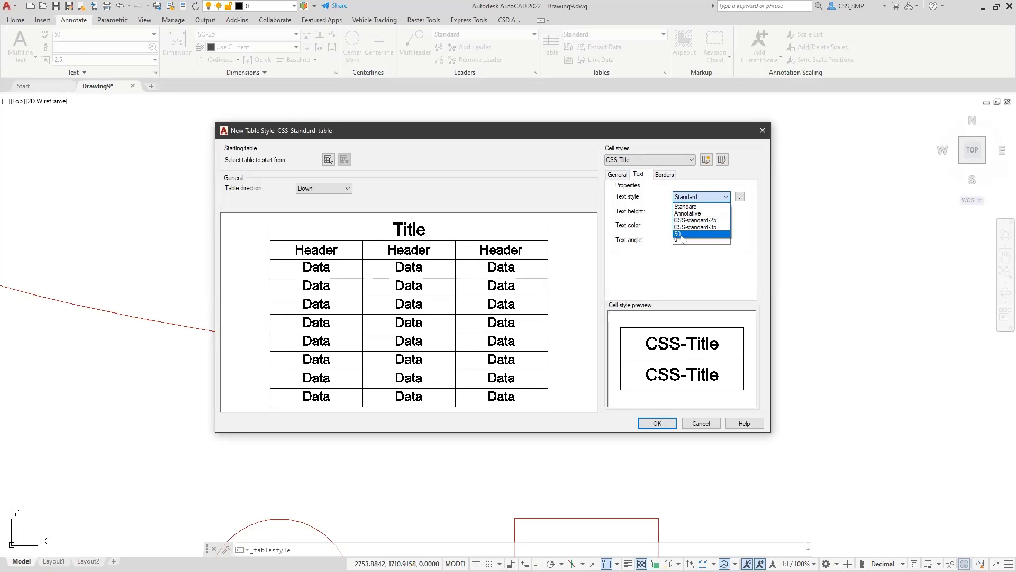
left_click(682, 233)
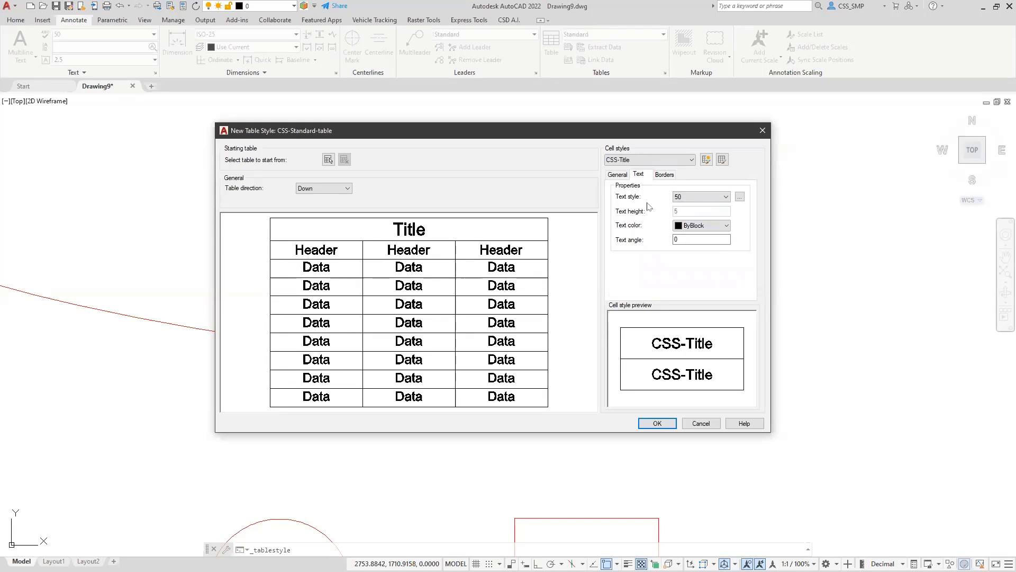
left_click(695, 225)
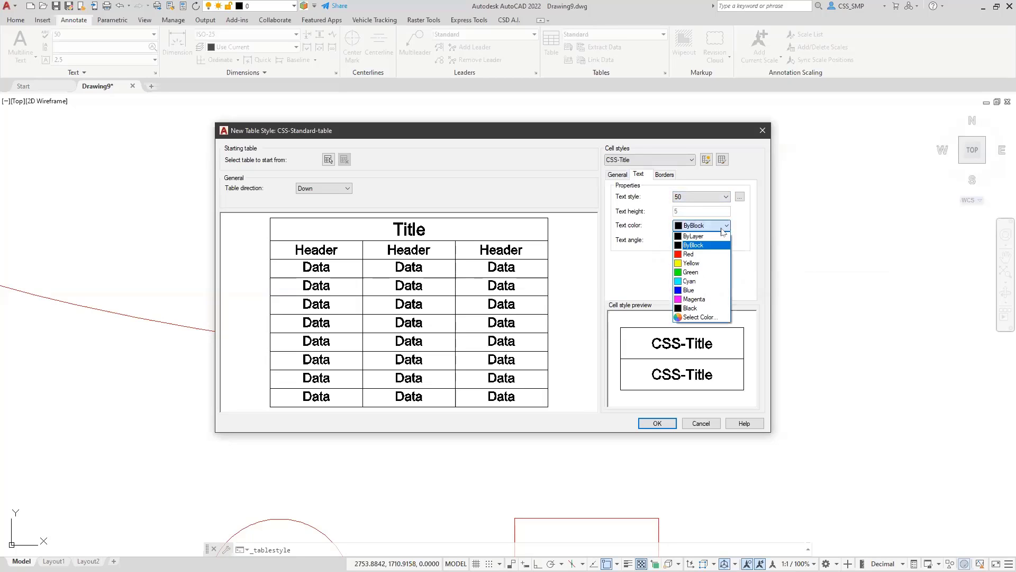
left_click(691, 254)
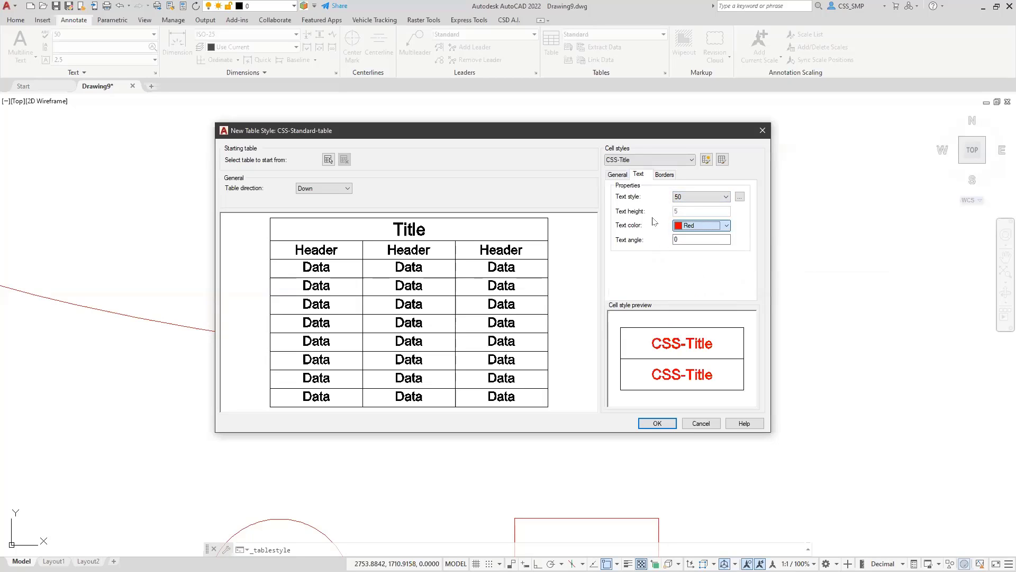
- Switch to the CSS-data cell style and set its text color to Magenta
left_click(690, 160)
left_click(616, 170)
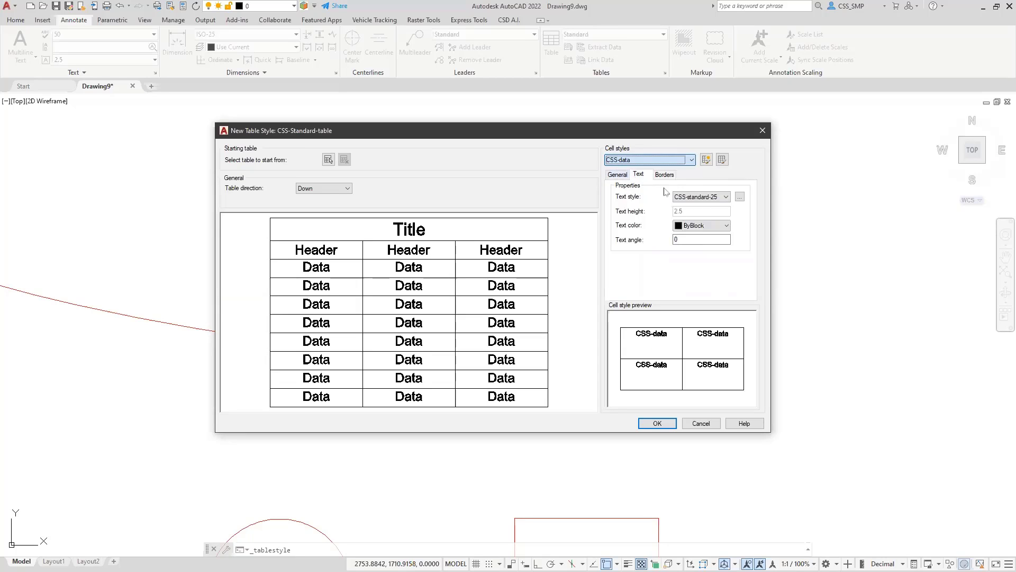
left_click(715, 227)
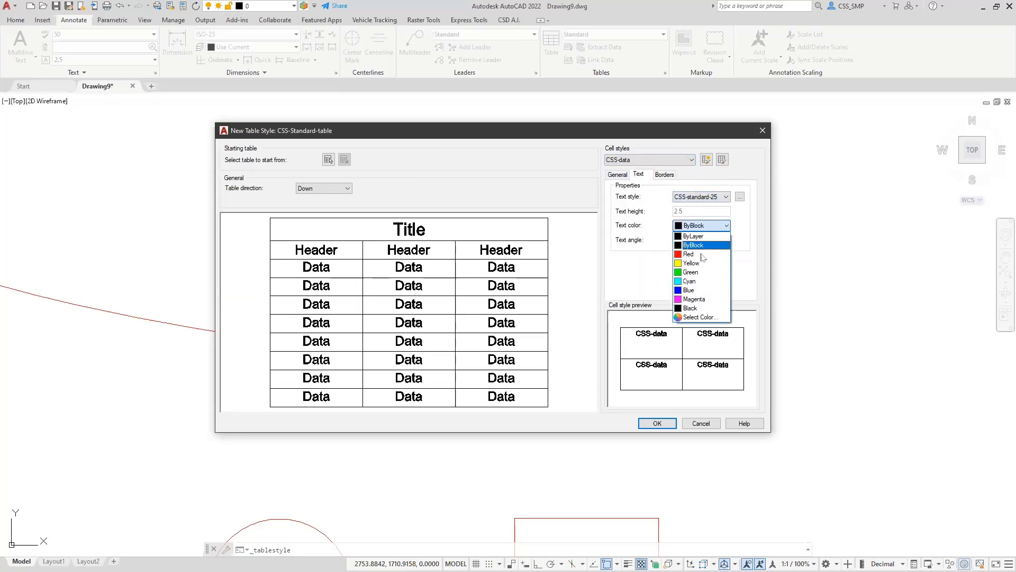
left_click(706, 300)
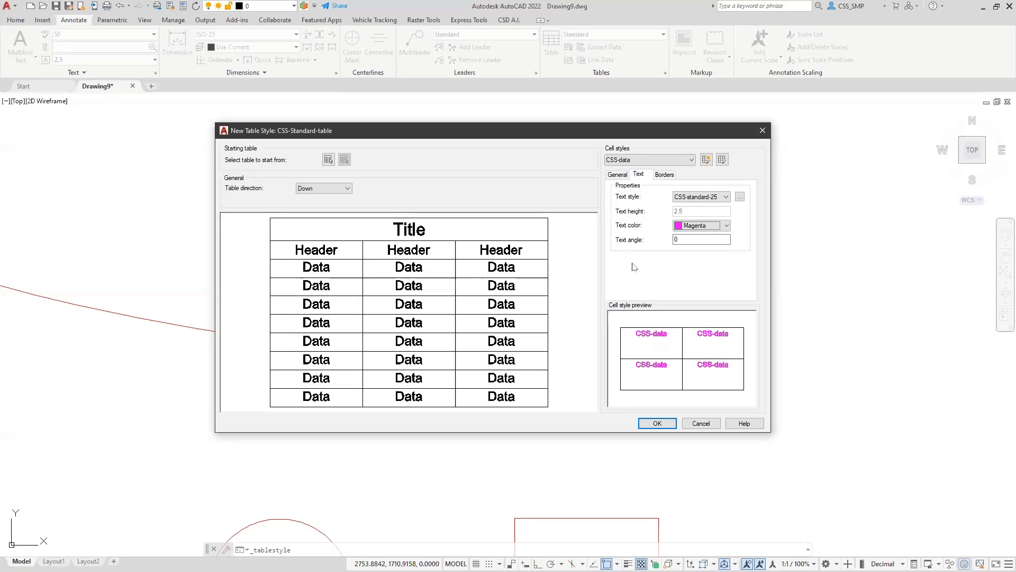
- Try index color 255 as the fill color of the CSS-data cell style
left_click(612, 175)
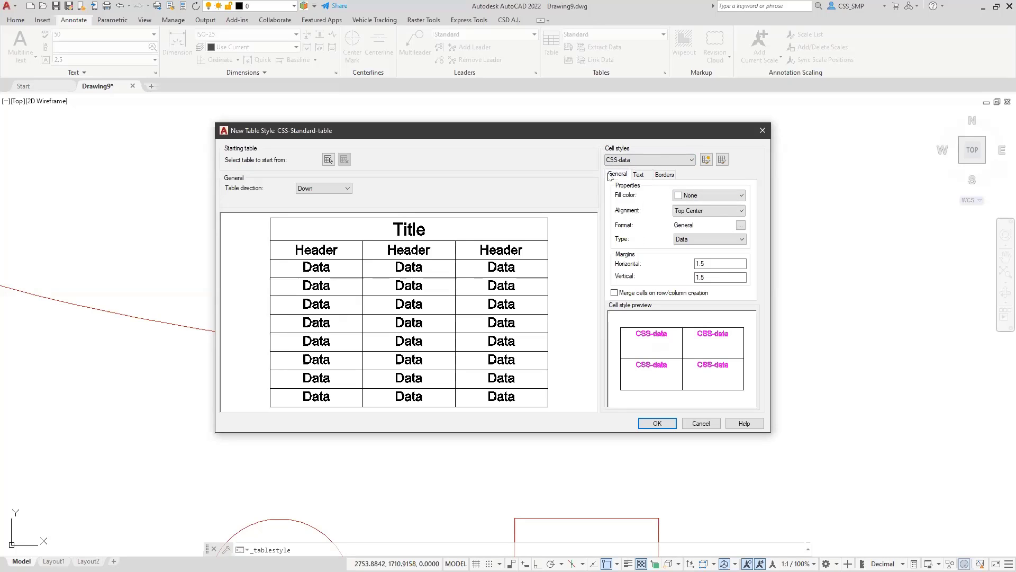
left_click(718, 195)
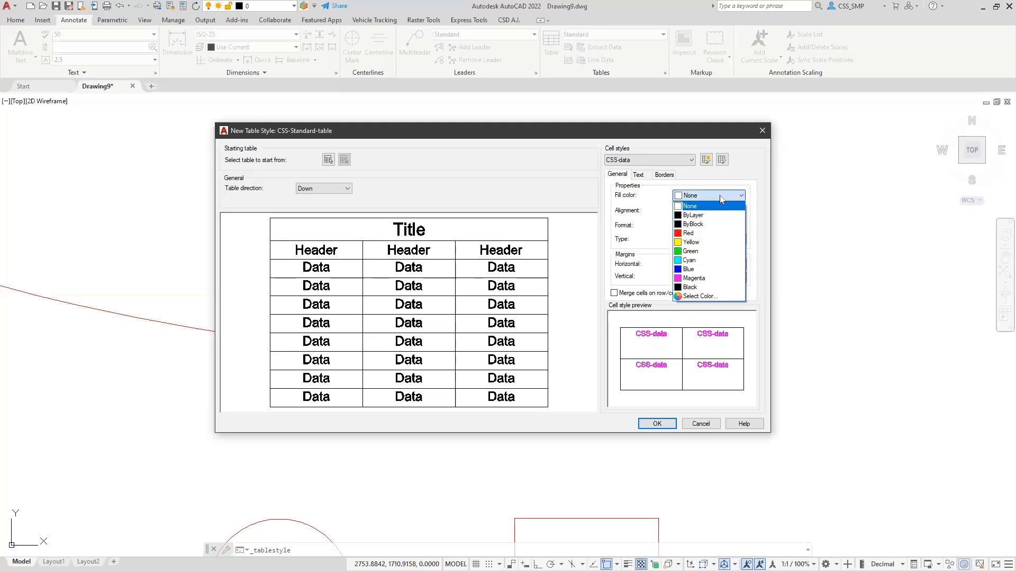
left_click(706, 297)
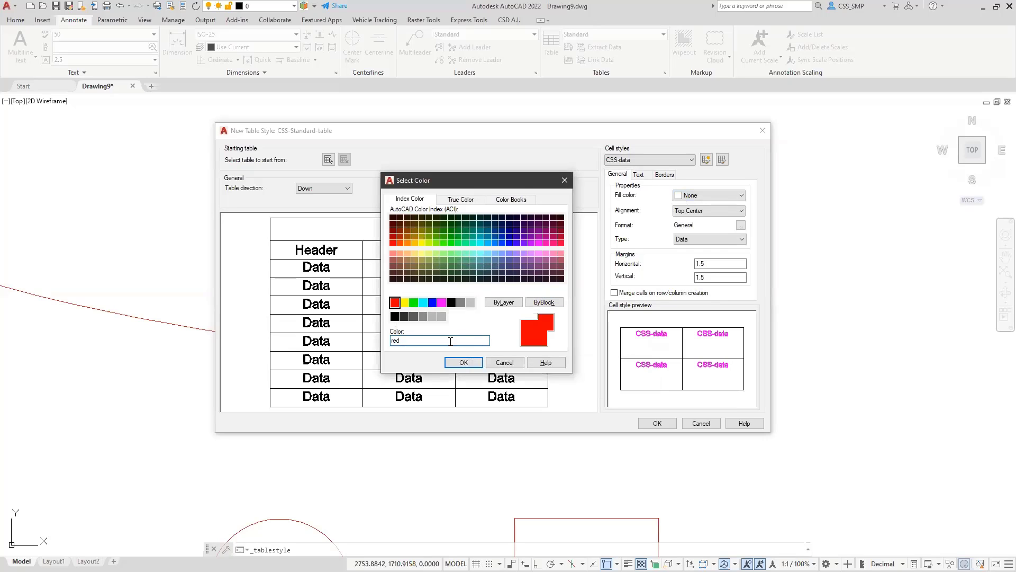
type("255")
left_click(464, 363)
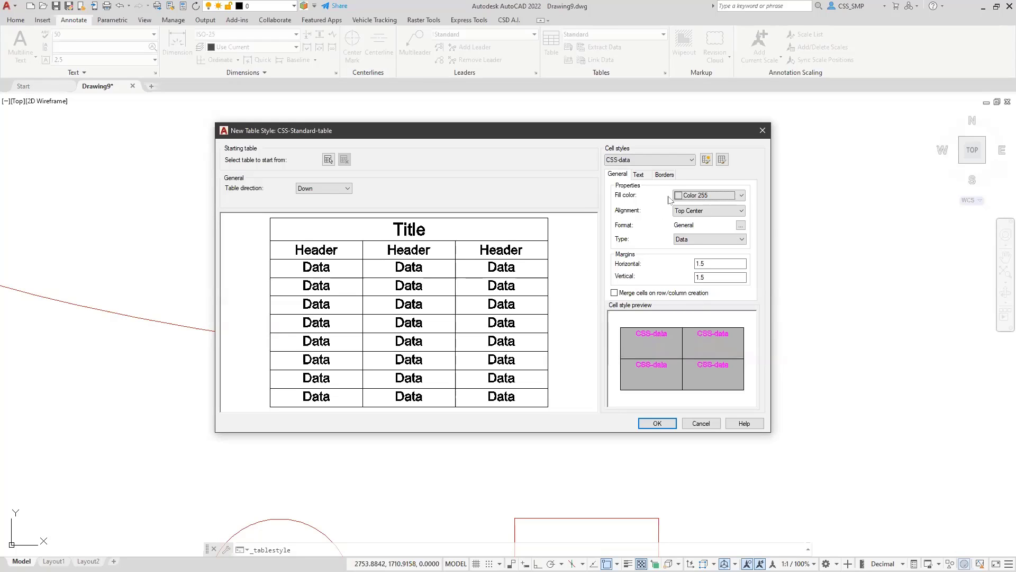
- Try a Magenta fill on the CSS-data cell style and reset its fill color to None
left_click(742, 196)
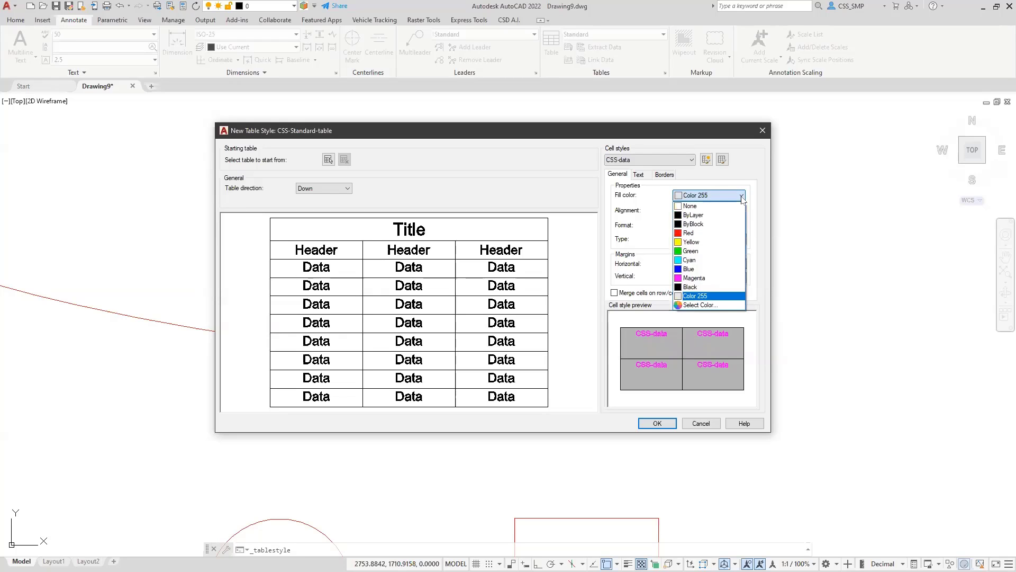
left_click(717, 279)
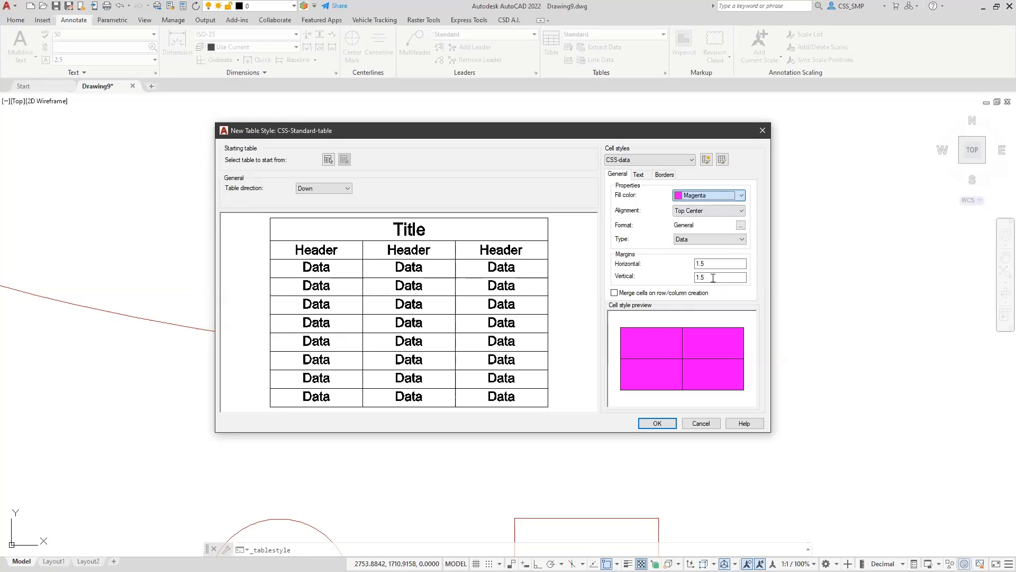
left_click(741, 197)
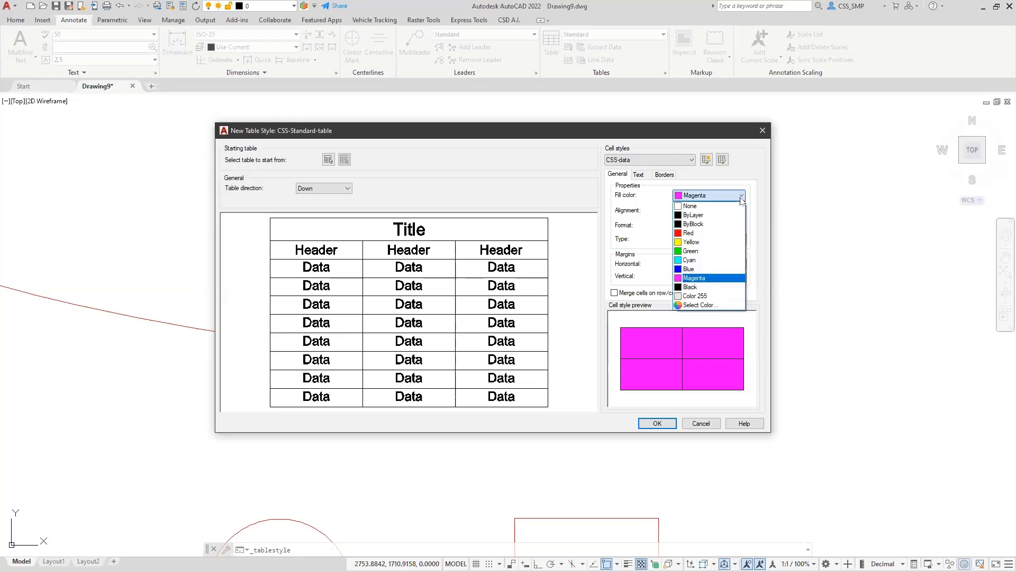
left_click(691, 206)
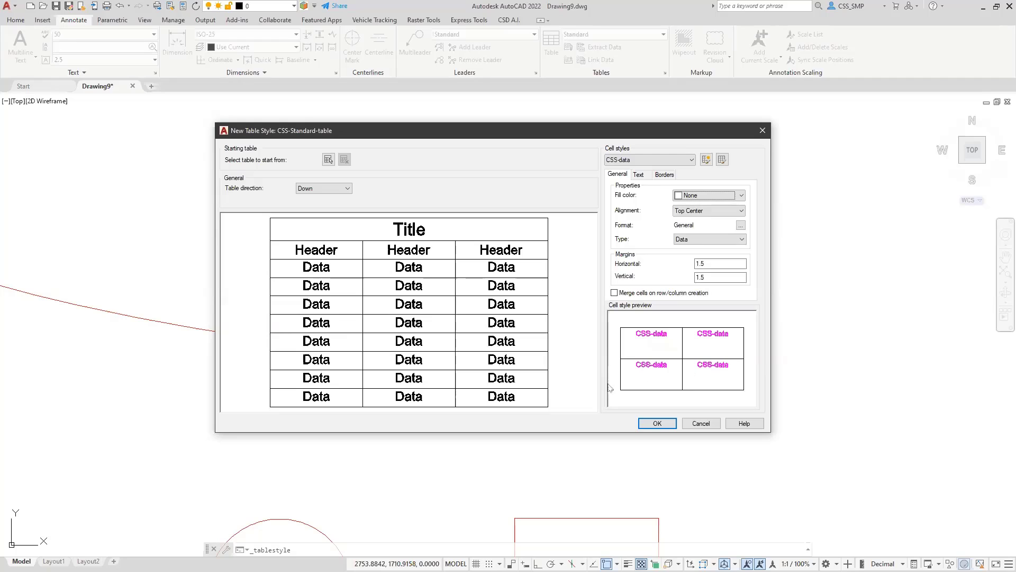
- Check the list of available cell styles and accept the CSS-Standard-table style definition
left_click(642, 160)
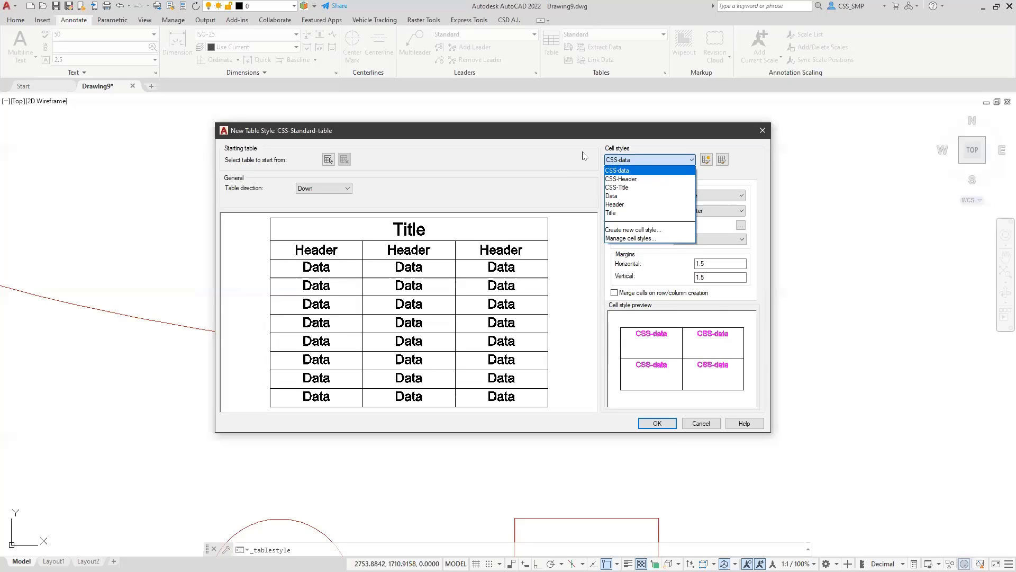
left_click(528, 157)
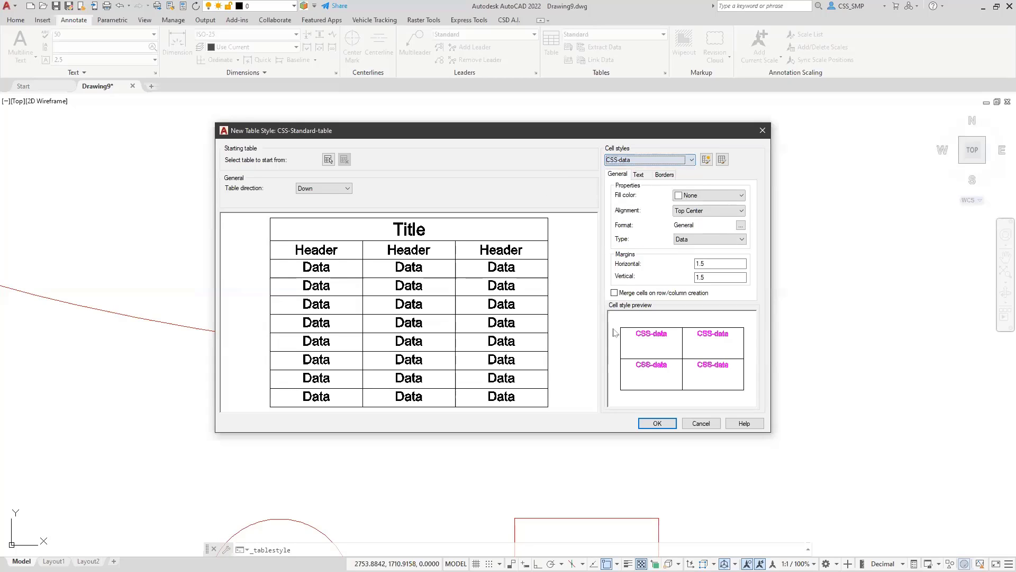
left_click(655, 427)
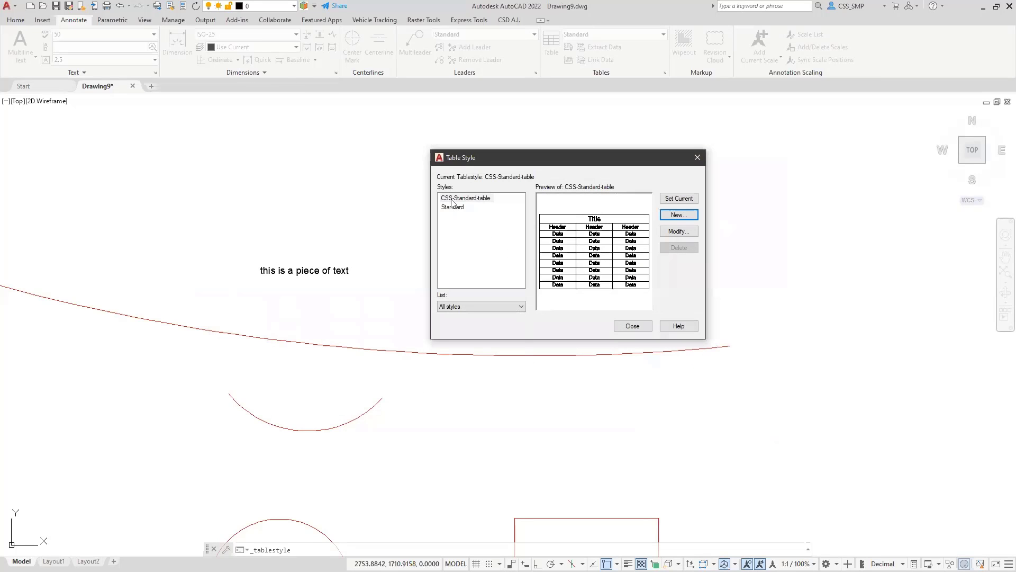
- Reopen CSS-Standard-table for modification to review its settings, accept it and close the table style manager
left_click(452, 200)
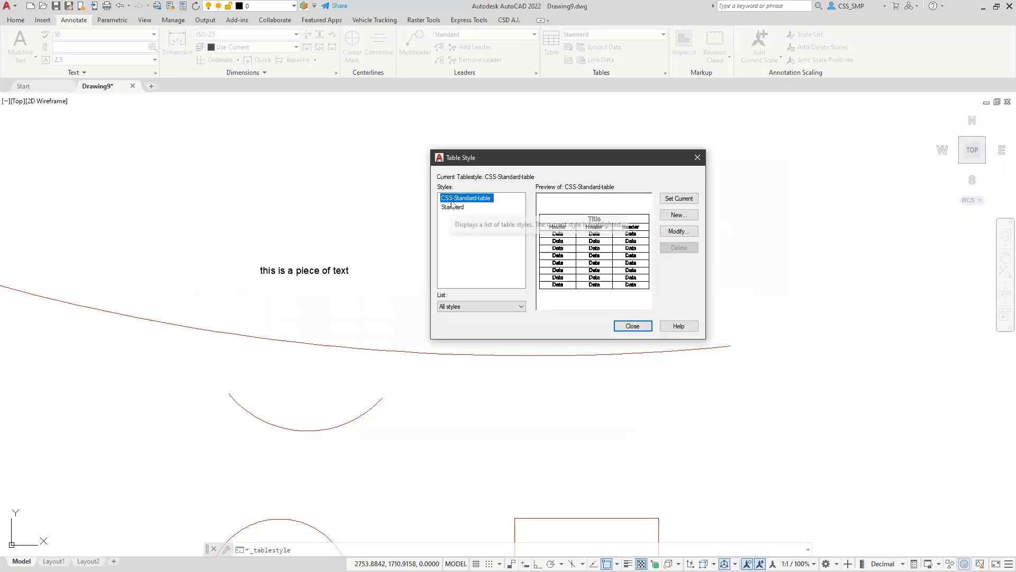
left_click(668, 232)
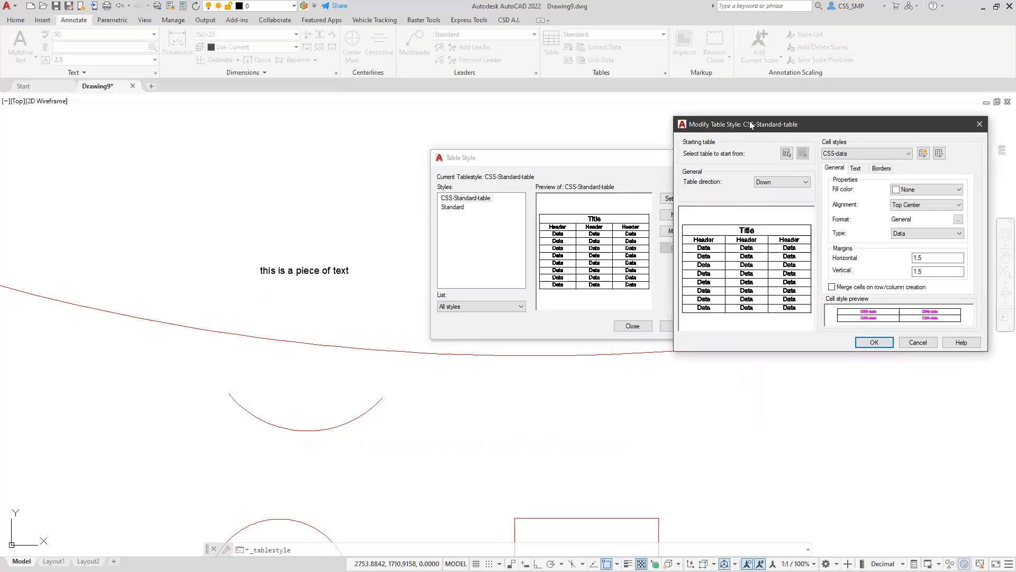
left_click_drag(751, 125, 584, 123)
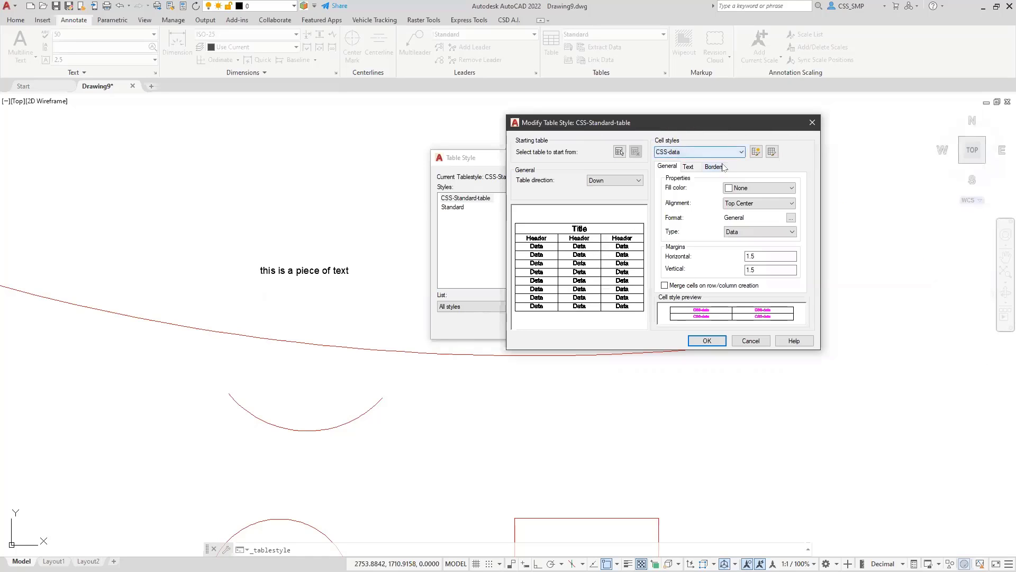
left_click(708, 341)
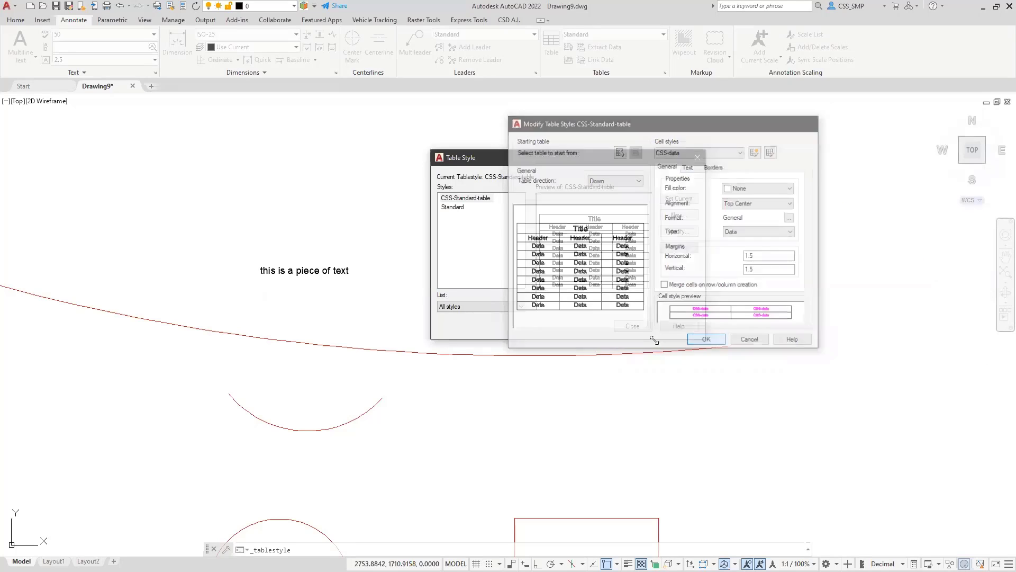
left_click(633, 326)
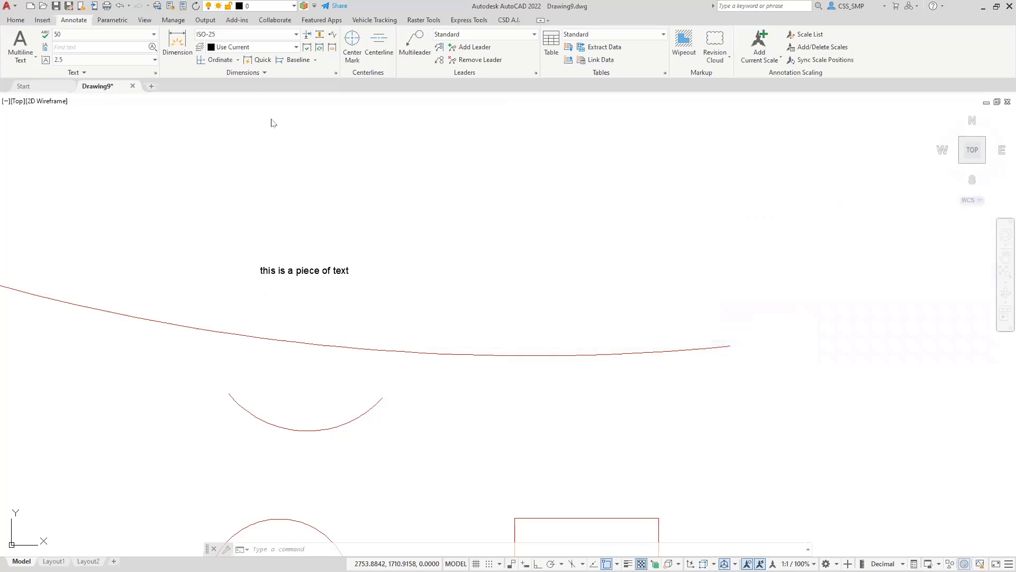
- Set up a new CSS-Standard-table table with CSS-Title for the first row, CSS-Header for the second and CSS-data for all others
left_click(549, 45)
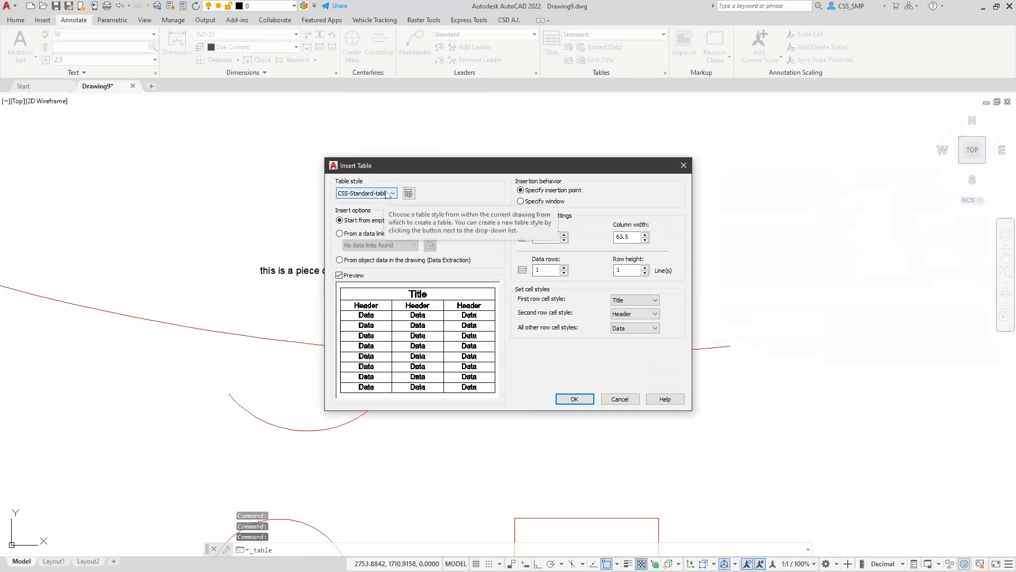
left_click_drag(426, 170, 633, 170)
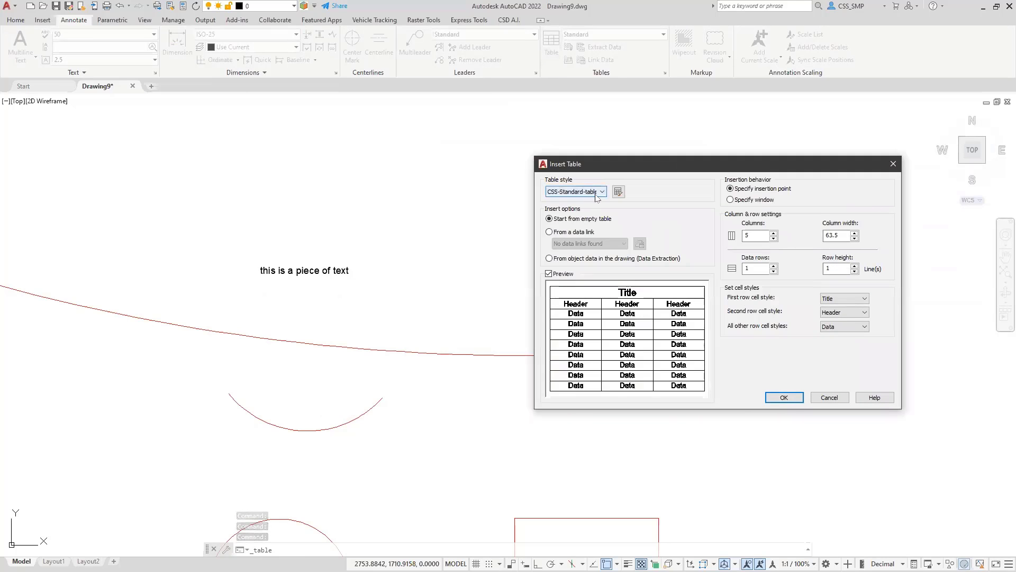
left_click(595, 194)
left_click(594, 194)
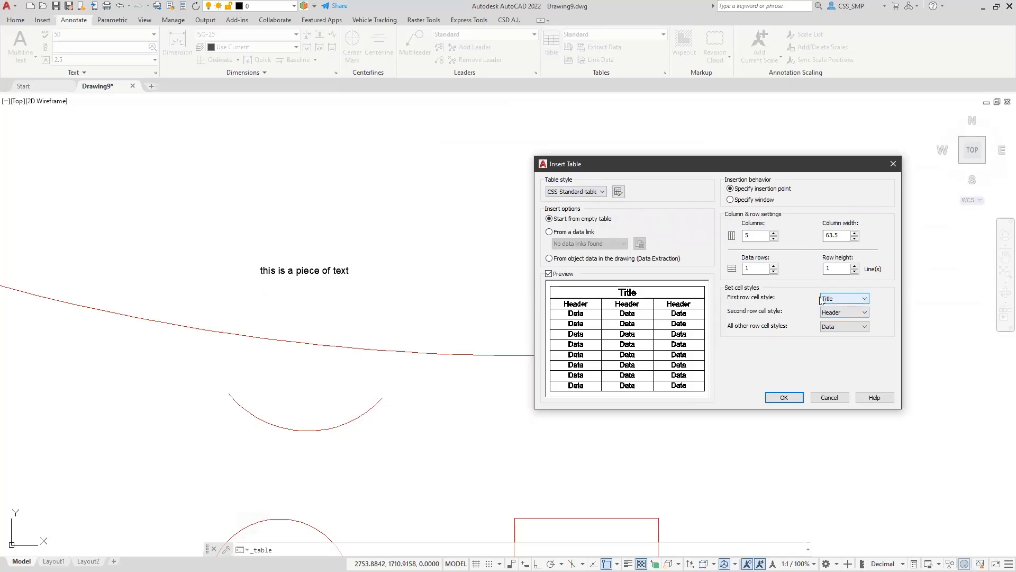
left_click(864, 300)
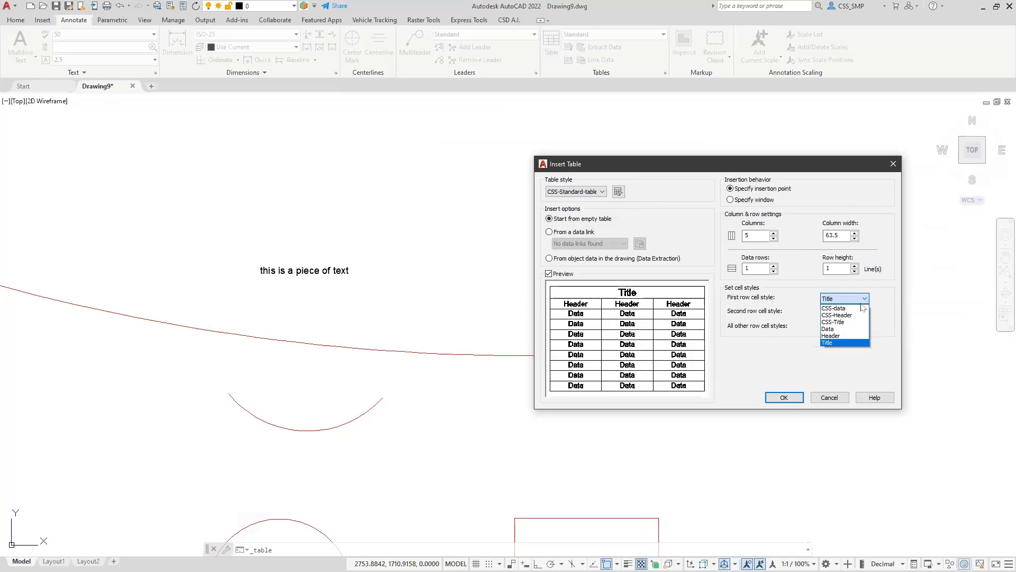
left_click(839, 322)
left_click(863, 313)
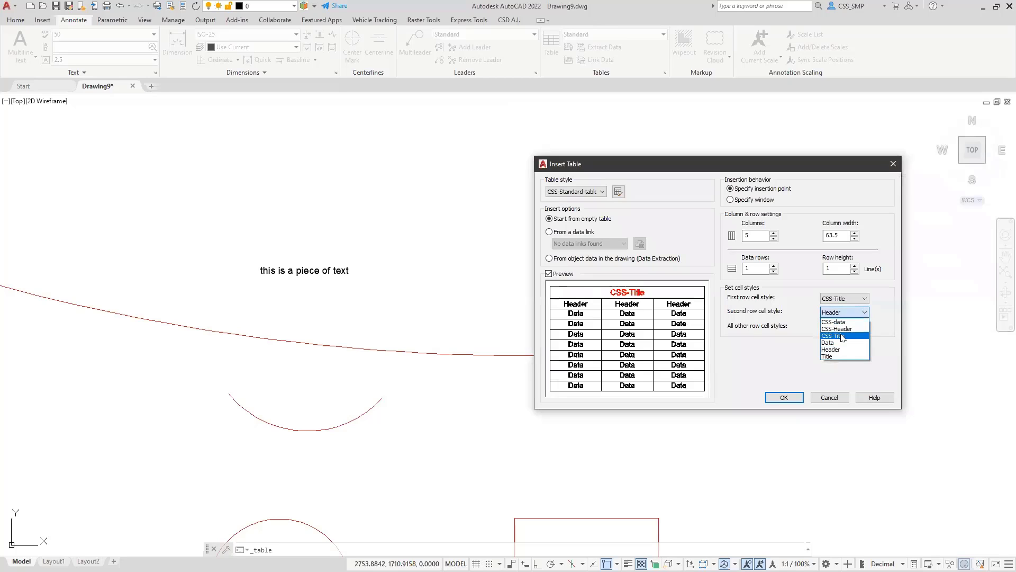
left_click(834, 330)
left_click(847, 327)
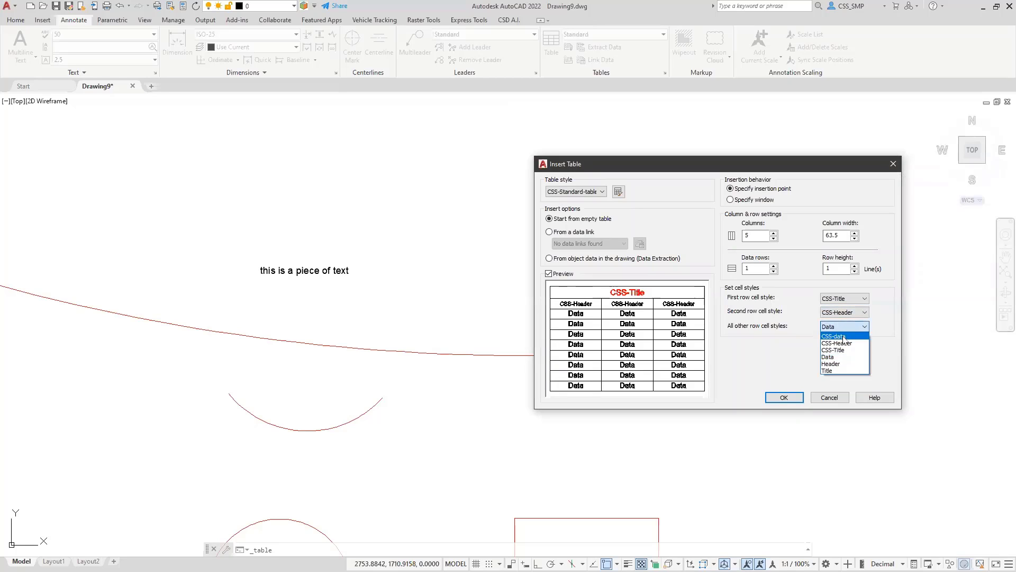
left_click(843, 338)
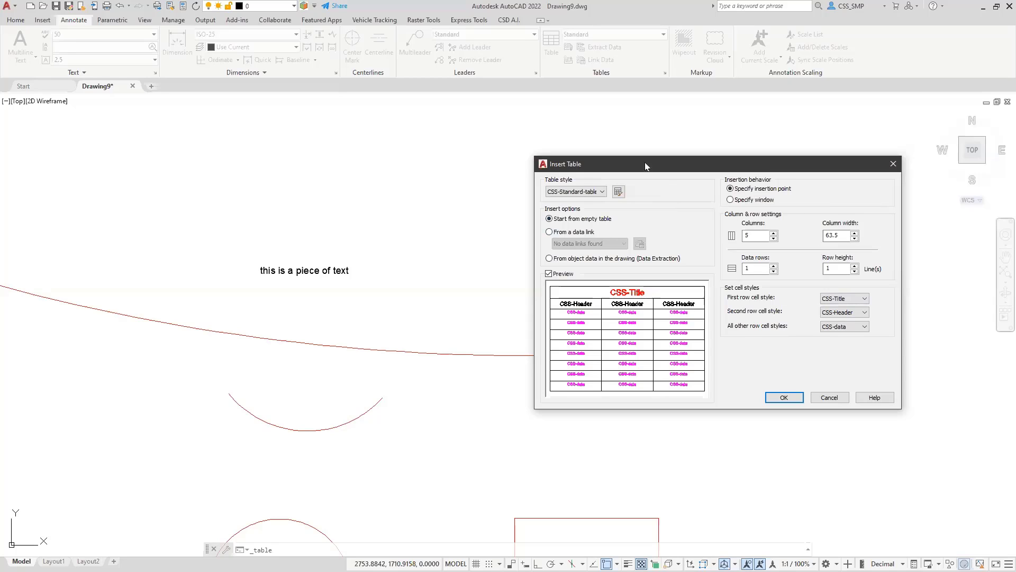
- Try to create the table from object data in the drawing, cancelling at the save request
left_click_drag(619, 167, 486, 90)
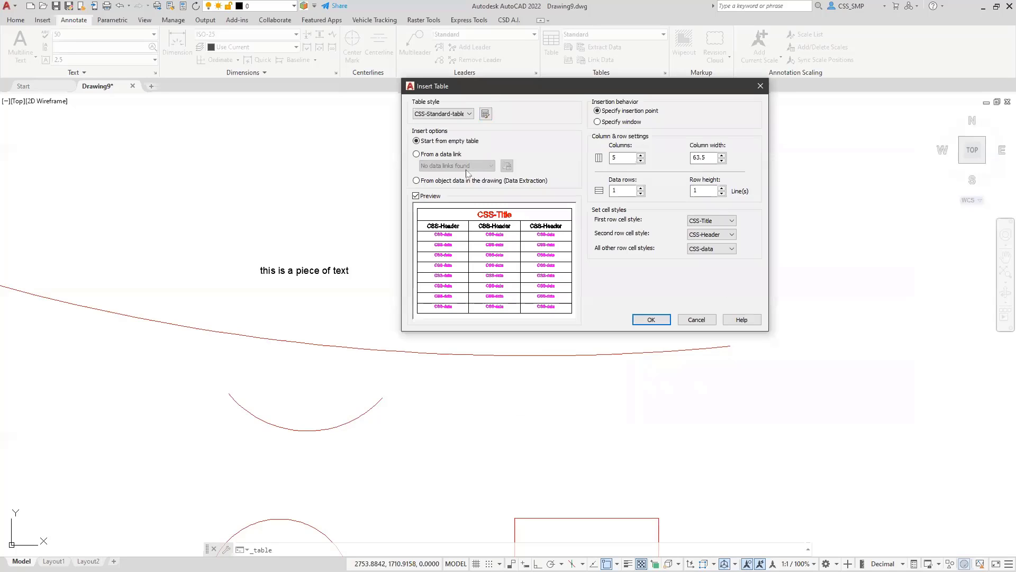
left_click(428, 181)
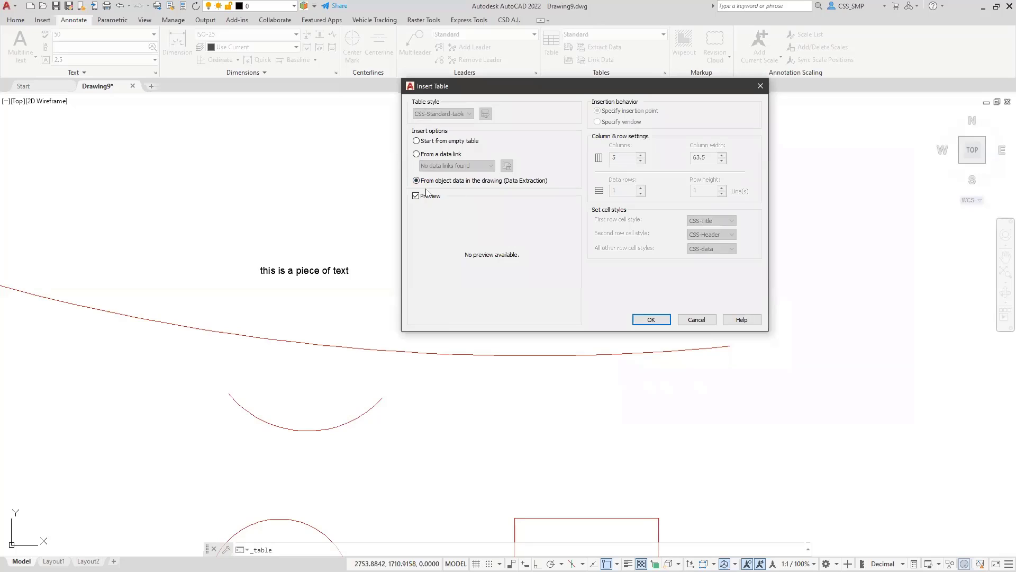
left_click(647, 320)
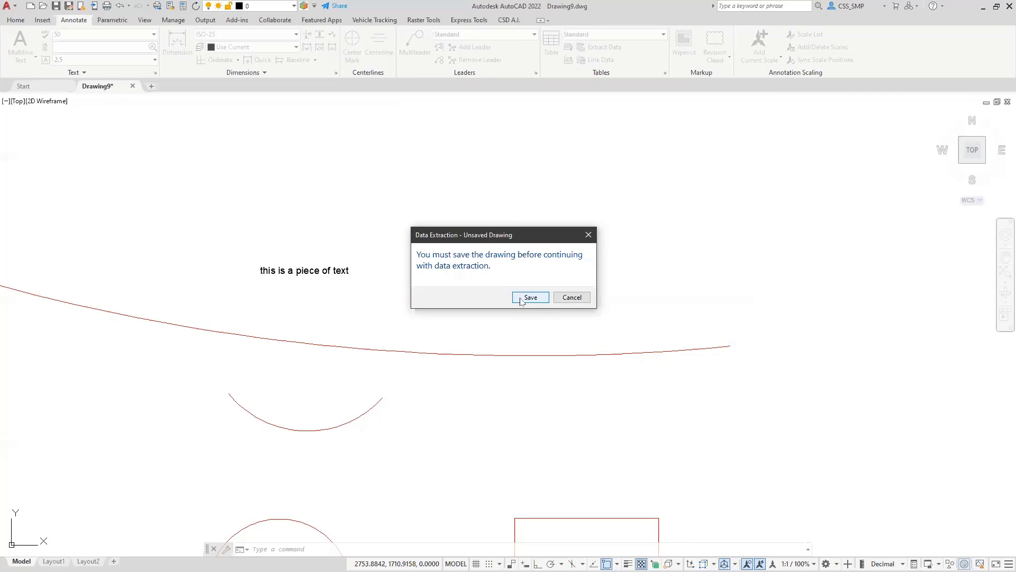
left_click(571, 297)
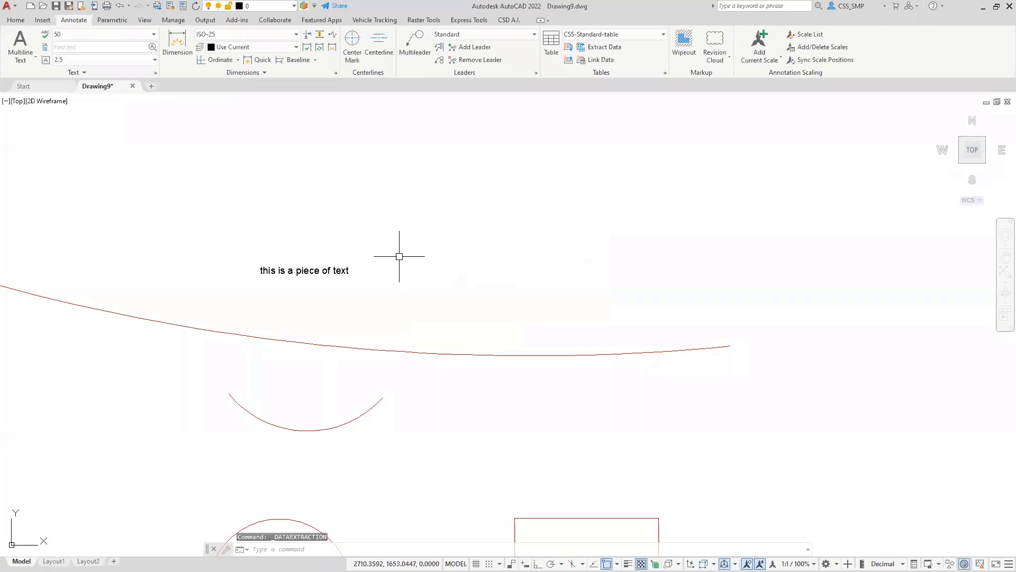
- Start a new table from object data in the drawing and save the drawing as Drawing9.dwg on the Desktop
type("table")
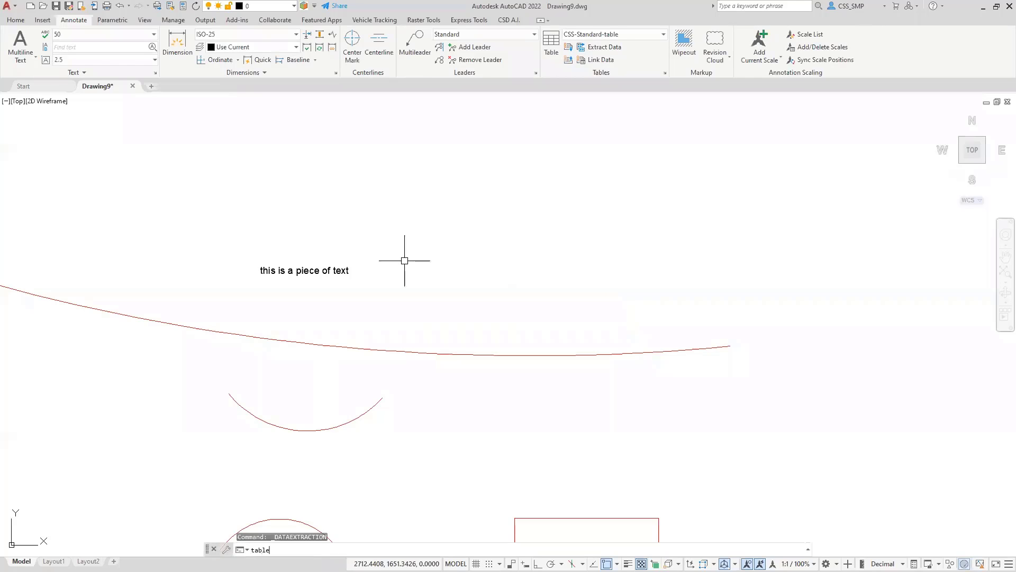
key("Return")
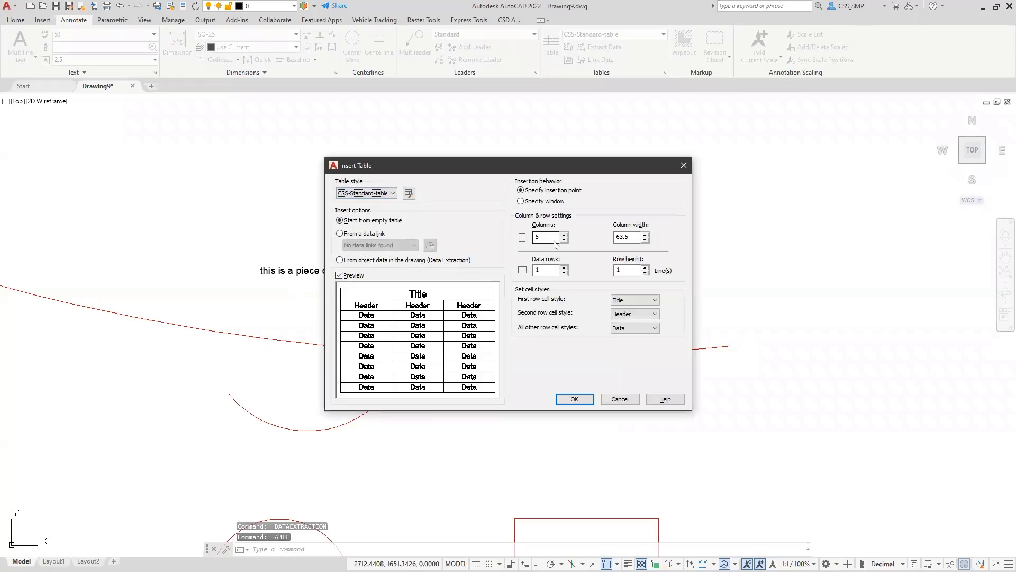
double_click(629, 238)
double_click(543, 236)
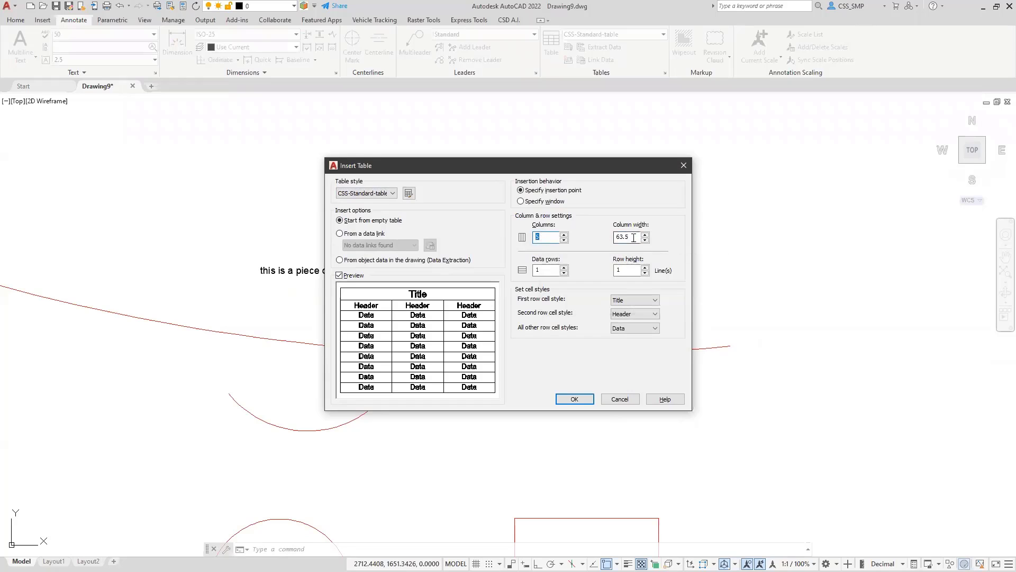
key("Tab")
left_click(340, 260)
left_click(568, 398)
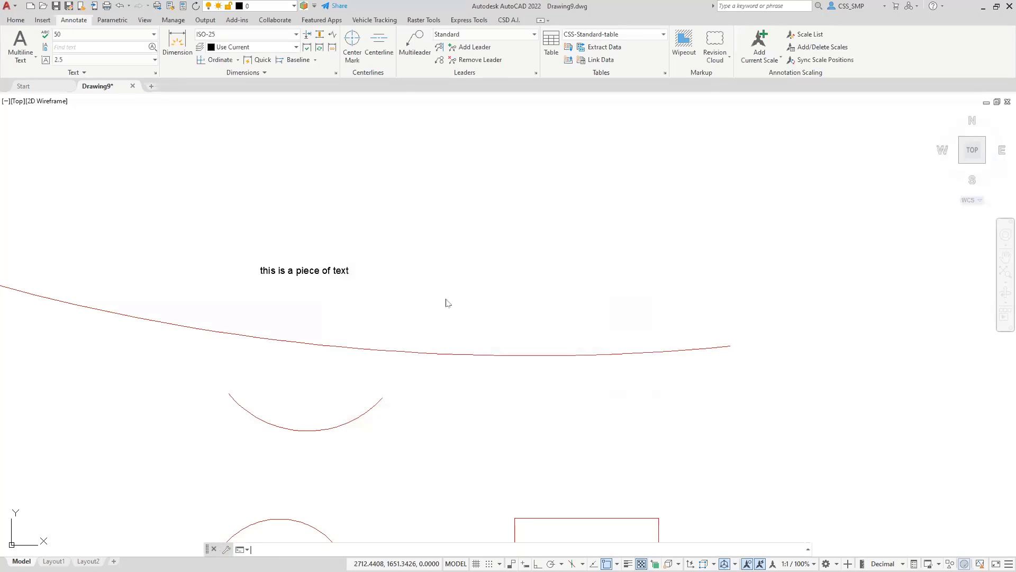
key("Escape")
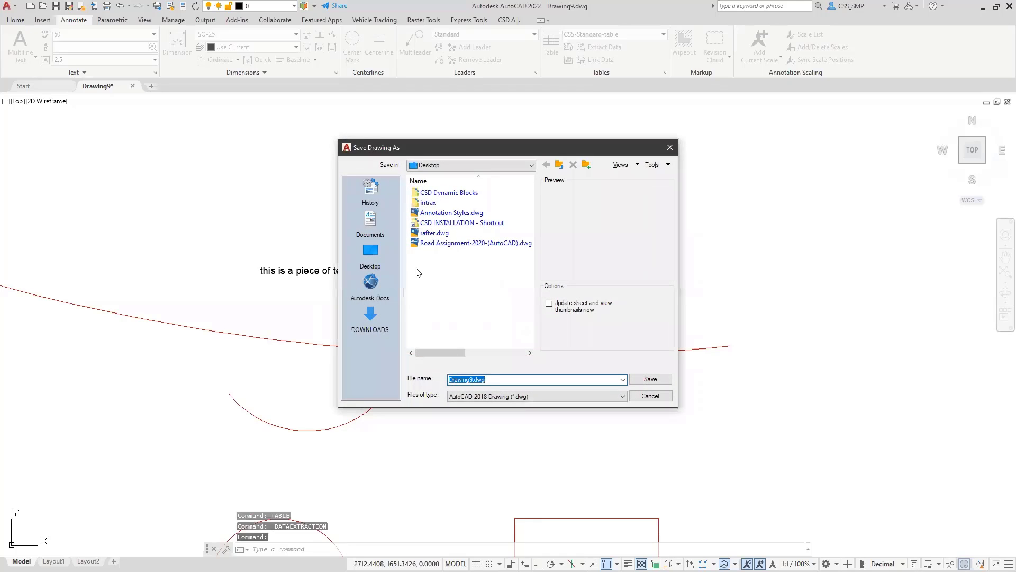
key("Escape")
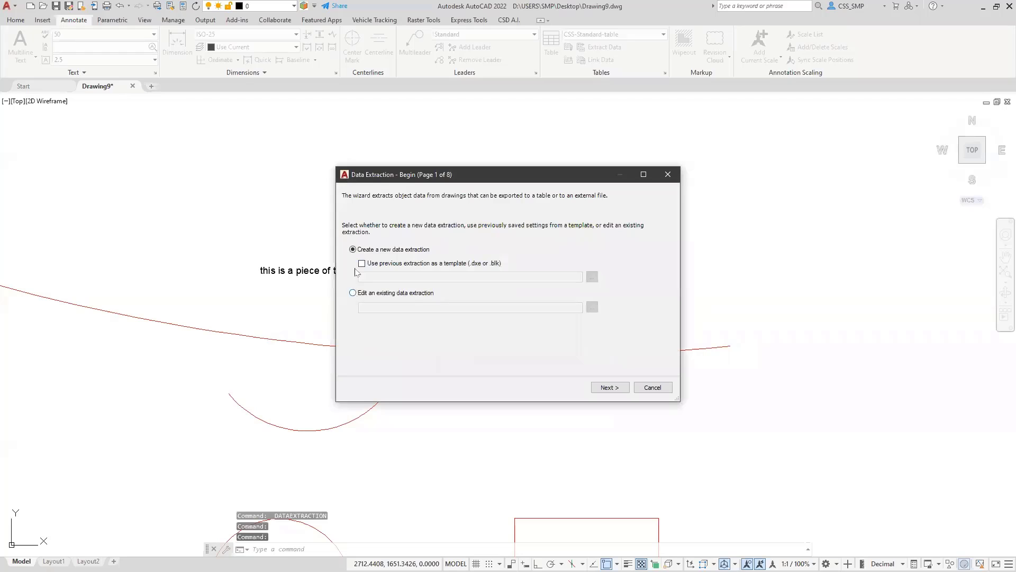
- Create a new data extraction without a template and save it over oo.dxe on the Desktop
left_click(364, 263)
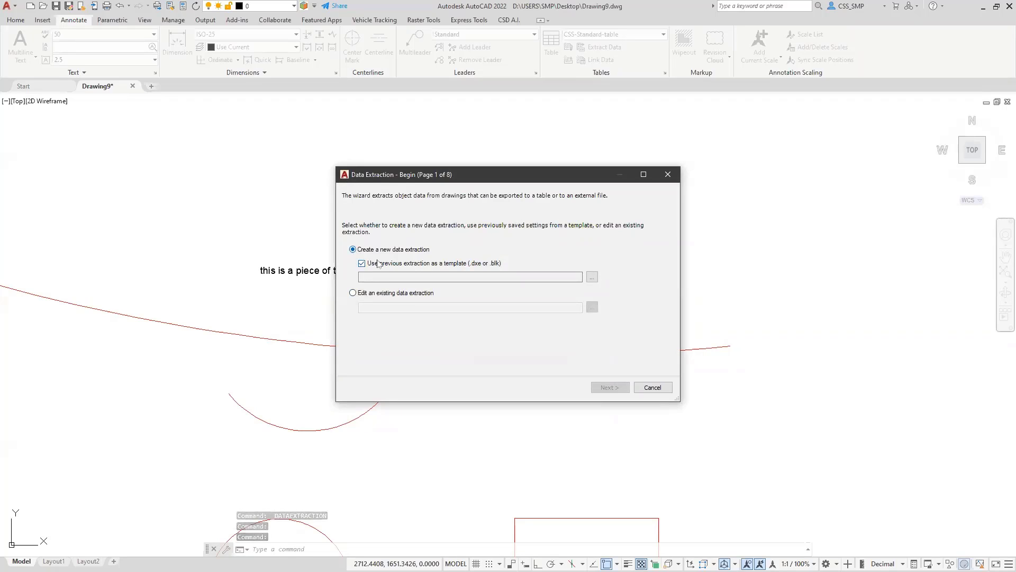
left_click(379, 264)
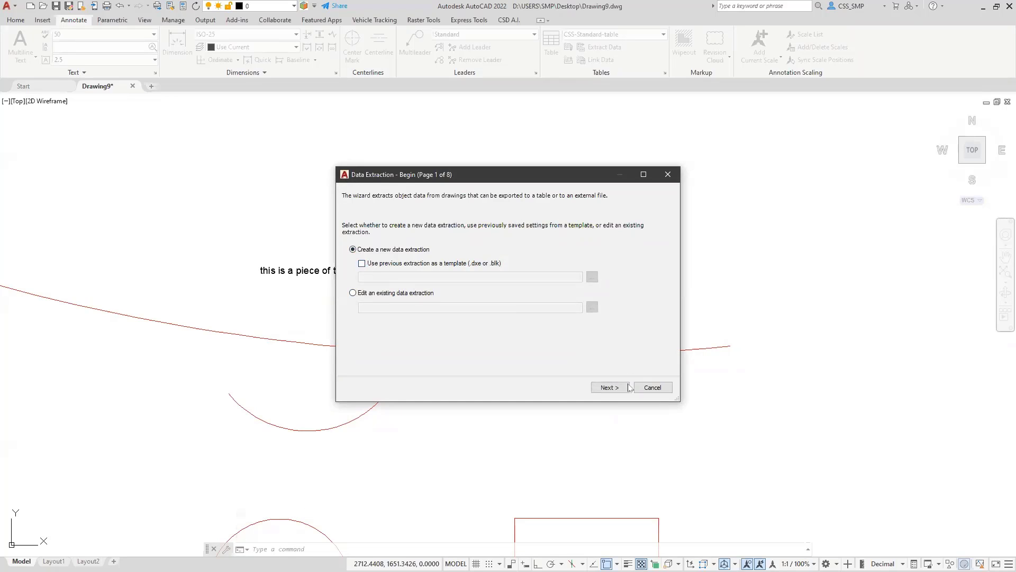
left_click(609, 387)
left_click(421, 223)
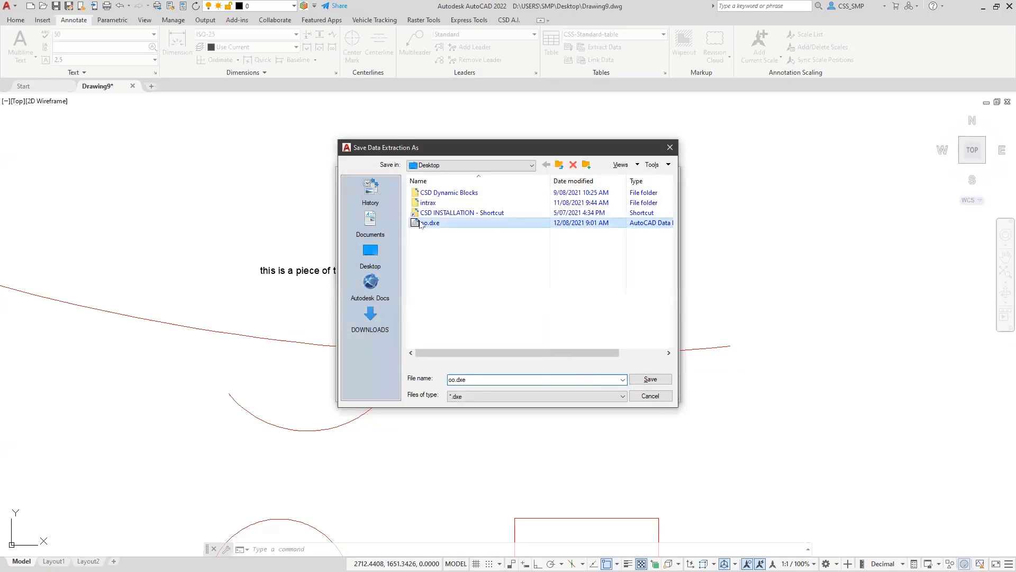
double_click(422, 223)
left_click(477, 302)
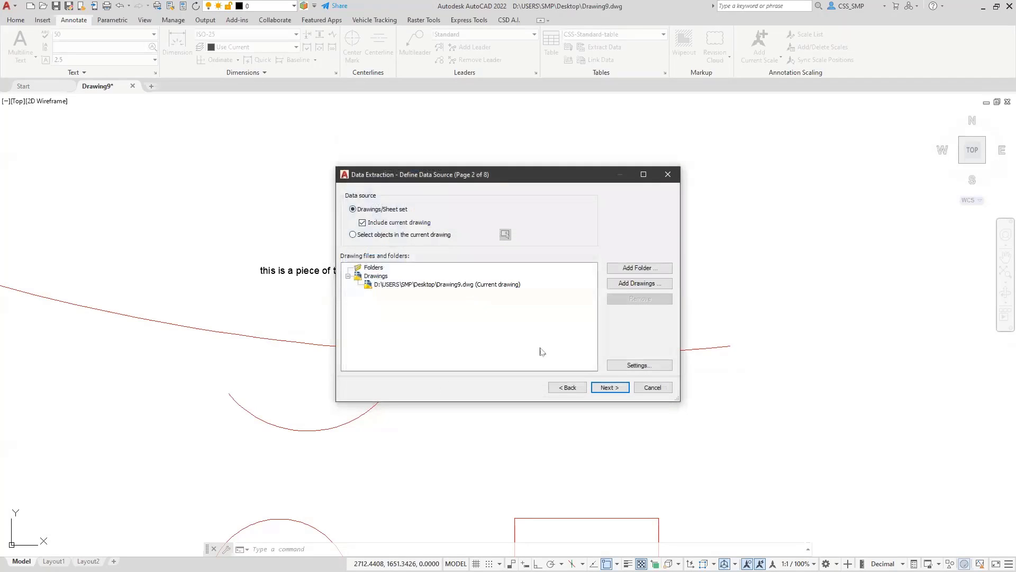
- Accept Drawing9.dwg as the data source and extract all listed object types with all their properties, keeping the default data refinement
left_click(610, 387)
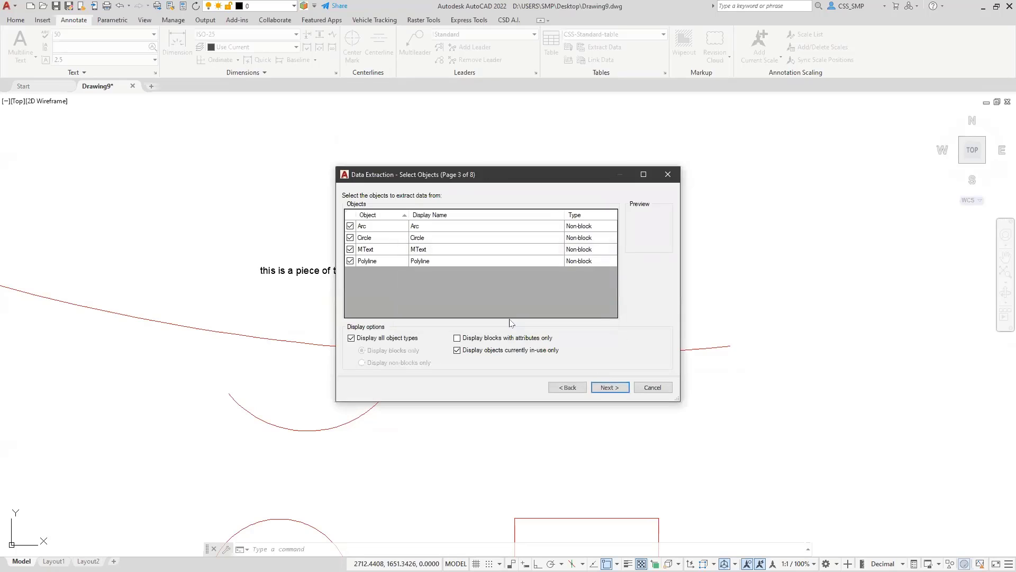
left_click(610, 387)
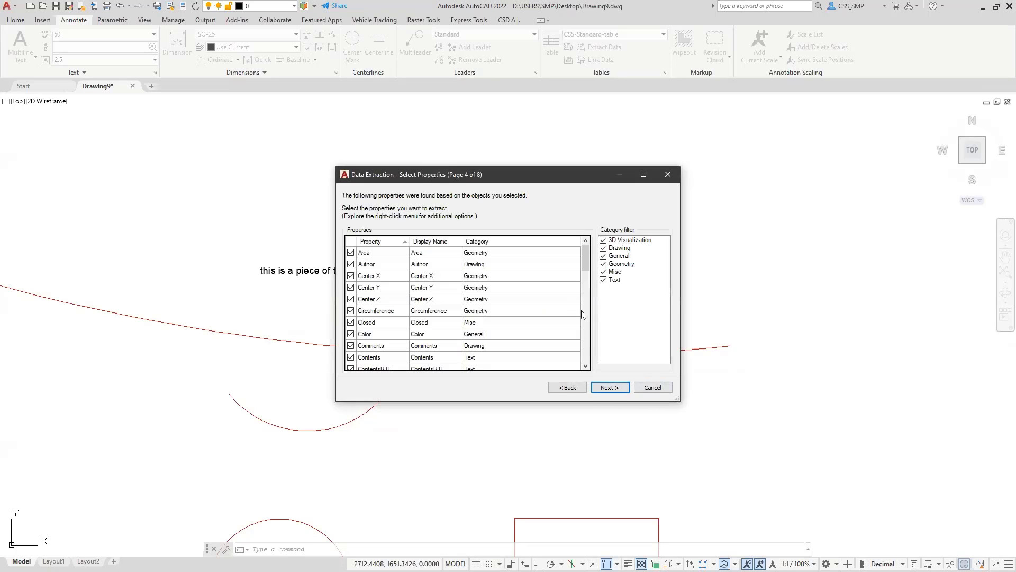
left_click(610, 388)
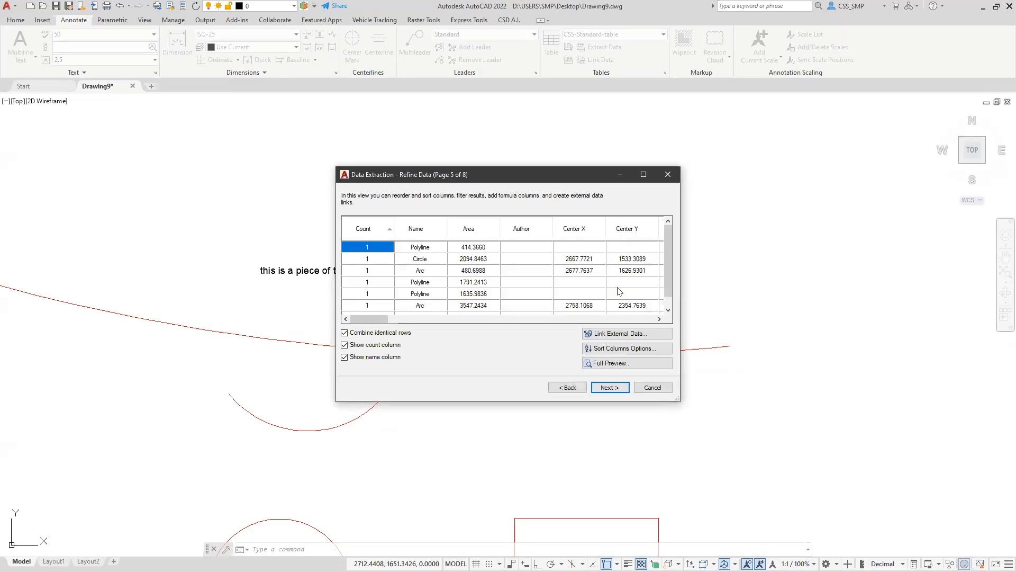
left_click(610, 388)
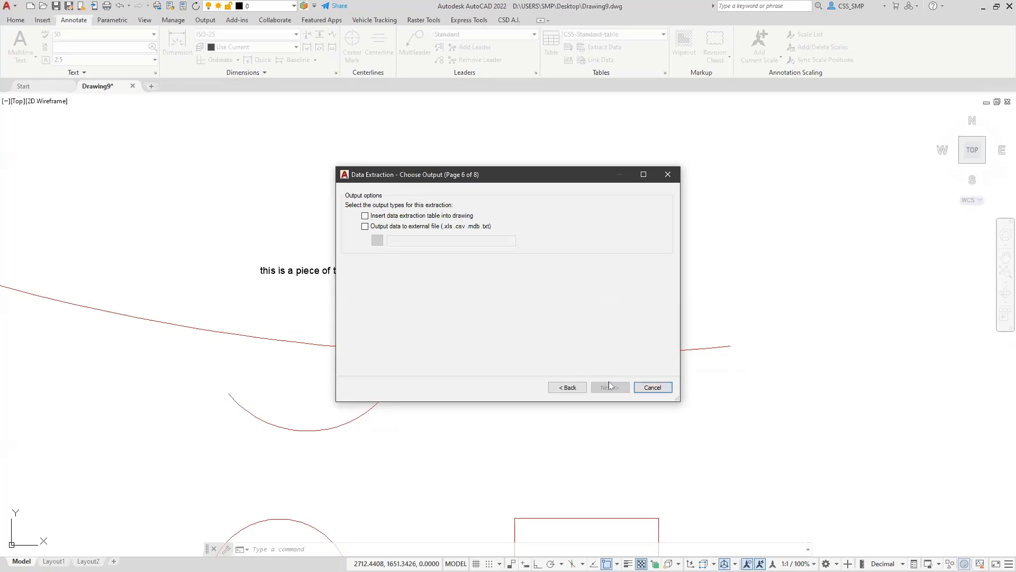
- Output the extraction as a table in the drawing and place it above and right of the long arc's end
left_click(367, 217)
left_click(600, 387)
left_click(600, 389)
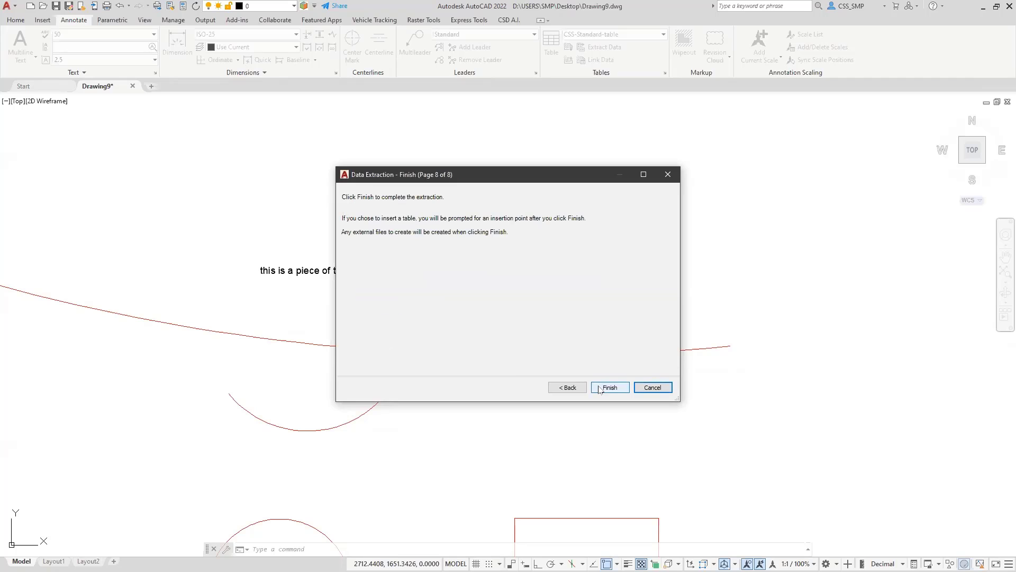
left_click(599, 389)
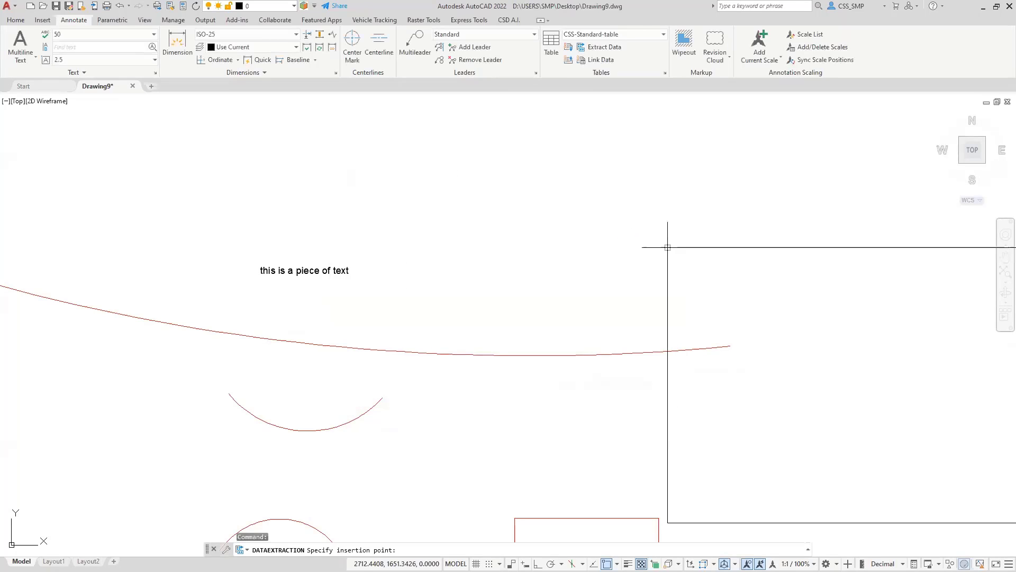
left_click(773, 218)
- Delete the very wide data extraction table beside the drawn objects
scroll(715, 254, "down", 2)
mouse_move(715, 254)
middle_mouse_down()
mouse_move(431, 227)
mouse_move(251, 224)
mouse_move(77, 302)
mouse_move(65, 287)
middle_mouse_up()
scroll(245, 231, "down", 2)
scroll(66, 291, "up", 1)
scroll(392, 331, "down", 5)
mouse_move(462, 352)
middle_mouse_down()
mouse_move(493, 322)
mouse_move(555, 320)
middle_mouse_up()
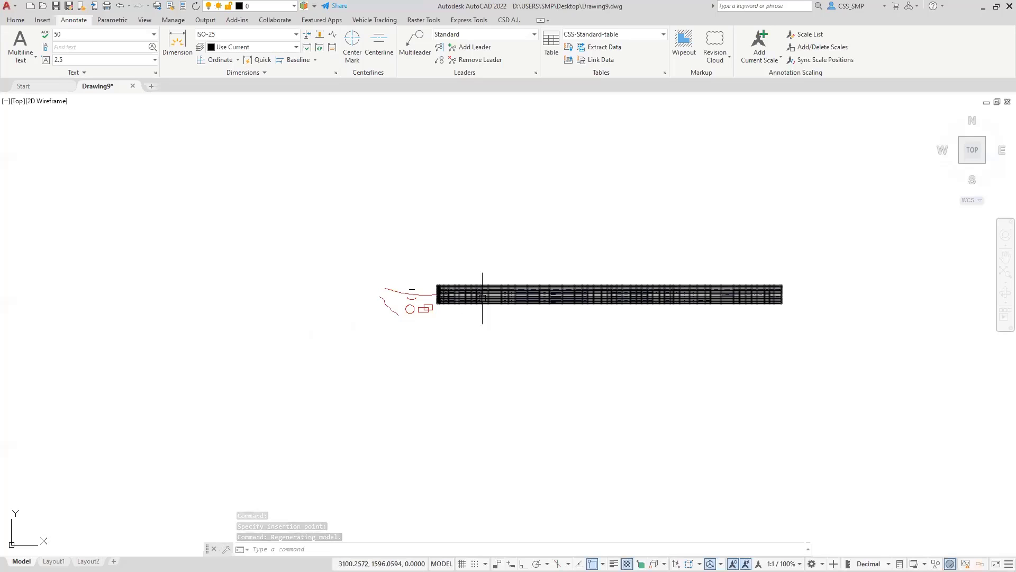
left_click_drag(474, 296, 466, 295)
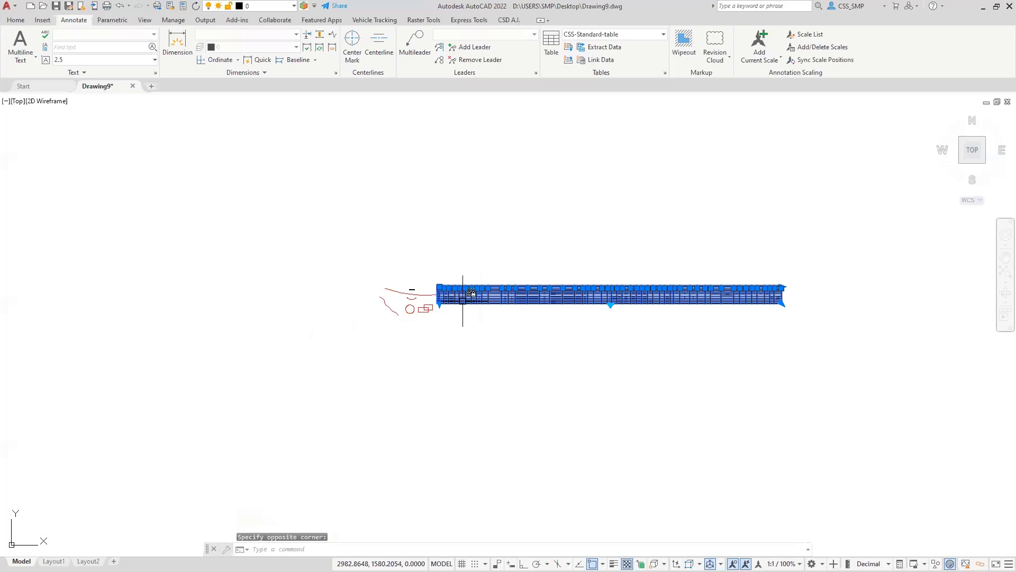
key("Delete")
scroll(411, 290, "up", 10)
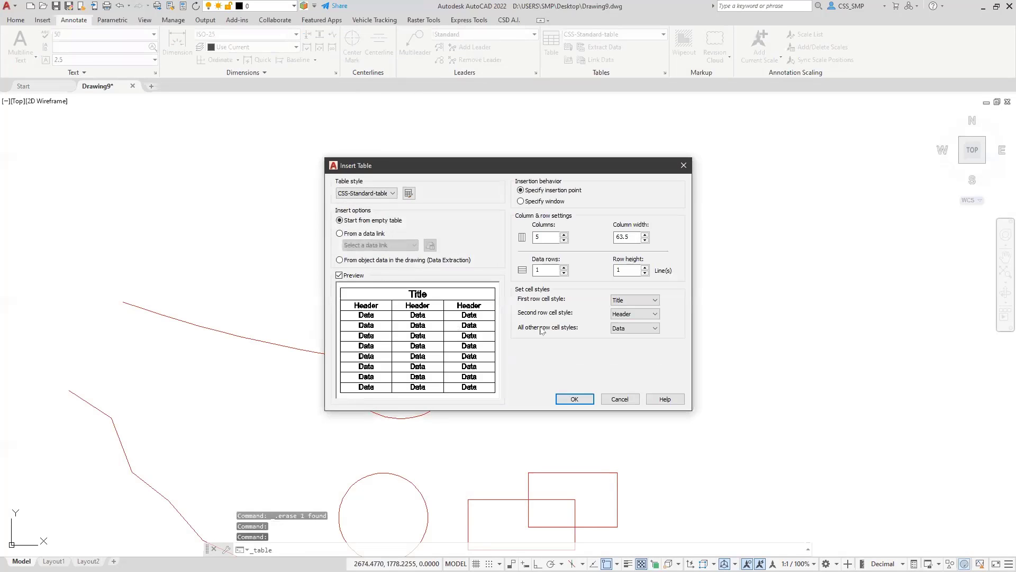
- Start another table from object data in the drawing, using oo.dxe from the Desktop as the template for a new extraction
left_click(351, 260)
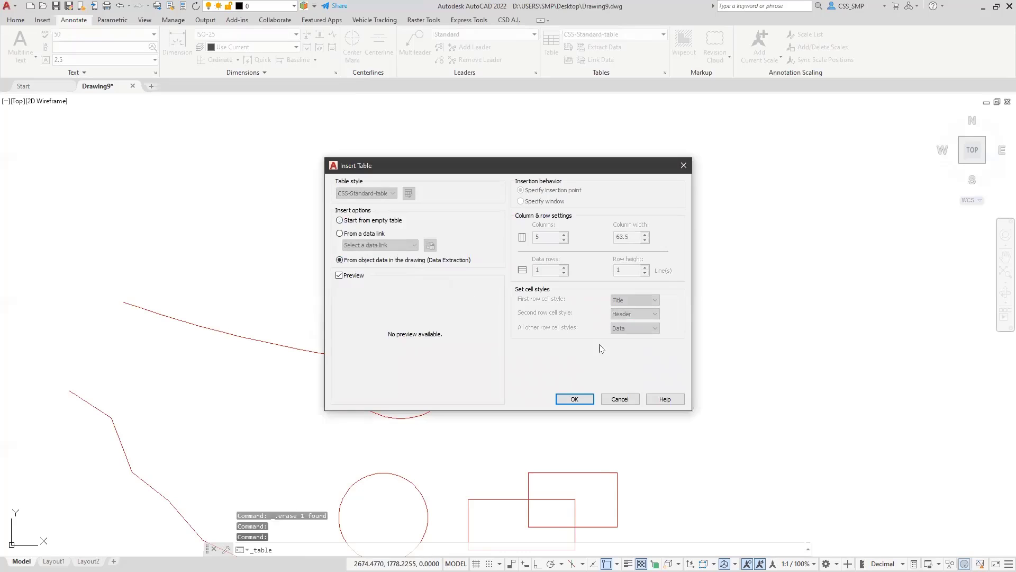
left_click(572, 398)
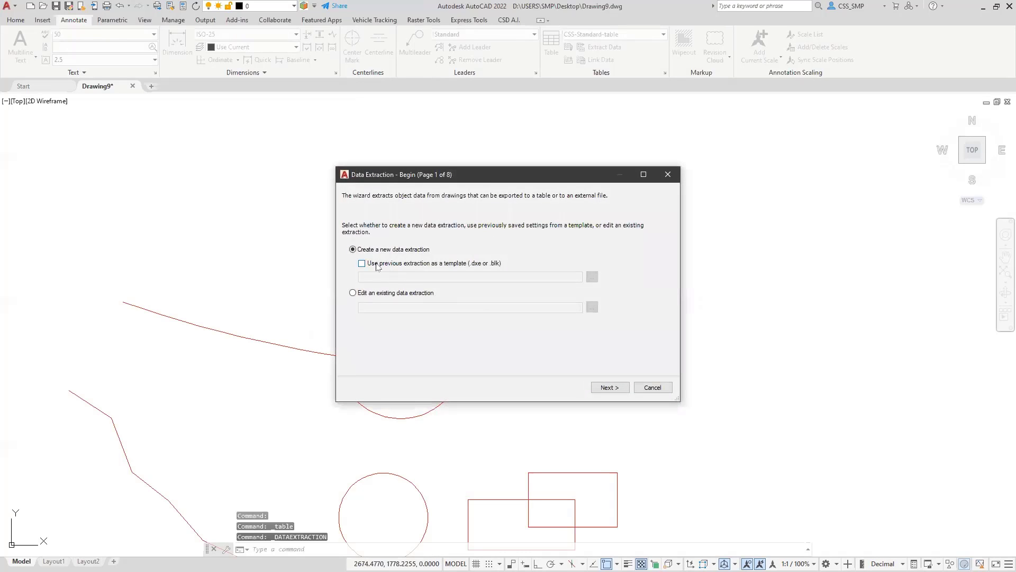
left_click(377, 264)
left_click(592, 277)
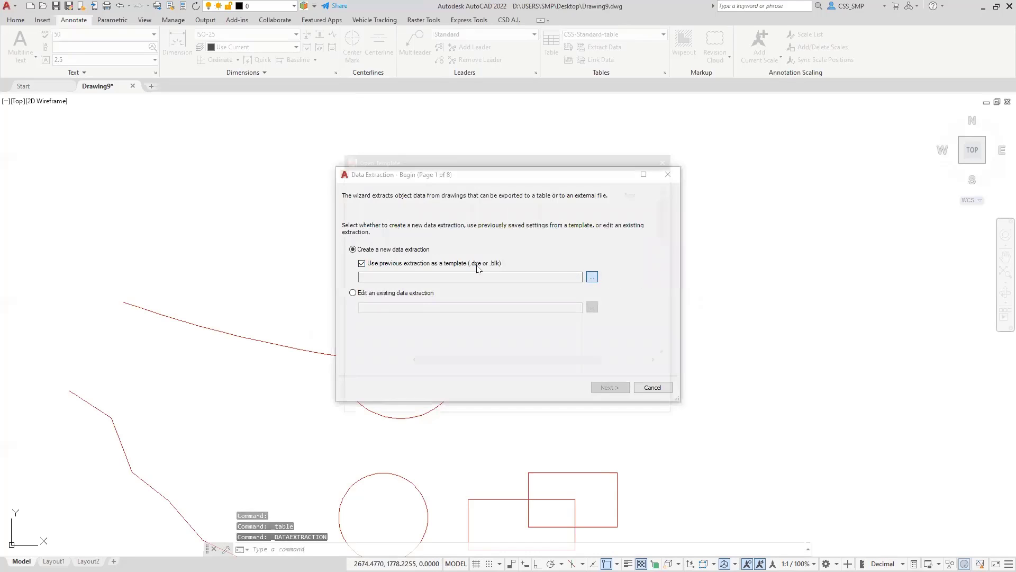
left_click(371, 263)
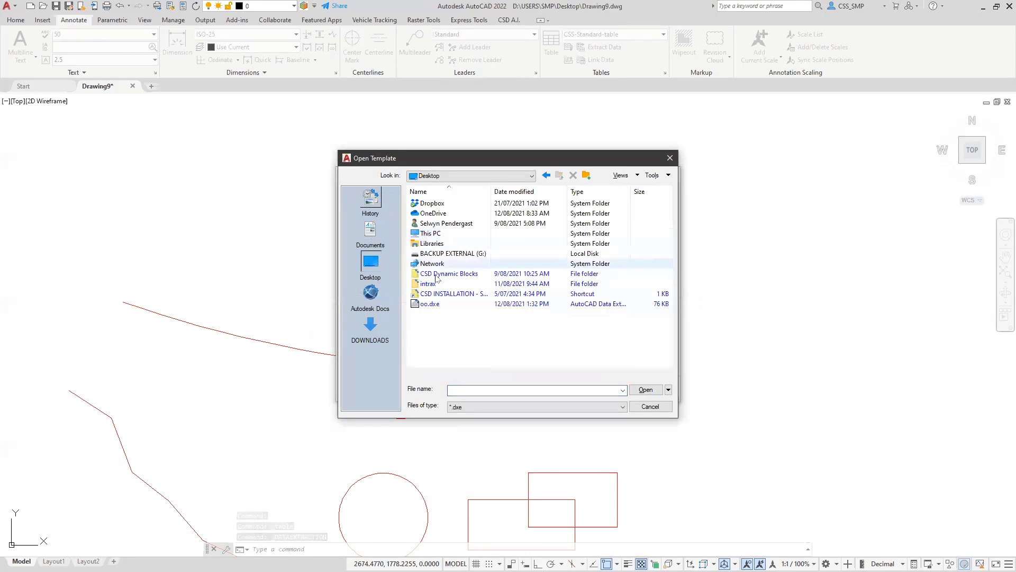
left_click(430, 304)
double_click(419, 303)
left_click(609, 387)
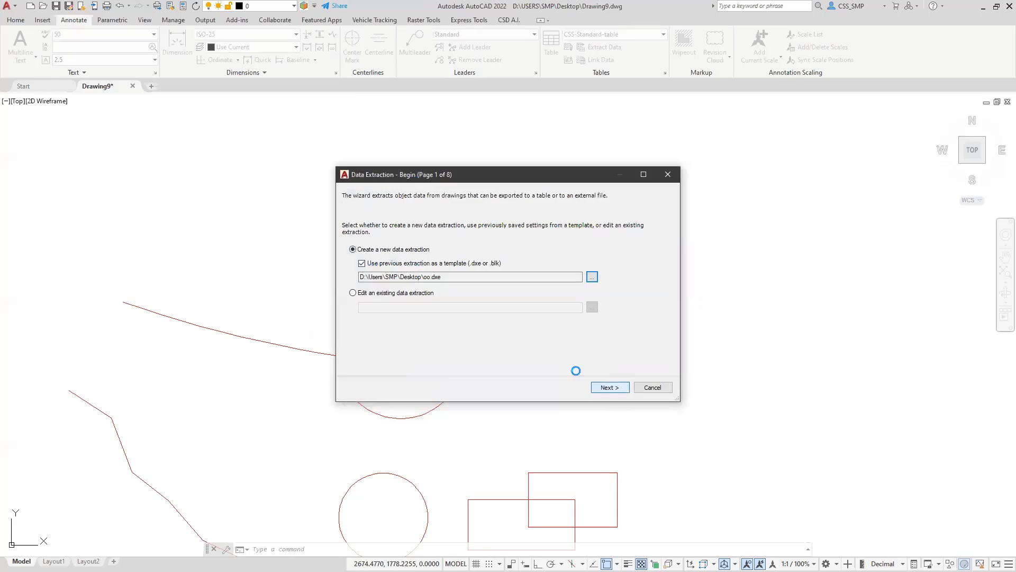
- Save the extraction over oo.dxe, keep the default source, objects and properties up to the output options, and cancel the extraction
left_click(430, 223)
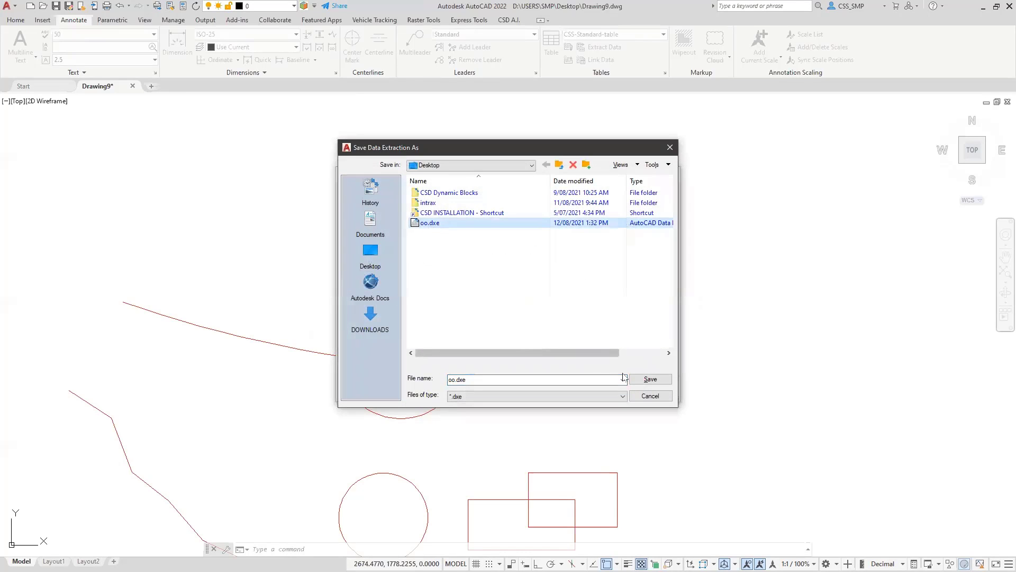
left_click(650, 379)
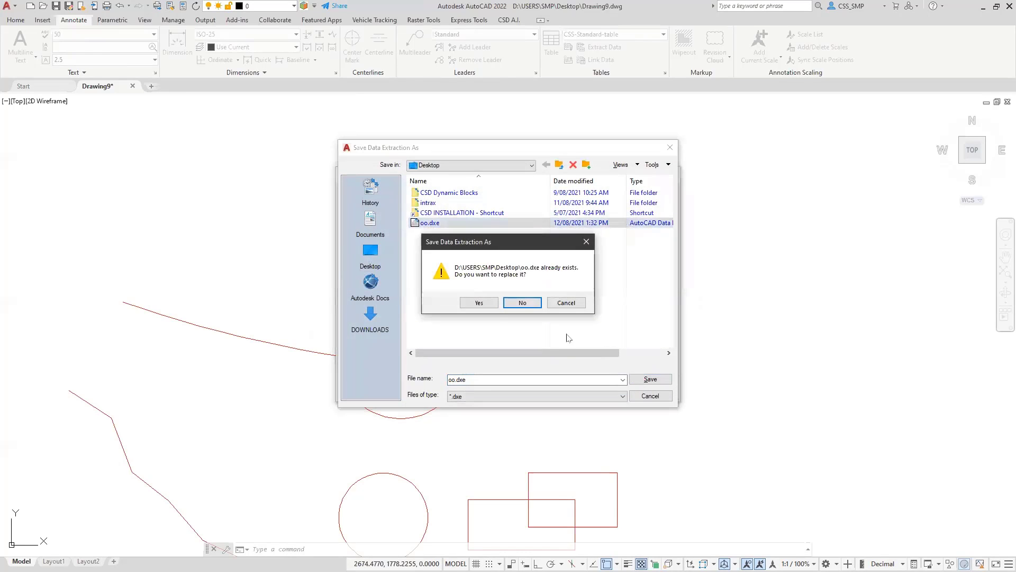
left_click(466, 304)
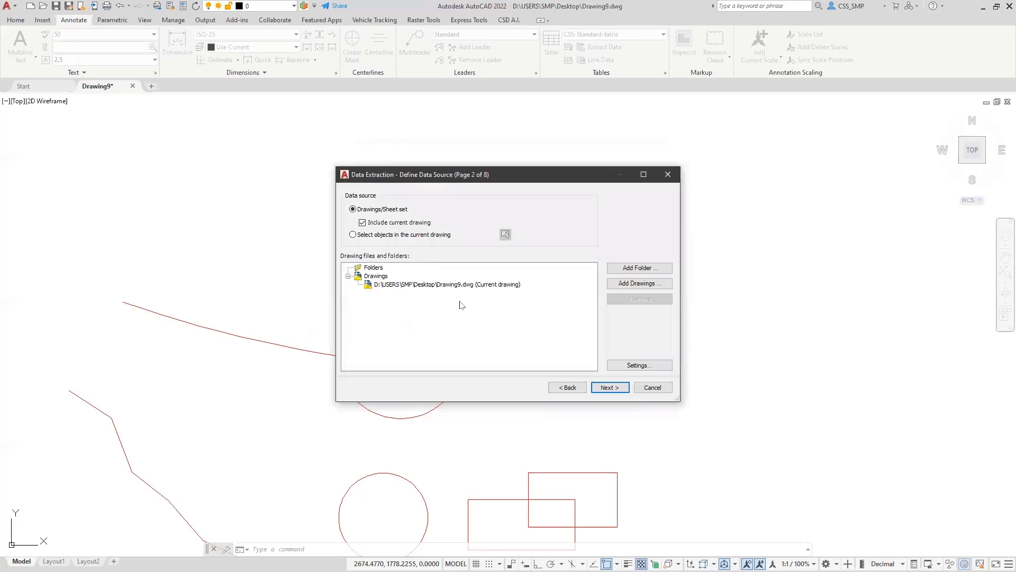
left_click(607, 388)
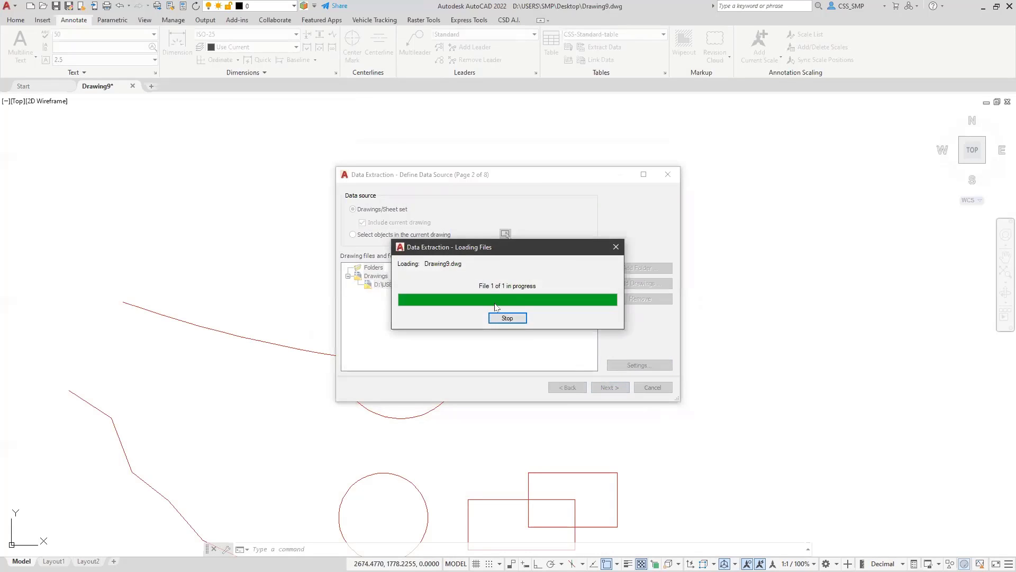
left_click(601, 392)
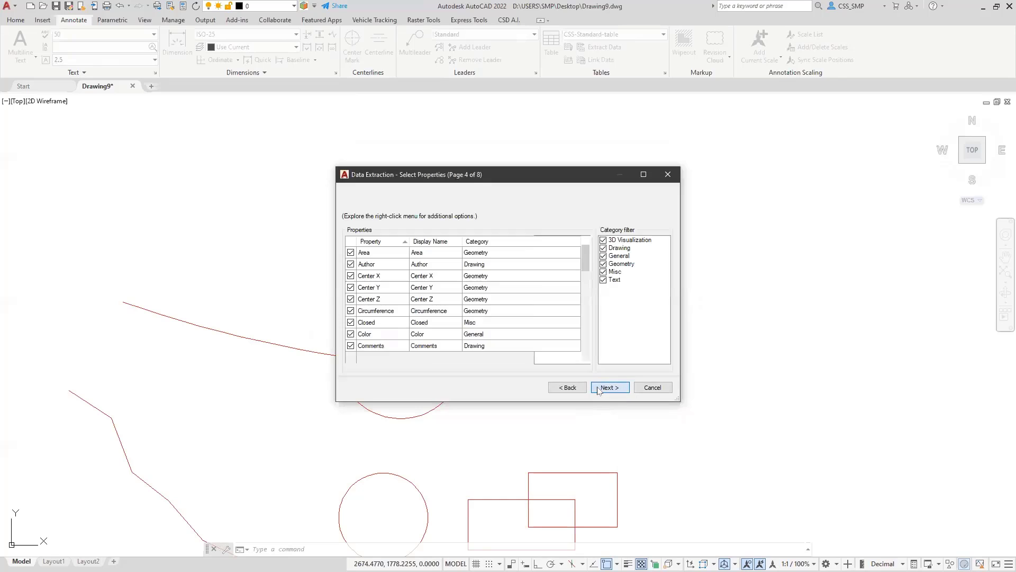
left_click(605, 389)
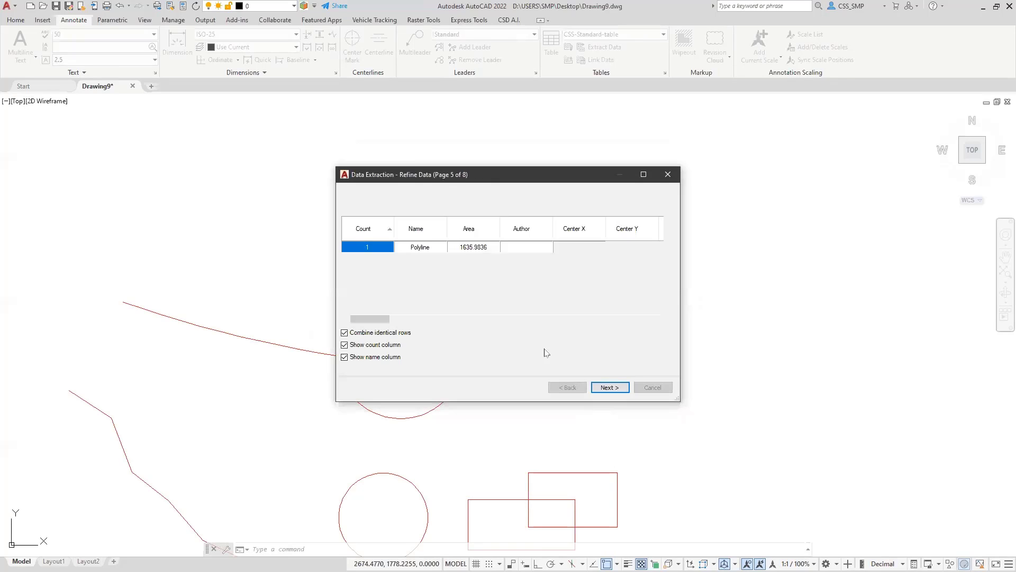
left_click(608, 387)
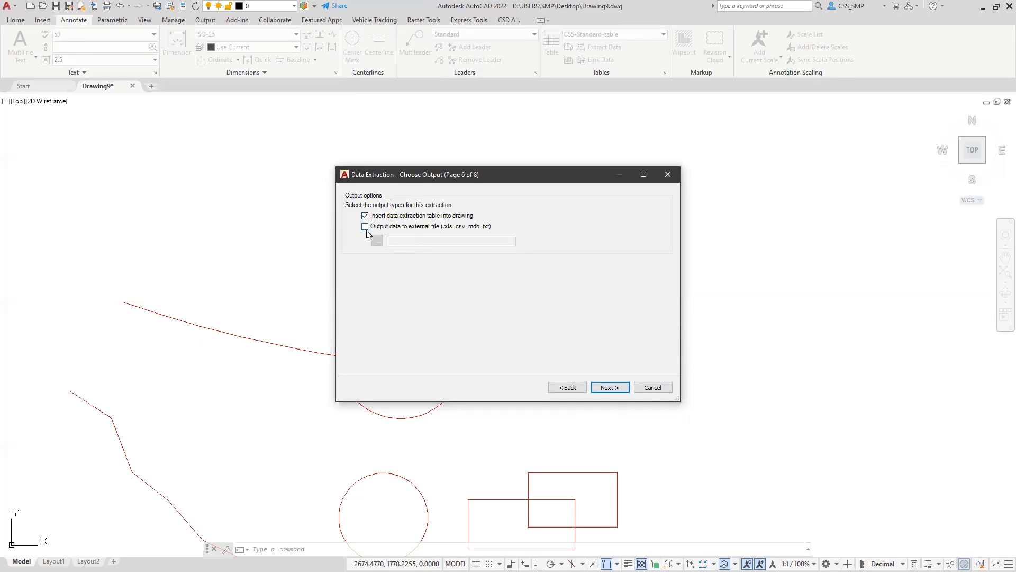
left_click(652, 387)
left_click(533, 292)
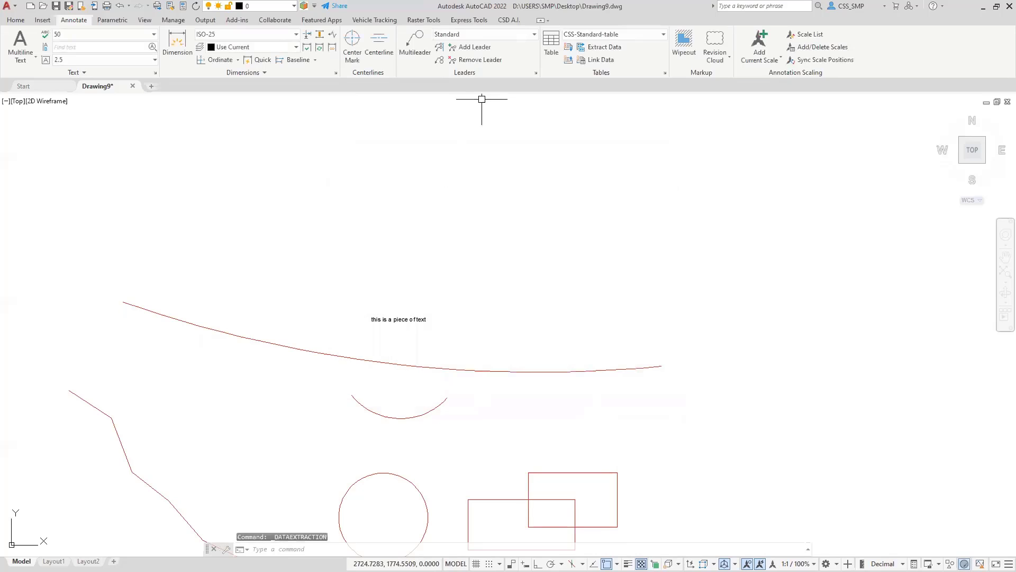
- Insert an empty CSS-Standard-table table with 5 columns and 1 data row in the space above the long arc's end
left_click(550, 47)
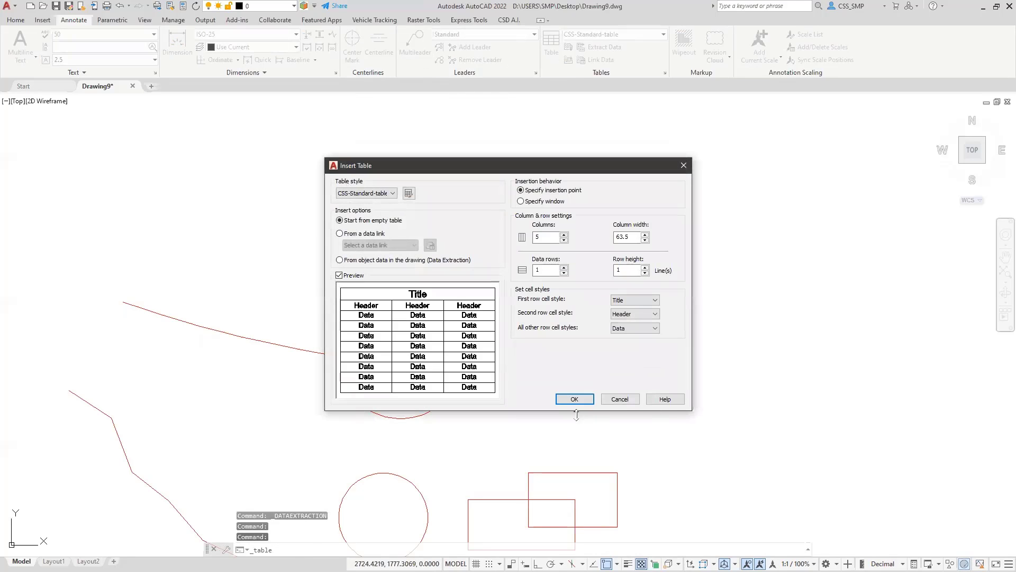
left_click(574, 399)
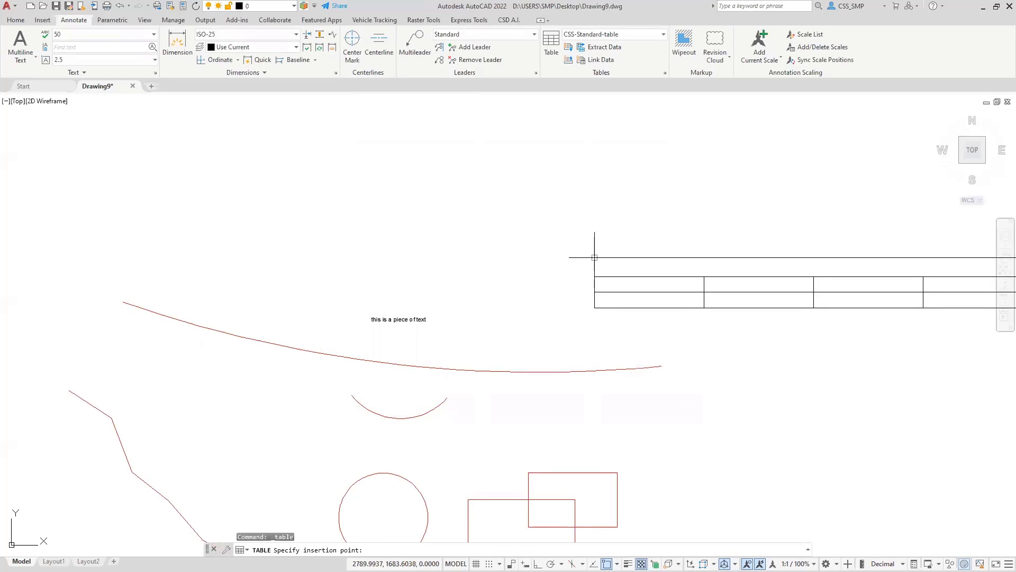
left_click(595, 258)
- Fill the table with sfsfsdf as the title, sdfsdf in the first header cell and sdf in the first data cell
type("sf")
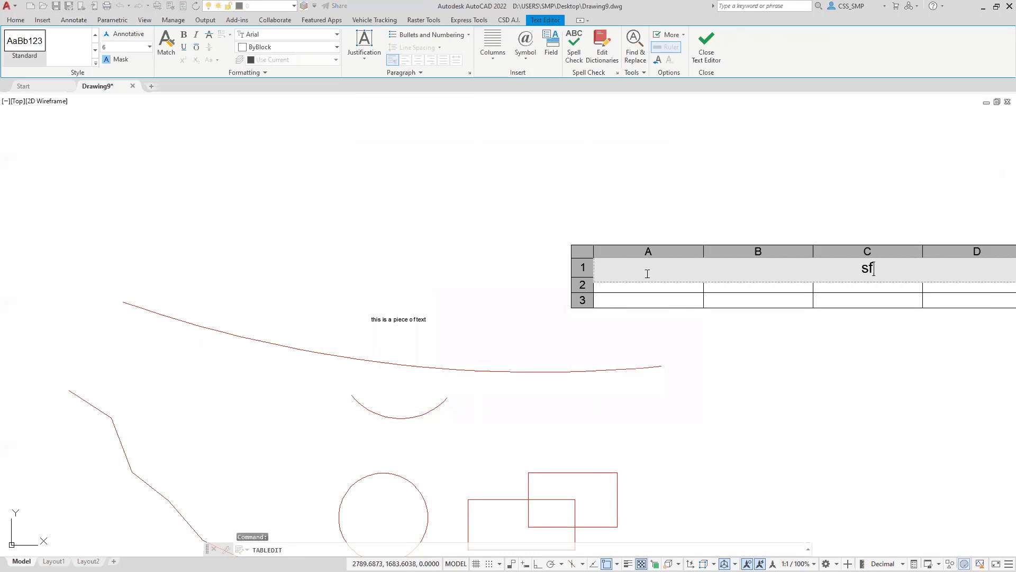
type("sfsdf")
key("Return")
type("sdfsdf")
key("Return")
type("sdf")
key("Escape")
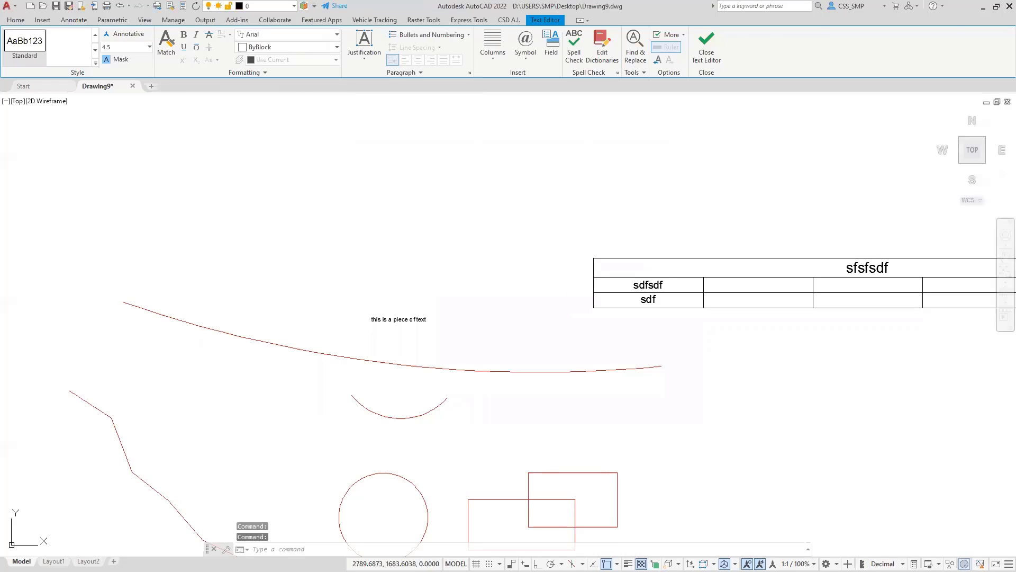
type("sdf")
key("Return")
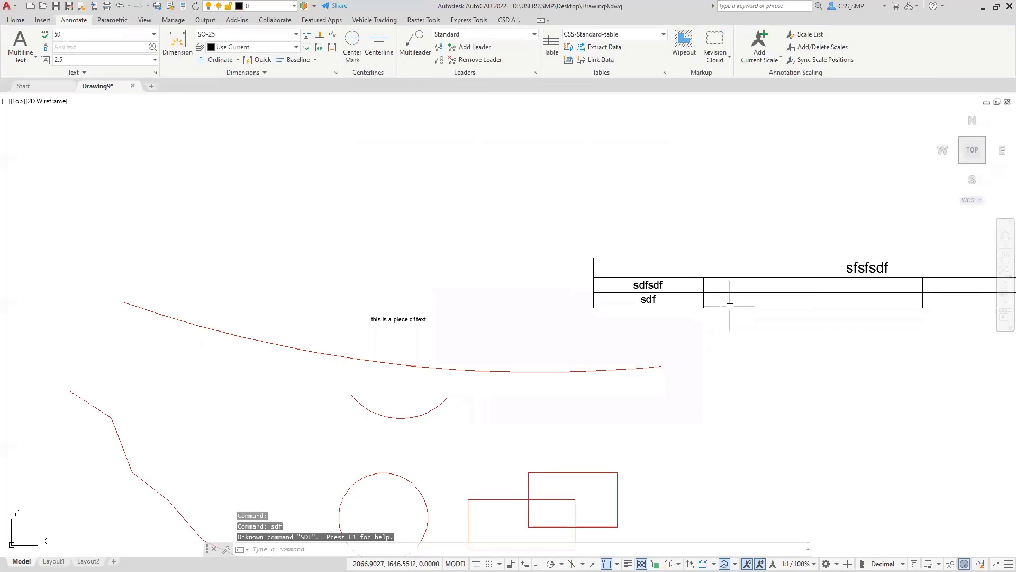
- Delete the five-column sample table from the drawing
middle_click_drag(730, 307, 521, 315)
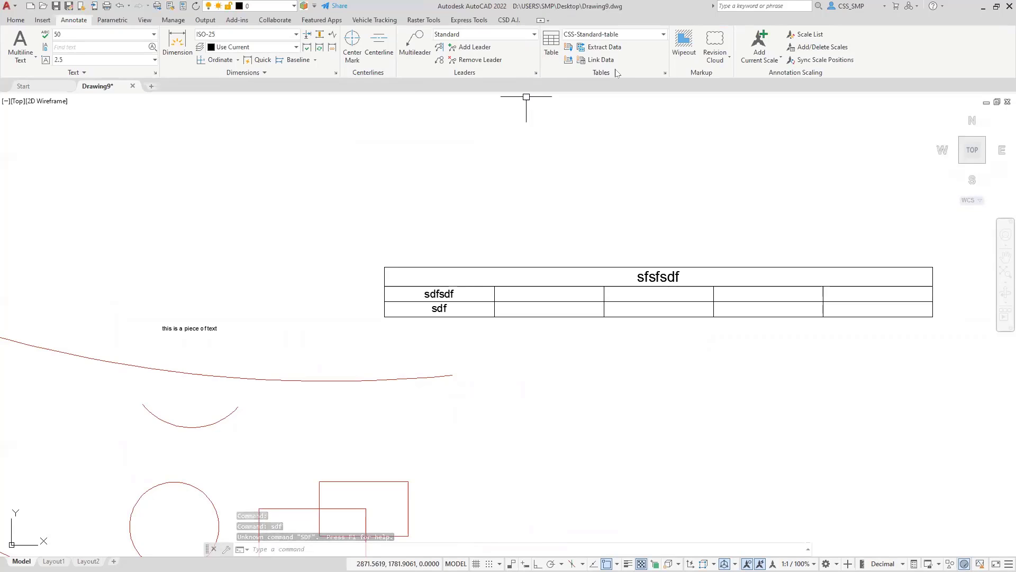
left_click(595, 264)
key("Delete")
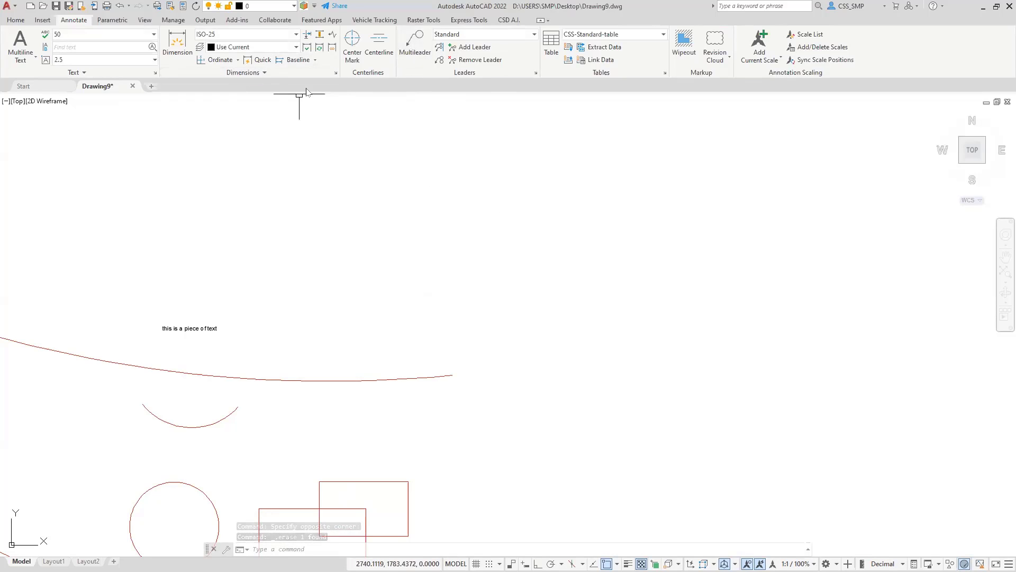
left_click(237, 60)
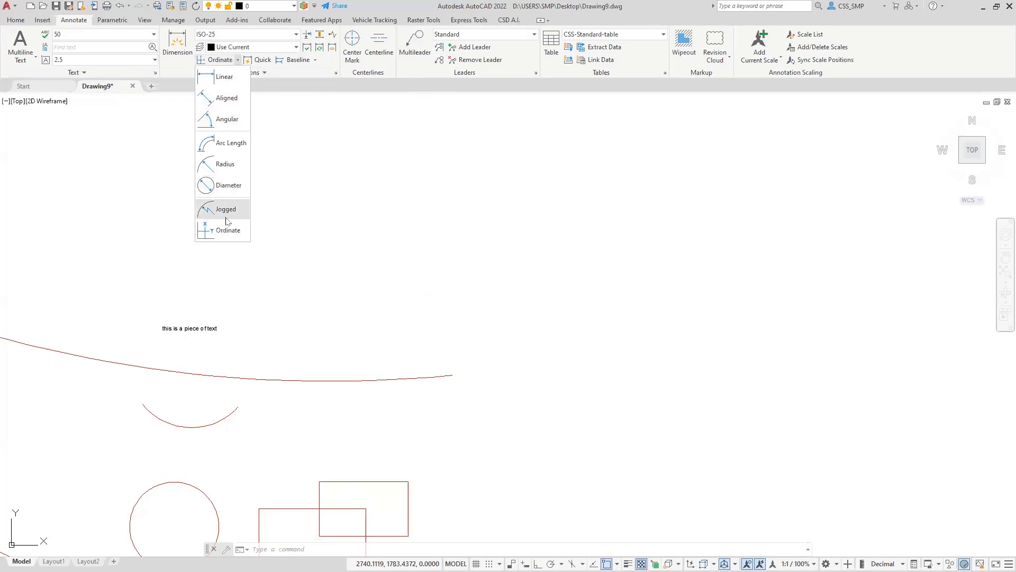
left_click(281, 135)
left_click(250, 72)
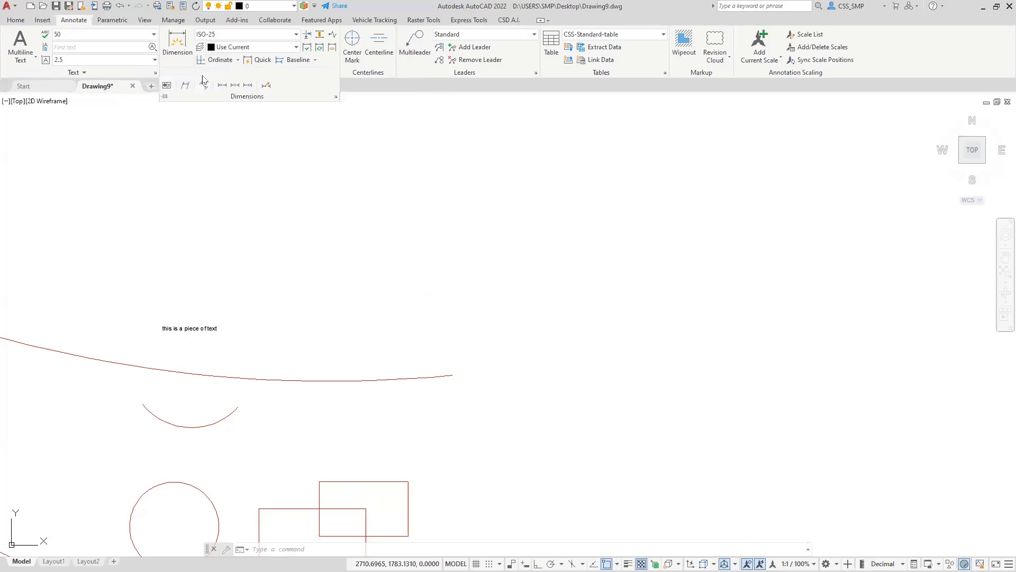
left_click(316, 154)
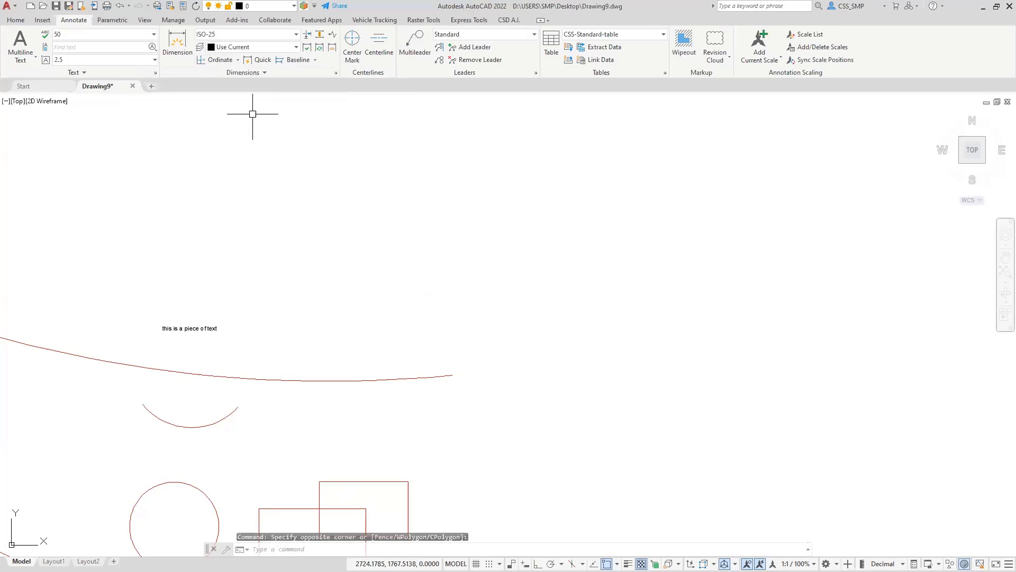
left_click(440, 99)
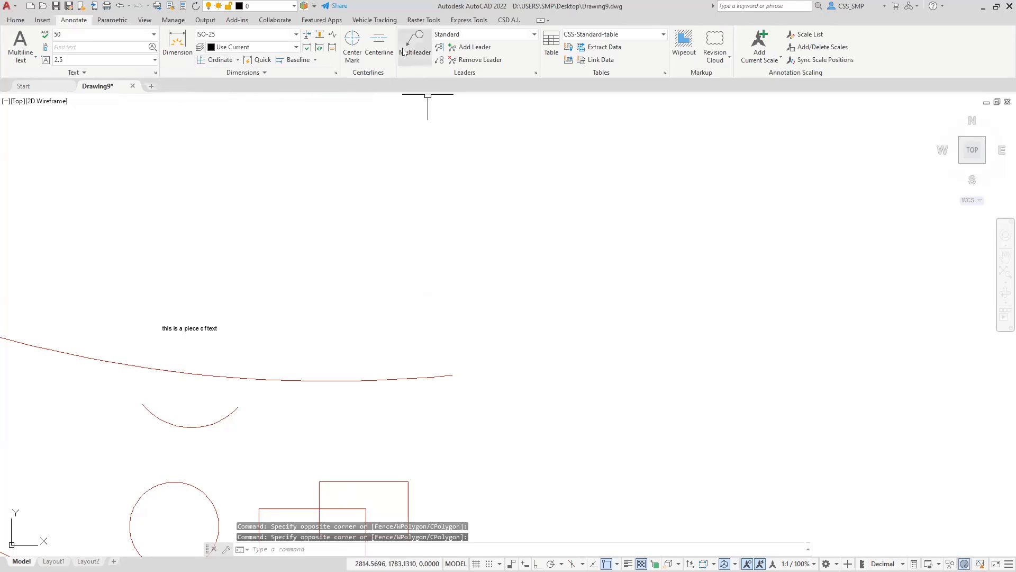
left_click(414, 52)
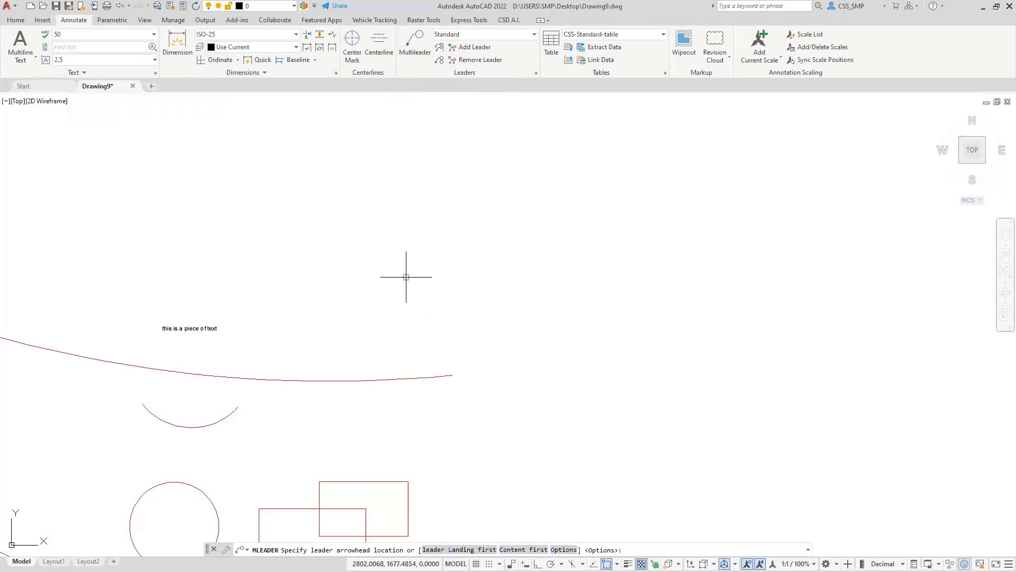
key("Return")
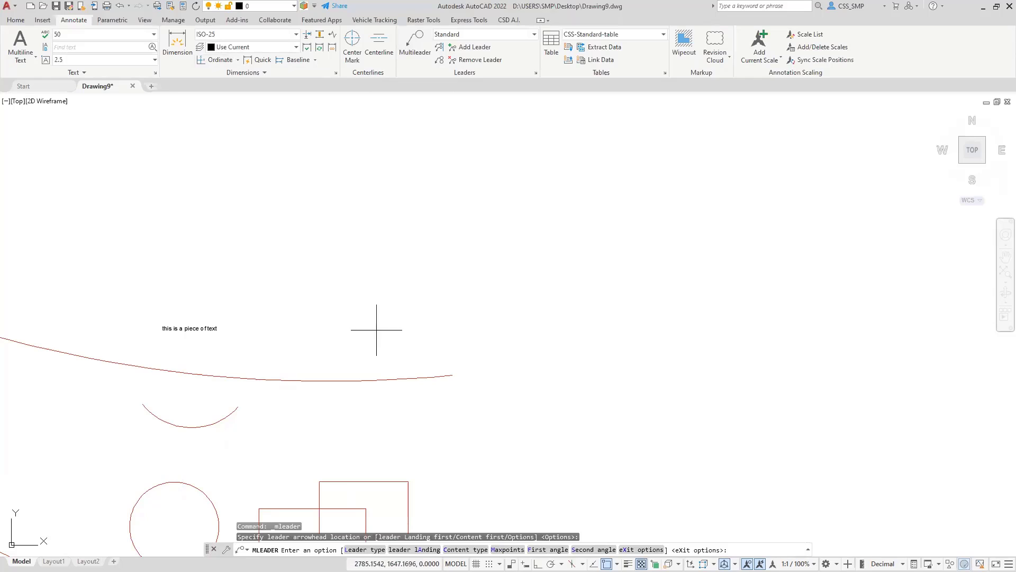
key("Return")
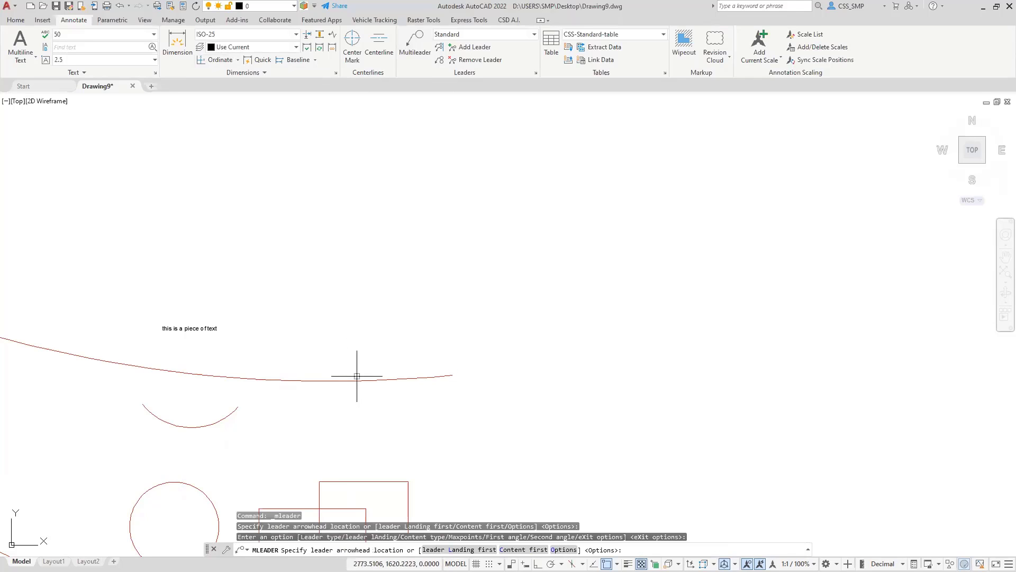
key("Escape")
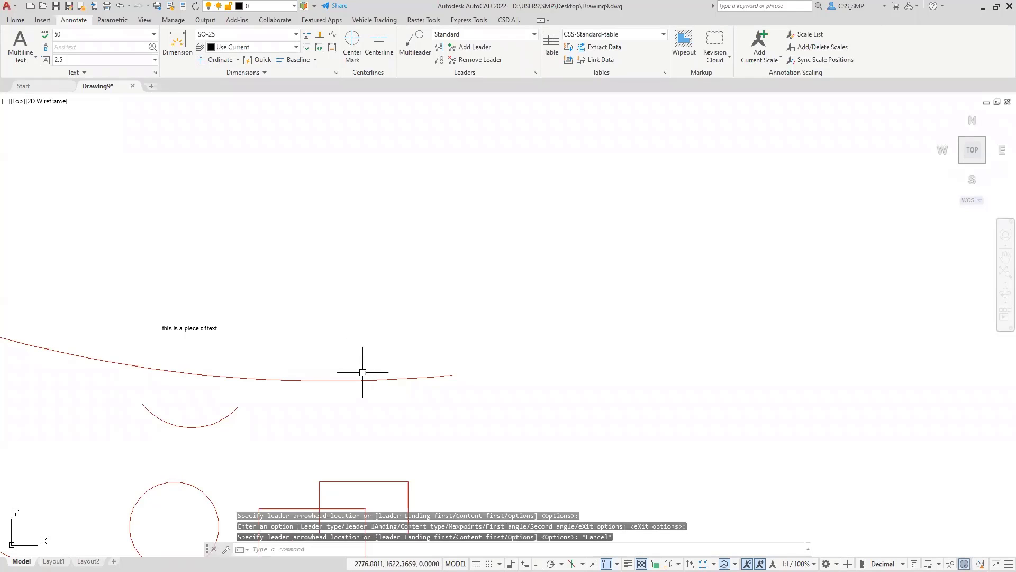
- Create a multileader style named CSS-sTANDARD-ml starting from Standard, and enlarge its settings dialog
left_click(537, 75)
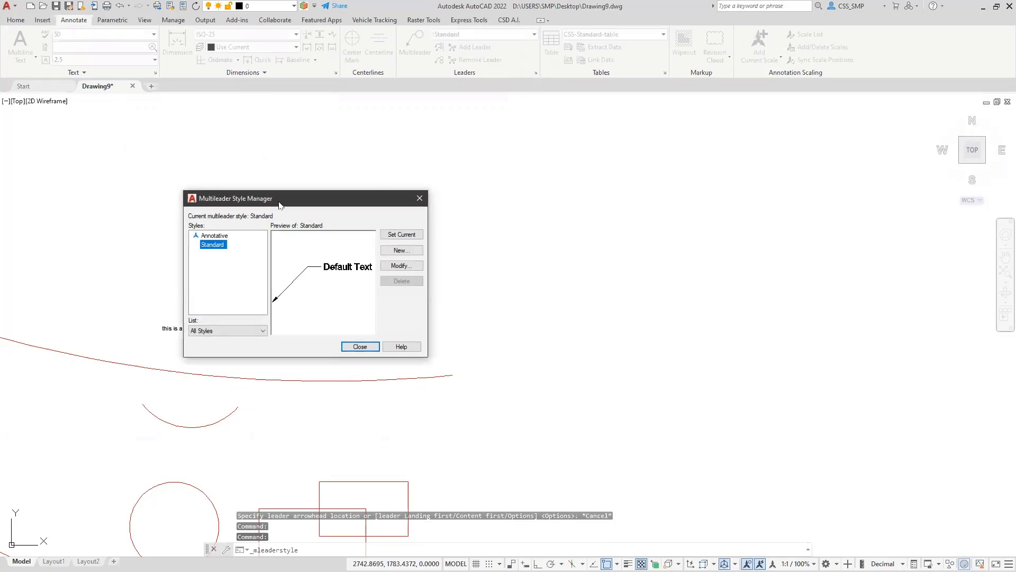
left_click_drag(280, 206, 483, 204)
left_click(591, 255)
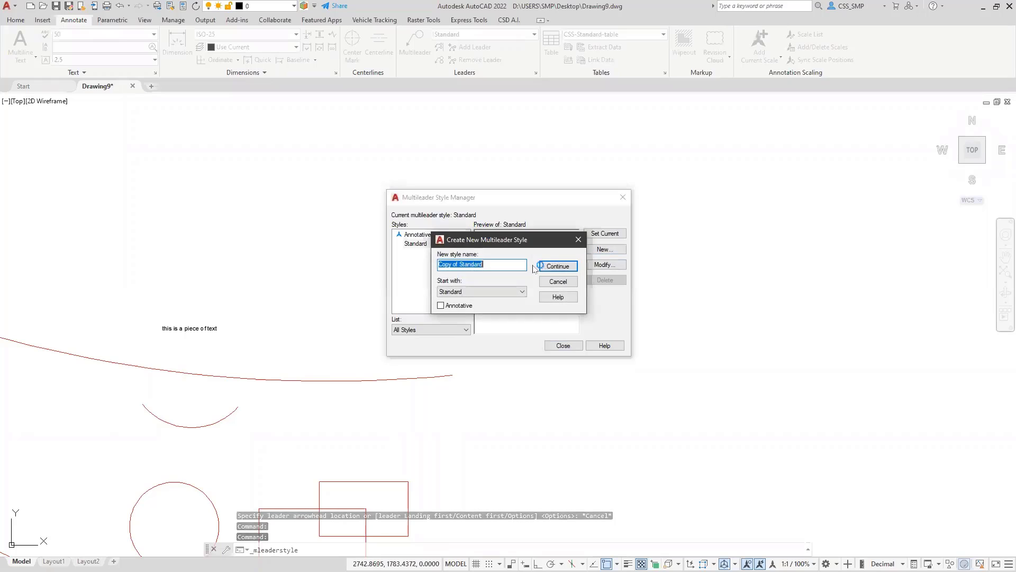
type("SS")
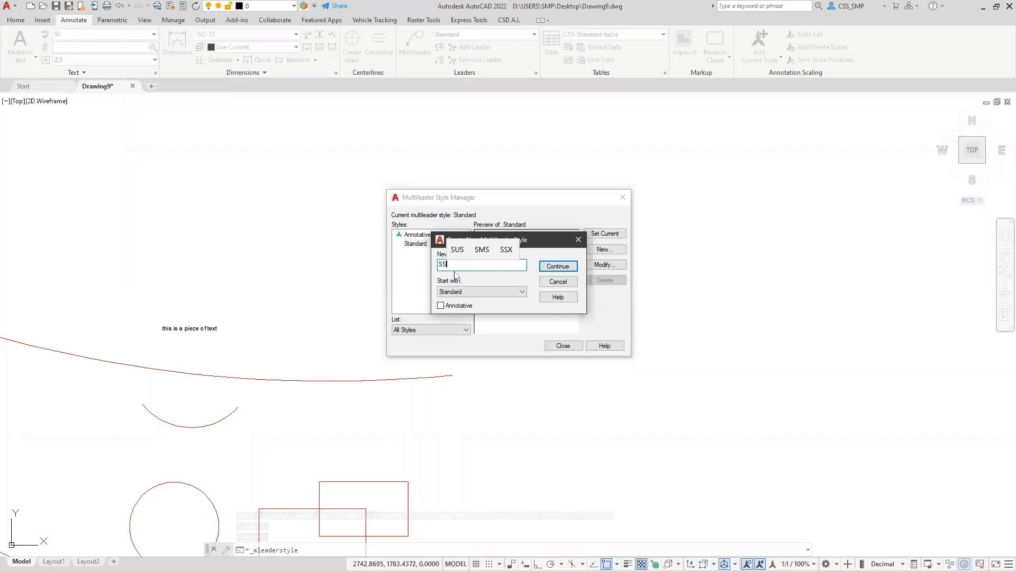
type("S-")
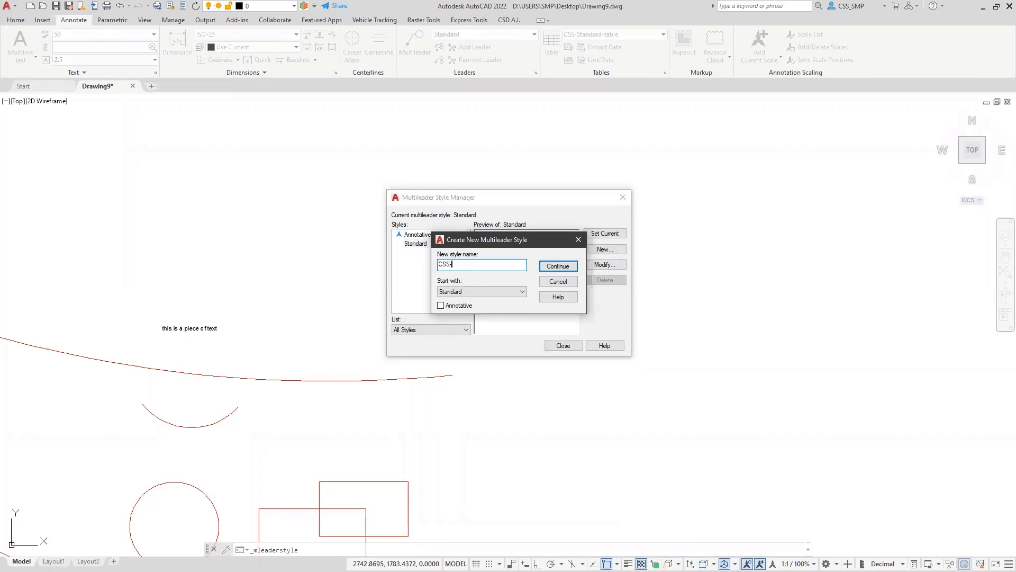
type("sTANDAR")
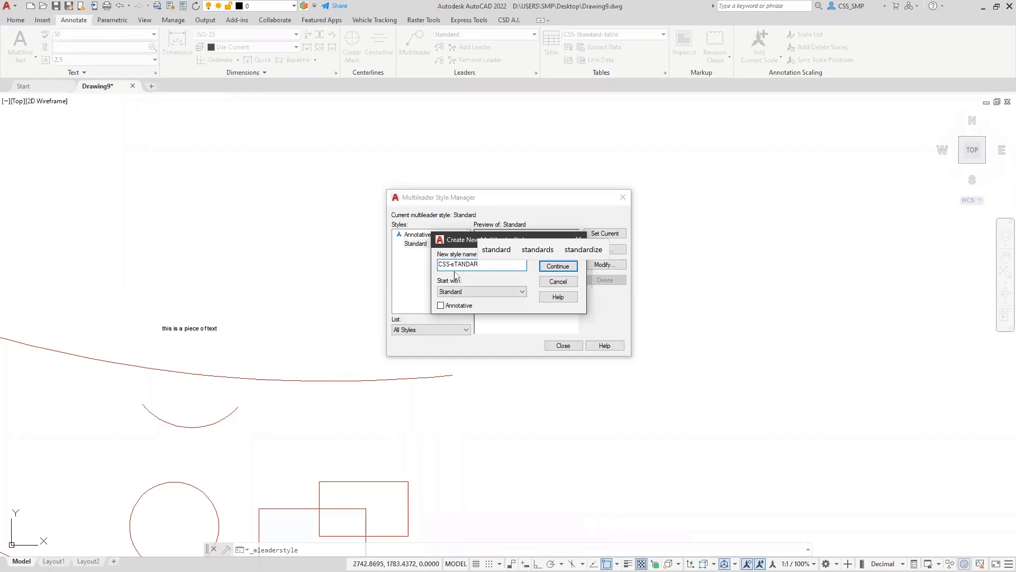
type("D-ml")
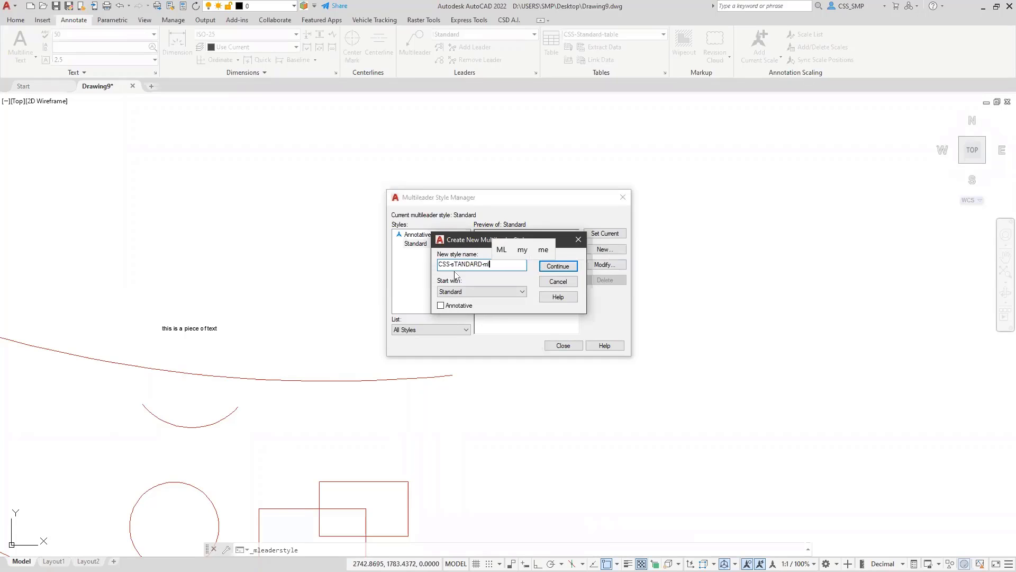
left_click(542, 270)
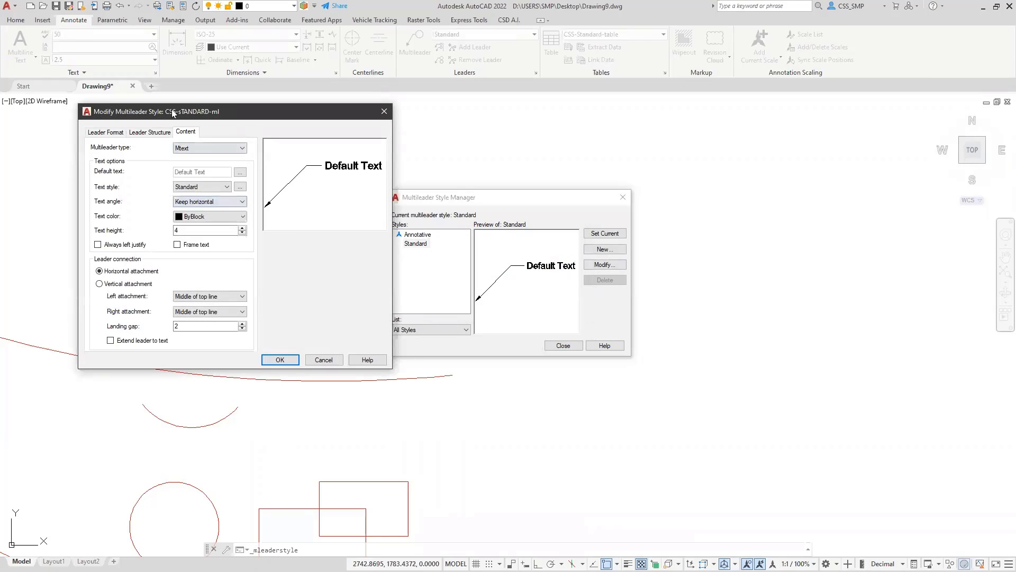
left_click_drag(184, 112, 570, 122)
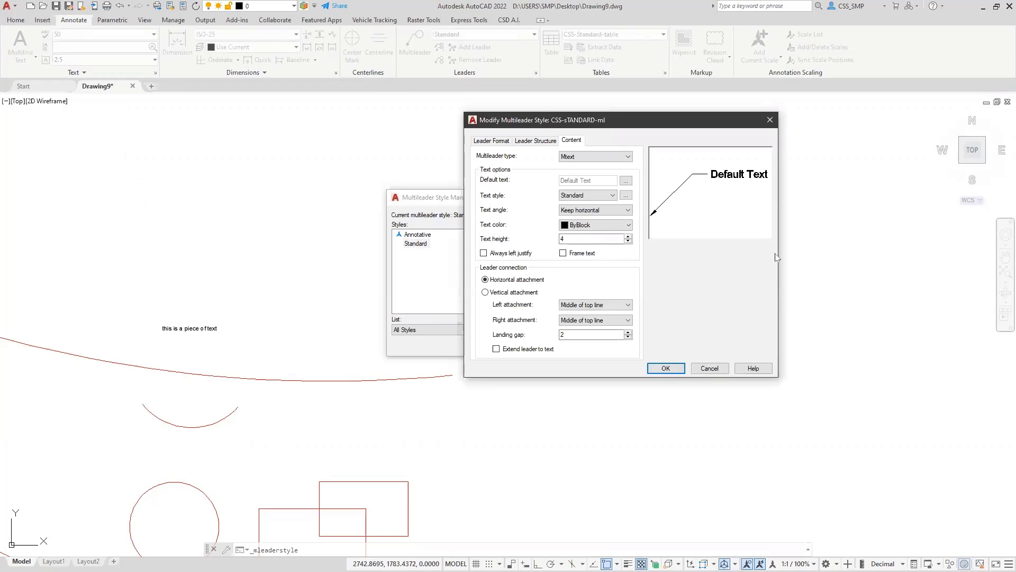
left_click_drag(777, 259, 941, 261)
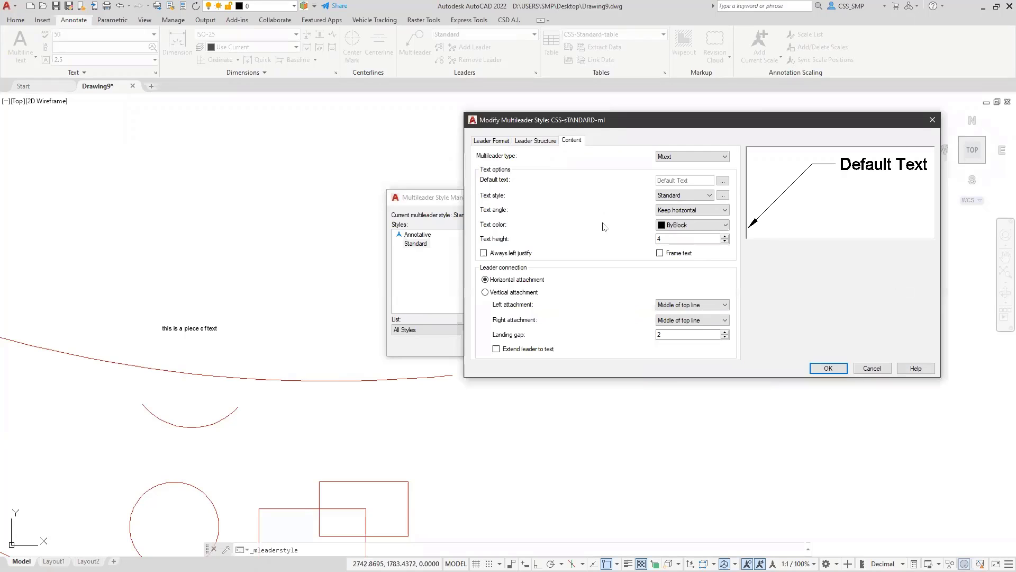
- Try the Spline and None leader types in the leader format and return the type to Straight
left_click(480, 142)
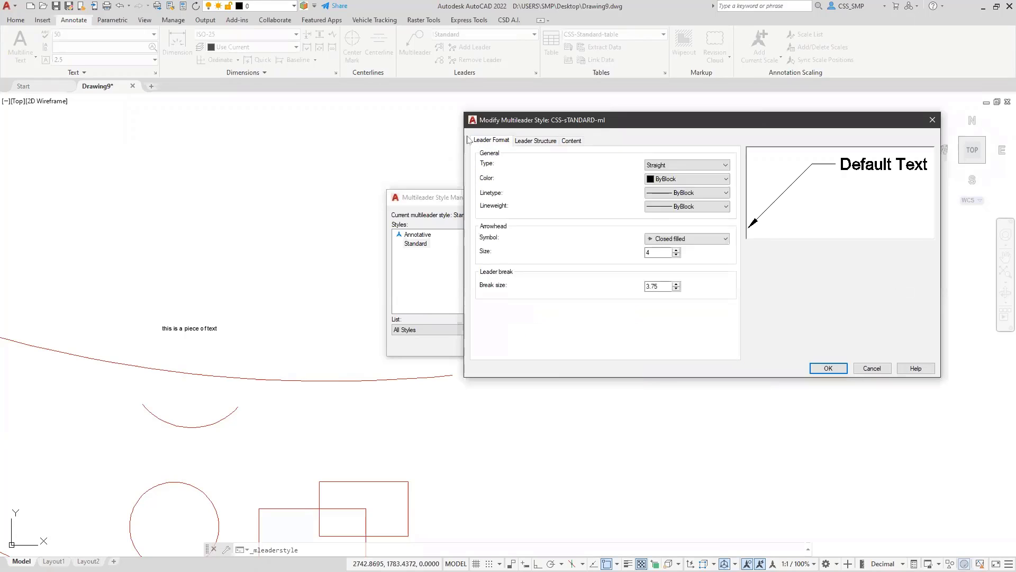
left_click(726, 165)
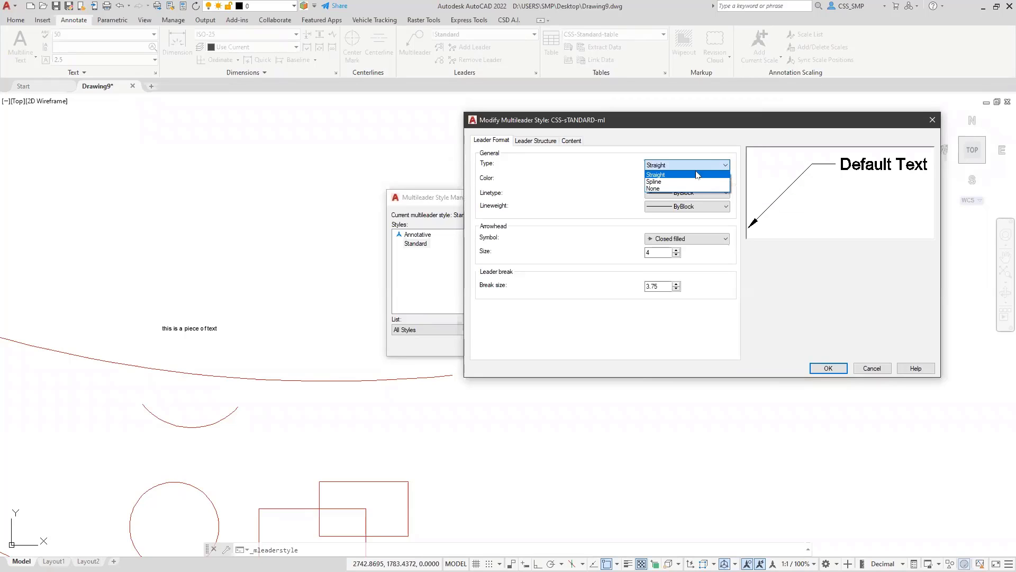
left_click(668, 182)
left_click(657, 165)
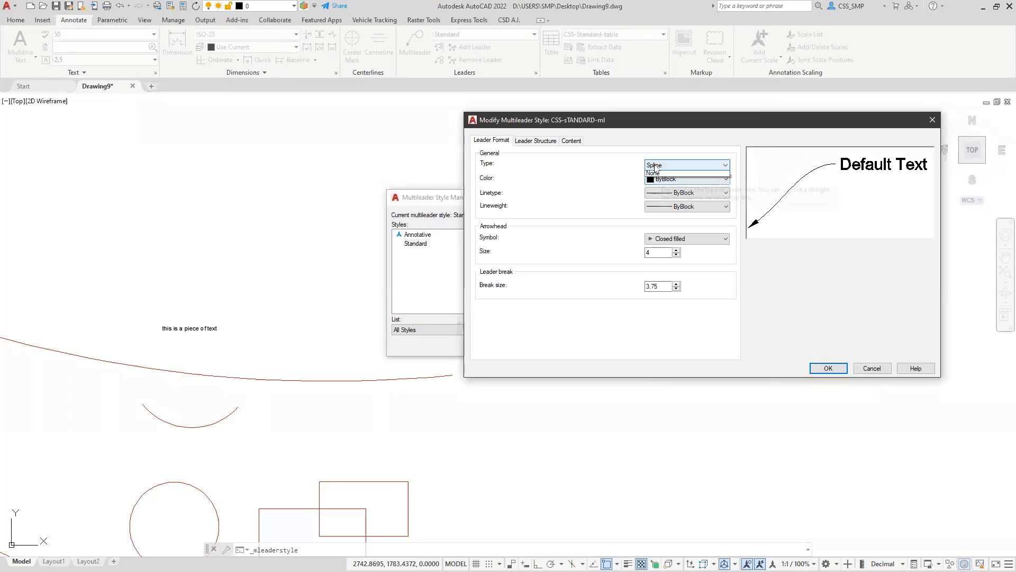
left_click(662, 189)
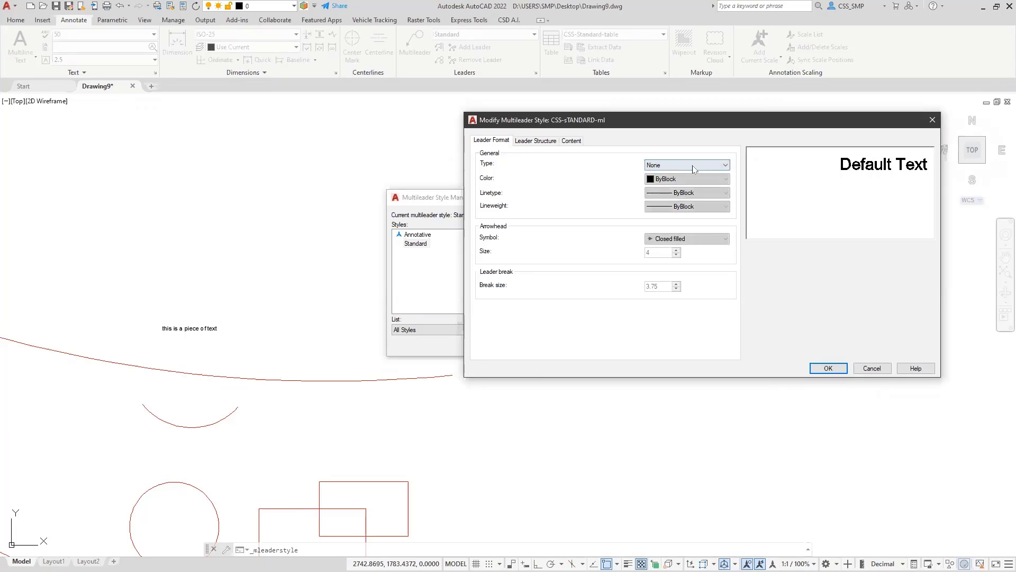
left_click(668, 166)
left_click(672, 175)
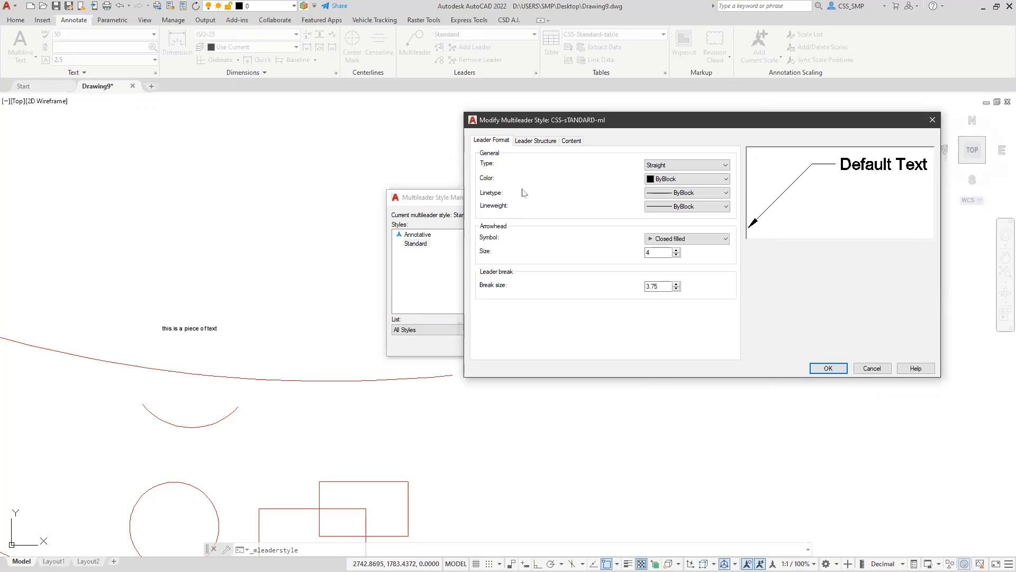
- Examine the available leader lineweights and arrowhead symbols, including the user arrow option, keeping ByBlock and Closed filled
left_click(726, 209)
left_click(726, 209)
left_click_drag(614, 122, 537, 112)
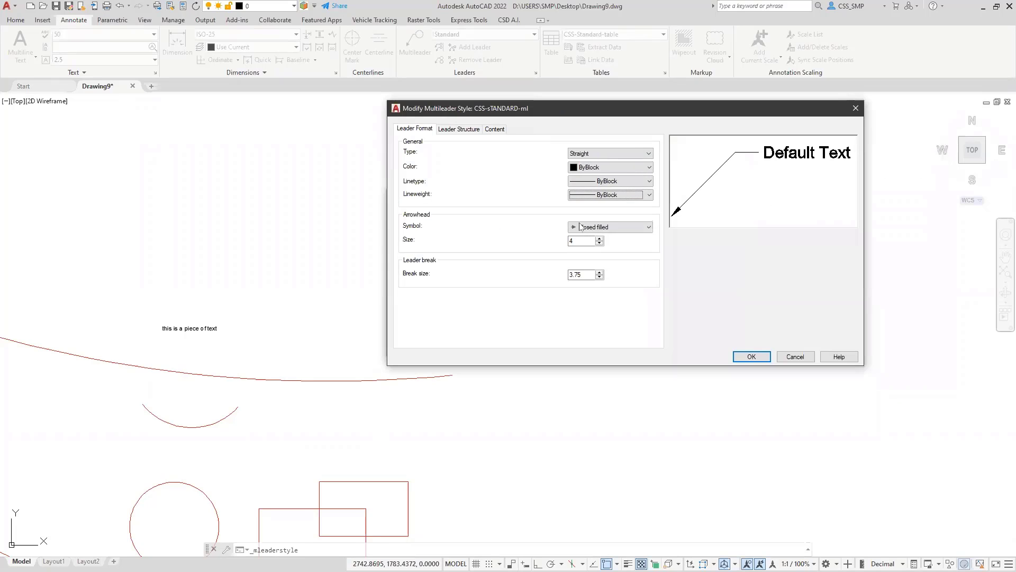
left_click(649, 227)
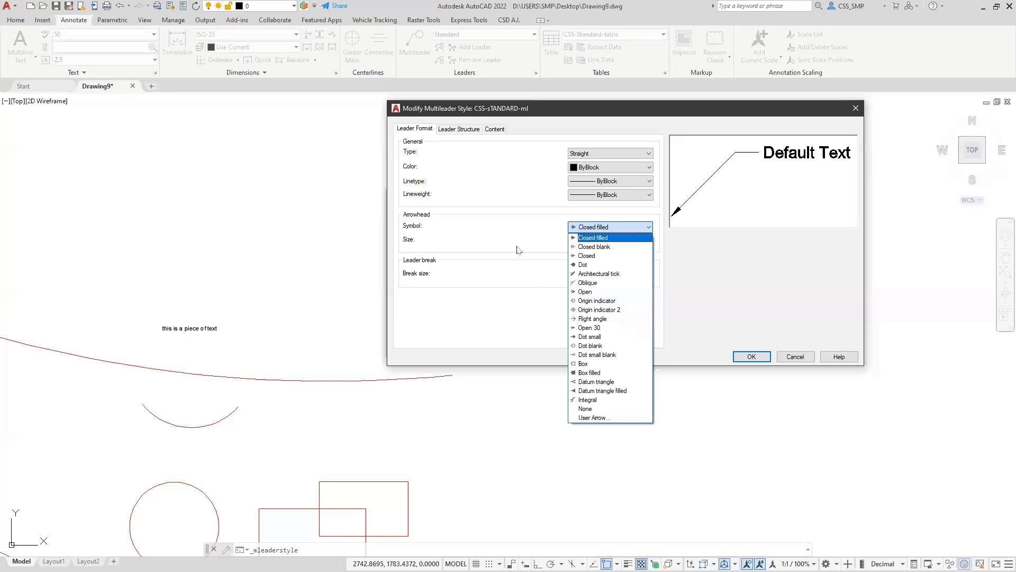
left_click(519, 306)
left_click(610, 227)
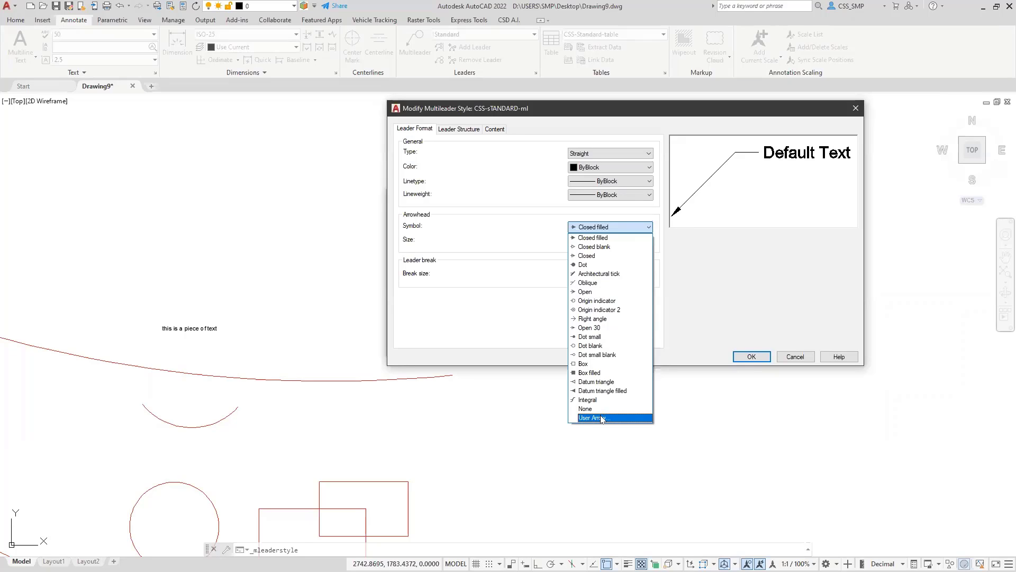
left_click(522, 228)
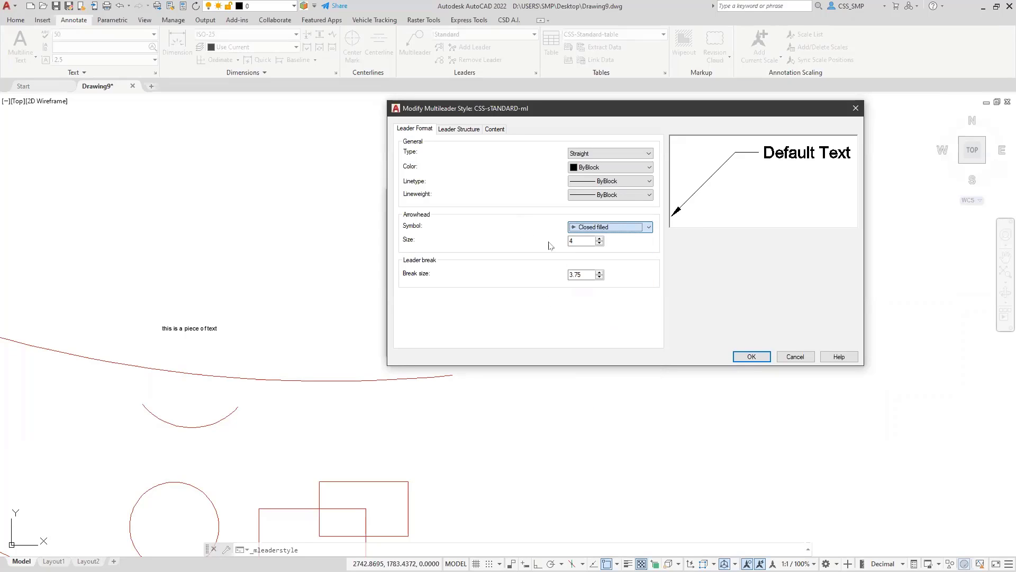
- Set the leader's arrowhead size to 2.5 and its break size to 1
double_click(583, 241)
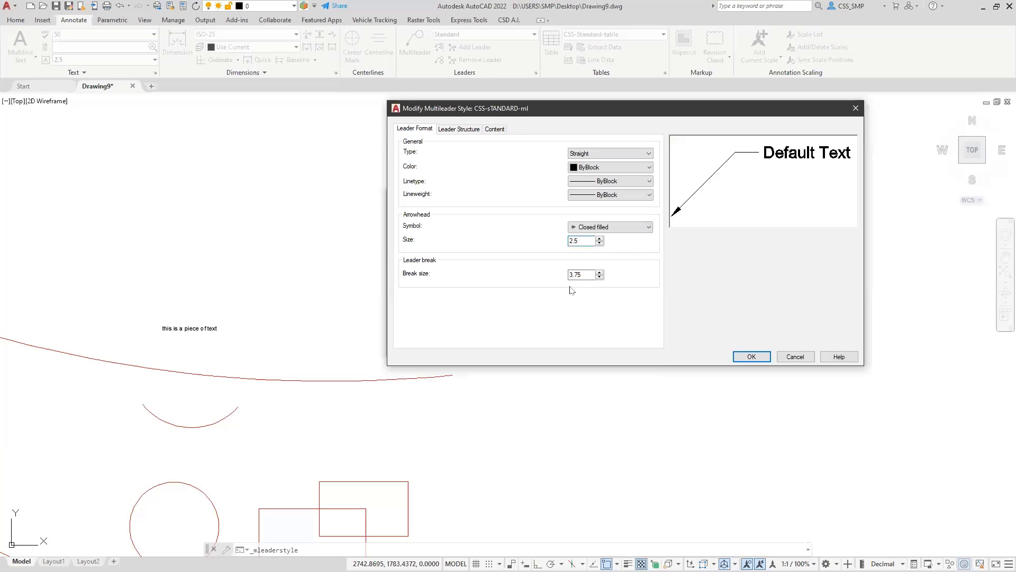
double_click(586, 276)
type("1")
- Try 3 maximum leader points and a first segment angle constraint, and restore 2 points with the angle constraint off
left_click(456, 130)
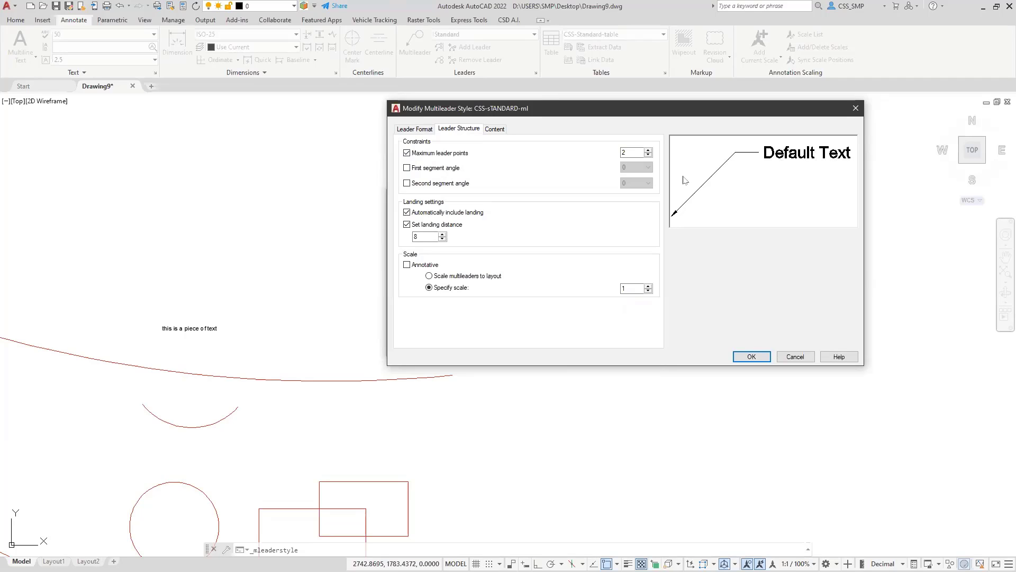
double_click(631, 153)
type("3")
left_click(422, 168)
left_click(421, 168)
double_click(633, 152)
type("2")
left_click(407, 168)
left_click(647, 168)
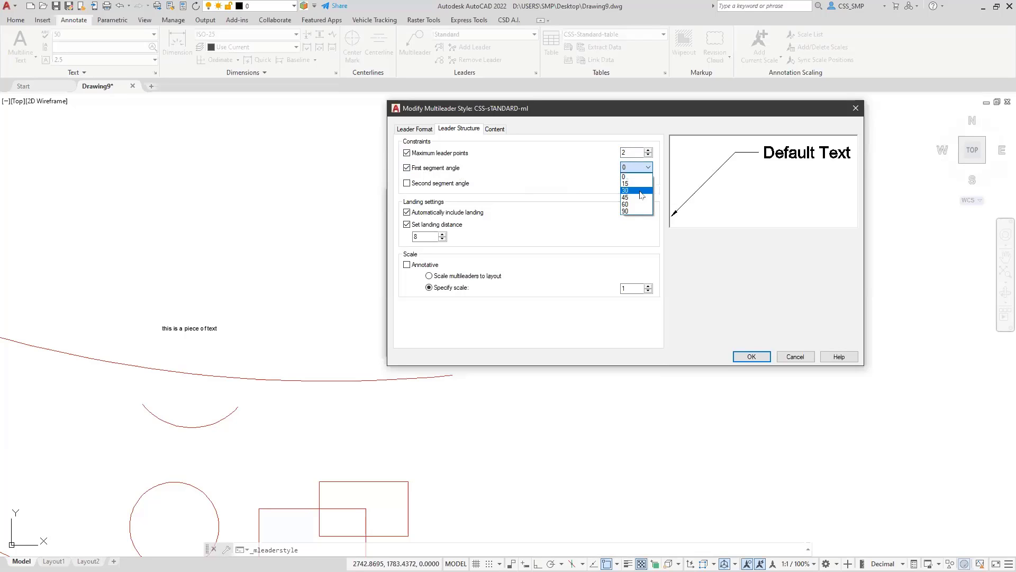
left_click(407, 170)
left_click(408, 168)
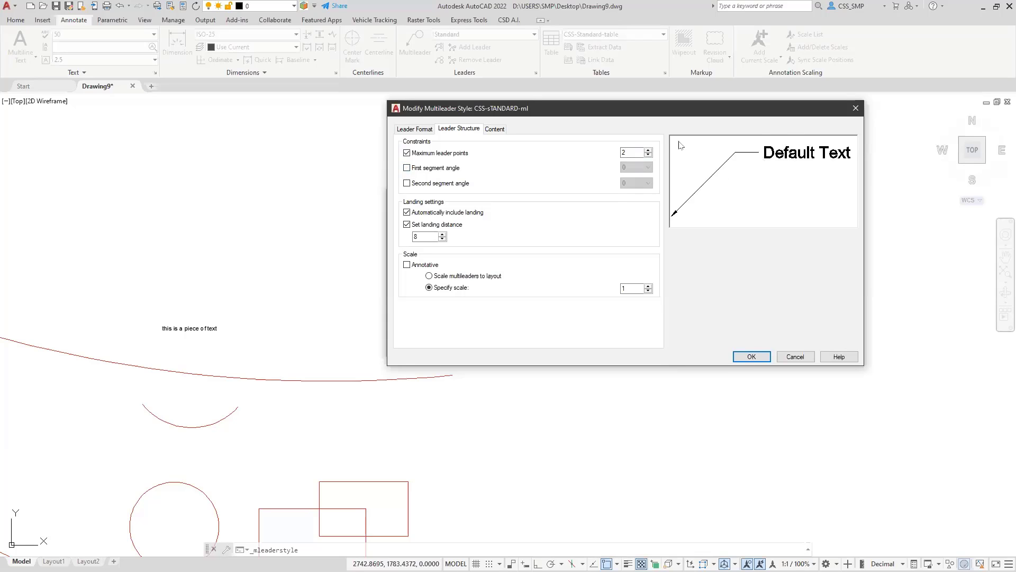
- Switch the automatic landing off and on again, try a landing distance of 1, and set it to 2
left_click(407, 213)
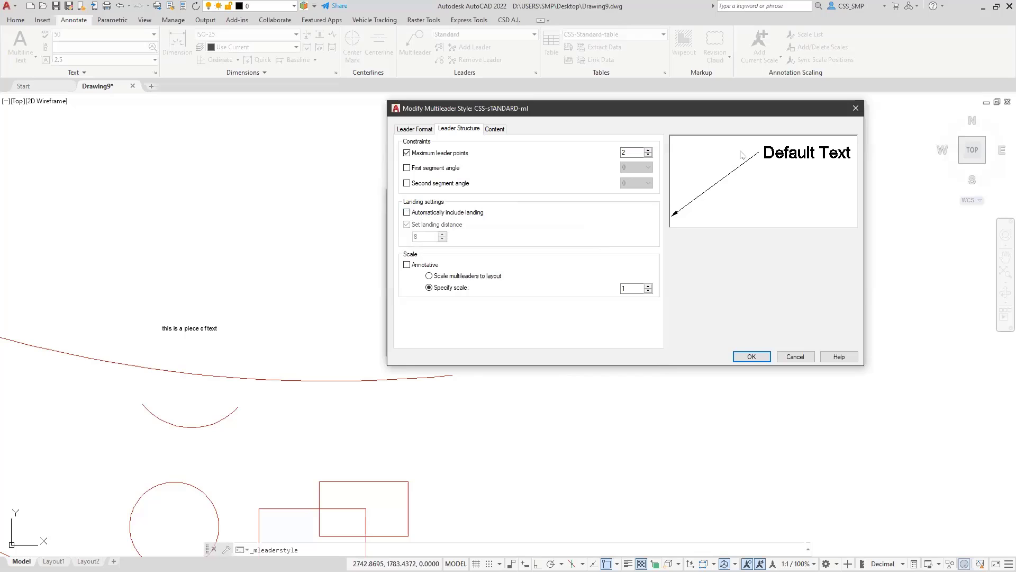
left_click(443, 214)
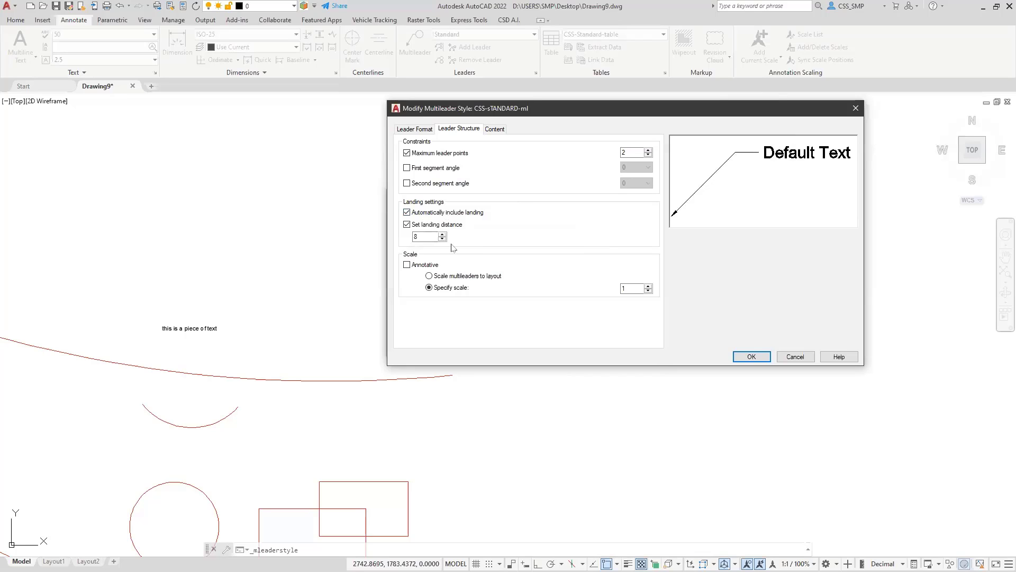
left_click_drag(430, 237, 394, 237)
type("1")
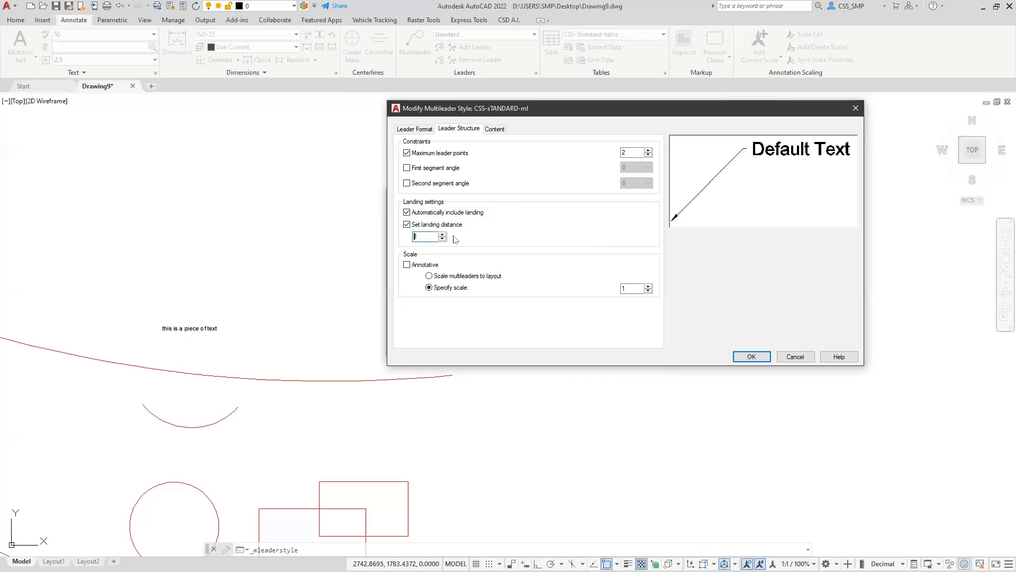
left_click_drag(435, 237, 379, 238)
type("2")
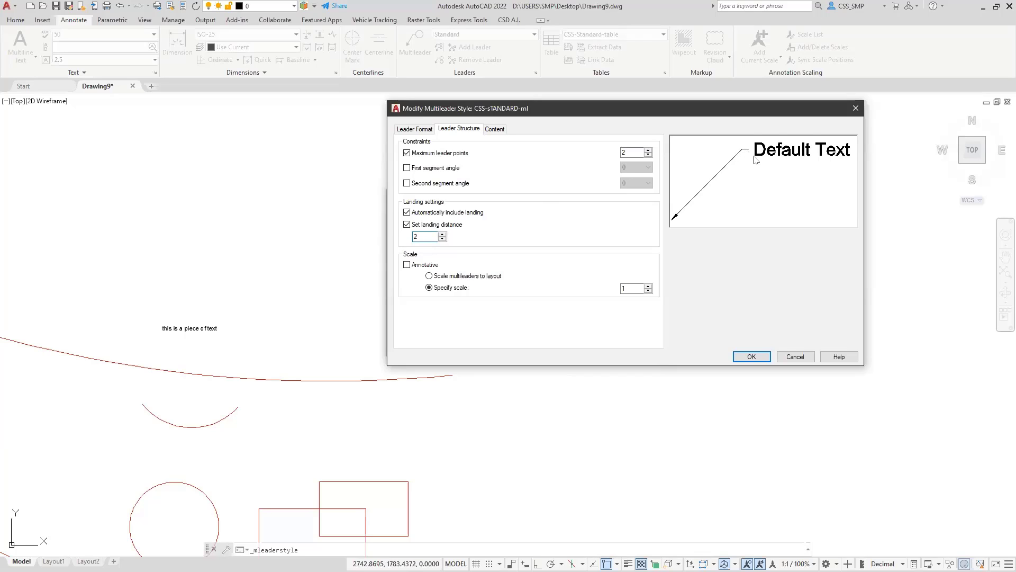
- Recheck the break size and leader structure of the multileader style, and bring up its content settings
left_click(417, 130)
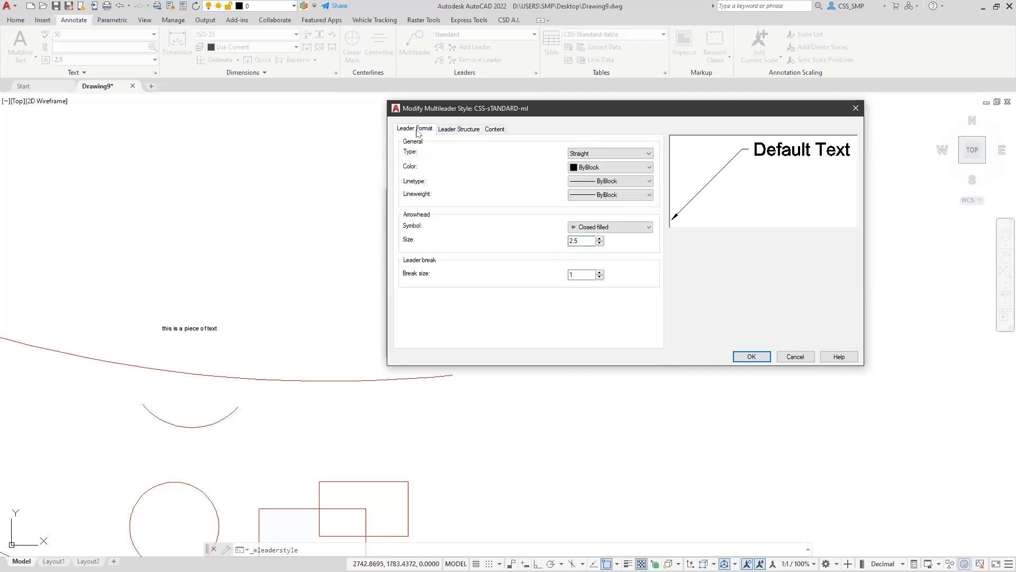
left_click(581, 273)
double_click(581, 273)
left_click(465, 130)
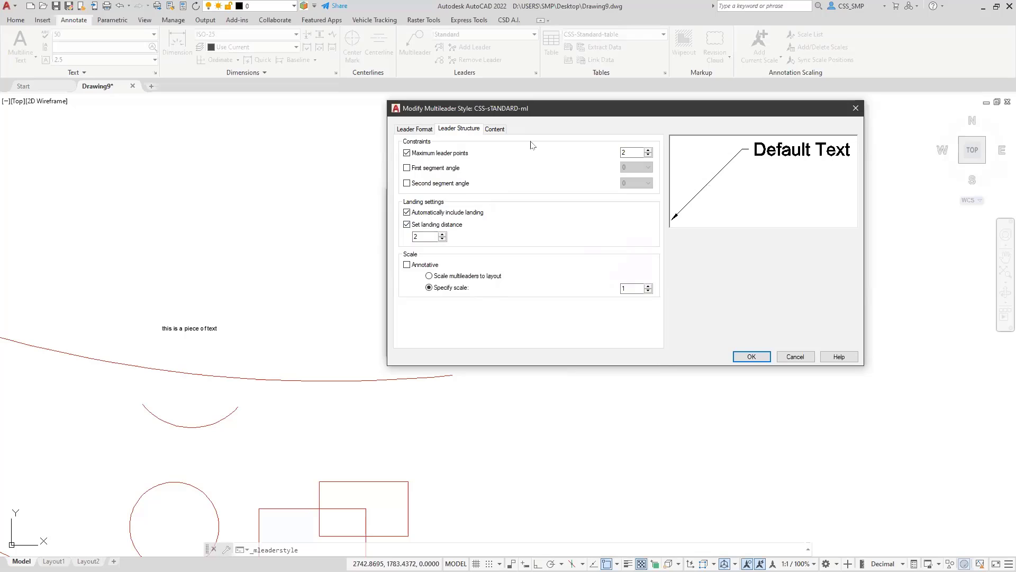
left_click(492, 132)
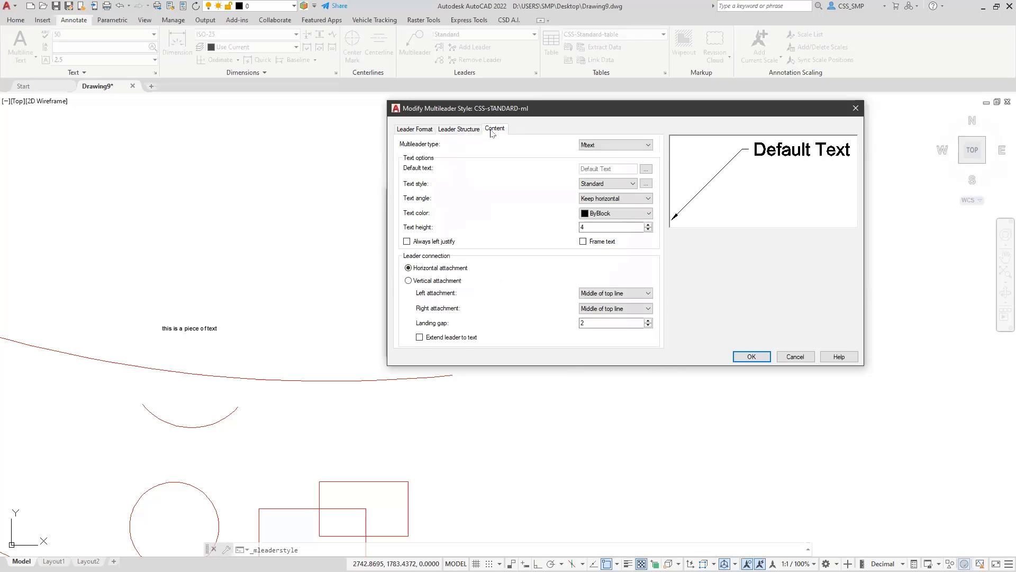
- Try THIS IS as the multileader's default text, and restore the original Default Text
left_click(650, 145)
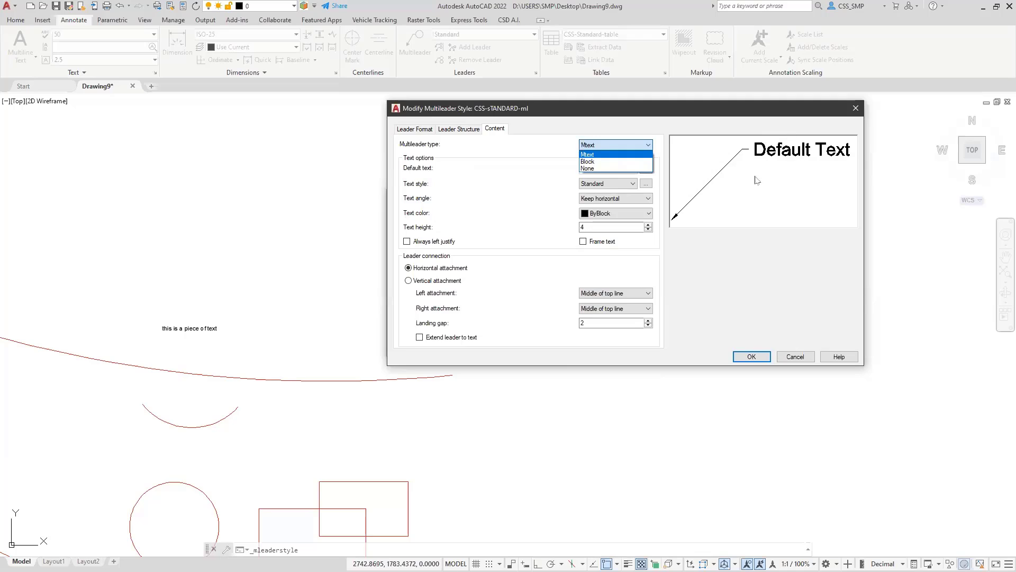
left_click(526, 165)
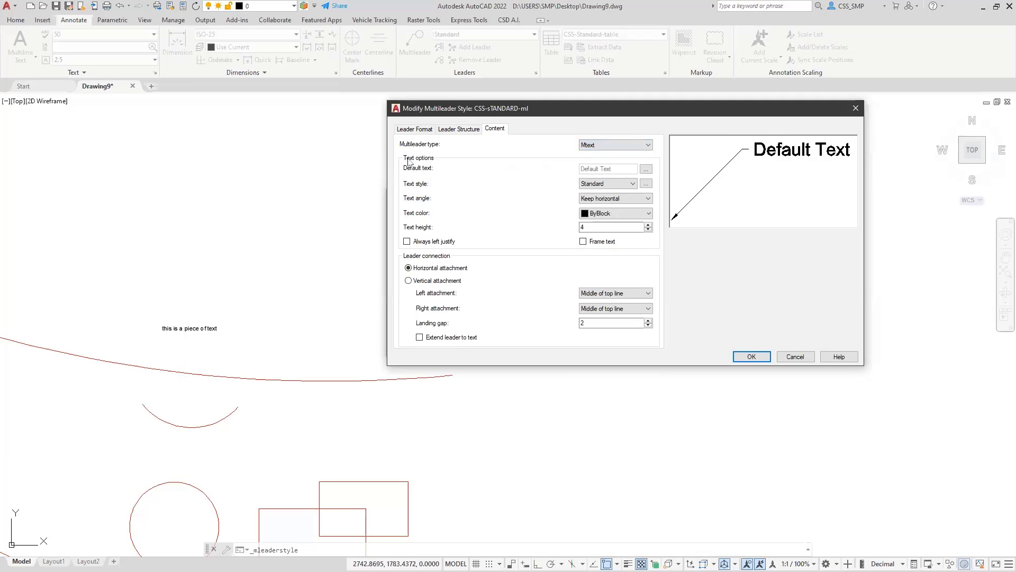
left_click(645, 170)
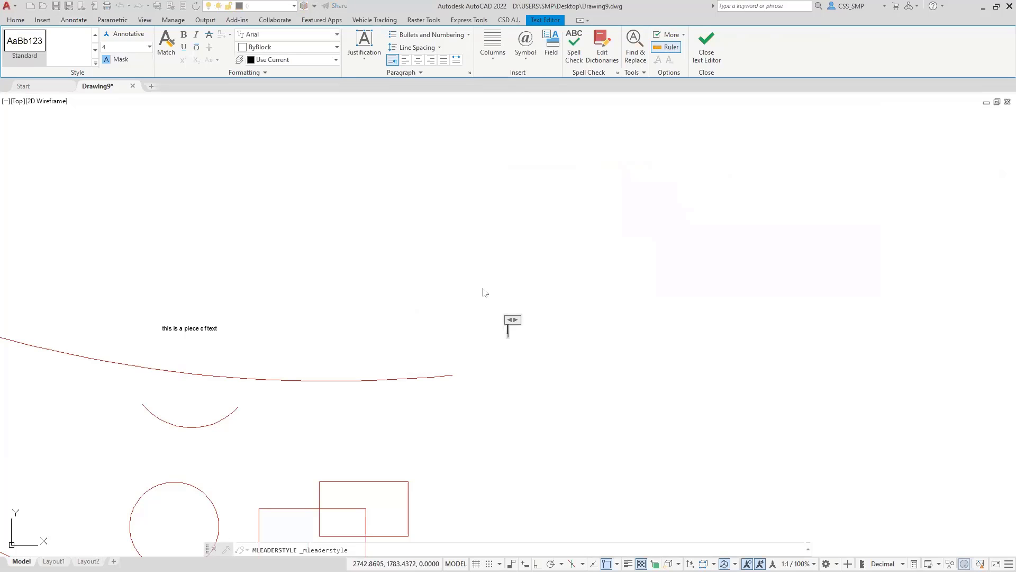
type("THIS IS")
key("Return")
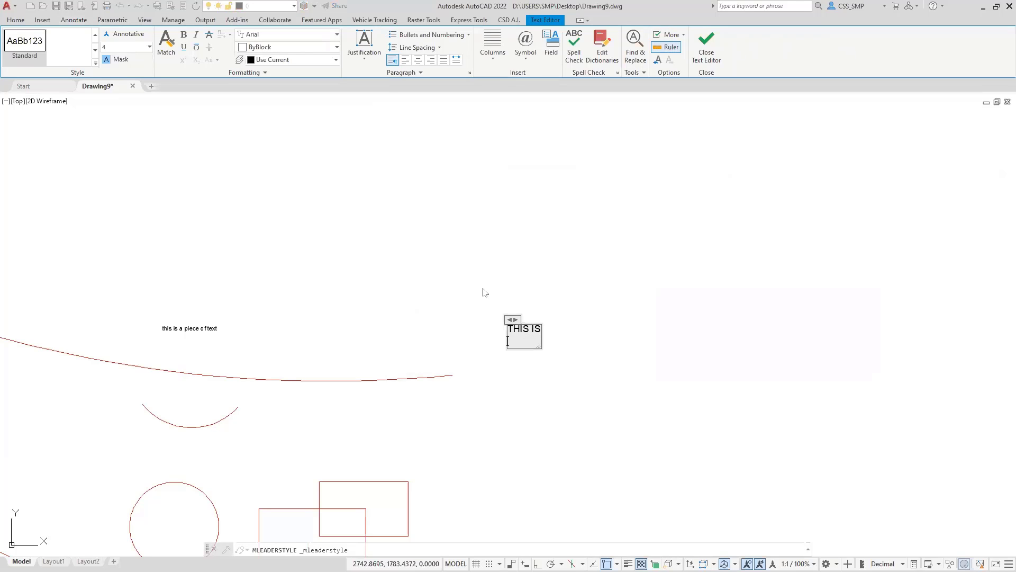
left_click(579, 343)
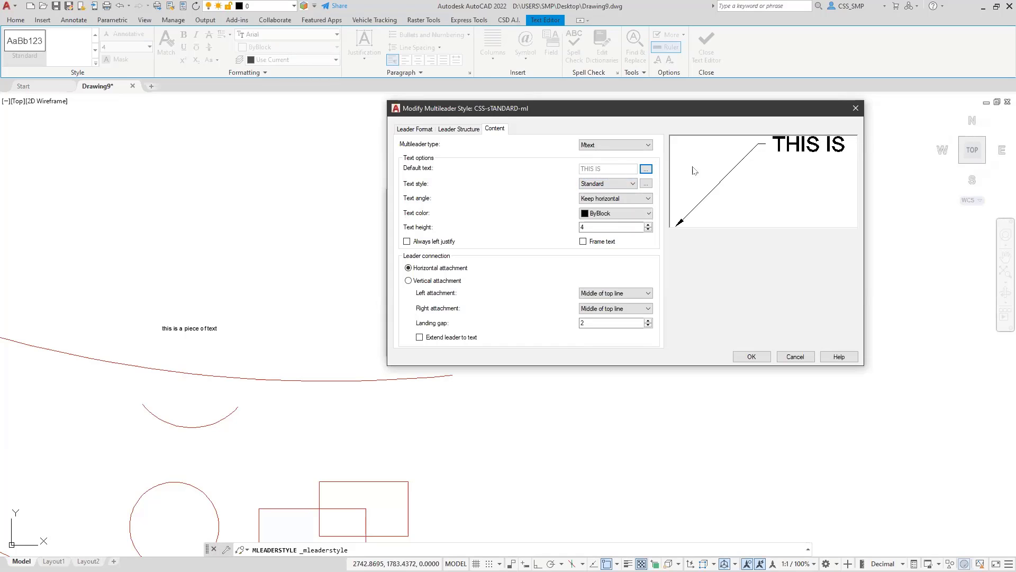
left_click(647, 169)
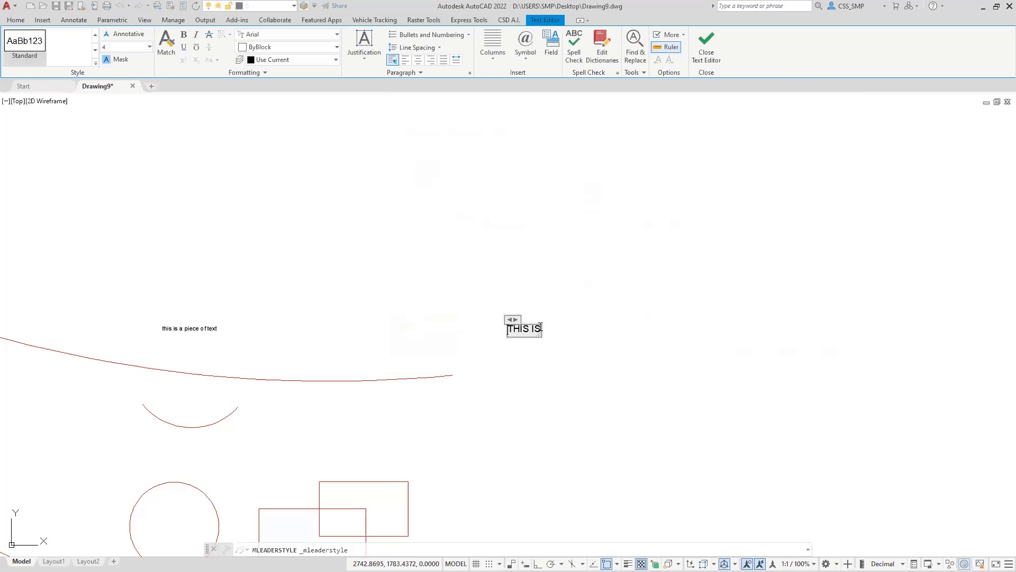
left_click(564, 338)
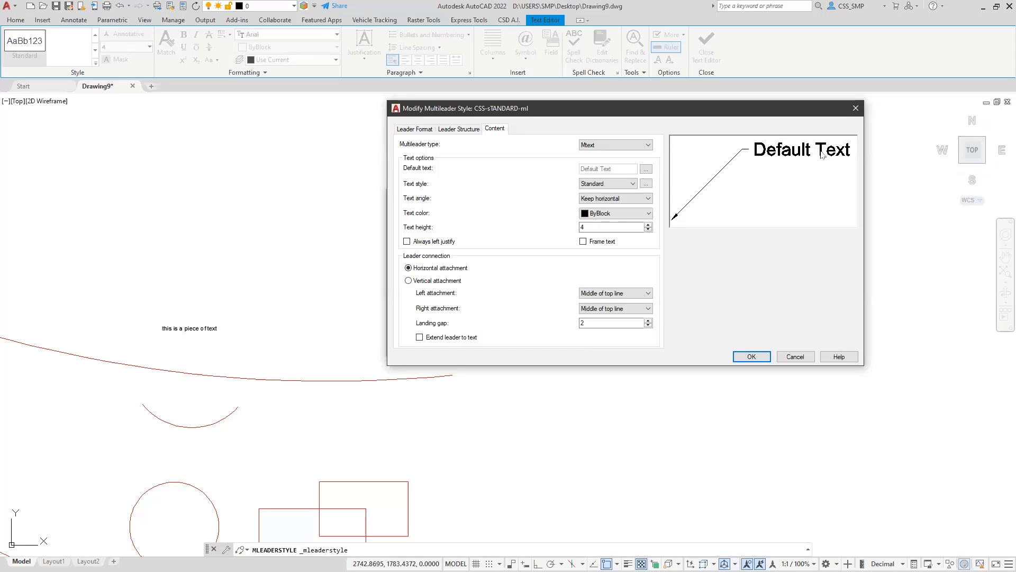
- Set the multileader's text style to CSS-standard-25 and its text color to Red, and try the text frame on and off
left_click(630, 183)
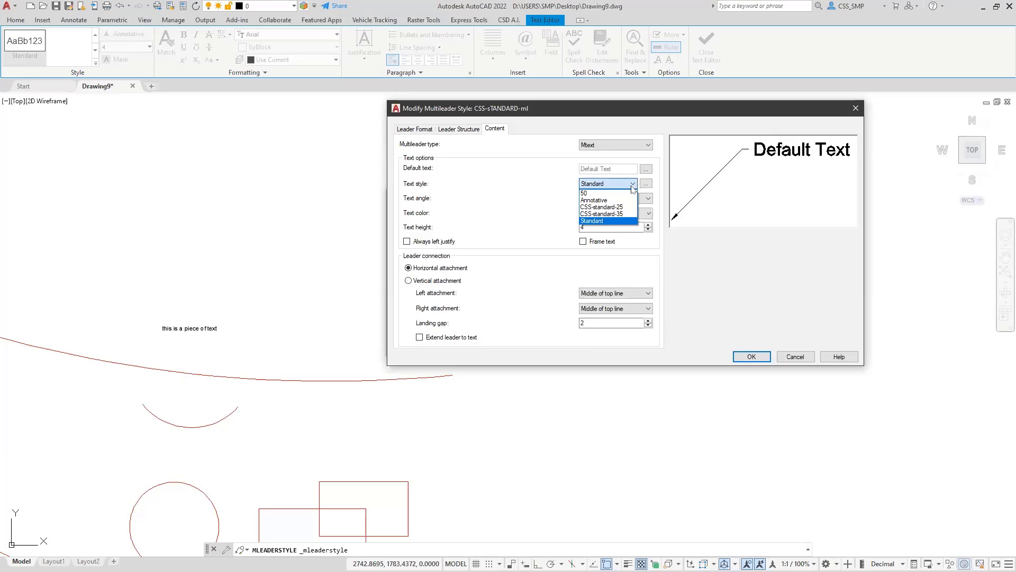
left_click(609, 207)
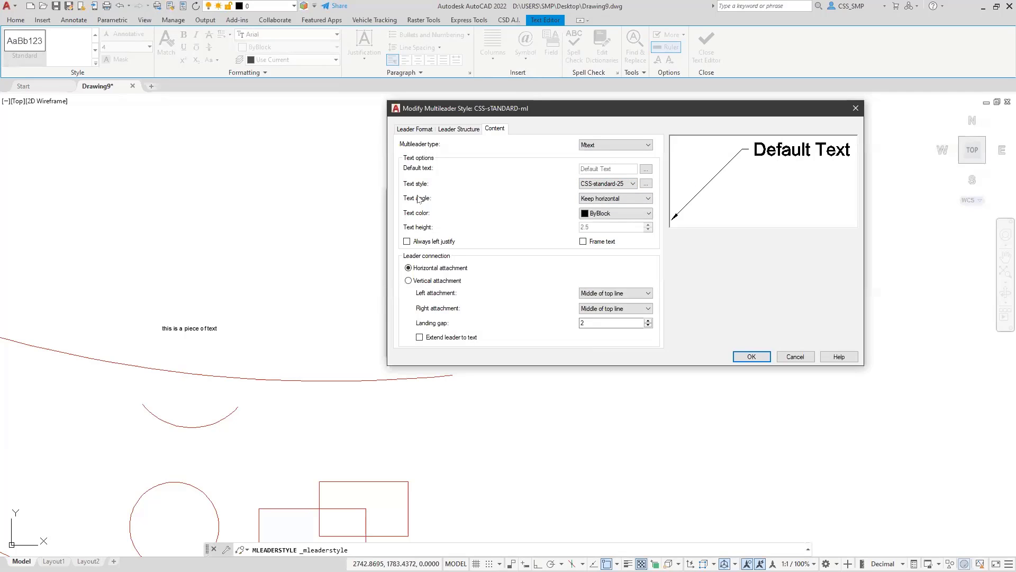
left_click(647, 199)
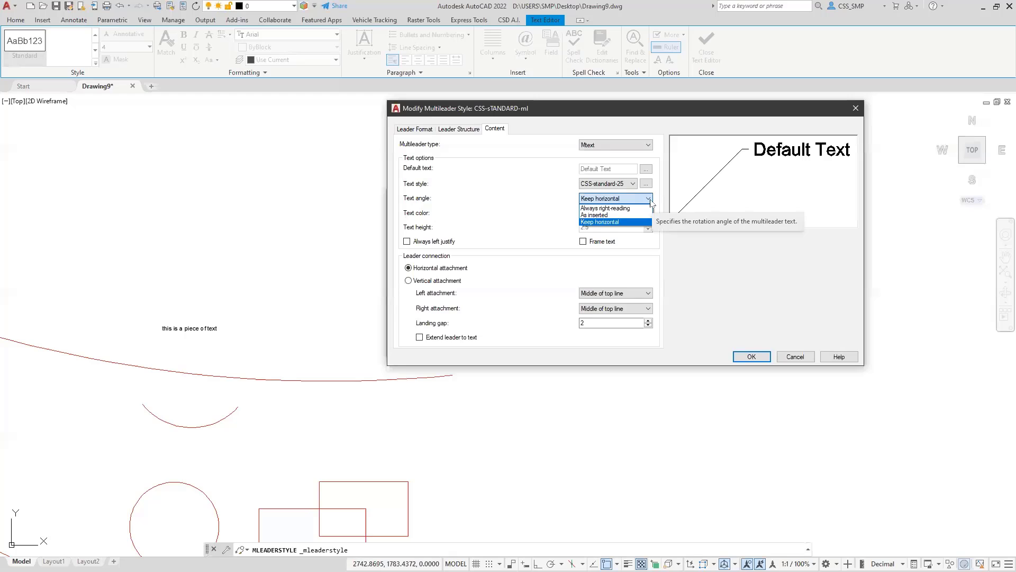
left_click(651, 202)
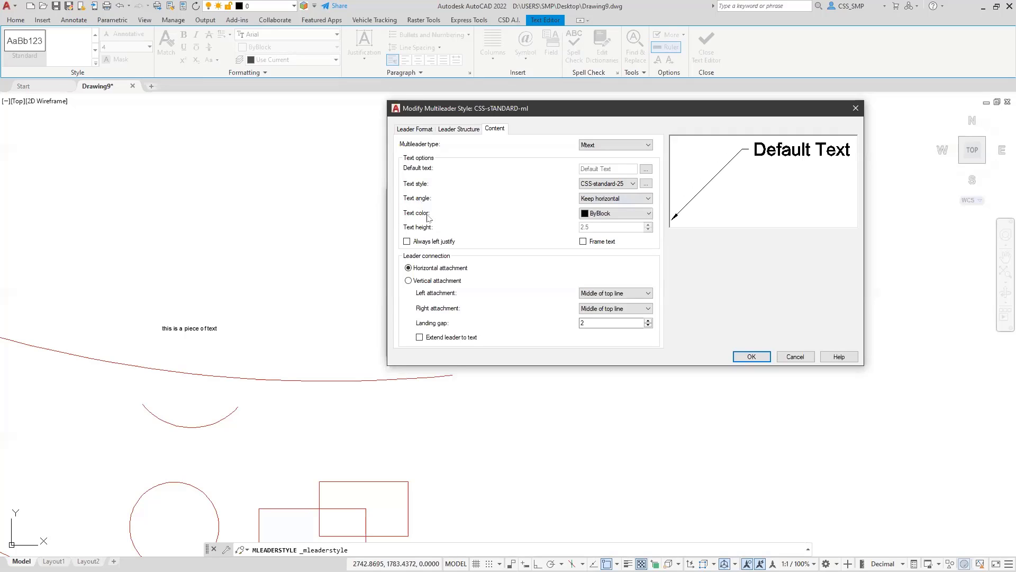
left_click(647, 214)
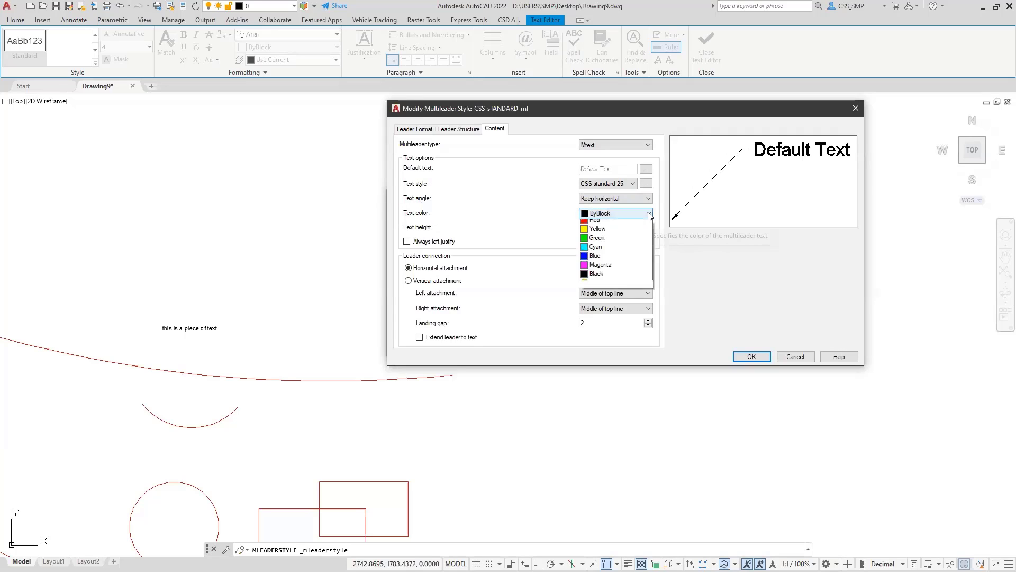
left_click(605, 243)
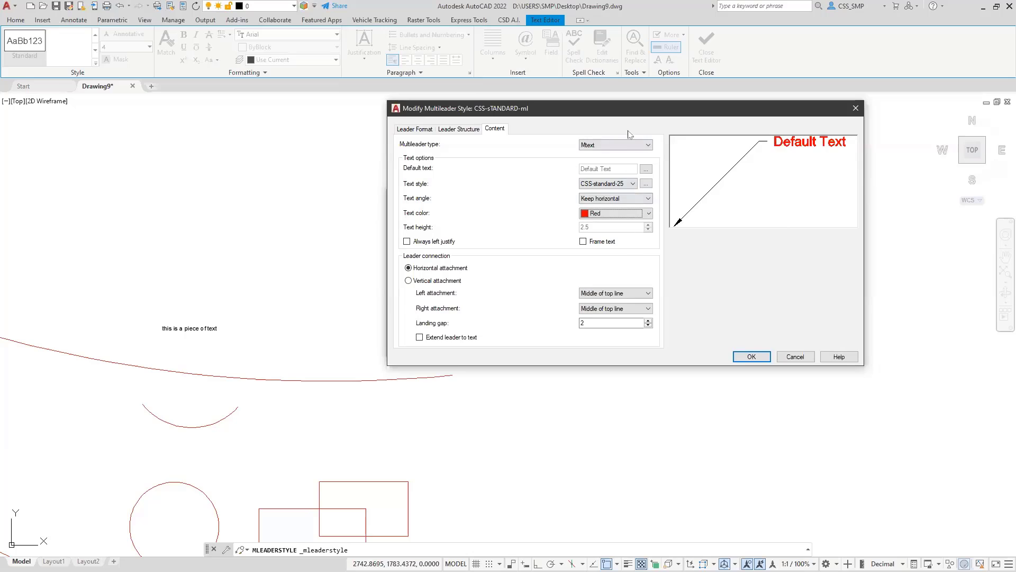
left_click(583, 242)
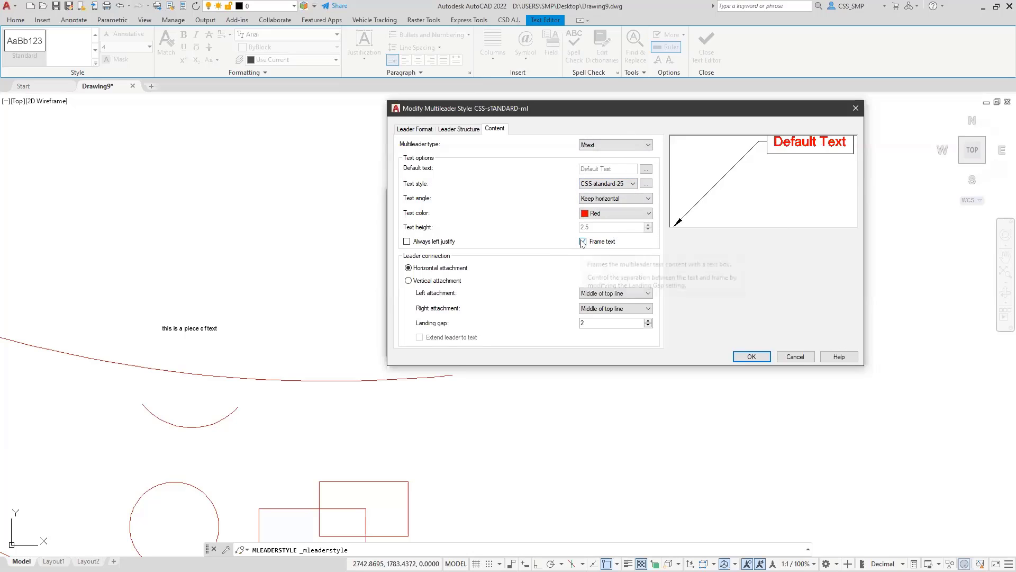
left_click(582, 242)
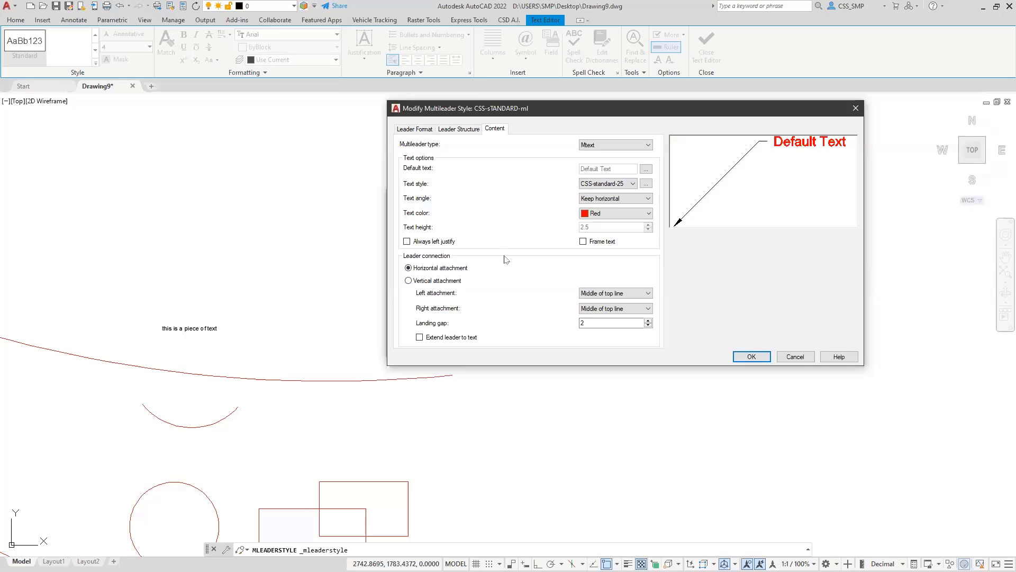
- Keep the left attachment at Middle of top line and set the right attachment to Middle of bottom line
left_click(638, 293)
left_click(637, 295)
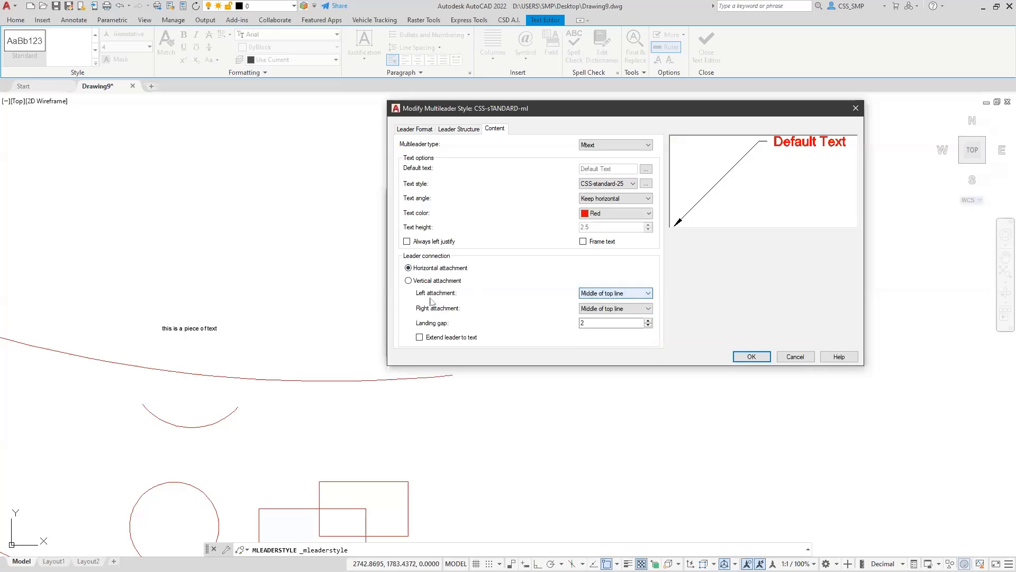
left_click(615, 293)
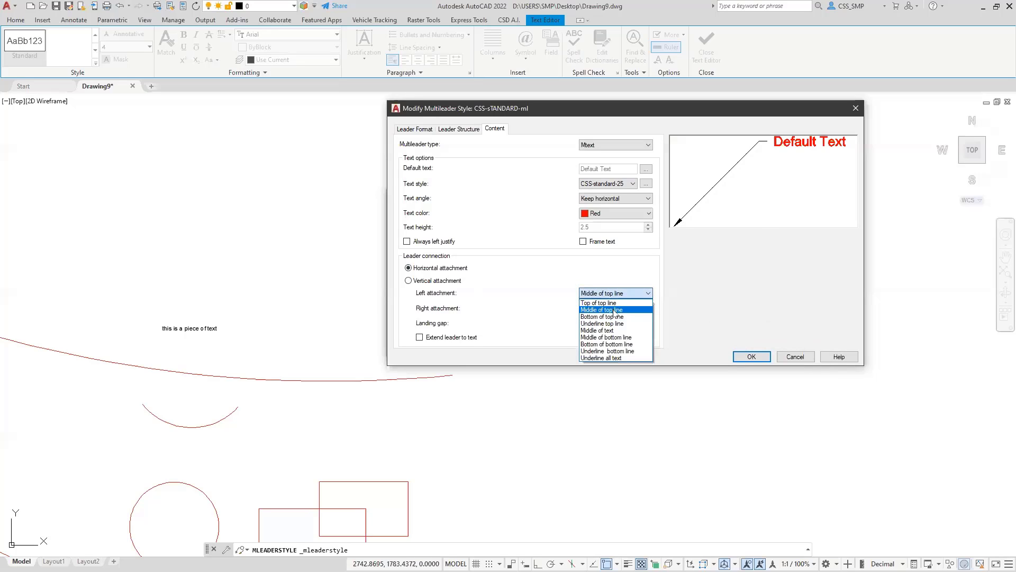
left_click(615, 310)
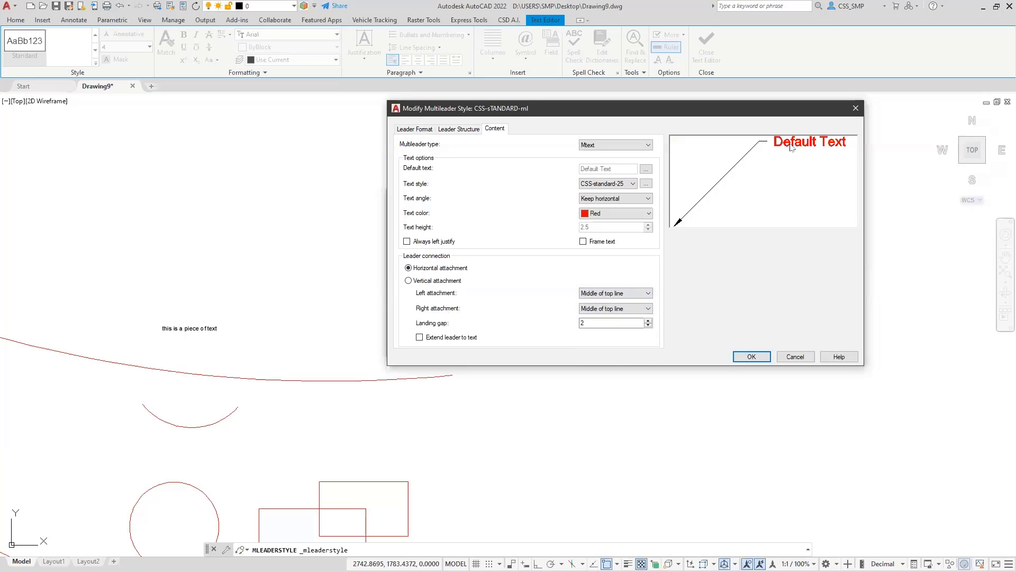
left_click(643, 310)
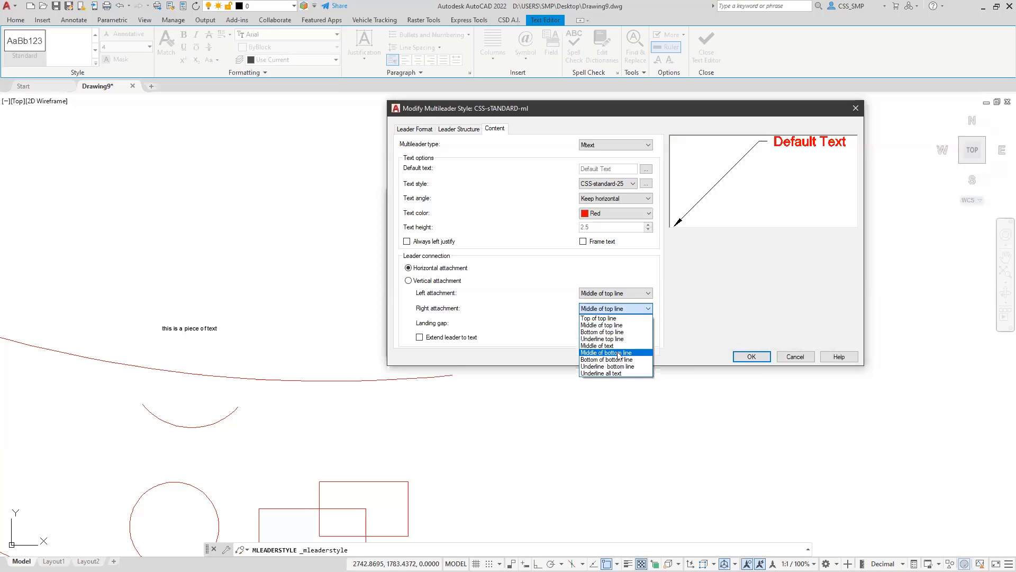
left_click(618, 352)
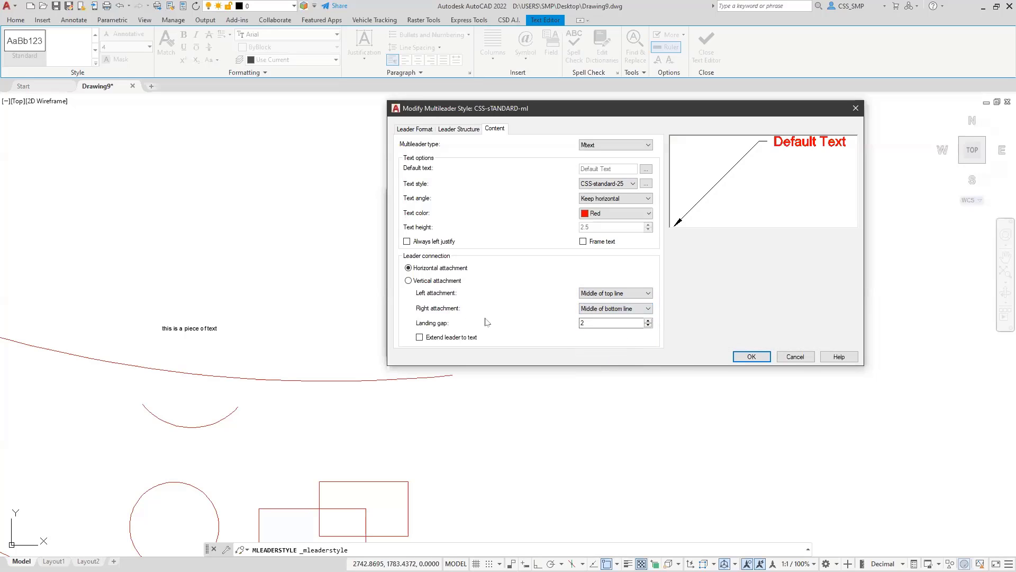
- Save the style changes, make CSS-sTANDARD-ml the current multileader style, and leave the style manager
left_click(748, 357)
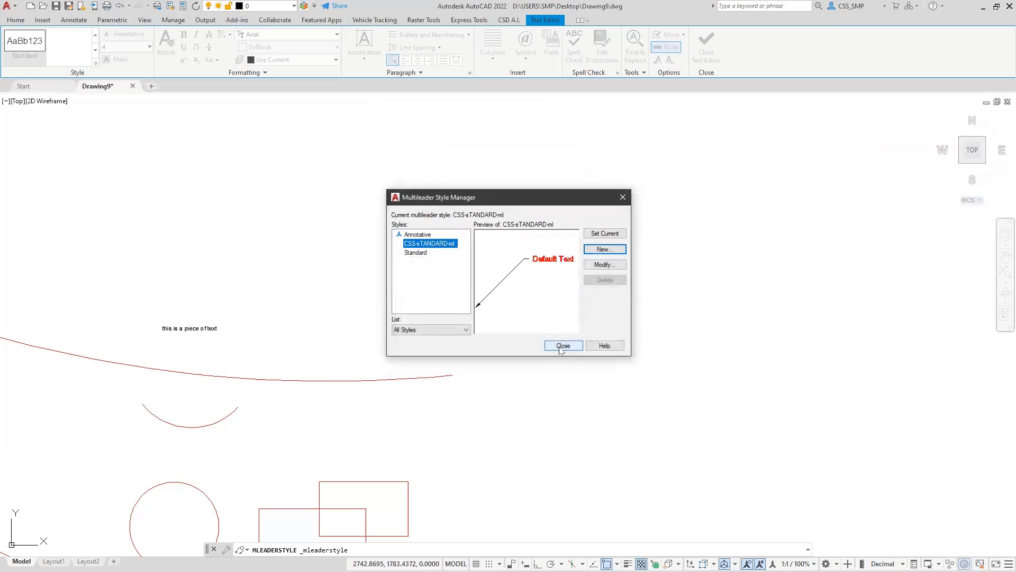
left_click(601, 238)
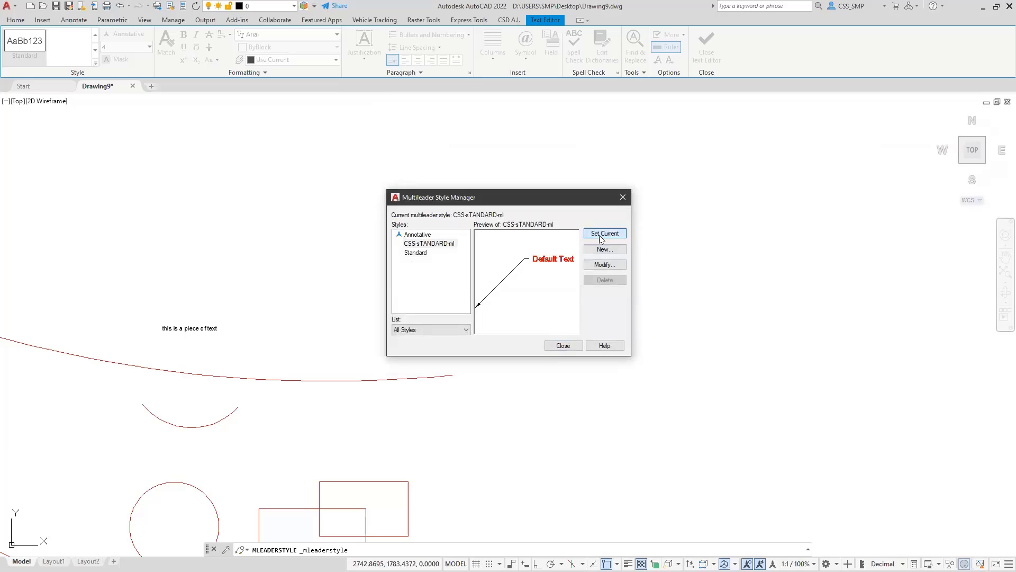
left_click(559, 345)
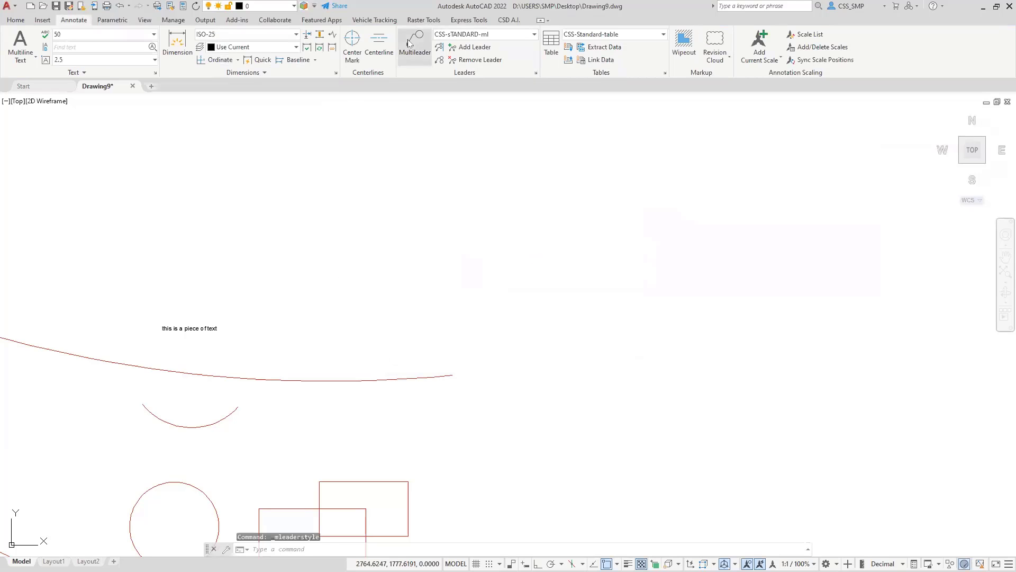
- Start a multileader with its arrowhead on the large arc's right endpoint and its landing down-left, above the upper rectangle
left_click(409, 43)
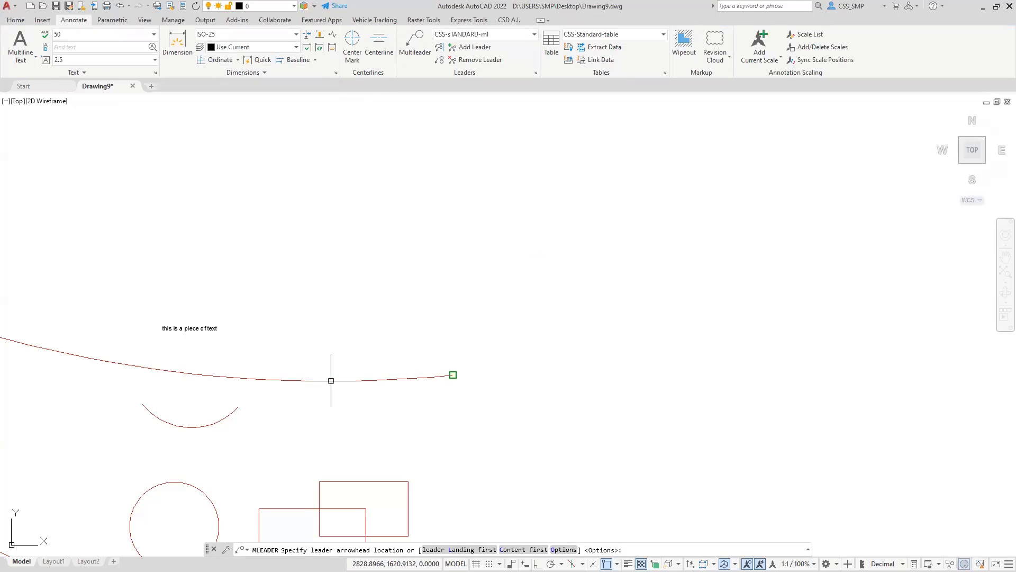
left_click(453, 375)
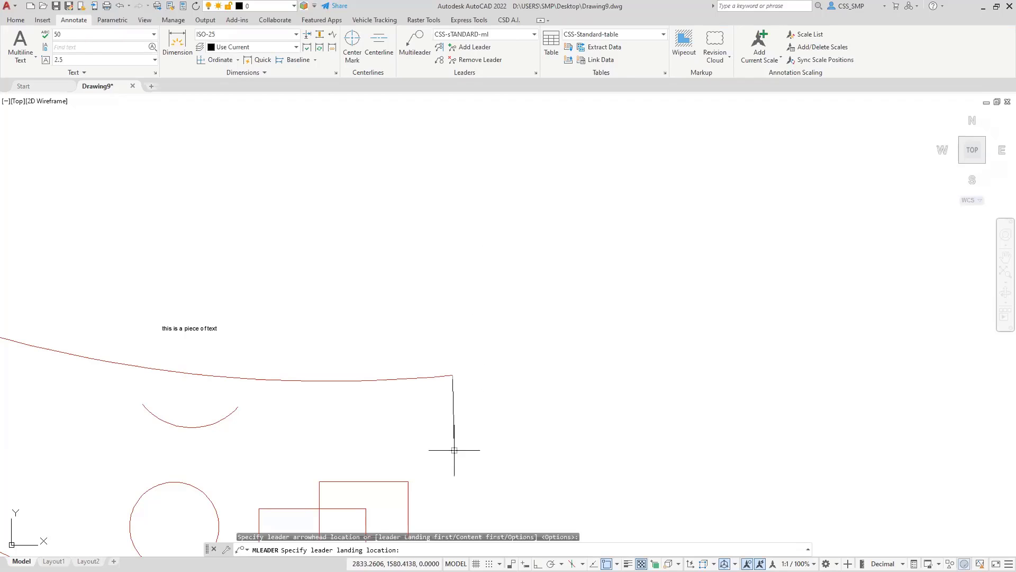
middle_click_drag(455, 450, 488, 341)
scroll(431, 336, "down", 2)
scroll(444, 334, "up", 6)
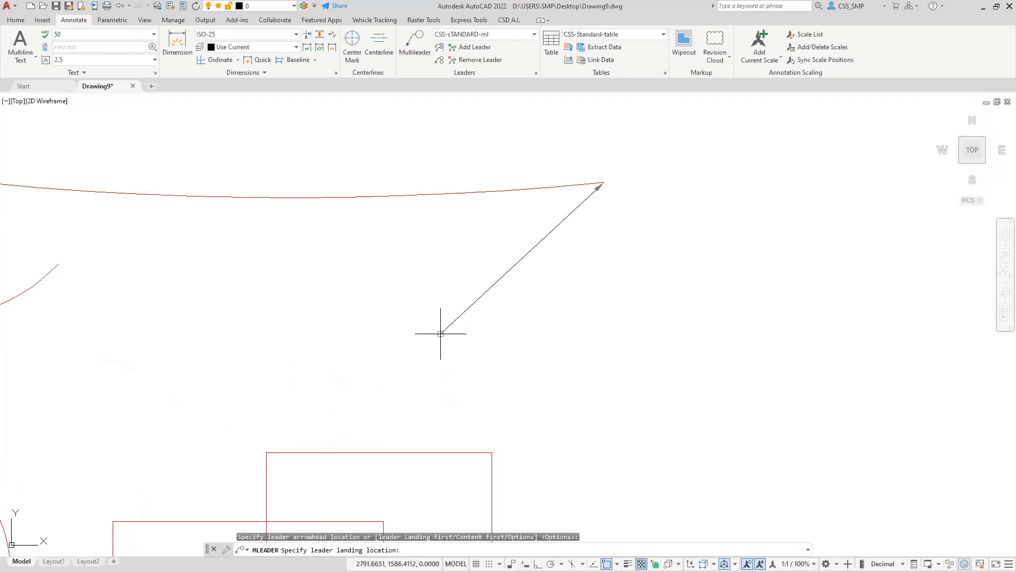
left_click(440, 334)
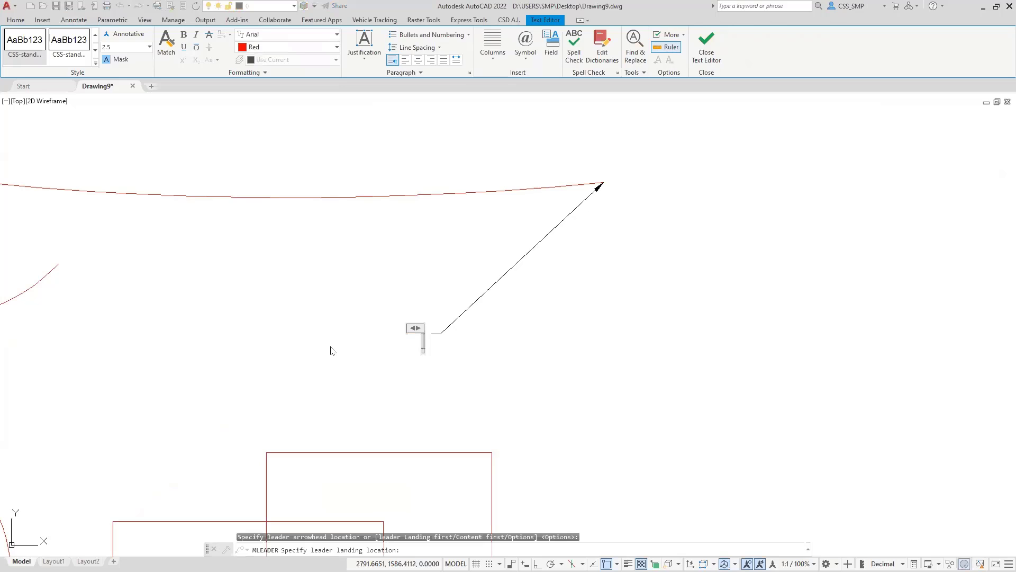
- Enter THIS IS A LABEL as the multileader's text and finish the label
type("THIS IS A")
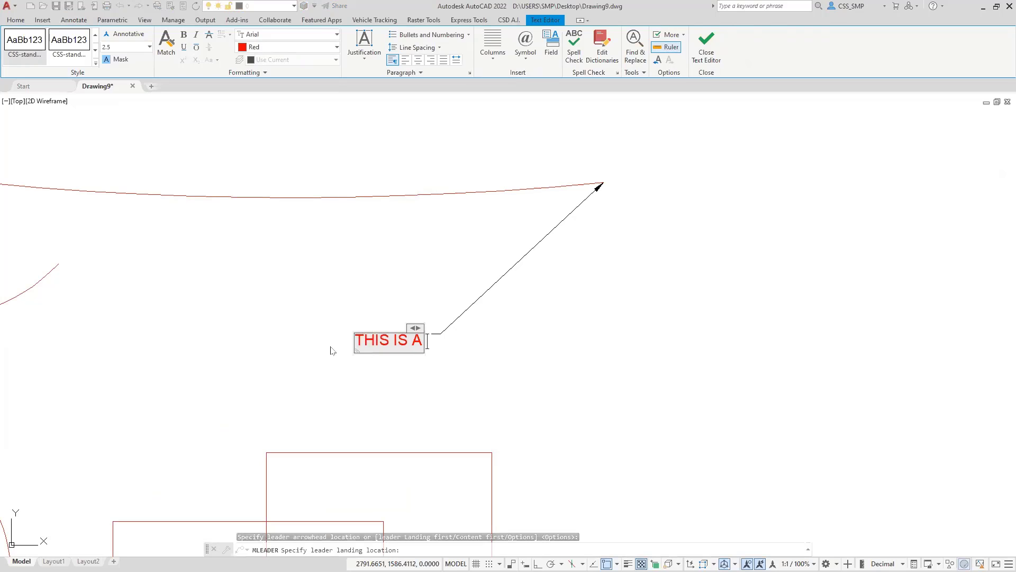
type(" LABLE")
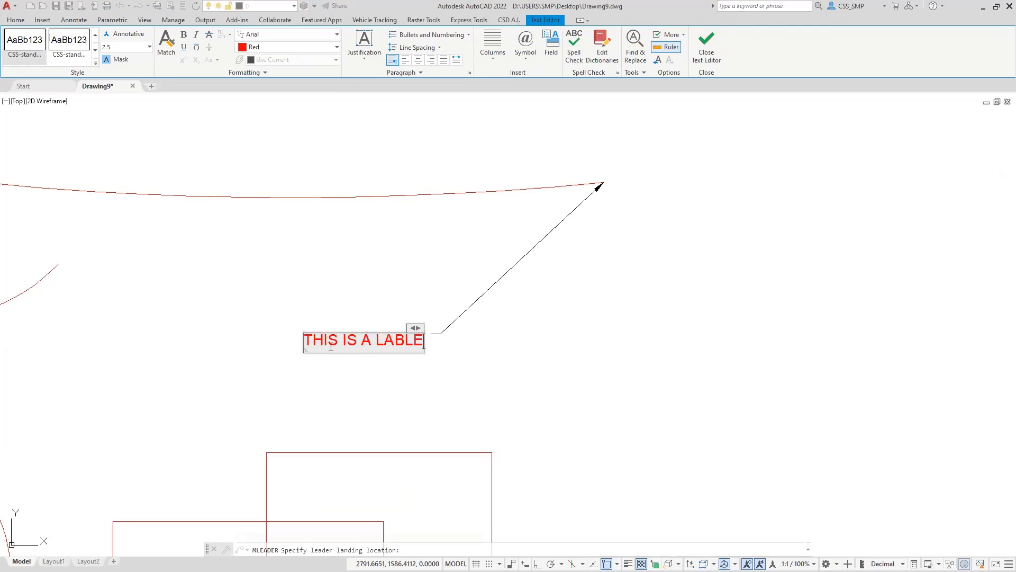
key("BackSpace")
key("BackSpace")
type("EL")
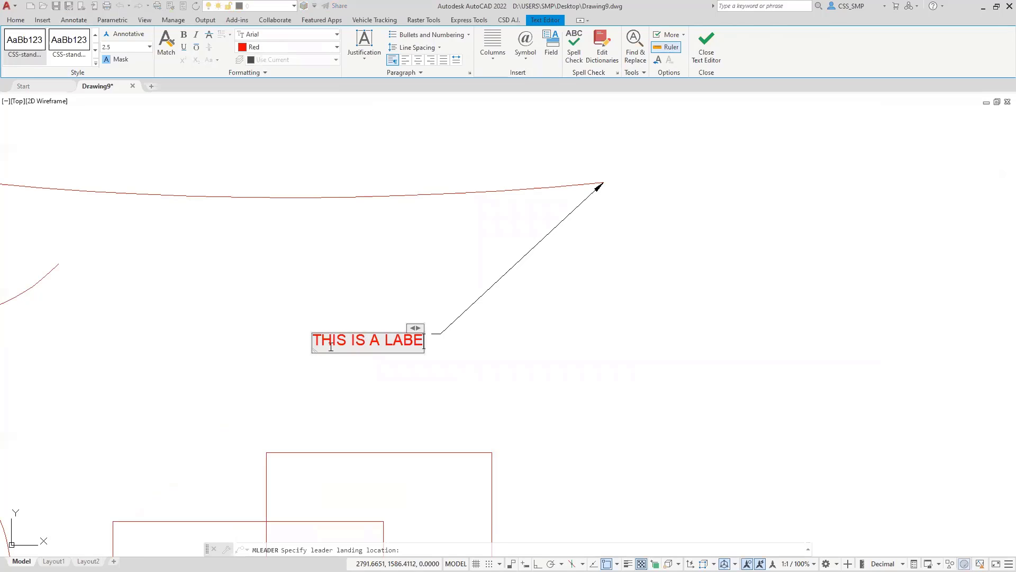
left_click(337, 310)
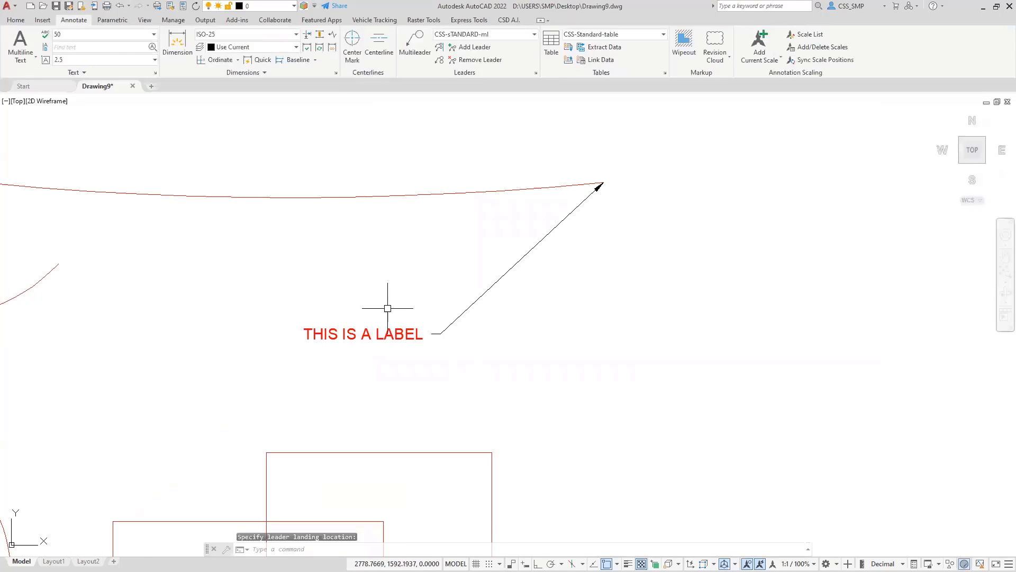
- Add leaders from the THIS IS A LABEL multileader to both top corners of the upper rectangle and to the small arc's right endpoint
left_click(477, 301)
right_click(478, 298)
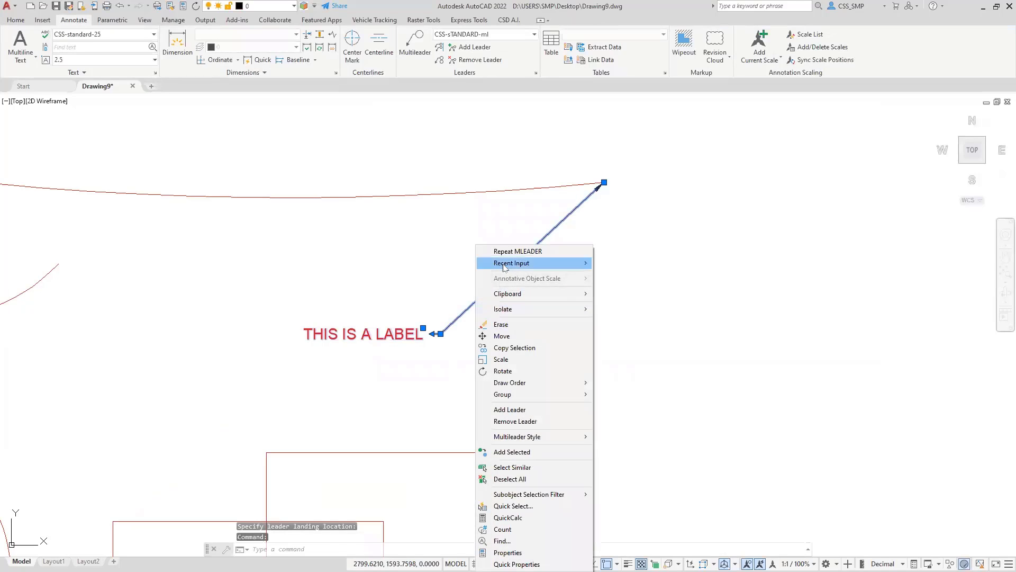
left_click(525, 409)
left_click(491, 450)
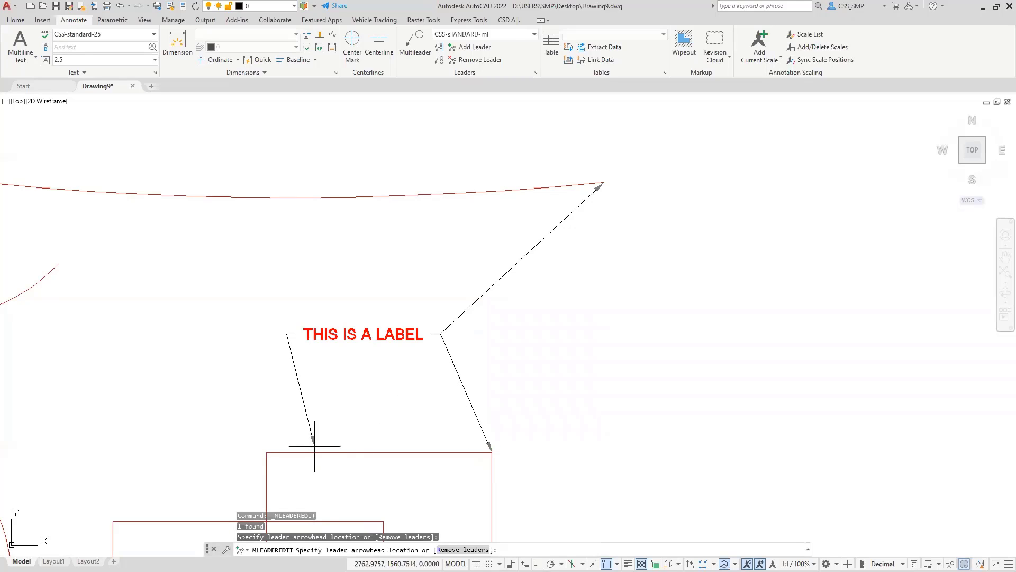
left_click(267, 451)
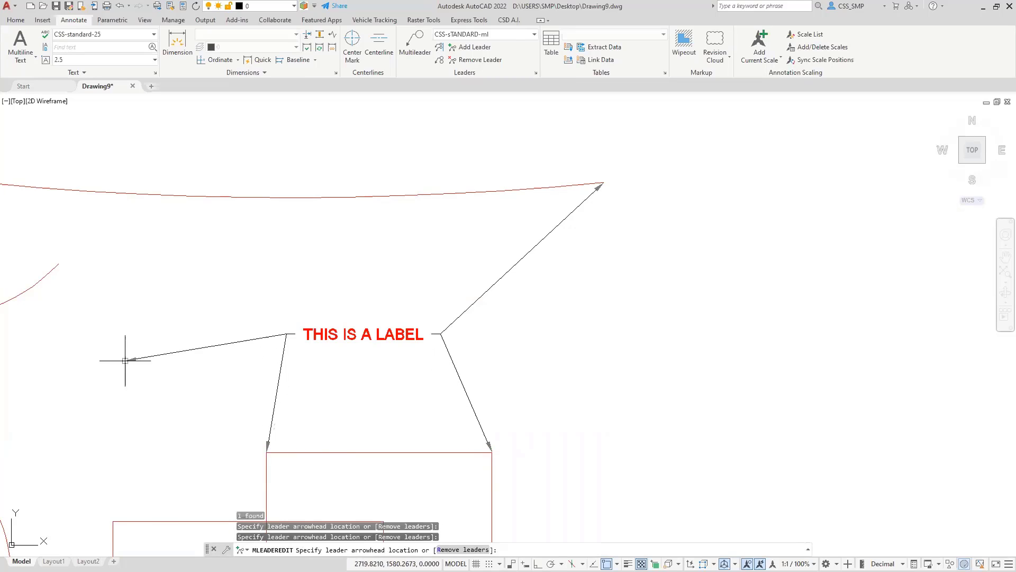
left_click(62, 264)
middle_click_drag(185, 244, 350, 211)
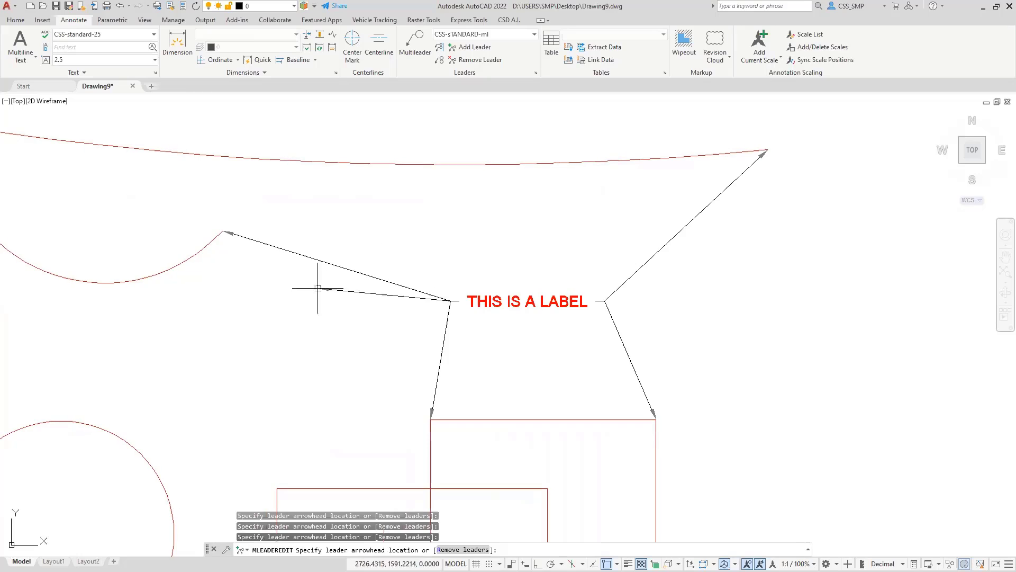
- Add three more leaders to the label, one ending on the circle and two in the empty space between circle and small arc
left_click(143, 455)
left_click(204, 351)
left_click(294, 272)
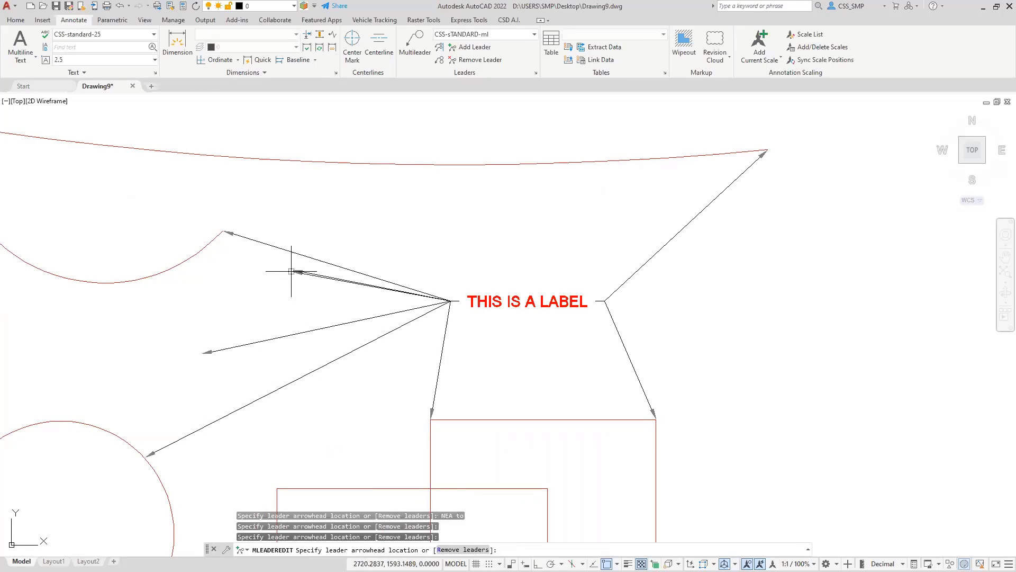
key("Return")
- Append the lines LINE 2, LINE 3 and 4 below THIS IS A LABEL in the multileader text
double_click(508, 302)
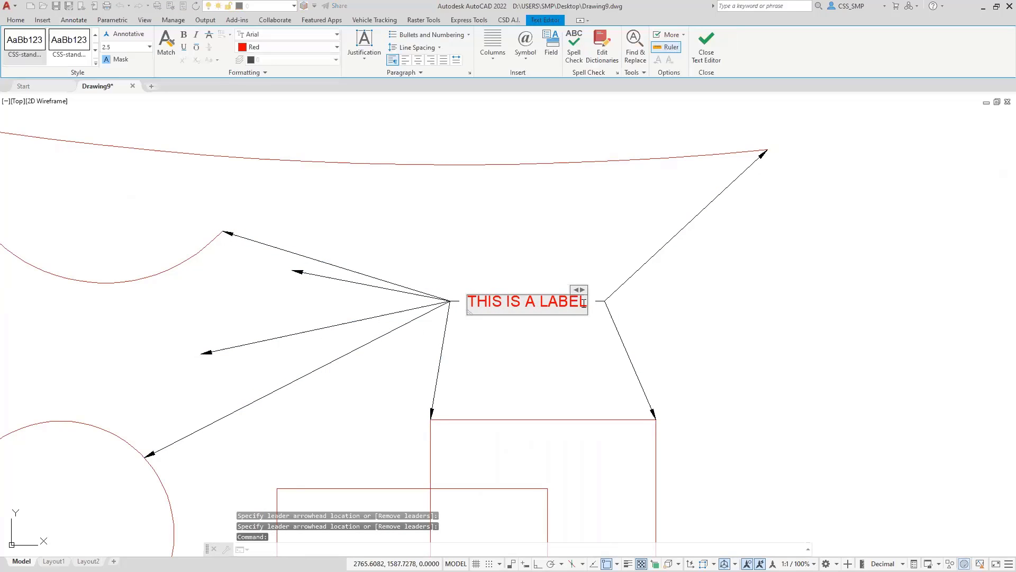
key("Return")
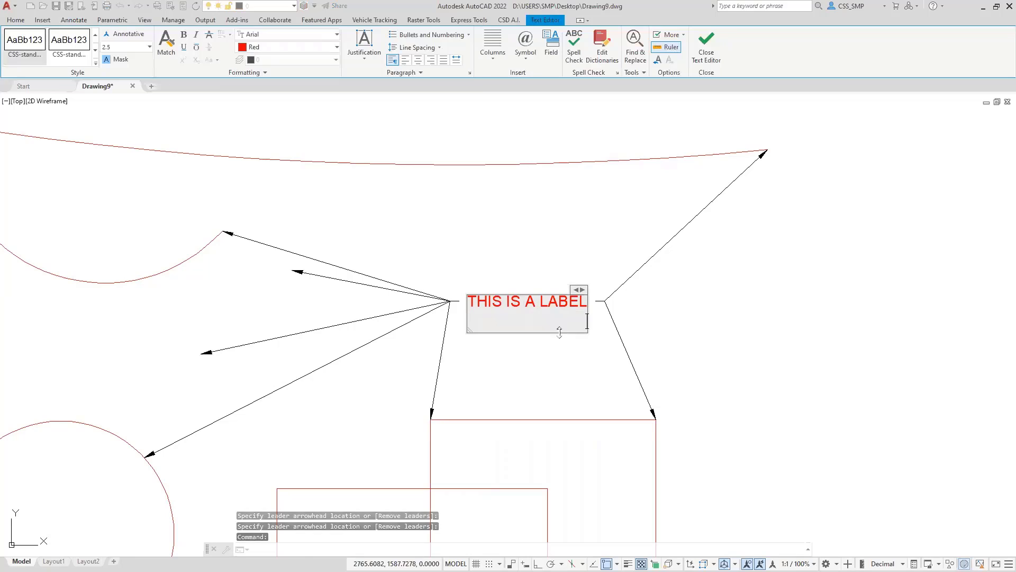
type("LINE 2")
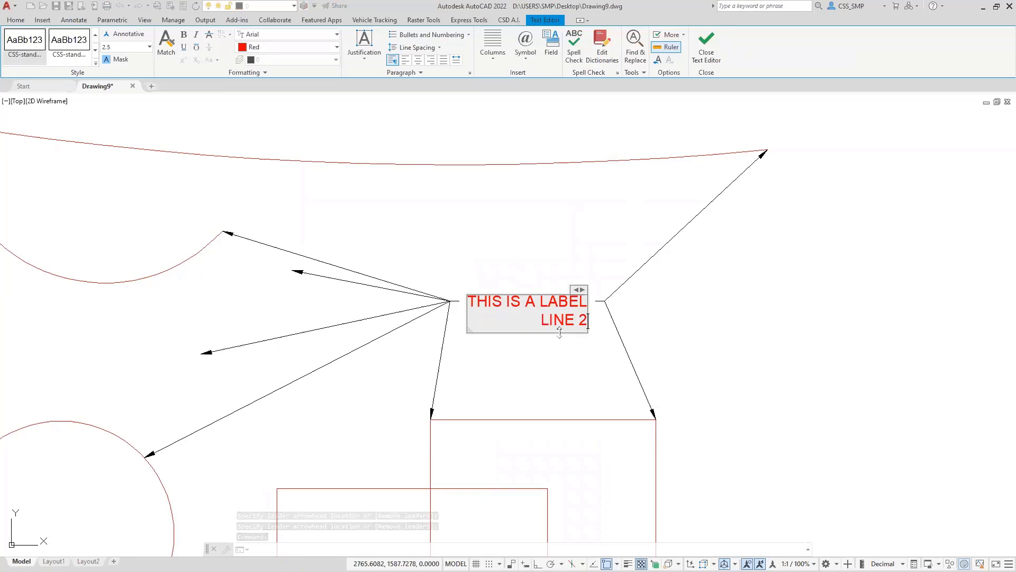
key("Return")
type("LINE")
key("Return")
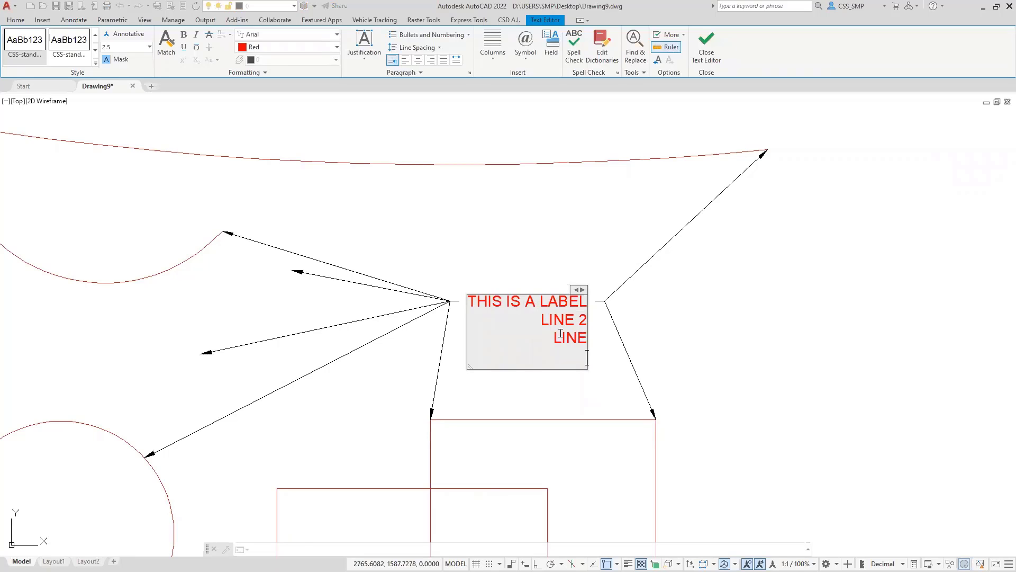
key("BackSpace")
type("3")
key("Return")
left_click(699, 370)
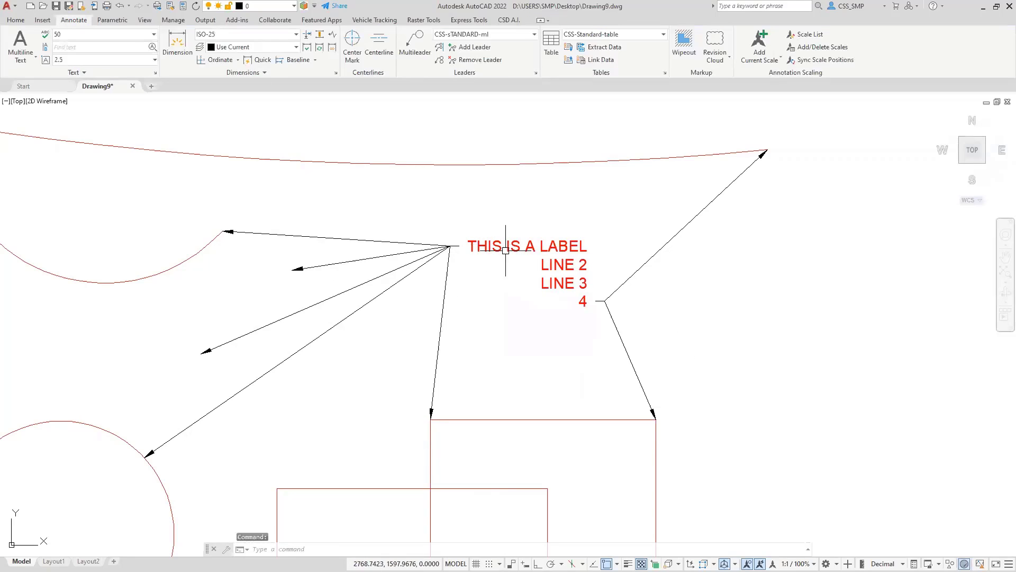
- Try the label text beyond both sides of its leader arrowheads and bring it back between them
left_click(567, 246)
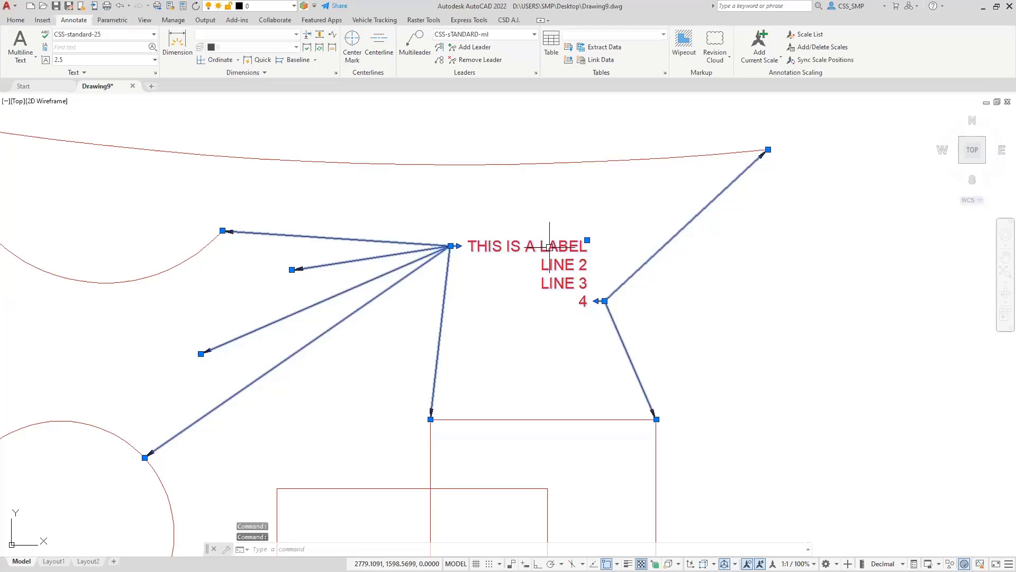
left_click(587, 240)
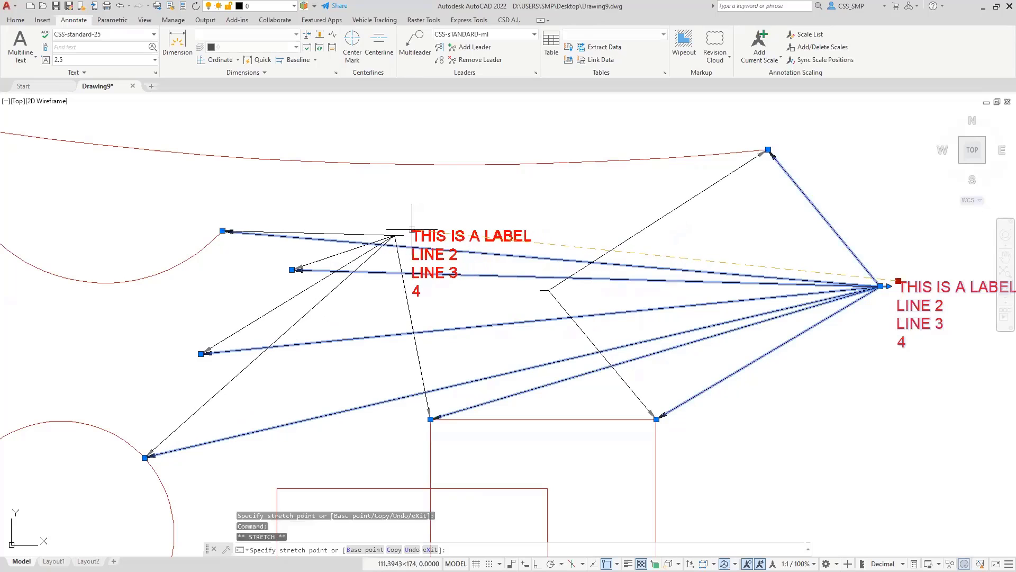
left_click(412, 229)
left_click(412, 229)
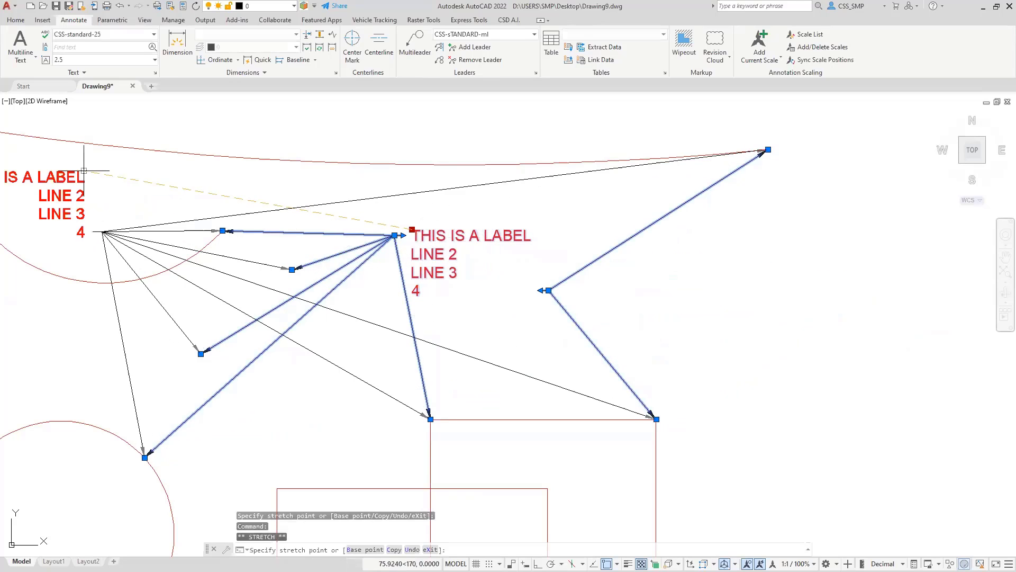
left_click(80, 166)
middle_click_drag(80, 168, 302, 207)
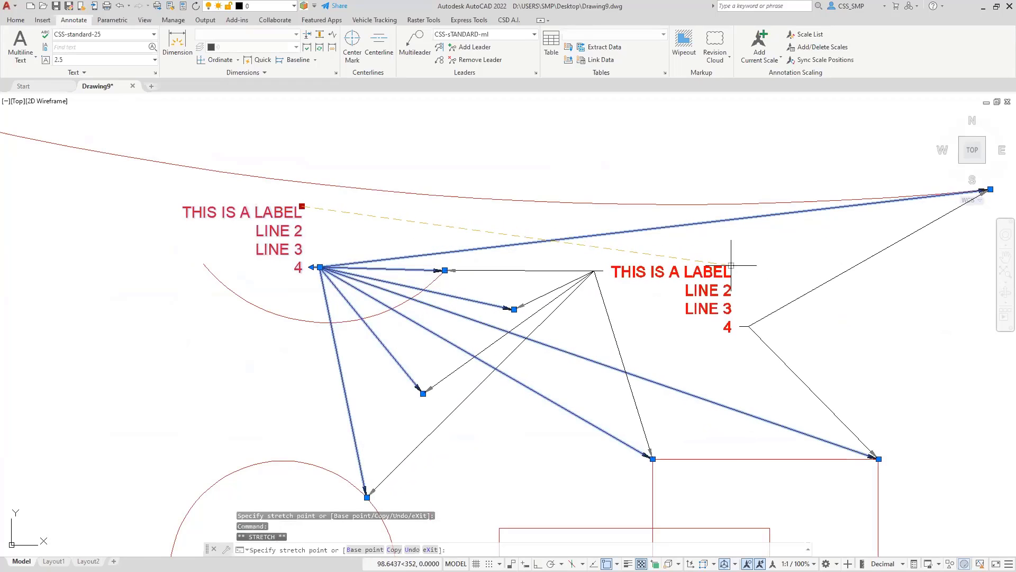
left_click(731, 265)
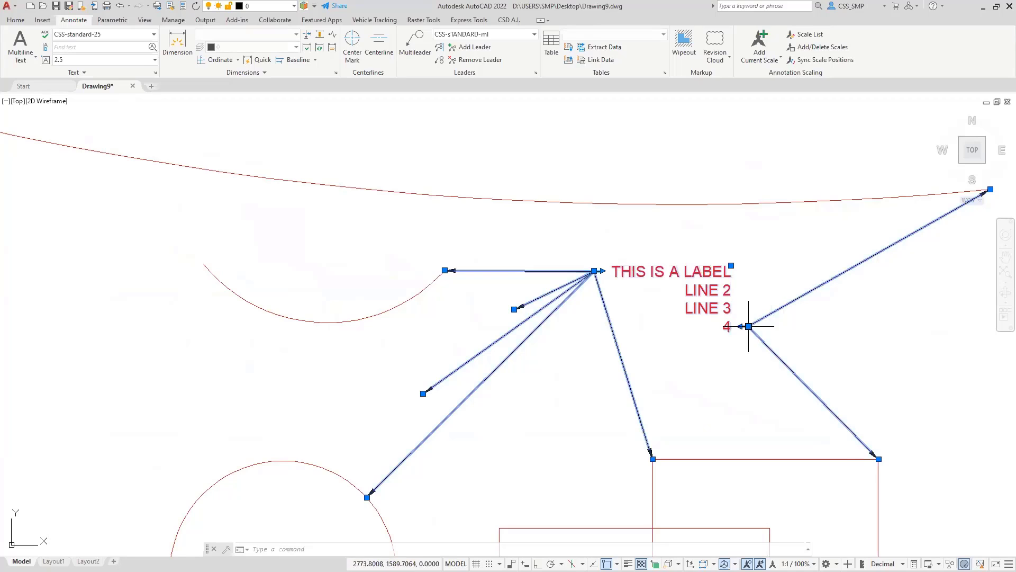
- Turn on Always left justify in the content settings of the CSS-sTANDARD-ml multileader style and save the style
left_click(535, 74)
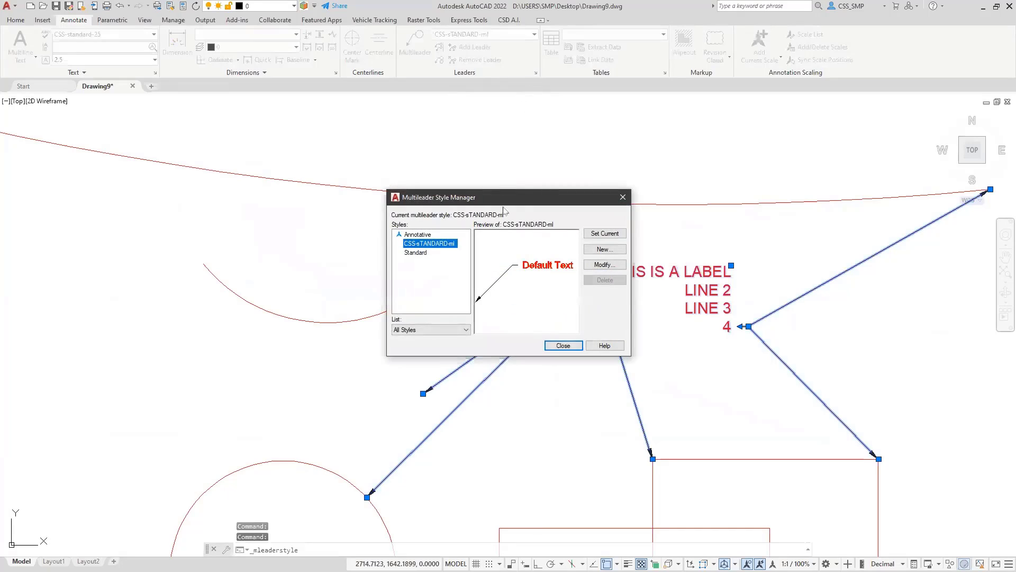
left_click(604, 264)
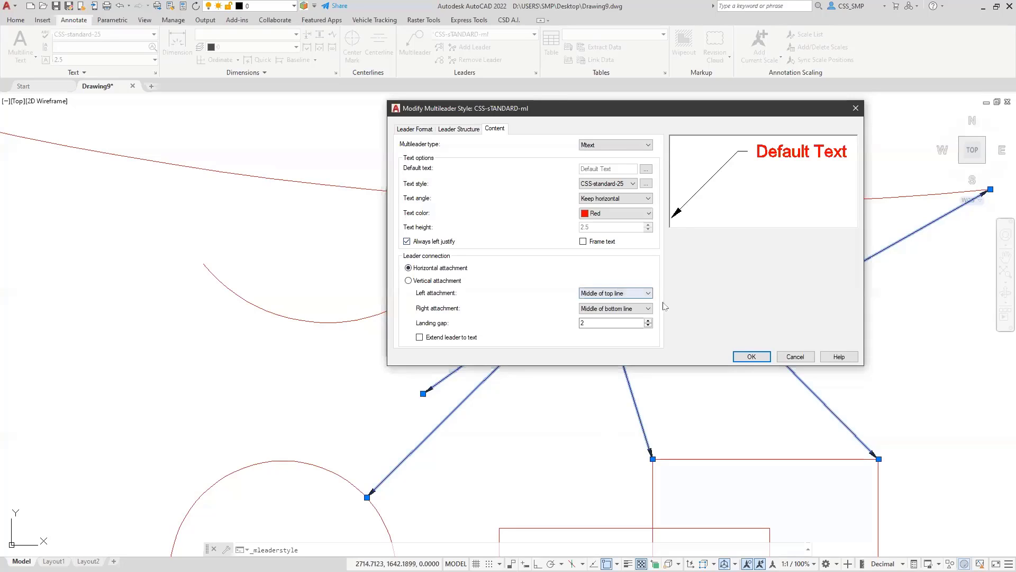
left_click(752, 357)
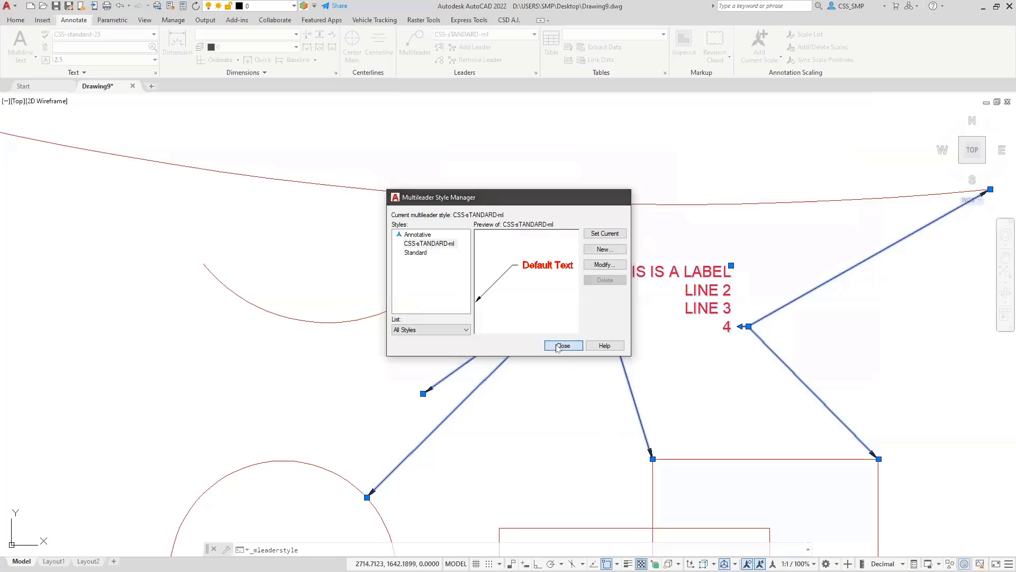
left_click(564, 346)
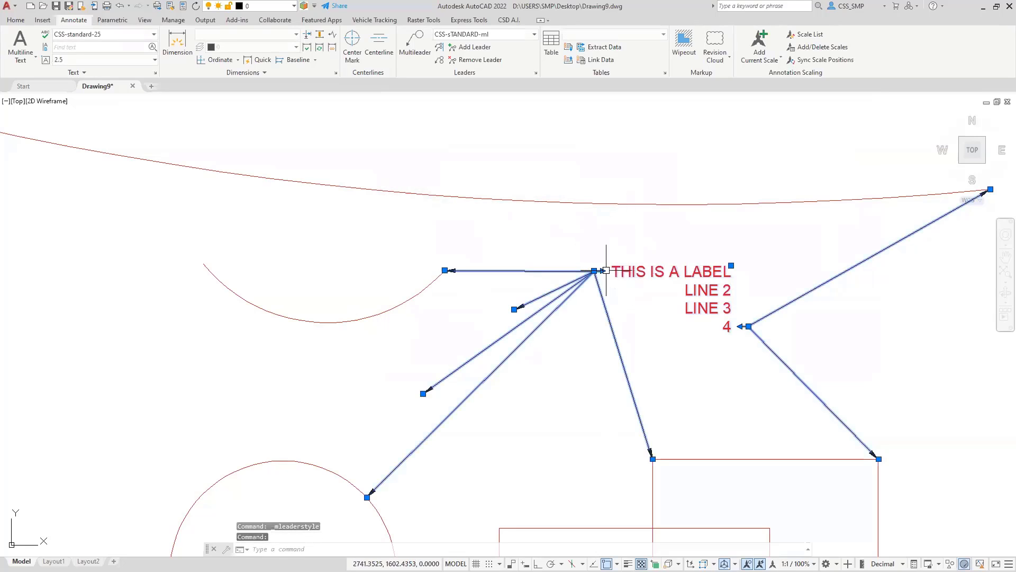
- Shift the label text over to the small arc's left part and return it to just above the upper rectangle
left_click(732, 265)
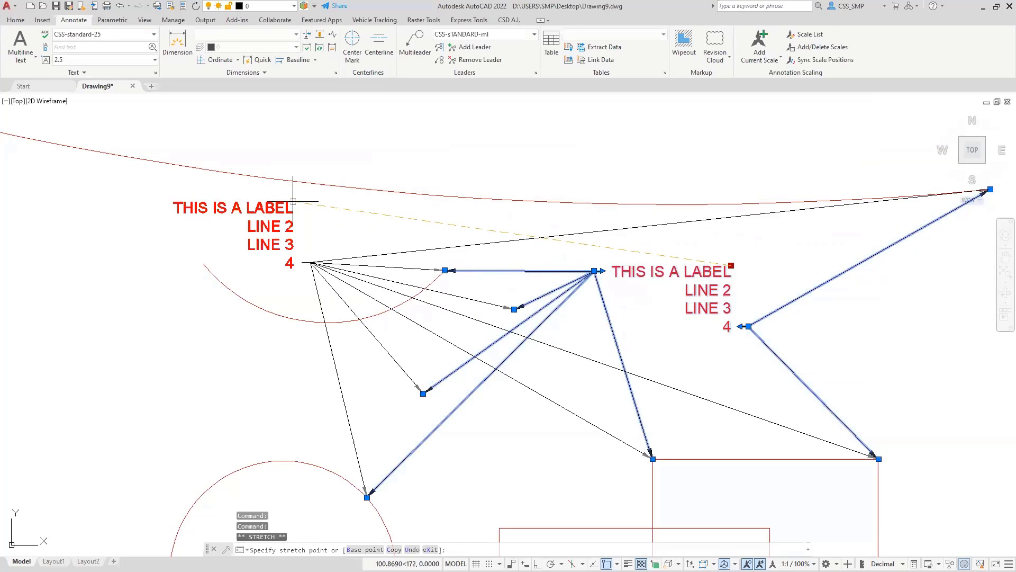
left_click(263, 203)
left_click(263, 203)
left_click(732, 288)
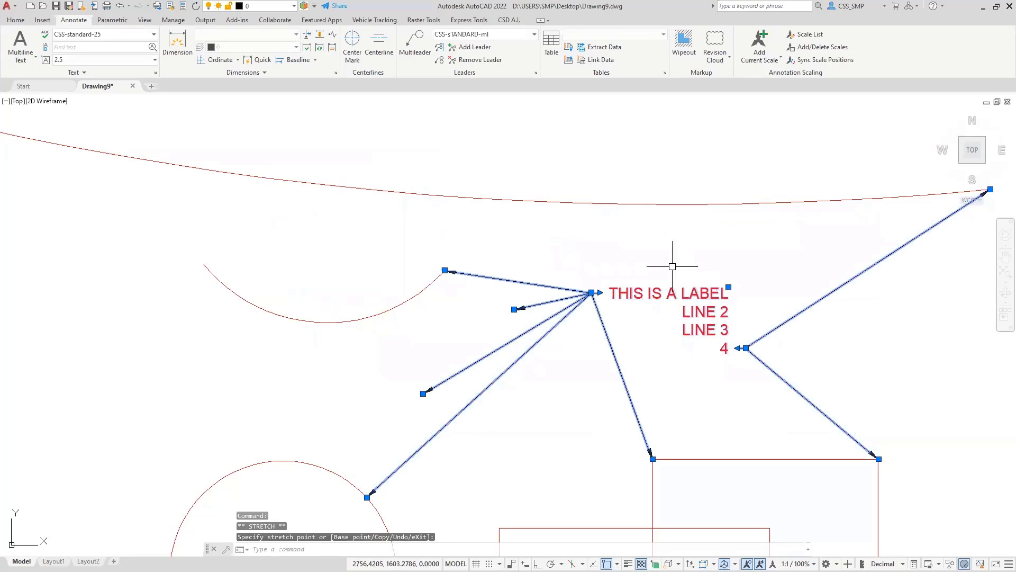
- Regenerate the drawing and apply the dimension Update command to the selected label
type("re")
key("Return")
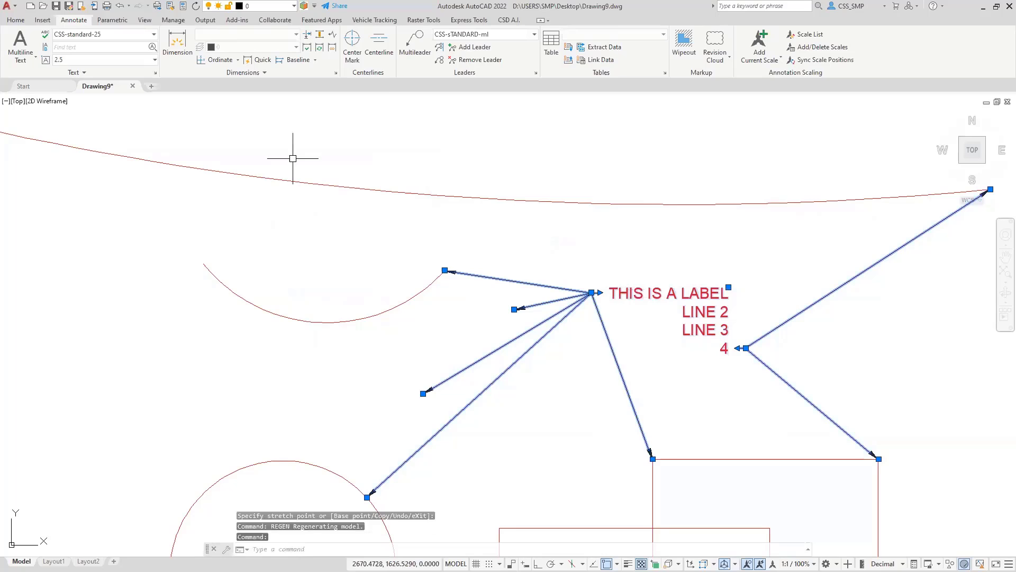
left_click(318, 48)
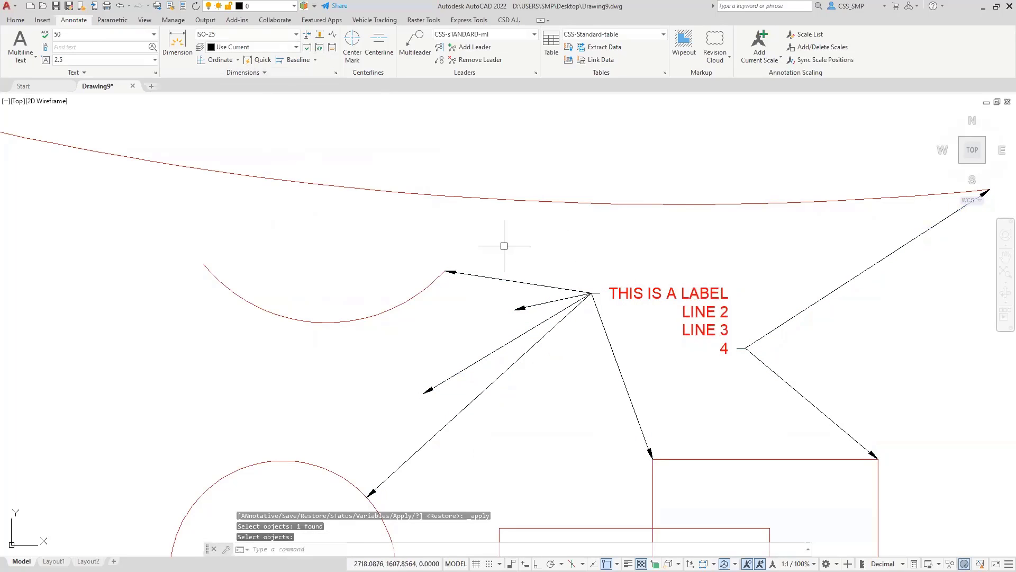
- Start a new multileader with its arrowhead just above the large arc and its landing down-left, above the small arc's right end
scroll(477, 260, "down", 3)
left_click(414, 45)
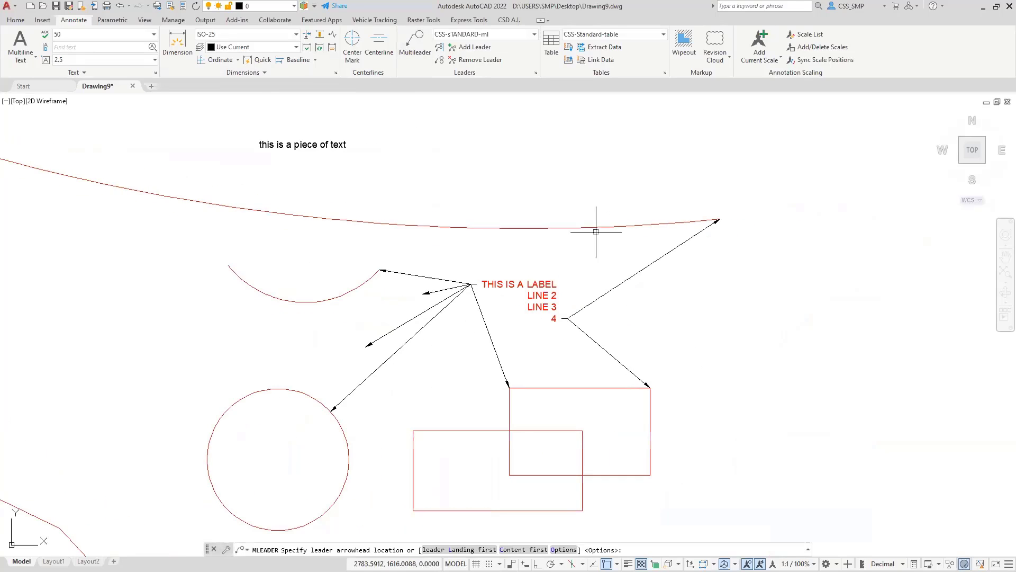
left_click(487, 212)
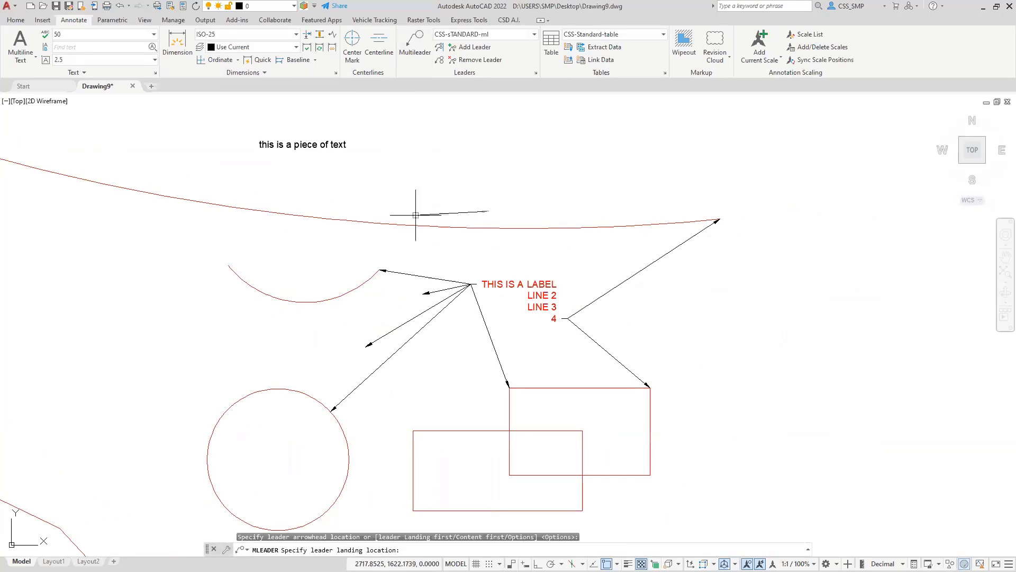
left_click(354, 245)
- Enter KKKKKK, SDF, SDF, SDFS and F on separate lines as the new multileader's text and finish it
type("KKKKKK")
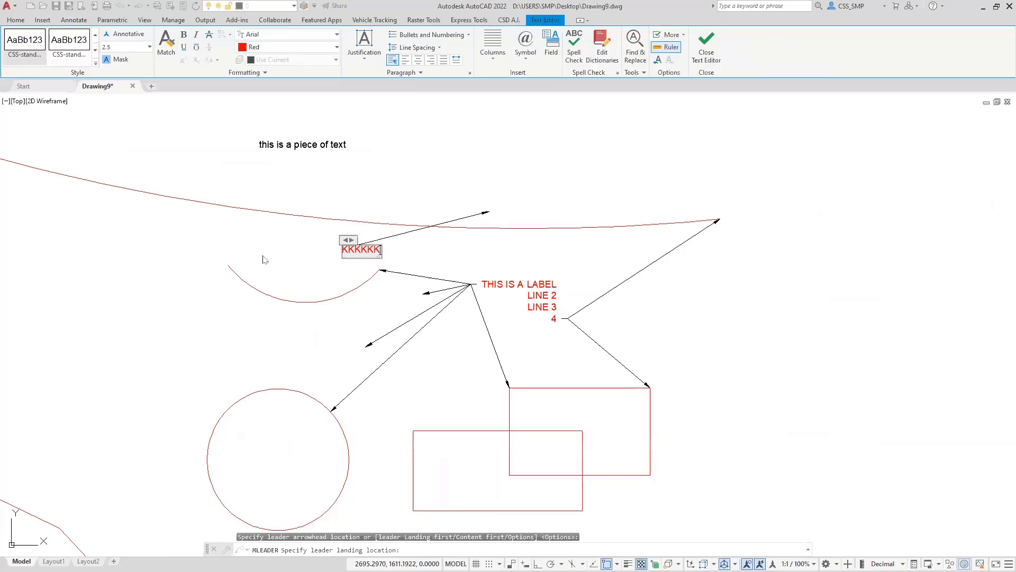
key("Return")
type("SDF")
key("Return")
type("SDF")
key("Return")
type("SDFS")
key("Return")
type("F")
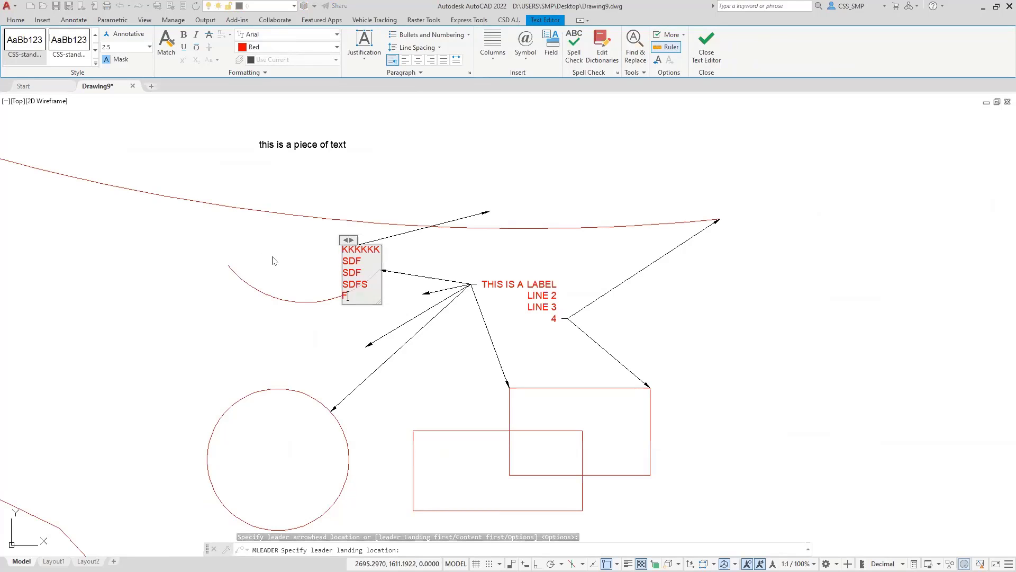
left_click(57, 282)
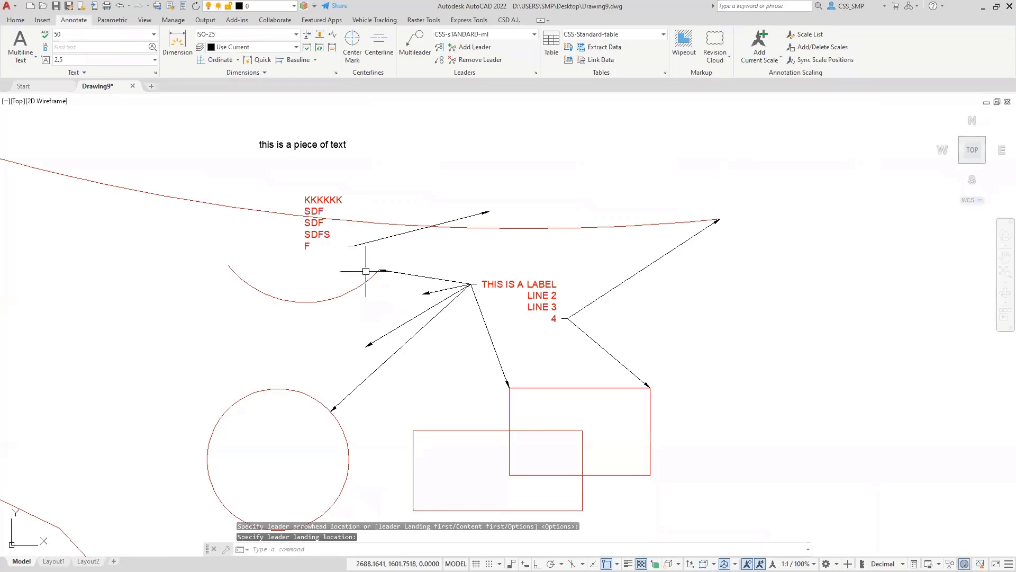
- Add eleven leaders to the KKKKKK multileader, fanned out around the small arc and the upper curve, and move its text up above the curve
left_click(407, 232)
right_click(463, 214)
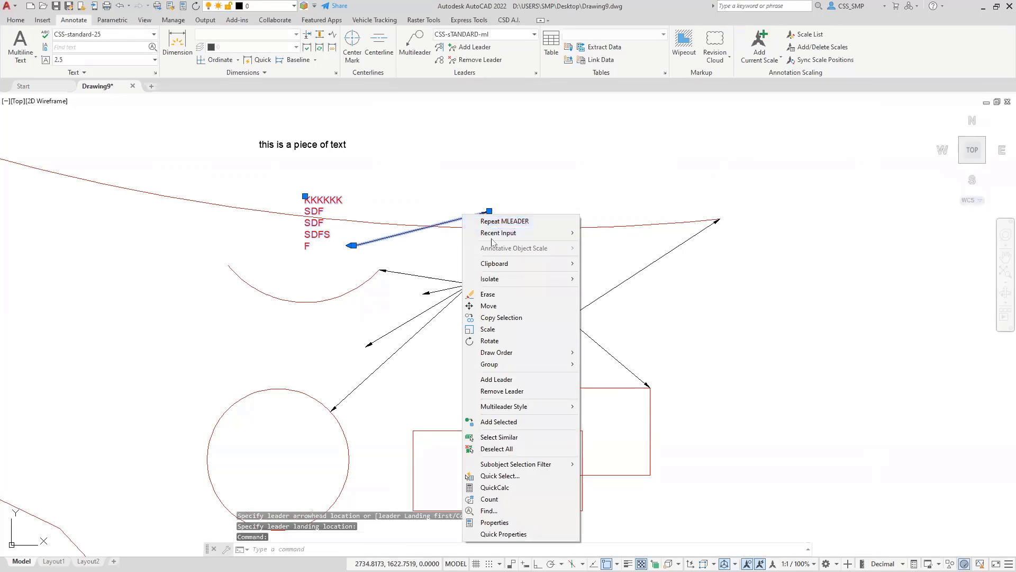
left_click(497, 377)
left_click(392, 288)
left_click(338, 299)
left_click(275, 299)
left_click(242, 291)
left_click(229, 287)
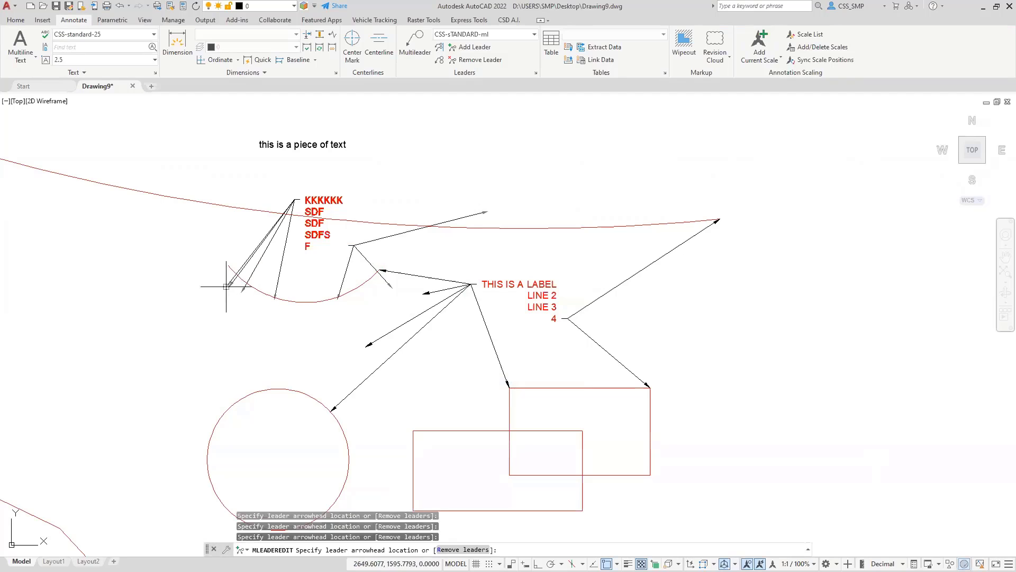
left_click(202, 271)
left_click(172, 229)
left_click(150, 207)
left_click(137, 177)
left_click(143, 147)
left_click(188, 133)
key("Return")
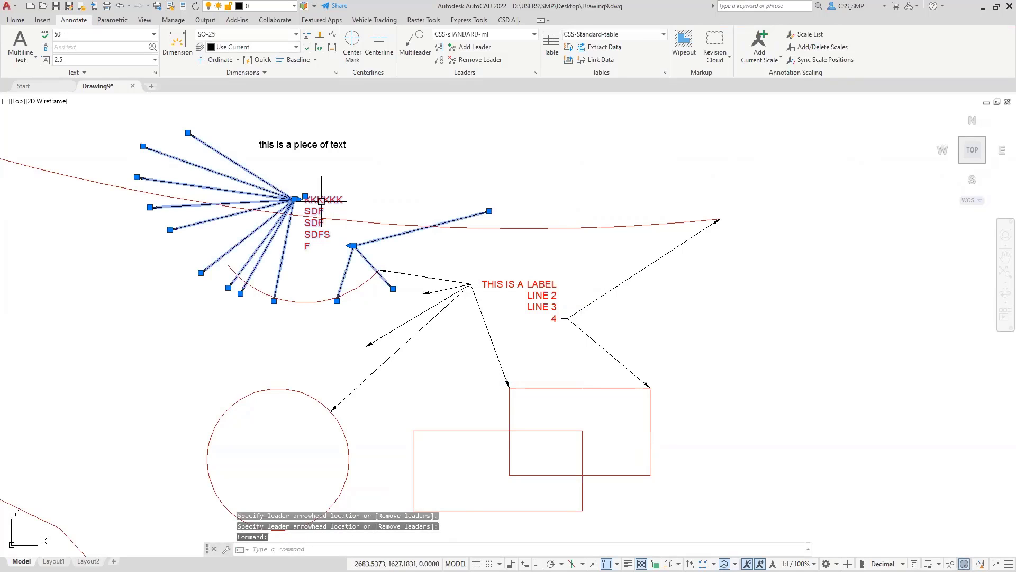
left_click(305, 196)
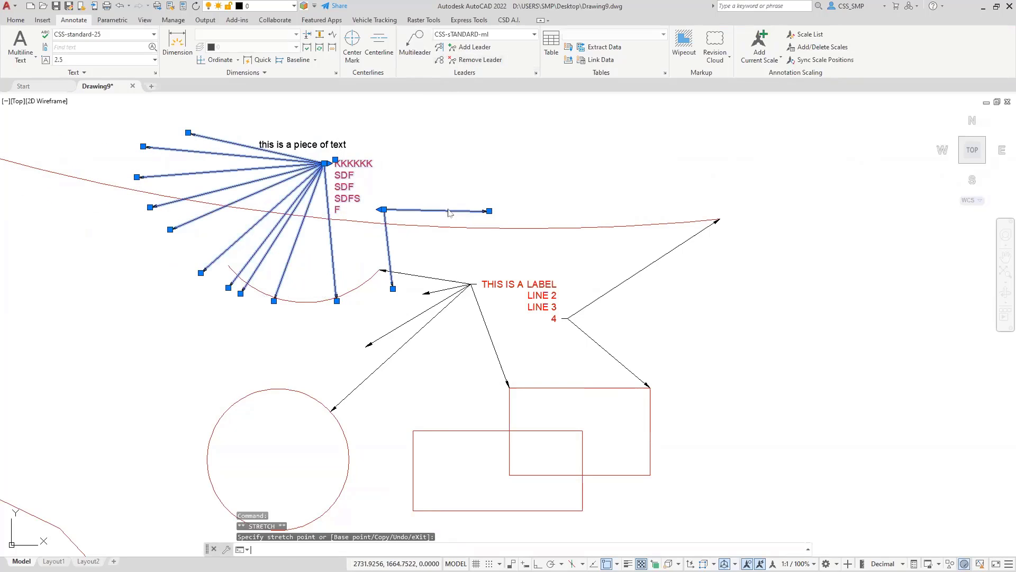
- Review the text and leader connection settings of the CSS-sTANDARD-ml multileader style
left_click(535, 73)
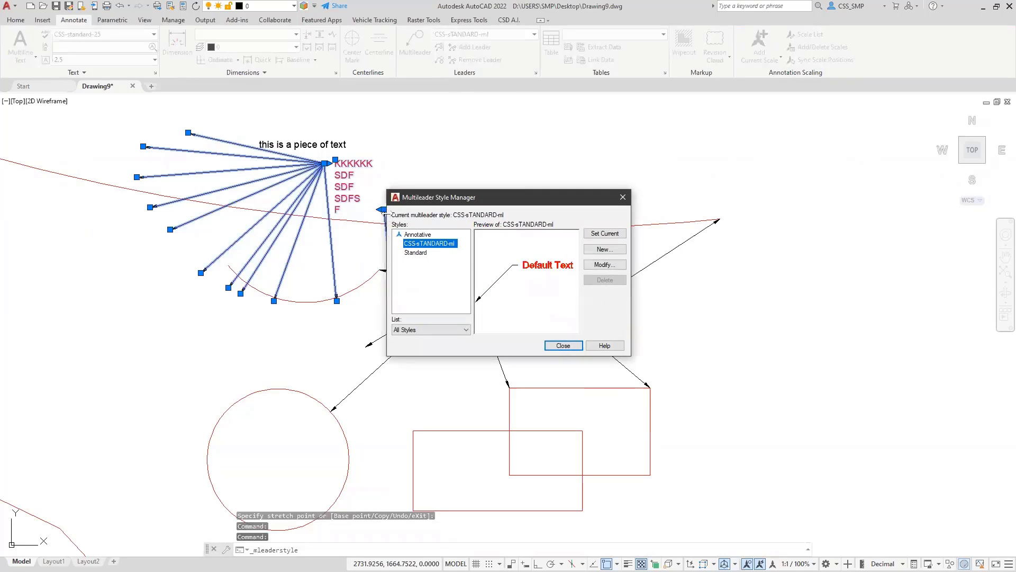
left_click(603, 266)
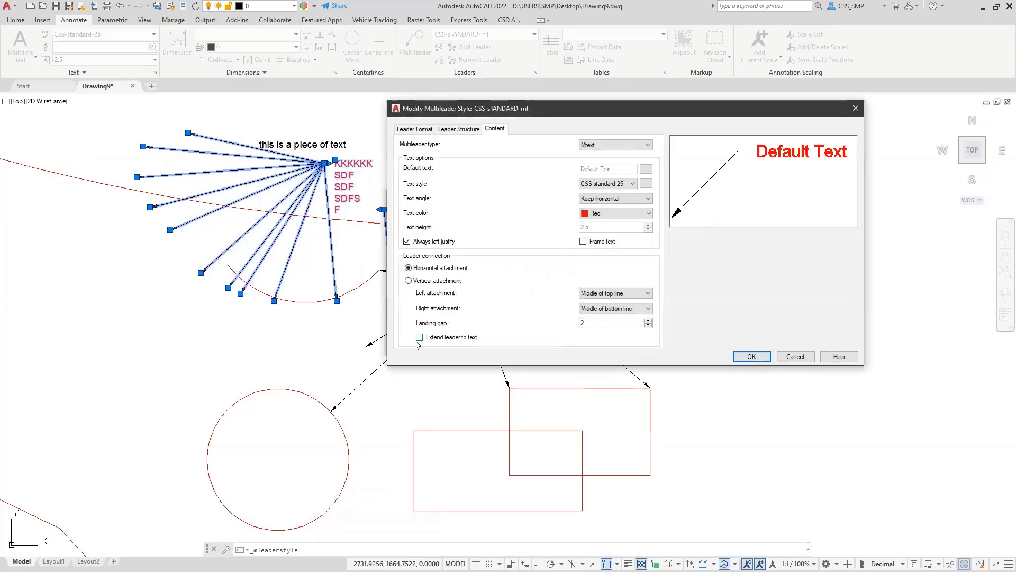
left_click(751, 358)
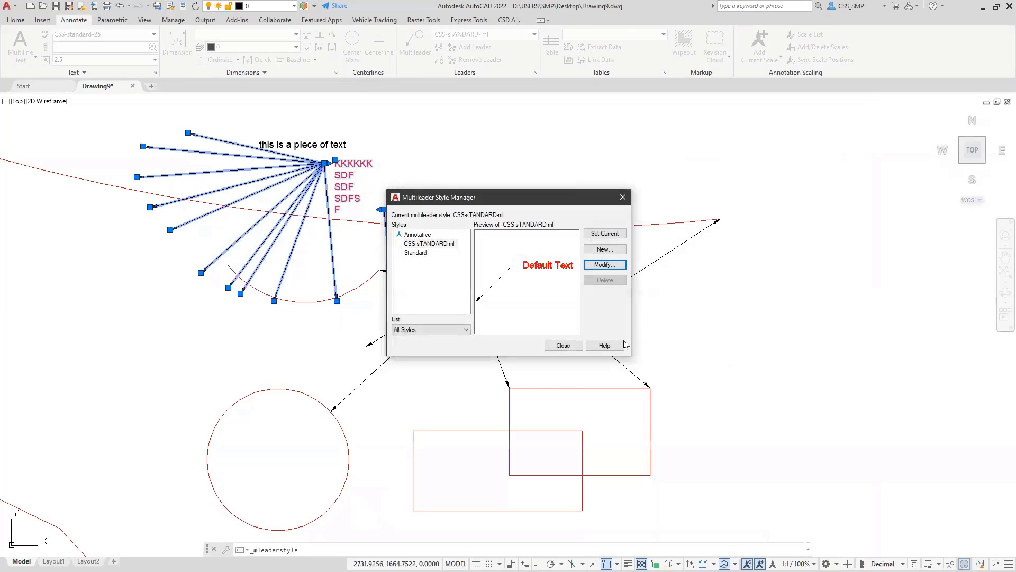
left_click(563, 346)
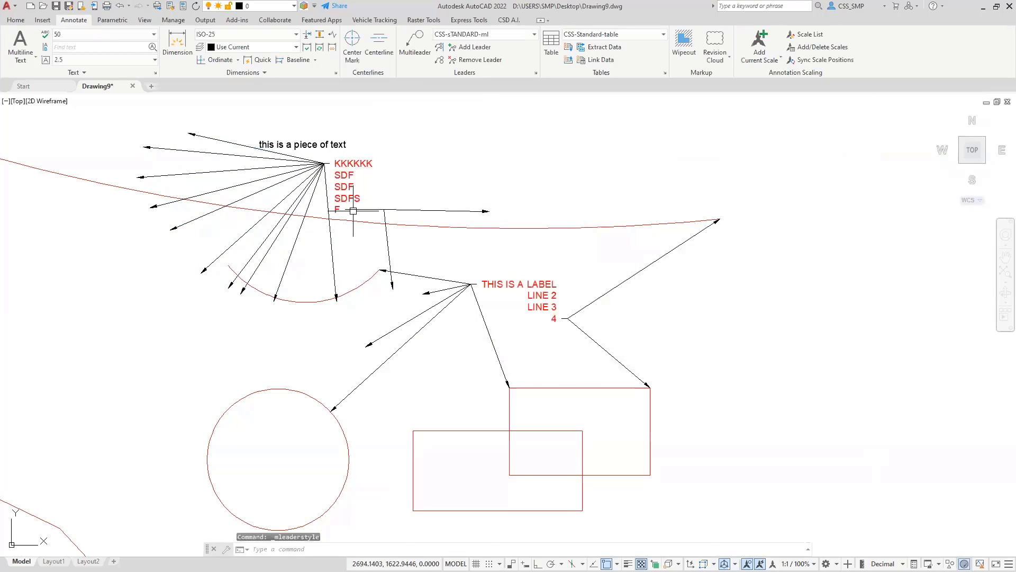
- Move the KKKKKK multileader's text farther up and to the right, clear of the "this is a piece of text" line
scroll(359, 211, "up", 4)
middle_click_drag(343, 236, 389, 365)
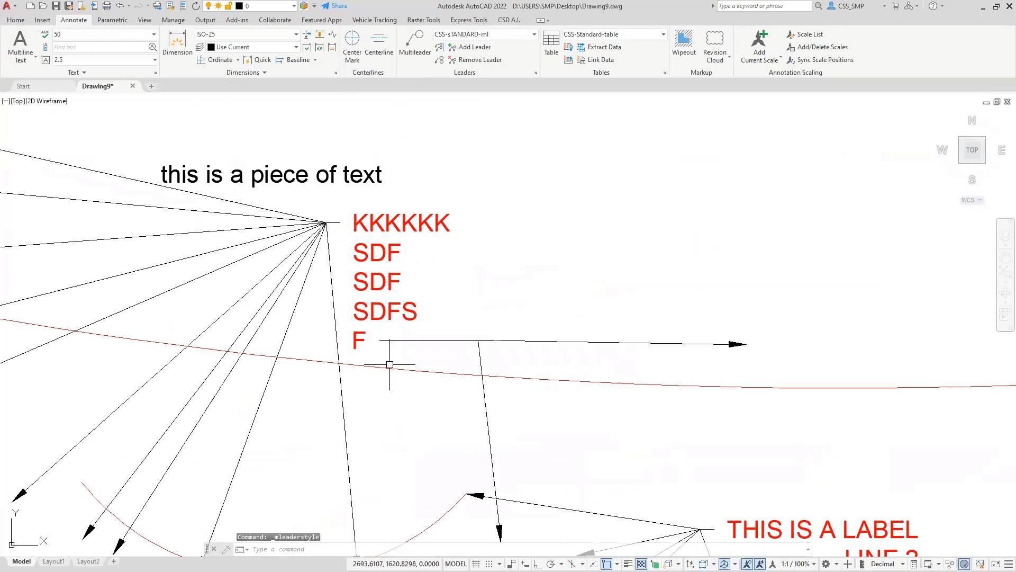
left_click(362, 230)
left_click(354, 213)
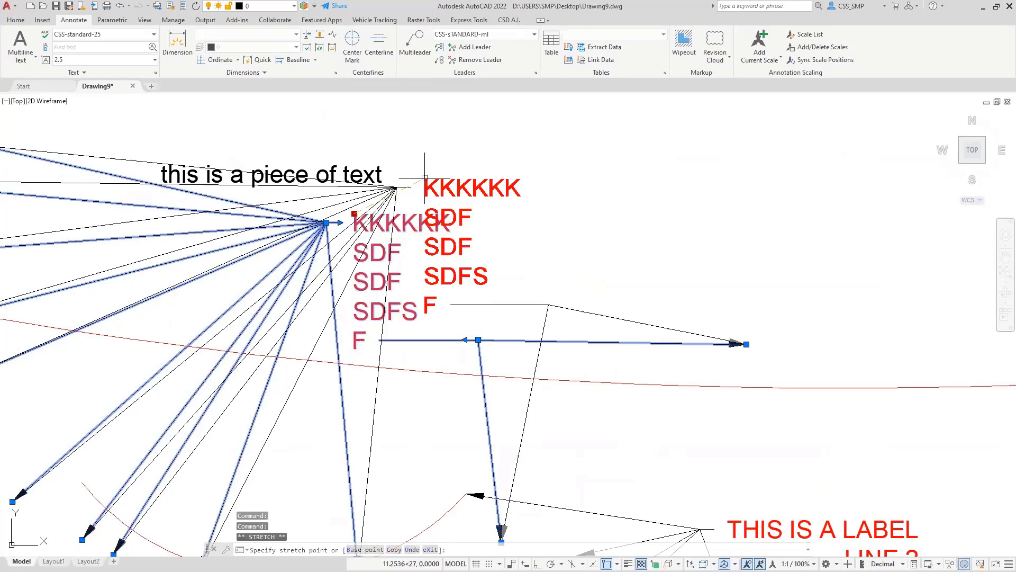
left_click(496, 155)
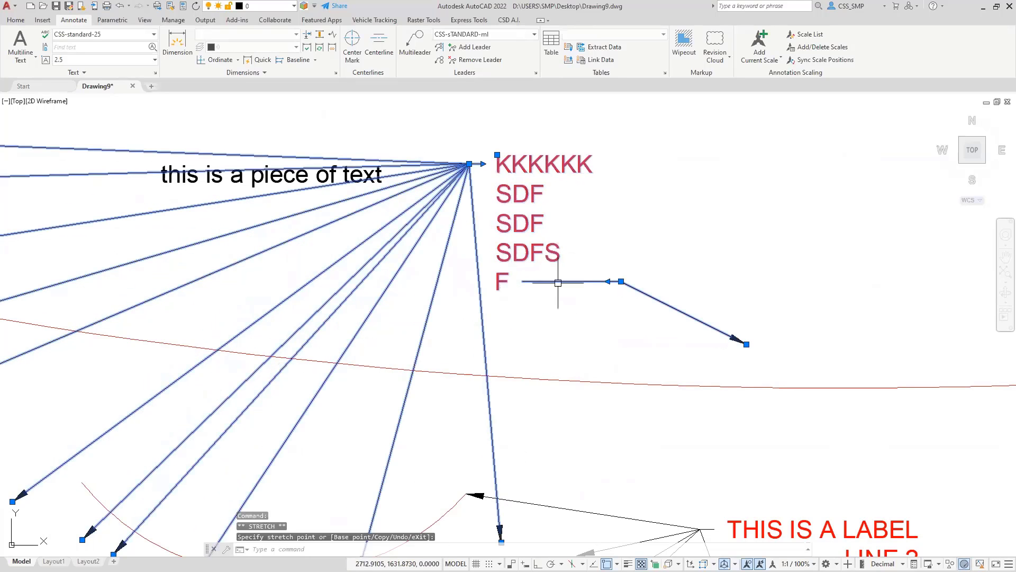
- Set the text justification of the THIS IS A LABEL multileader to Left in its properties
scroll(529, 288, "down", 2)
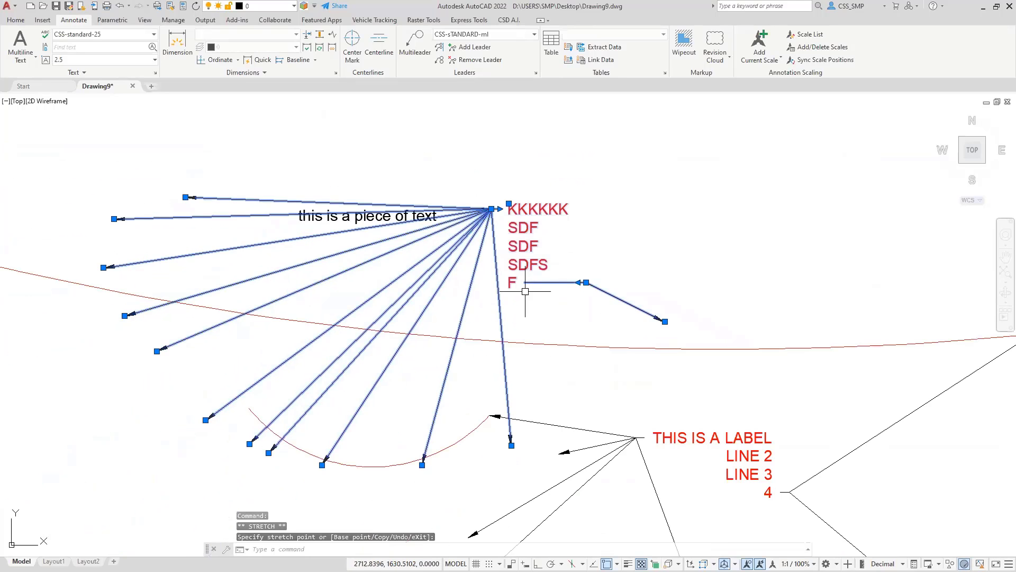
middle_click_drag(528, 291, 416, 216)
middle_click_drag(546, 335, 504, 291)
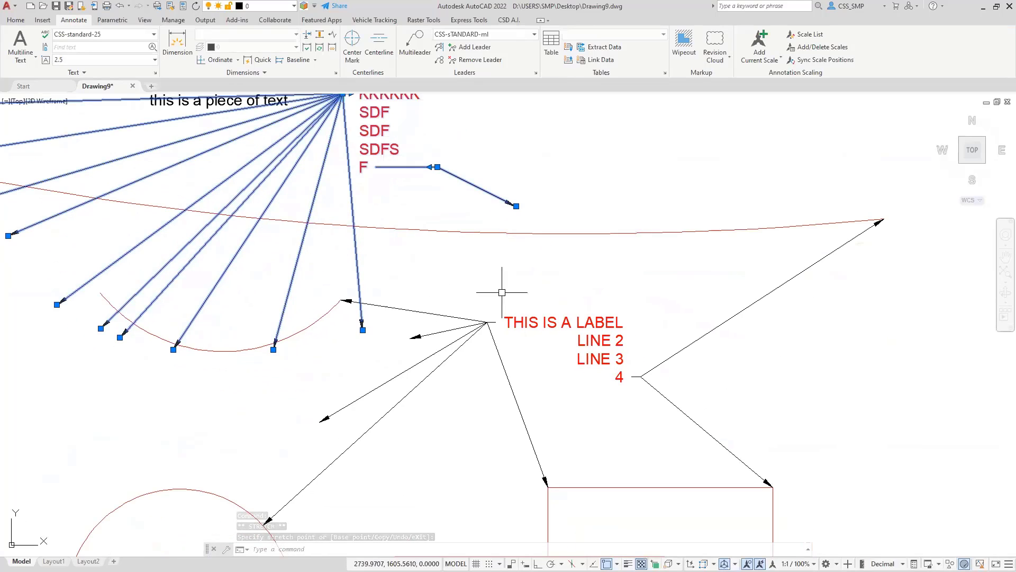
middle_click_drag(384, 175, 407, 261)
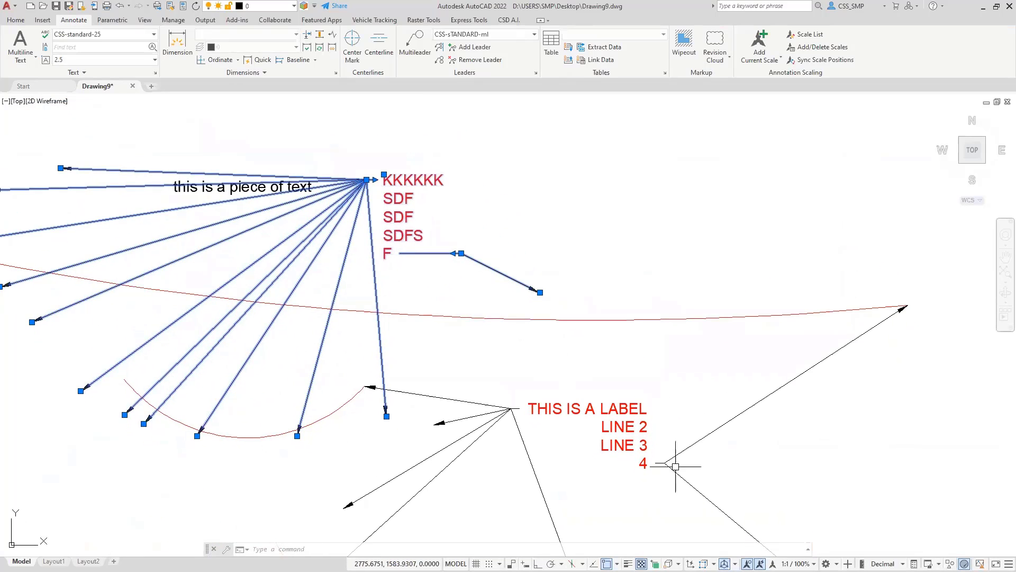
double_click(569, 408)
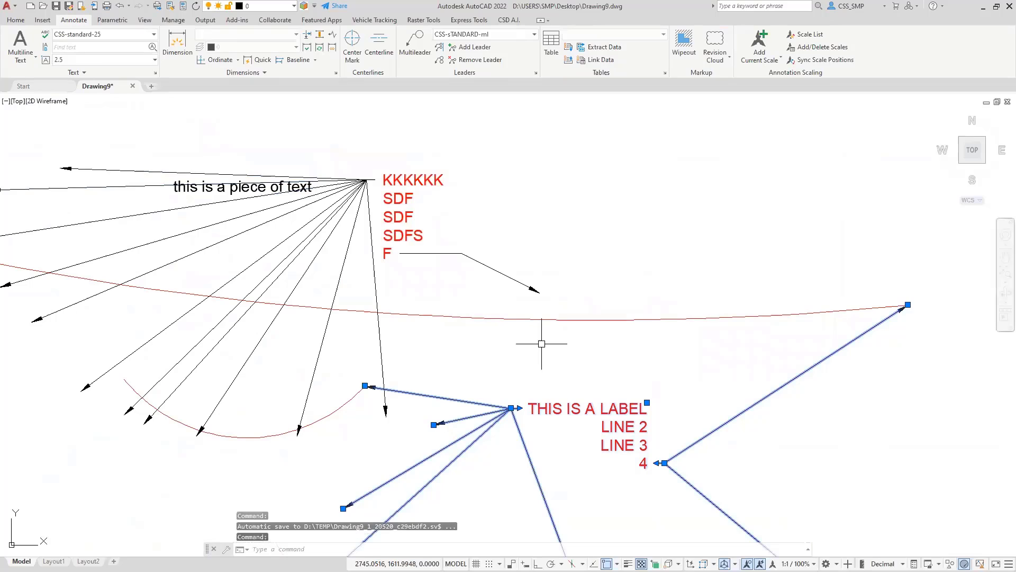
key("ctrl+1")
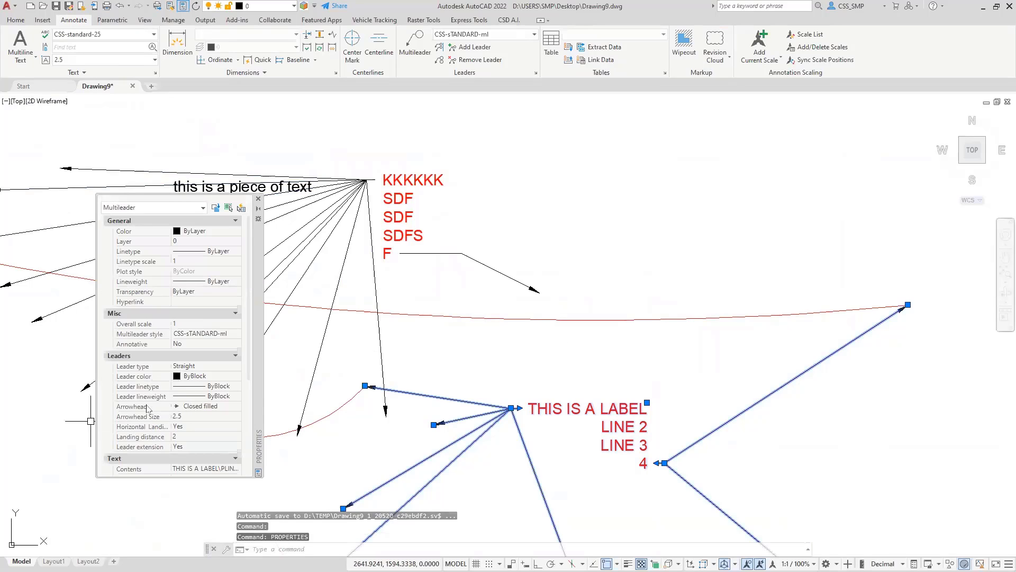
scroll(144, 405, "down", 3)
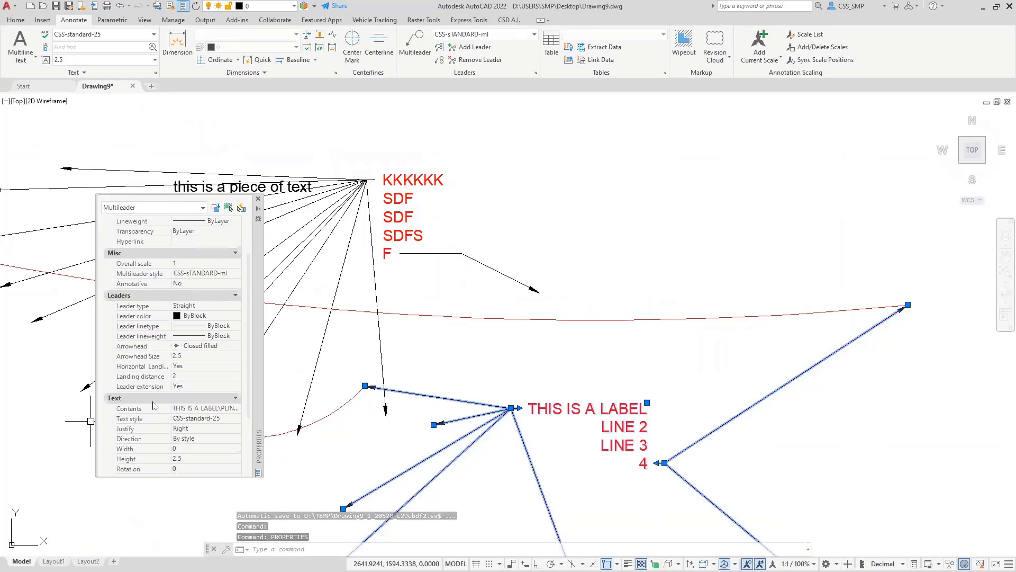
left_click(190, 430)
left_click(183, 438)
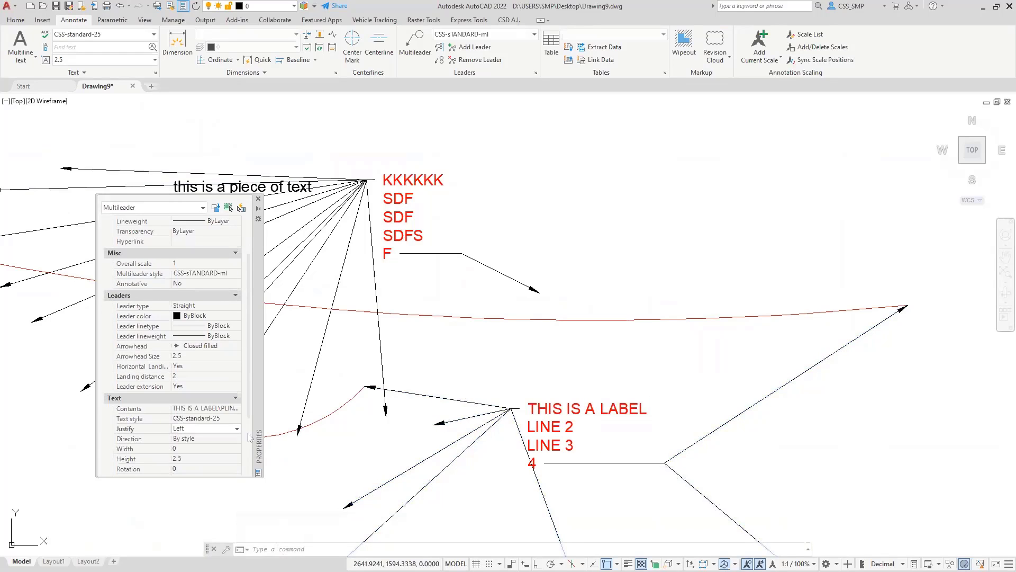
left_click(258, 198)
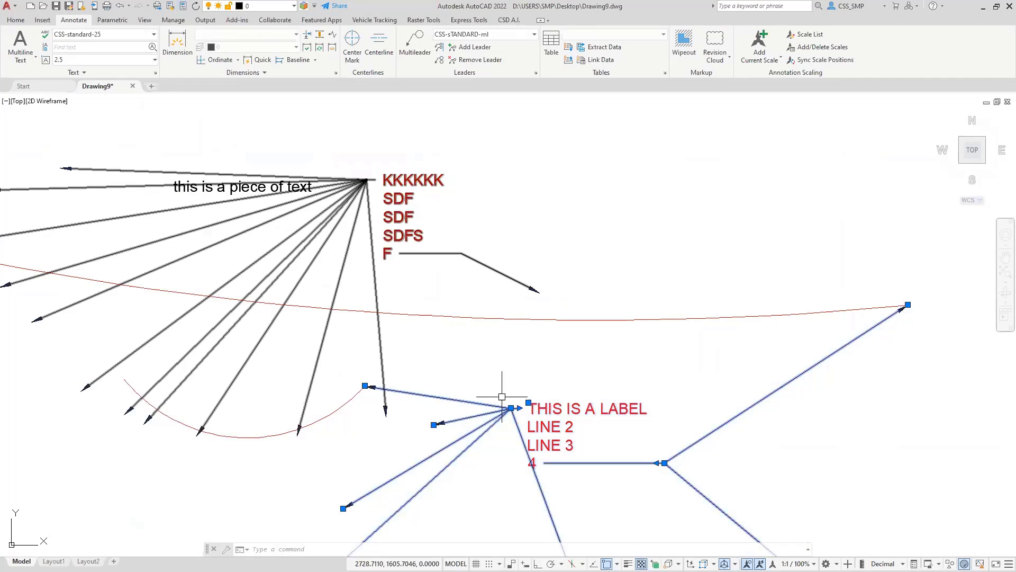
- Move the THIS IS A LABEL multileader's text up and to the right, and lengthen the landing beside its last line
mouse_move(532, 381)
middle_mouse_down()
mouse_move(395, 330)
mouse_move(260, 423)
middle_mouse_up()
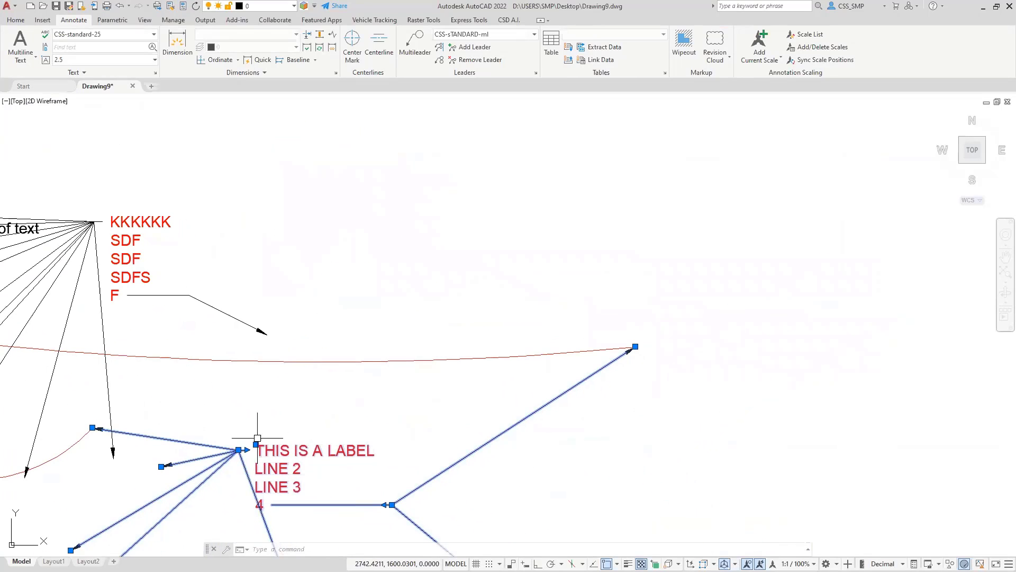
left_click_drag(256, 445, 349, 399)
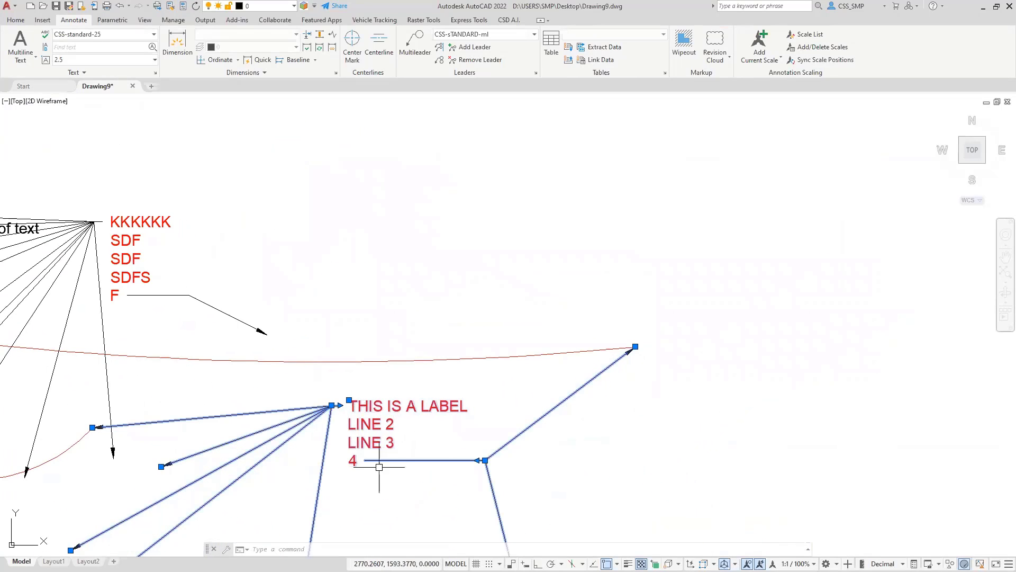
middle_click_drag(418, 436, 519, 368)
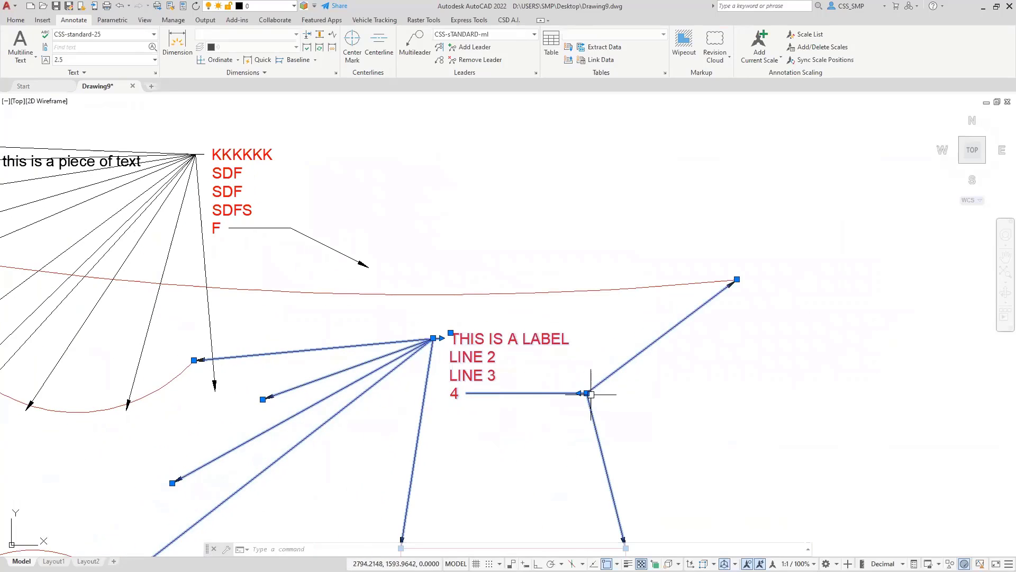
left_click_drag(578, 393, 555, 393)
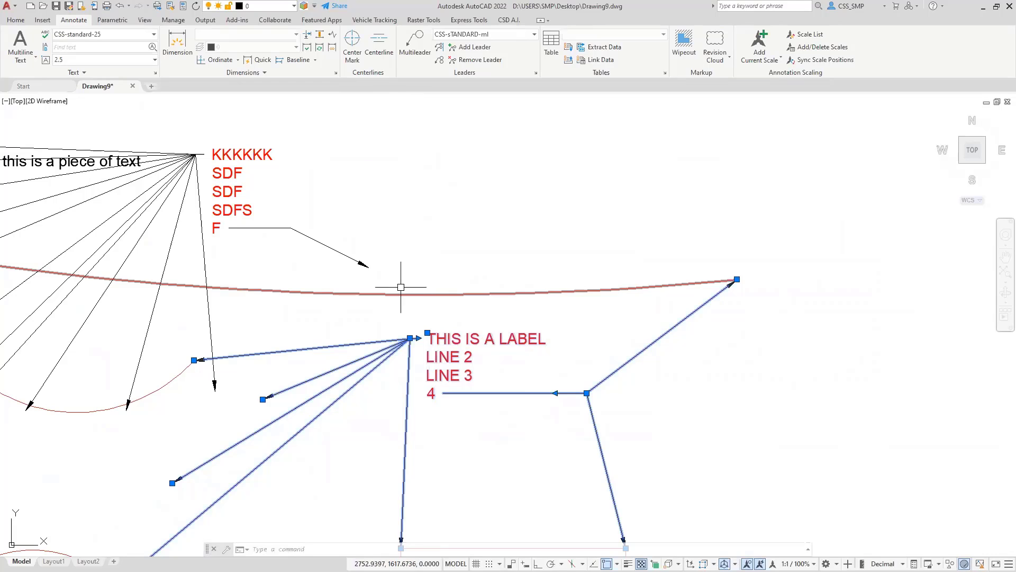
- Erase the KKKKKK multileader and the single-line text "this is a piece of text"
scroll(401, 282, "down", 2)
scroll(401, 282, "down", 2)
mouse_move(402, 282)
middle_mouse_down()
mouse_move(474, 285)
mouse_move(454, 307)
mouse_move(545, 338)
middle_mouse_up()
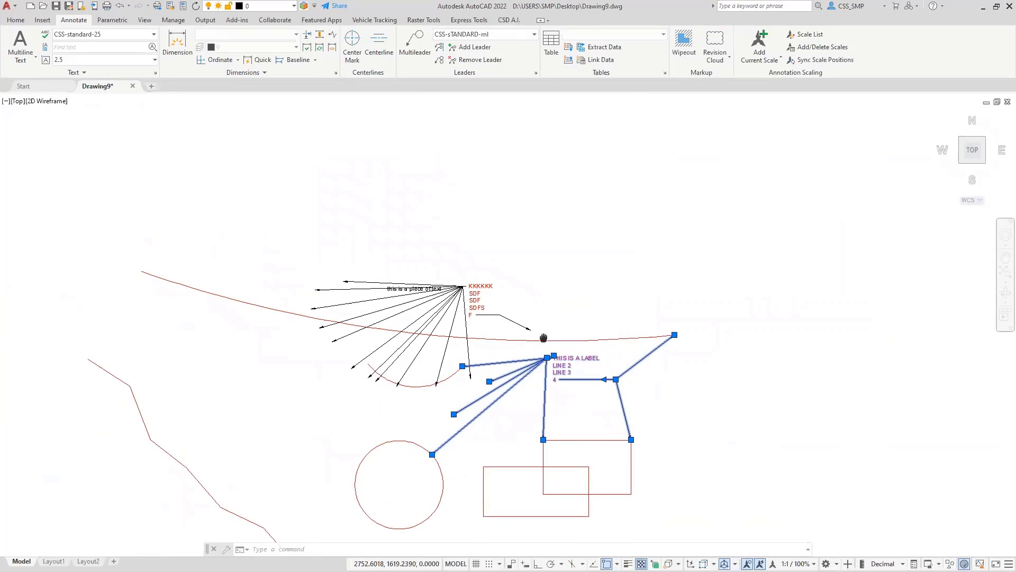
scroll(545, 339, "up", 2)
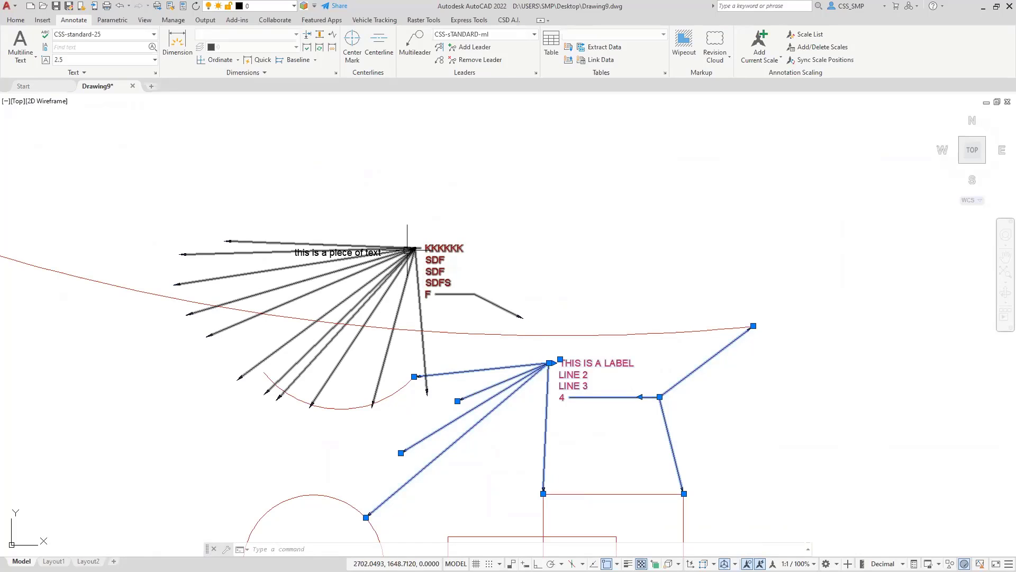
key("Escape")
left_click(407, 250)
key("Delete")
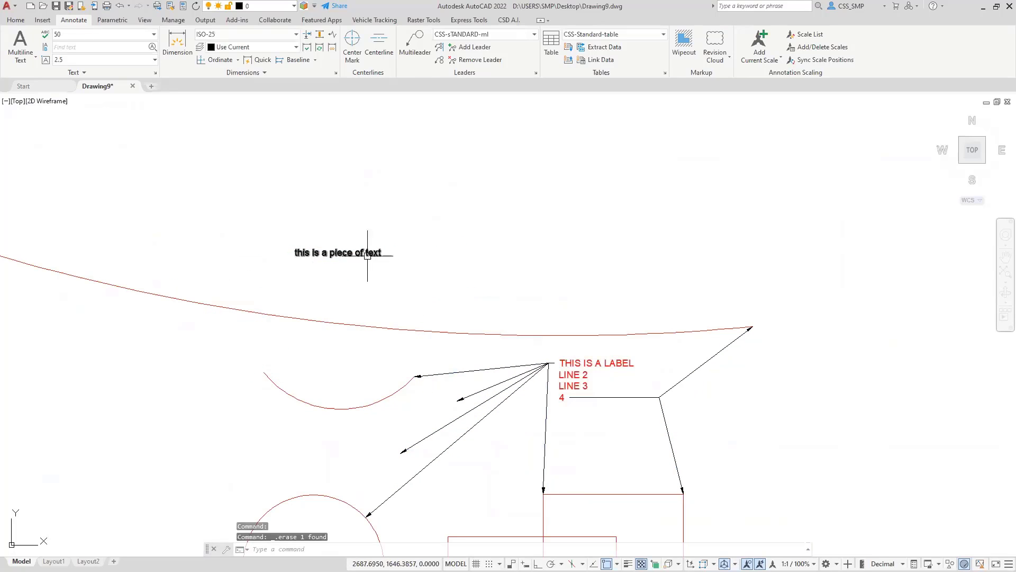
left_click(367, 254)
key("Delete")
- Erase the THIS IS A LABEL multileader, leaving only the curves, circle, rectangles and polyline
left_click(553, 360)
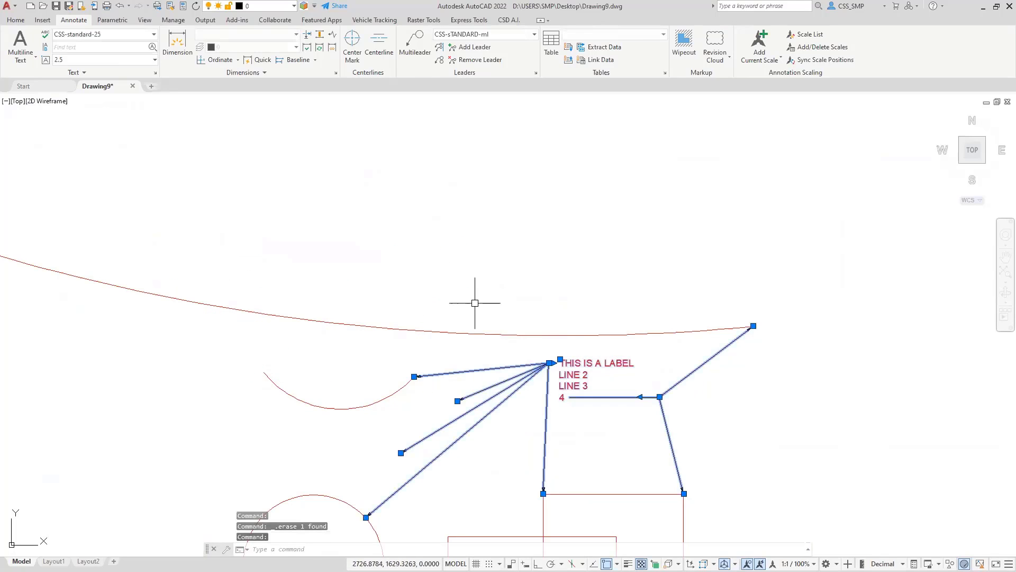
middle_click_drag(474, 297, 468, 177)
key("Delete")
scroll(371, 266, "down", 3)
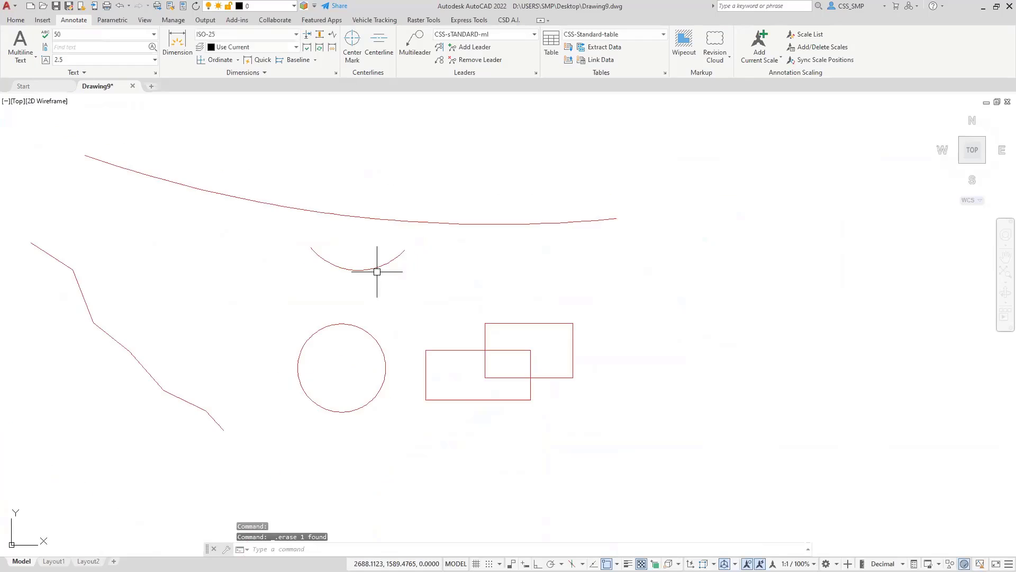
mouse_move(375, 268)
middle_mouse_down()
mouse_move(548, 271)
mouse_move(561, 280)
middle_mouse_up()
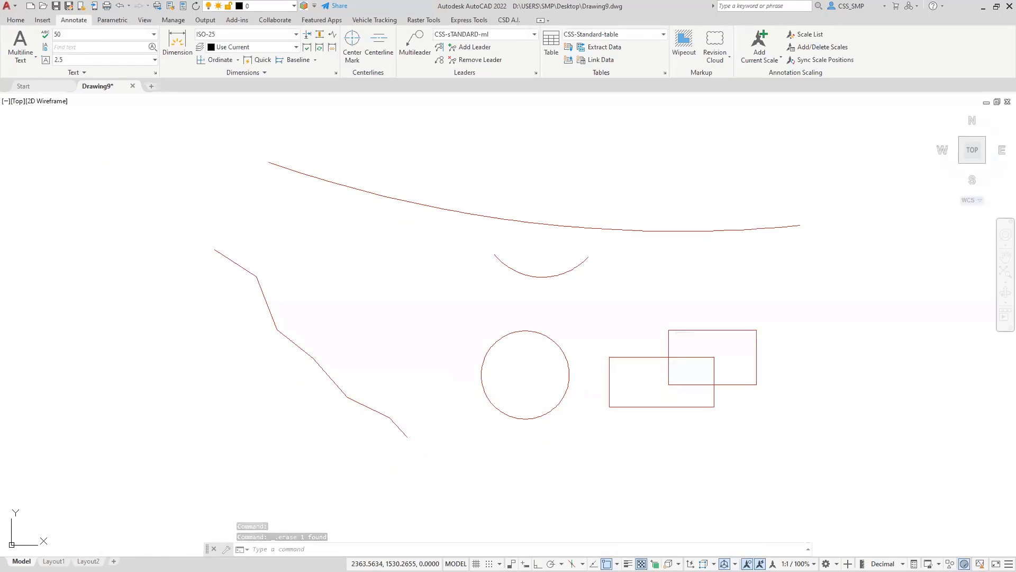
- Close the Annotation Styles drawing without saving its changes
key("ctrl+F4")
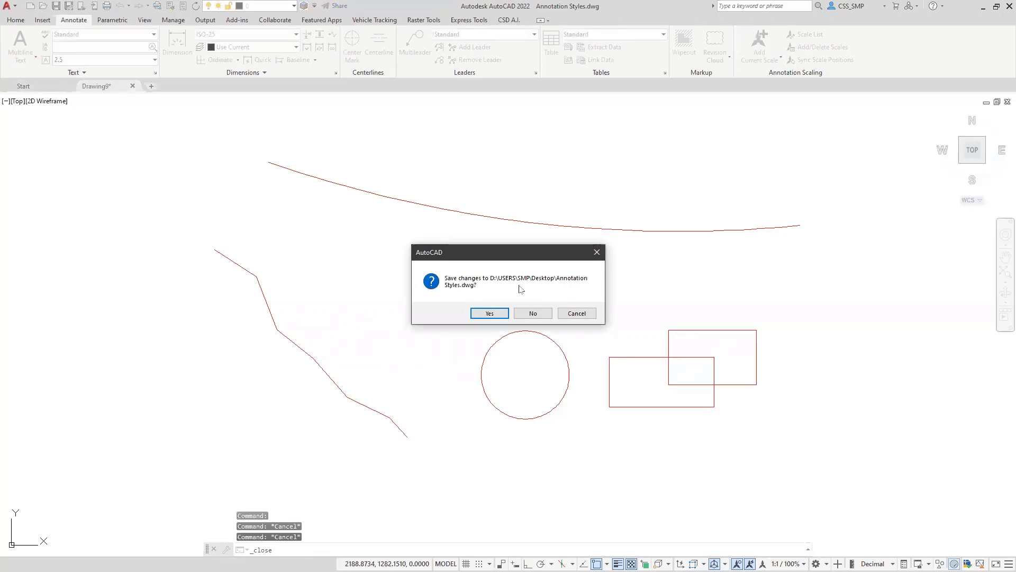
left_click(533, 313)
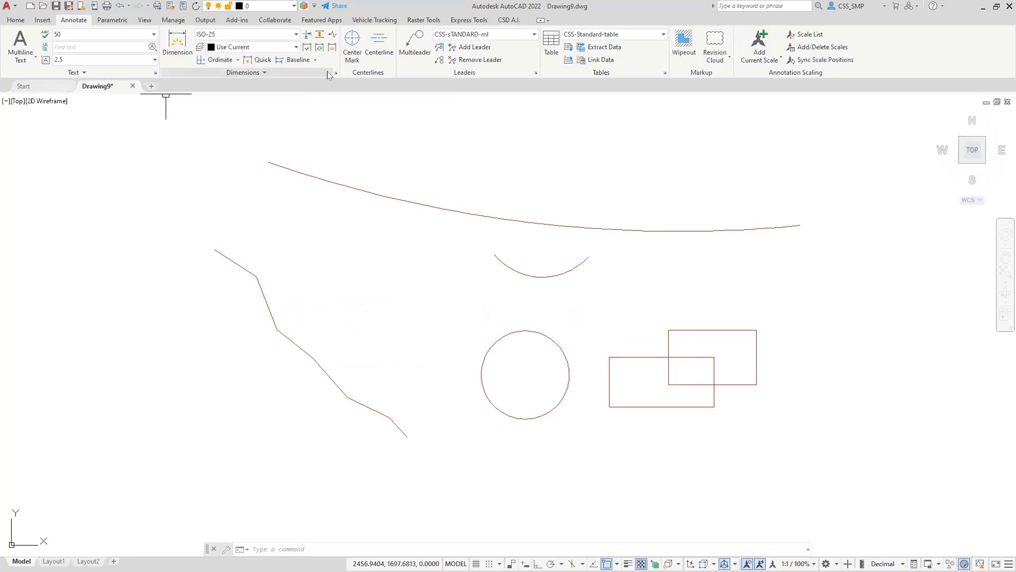
- Open the Dimension Style Manager and enlarge its window to show a bigger preview of the ISO-25 style
key("Escape")
key("Escape")
type("D")
key("Return")
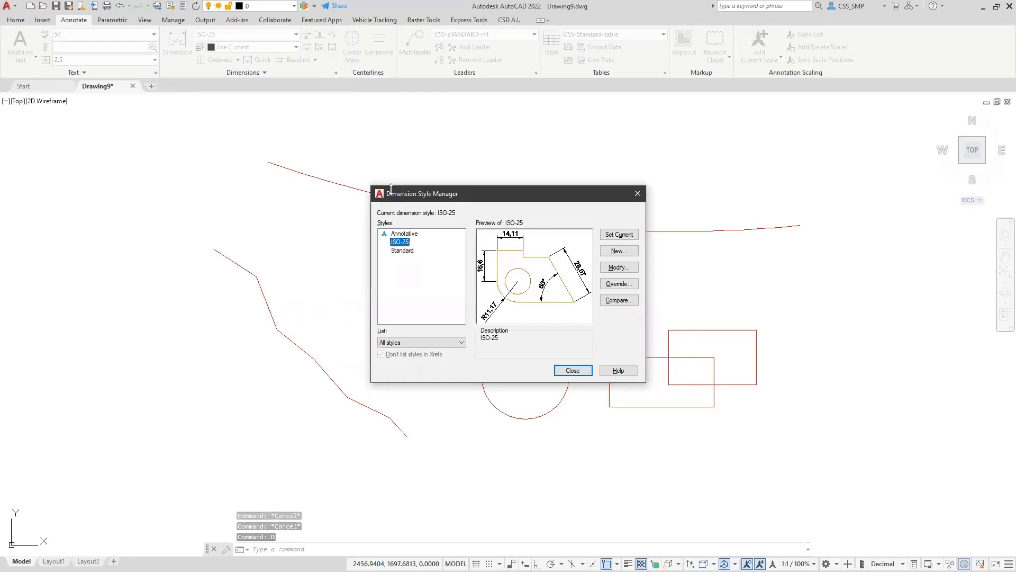
left_click_drag(391, 187, 391, 164)
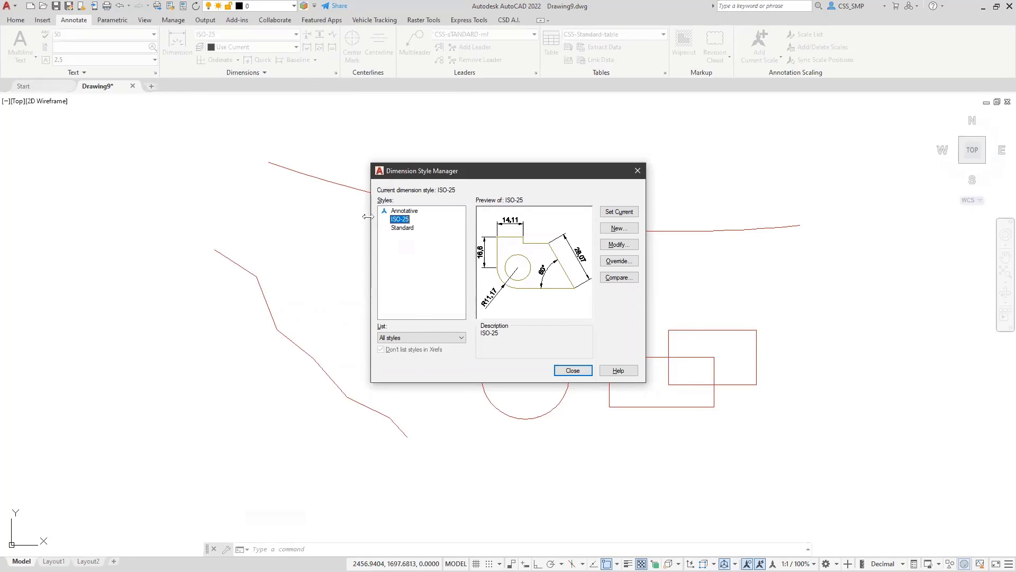
left_click_drag(367, 216, 176, 216)
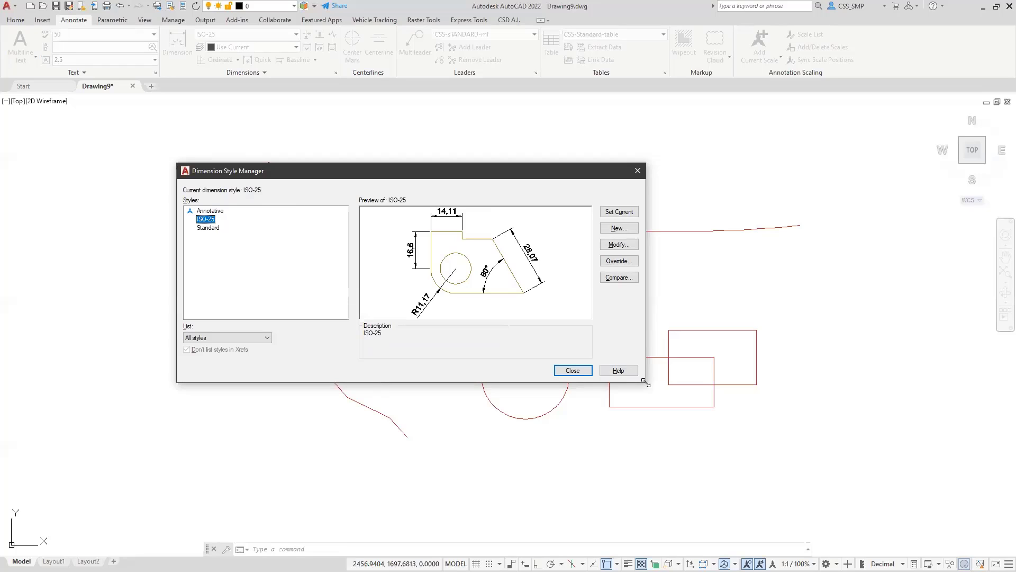
left_click_drag(646, 382, 867, 497)
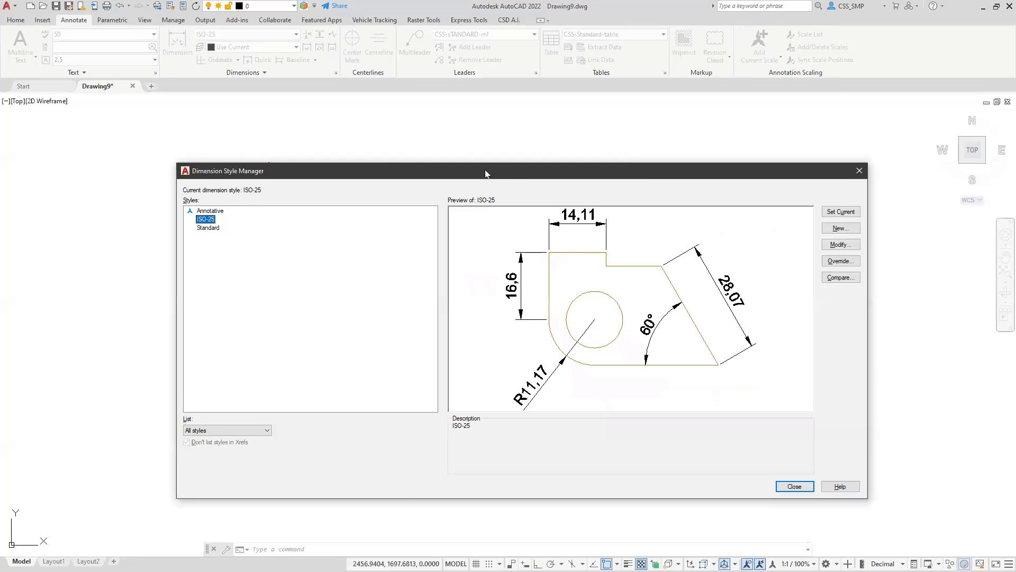
- Preview the Standard, ISO-25 and Annotative dimension styles in turn to compare how they look
left_click_drag(486, 173, 450, 108)
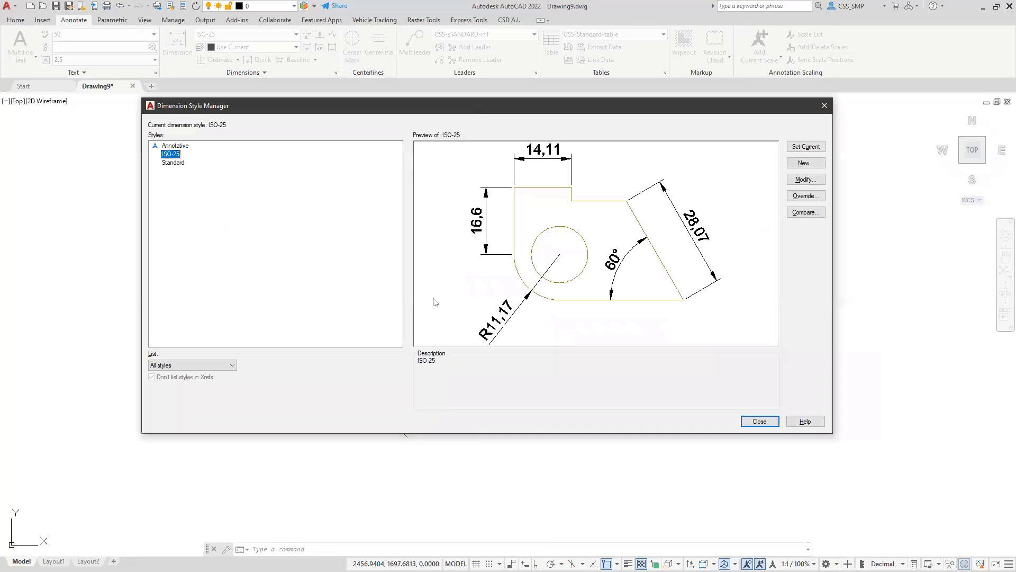
left_click(175, 163)
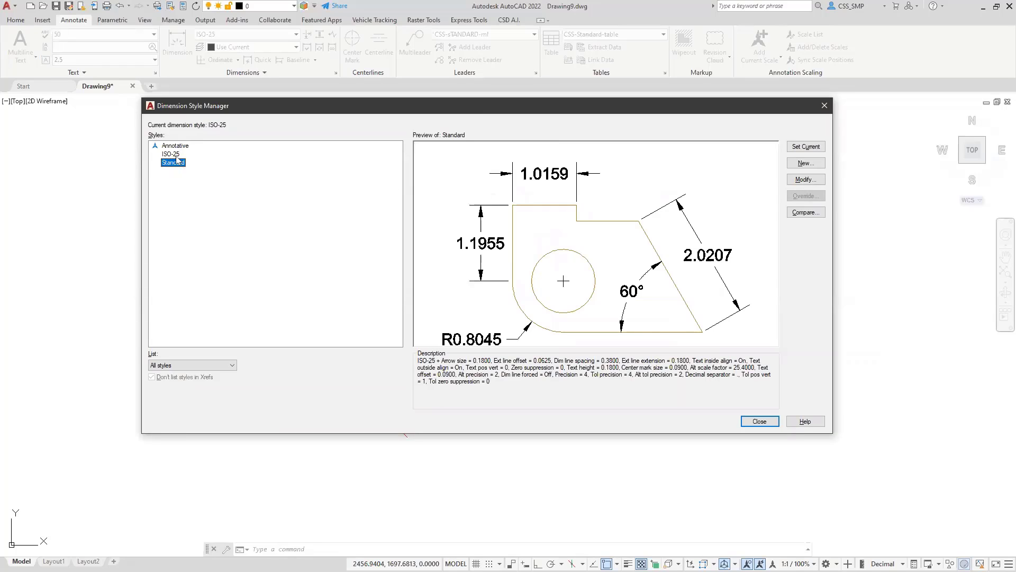
left_click(173, 154)
left_click(173, 146)
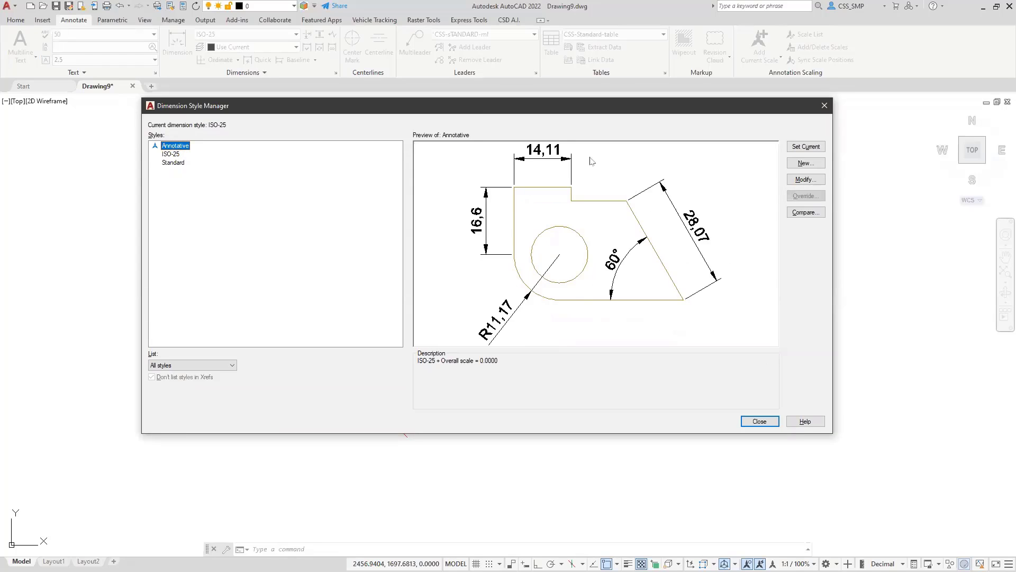
- Create a new dimension style named CSS-Iso25 based on ISO-25, used for all dimensions, and continue to its settings
left_click(170, 154)
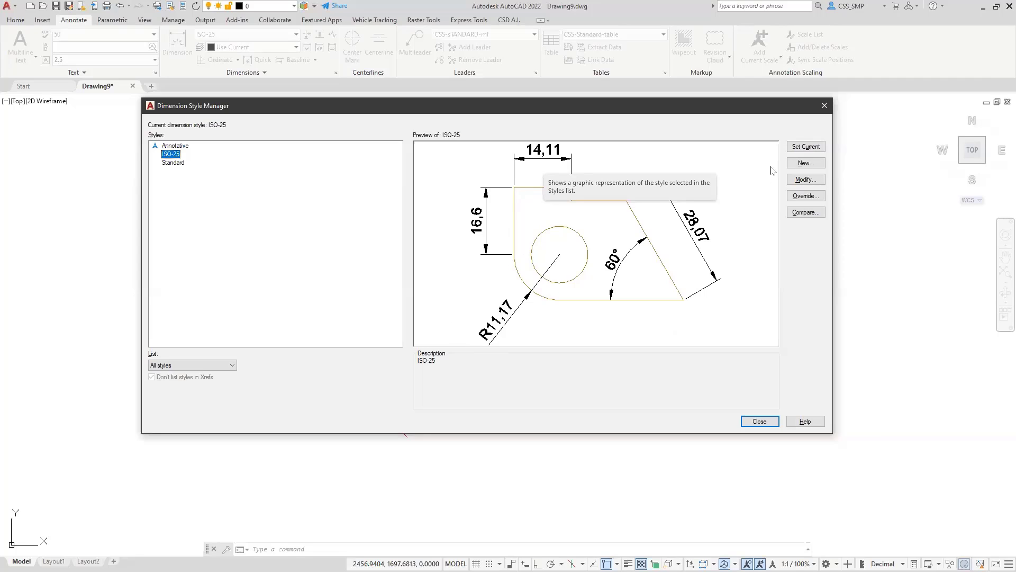
left_click(801, 164)
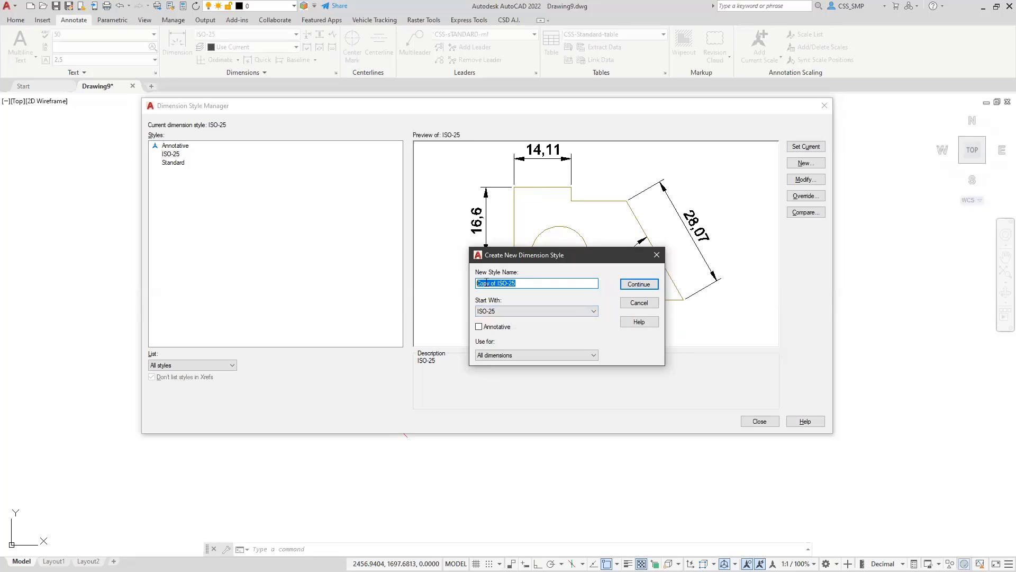
type("css")
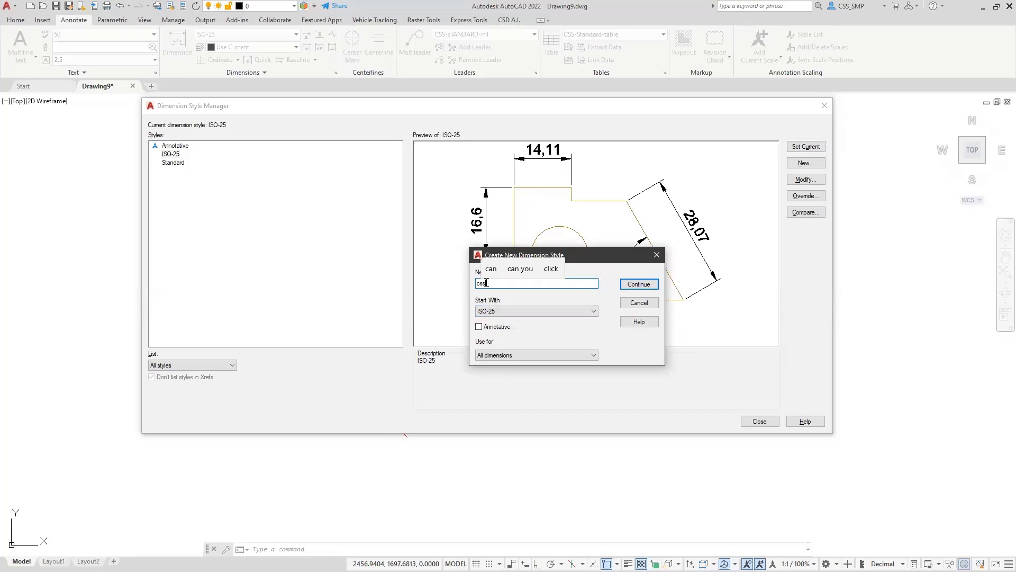
type("-")
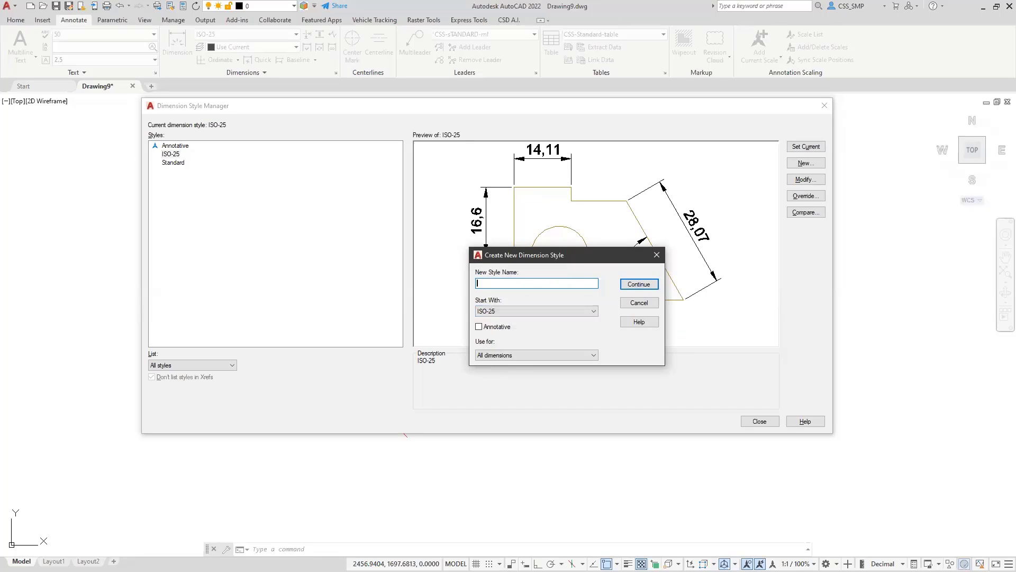
type("CSS-Iso25")
left_click_drag(531, 257, 485, 196)
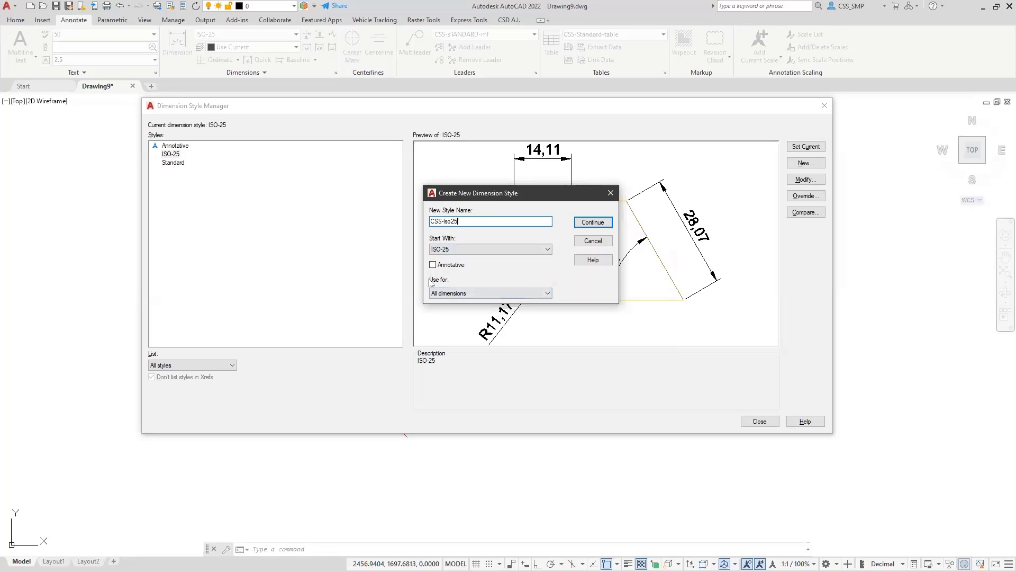
left_click(548, 295)
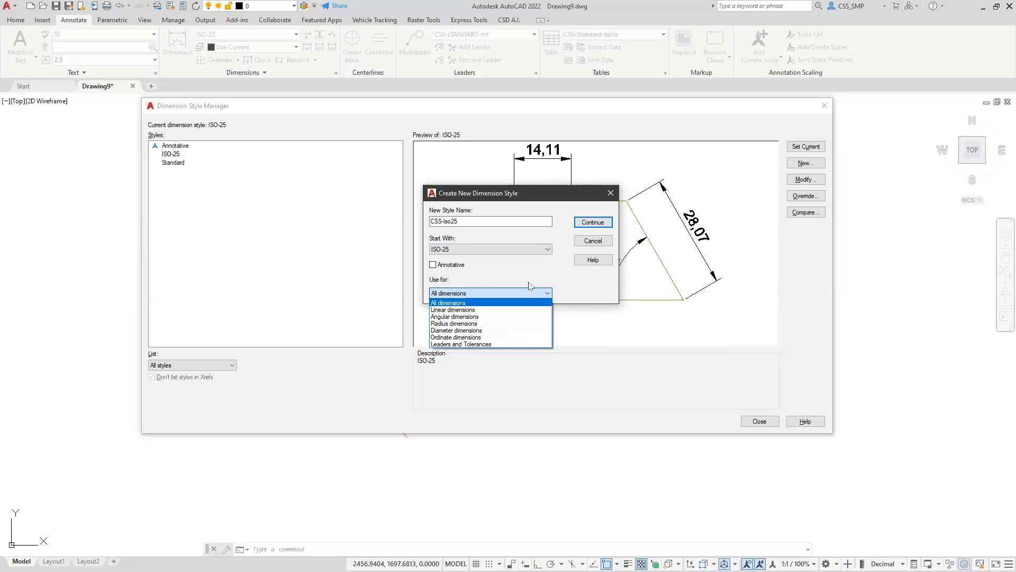
left_click(448, 302)
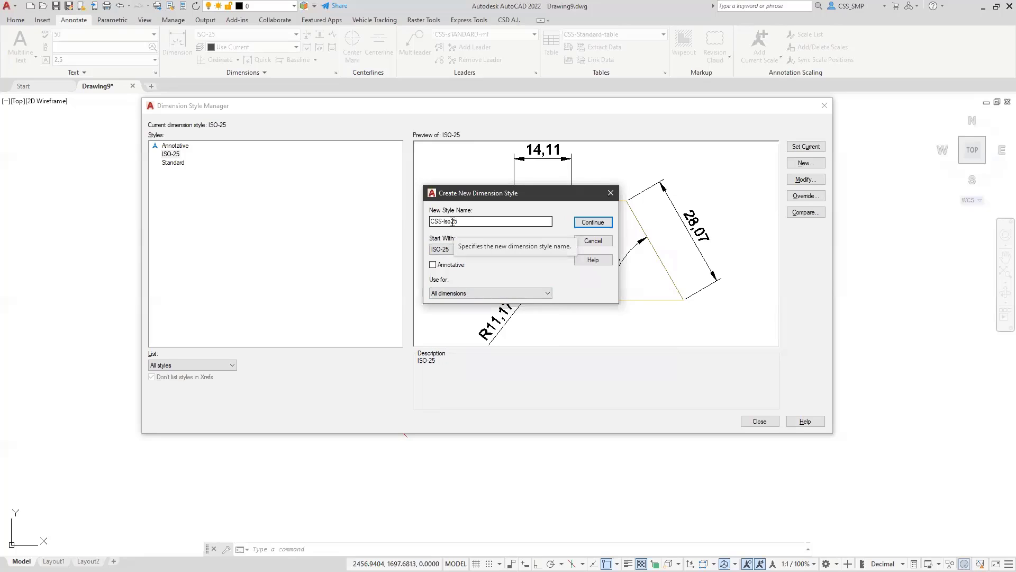
left_click(583, 223)
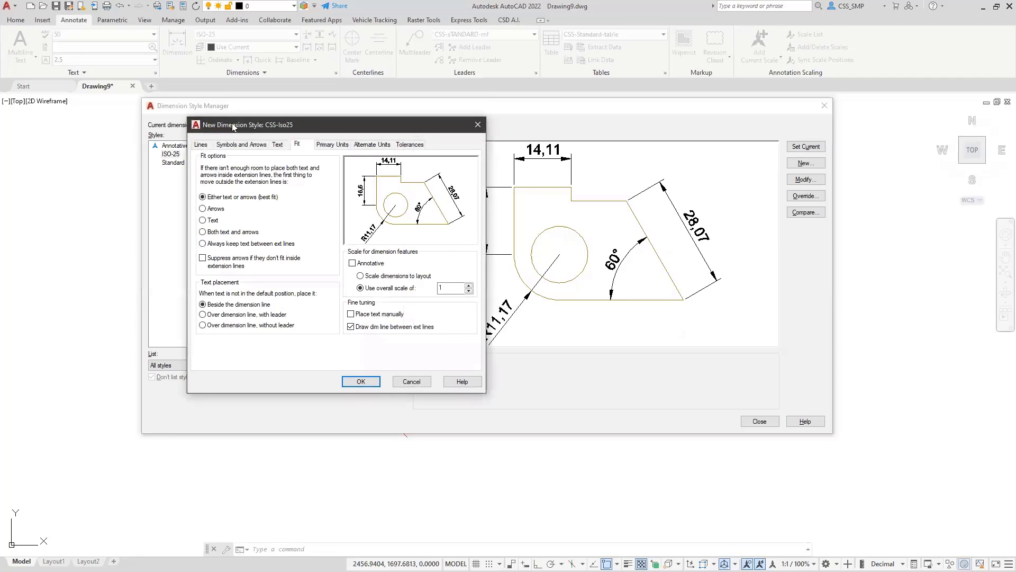
- Set the dimension line colour of the CSS-Iso25 style to Red, keeping the large style preview uncovered
left_click_drag(238, 127, 414, 170)
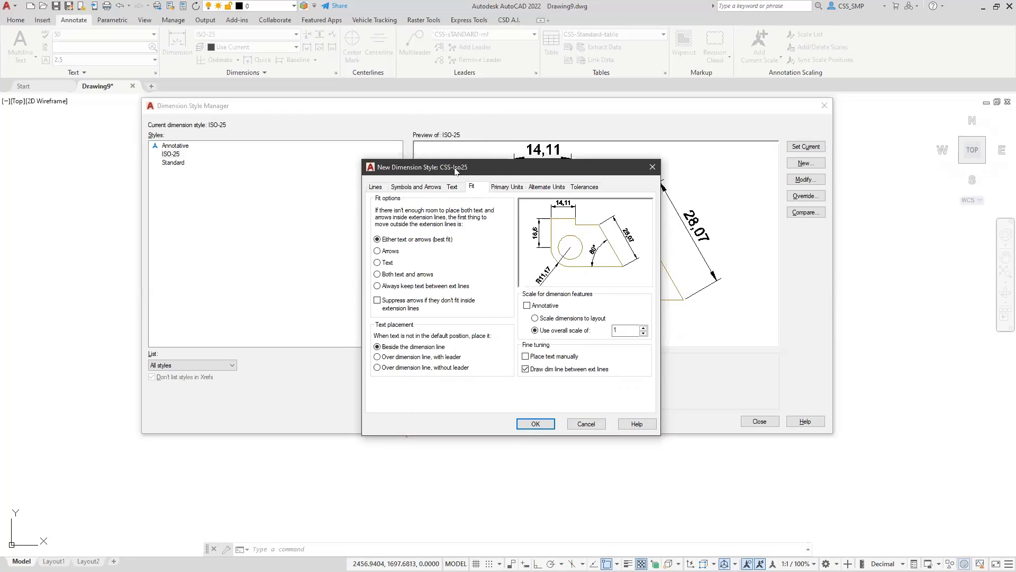
left_click_drag(461, 167, 241, 146)
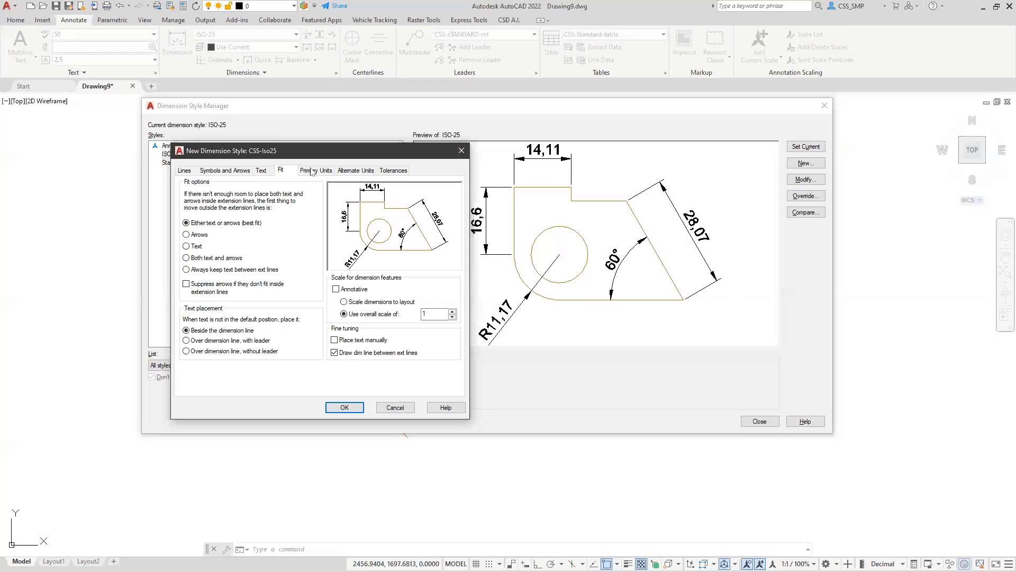
left_click_drag(259, 155, 334, 174)
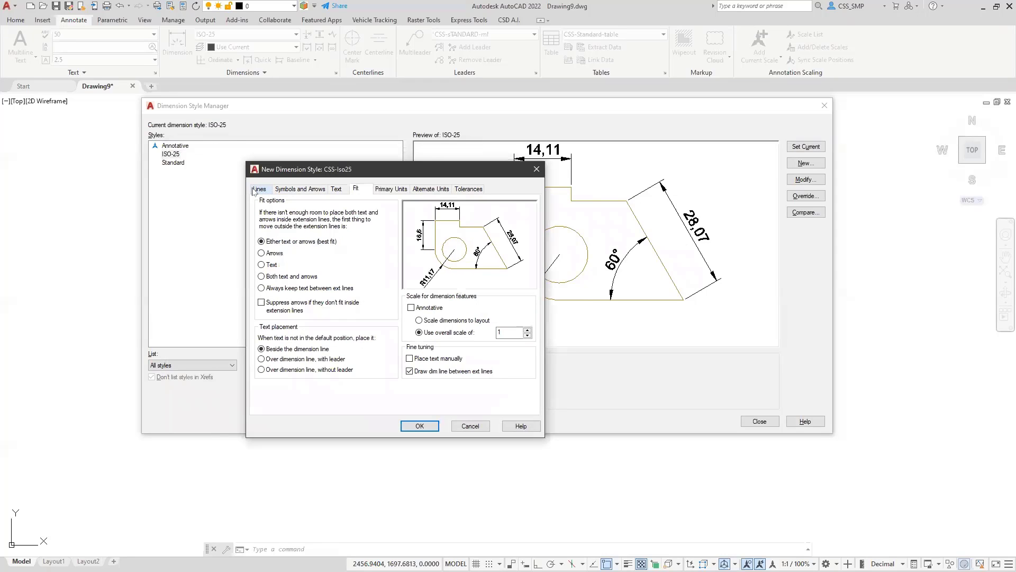
left_click(258, 189)
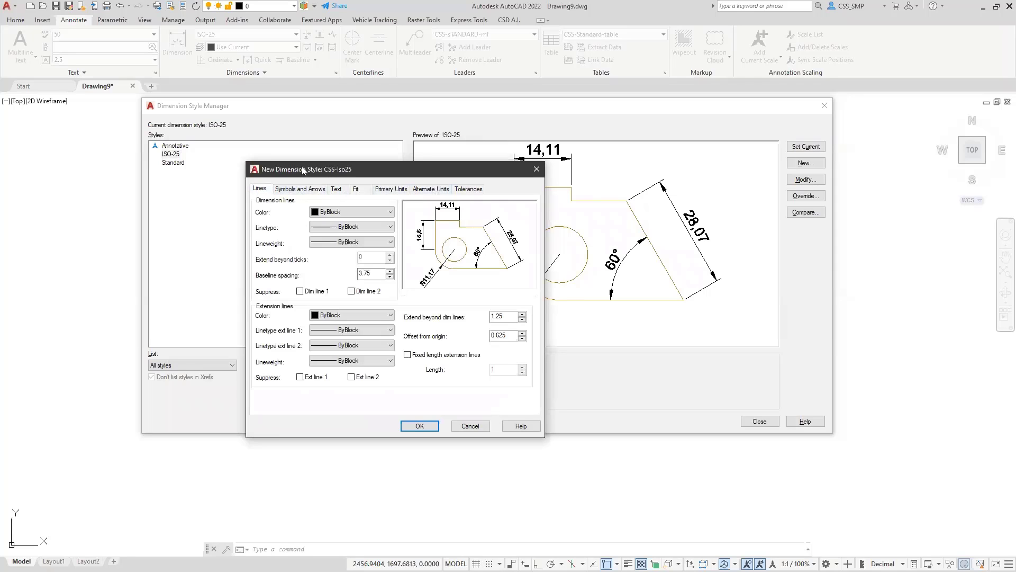
left_click_drag(304, 171, 219, 165)
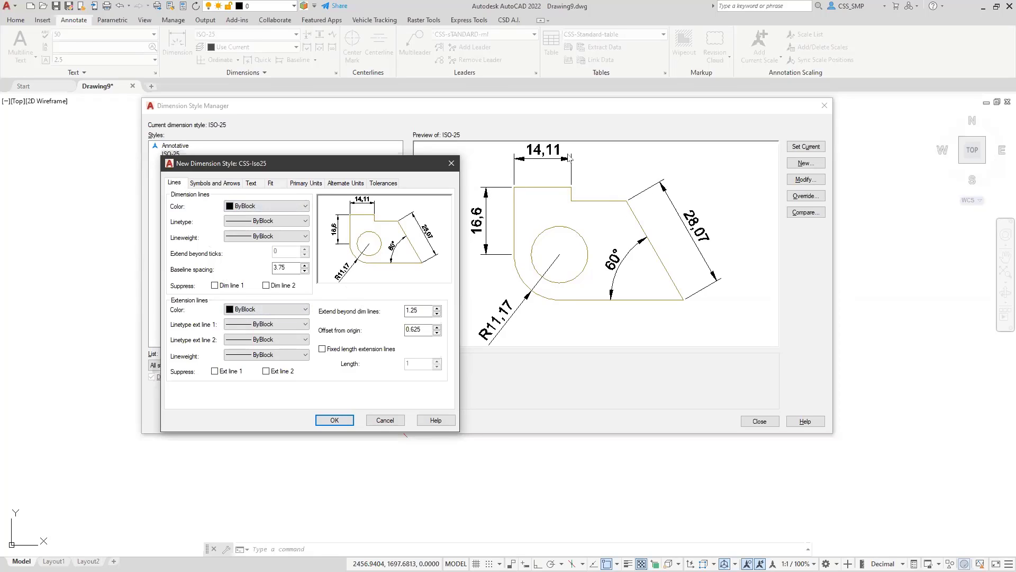
left_click(306, 207)
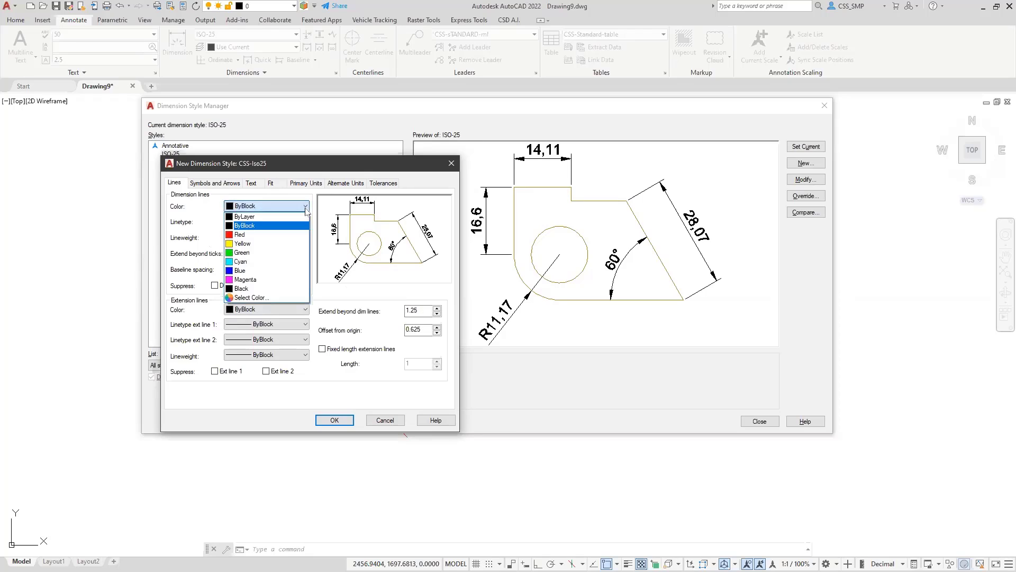
left_click(259, 235)
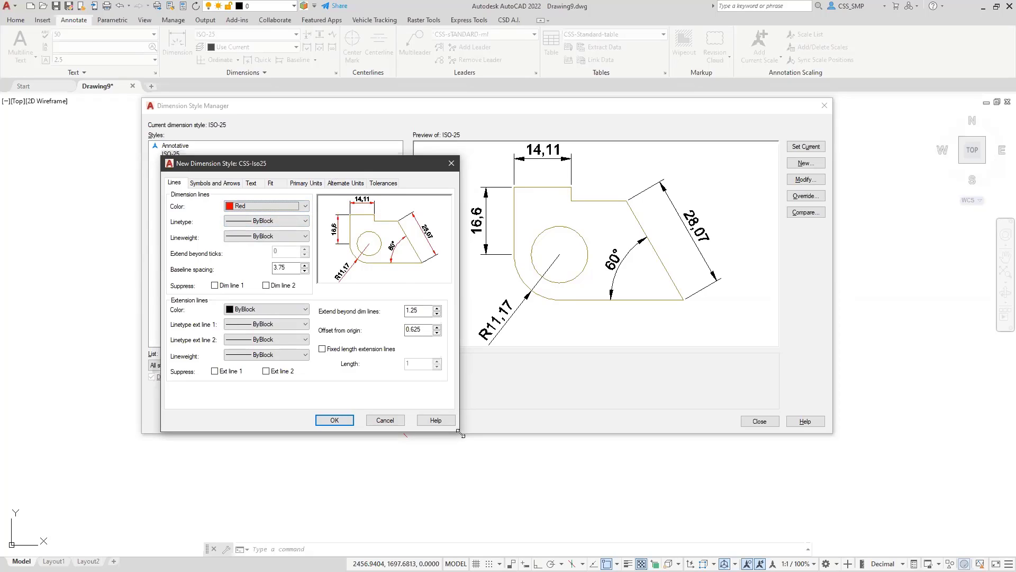
- Enlarge the New Dimension Style window for a bigger preview and reposition it over the drawing
left_click_drag(460, 433, 740, 433)
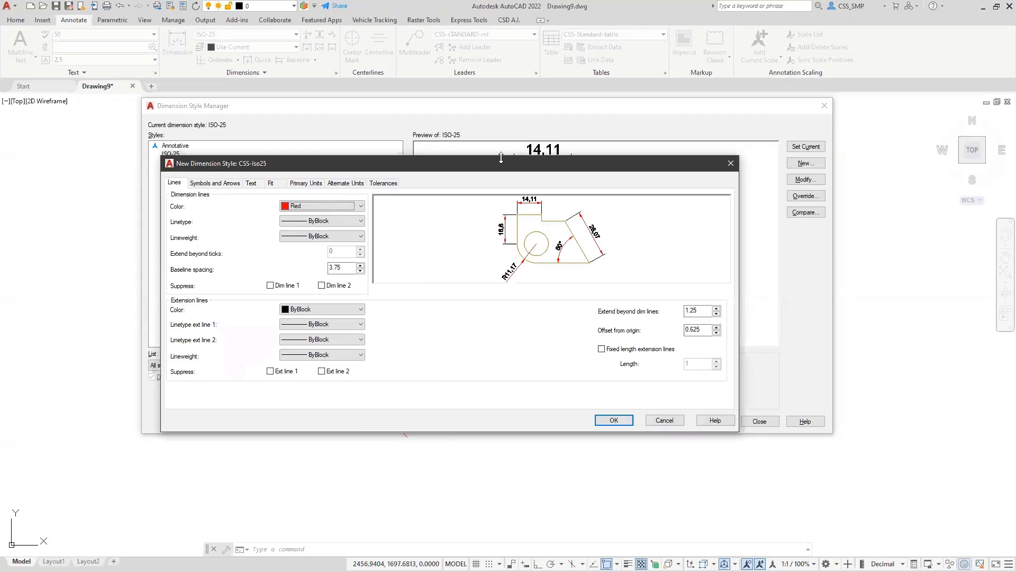
left_click_drag(501, 158, 501, 48)
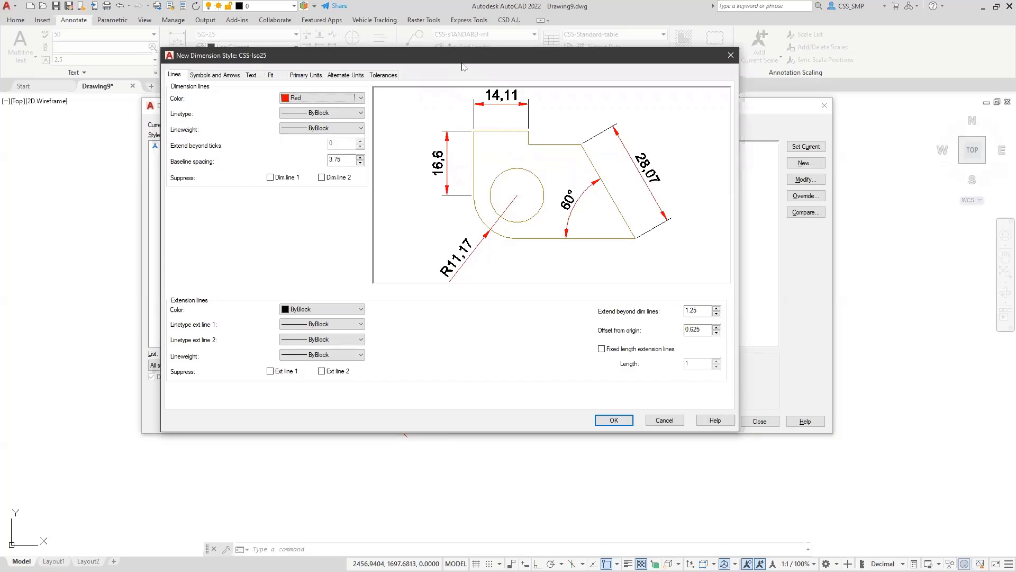
left_click_drag(450, 56, 521, 101)
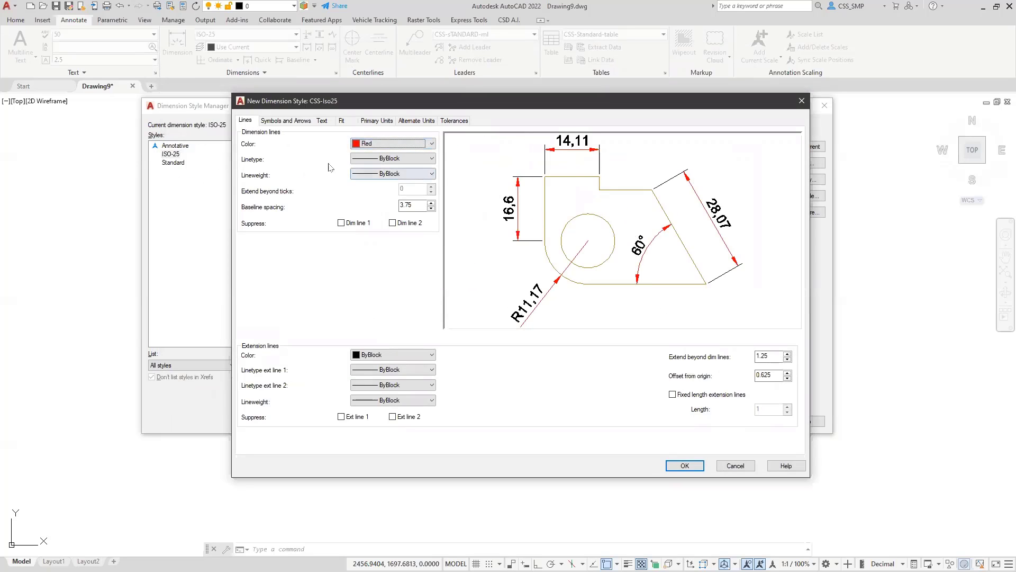
- Set the dimension lines' linetype to Continuous and the baseline spacing to 5
left_click(432, 159)
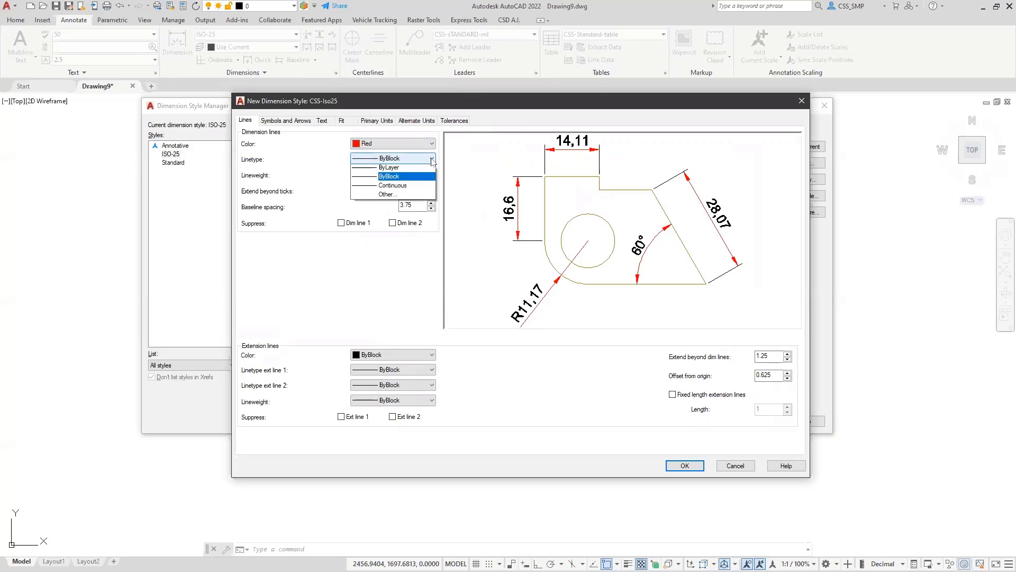
left_click(393, 187)
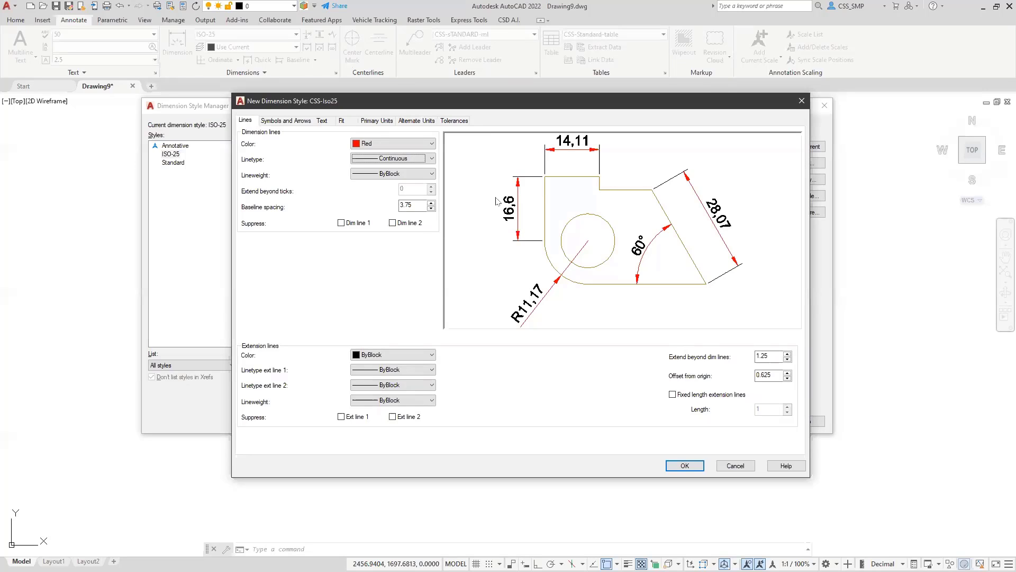
double_click(425, 203)
type("5")
- Try suppressing dimension line 1, dimension line 2 and extension line 1, turning each option off again
left_click(342, 223)
left_click(342, 223)
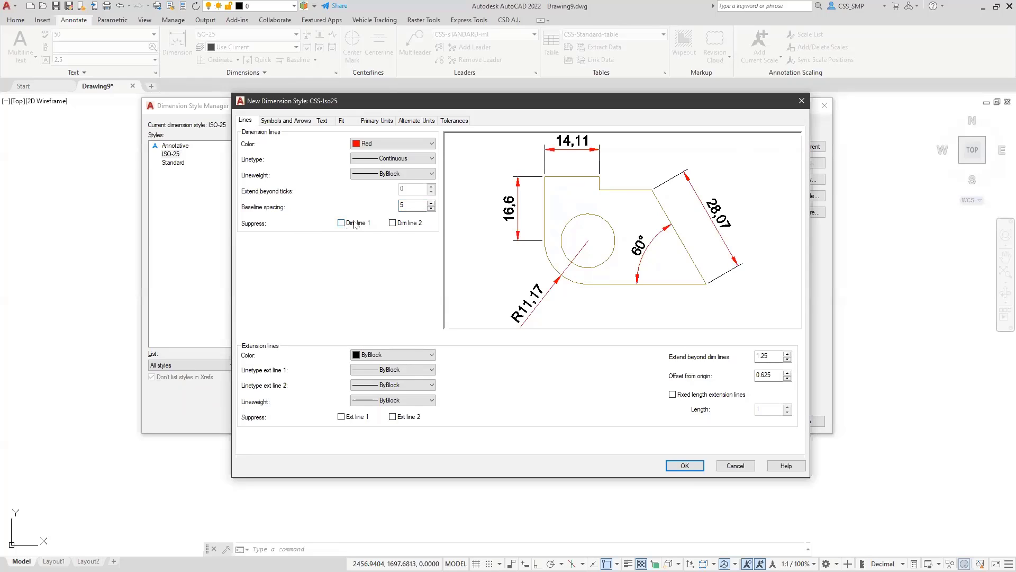
left_click(393, 223)
left_click(393, 222)
left_click(341, 417)
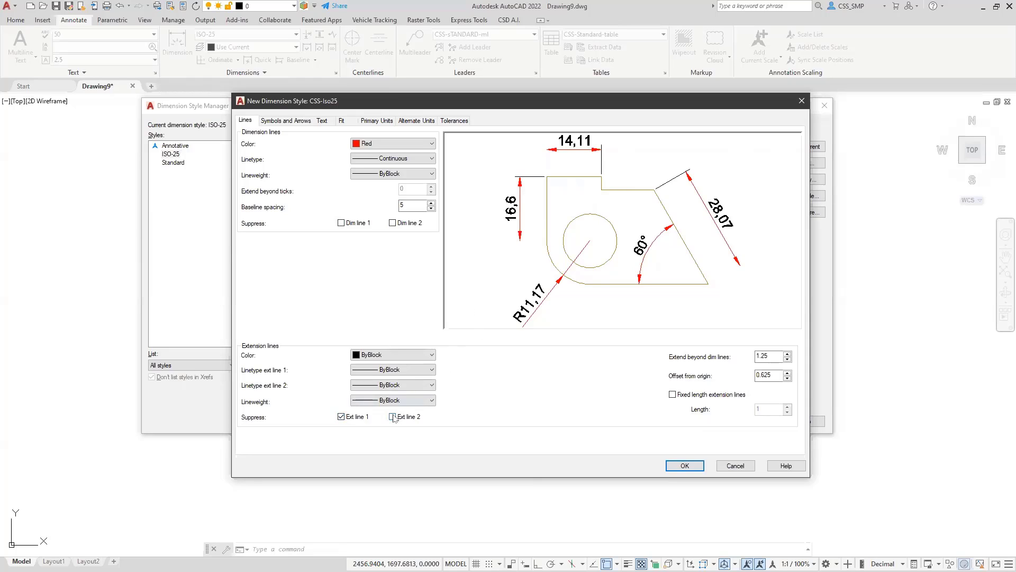
left_click(355, 418)
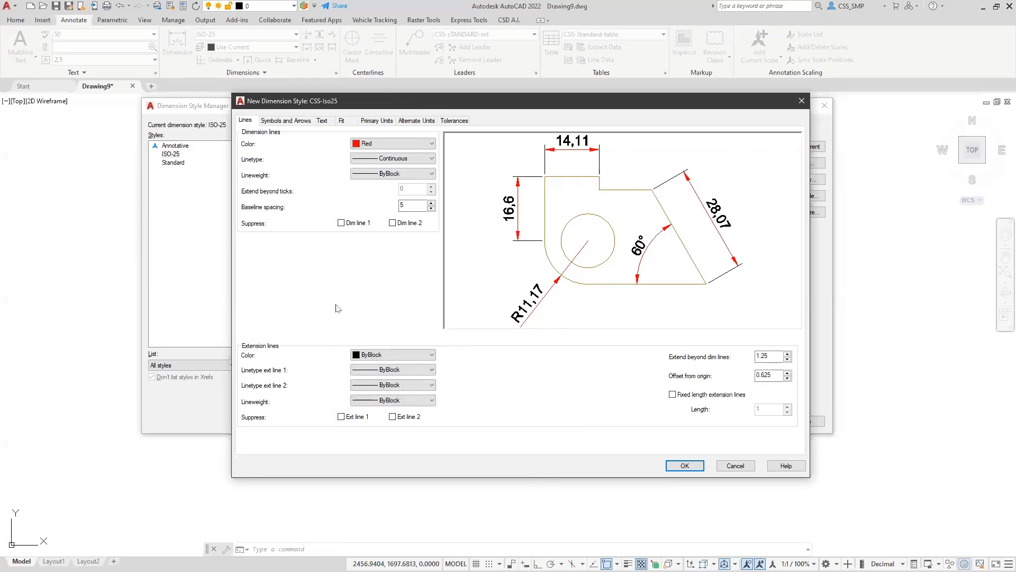
- Set the extension line colour to Red and their extension beyond the dimension lines to 1
left_click(401, 354)
left_click(388, 383)
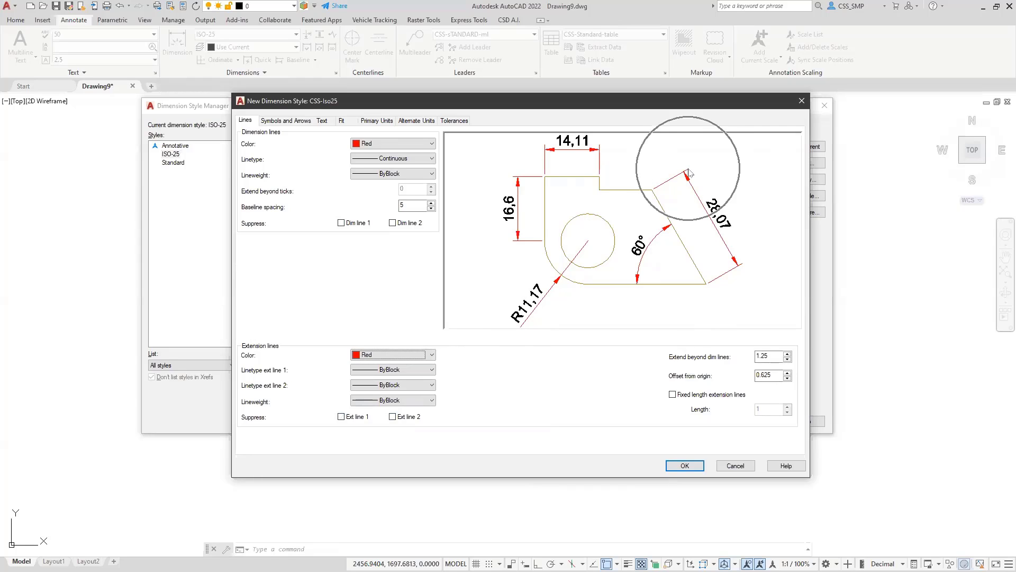
left_click_drag(777, 356, 709, 354)
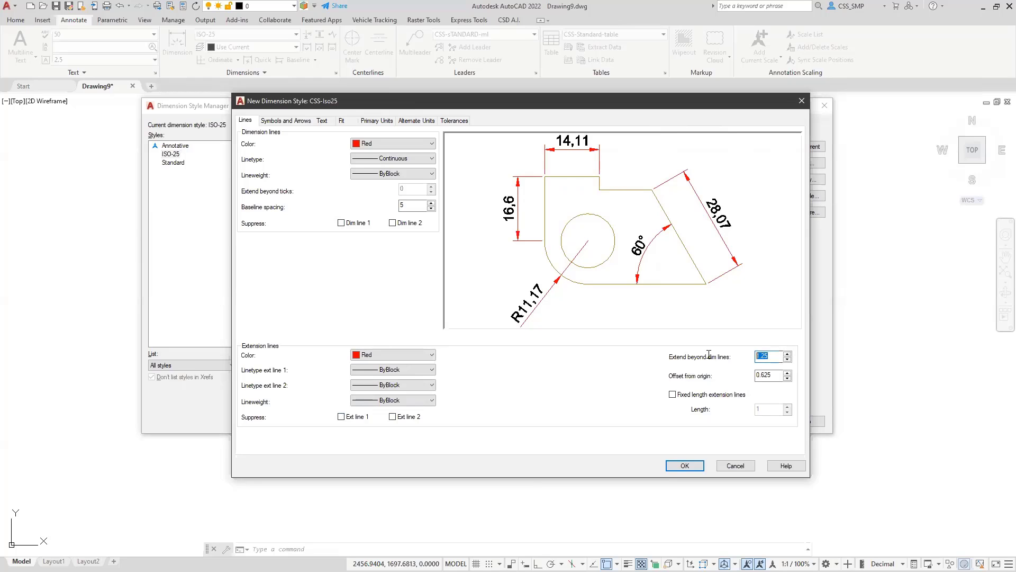
type("1")
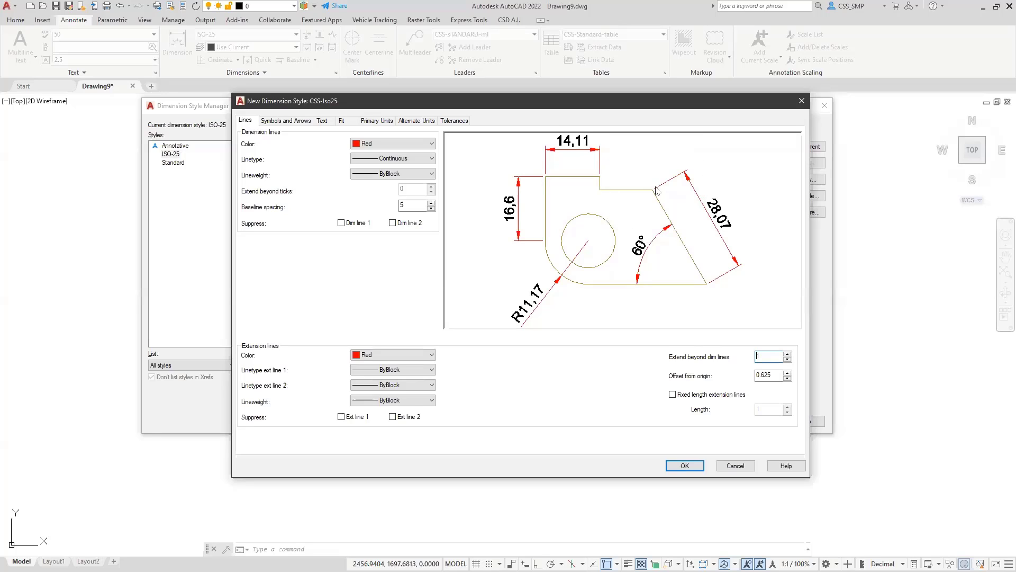
- Set the extension lines' offset from origin to 1
key("ctrl")
double_click(774, 376)
type("1")
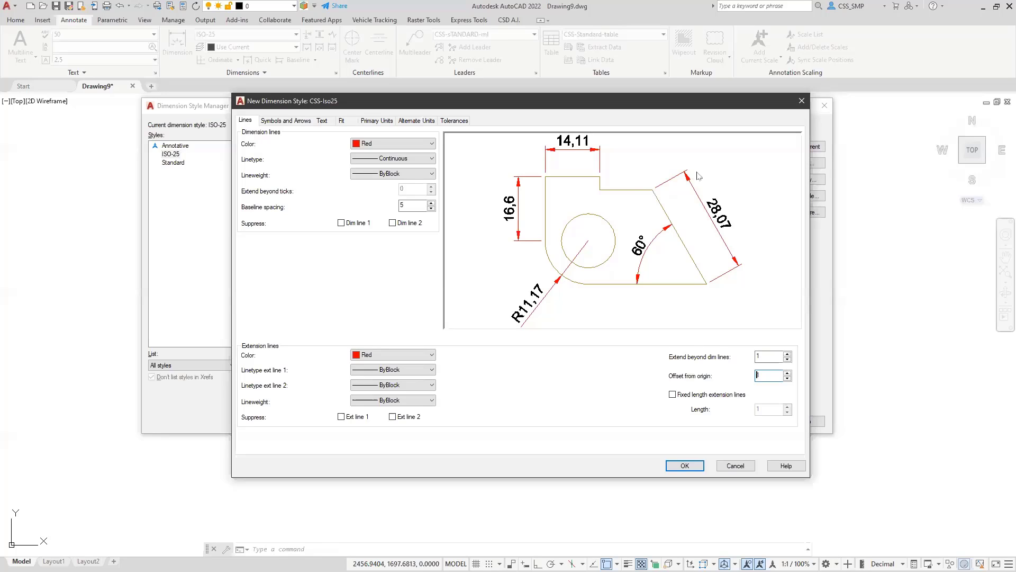
- Try fixed length extension lines with a length of 2, and turn the option off again
left_click(672, 395)
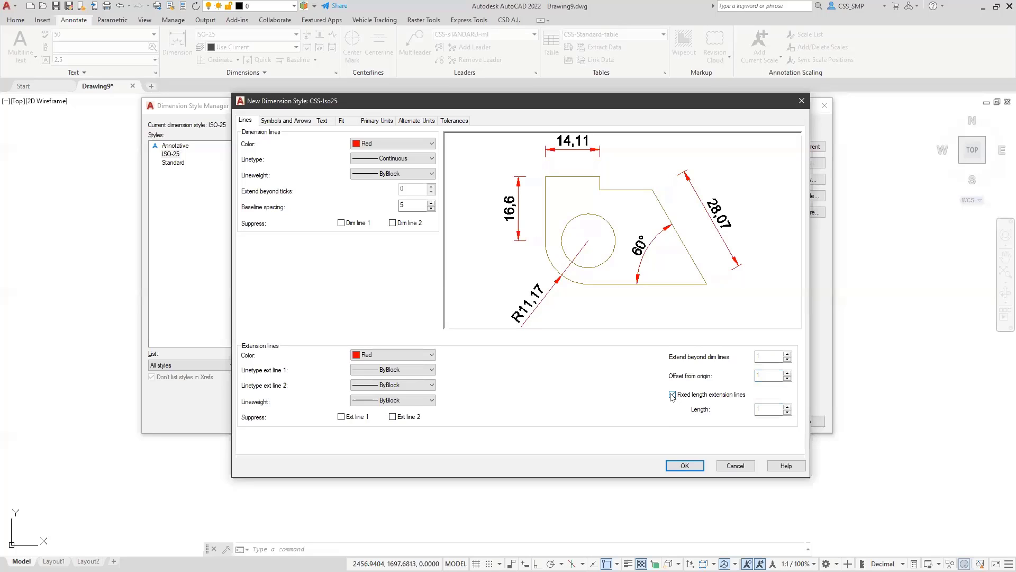
double_click(768, 410)
type("2")
left_click(774, 377)
left_click(673, 394)
- Try the Origin indicator symbol for the dimension arrowheads, and return the first and second arrowheads to Closed filled
left_click(284, 121)
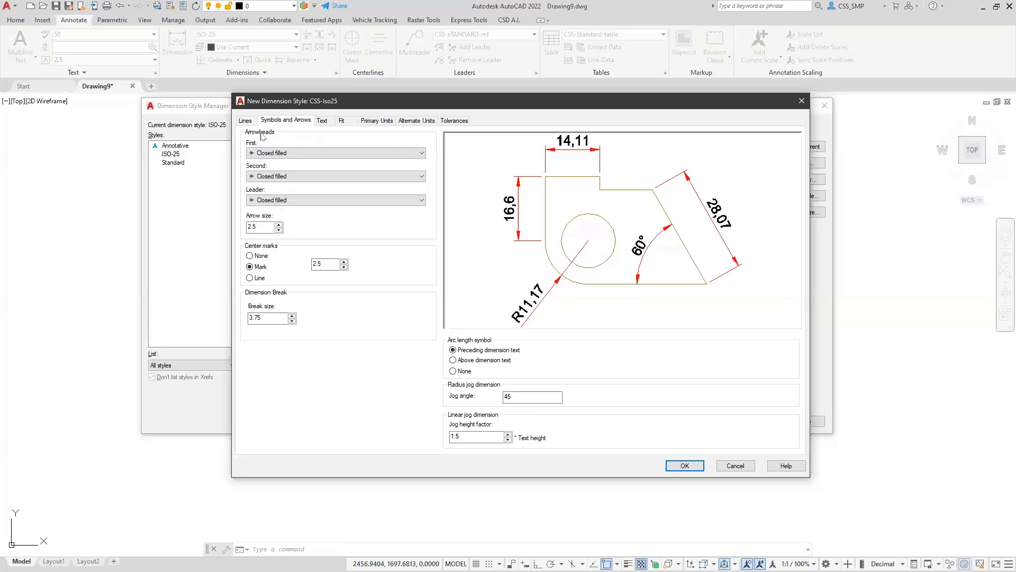
left_click(260, 153)
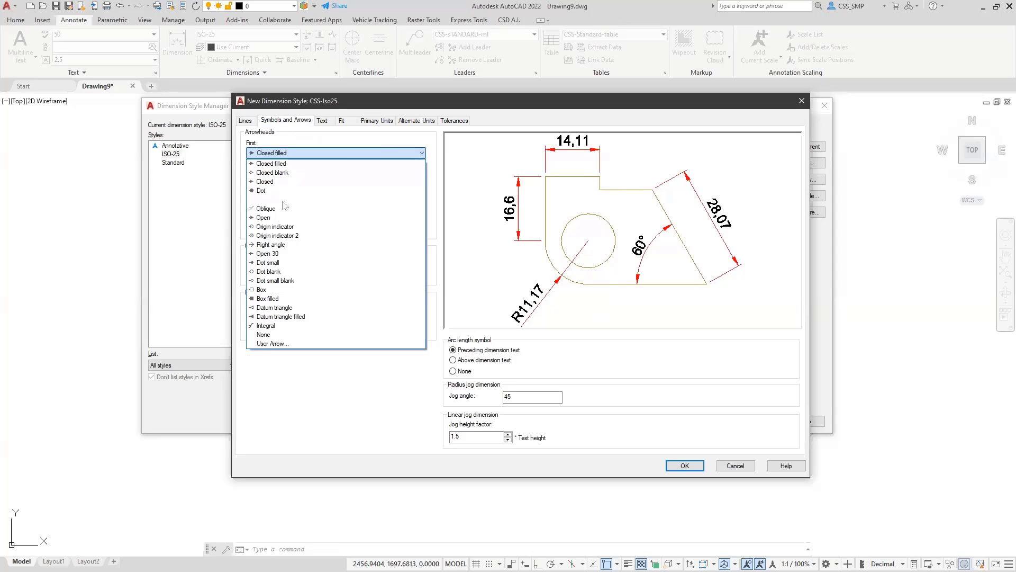
left_click(263, 227)
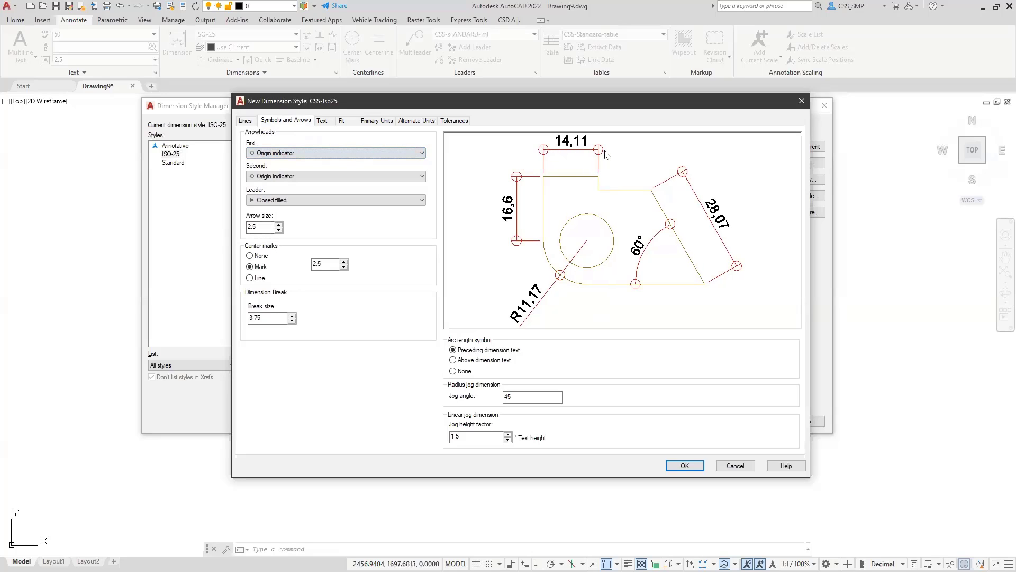
left_click(422, 177)
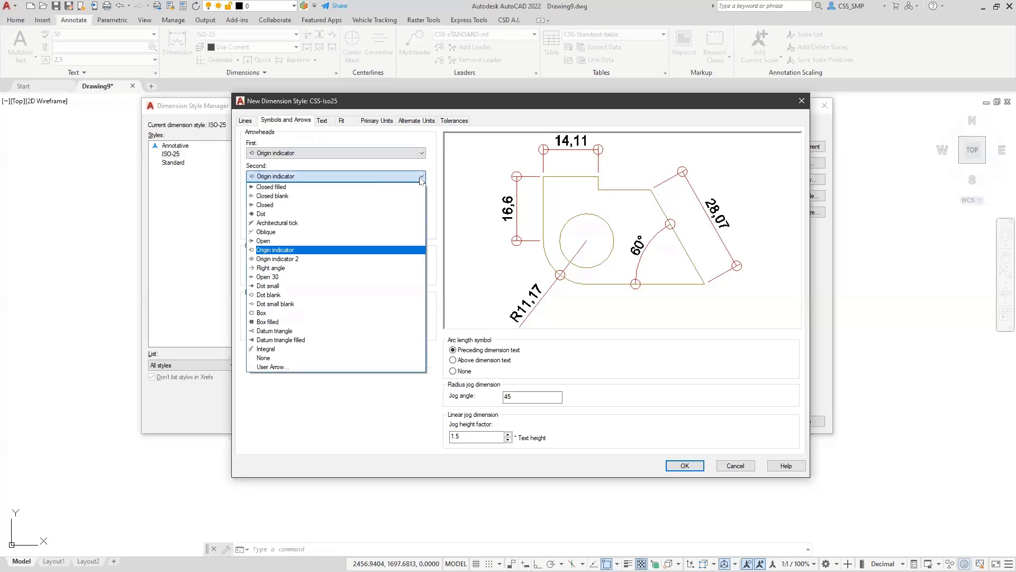
left_click(335, 186)
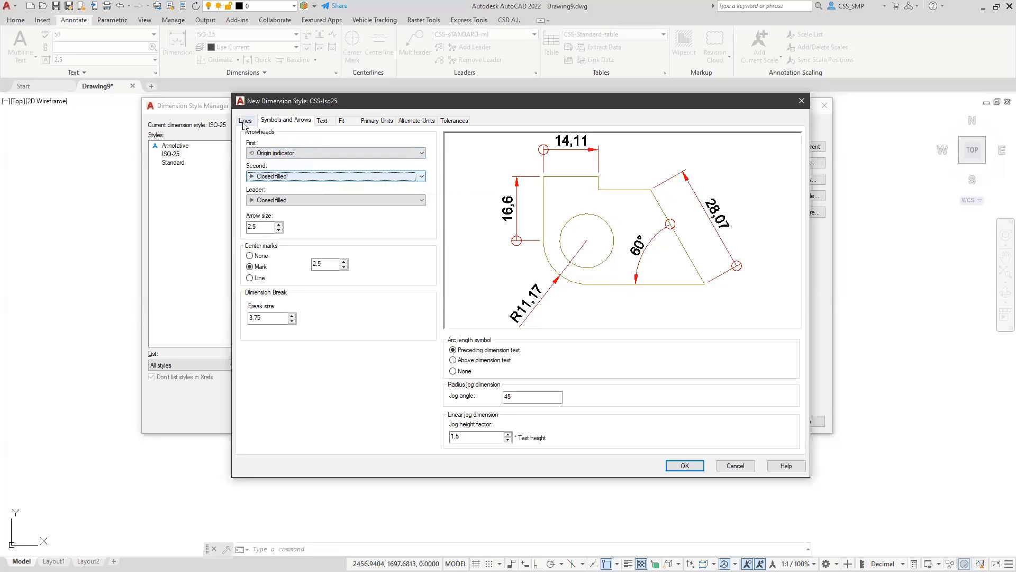
left_click(414, 153)
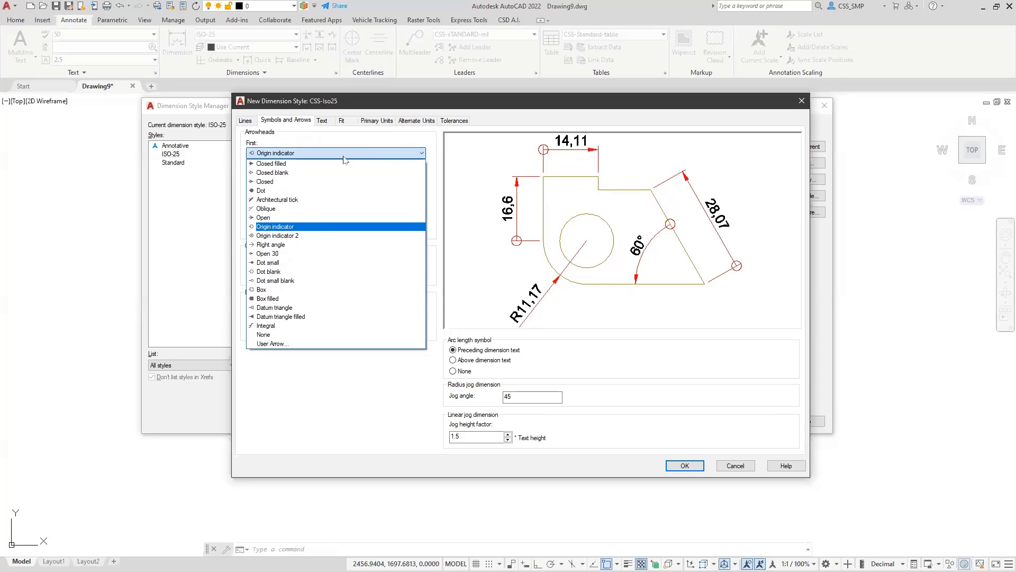
left_click(345, 162)
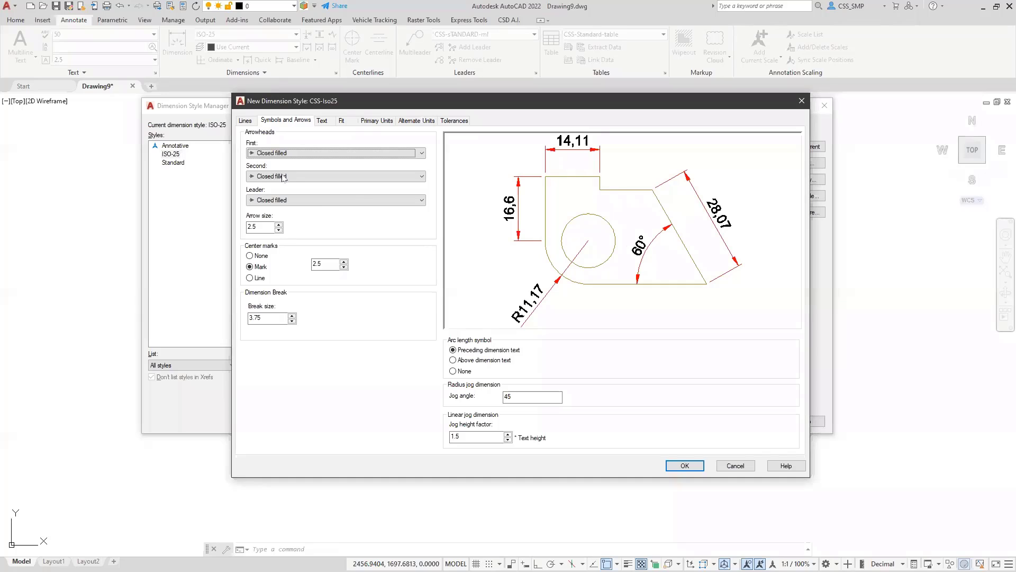
- Set the dimension break size to 2 in the symbols and arrows settings
double_click(260, 227)
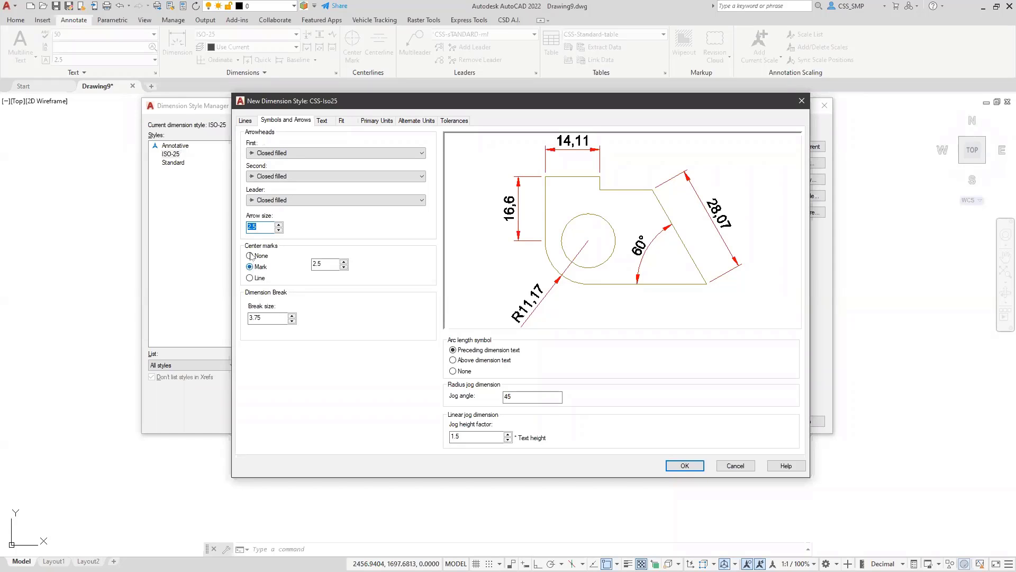
left_click(324, 264)
double_click(268, 317)
type("2")
left_click(511, 400)
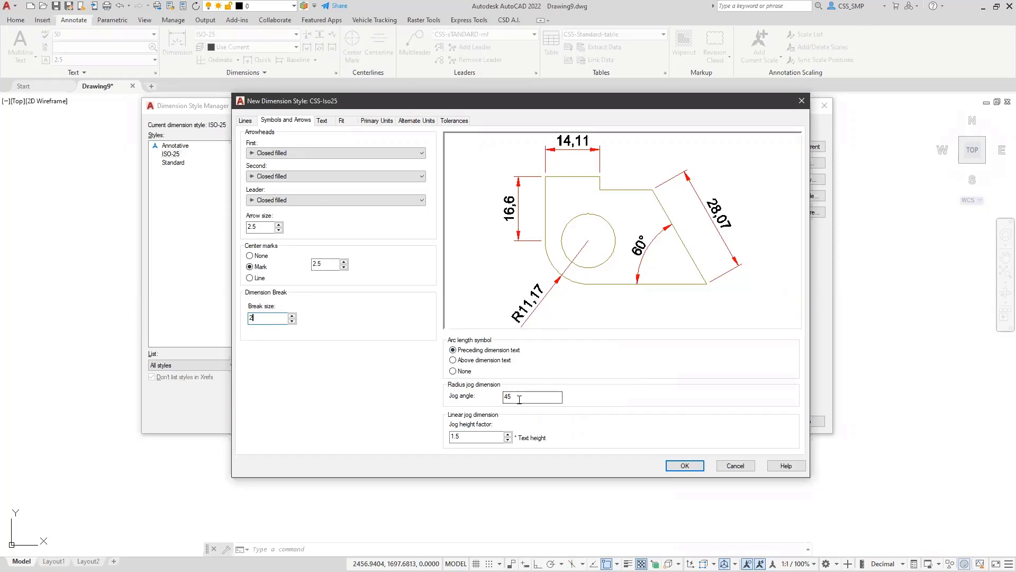
key("Tab")
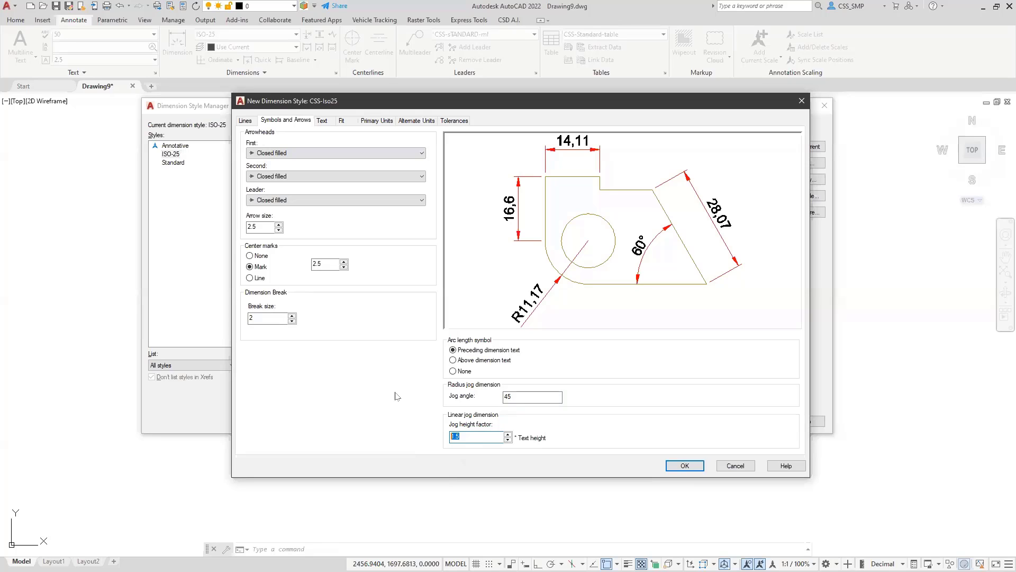
- Set the dimension text style to CSS-standard-25 and the text colour to Blue
left_click(323, 122)
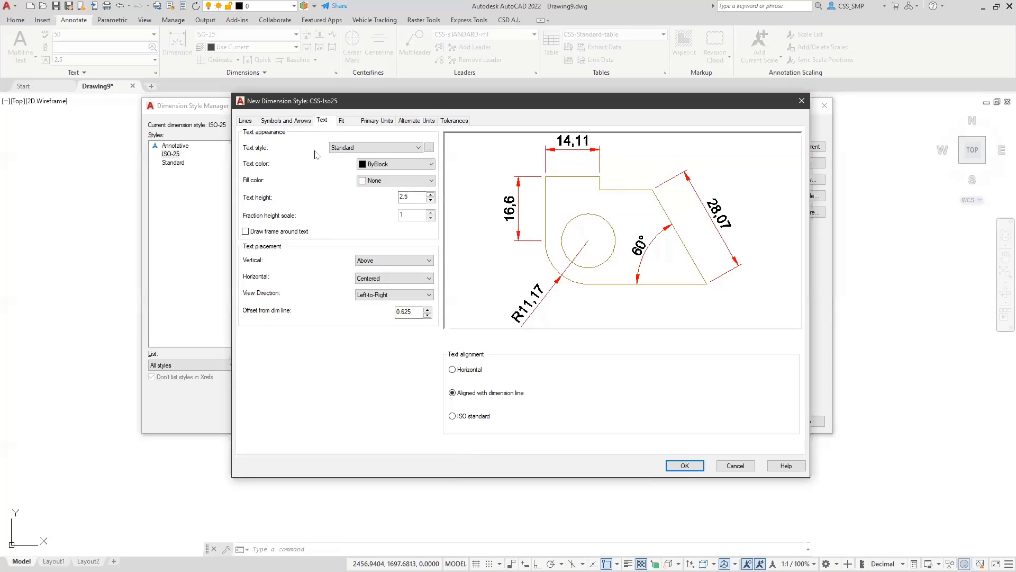
left_click(412, 151)
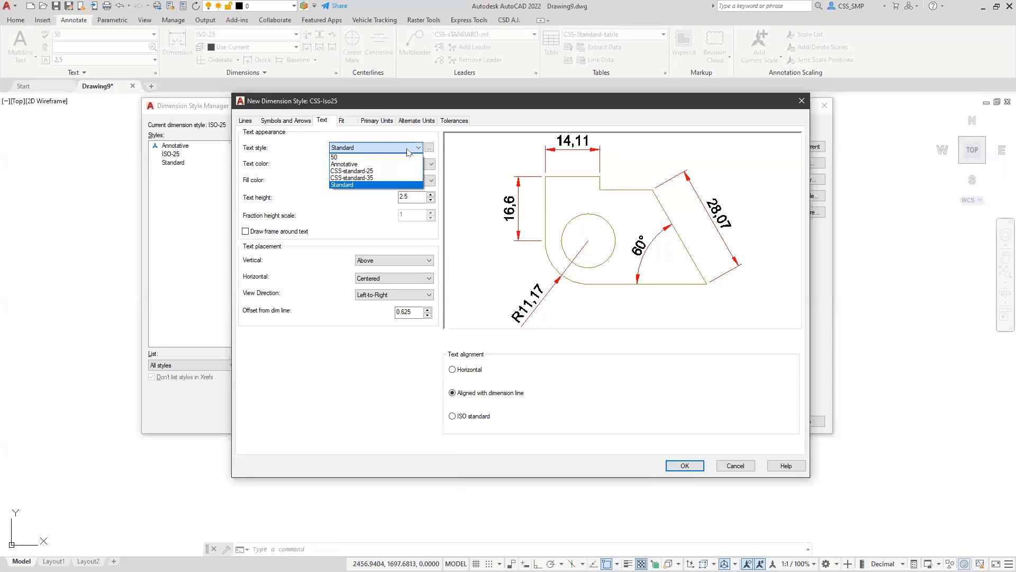
left_click(364, 170)
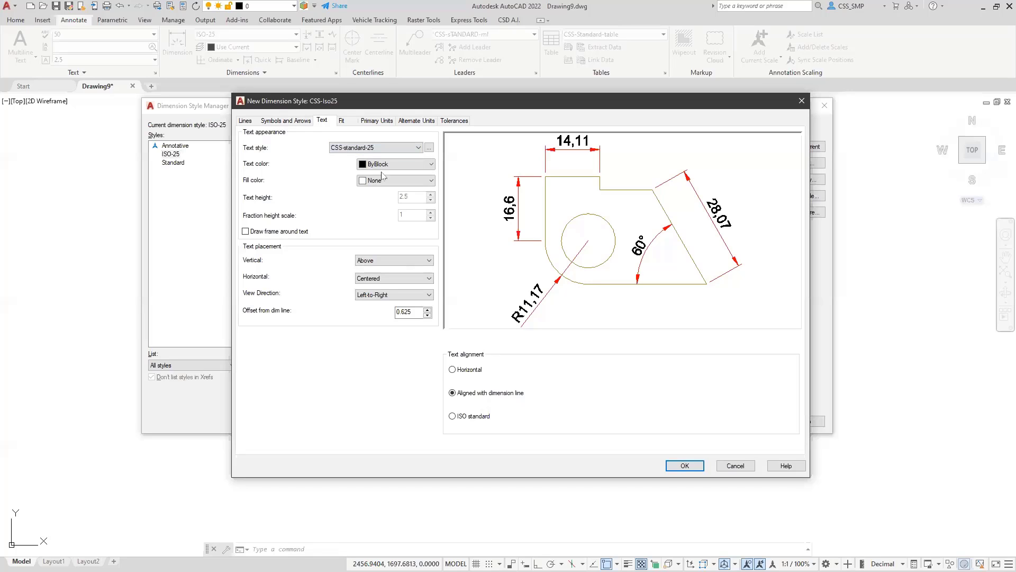
left_click(432, 164)
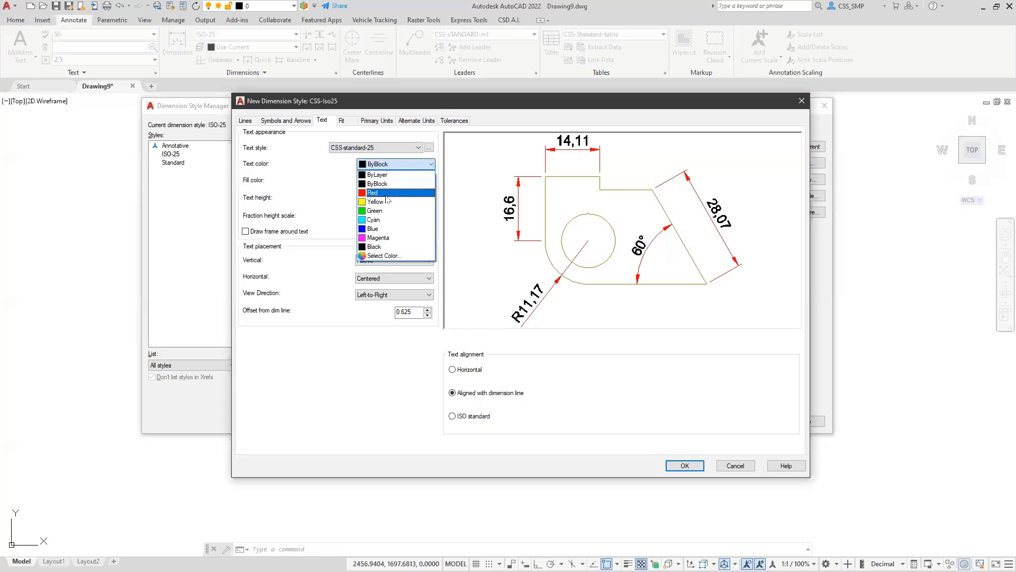
left_click(395, 228)
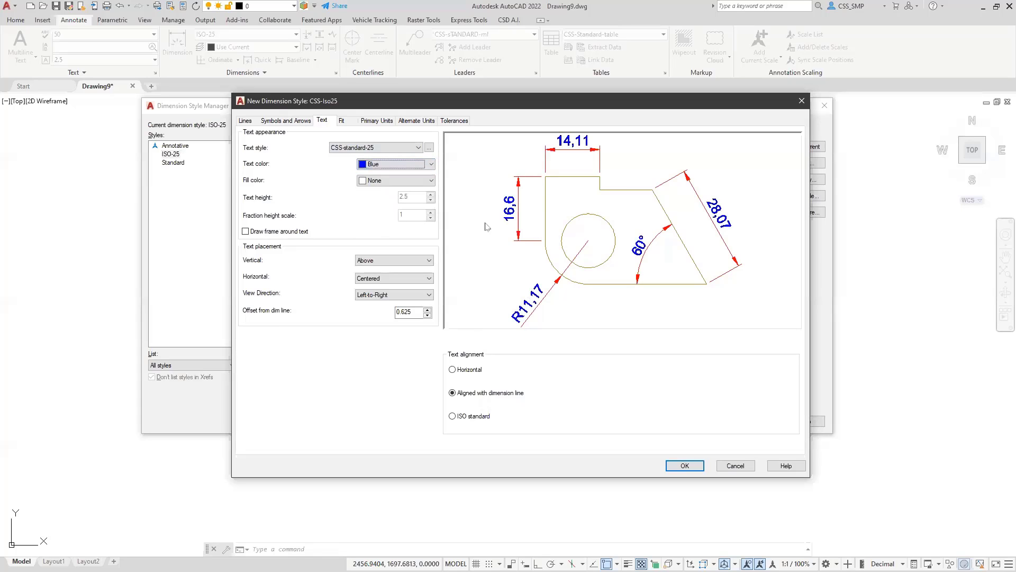
- Try the Background fill colour and a frame around the dimension text, returning the fill to None and the frame to off
left_click(432, 180)
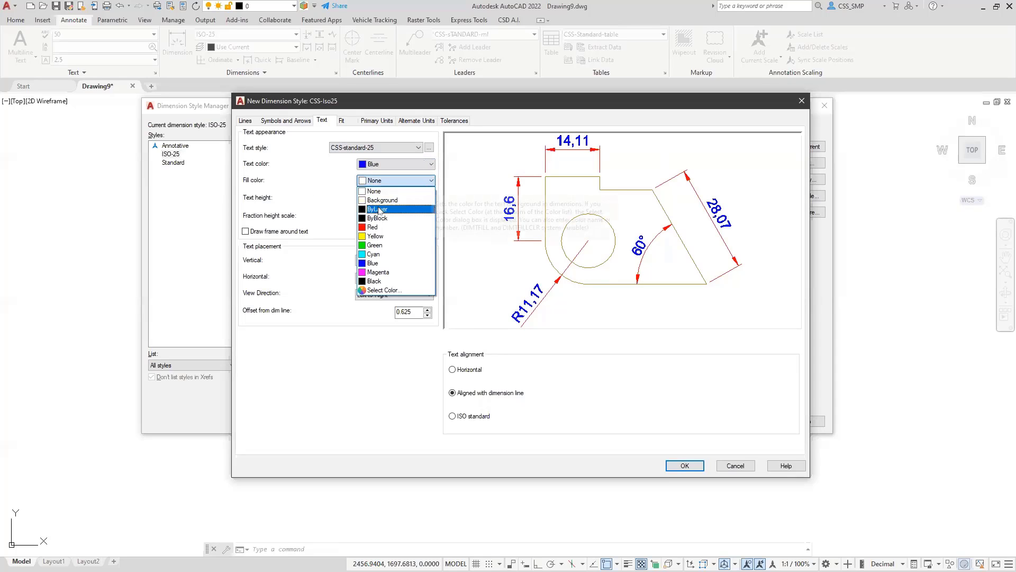
left_click(381, 200)
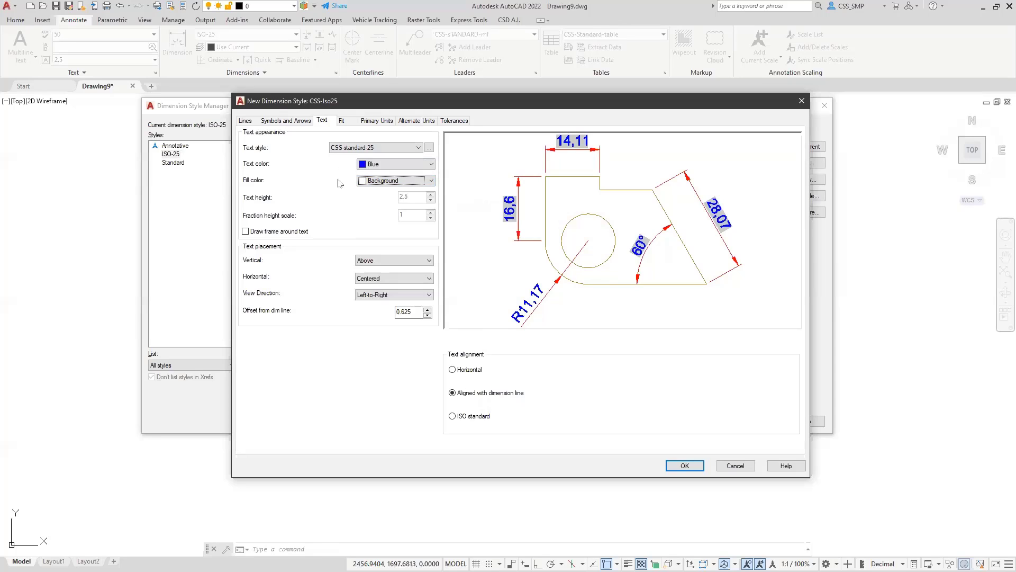
left_click(432, 181)
left_click(390, 192)
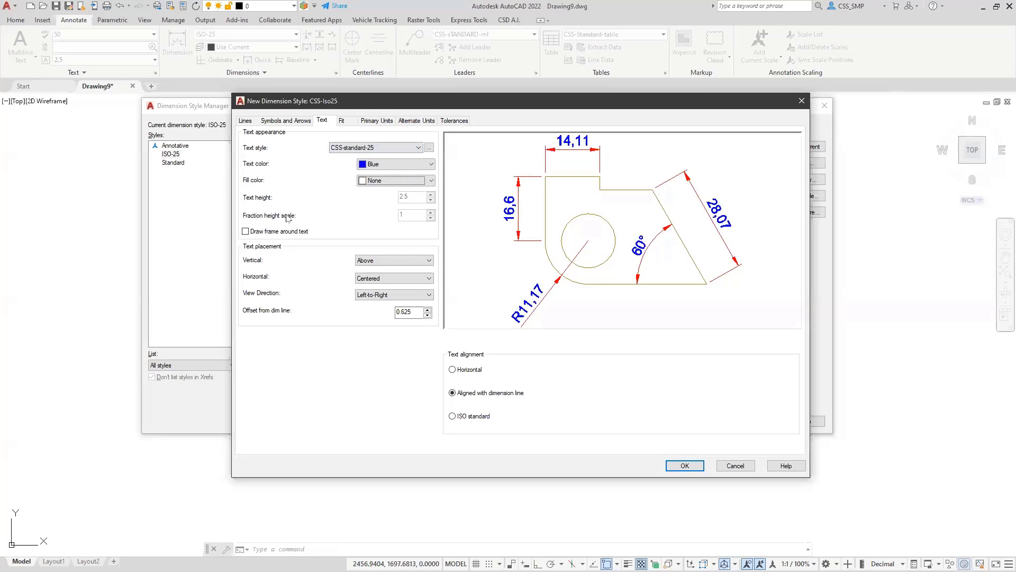
left_click(250, 233)
left_click(249, 233)
- Try the Centered, Outside, Below and JIS vertical text placements, and return the vertical placement to Above
left_click(426, 262)
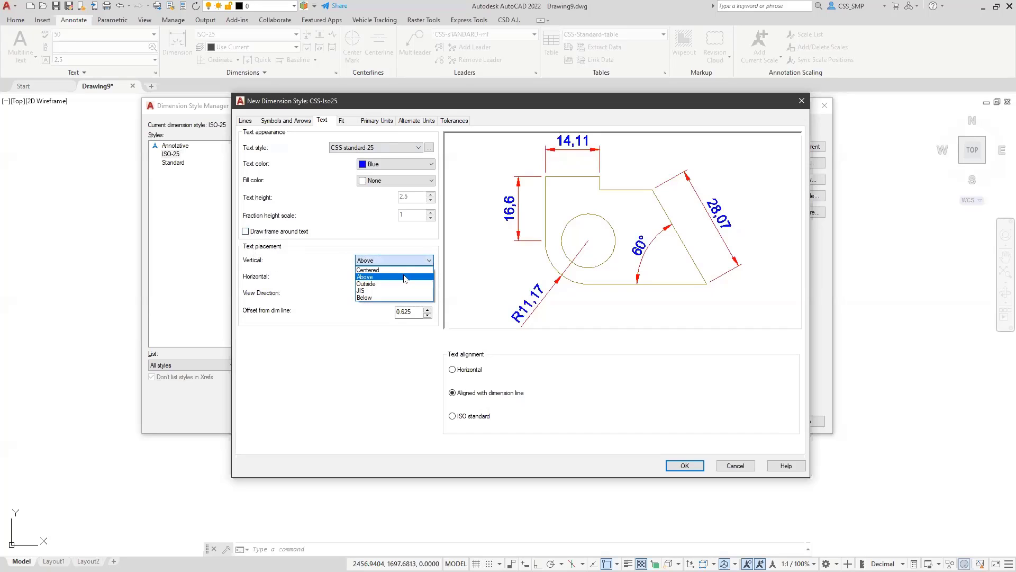
left_click(362, 271)
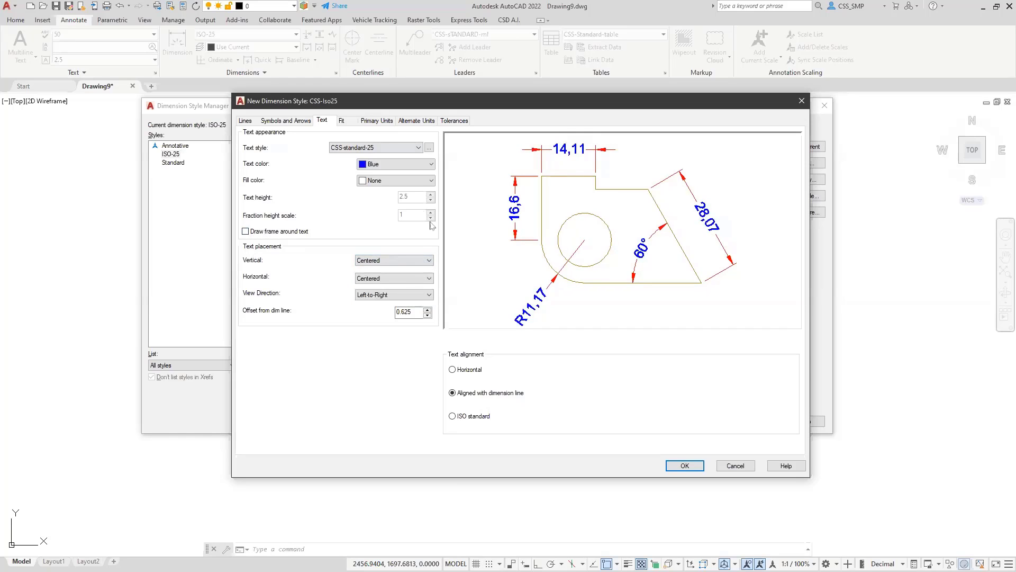
left_click(425, 259)
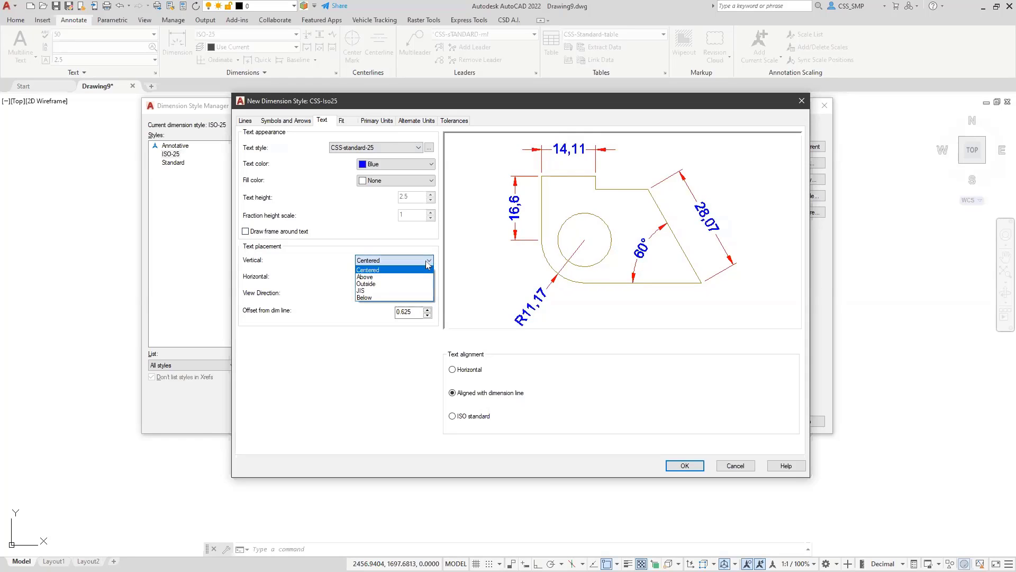
left_click(383, 282)
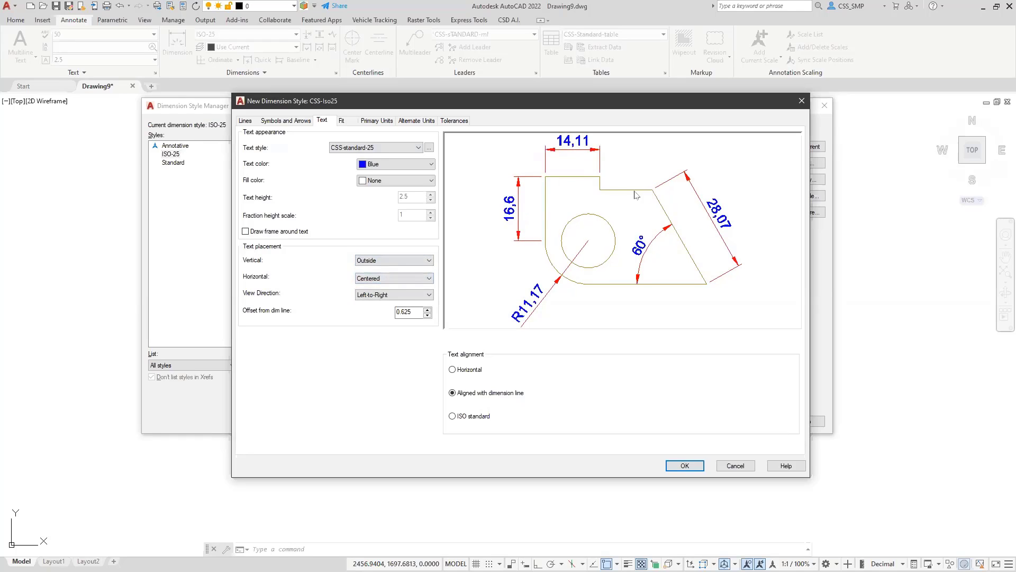
left_click(382, 260)
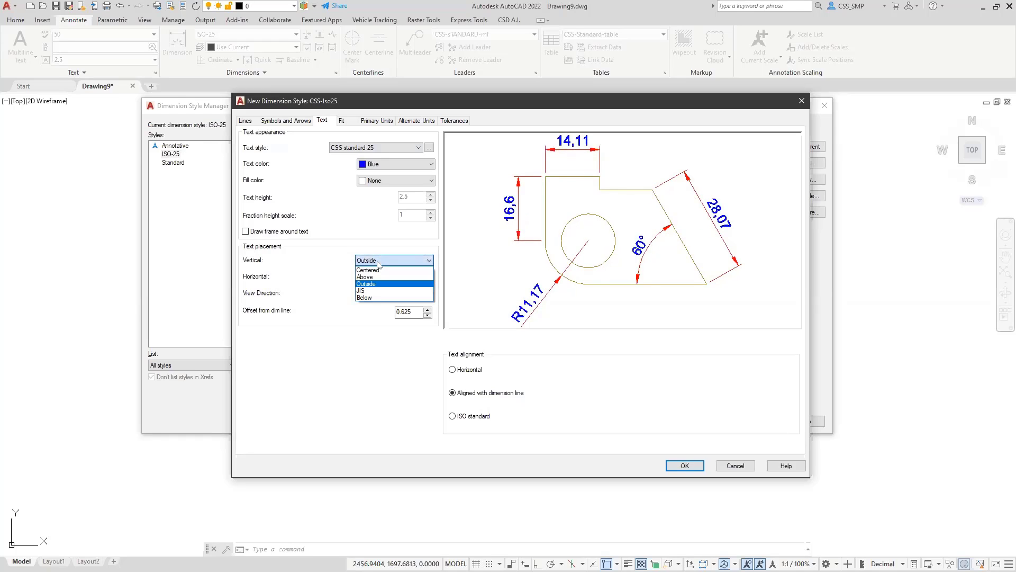
left_click(366, 297)
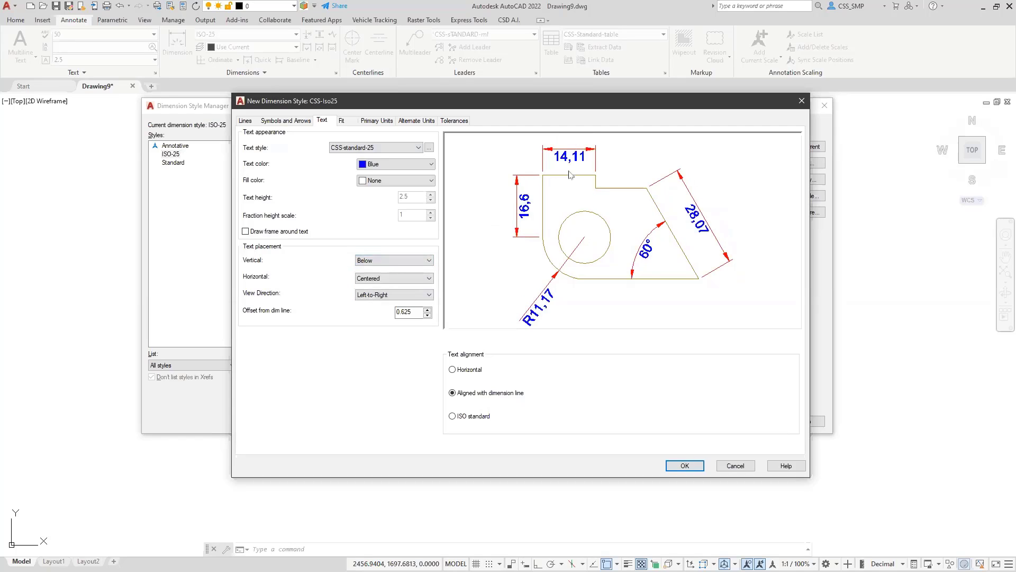
left_click(394, 260)
left_click(372, 291)
left_click(408, 262)
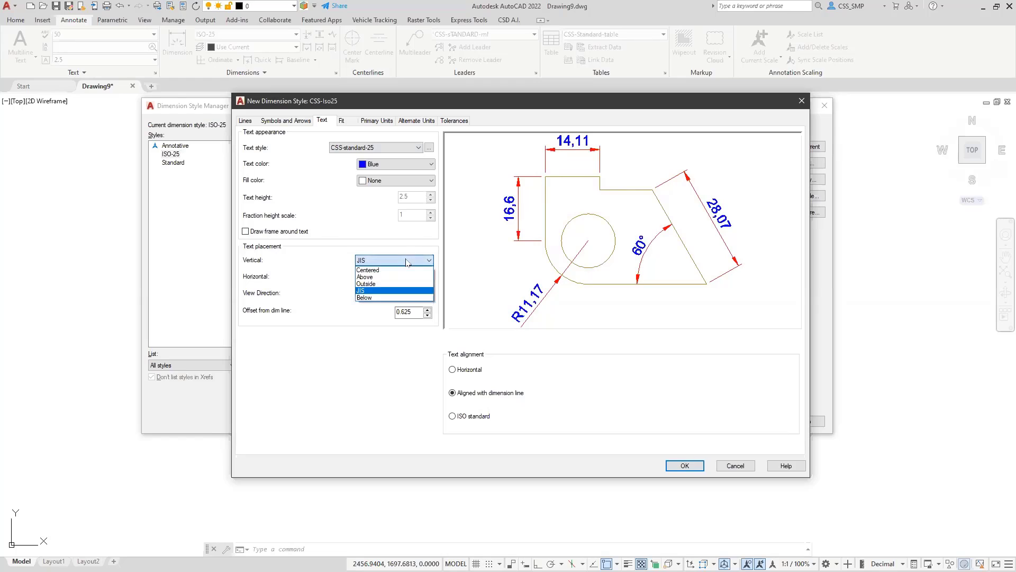
left_click(371, 277)
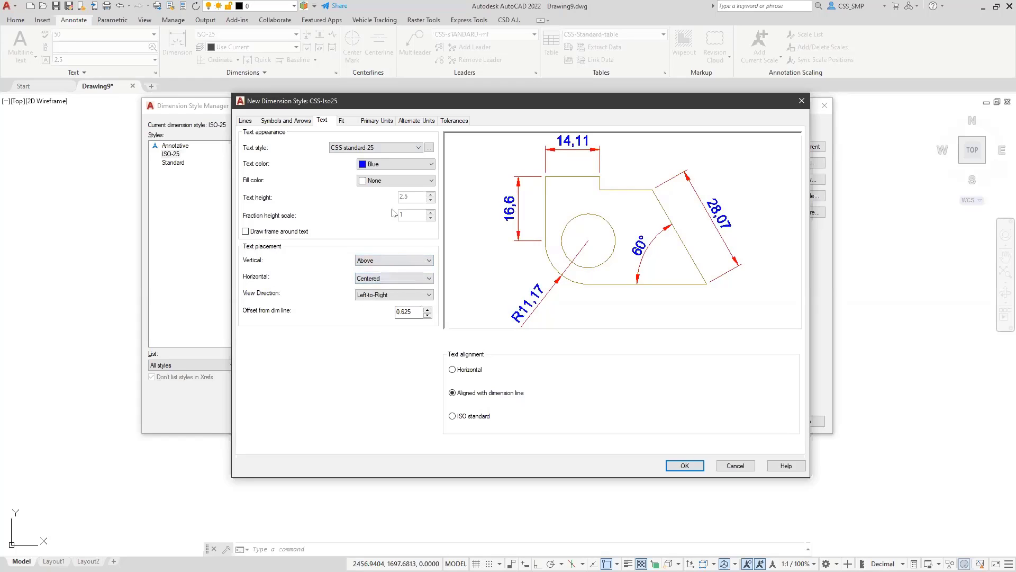
- Try the At Ext Line 1, At Ext Line 2 and Over Ext Line 1 horizontal text placements, and return the placement to Centered
left_click(428, 278)
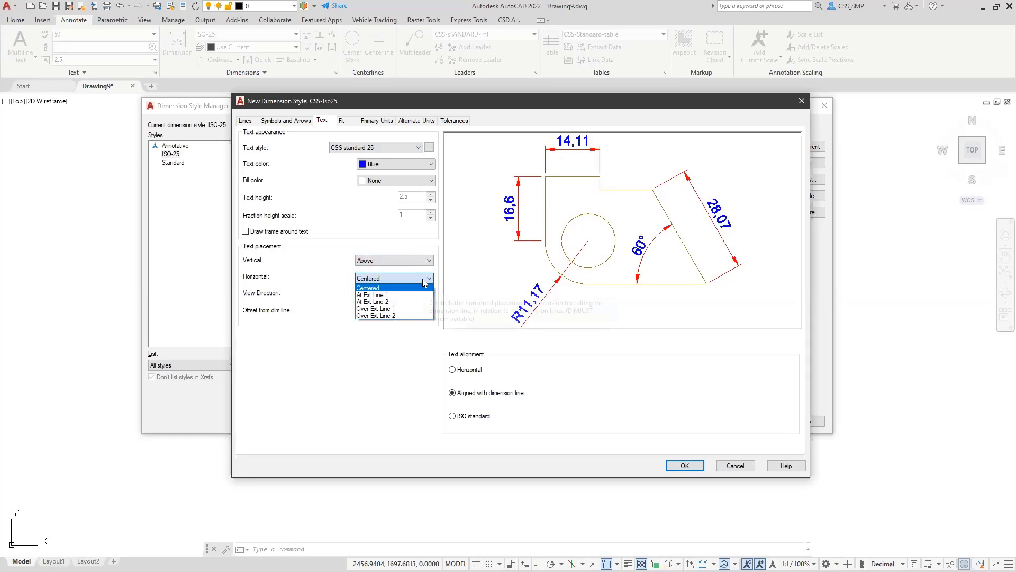
left_click(374, 295)
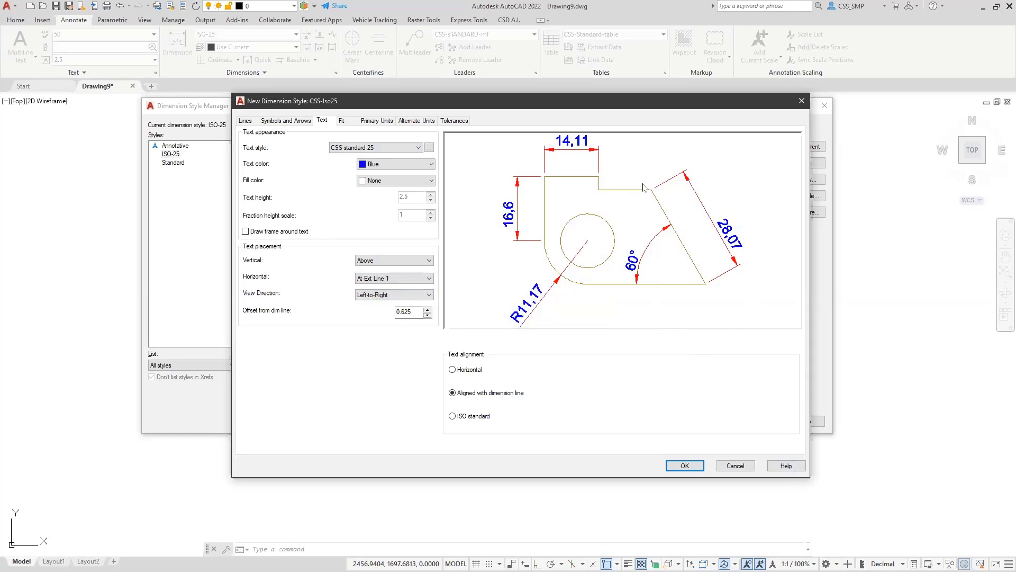
left_click(423, 278)
left_click(394, 301)
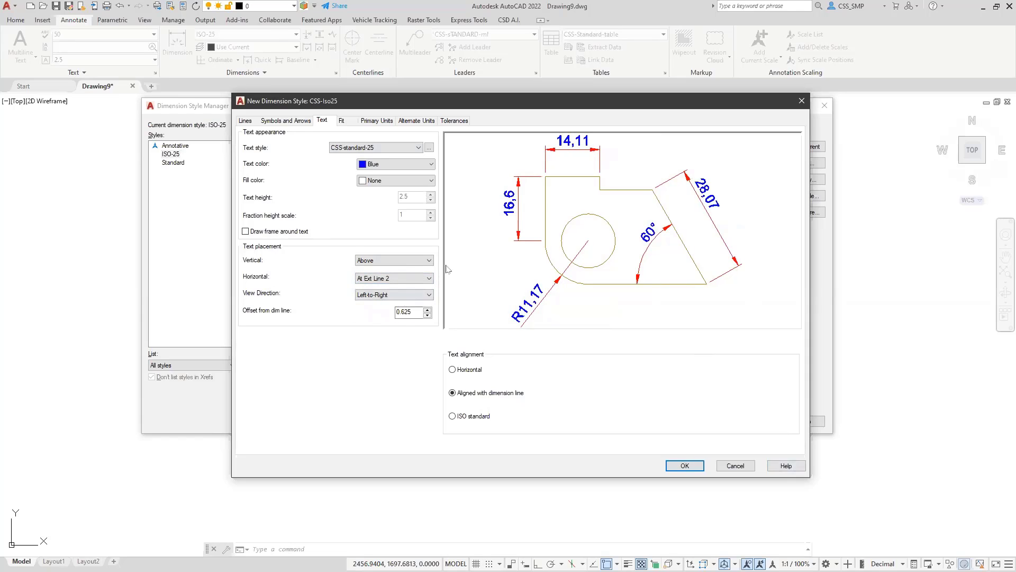
left_click(418, 278)
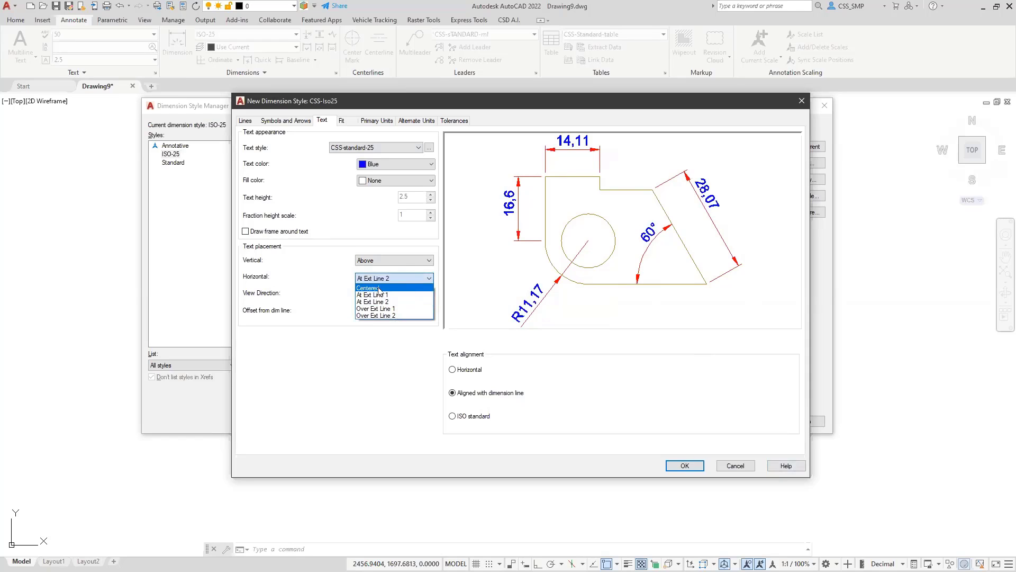
left_click(374, 308)
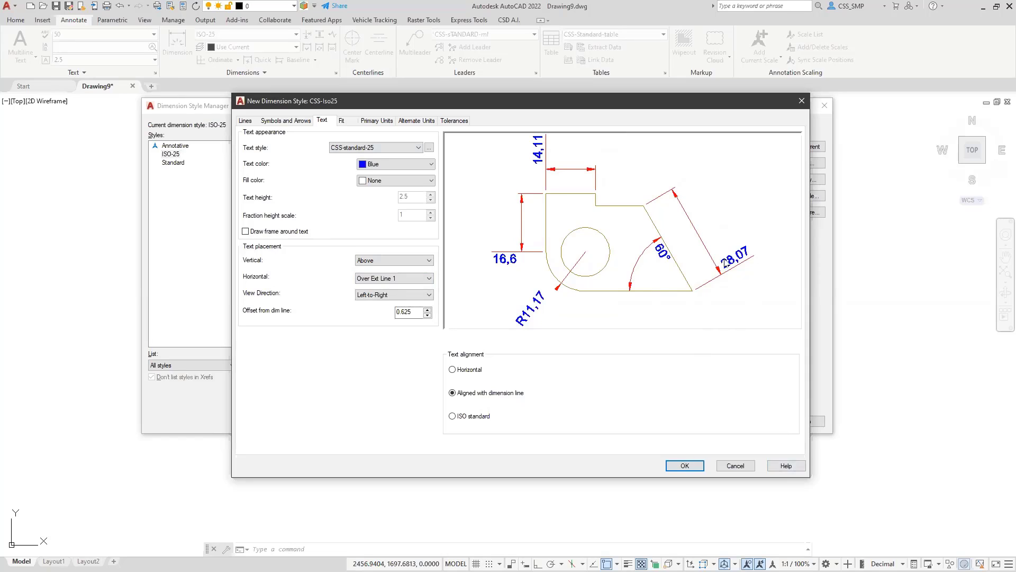
left_click(394, 279)
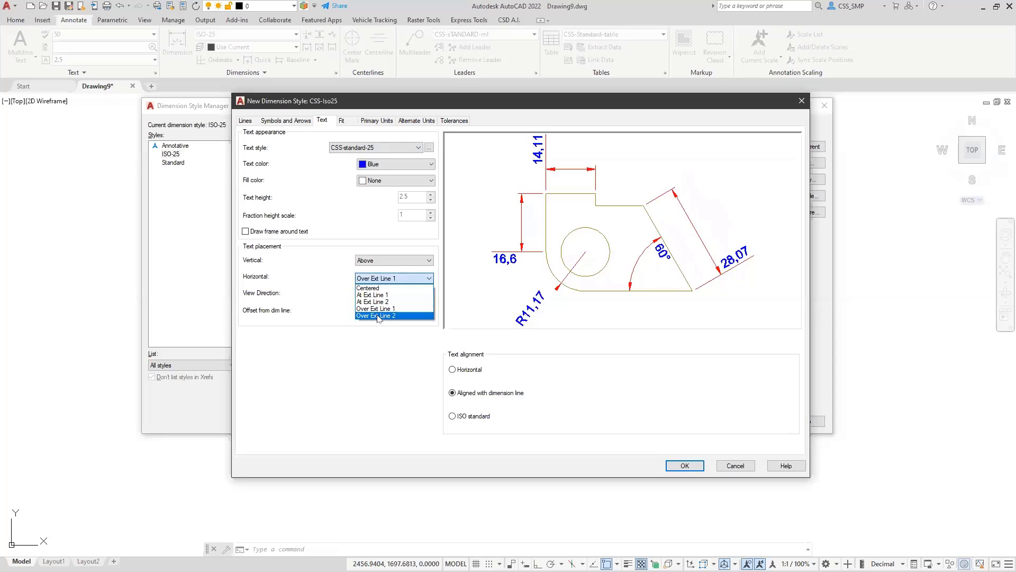
left_click(371, 288)
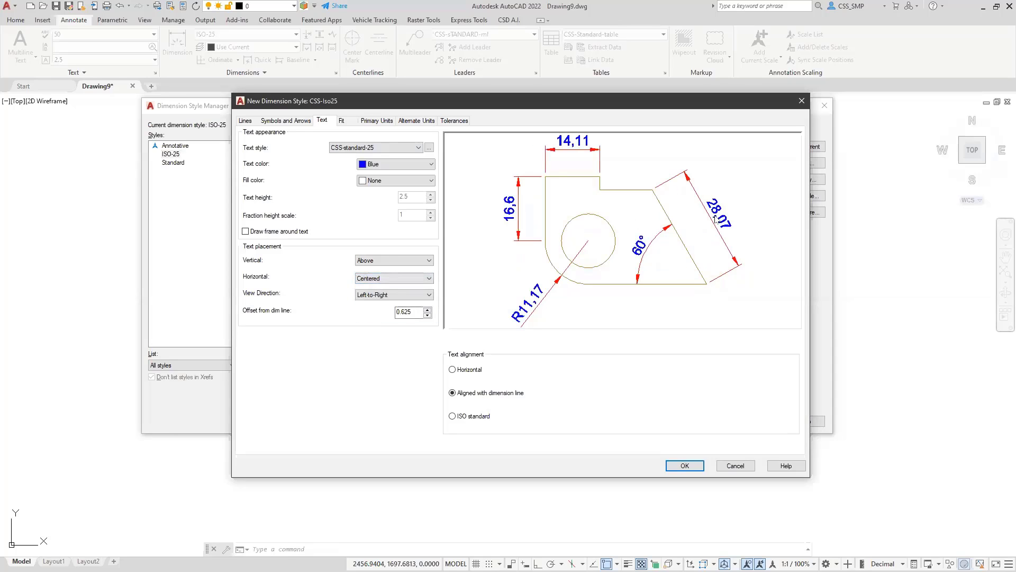
- Set the text offset from the dimension line to 0.5 and the text alignment to Horizontal
left_click(430, 295)
left_click(273, 274)
left_click_drag(422, 311, 331, 312)
type(".")
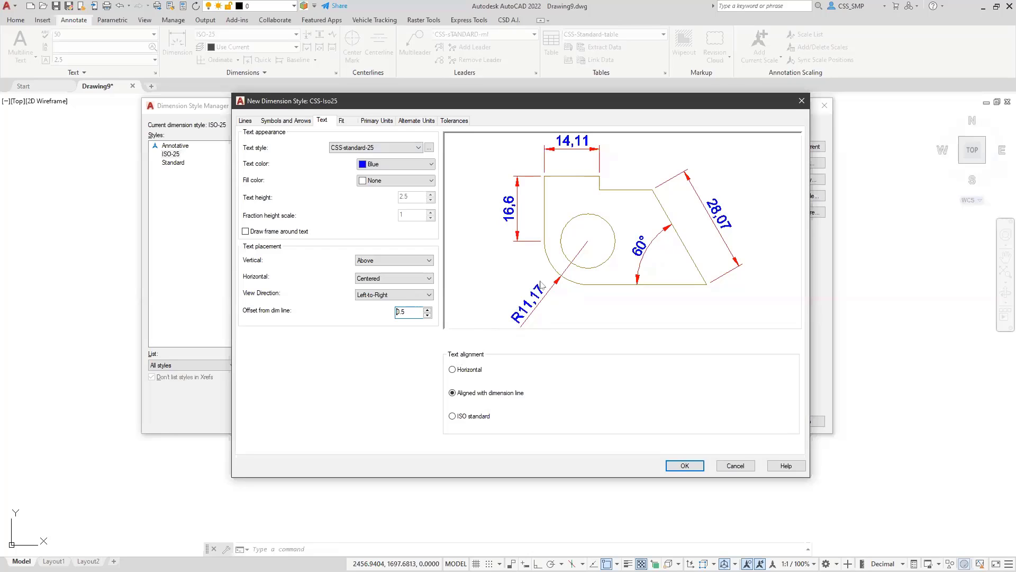
left_click(452, 370)
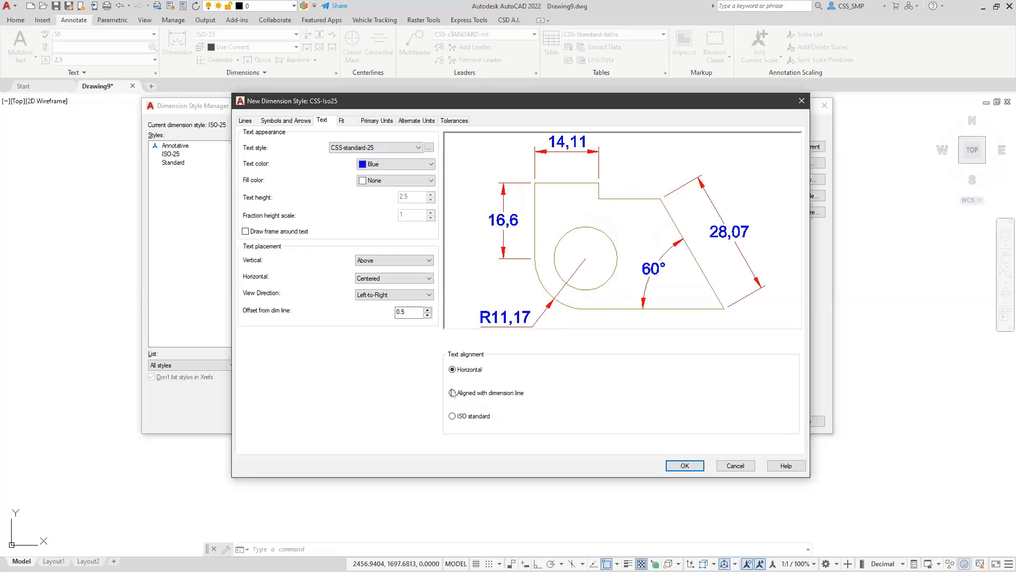
- Try ISO standard text alignment, choose Aligned with dimension line, and set the fit text placement to Over dimension line, with leader
left_click(453, 393)
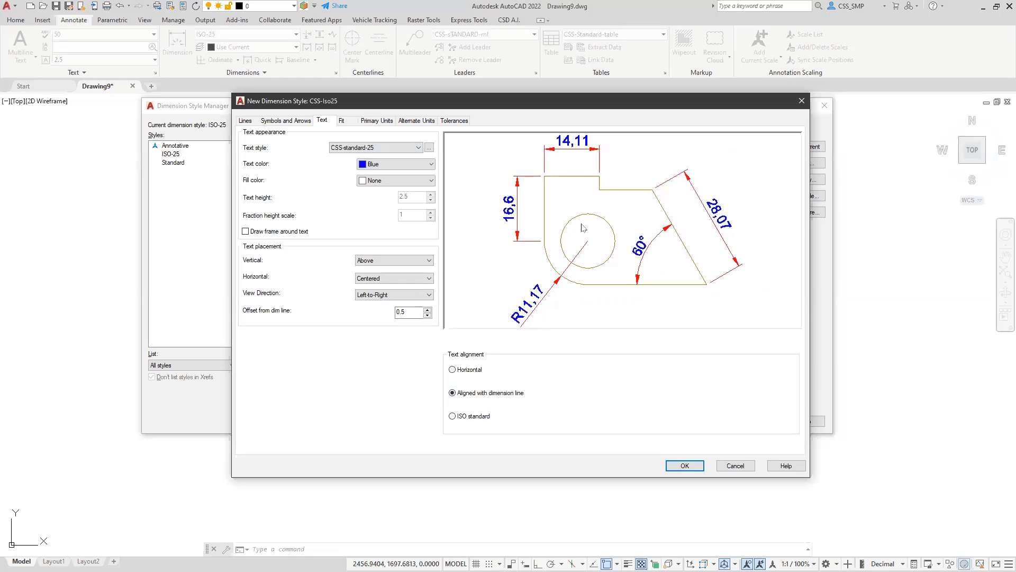
left_click(453, 416)
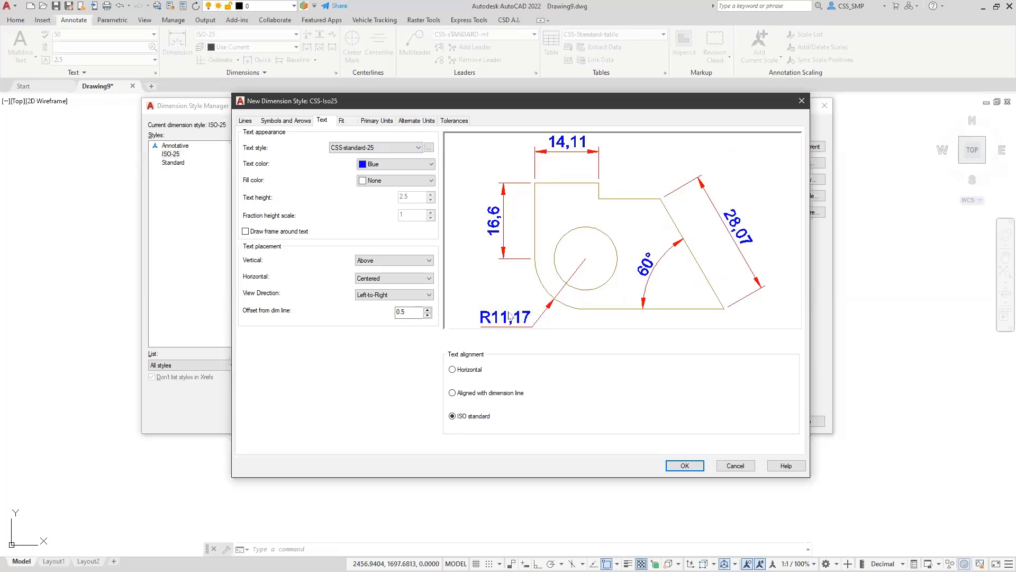
left_click(453, 394)
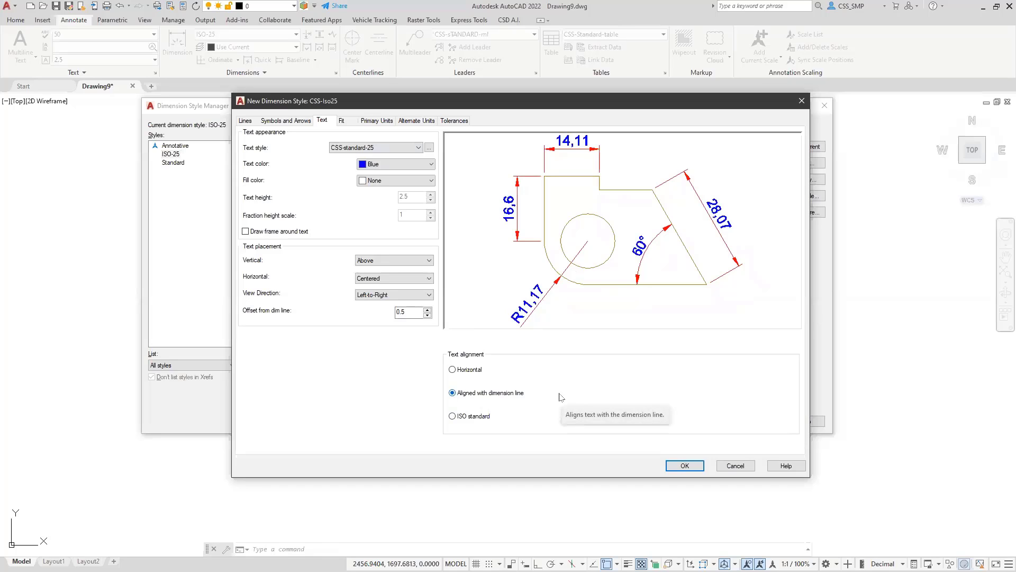
left_click(343, 121)
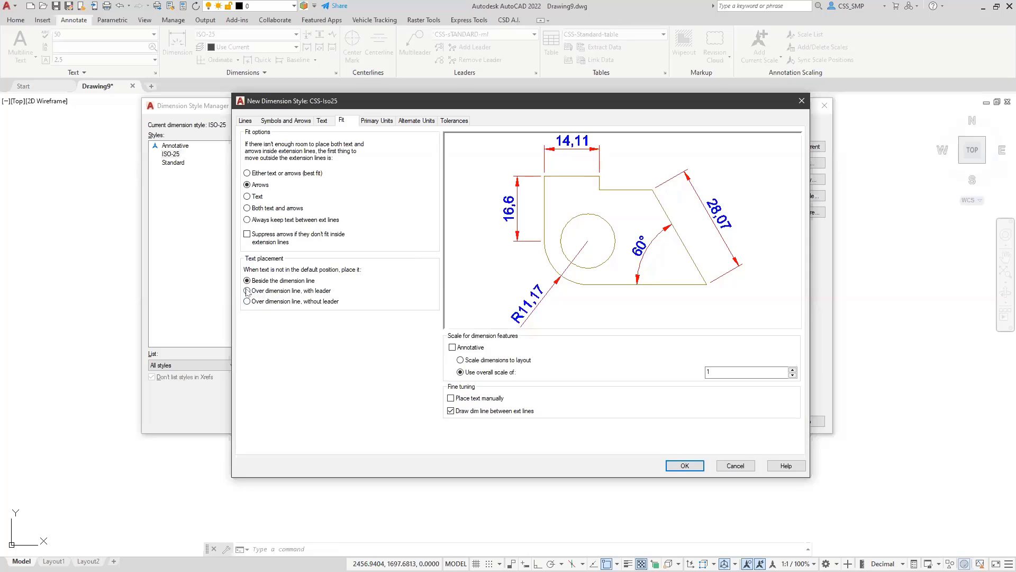
left_click(262, 292)
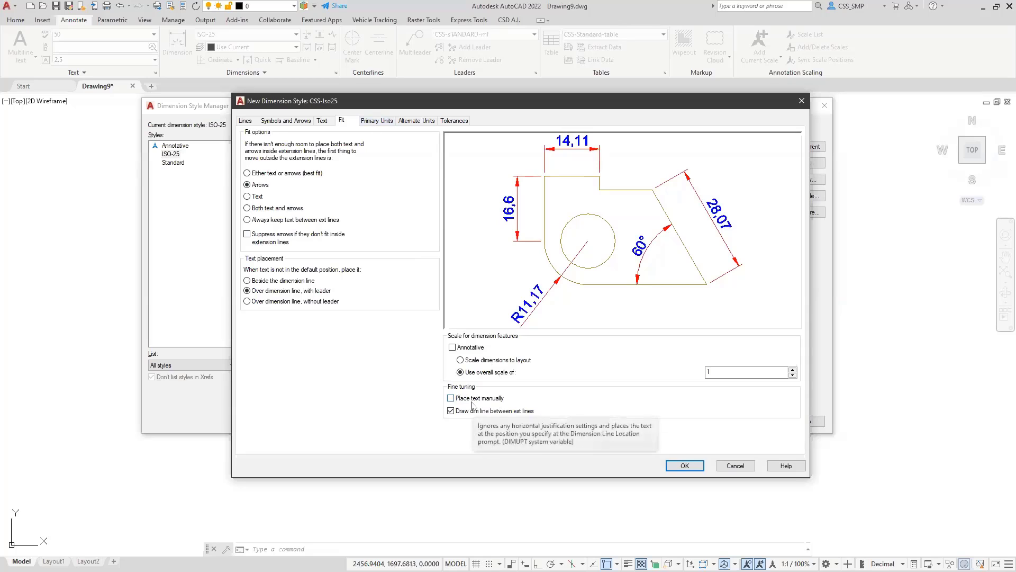
- Set the primary linear units to a precision of 0.000 with a Period decimal separator, keeping the Decimal format
left_click(372, 122)
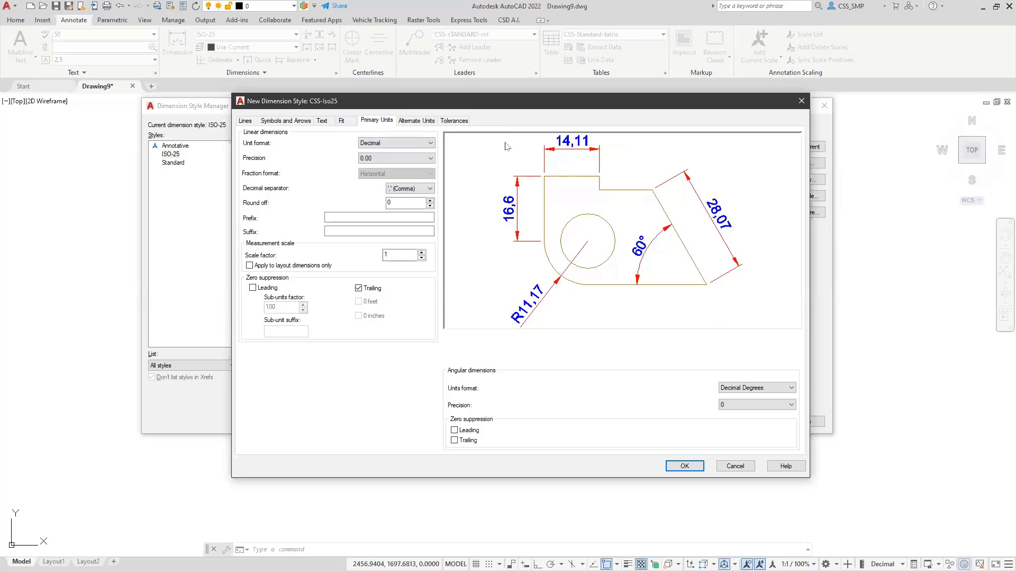
left_click(421, 140)
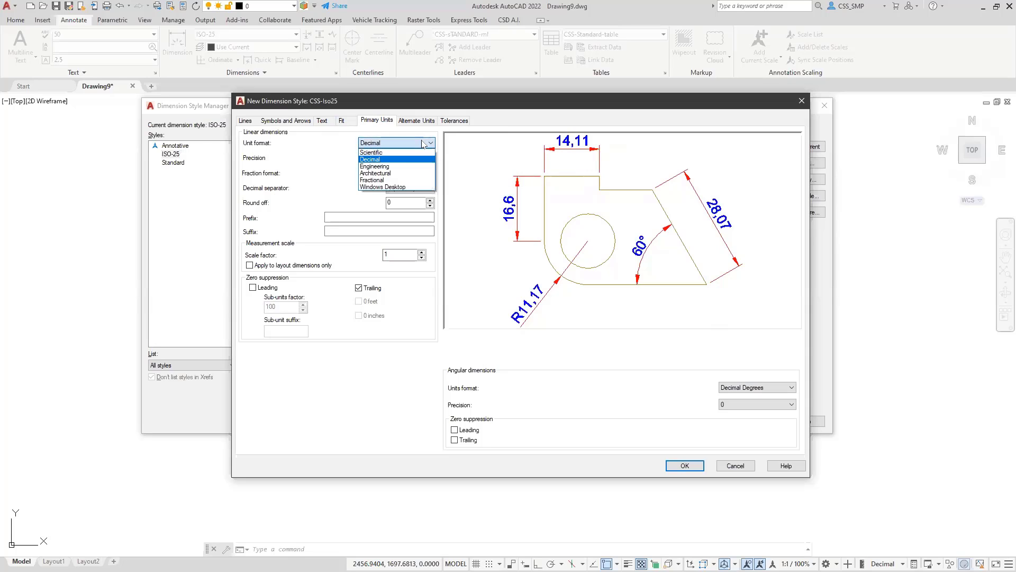
left_click(420, 139)
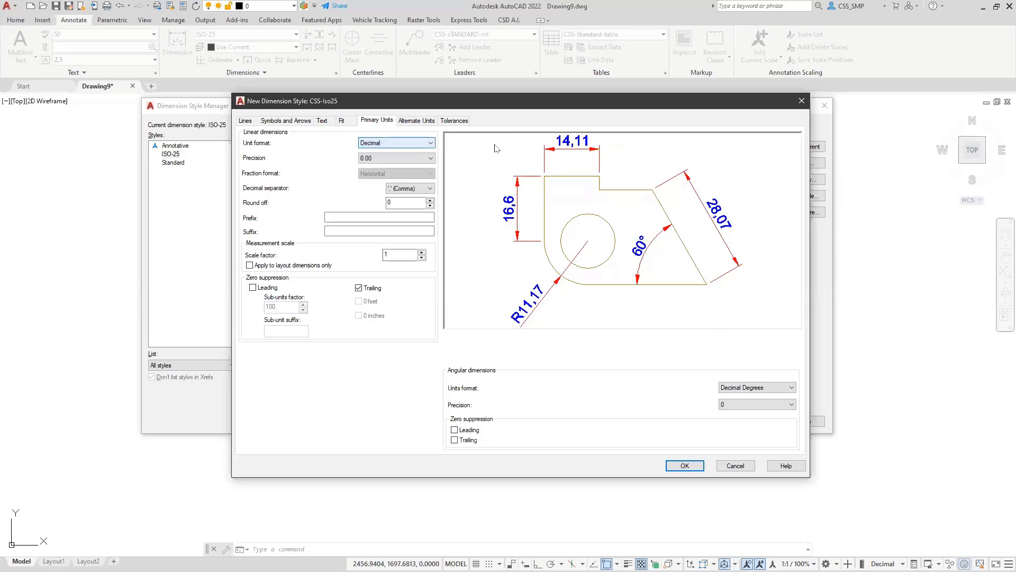
left_click(429, 158)
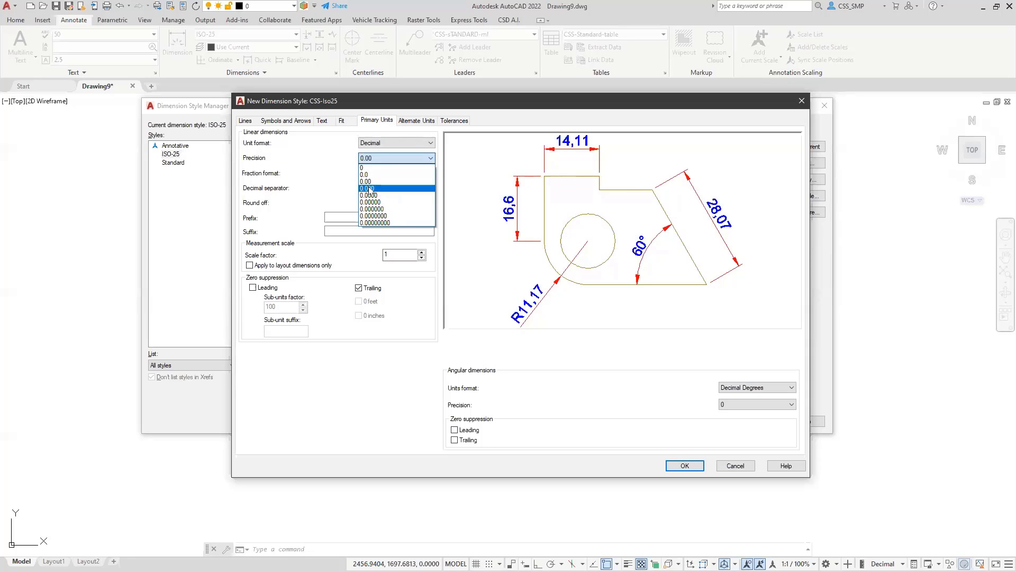
left_click(369, 188)
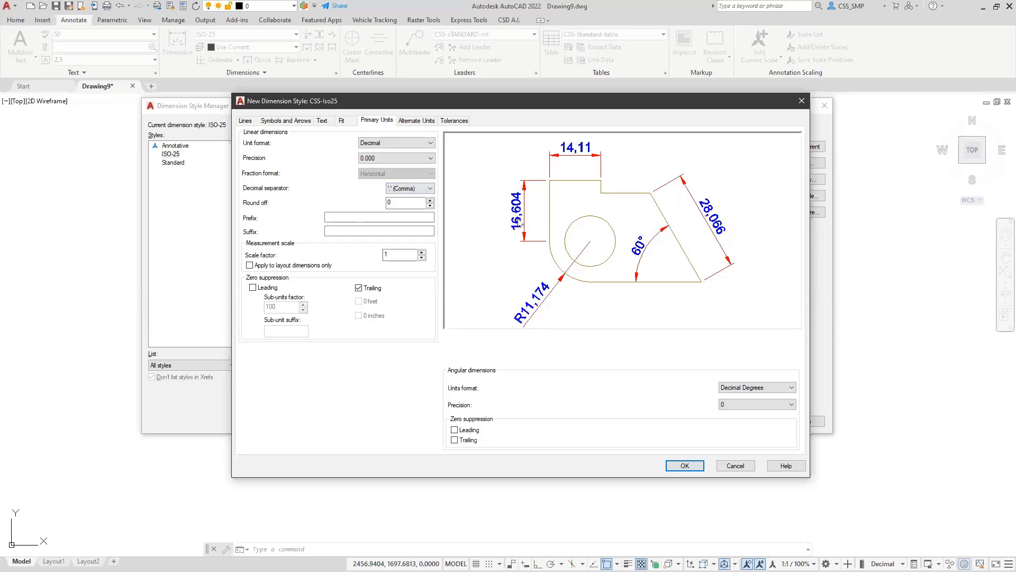
left_click(430, 188)
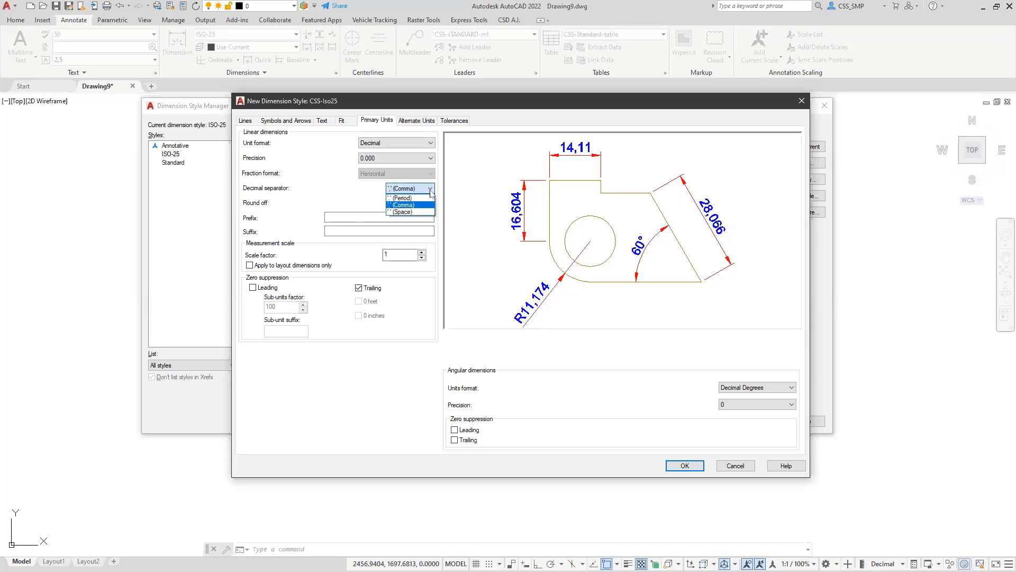
left_click(397, 198)
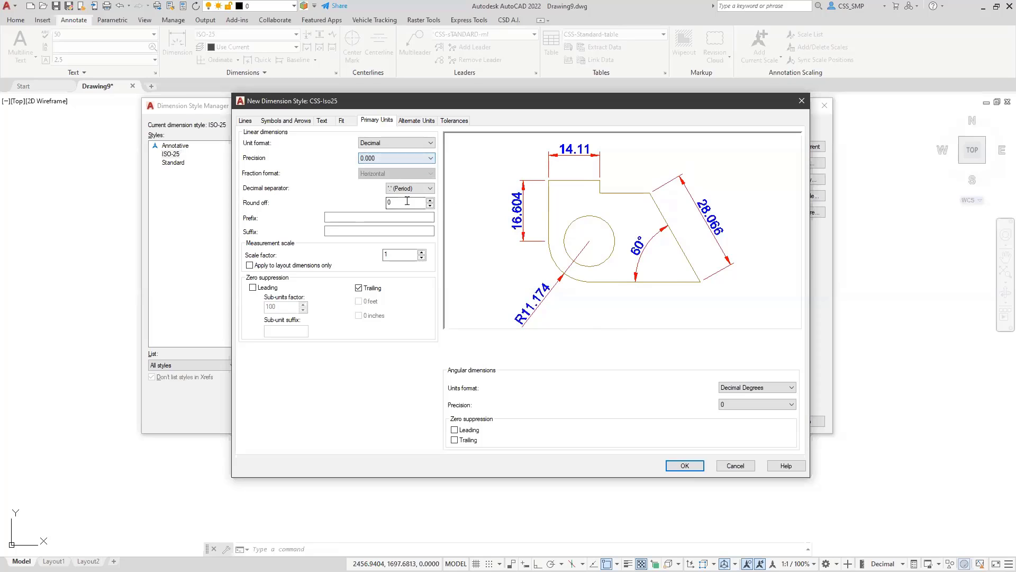
- Try round-off values of 5 and 0.005 for the linear dimensions, and return the round-off to 0
left_click_drag(404, 203, 344, 209)
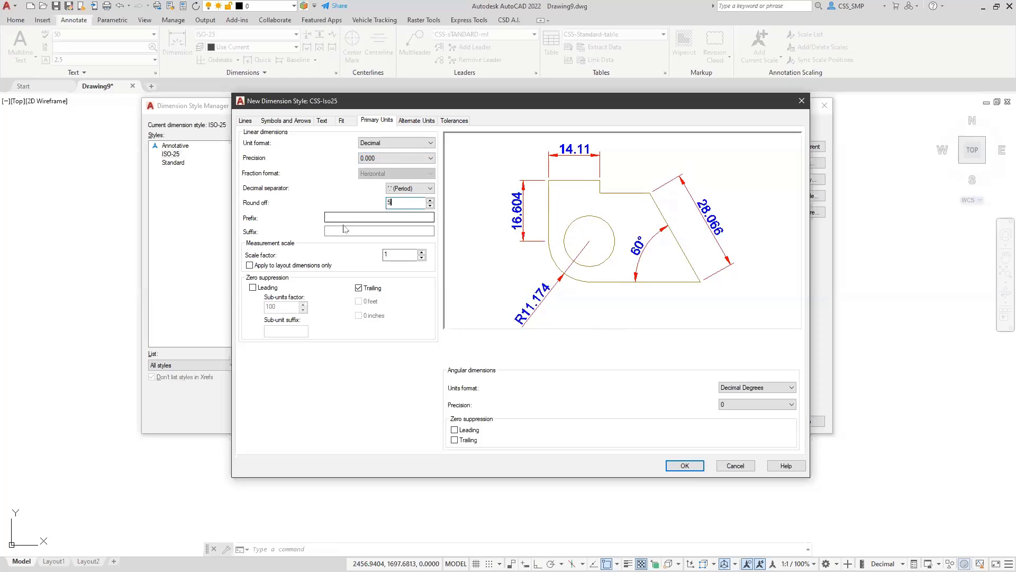
type("5")
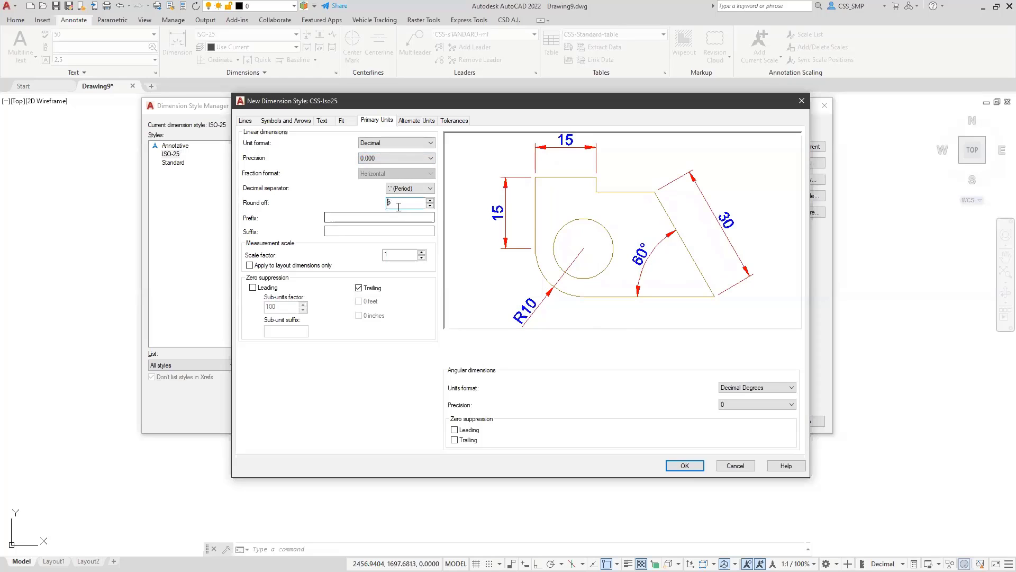
left_click_drag(391, 203, 347, 201)
left_click(330, 216)
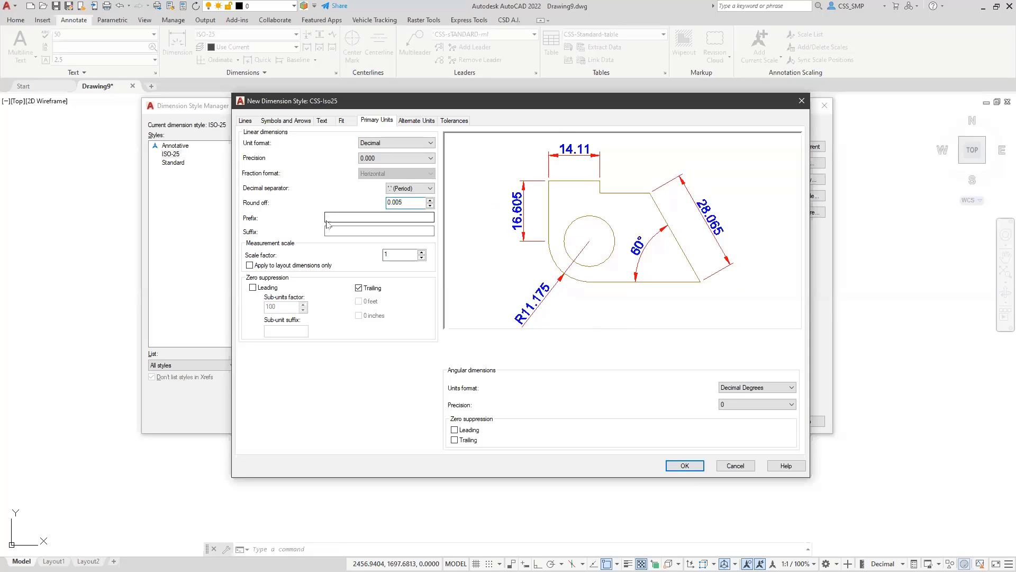
left_click(401, 203)
left_click_drag(410, 205, 372, 206)
type("0")
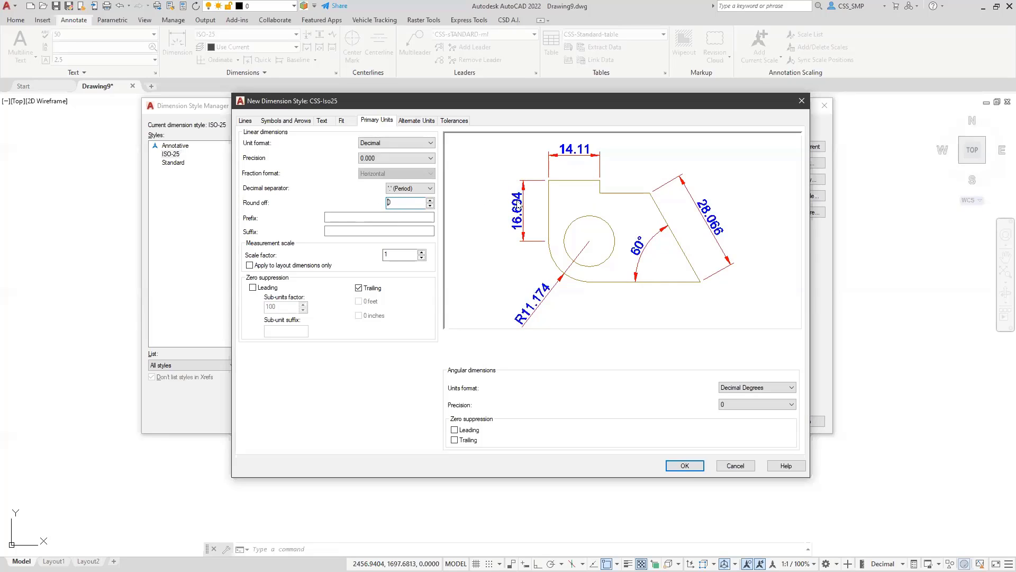
- Try the suffix m on the primary units, and clear it, leaving the prefix empty
left_click(341, 218)
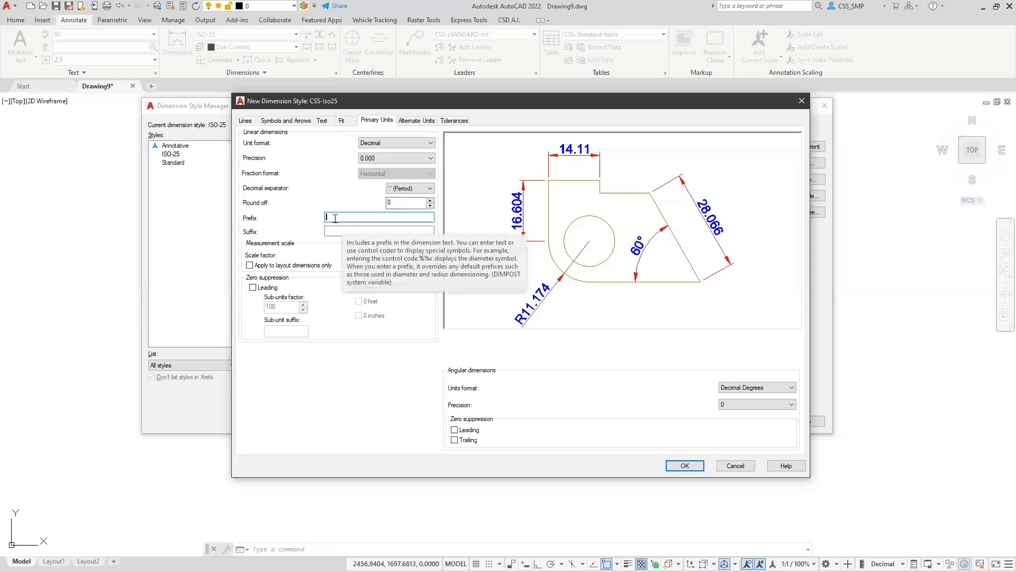
left_click(354, 232)
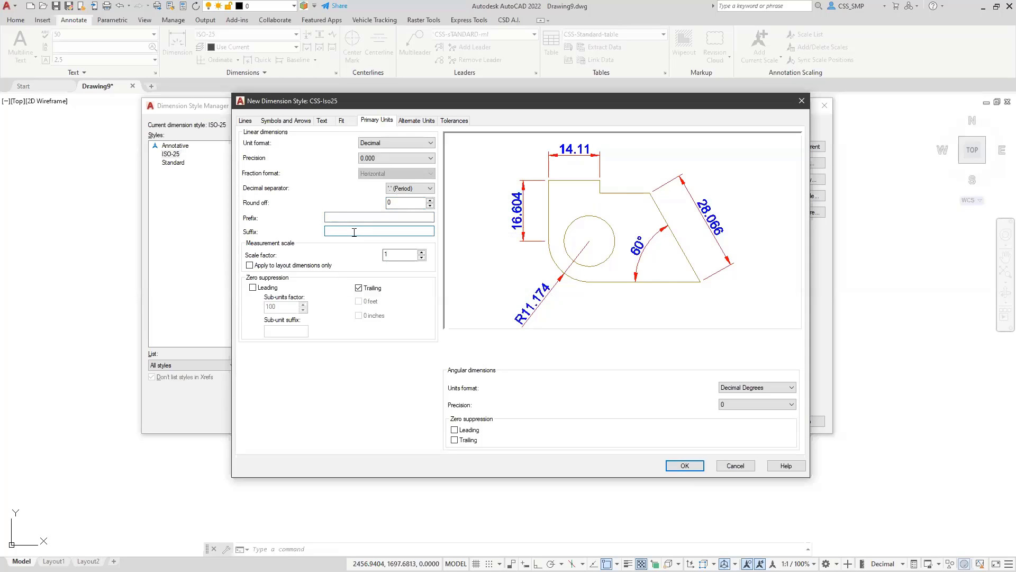
left_click(397, 255)
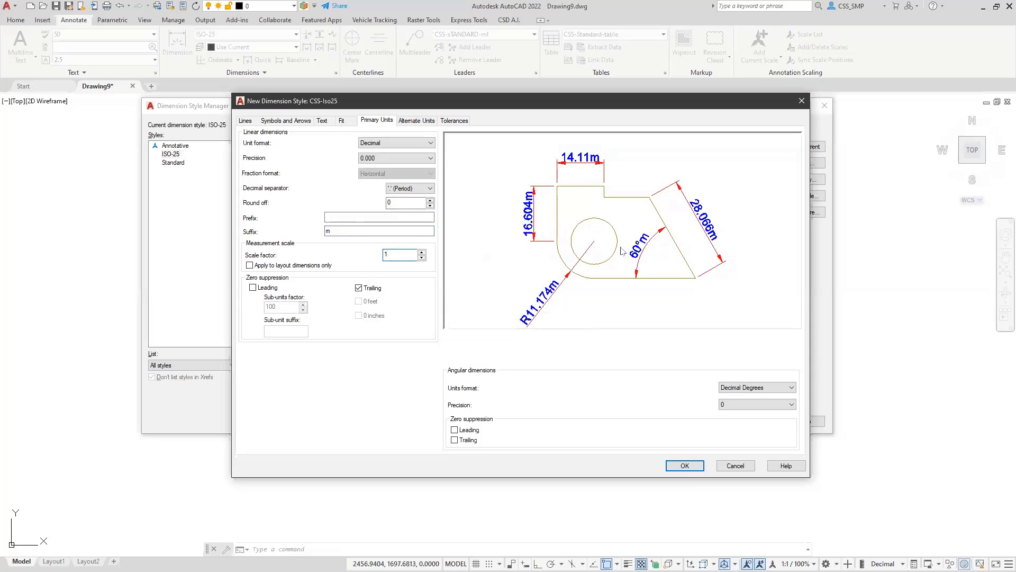
left_click(336, 232)
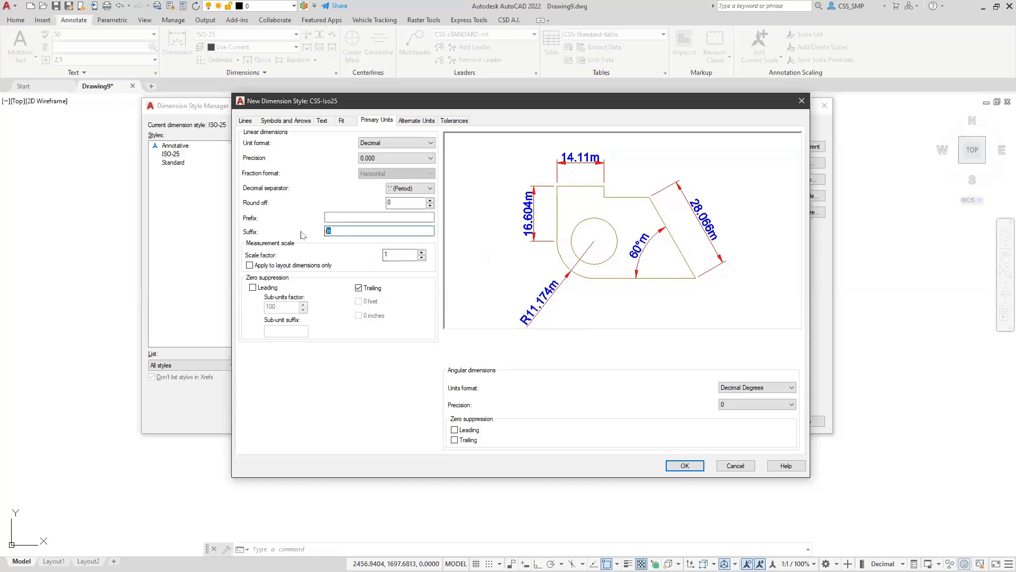
key("BackSpace")
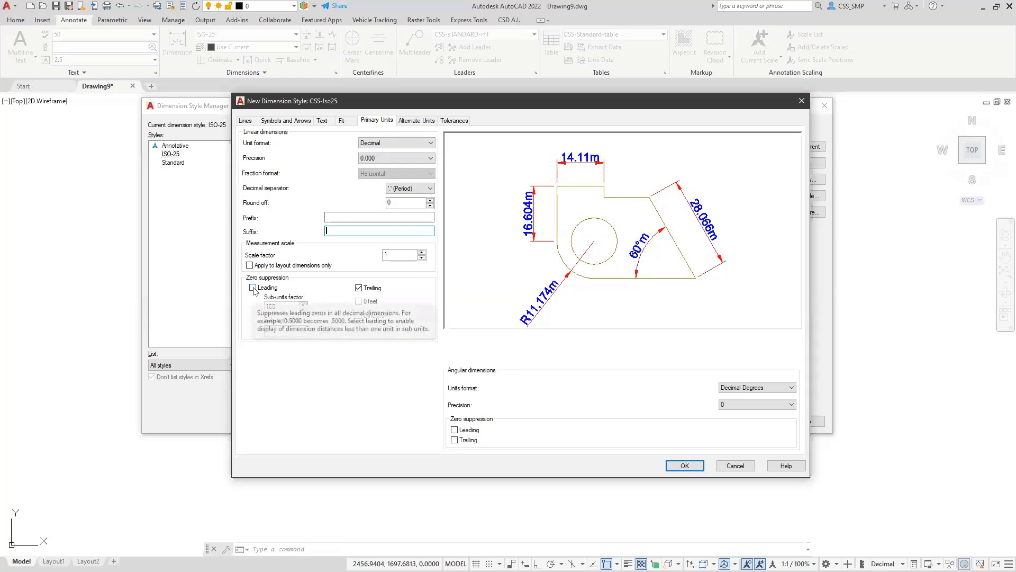
- Turn off trailing zero suppression for linear dimensions, and set the angular units to Degrees Minutes Seconds with precision 0d00'00"
left_click(359, 289)
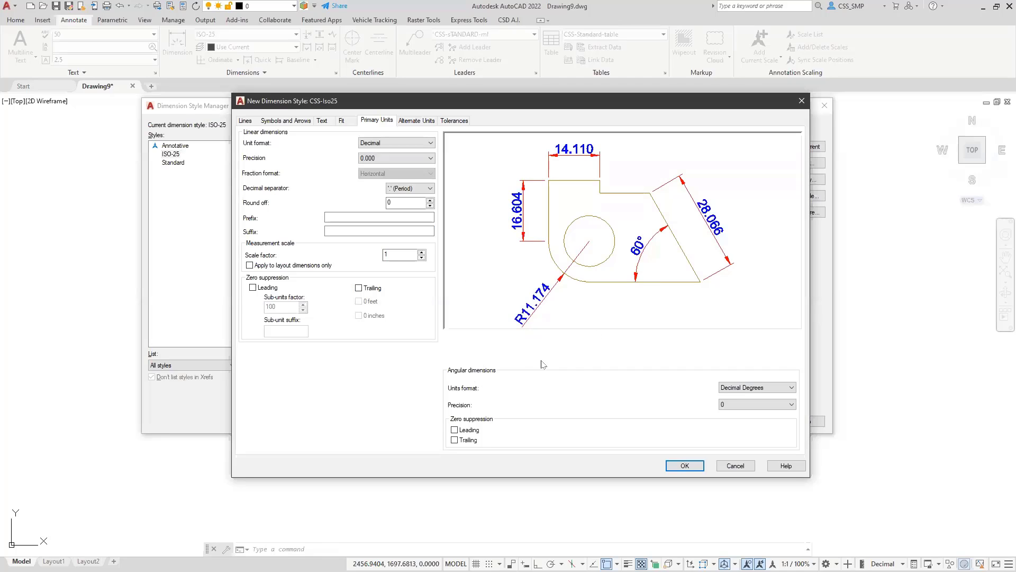
left_click(792, 390)
left_click(750, 405)
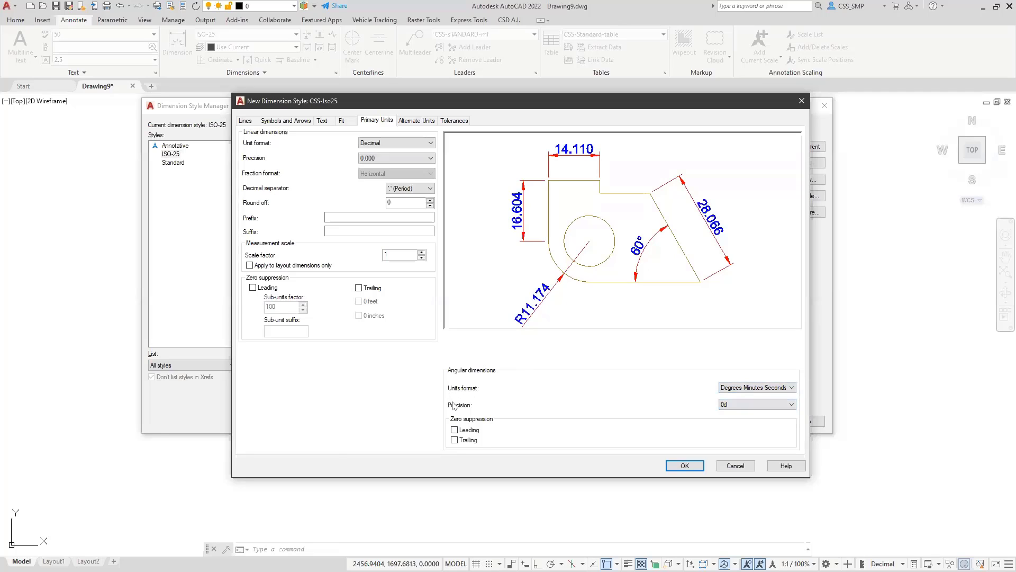
left_click(792, 405)
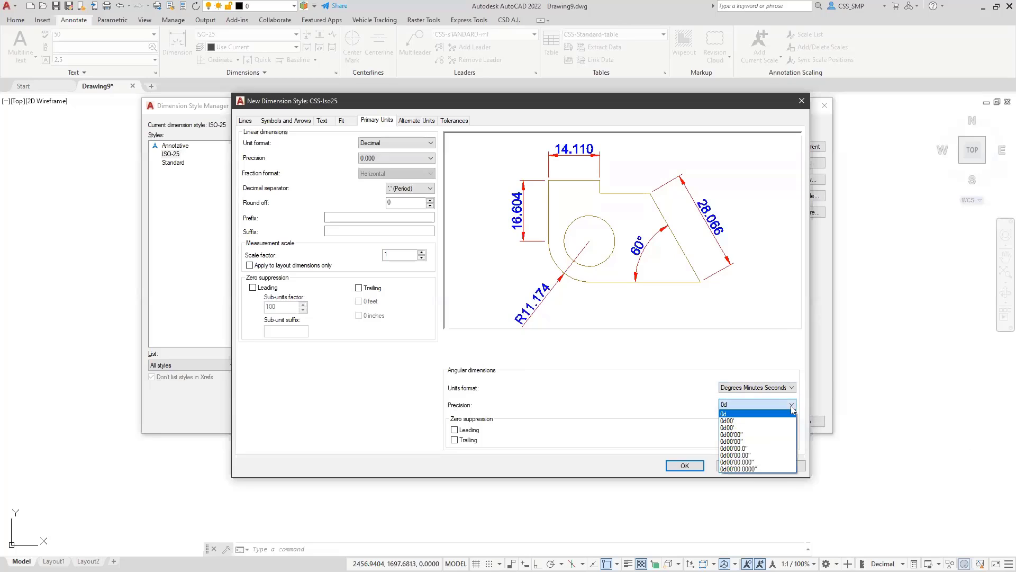
left_click(731, 435)
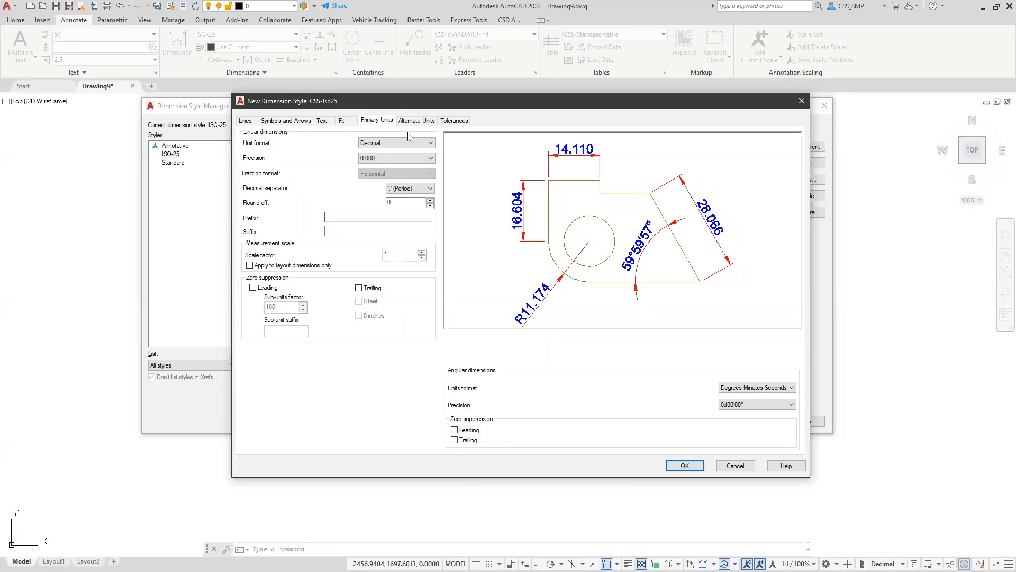
- View the tolerance settings, and try displaying alternate units in the dimensions, returning their display to off
left_click(456, 122)
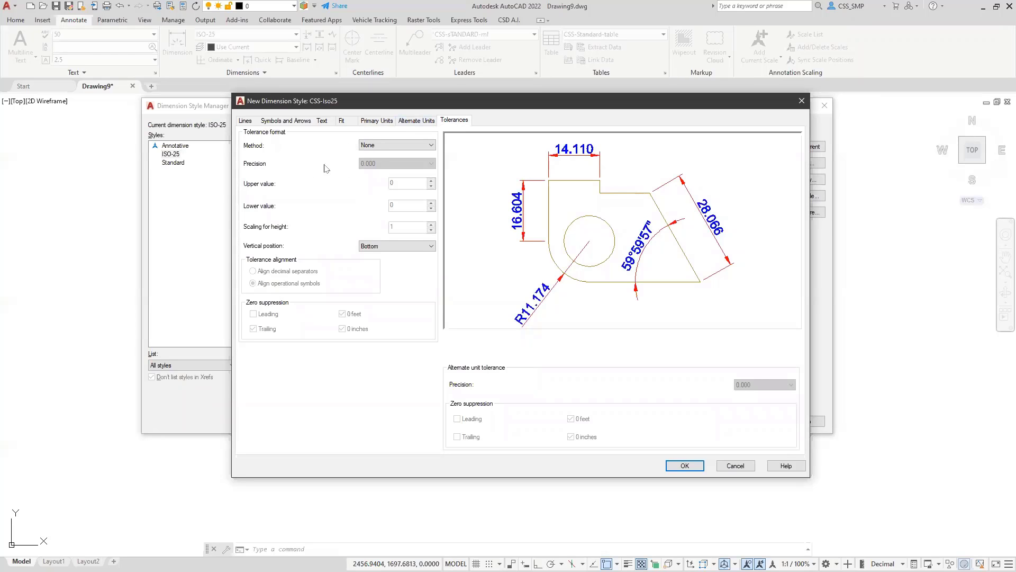
left_click(415, 122)
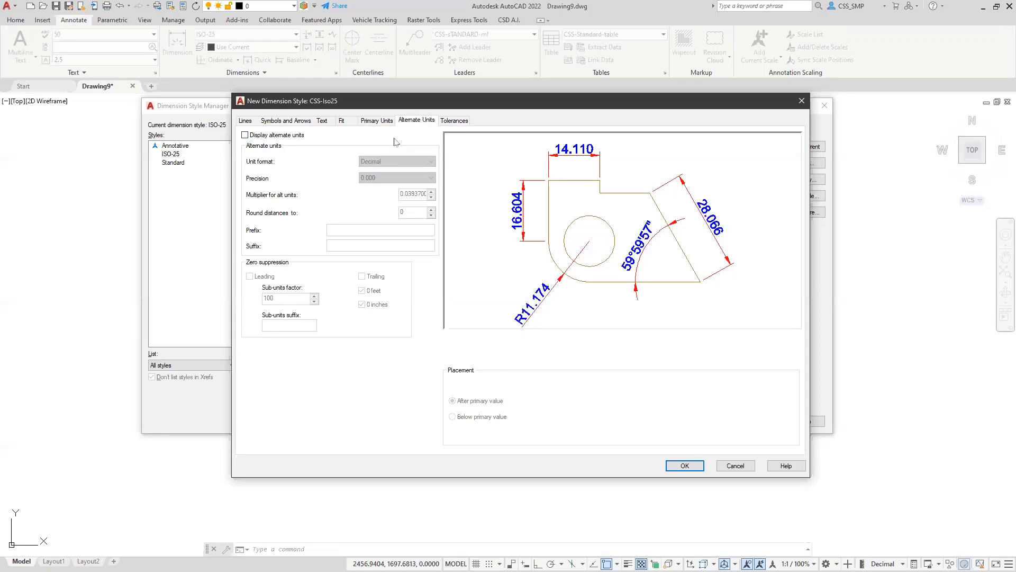
left_click(246, 135)
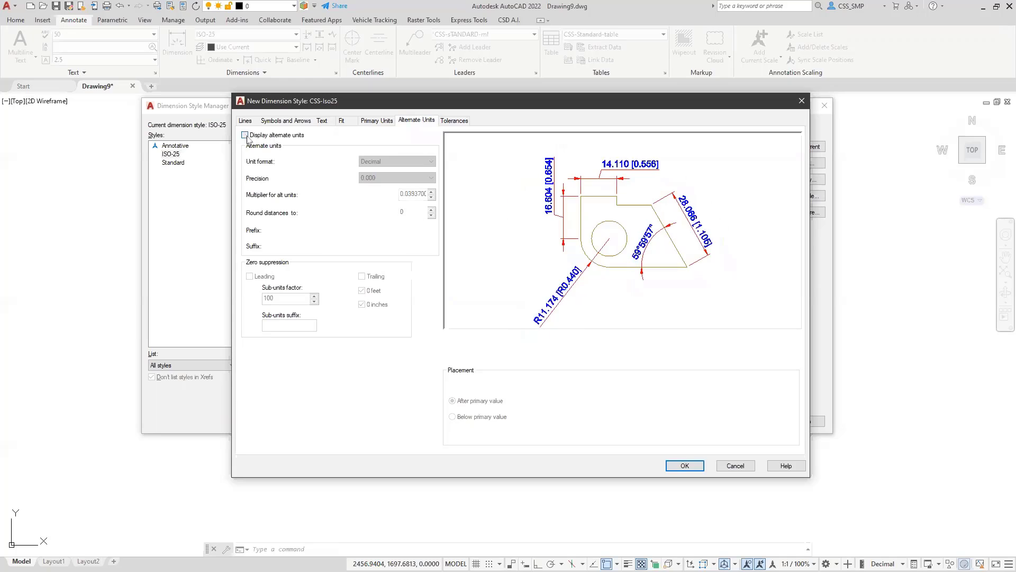
left_click(245, 135)
left_click(245, 135)
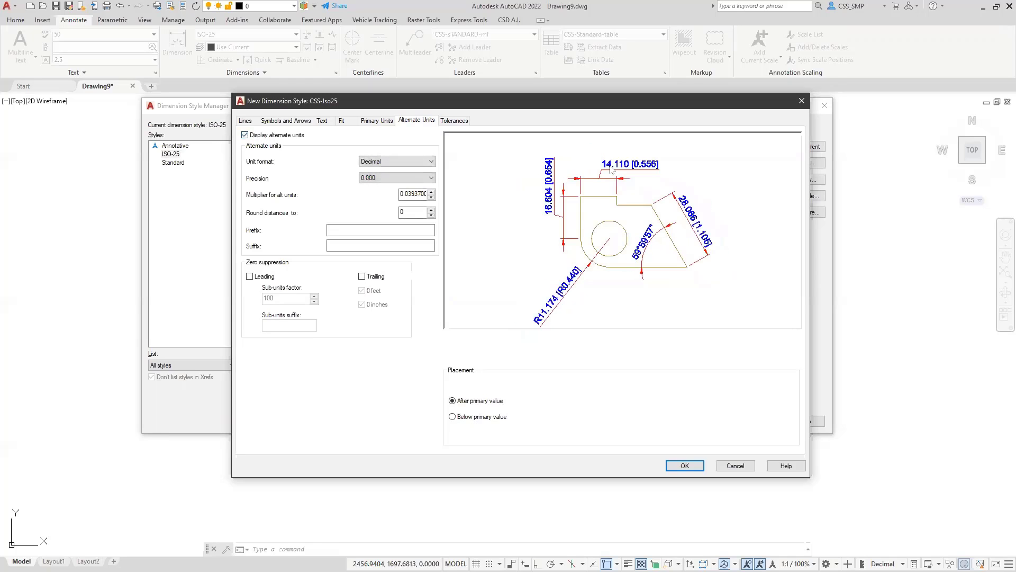
double_click(431, 194)
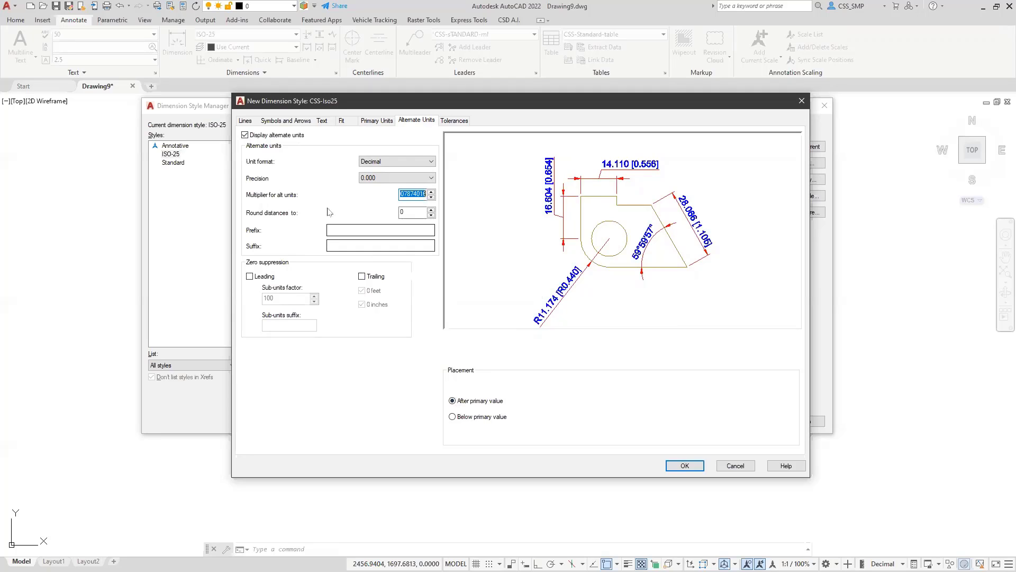
left_click(245, 135)
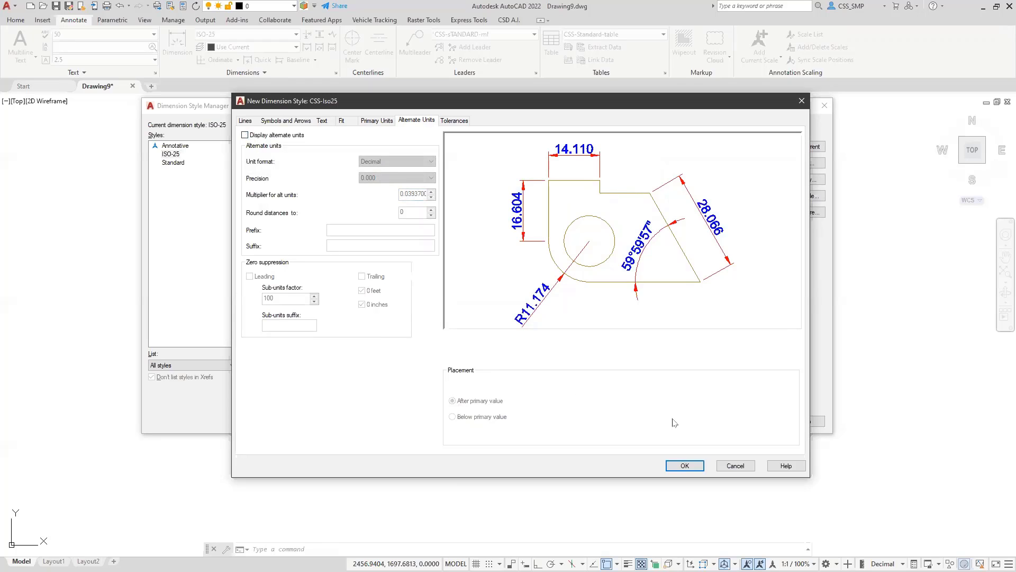
- Save the CSS-Iso25 dimension style, set it as current, and close the Dimension Style Manager
left_click(678, 469)
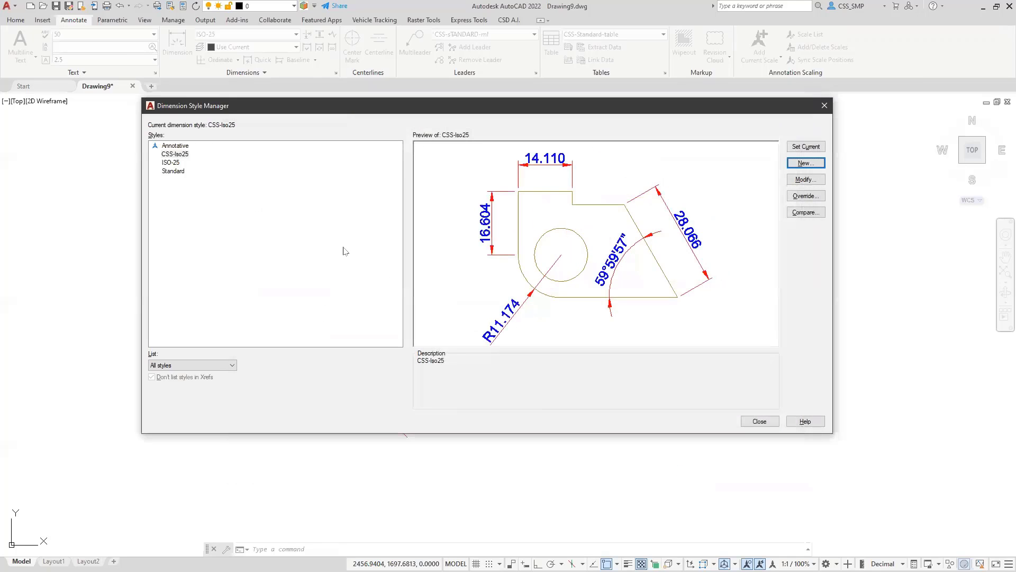
left_click(179, 153)
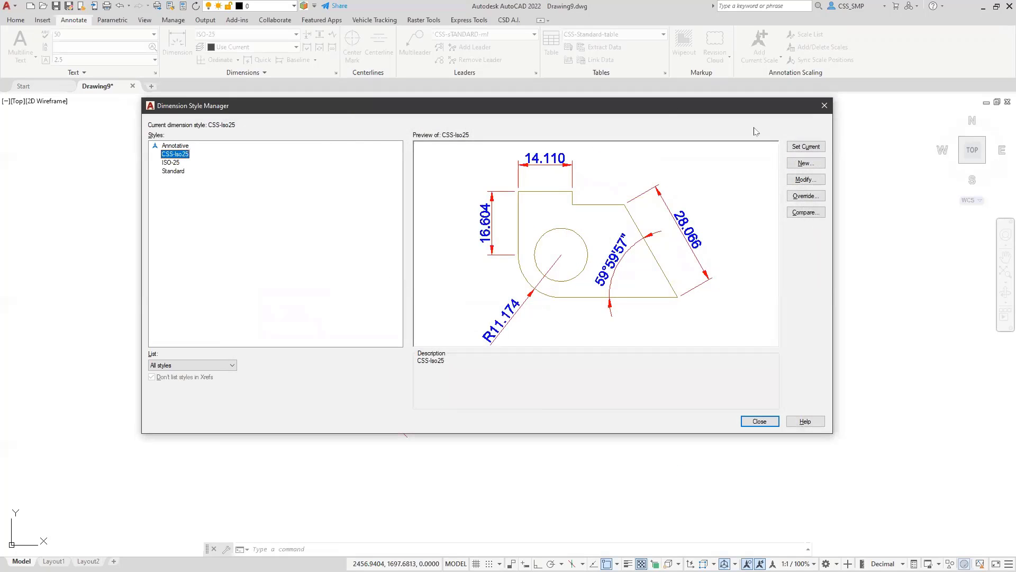
left_click(790, 148)
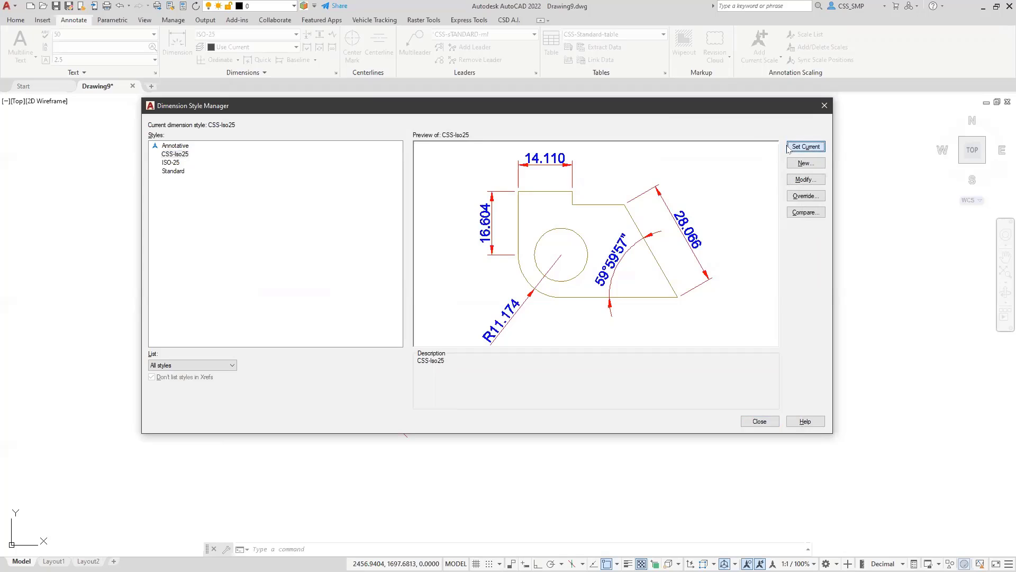
left_click(758, 422)
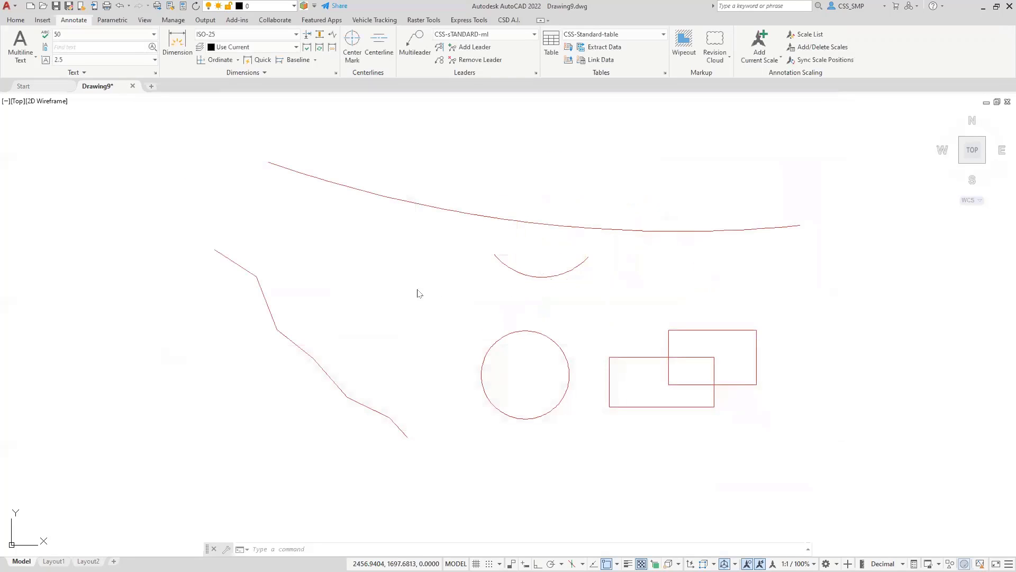
- Add continuous vertical dimensions to the stepped polyline with Quick Dimension, placing the dimension line to its left
scroll(435, 294, "down", 2)
mouse_move(401, 320)
middle_mouse_down()
mouse_move(401, 311)
mouse_move(436, 308)
middle_mouse_up()
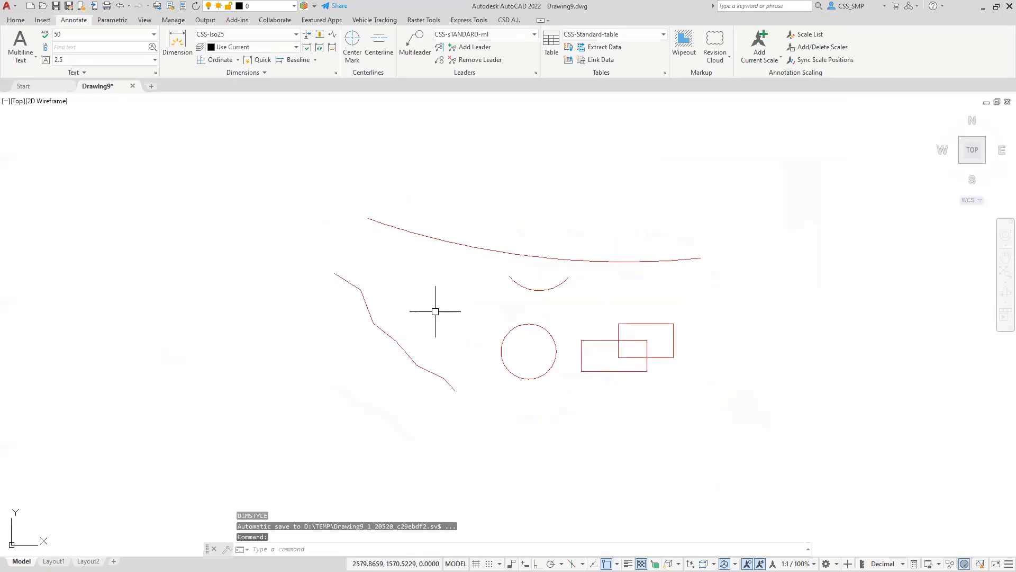
left_click(259, 61)
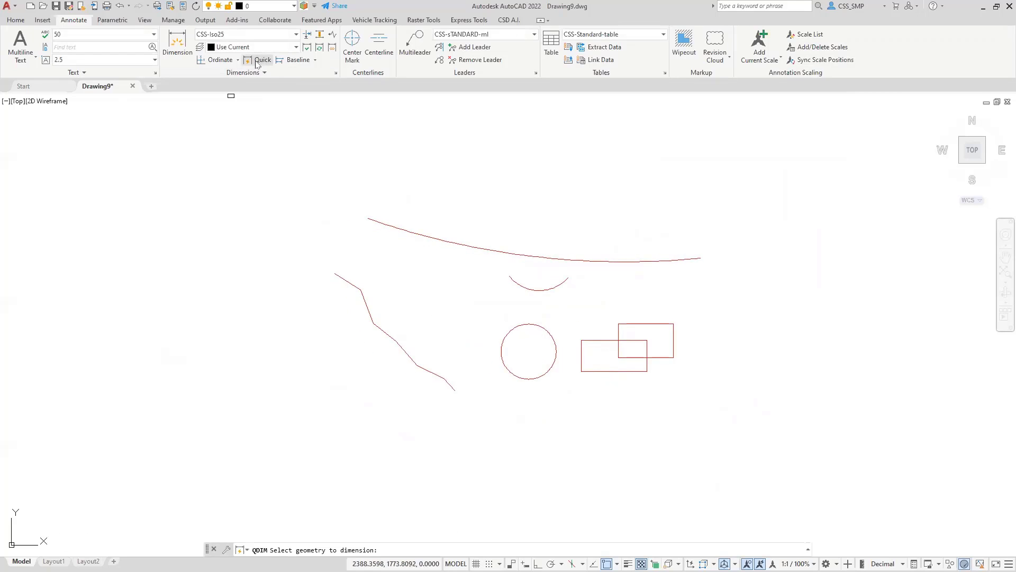
left_click(340, 277)
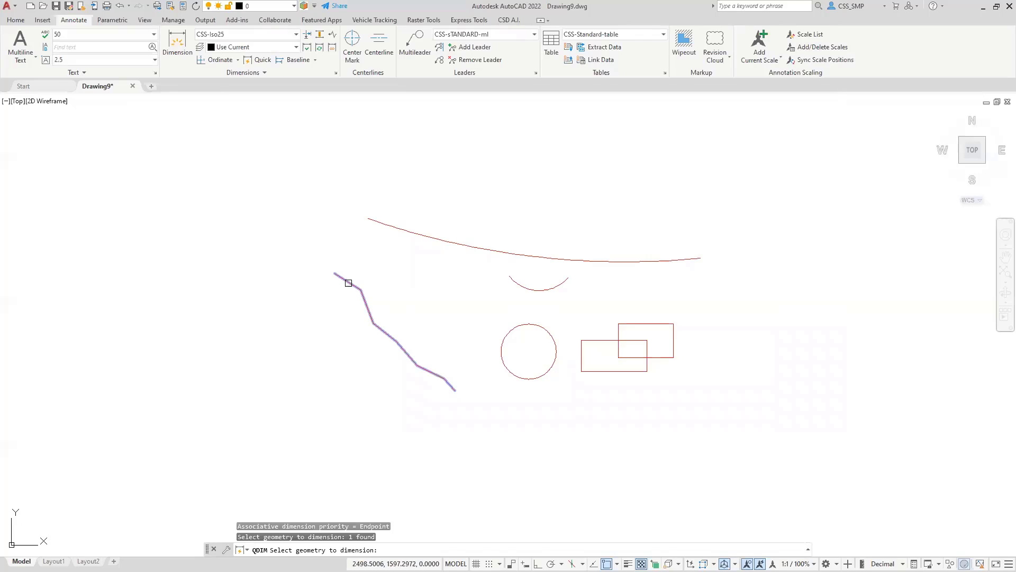
scroll(339, 295, "up", 2)
key("Return")
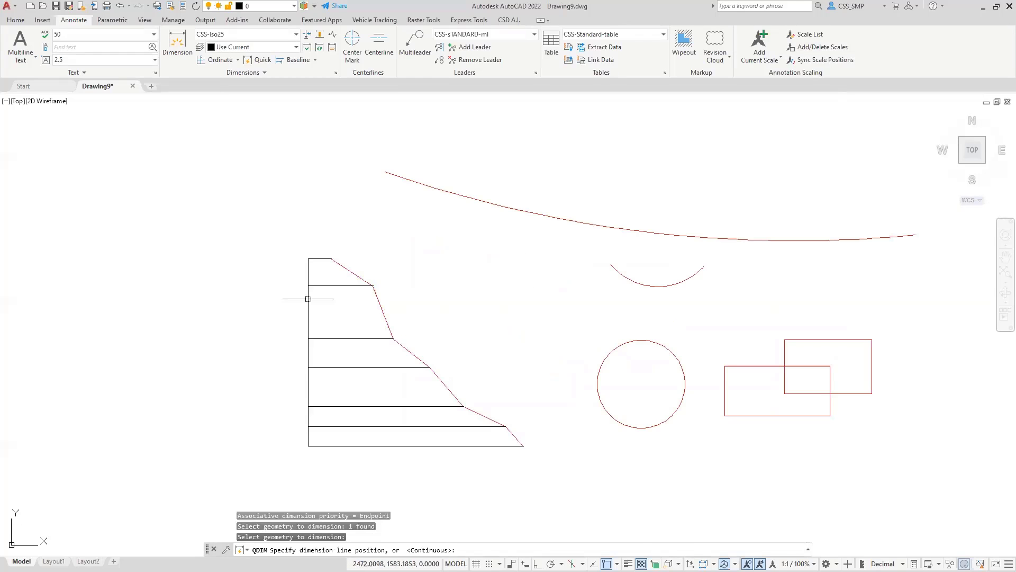
left_click(311, 299)
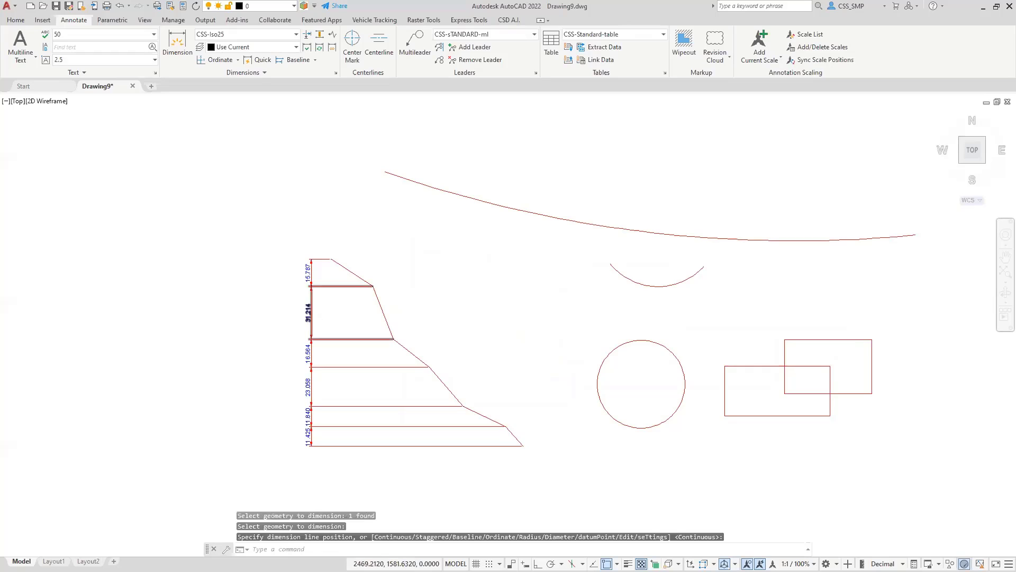
- Add continuous horizontal dimensions to the same polyline with Quick Dimension, placing the dimension line below it
scroll(308, 312, "up", 5)
scroll(328, 311, "down", 5)
left_click(399, 325)
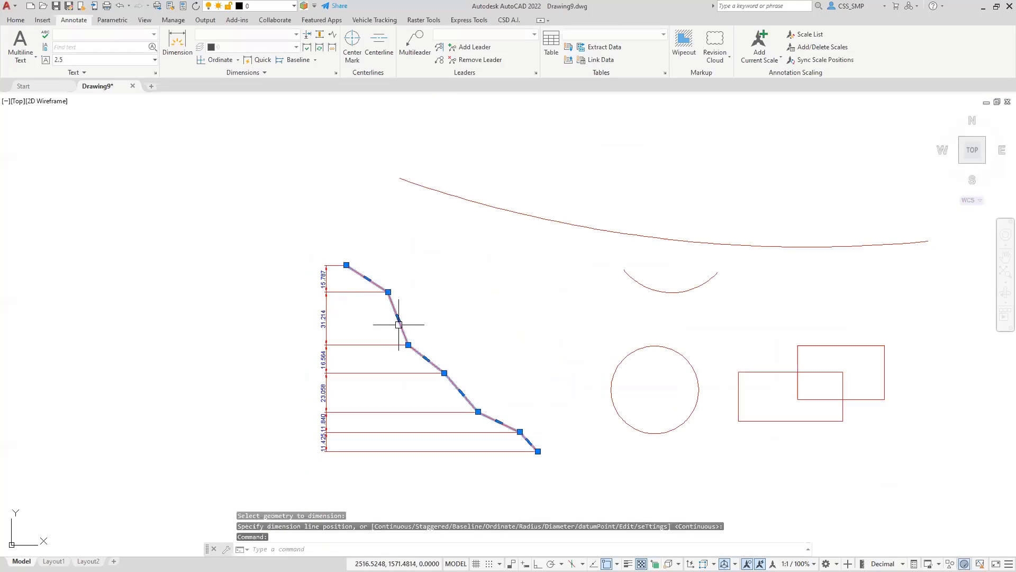
key("Return")
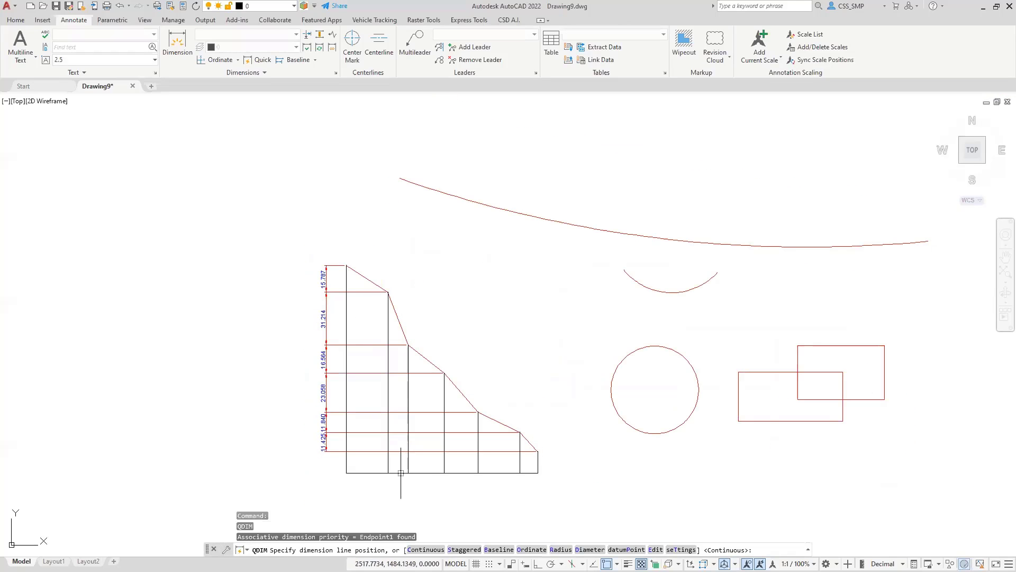
left_click(401, 473)
scroll(308, 426, "up", 2)
mouse_move(301, 413)
middle_mouse_down()
mouse_move(261, 373)
mouse_move(224, 248)
middle_mouse_up()
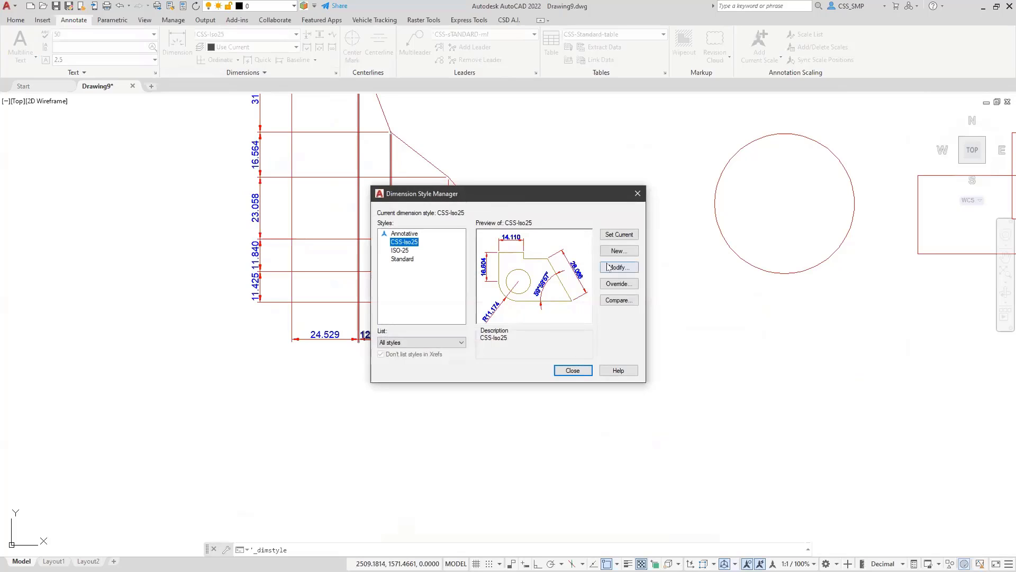
- Modify the CSS-Iso25 style's fit so that text not in its default position is placed beside the dimension line, and close the manager
left_click_drag(521, 196, 841, 193)
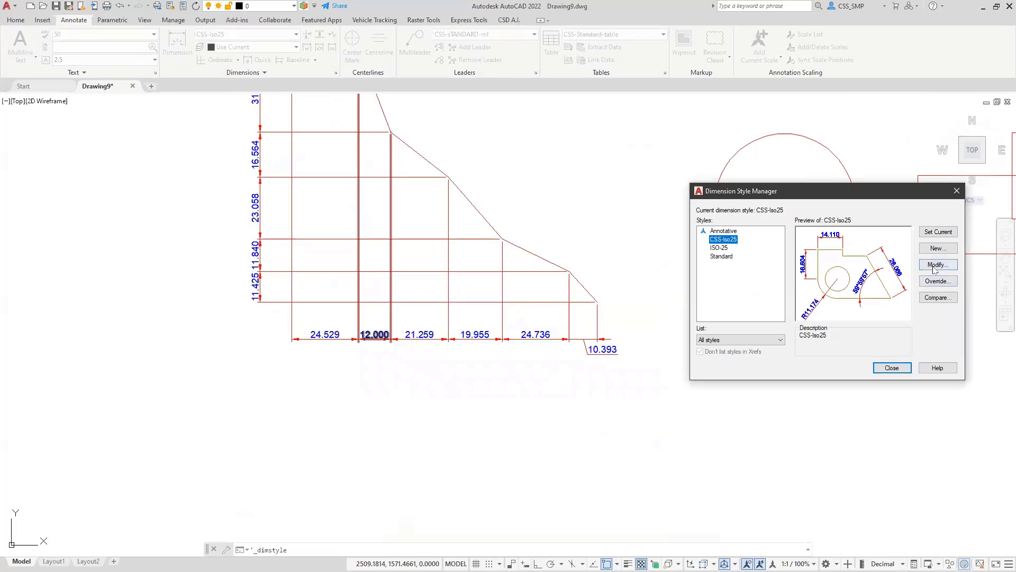
left_click(936, 265)
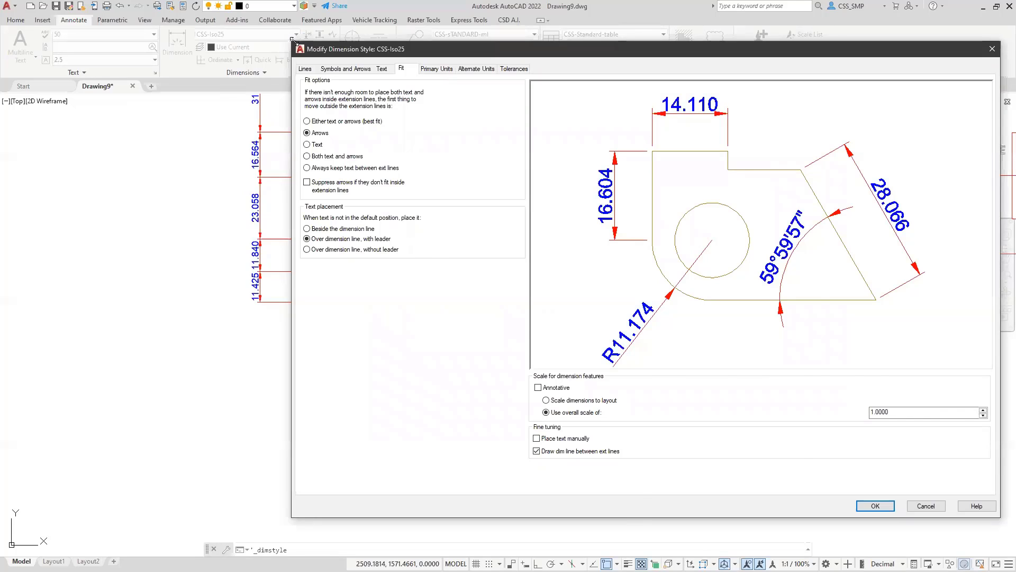
left_click_drag(291, 39, 640, 195)
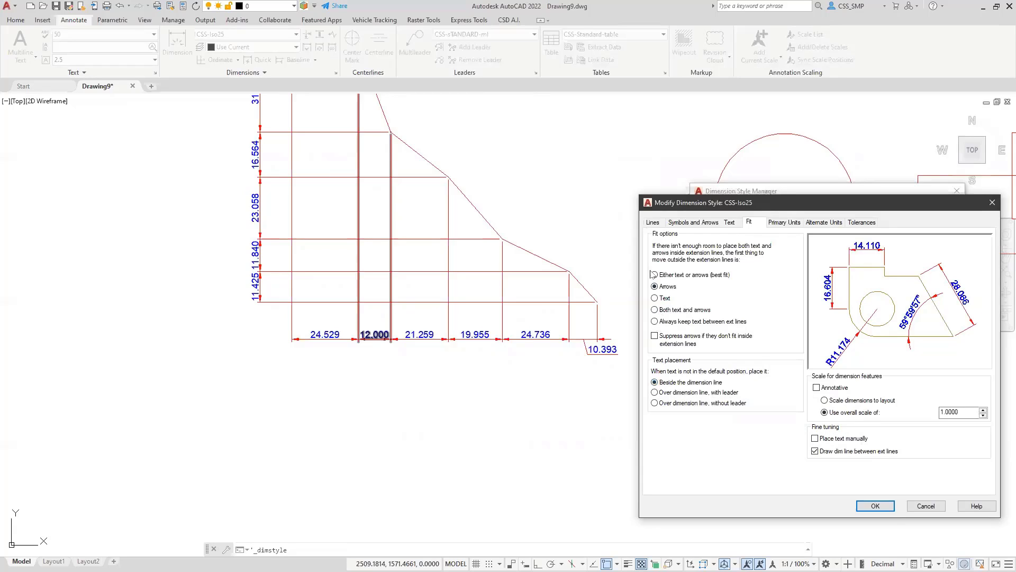
left_click(874, 506)
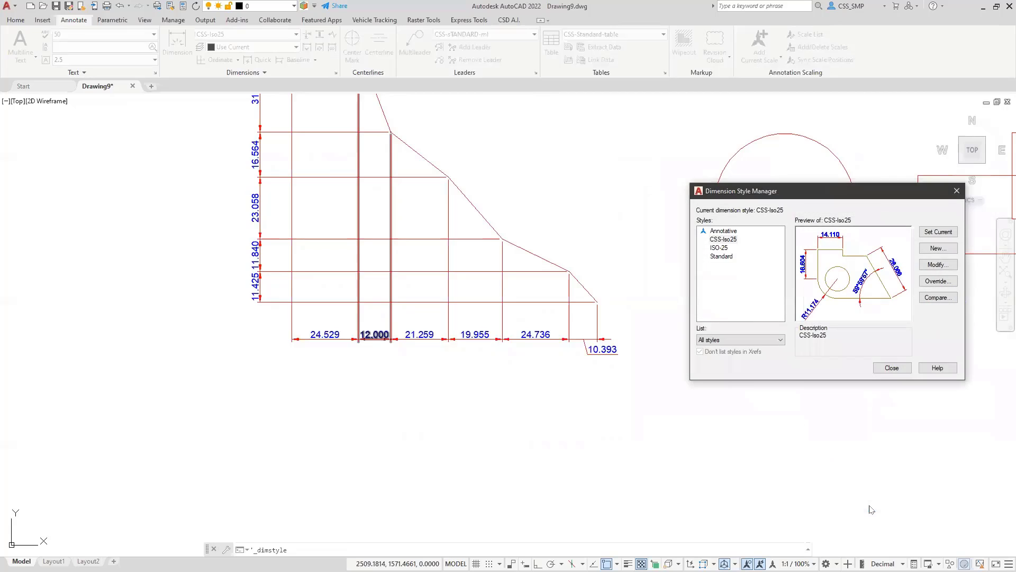
left_click(883, 372)
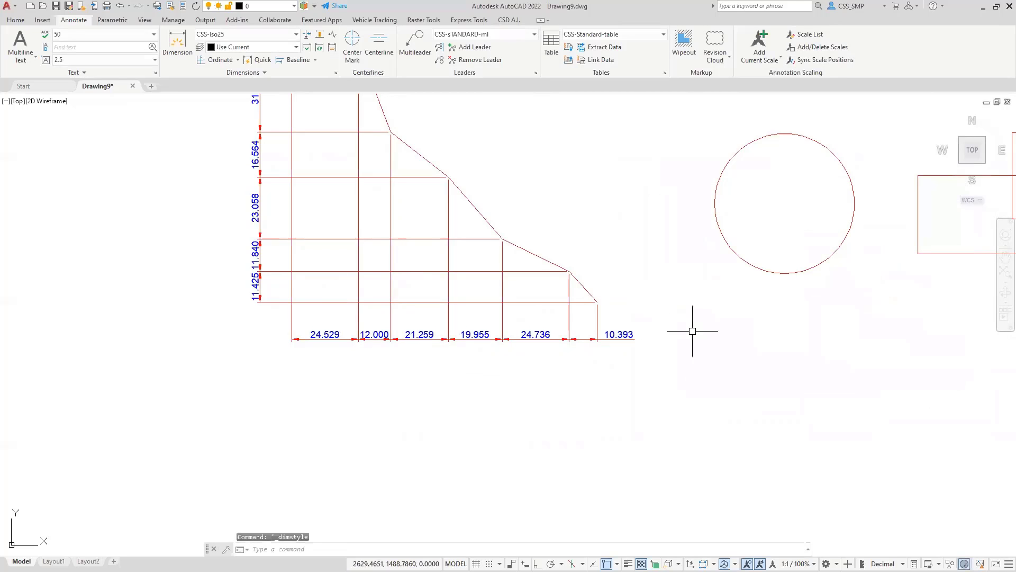
- Move the text of the last horizontal dimension, 10.393, to the midpoint of its dimension line
middle_click_drag(643, 344, 636, 413)
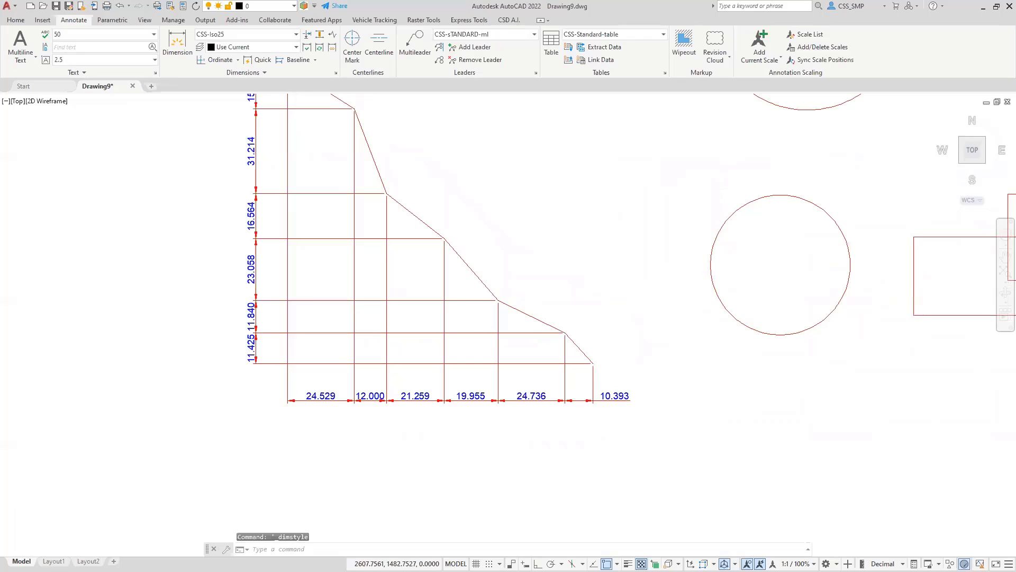
scroll(624, 400, "down", 3)
left_click(608, 398)
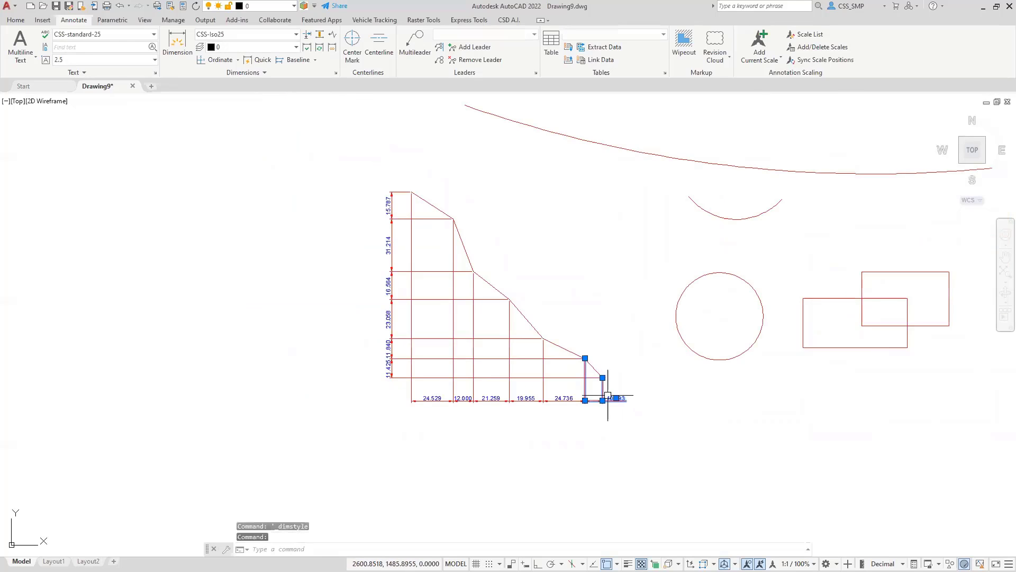
scroll(607, 397, "up", 5)
left_click(633, 407)
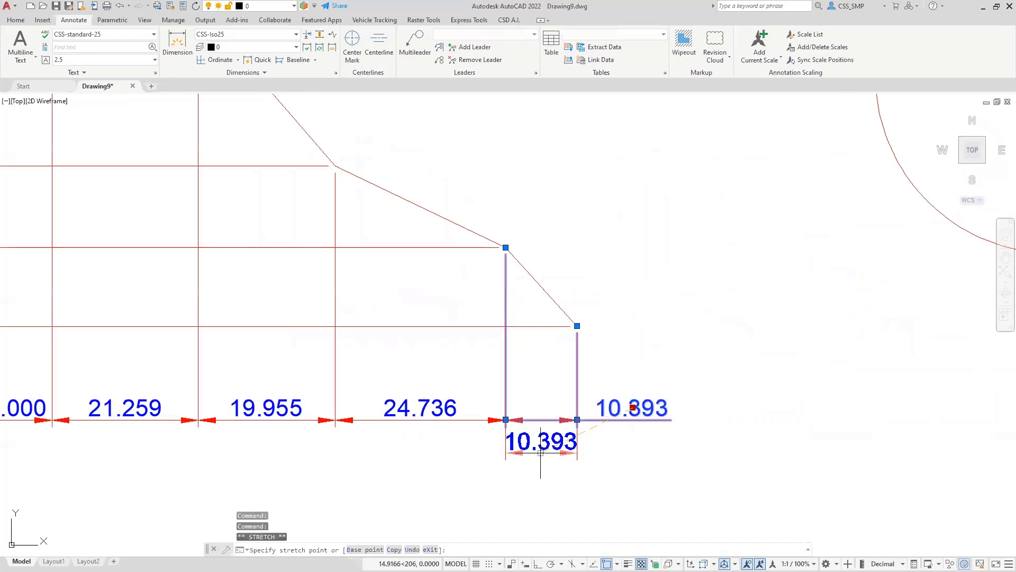
left_click(540, 420)
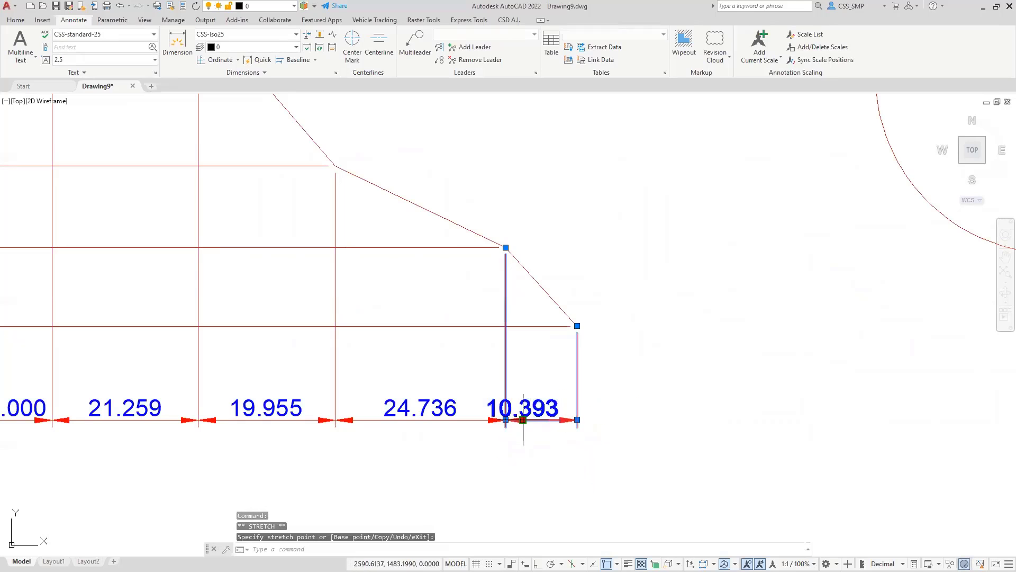
left_click(523, 419)
type("mid")
key("Return")
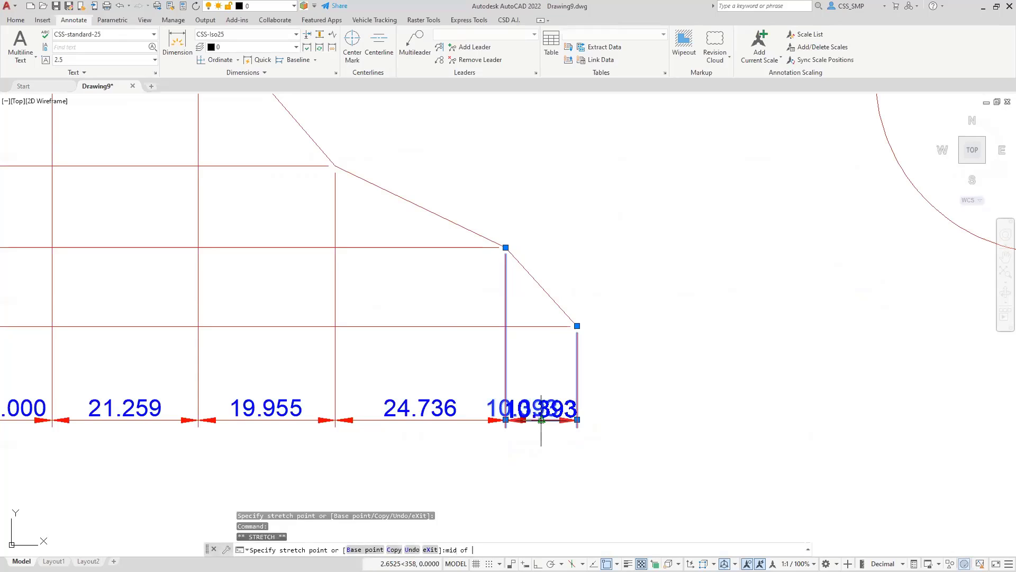
left_click(541, 420)
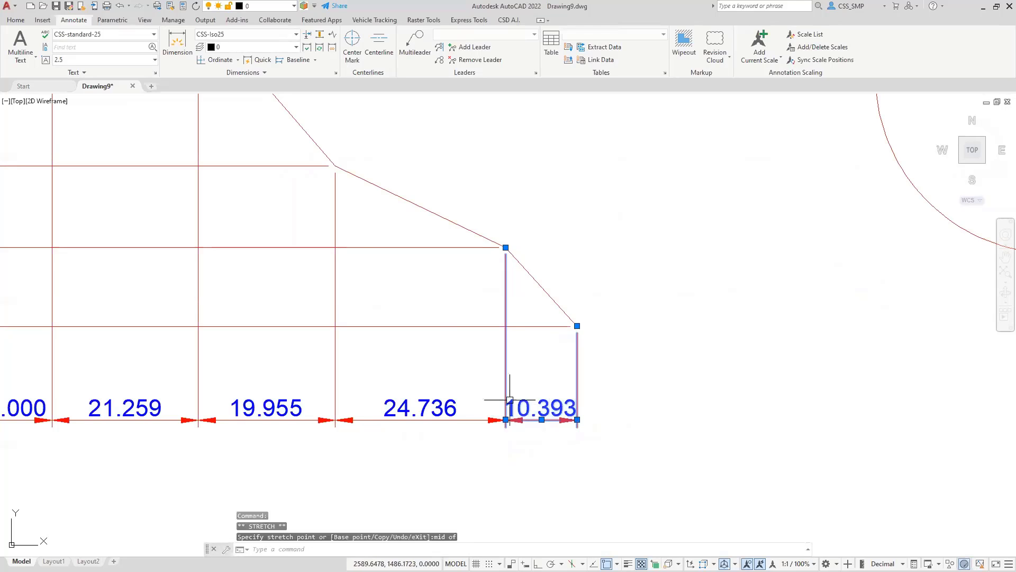
- Move the line and text of the 24.736 dimension slightly above the rest of the horizontal dimension chain
scroll(410, 366, "down", 1)
middle_click_drag(410, 366, 506, 333)
left_click(505, 355)
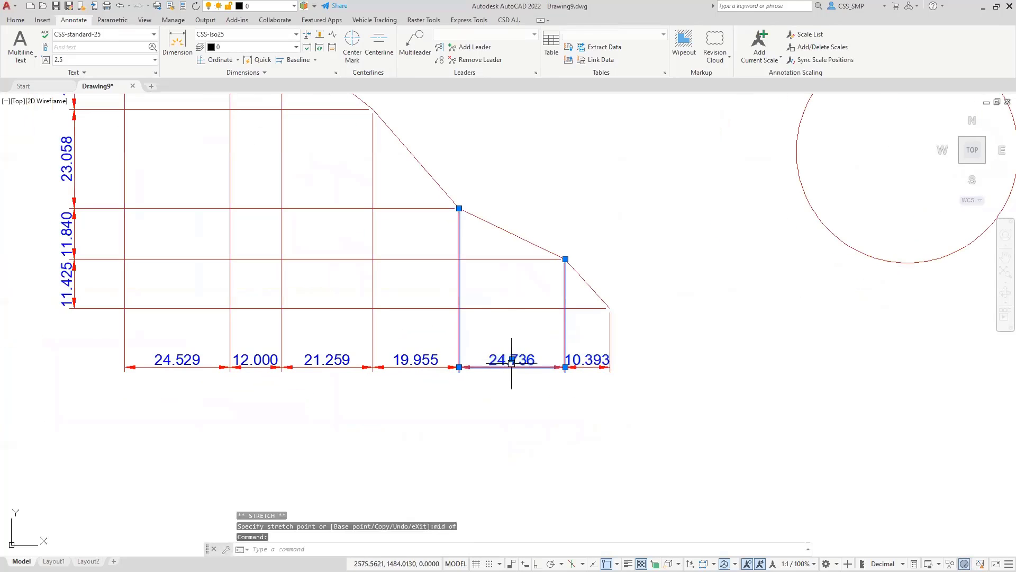
left_click(512, 359)
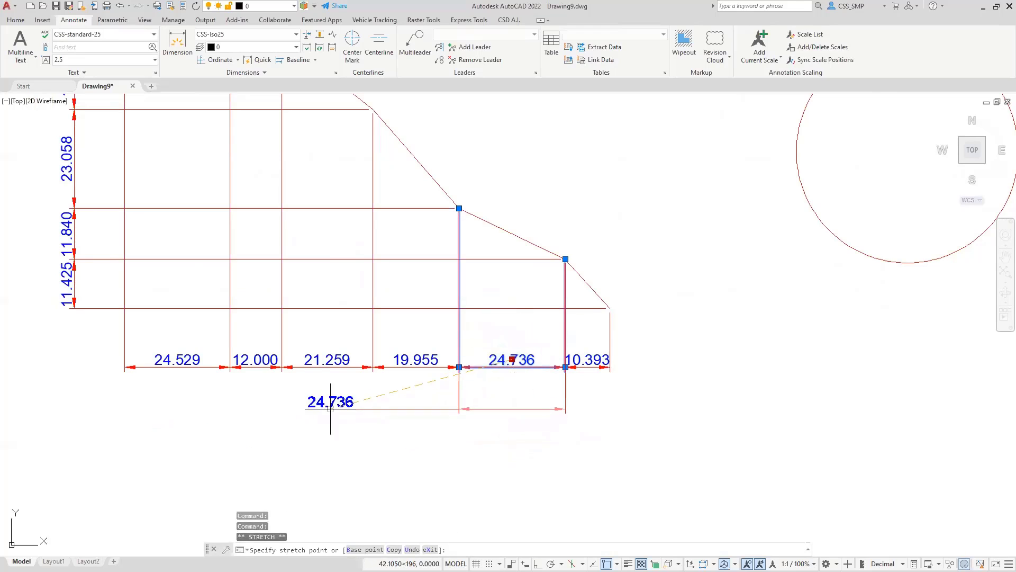
left_click(518, 345)
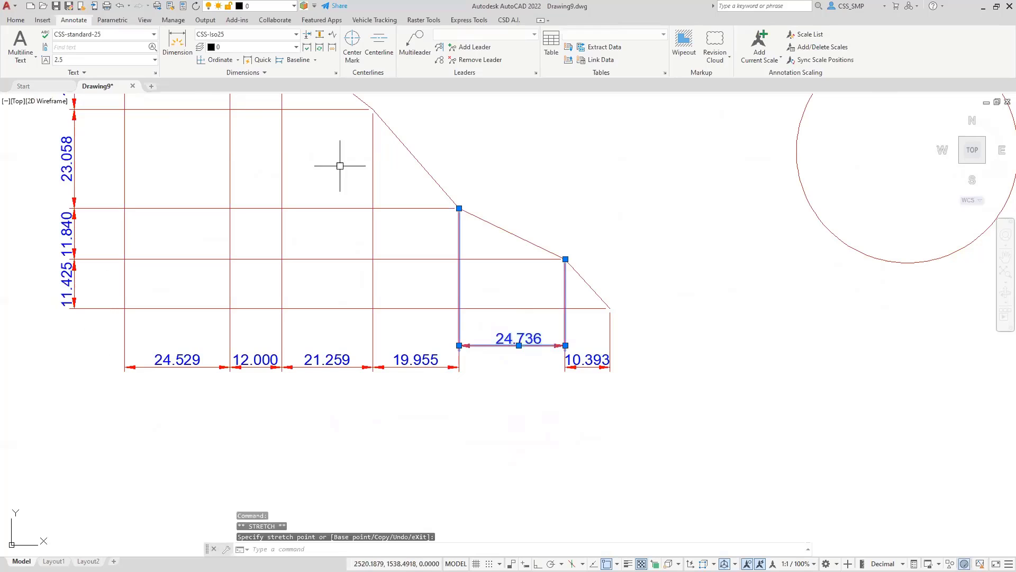
- Review the lines, arrowhead and dimension break size settings of the CSS-Iso25 style, and close the Dimension Style Manager
scroll(216, 277, "down", 2)
middle_click_drag(215, 277, 341, 392)
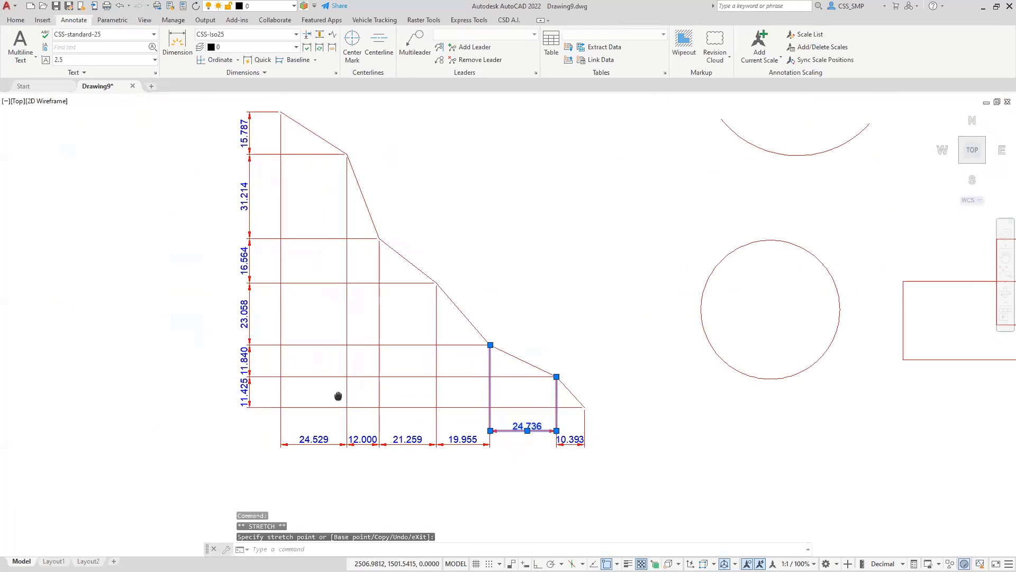
scroll(295, 264, "up", 2)
middle_click_drag(294, 241, 348, 333)
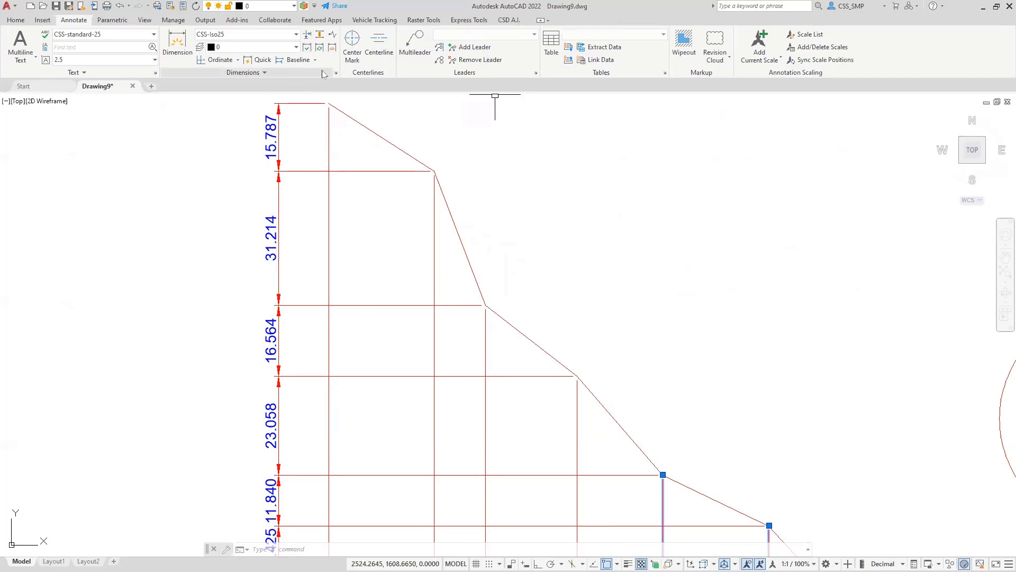
left_click(337, 73)
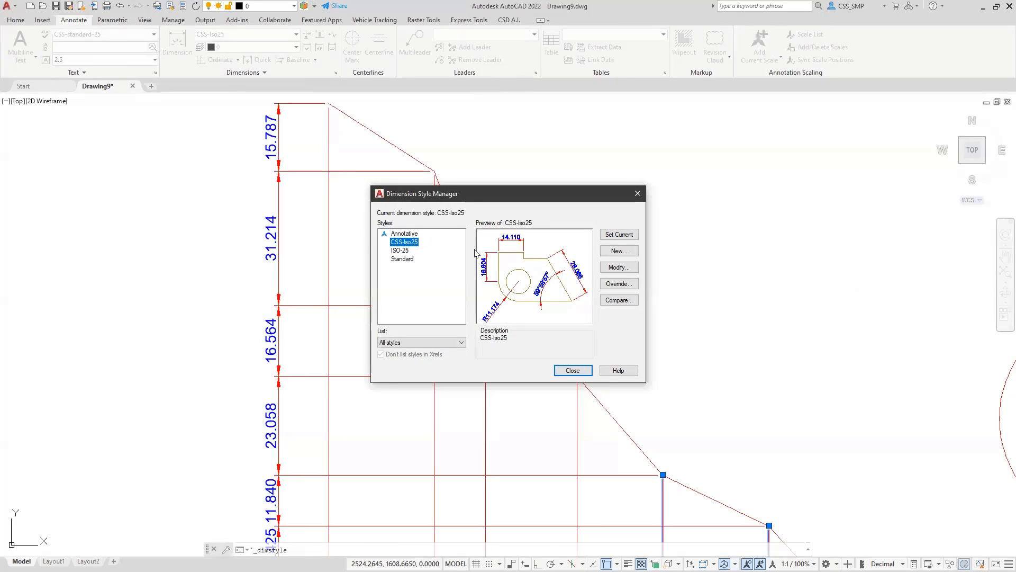
left_click(601, 269)
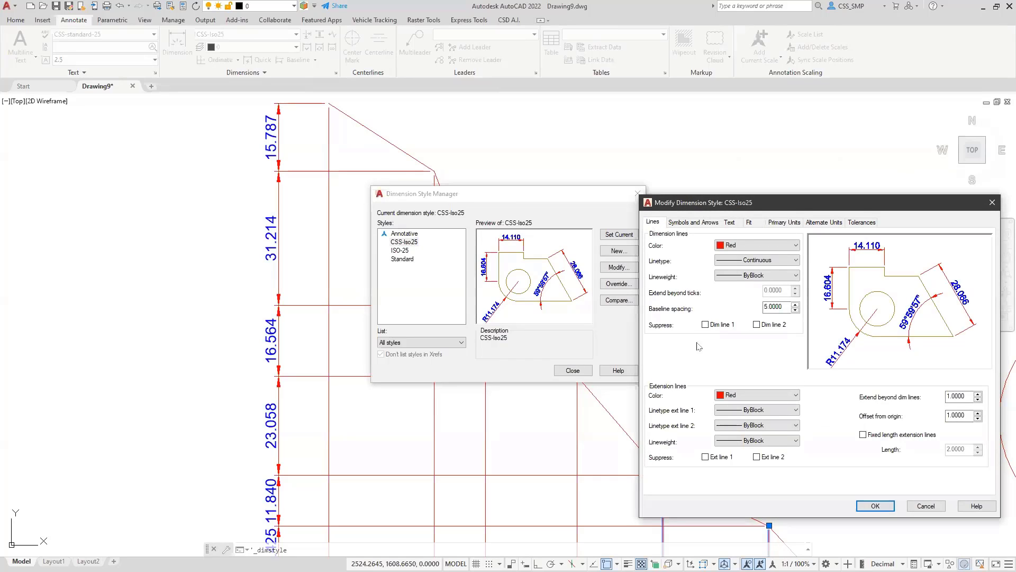
left_click(688, 224)
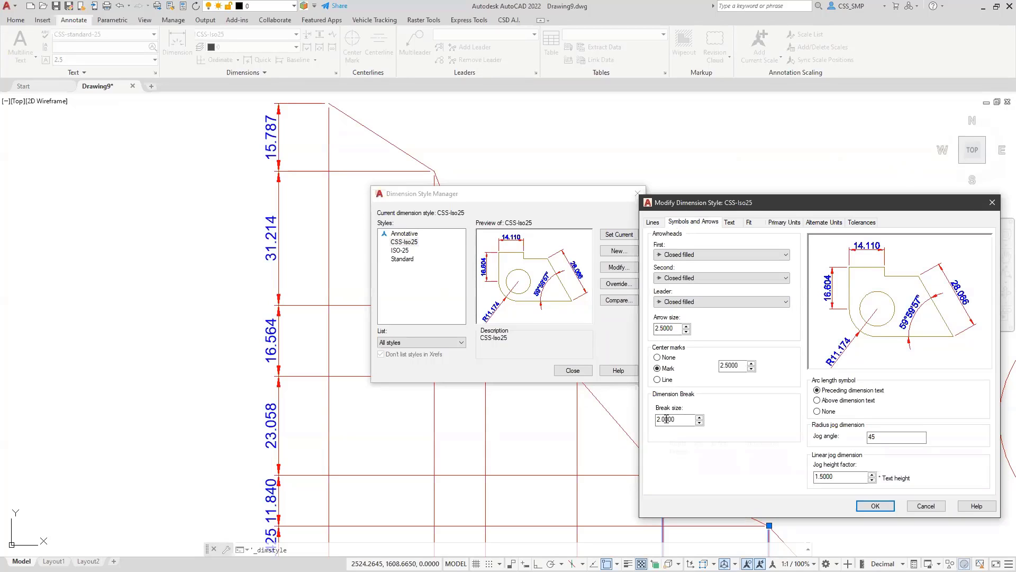
left_click(875, 506)
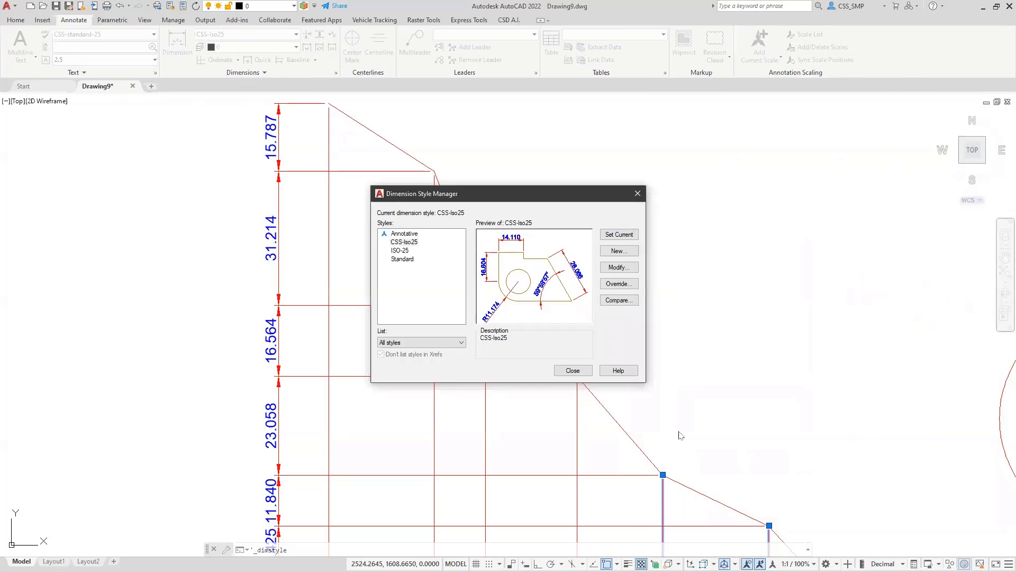
left_click(556, 370)
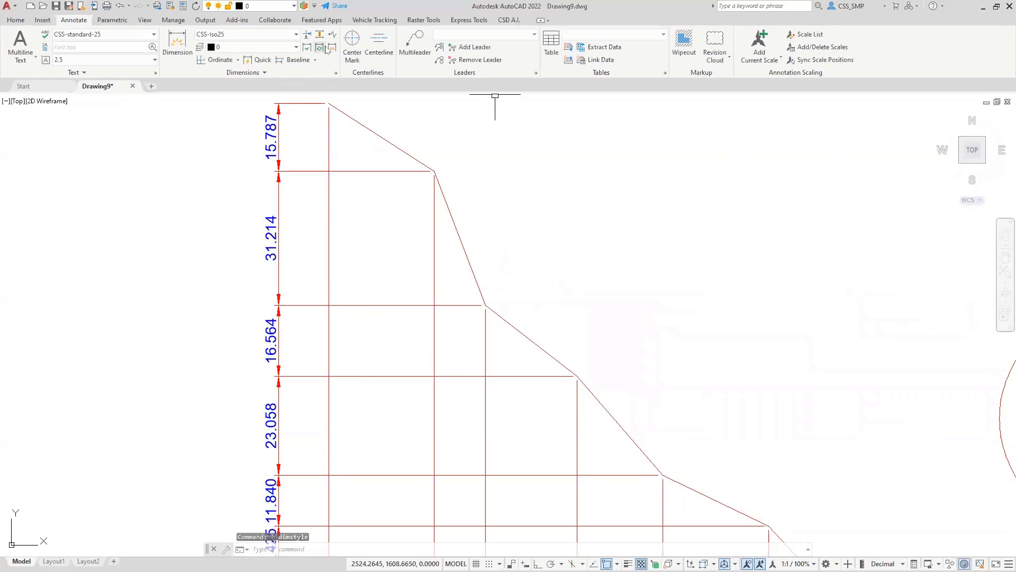
- Add automatic dimension breaks to the vertical dimensions 31.214, 16.564 and 23.058 where they cross the horizontal dimensions' extension lines
left_click(306, 33)
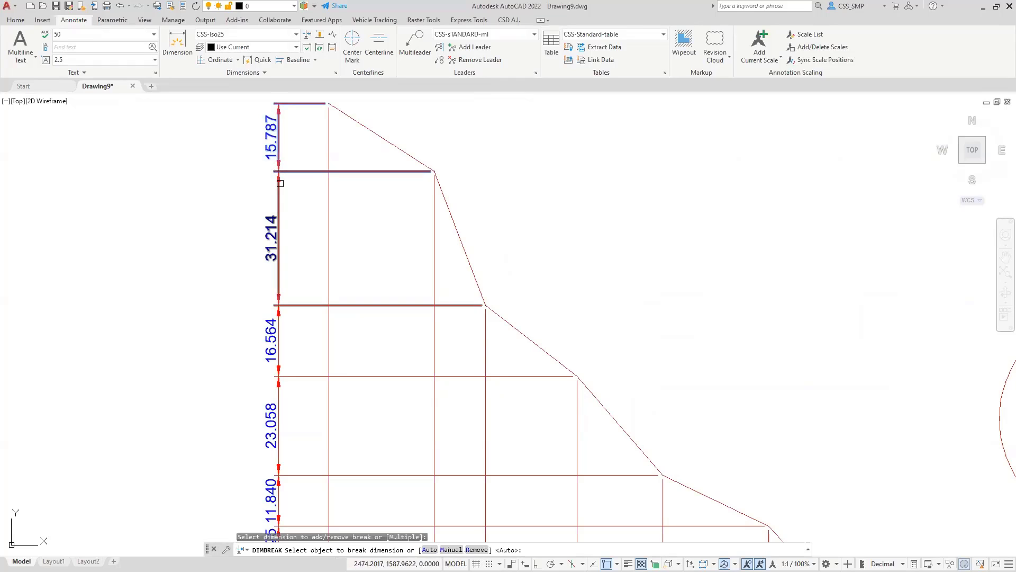
left_click(277, 183)
key("Return")
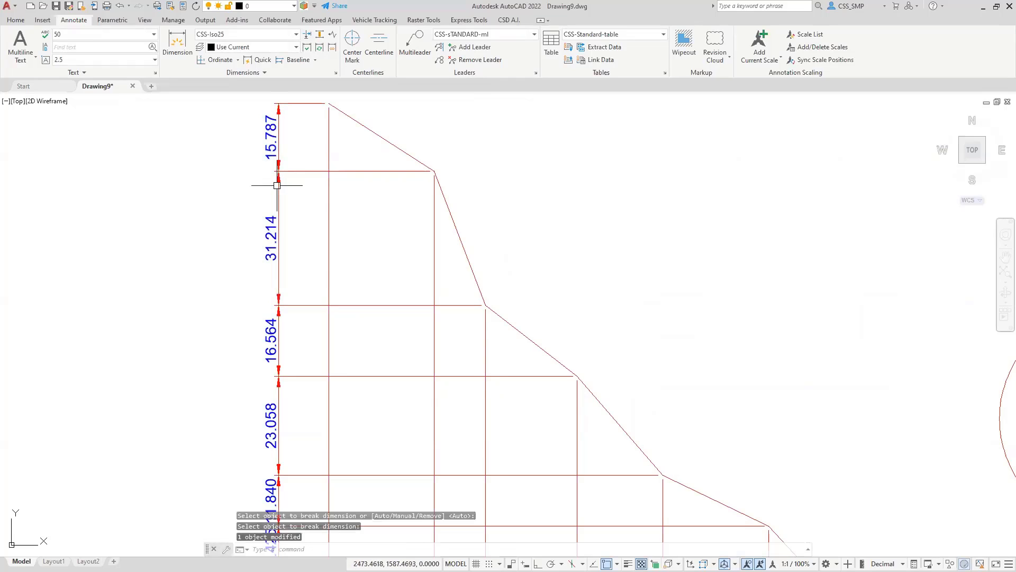
key("Return")
left_click(281, 204)
key("Return")
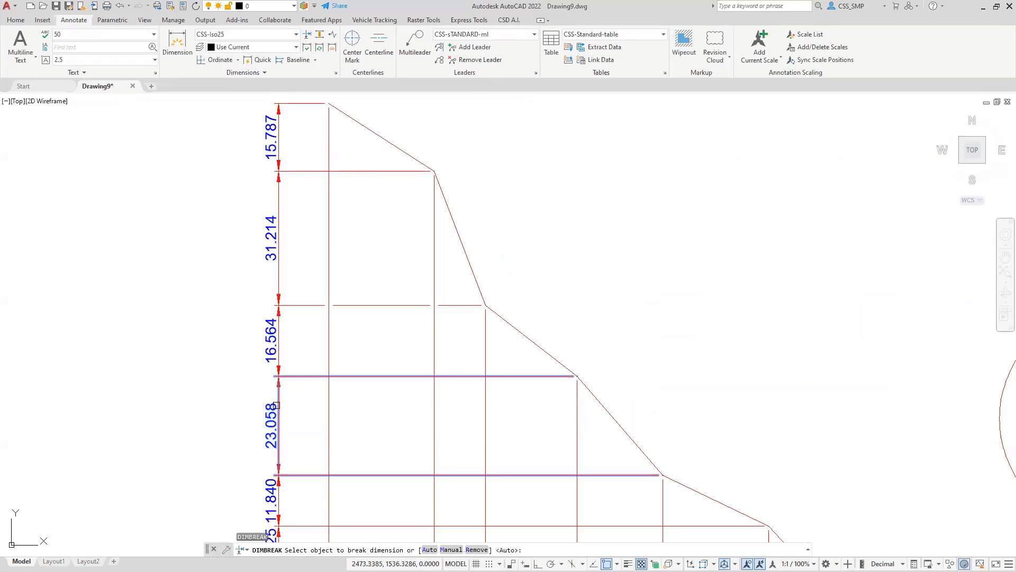
- Examine the break gaps in the extension lines and review the dimension break size of the CSS-Iso25 style
scroll(321, 301, "up", 4)
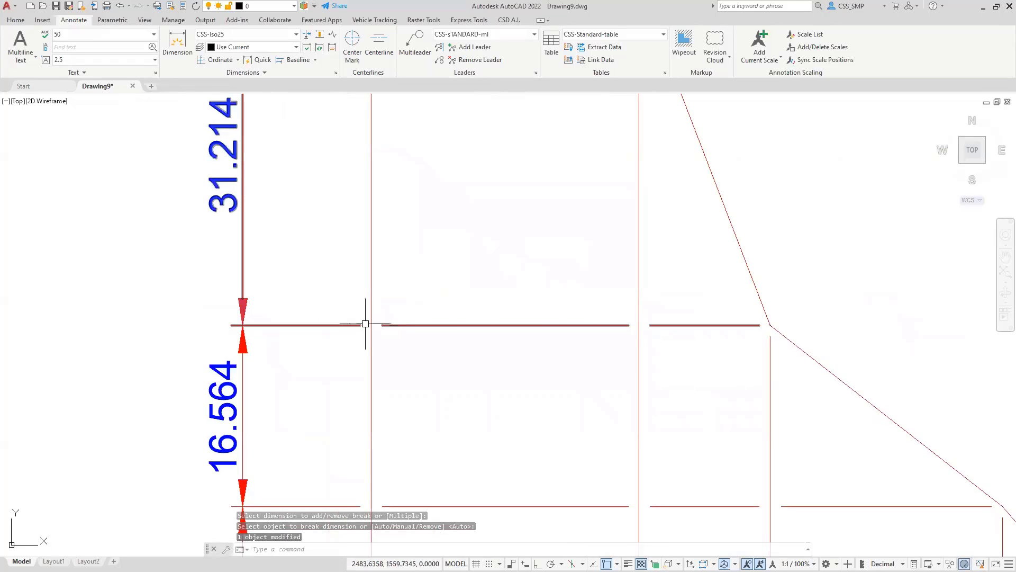
scroll(614, 316, "up", 2)
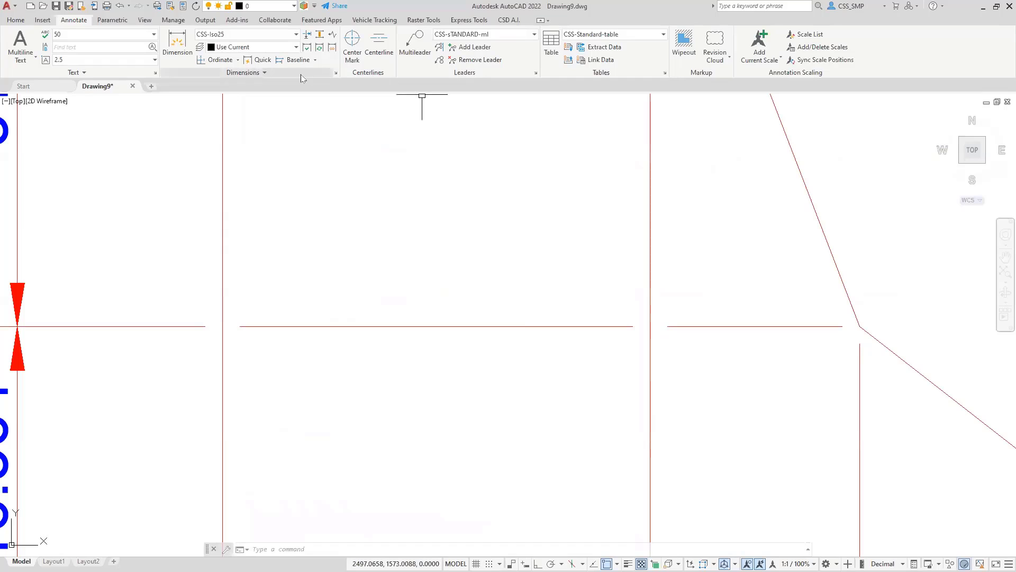
left_click(329, 73)
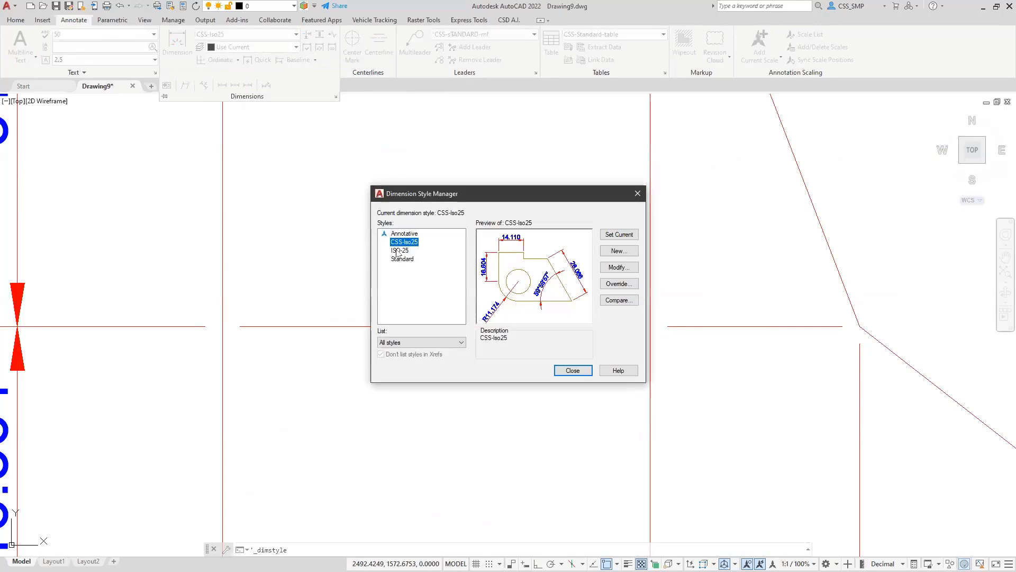
left_click(614, 268)
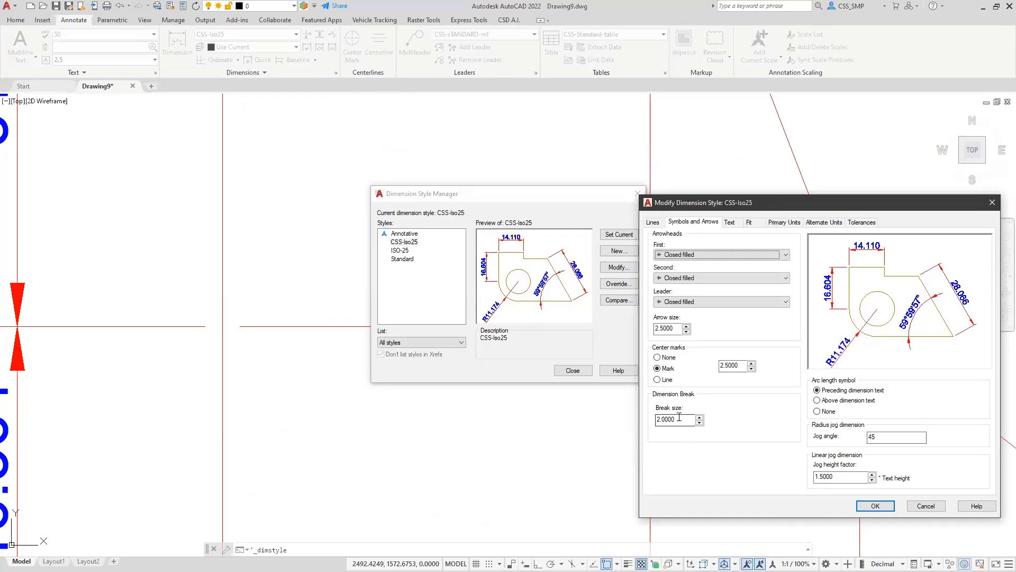
left_click_drag(679, 416, 640, 417)
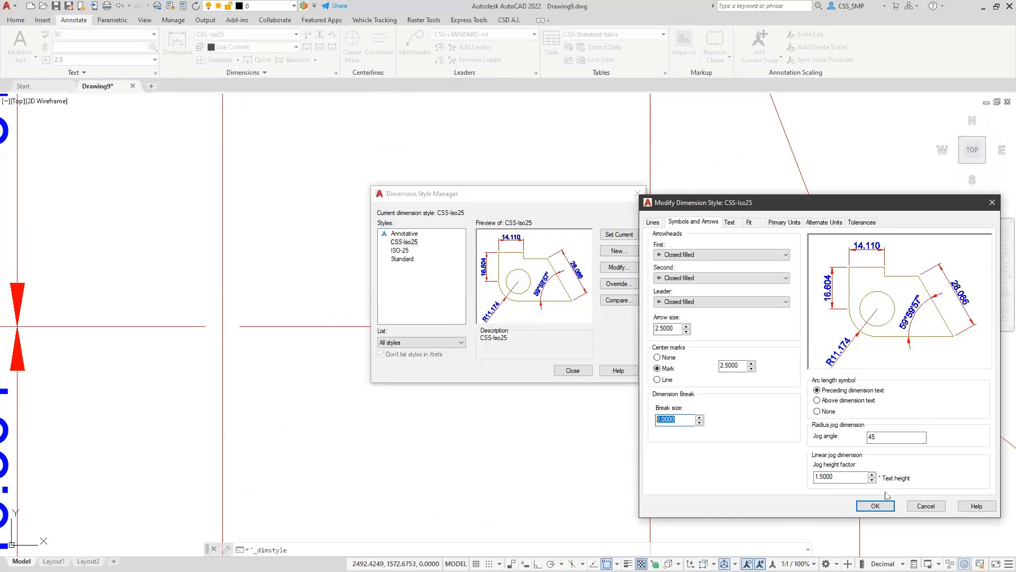
left_click(875, 505)
left_click(573, 370)
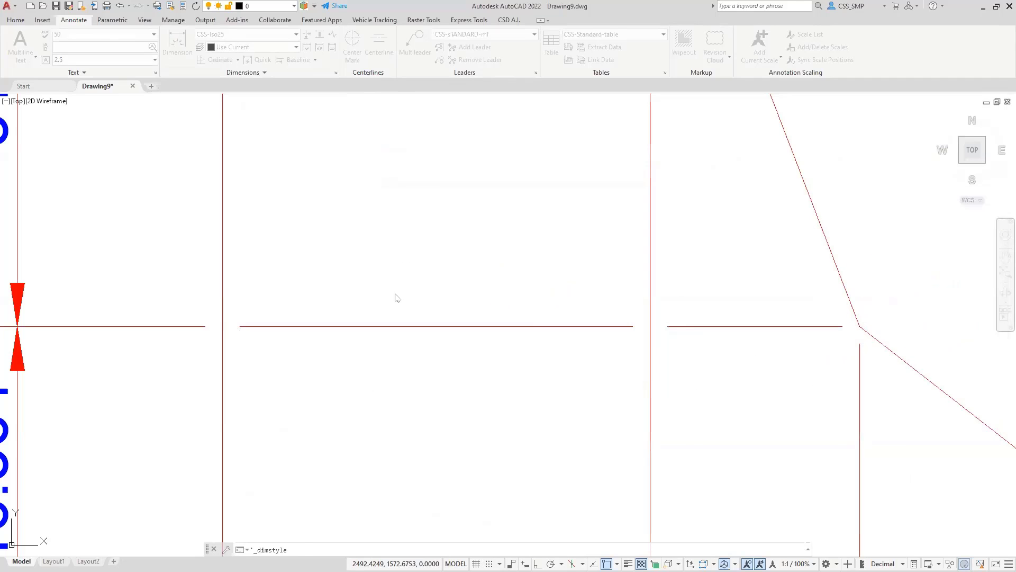
- Add automatic dimension breaks to the two lowest vertical dimensions, 11.425 and 11.840, and again to the 23.058 dimension
scroll(397, 298, "down", 5)
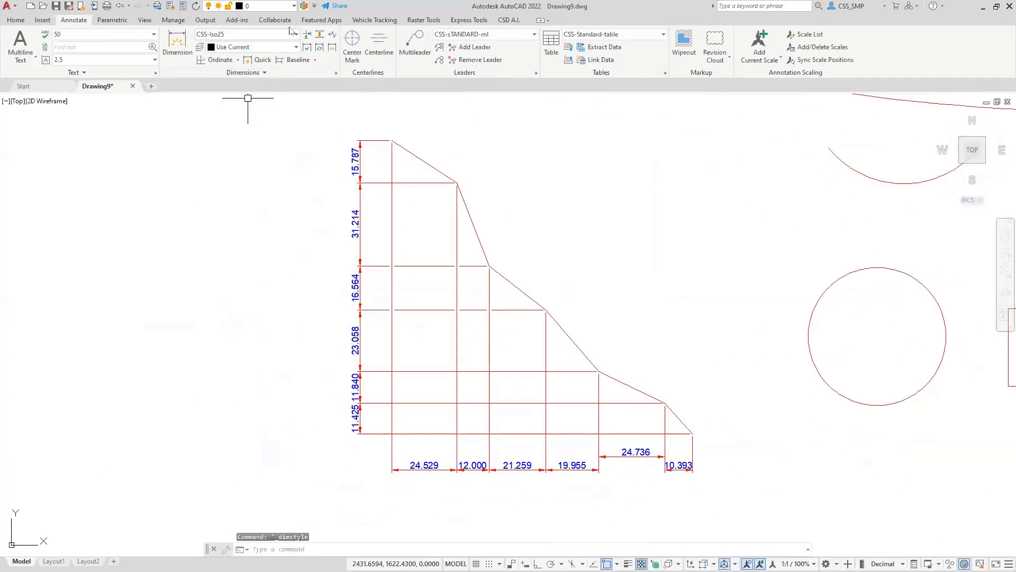
left_click(308, 35)
left_click(372, 450)
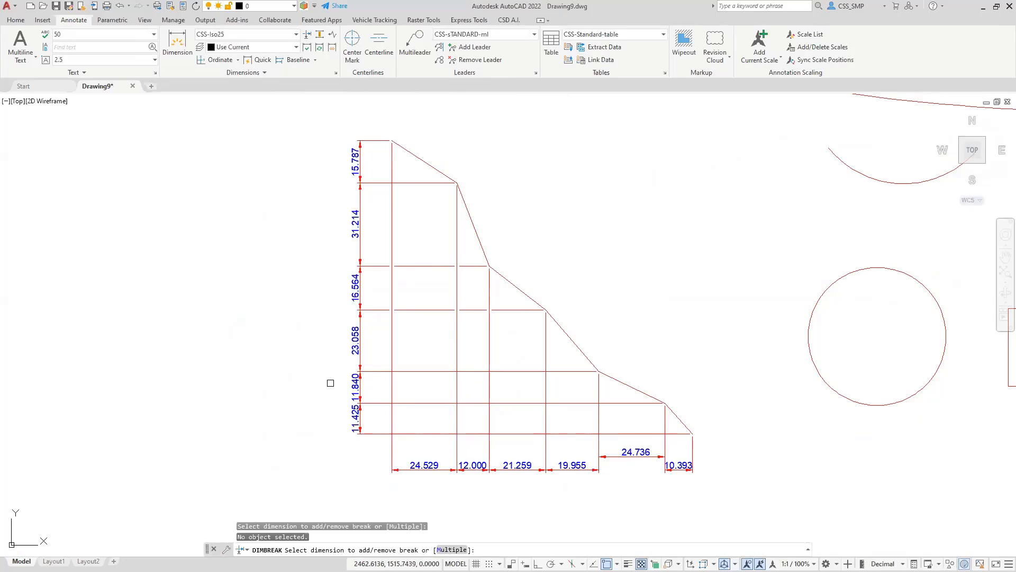
left_click(356, 388)
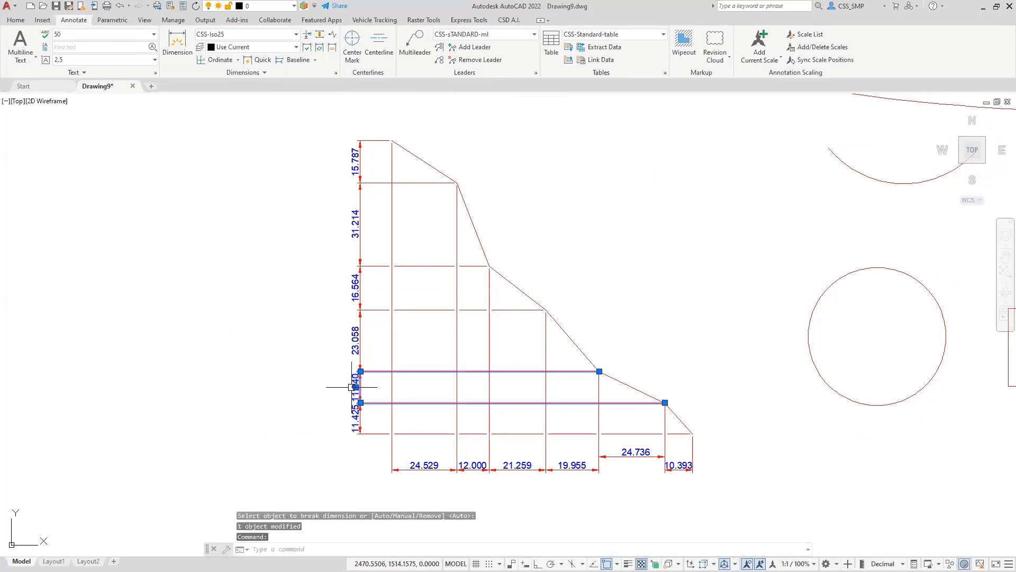
key("Return")
left_click(353, 334)
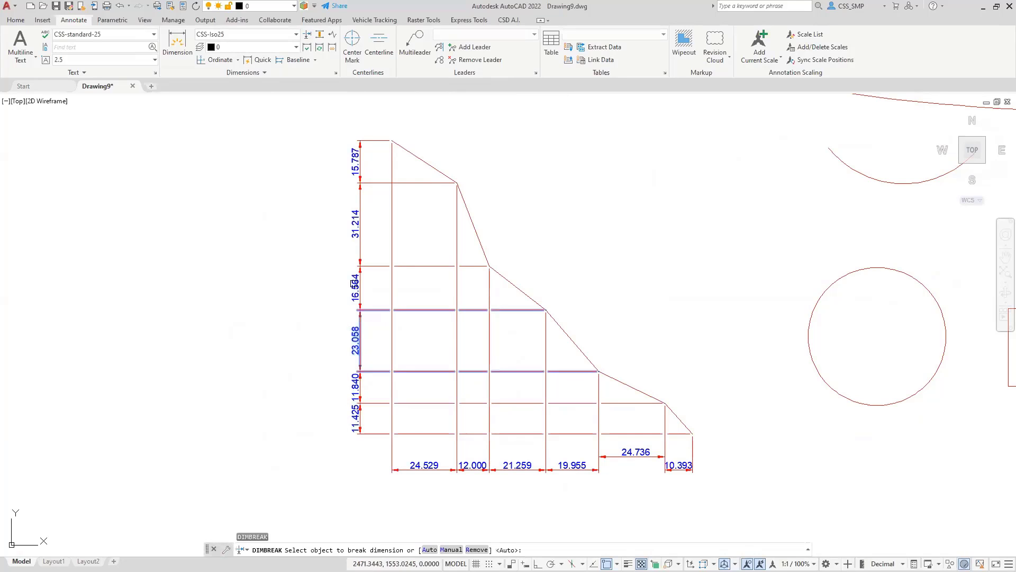
key("Escape")
middle_click_drag(313, 231, 249, 250)
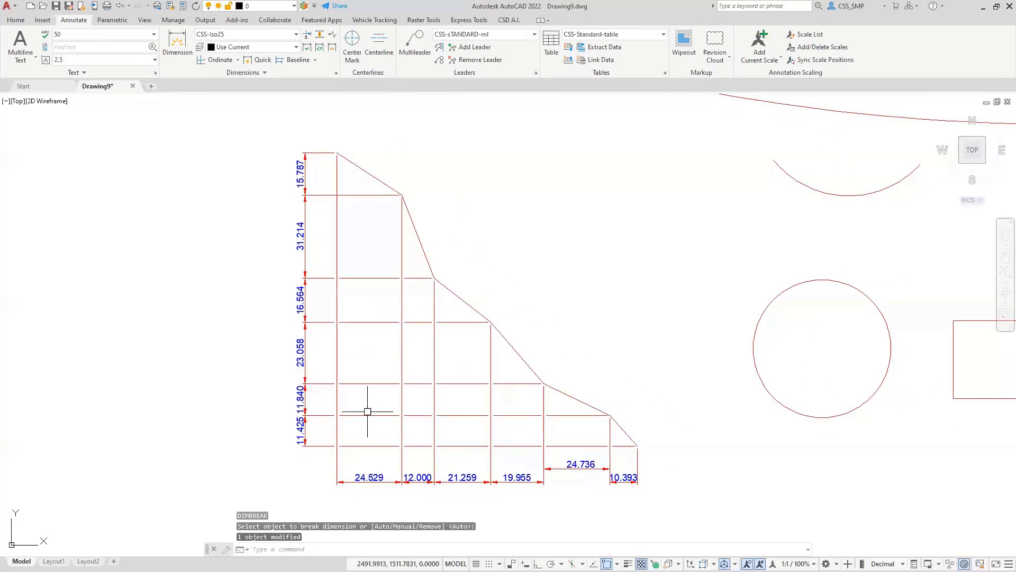
- Stretch the polyline's top end point with its dimensions up and outward, making the first segment about 29.8 wide and 27.3 high
middle_click_drag(409, 427, 404, 459)
scroll(243, 385, "up", 4)
scroll(273, 397, "down", 2)
middle_click_drag(399, 256, 414, 400)
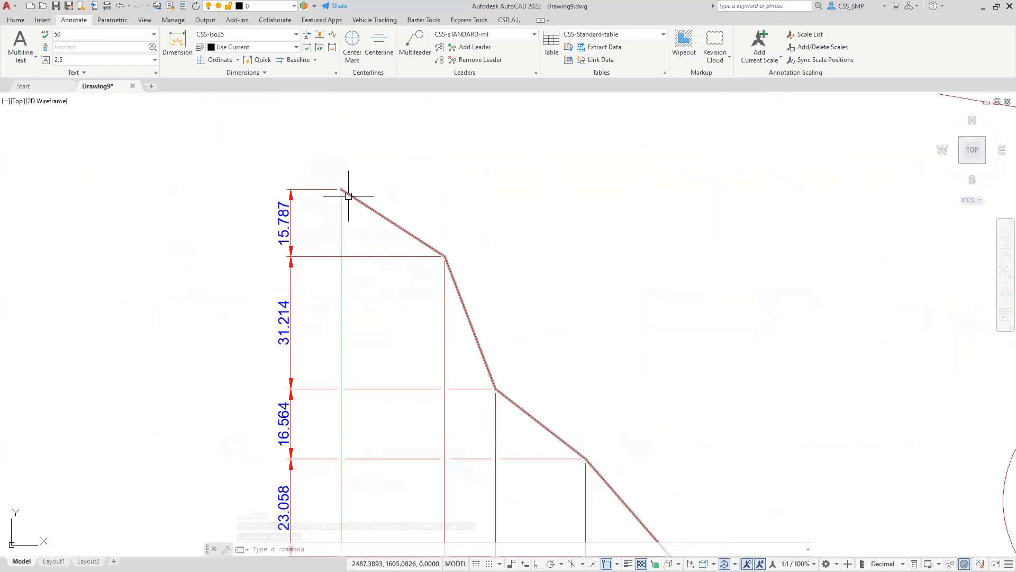
type("s")
key("Return")
left_click(358, 225)
left_click(357, 193)
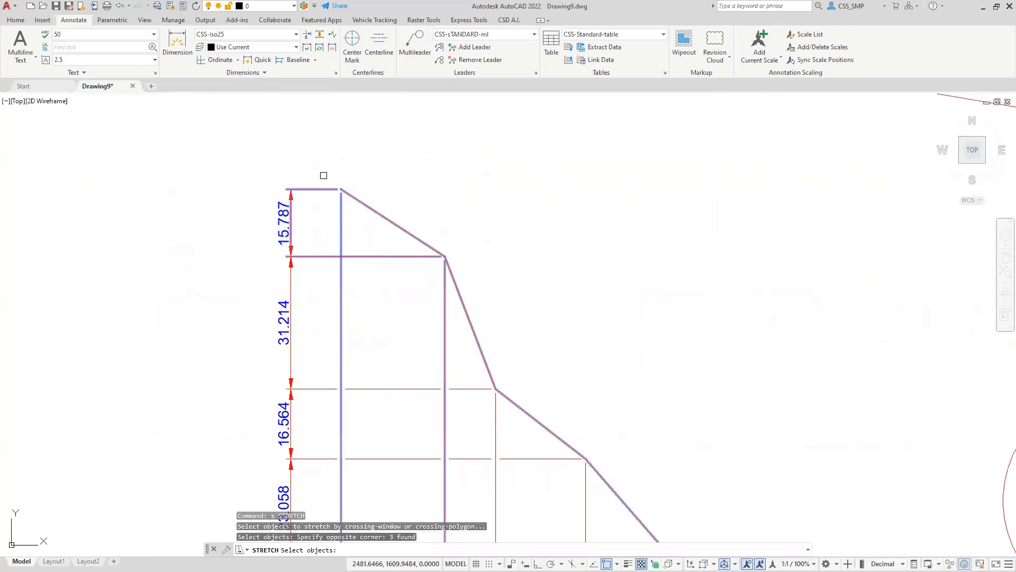
key("Return")
left_click(323, 174)
left_click(301, 150)
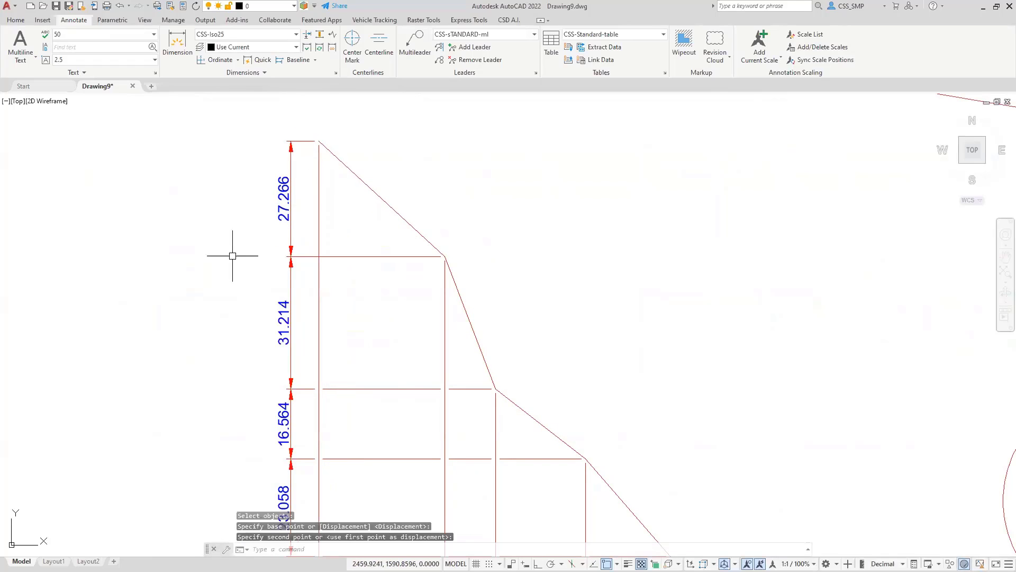
scroll(291, 261, "down", 2)
middle_click_drag(291, 261, 419, 220)
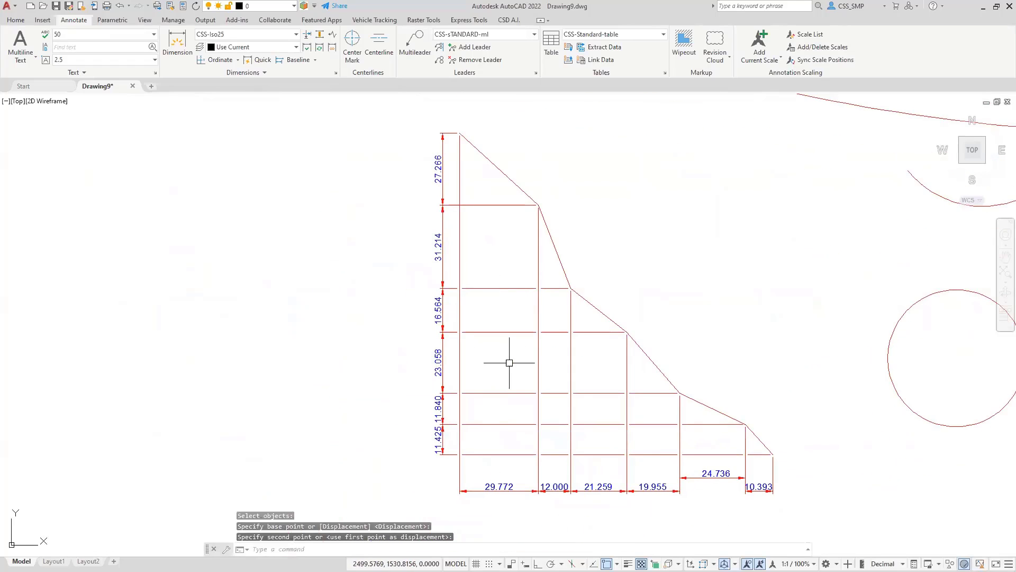
- Add a horizontal dimension to the polyline's first segment, placing its line above the top end point
middle_click_drag(509, 363, 332, 260)
mouse_move(499, 281)
middle_mouse_down()
mouse_move(267, 354)
mouse_move(391, 356)
middle_mouse_up()
scroll(291, 346, "down", 2)
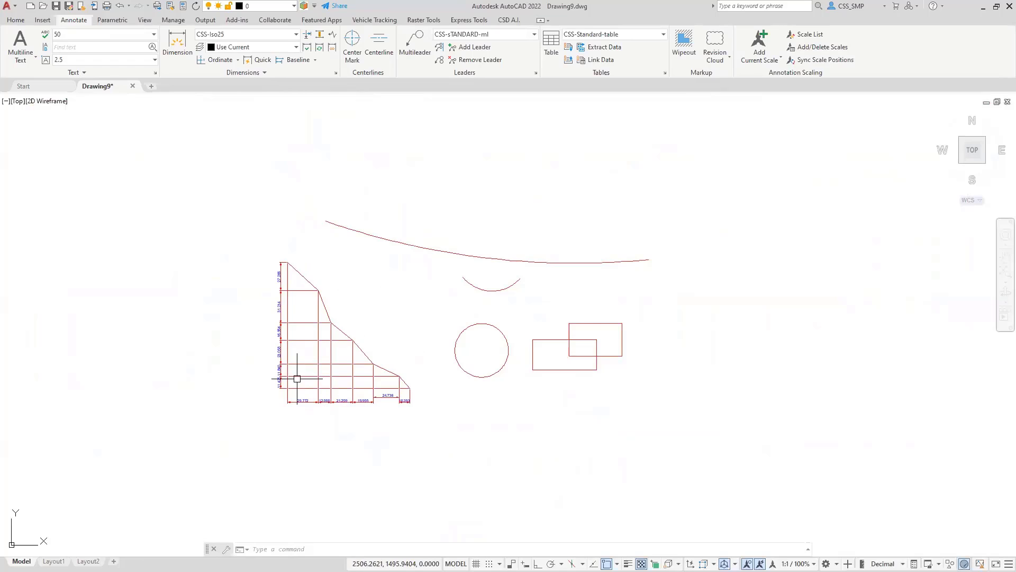
scroll(285, 324, "up", 2)
middle_click_drag(425, 280, 359, 271)
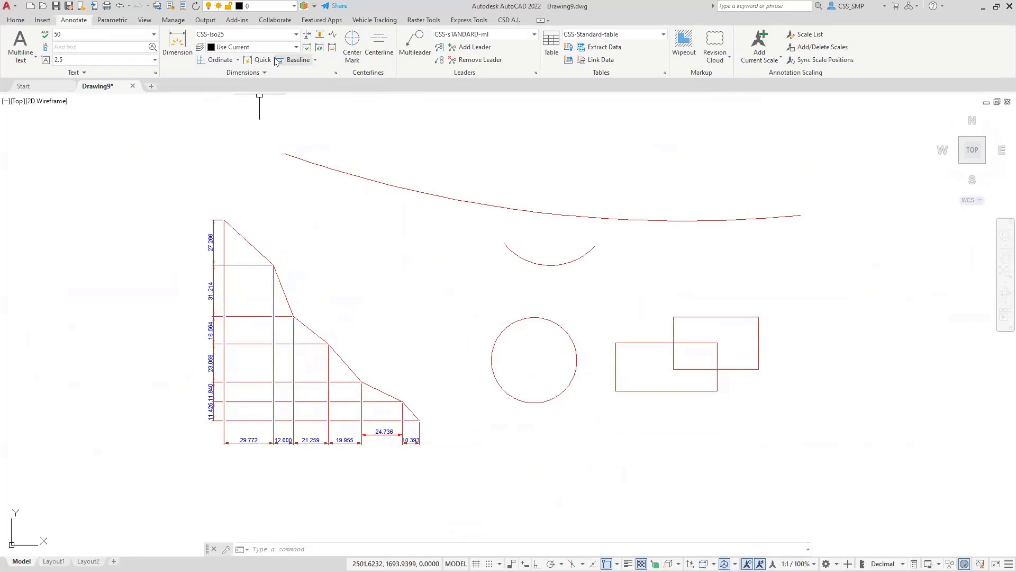
left_click(268, 74)
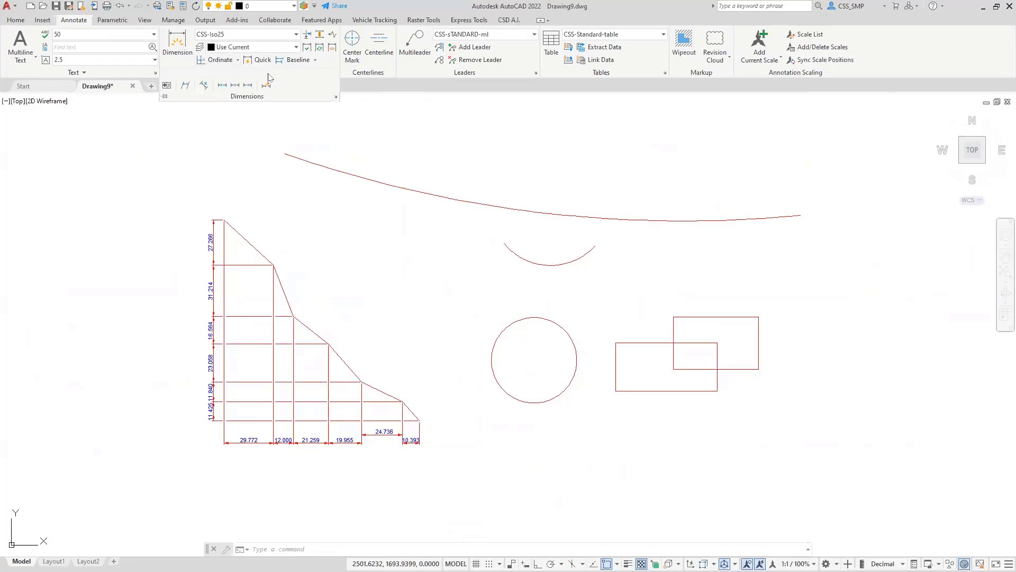
left_click(177, 43)
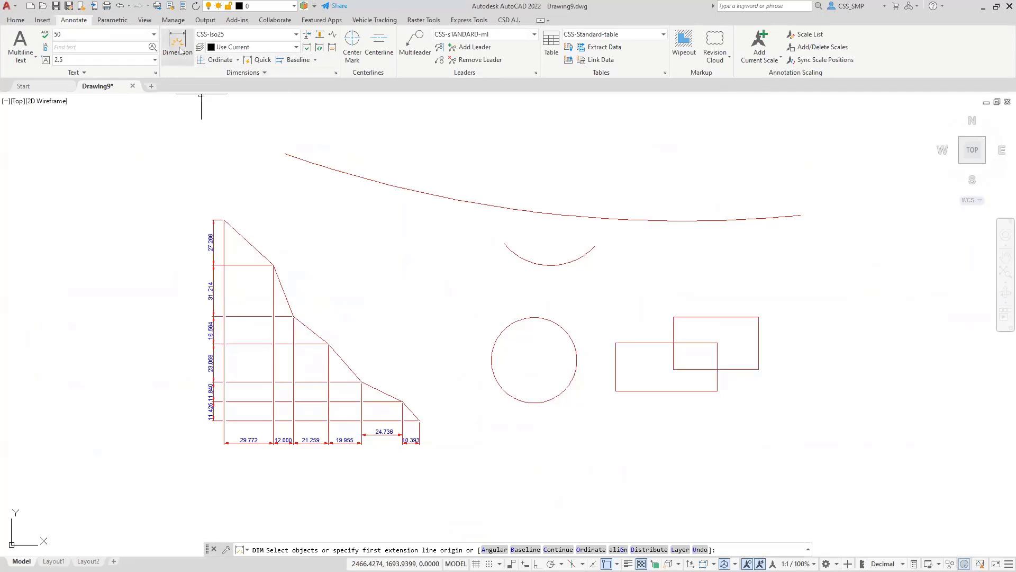
left_click(244, 235)
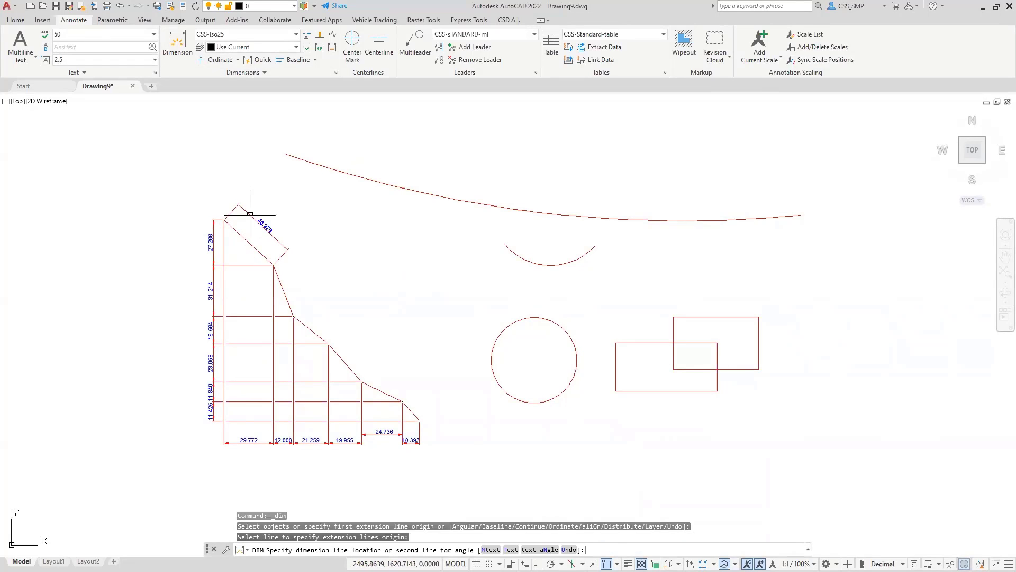
type("h")
key("Return")
left_click(233, 193)
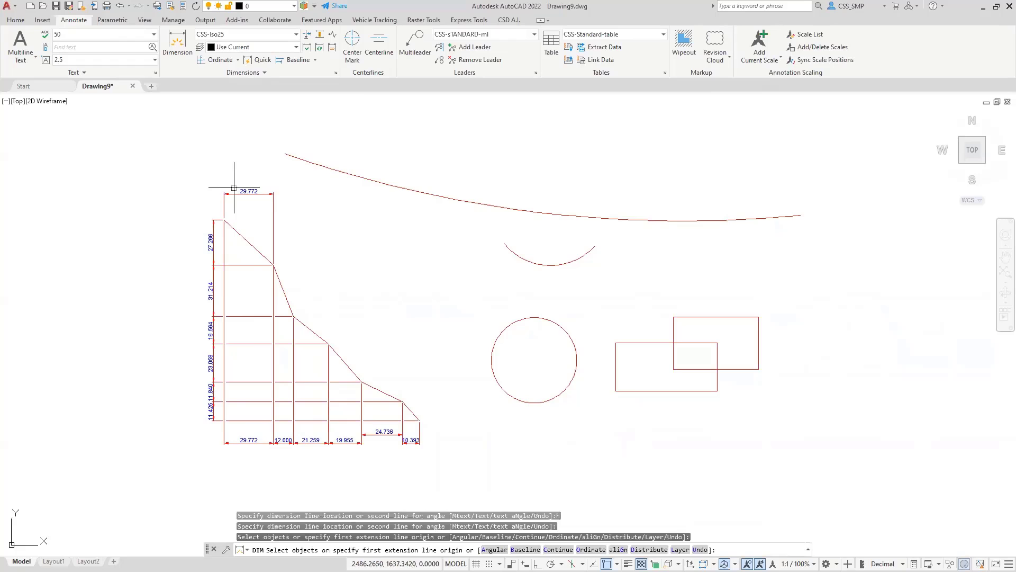
- Continue the upper horizontal dimension chain to the polyline's next three vertices using Continue dimensions
scroll(234, 187, "up", 4)
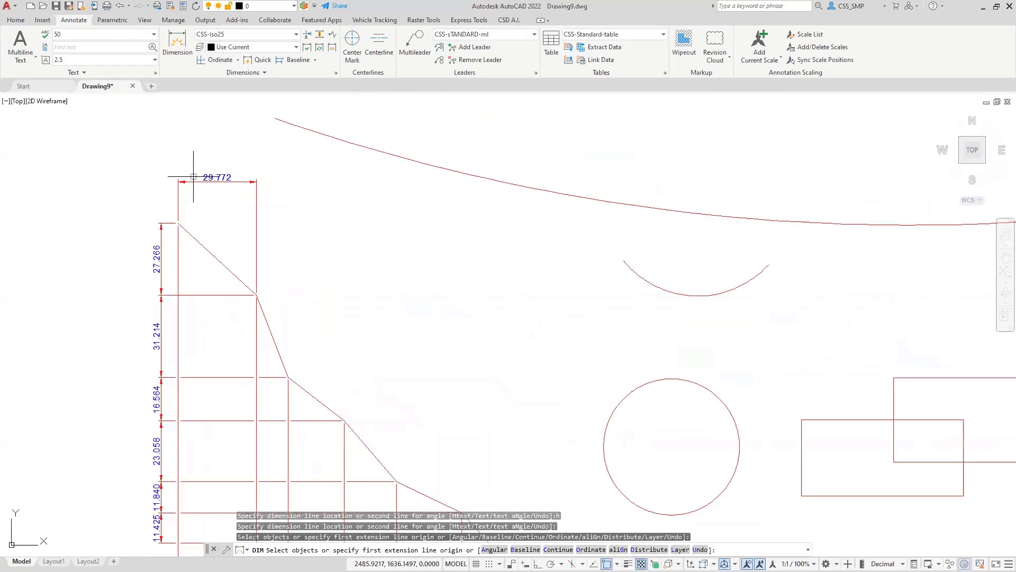
middle_click_drag(193, 177, 212, 212)
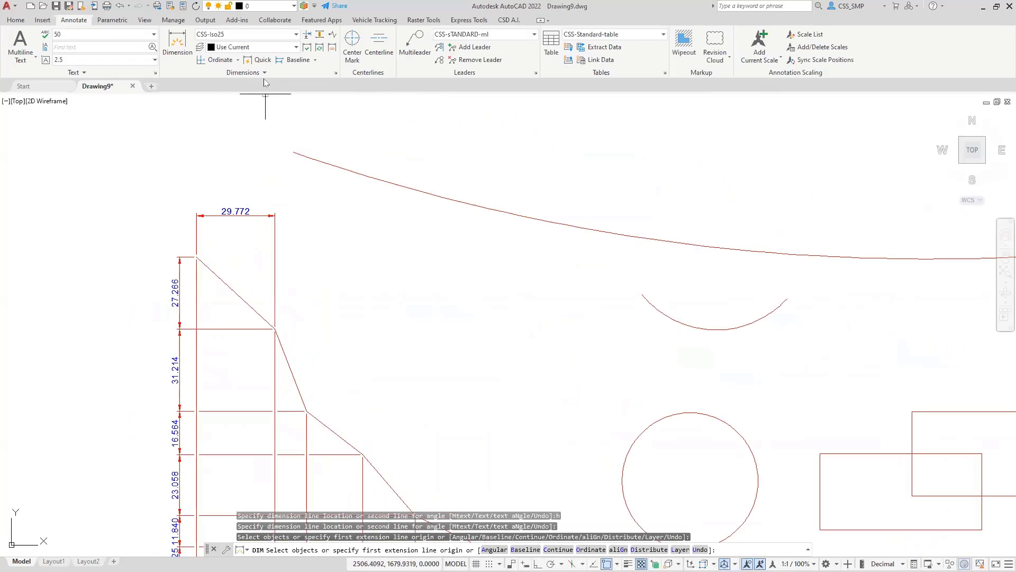
left_click(315, 65)
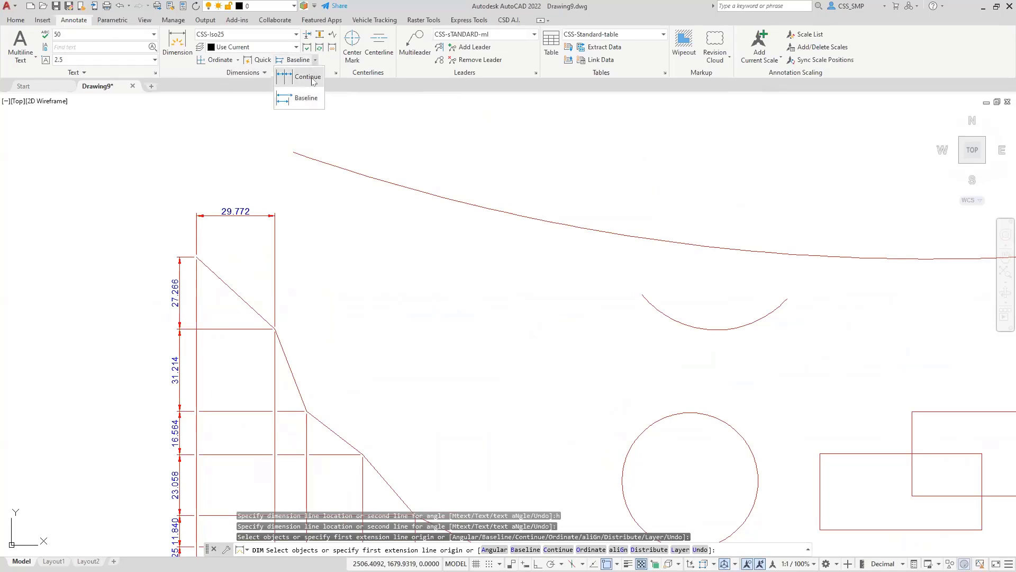
left_click(295, 75)
left_click(307, 411)
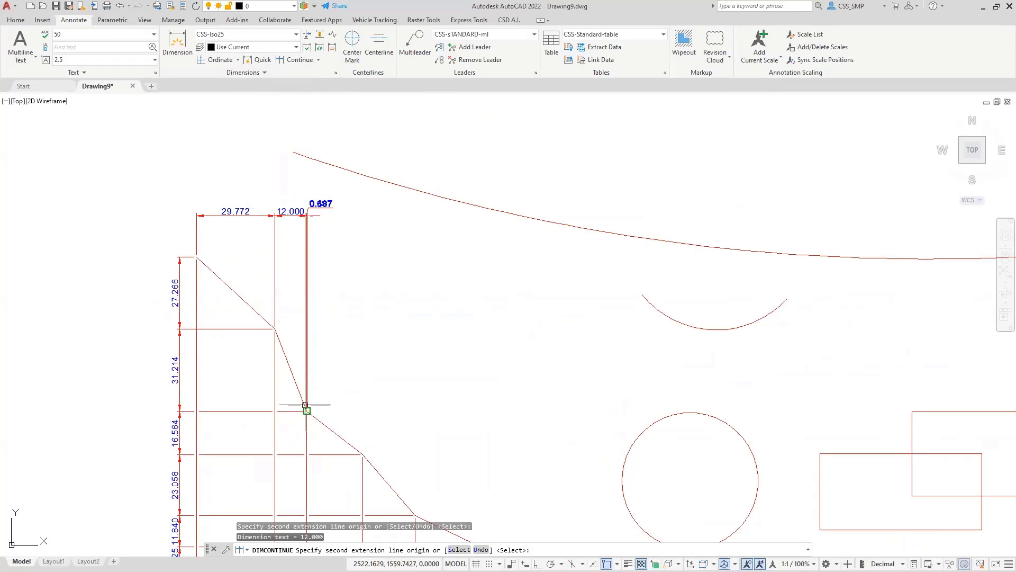
left_click(363, 454)
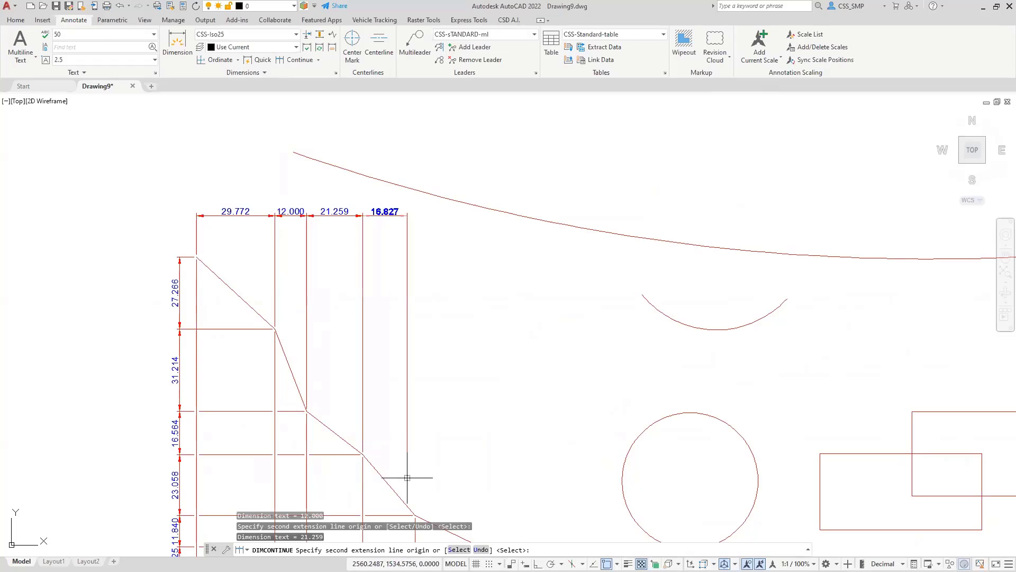
left_click(416, 514)
key("Return")
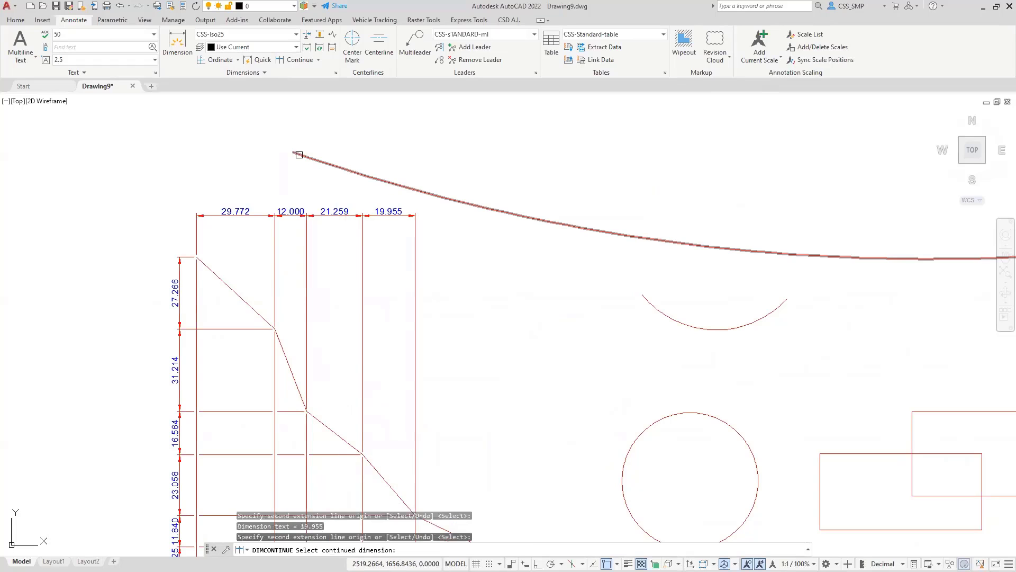
- Review the baseline spacing in the line settings of the CSS-Iso25 style, and close the Dimension Style Manager
left_click(335, 73)
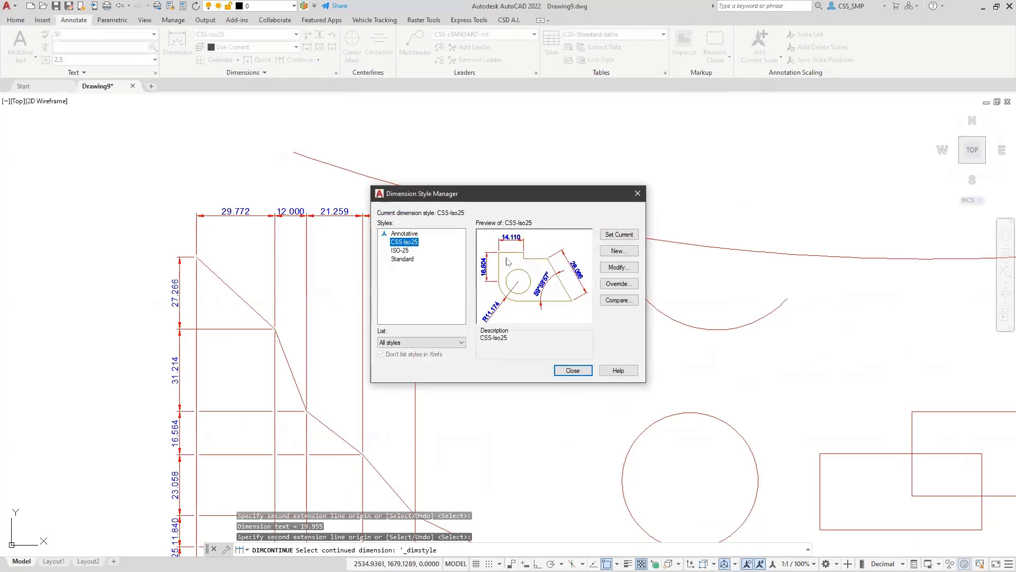
left_click(604, 270)
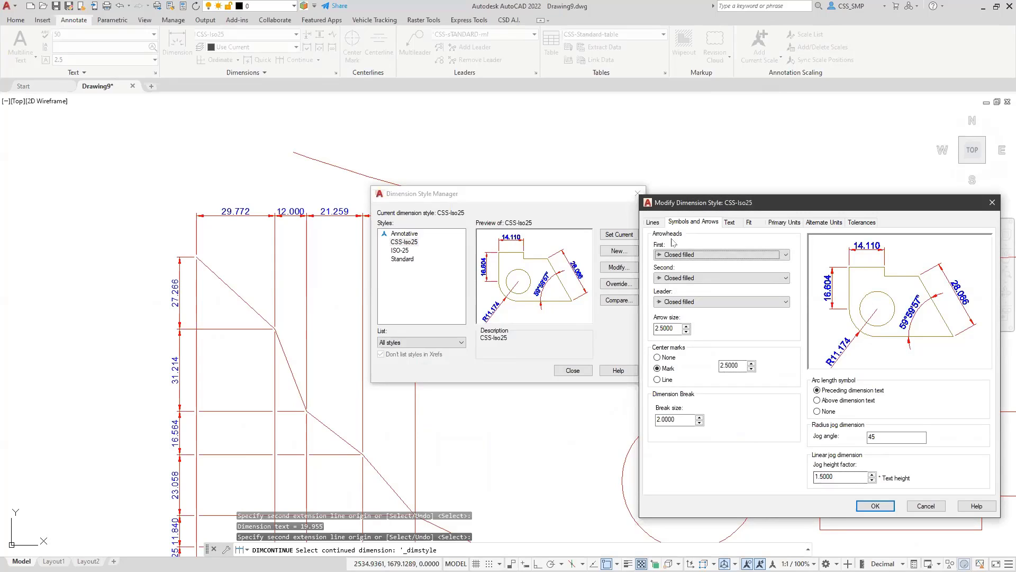
left_click(653, 222)
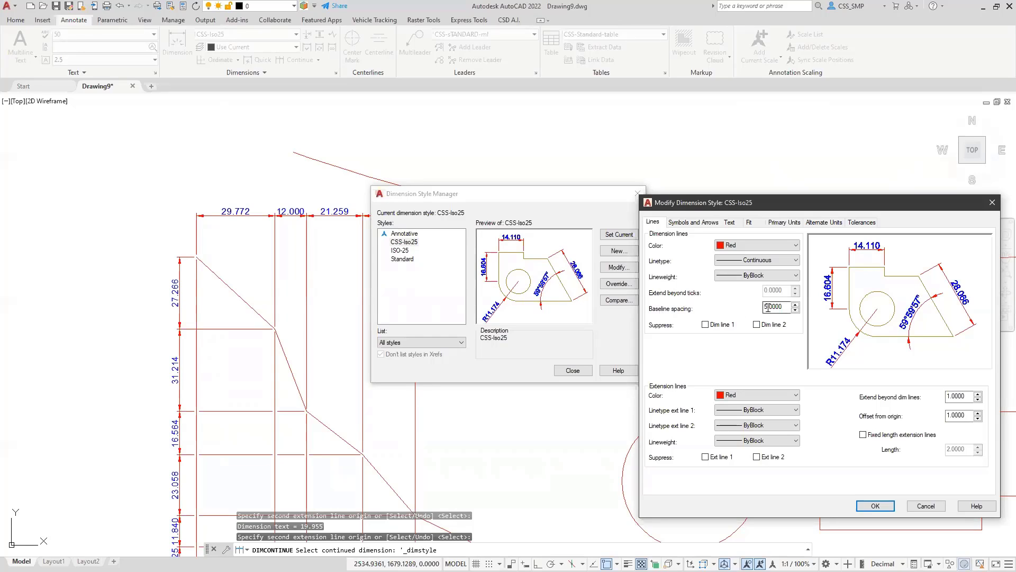
left_click(874, 506)
left_click(573, 370)
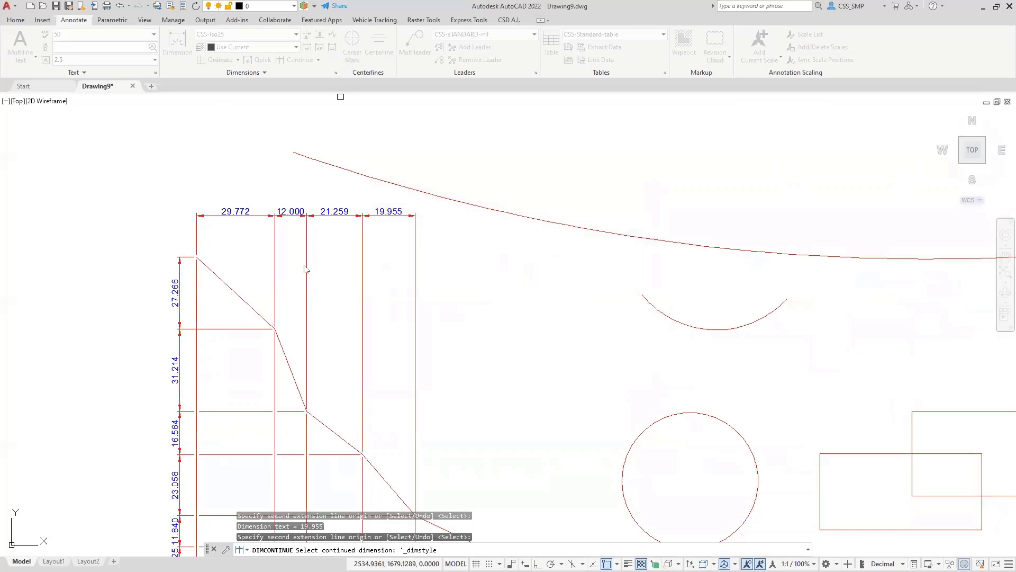
- Start Baseline dimensioning from the upper horizontal dimension's origin at the polyline's top end point, and place the first baseline dimension to the second vertex
left_click(318, 60)
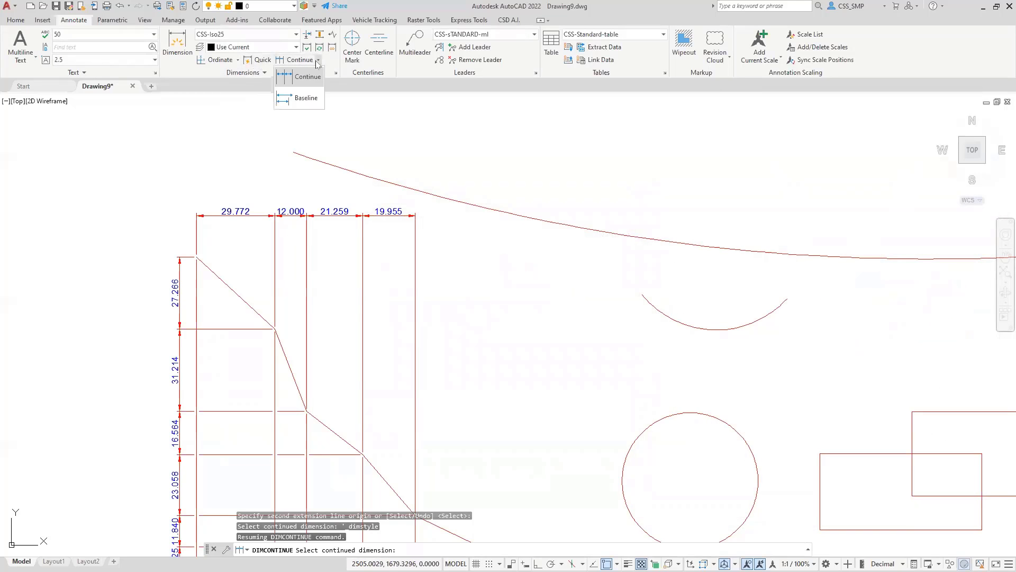
left_click(306, 98)
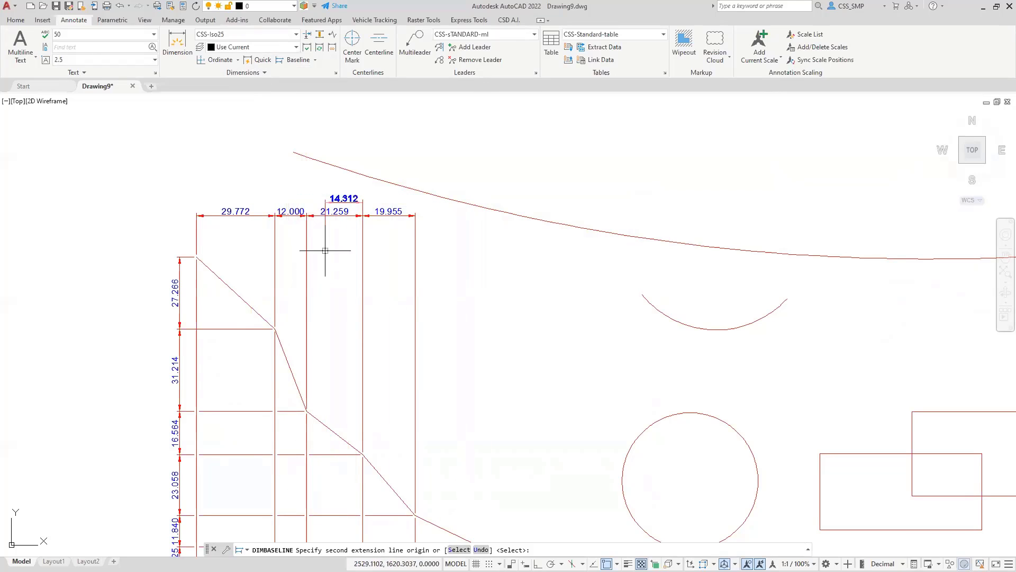
left_click(454, 551)
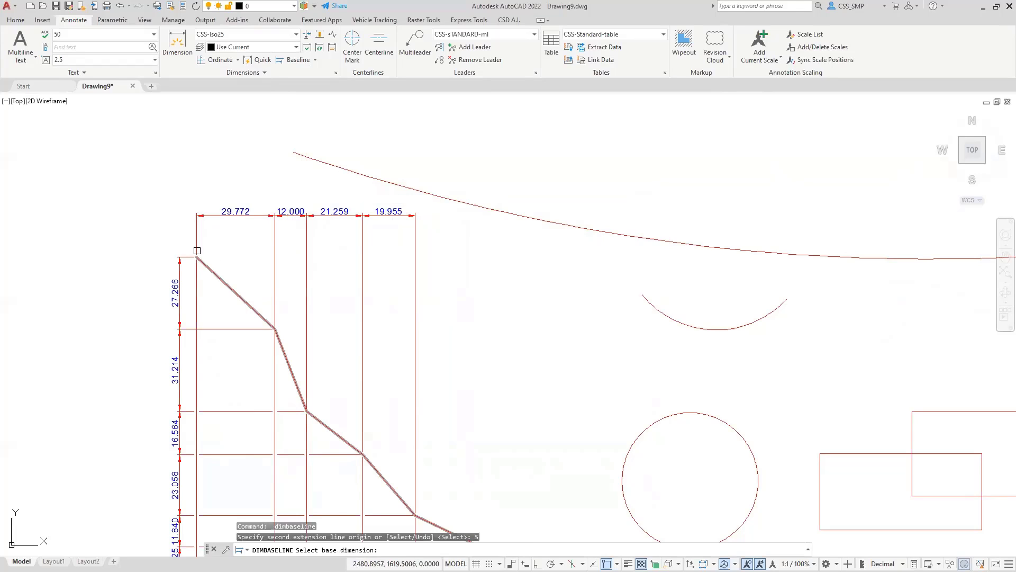
left_click(199, 256)
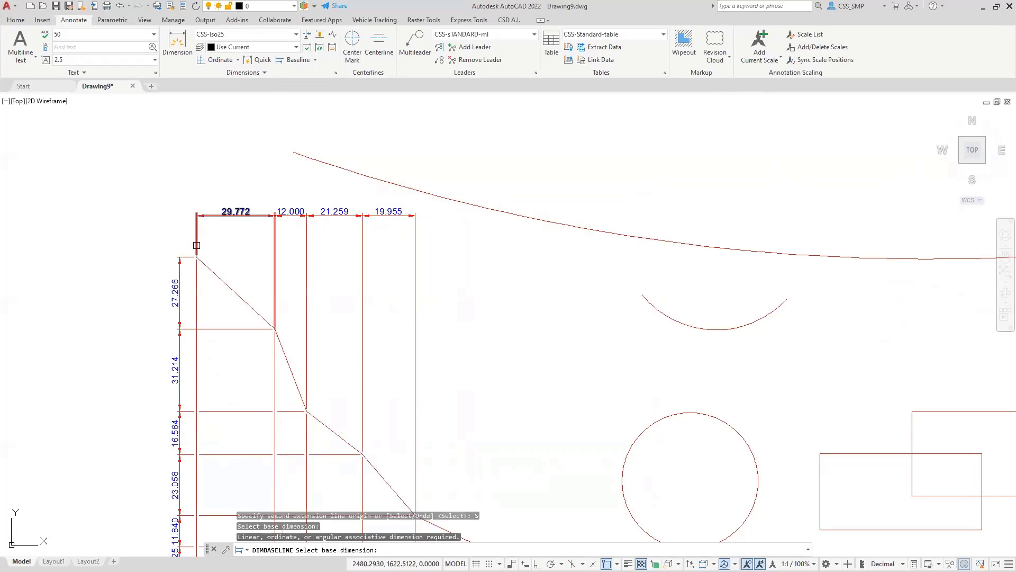
left_click(195, 241)
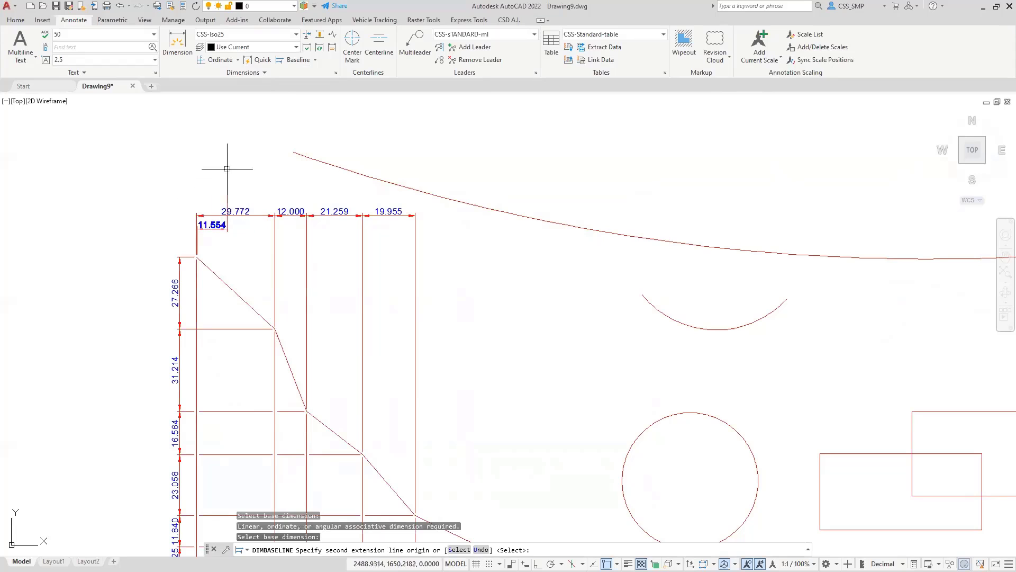
scroll(361, 310, "down", 2)
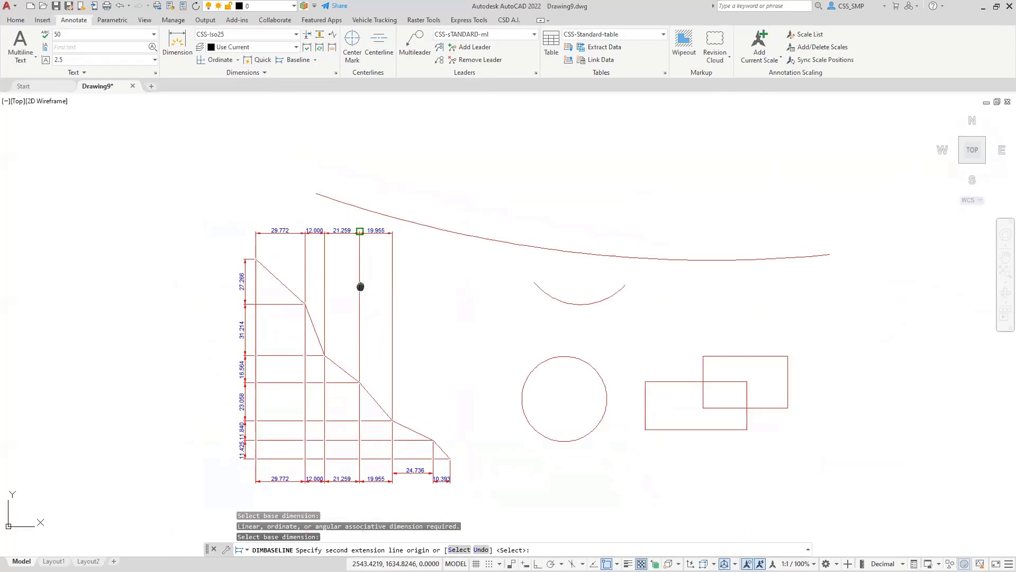
left_click(290, 249)
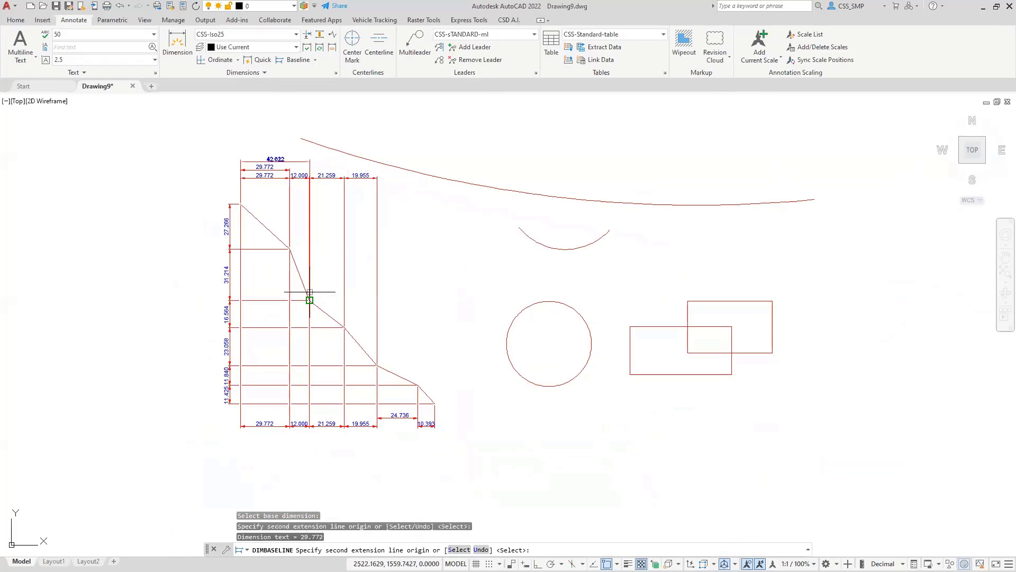
- Extend the baseline series to a point just past the third vertex and to the polyline's four remaining vertices
left_click(317, 311)
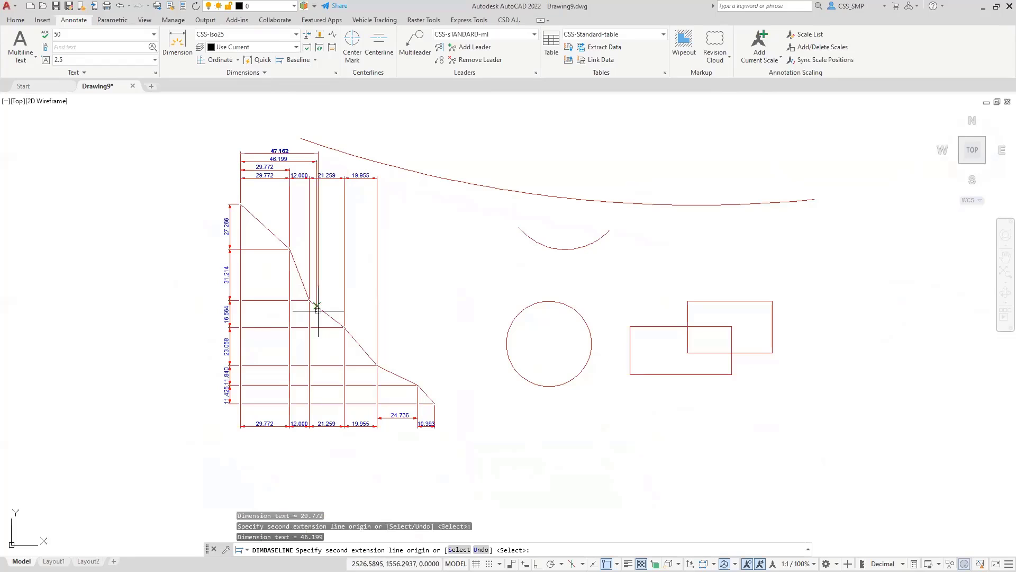
left_click(345, 327)
left_click(378, 364)
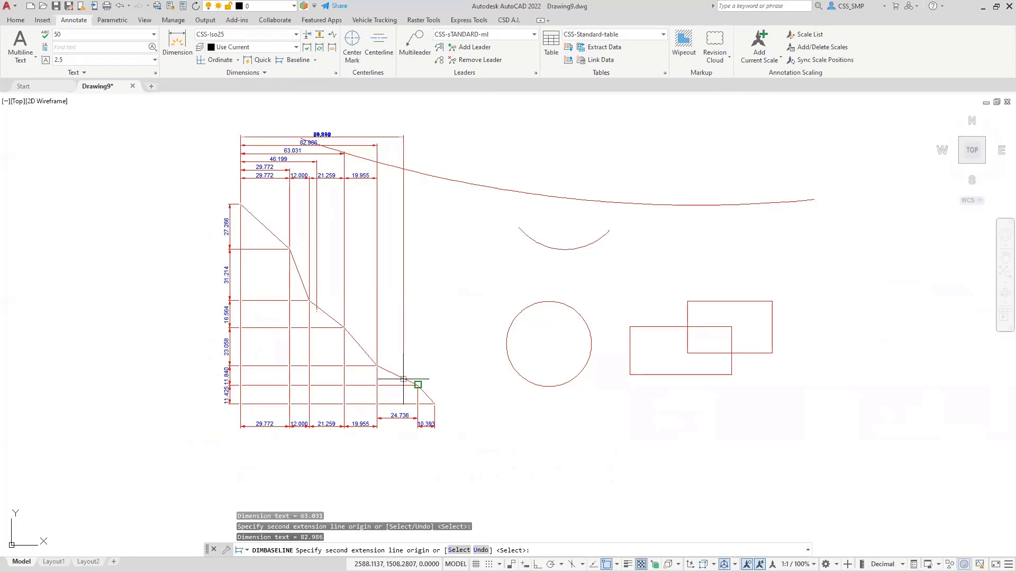
left_click(418, 384)
left_click(433, 403)
key("Return")
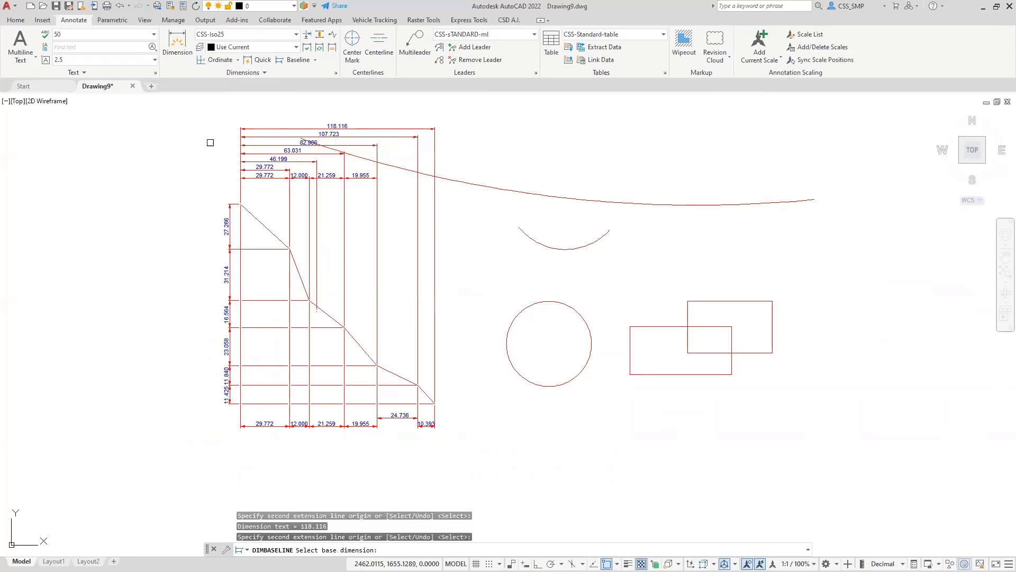
- Measure the distance between the two uppermost baseline dimension lines with DIST
scroll(213, 138, "up", 4)
middle_click_drag(261, 117, 244, 292)
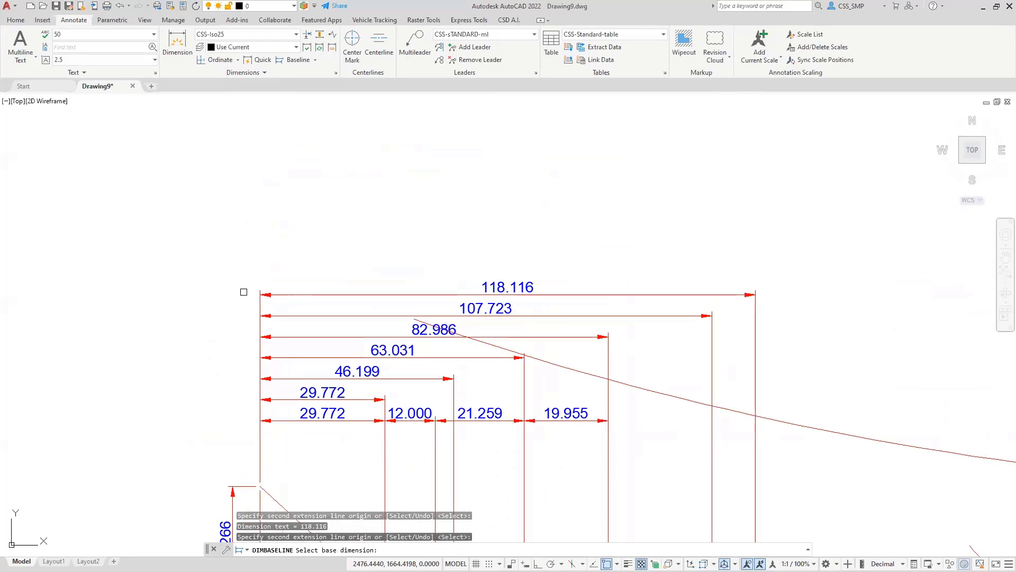
type("dist")
key("Return")
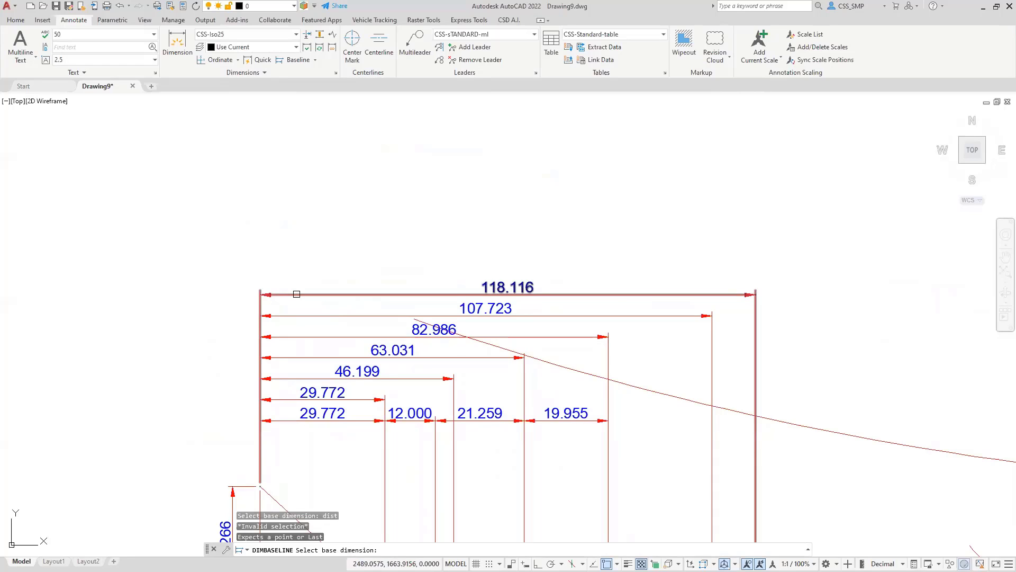
key("Escape")
key("Escape")
type("dist")
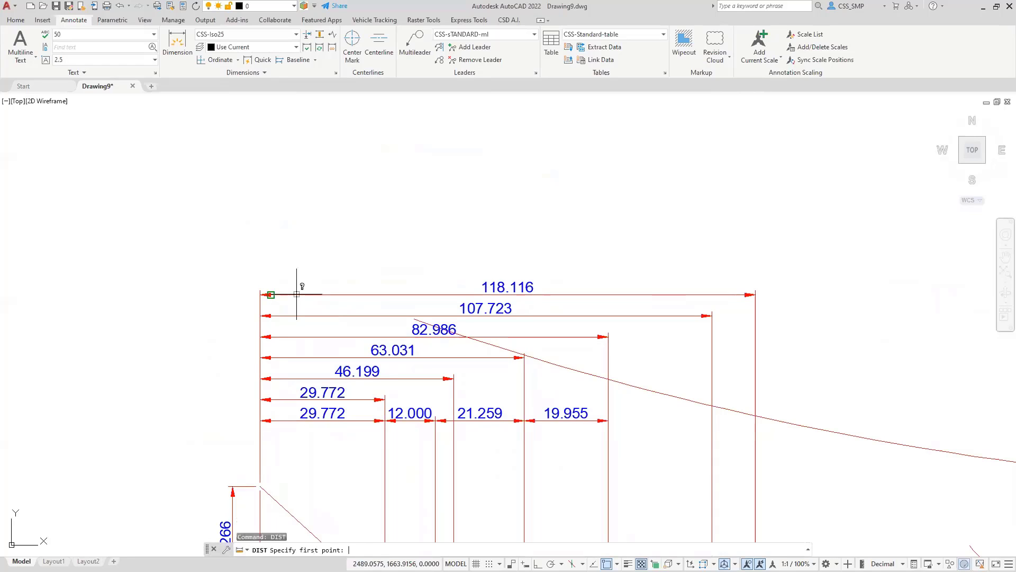
key("Return")
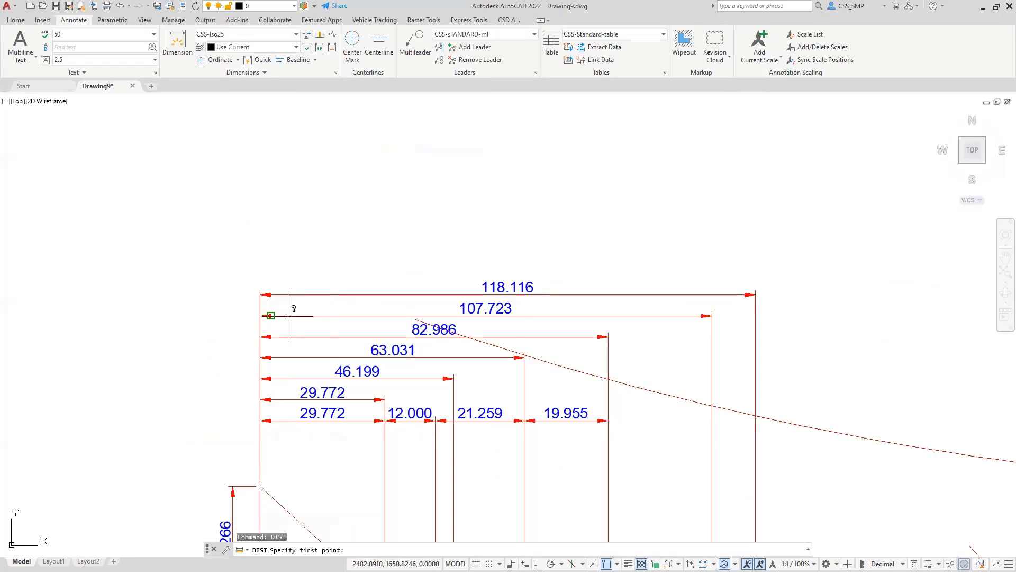
left_click(288, 316)
left_click(288, 292)
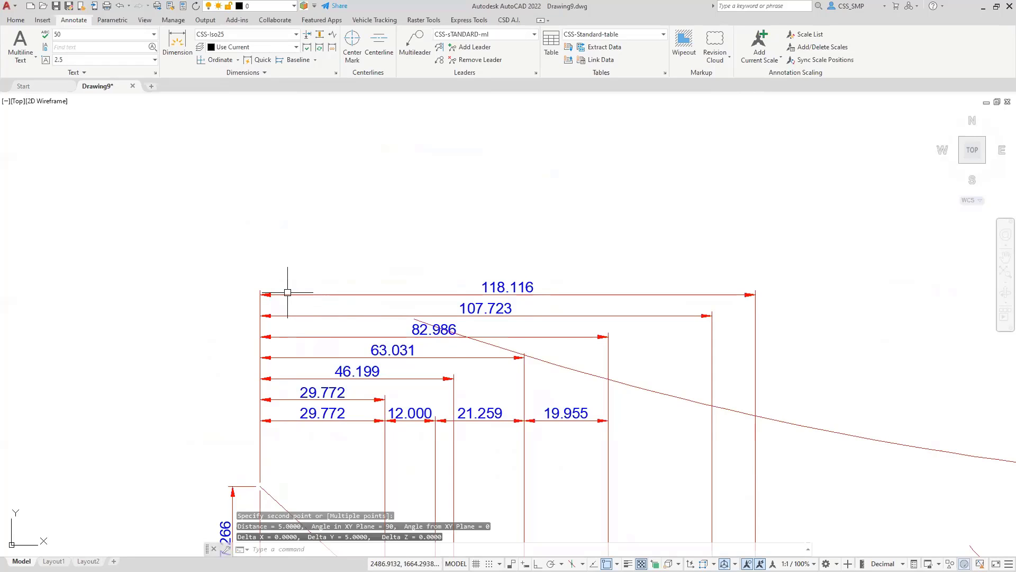
- Compare the measured gap with the baseline spacing set in the CSS-Iso25 line settings, and leave the style unmodified
left_click(335, 74)
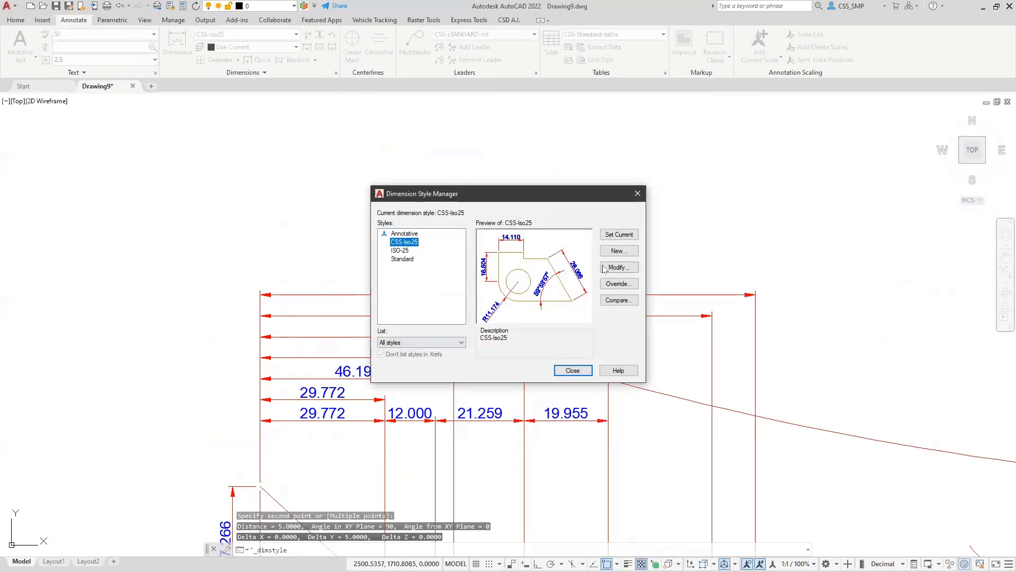
left_click(606, 267)
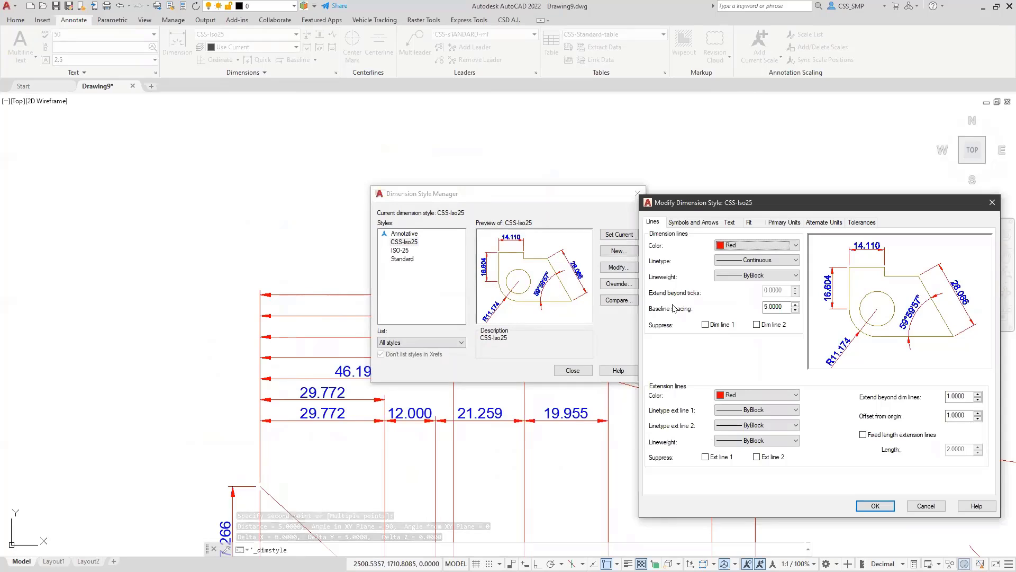
left_click(769, 307)
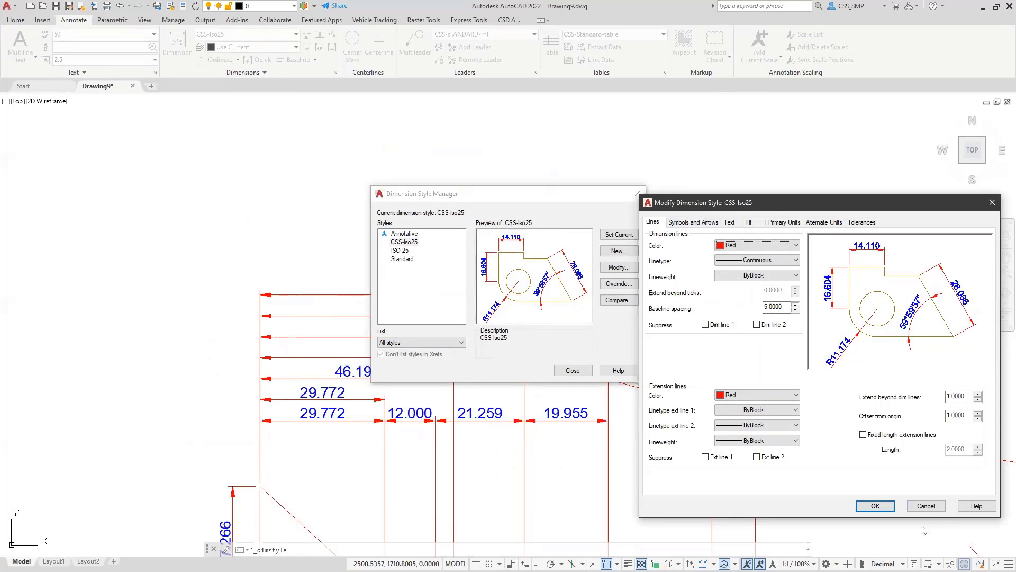
left_click(927, 506)
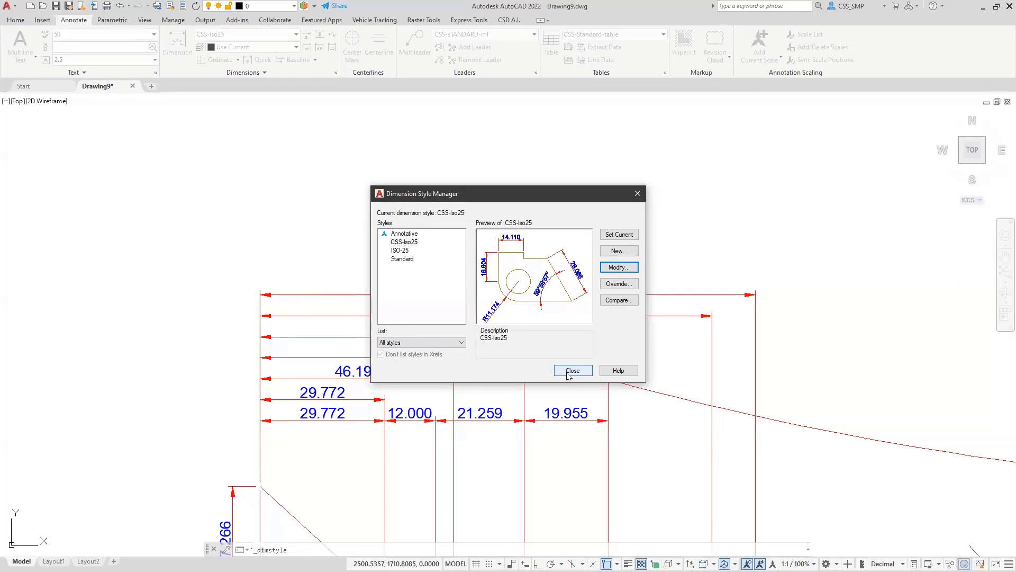
left_click(573, 371)
- Add a diameter dimension to the circle's upper-left edge with the text placed inside the circle
scroll(534, 360, "down", 5)
mouse_move(562, 418)
middle_mouse_down()
mouse_move(397, 357)
mouse_move(474, 270)
mouse_move(358, 254)
middle_mouse_up()
scroll(450, 385, "up", 3)
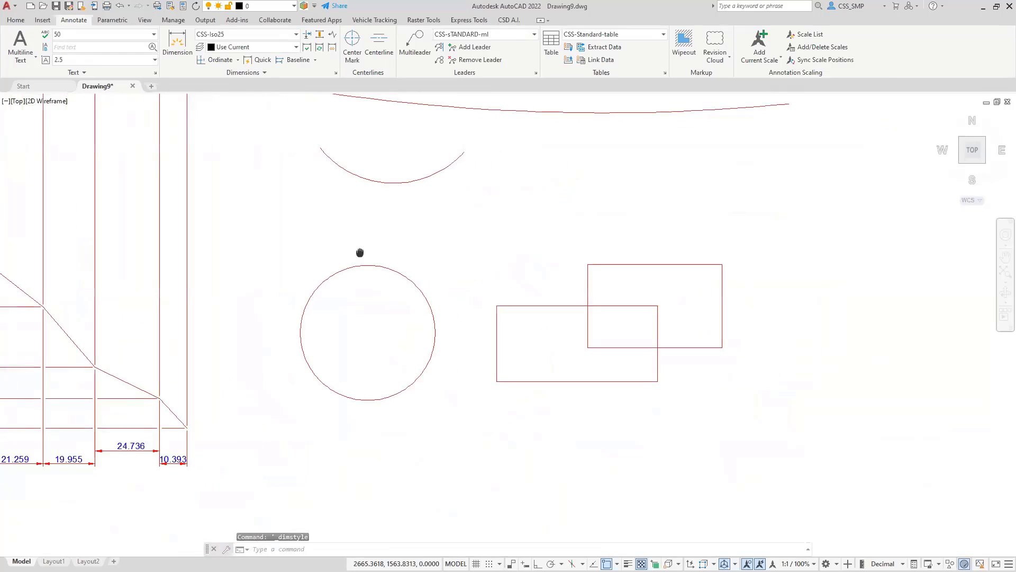
scroll(359, 254, "up", 2)
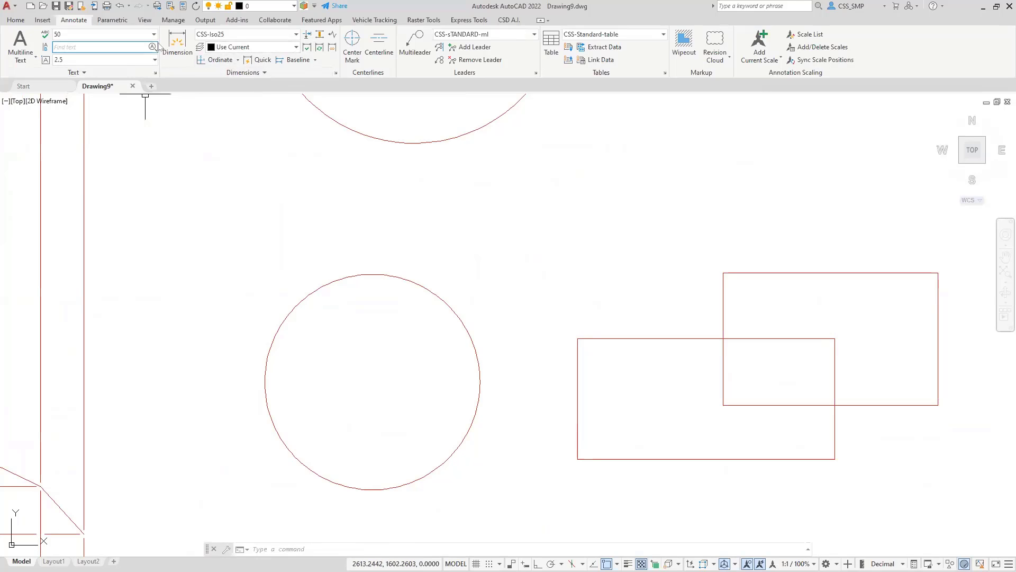
left_click(177, 45)
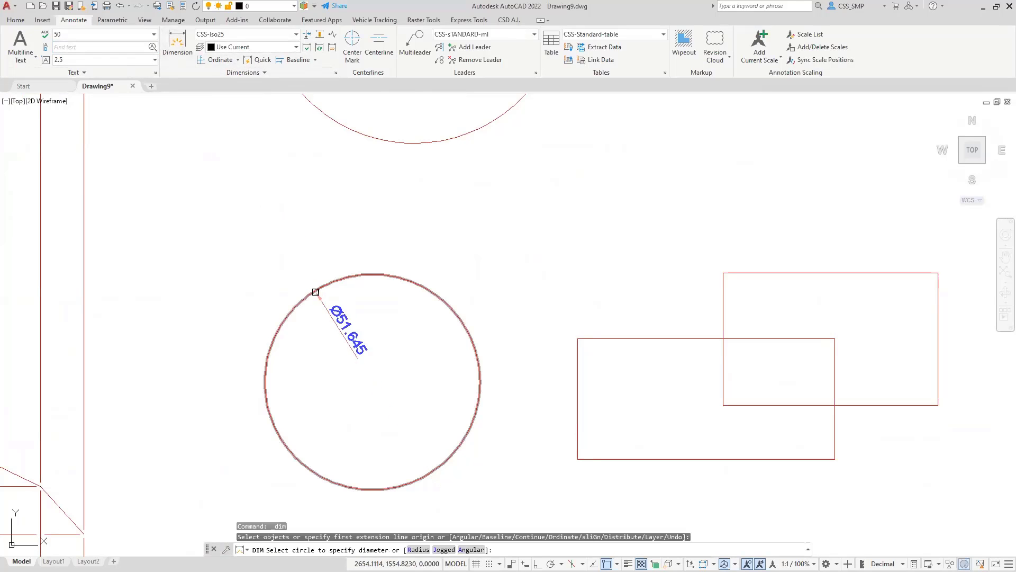
left_click(313, 291)
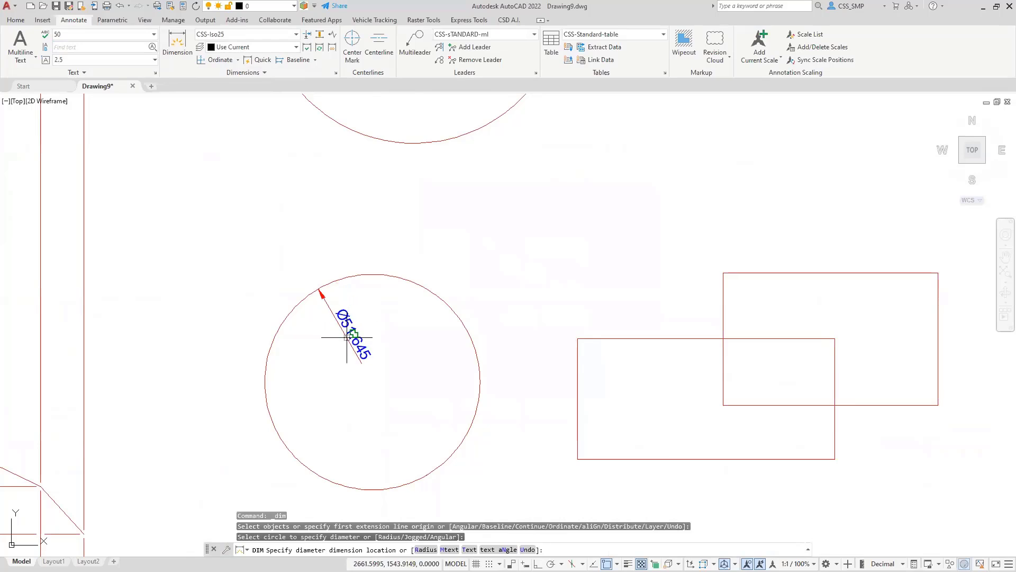
left_click(325, 295)
key("Escape")
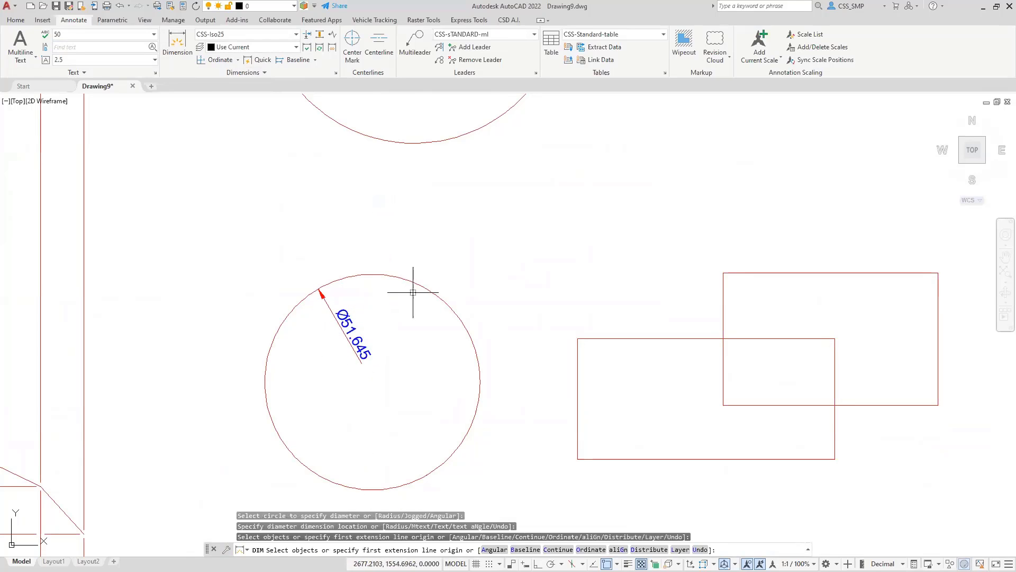
key("Escape")
- Try a radius dimension on the circle using the Radius option of the DIM command
key("Return")
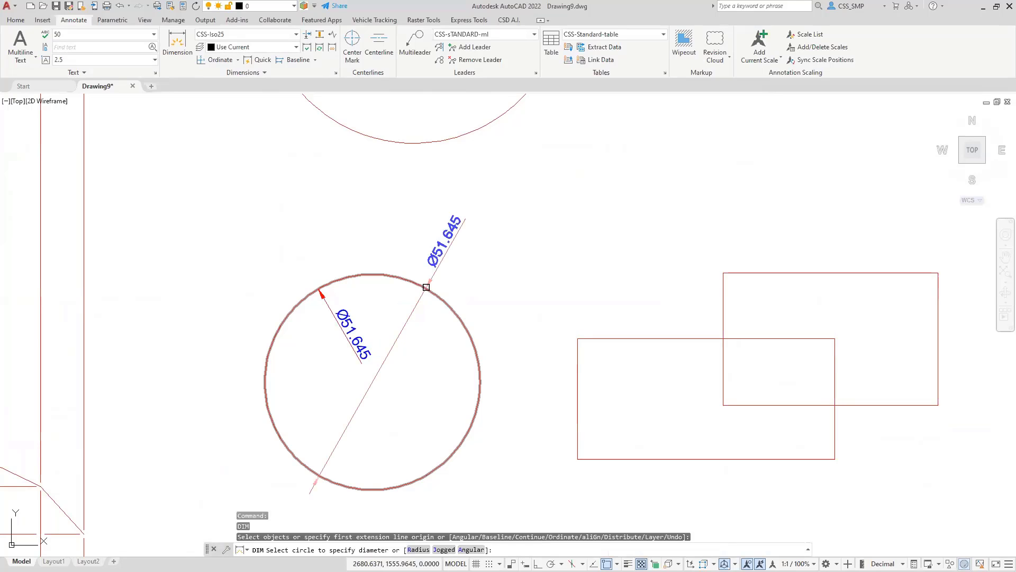
type("r")
key("Return")
left_click(426, 287)
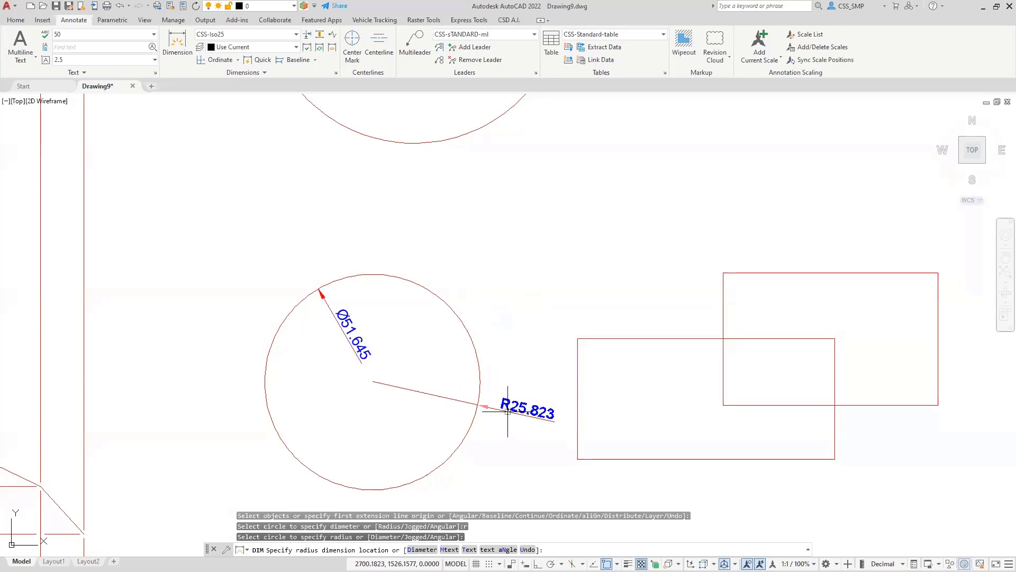
key("Escape")
- Dimension the lower-left rectangle's width above its upper edge and its height beside its left edge
key("Return")
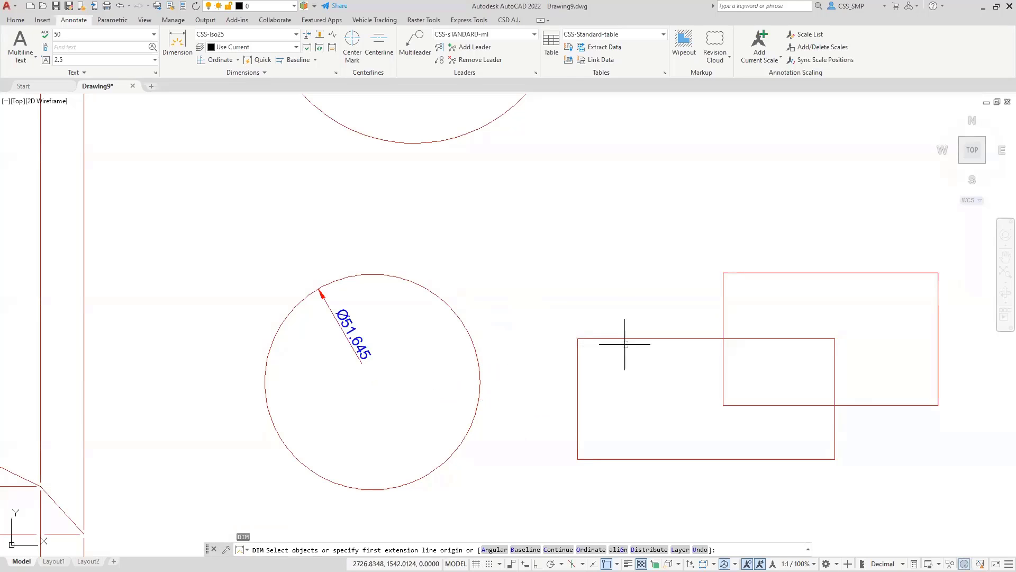
left_click(648, 338)
left_click(603, 235)
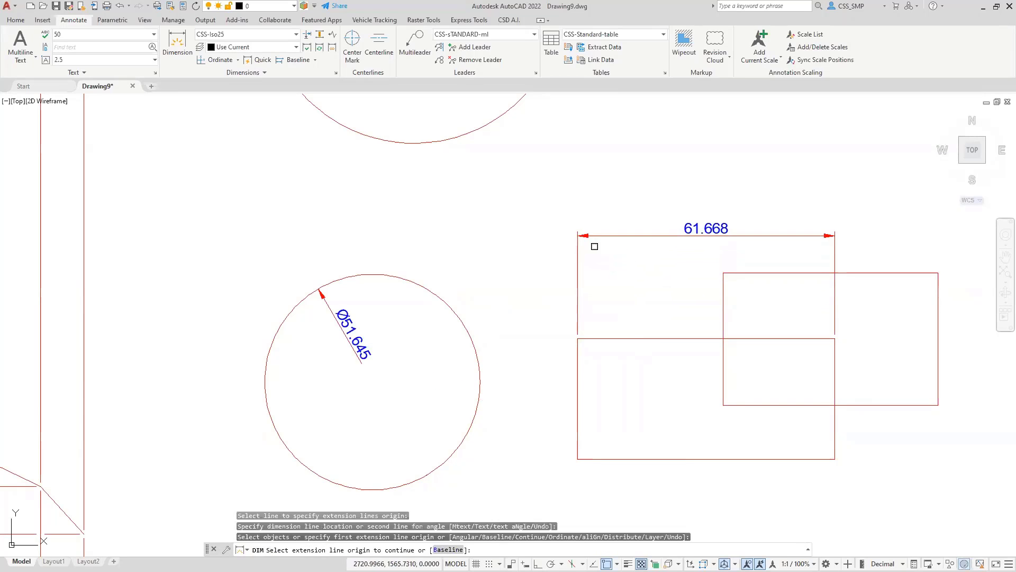
left_click(578, 363)
left_click(523, 339)
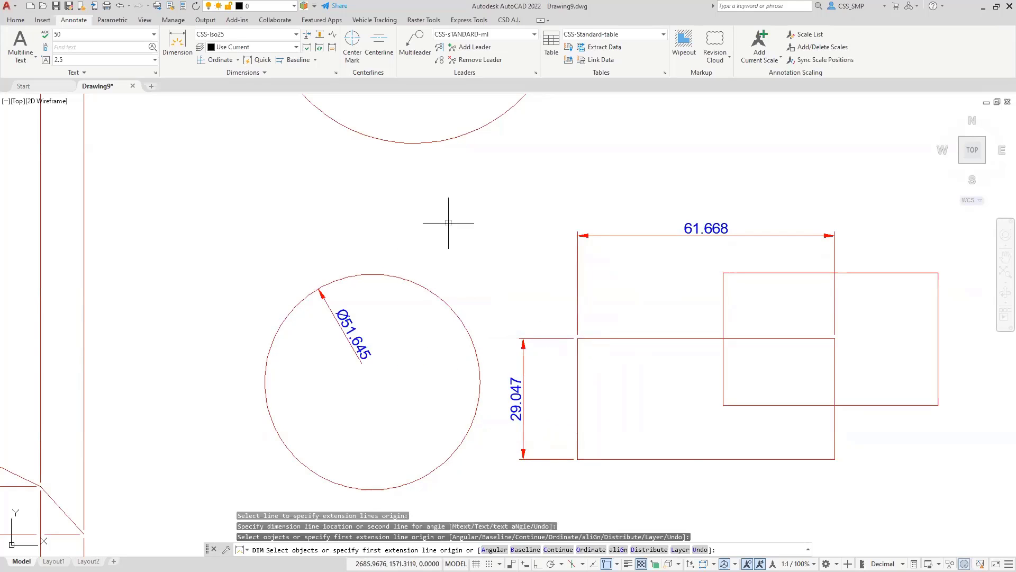
- Place a Y ordinate dimension from a point in the empty area up and to the left of the circle
mouse_move(454, 216)
middle_mouse_down()
mouse_move(375, 177)
mouse_move(463, 255)
mouse_move(496, 269)
middle_mouse_up()
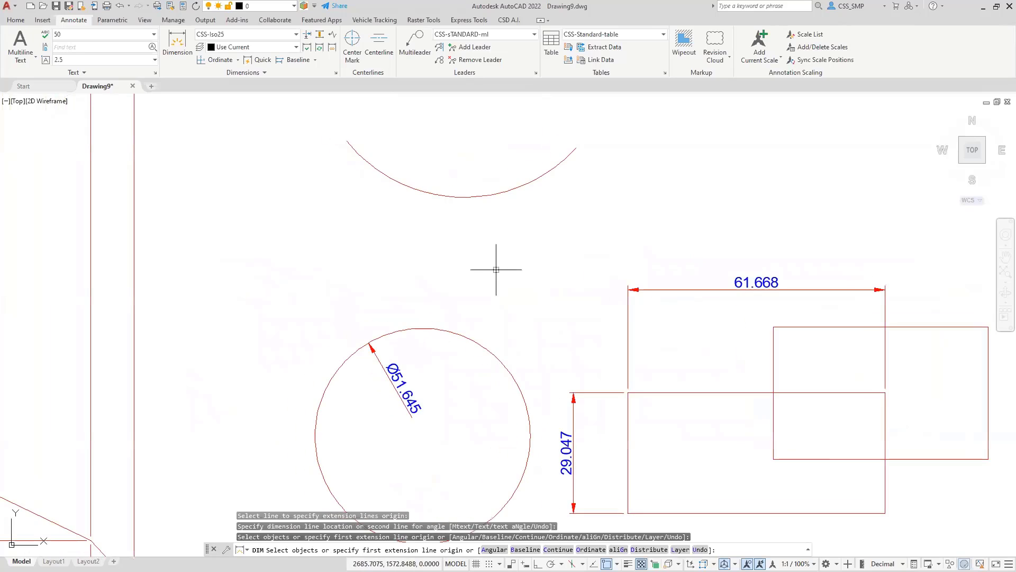
type("o")
key("Return")
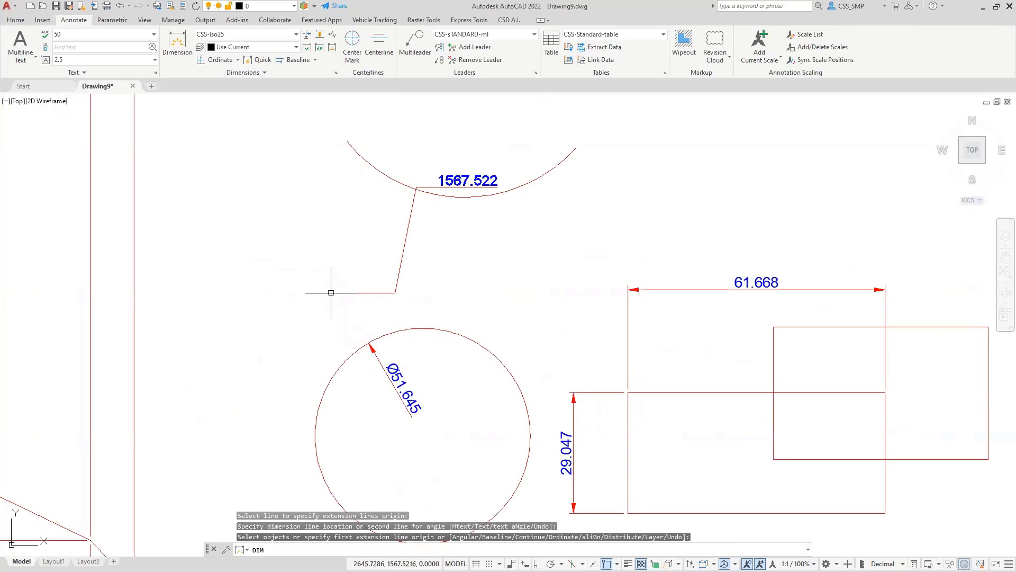
left_click(225, 281)
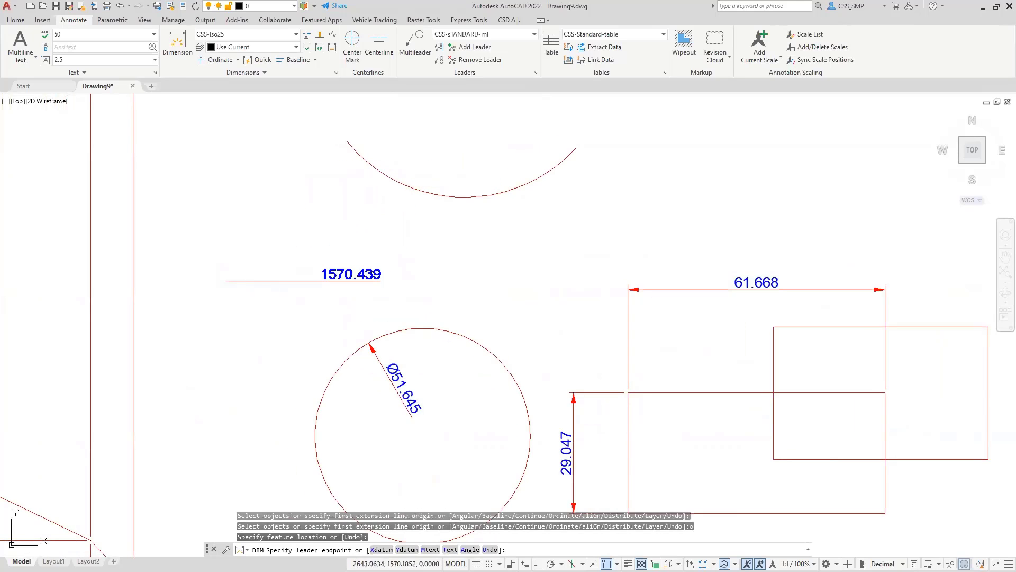
left_click(305, 278)
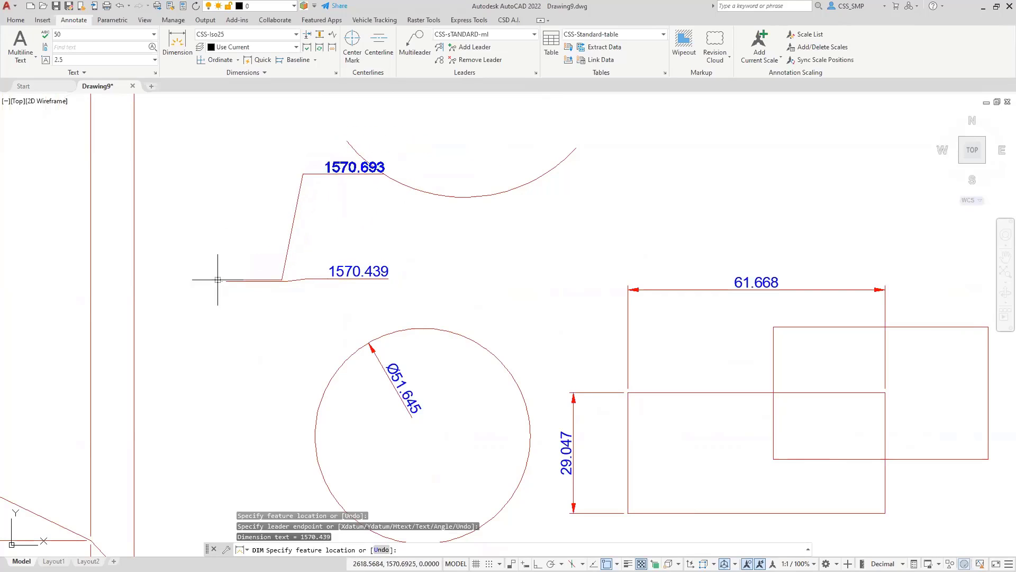
- Add an X ordinate dimension at the same feature point using a Node snap, with its leader running upward
type("nod of")
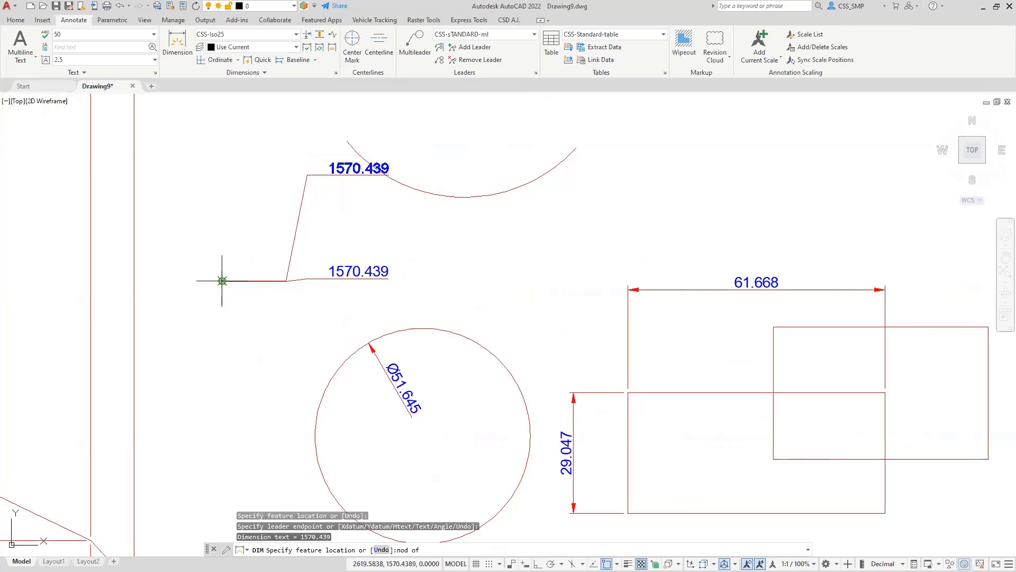
left_click(223, 279)
left_click(207, 138)
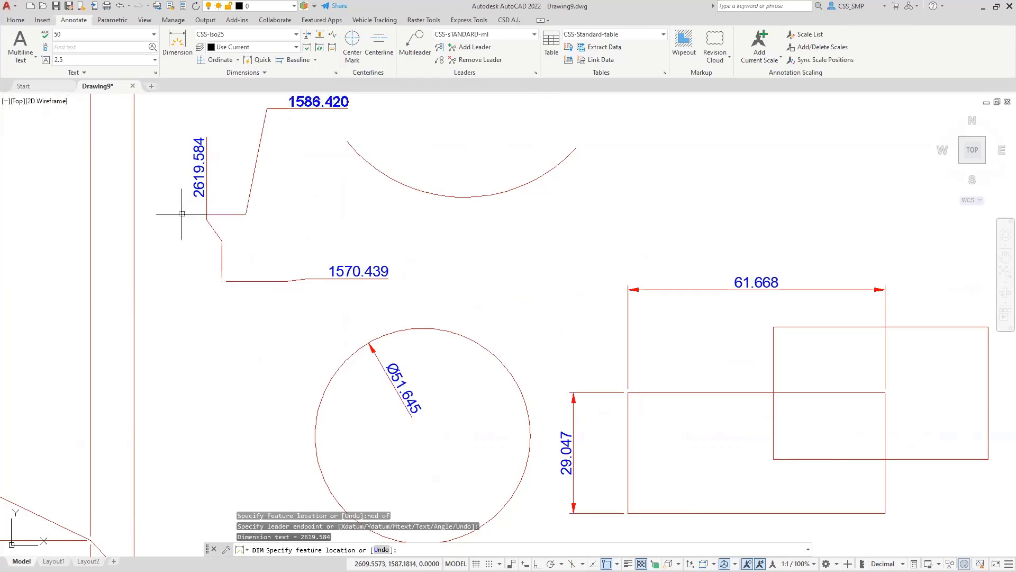
- Finish the ordinate dimensioning and add a radius dimension to the small arc above the circle, with its text below the arc
key("Return")
scroll(262, 211, "down", 2)
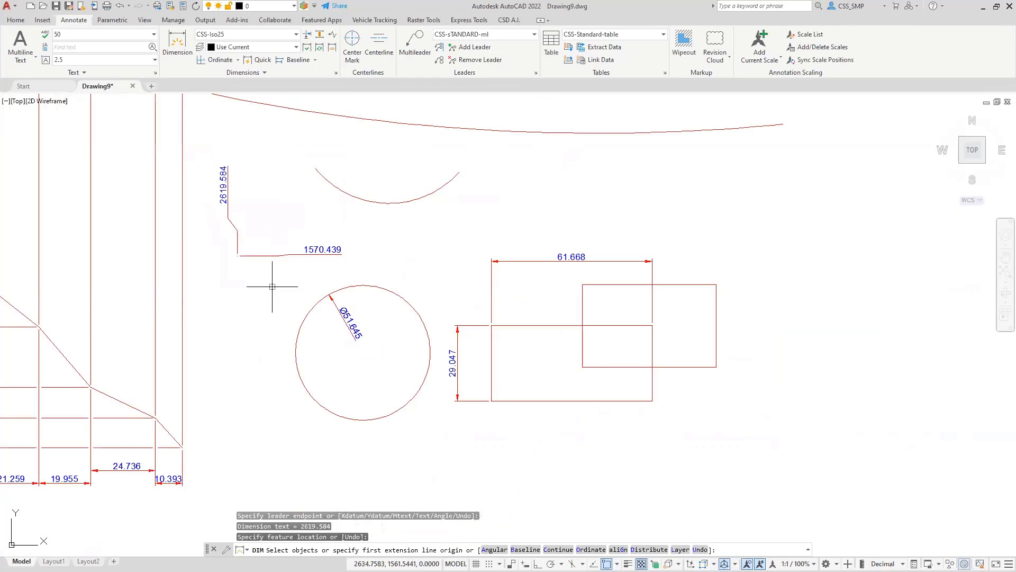
scroll(295, 310, "up", 4)
middle_click_drag(294, 311, 209, 301)
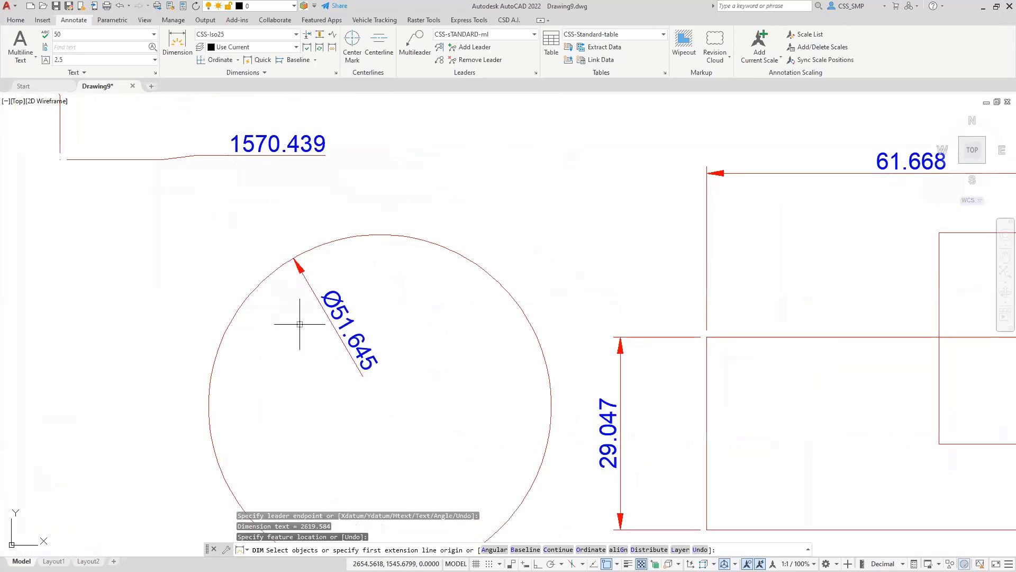
scroll(325, 307, "down", 2)
scroll(322, 312, "down", 3)
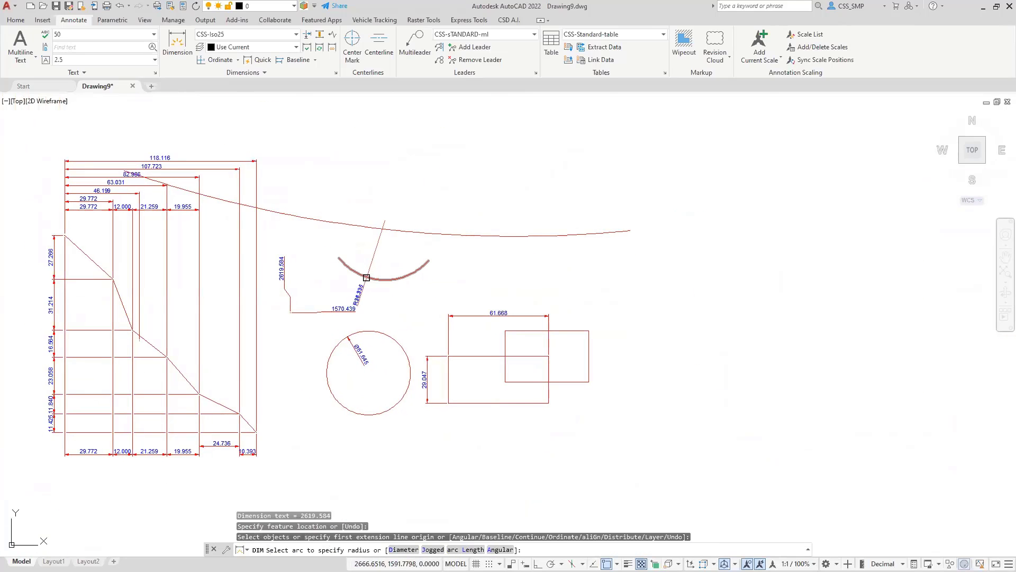
left_click(343, 260)
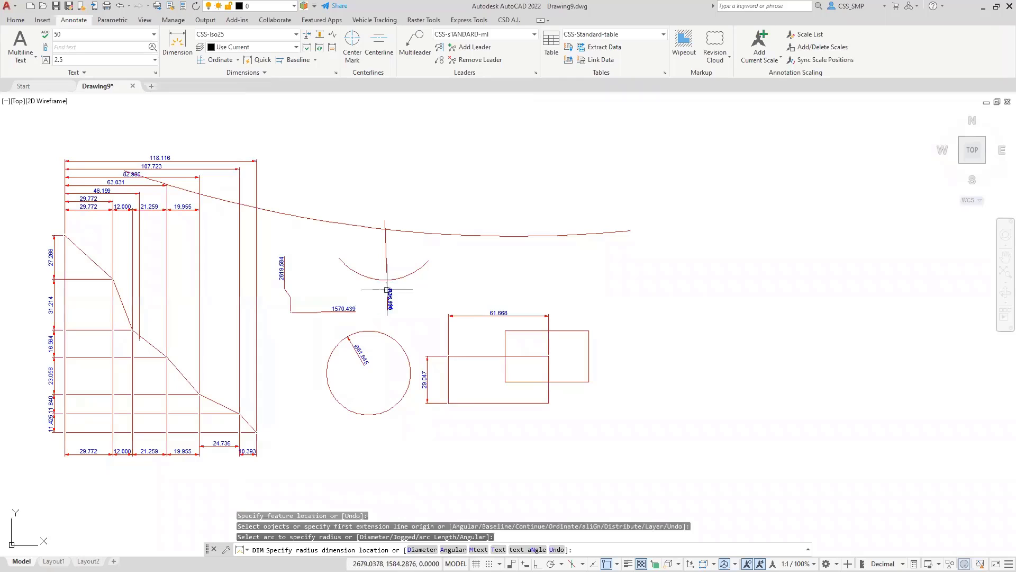
left_click(391, 288)
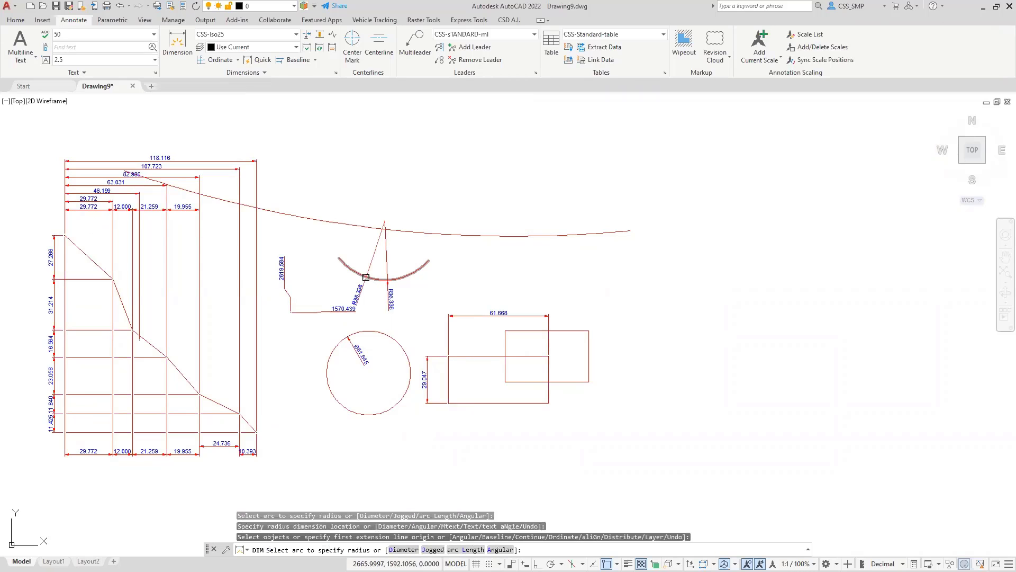
key("Escape")
type("a")
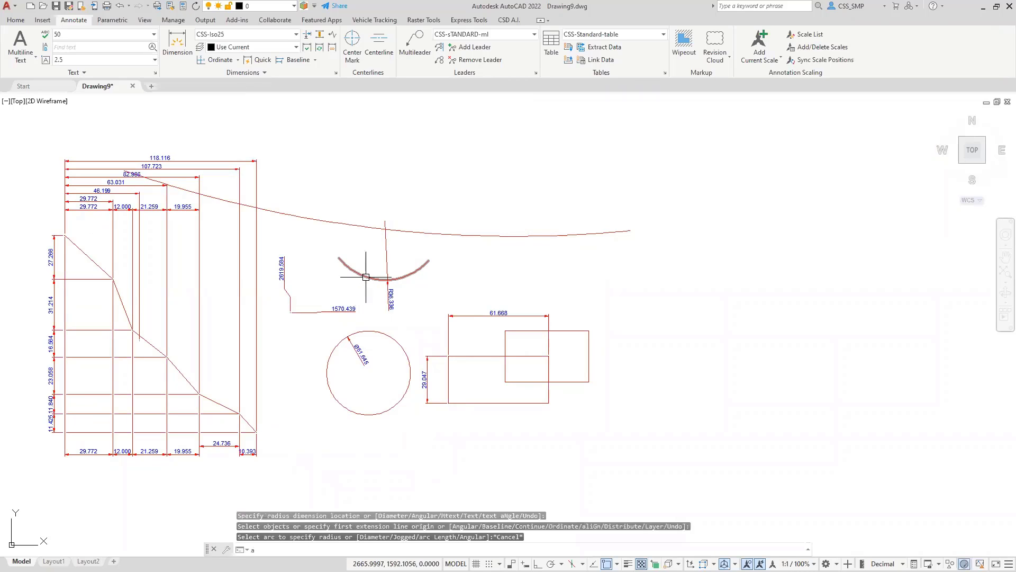
type("rclen")
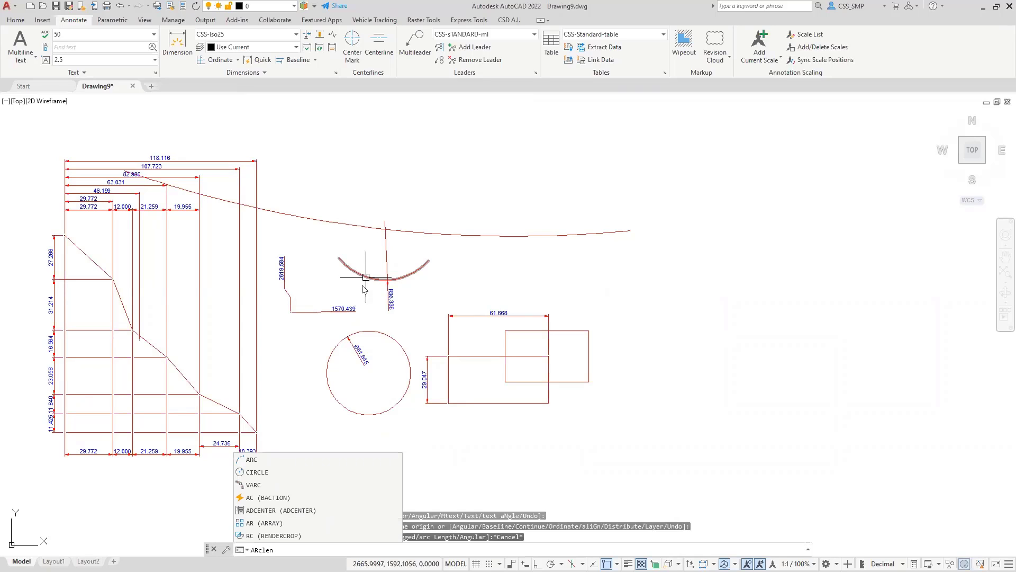
key("Return")
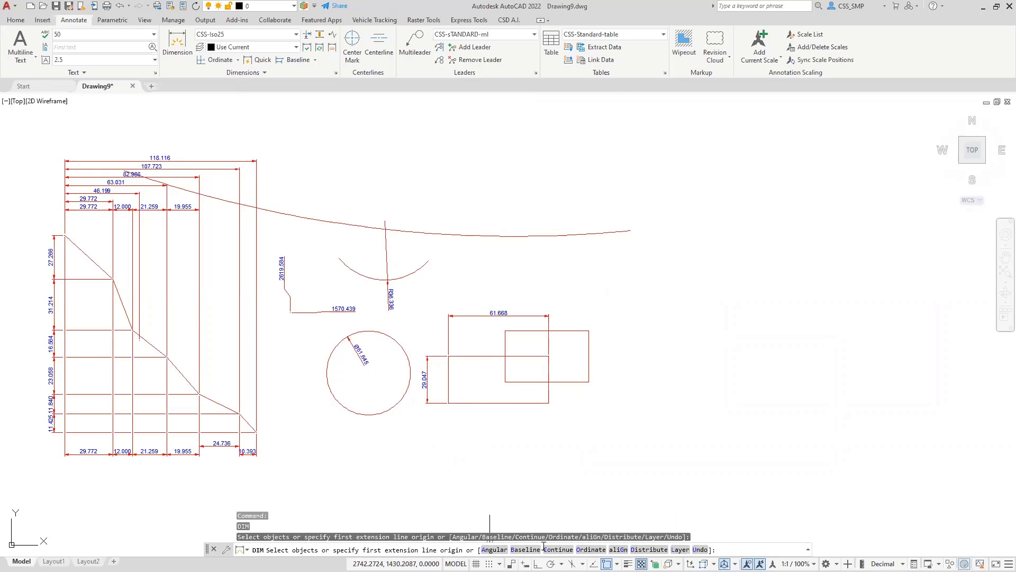
- Add an angular dimension between the fourth and fifth segments of the descending polyline, placing its arc above their shared vertex
left_click(485, 549)
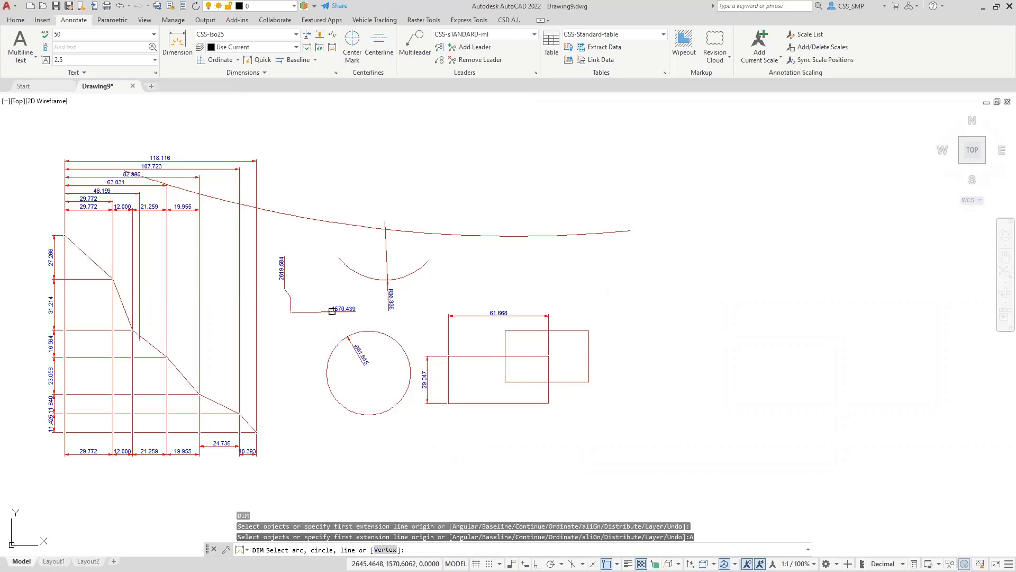
scroll(308, 322, "up", 2)
middle_click_drag(270, 347, 434, 289)
left_click(313, 388)
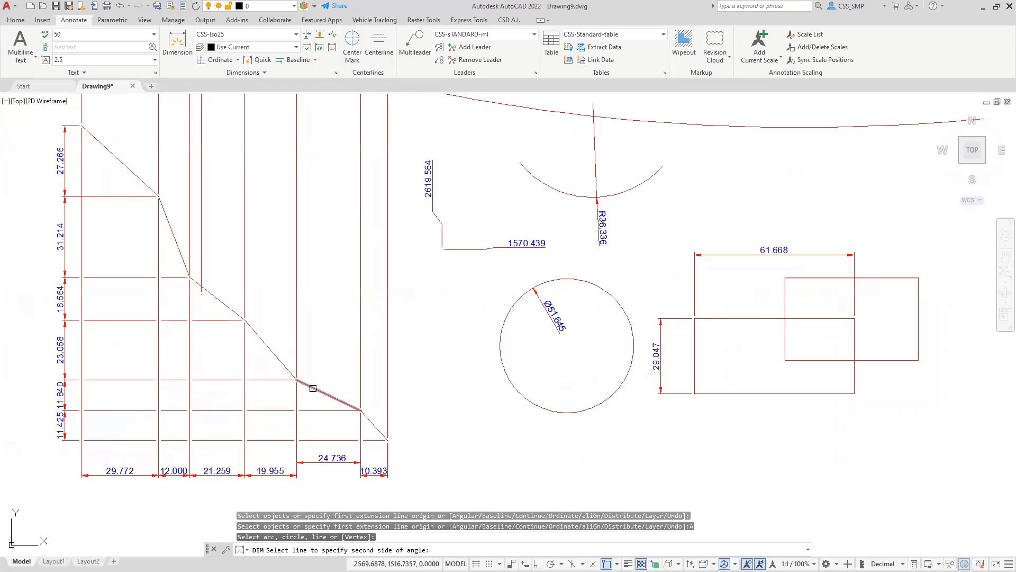
left_click(280, 361)
left_click(318, 334)
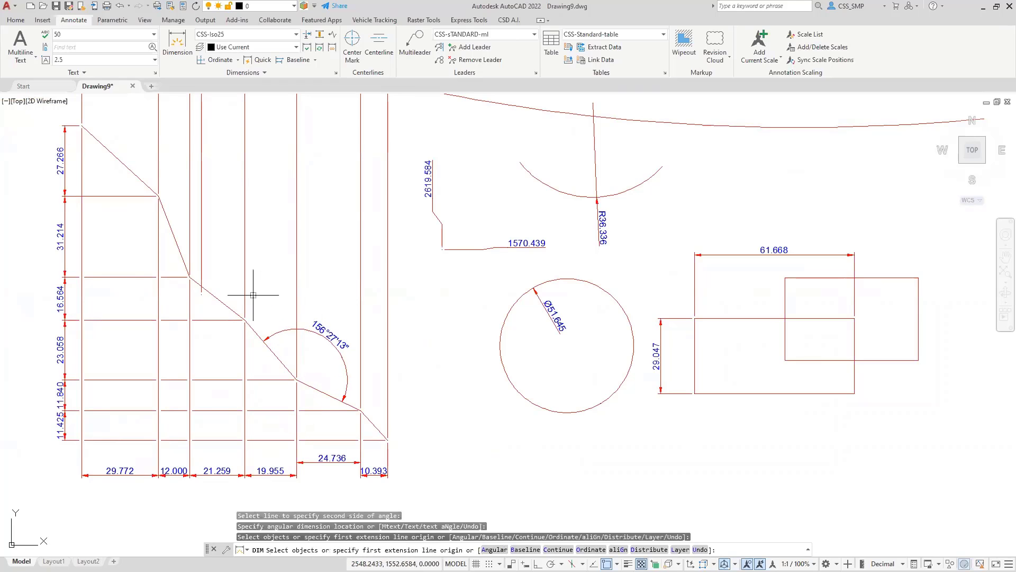
middle_click_drag(230, 286, 374, 268)
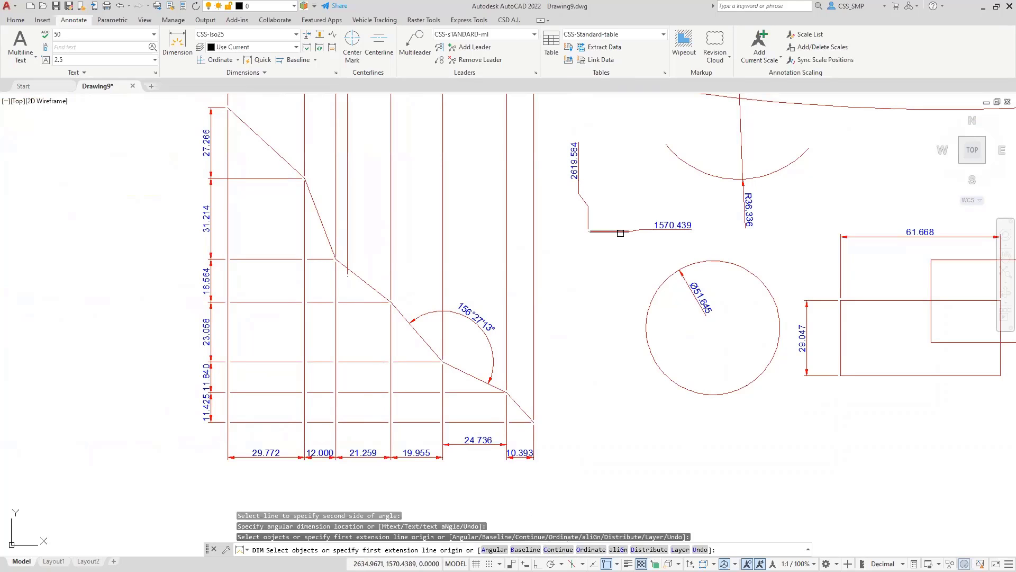
key("Escape")
key("Escape")
- Create a sub-style of CSS-Iso25 for linear dimensions in the Dimension Style Manager, keeping its inherited settings
scroll(581, 272, "down", 1)
mouse_move(580, 272)
middle_mouse_down()
mouse_move(605, 278)
mouse_move(434, 299)
mouse_move(357, 322)
mouse_move(406, 338)
middle_mouse_up()
scroll(453, 295, "up", 2)
scroll(351, 328, "down", 2)
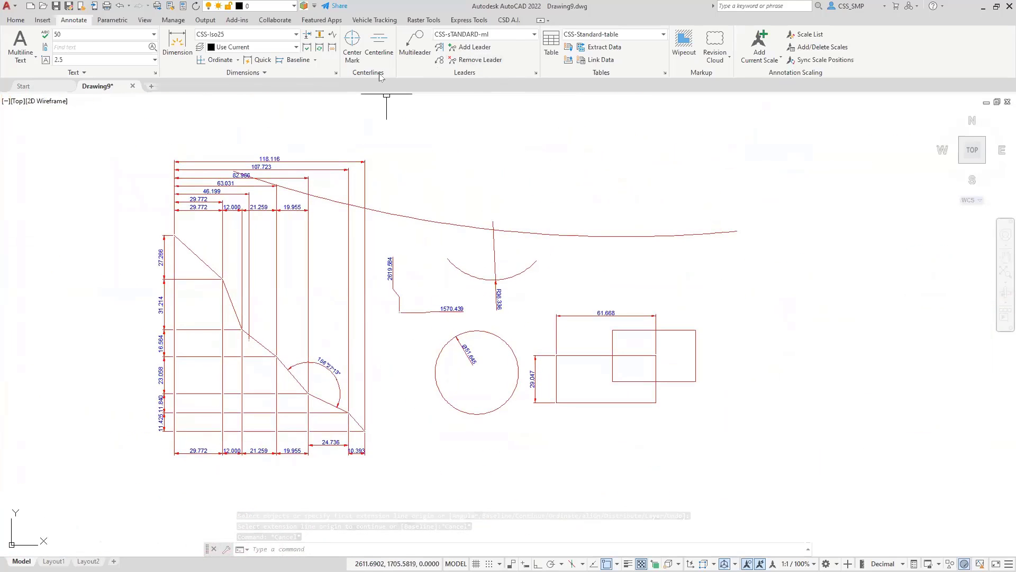
left_click(337, 73)
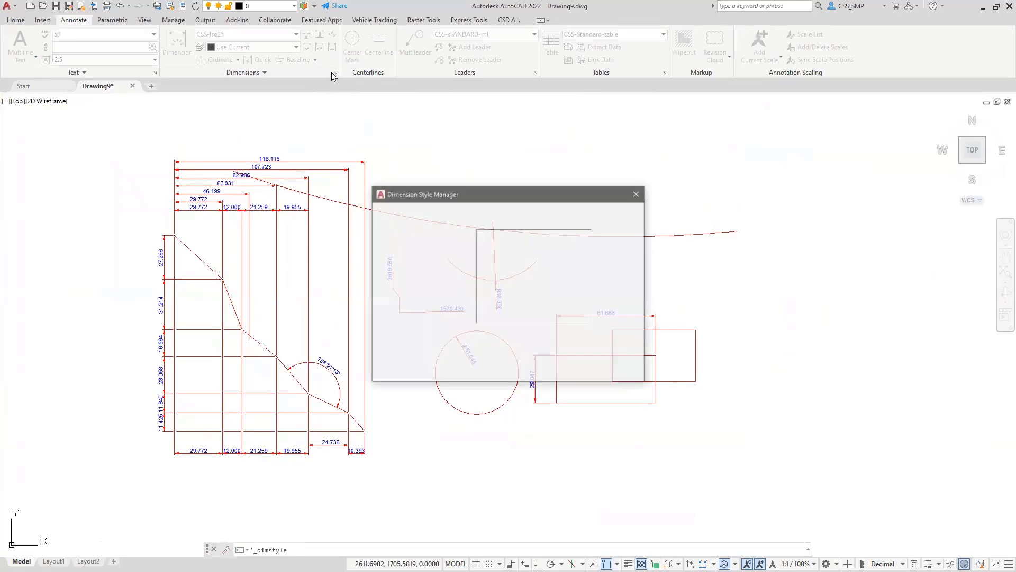
left_click_drag(483, 194, 803, 107)
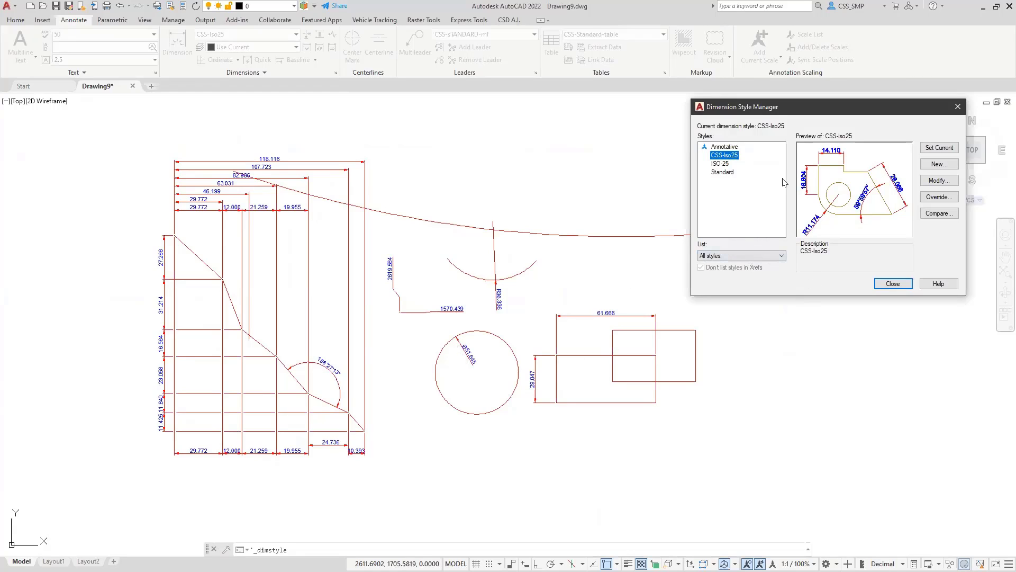
left_click(934, 167)
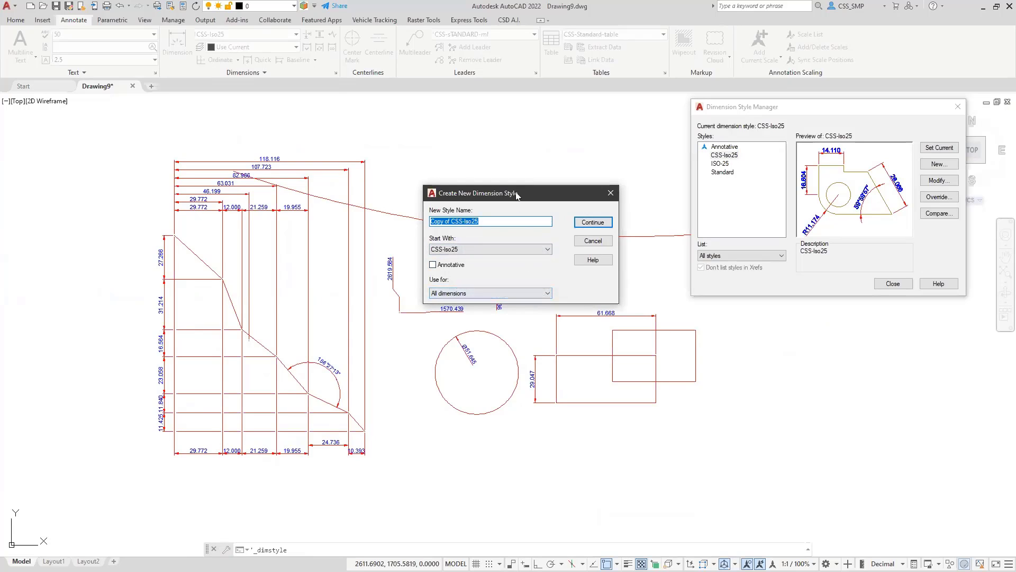
left_click_drag(511, 198, 745, 95)
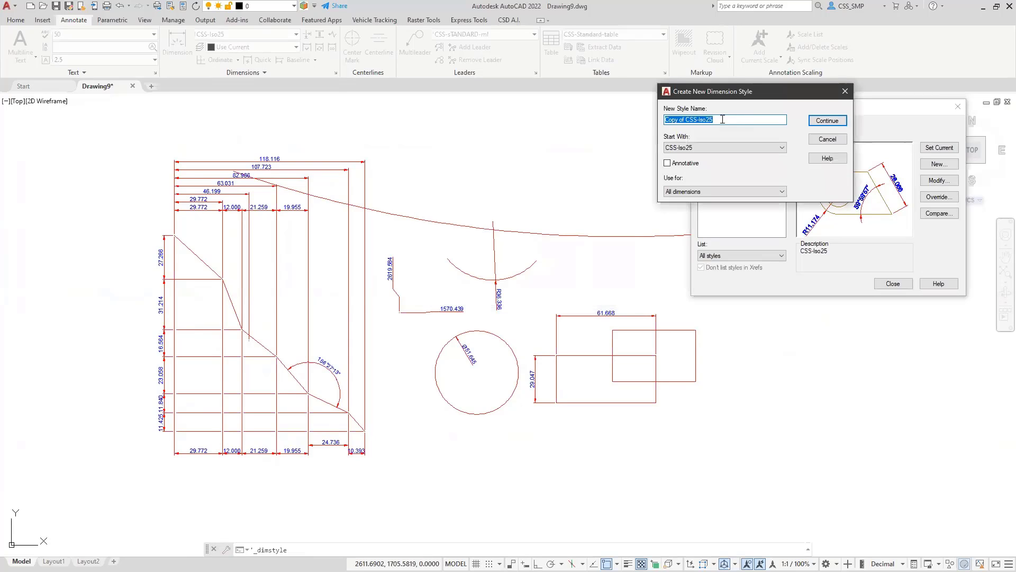
left_click(782, 193)
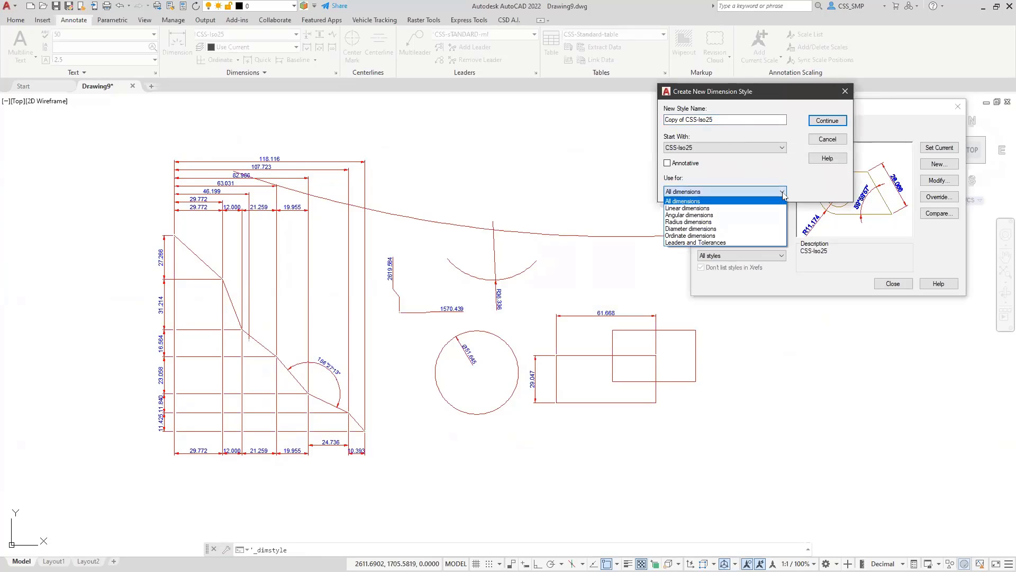
left_click(735, 209)
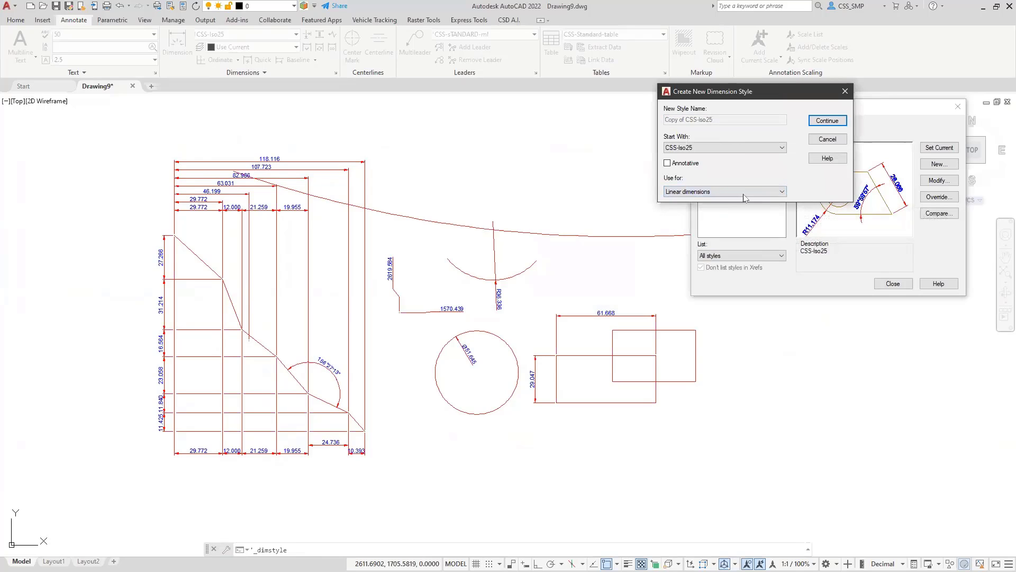
left_click(824, 121)
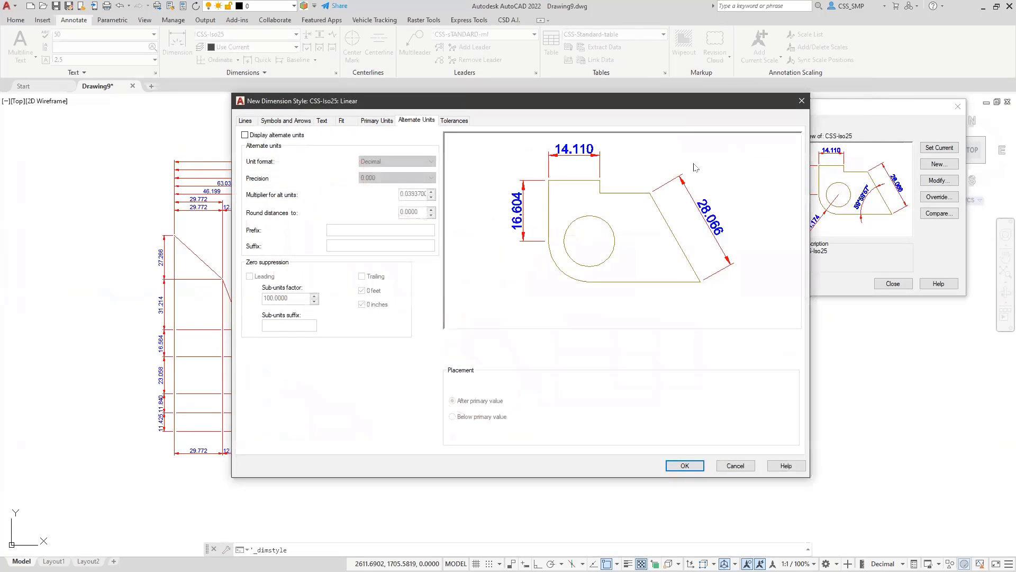
left_click(685, 466)
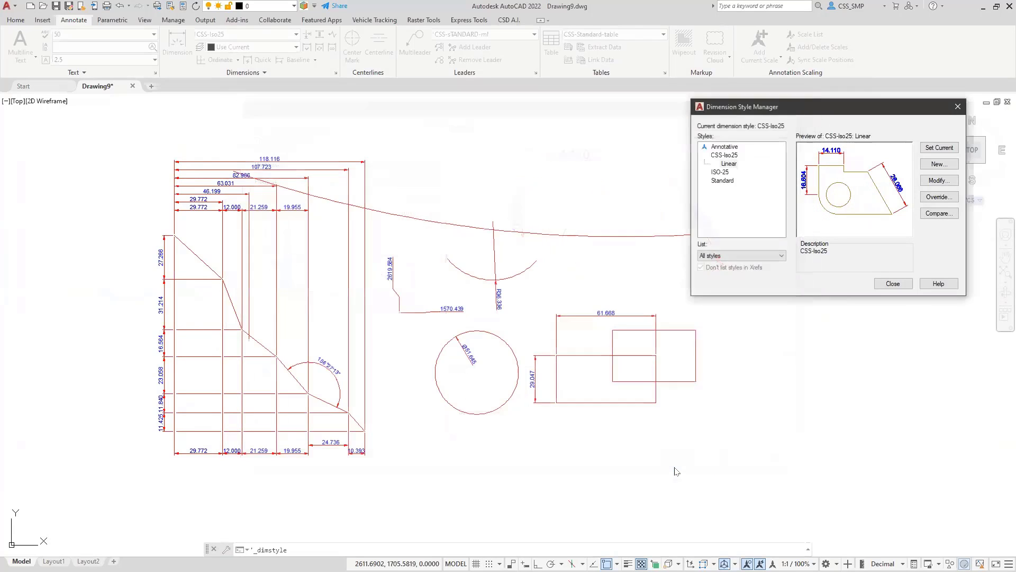
- Start a new sub-style based on CSS-Iso25 for angular dimensions and continue to its settings
left_click(729, 164)
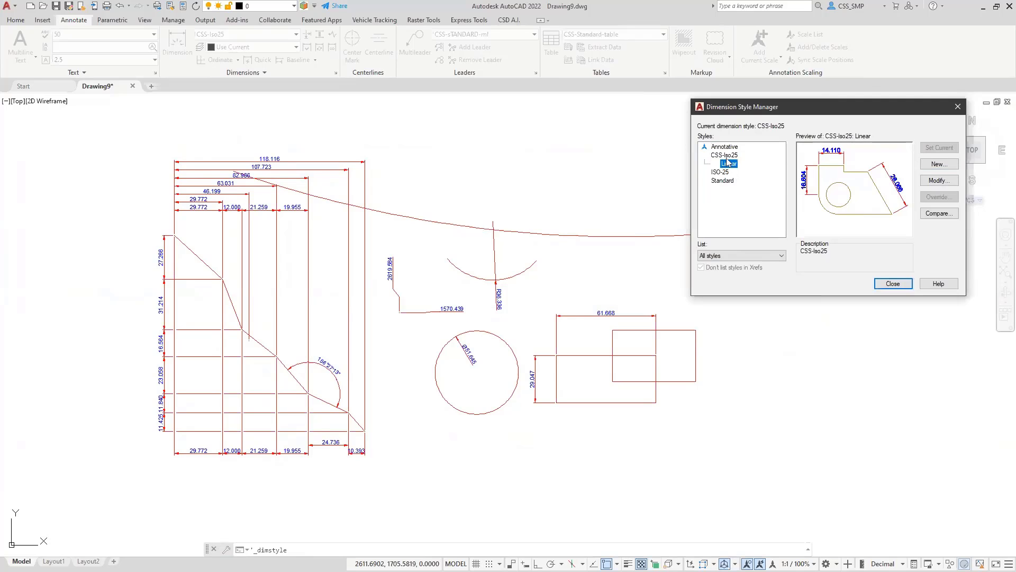
left_click(725, 154)
left_click(939, 164)
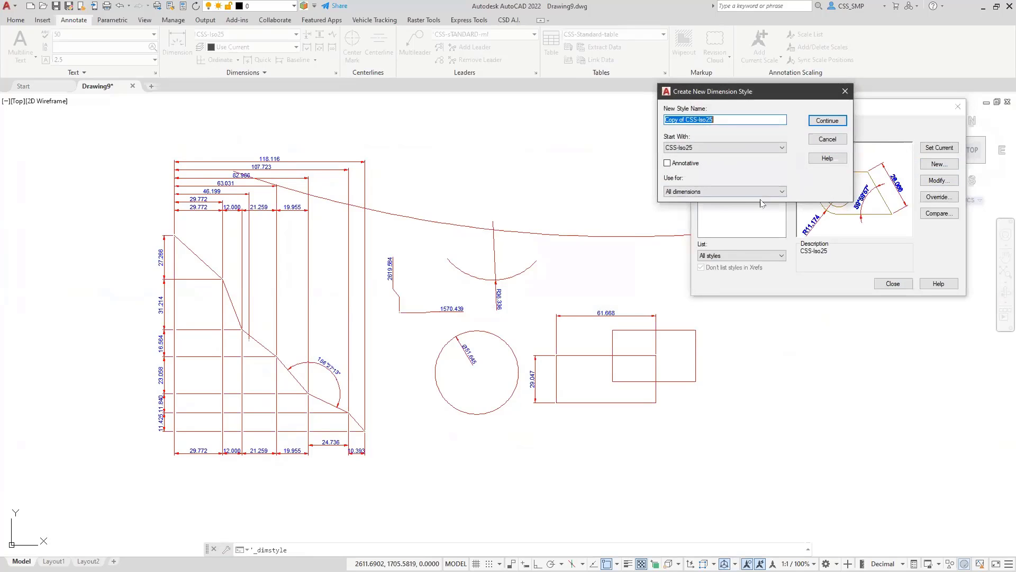
left_click(782, 192)
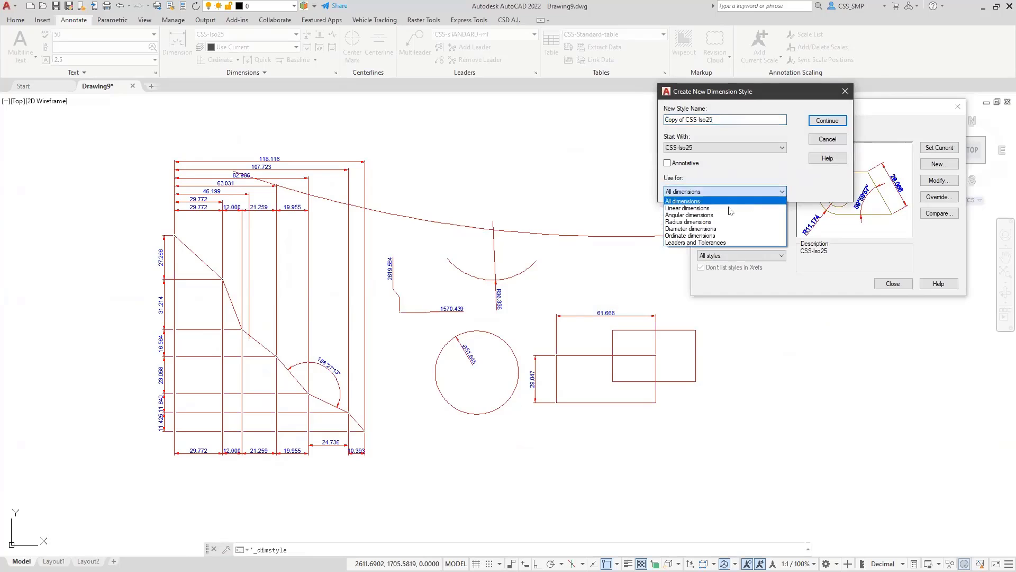
left_click(715, 215)
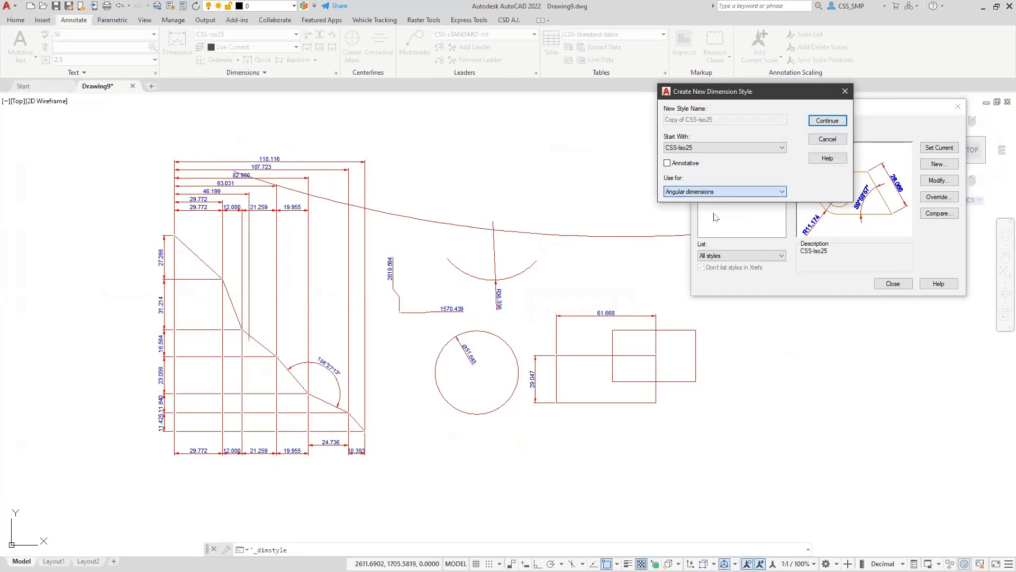
left_click(824, 121)
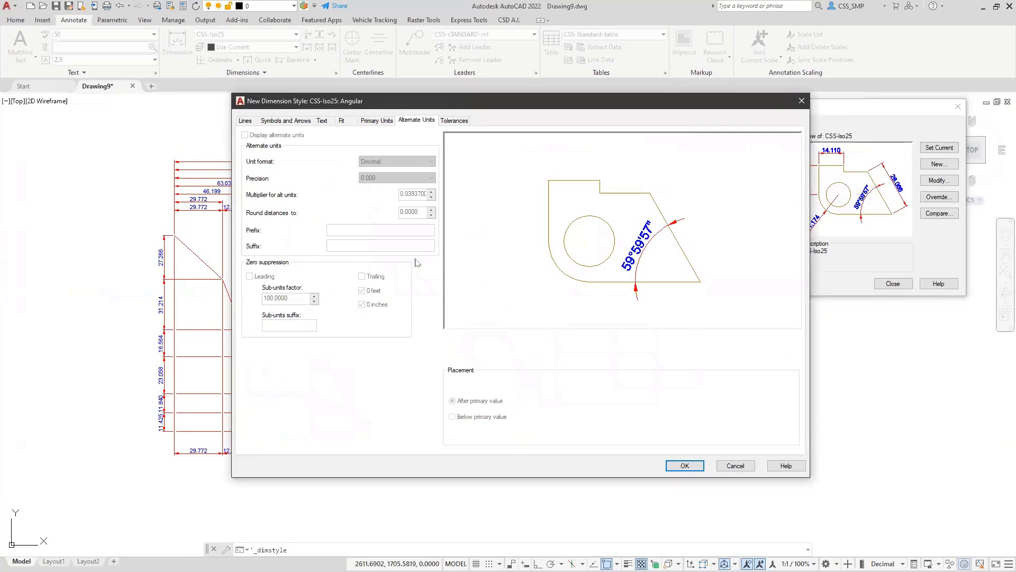
- Set the angular sub-style's angle precision to 0d00' and its text color to Magenta
left_click_drag(360, 108, 579, 74)
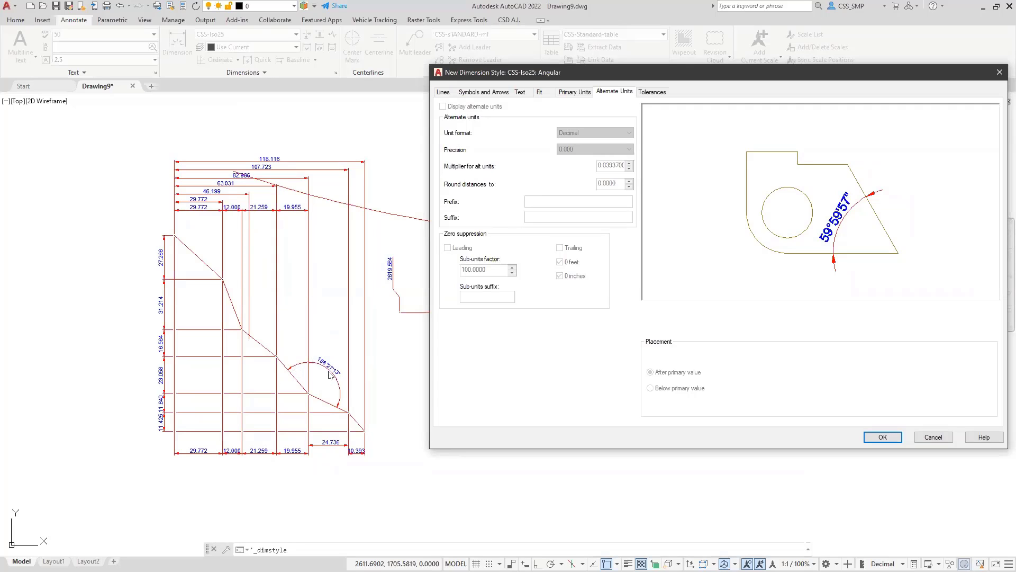
left_click(576, 93)
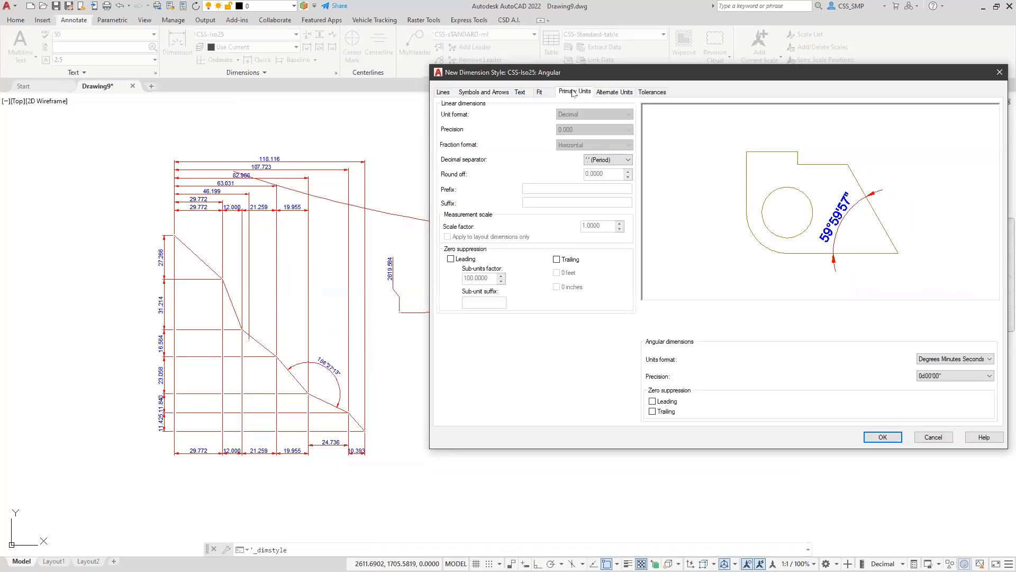
left_click(990, 376)
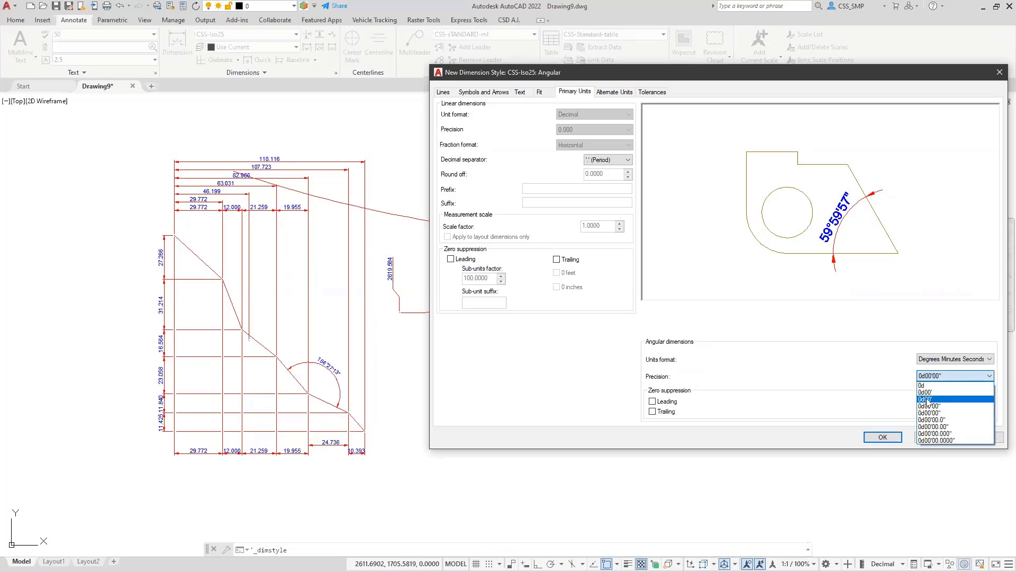
left_click(927, 399)
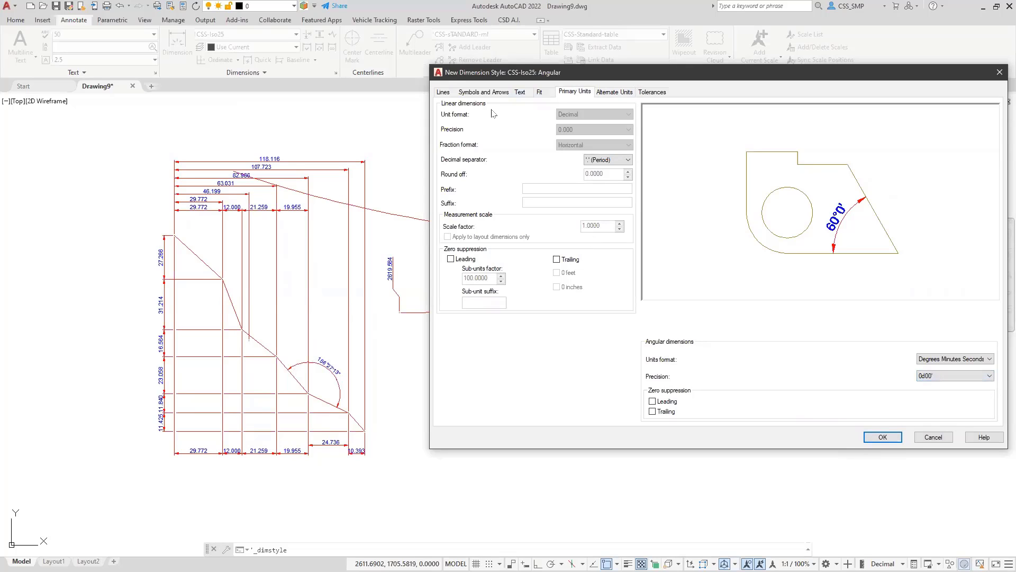
left_click(520, 92)
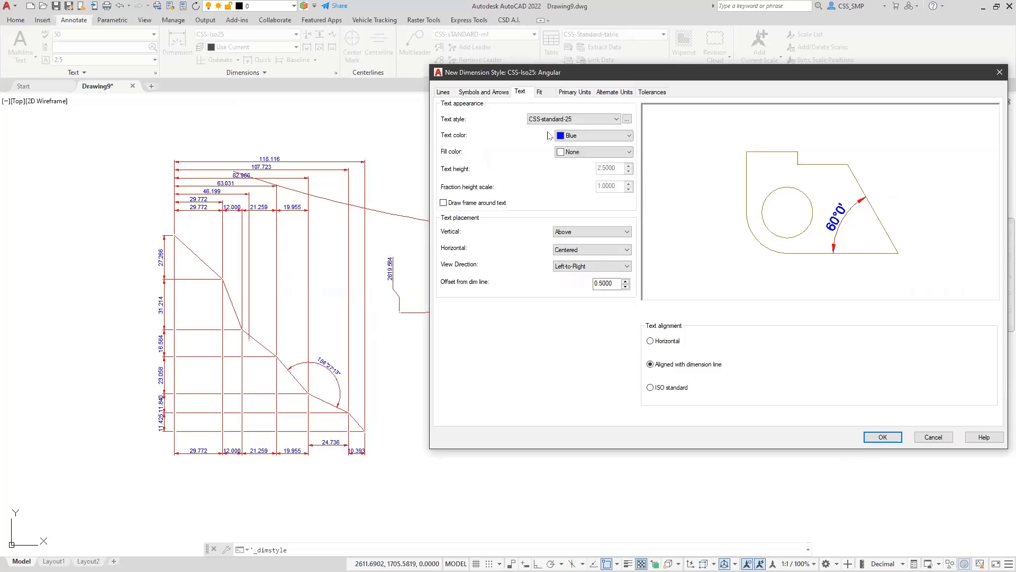
left_click(612, 137)
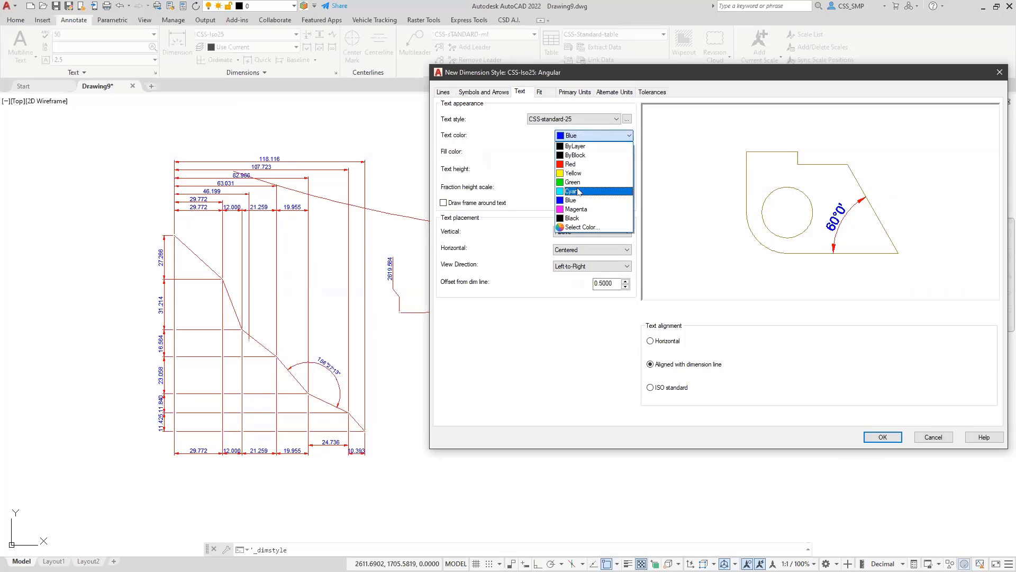
left_click(572, 209)
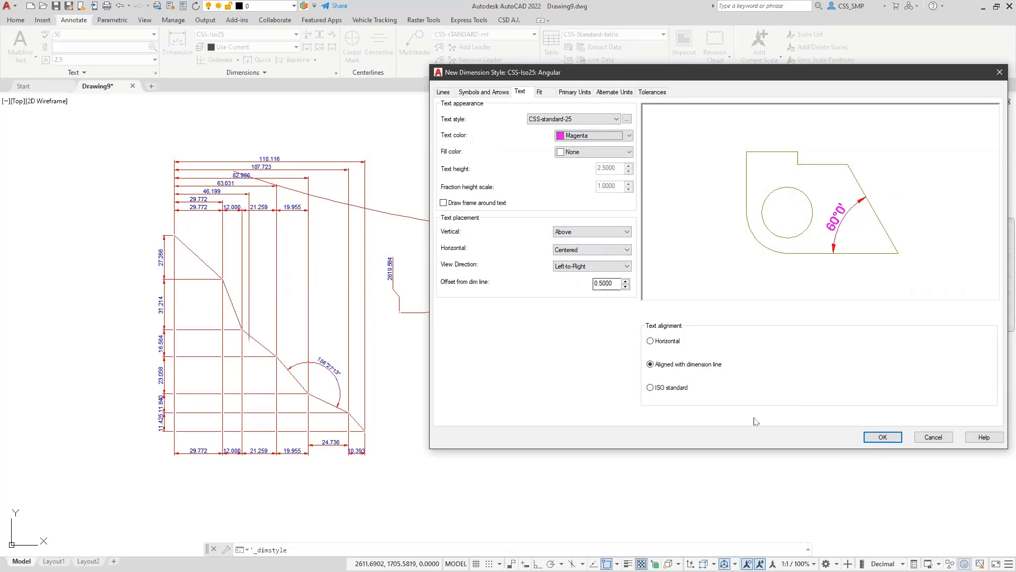
- Set the angular sub-style's first and second arrowheads to Closed blank, save it and close the Dimension Style Manager
left_click(472, 92)
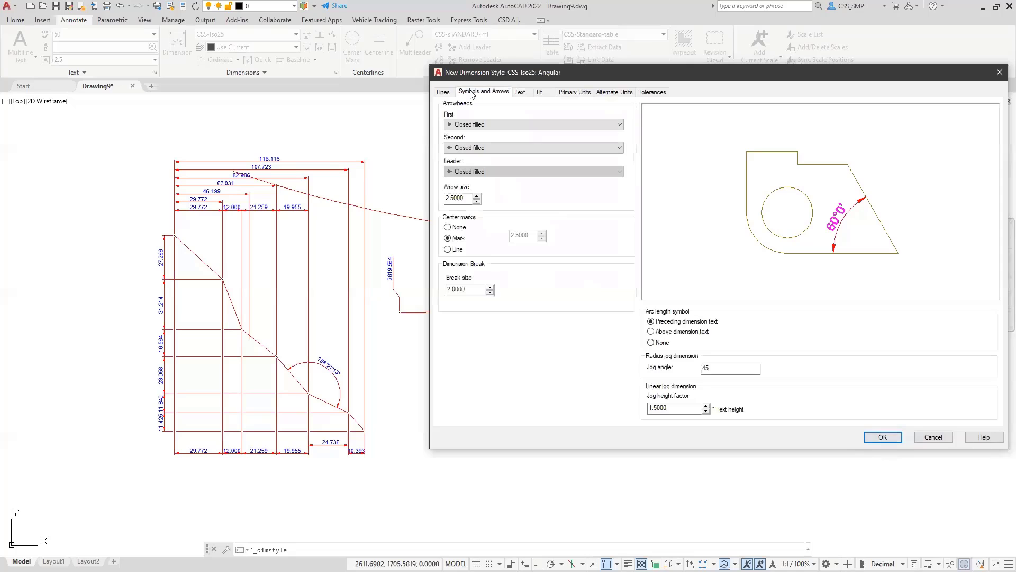
left_click(609, 126)
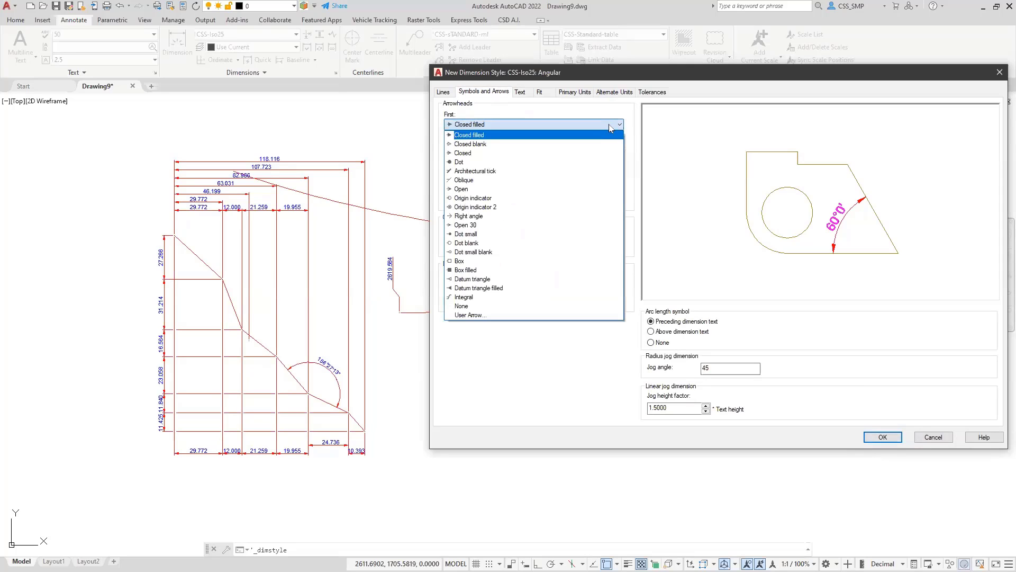
left_click(464, 145)
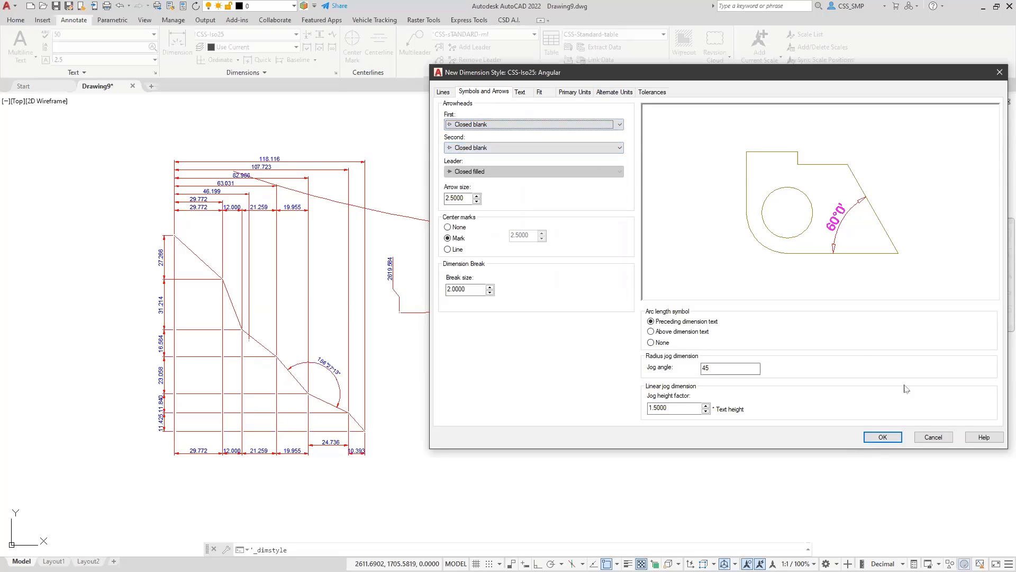
left_click(882, 437)
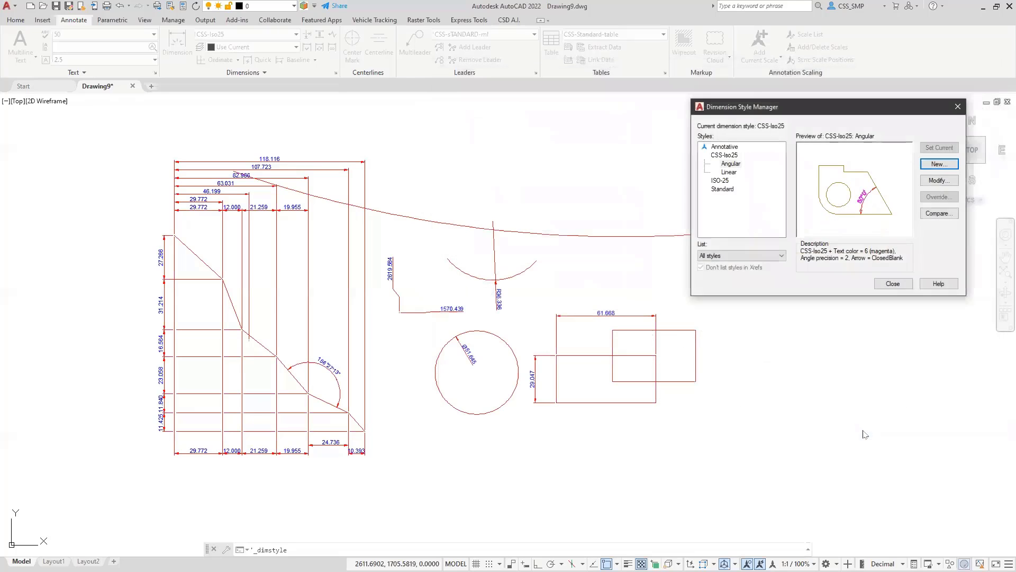
left_click(892, 285)
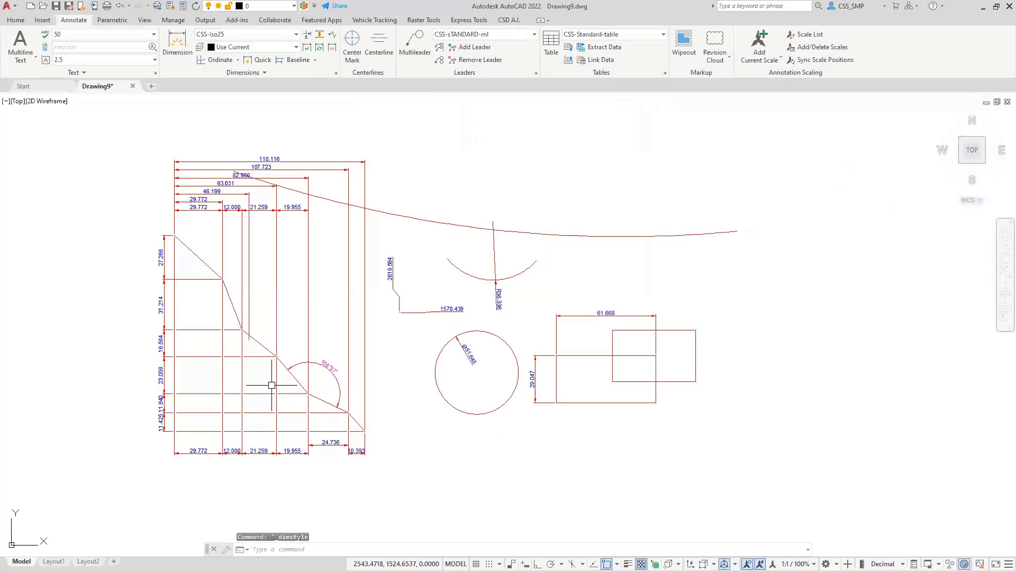
- Start a new sub-style based on CSS-Iso25 for radius dimensions and continue to its settings
scroll(272, 386, "up", 4)
mouse_move(312, 397)
middle_mouse_down()
mouse_move(329, 381)
mouse_move(484, 333)
mouse_move(500, 367)
middle_mouse_up()
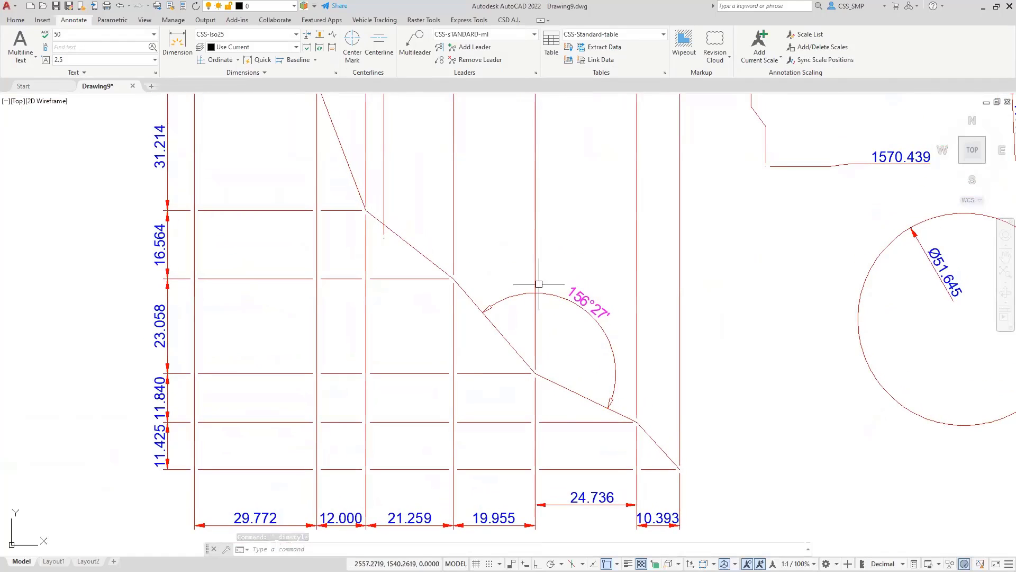
scroll(439, 328, "down", 2)
middle_click_drag(439, 327, 233, 388)
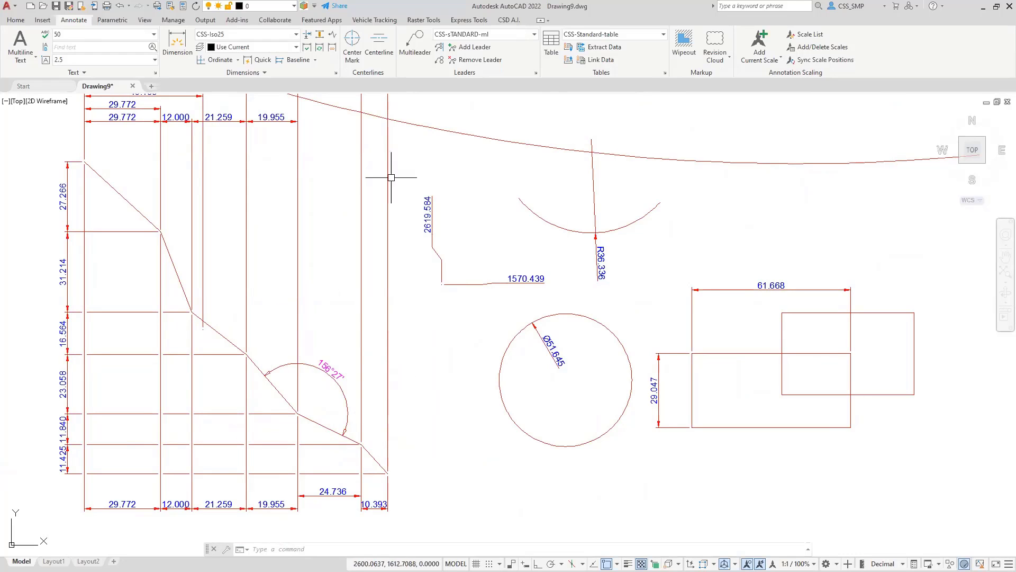
middle_click_drag(459, 277, 405, 302)
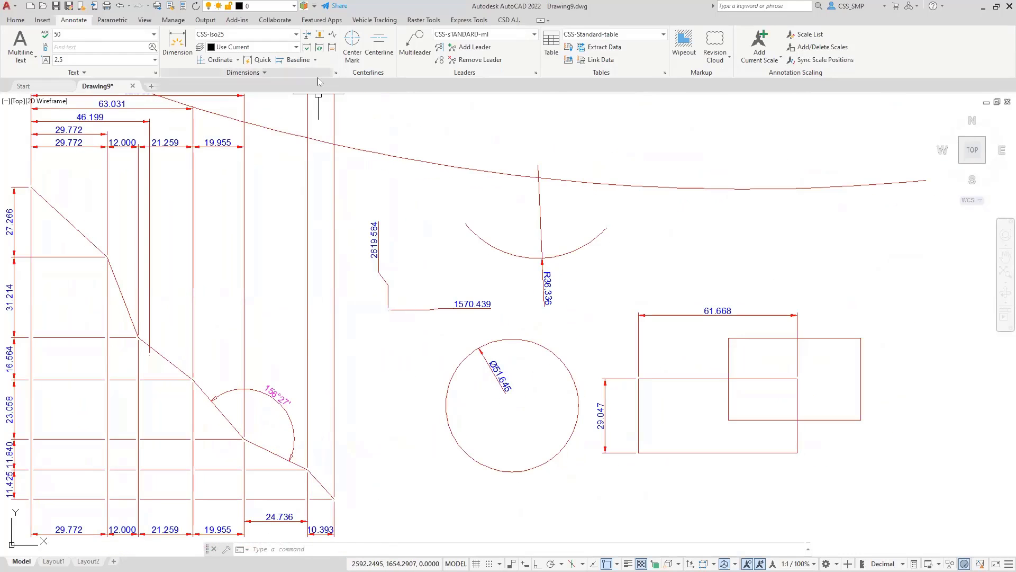
left_click(334, 74)
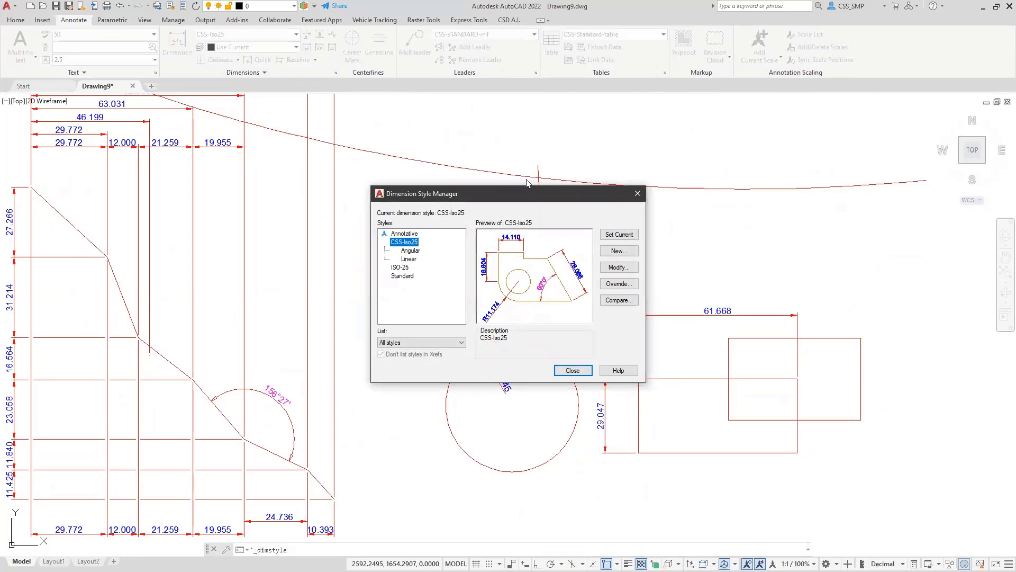
left_click_drag(544, 193, 845, 127)
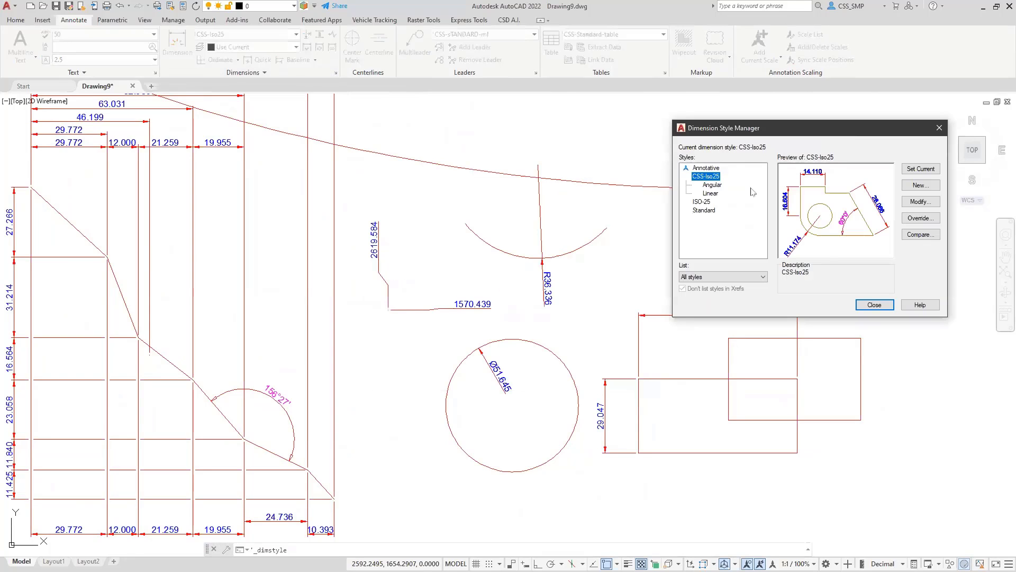
left_click(712, 185)
left_click(710, 194)
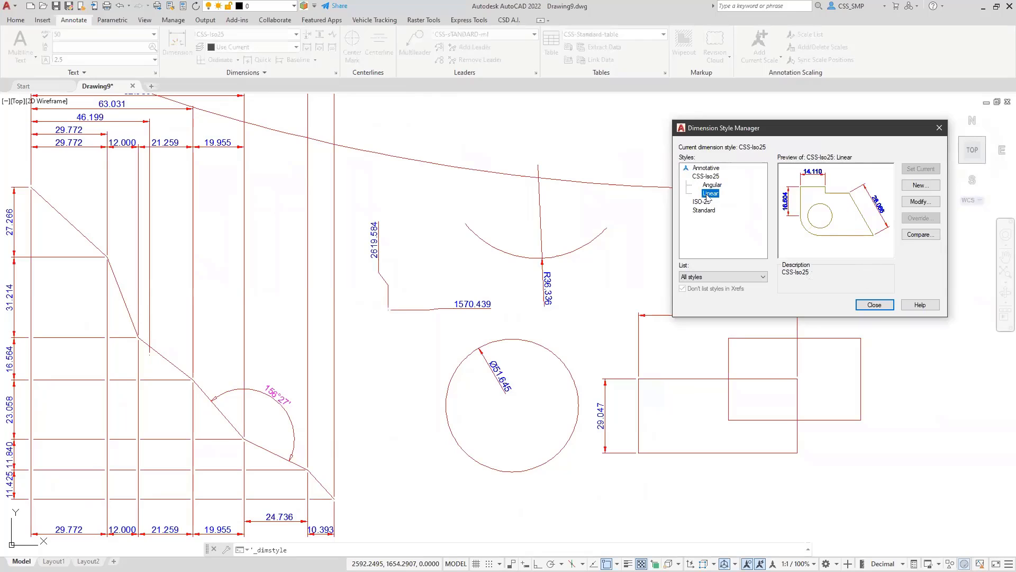
left_click(921, 185)
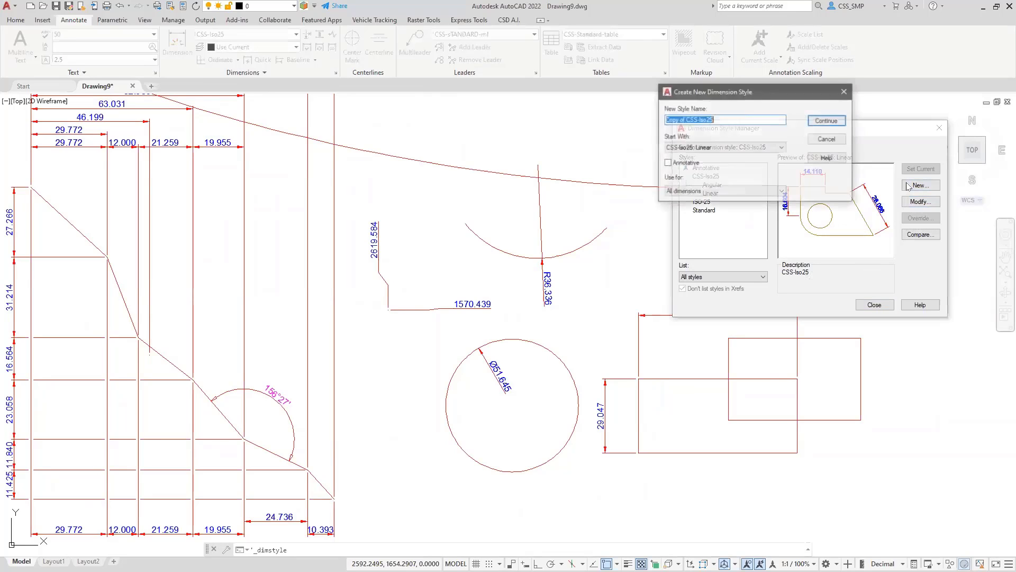
left_click(747, 191)
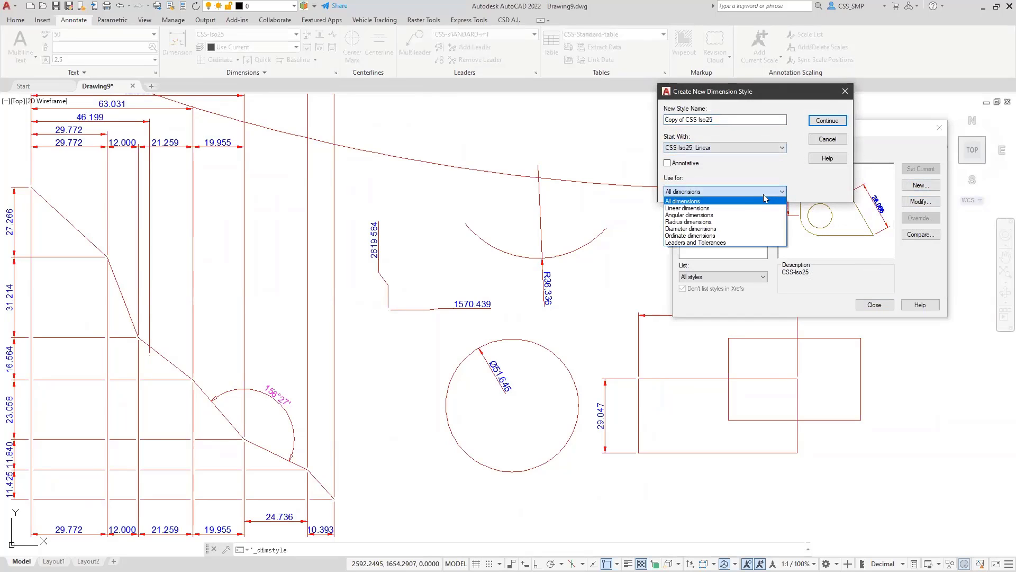
left_click(722, 223)
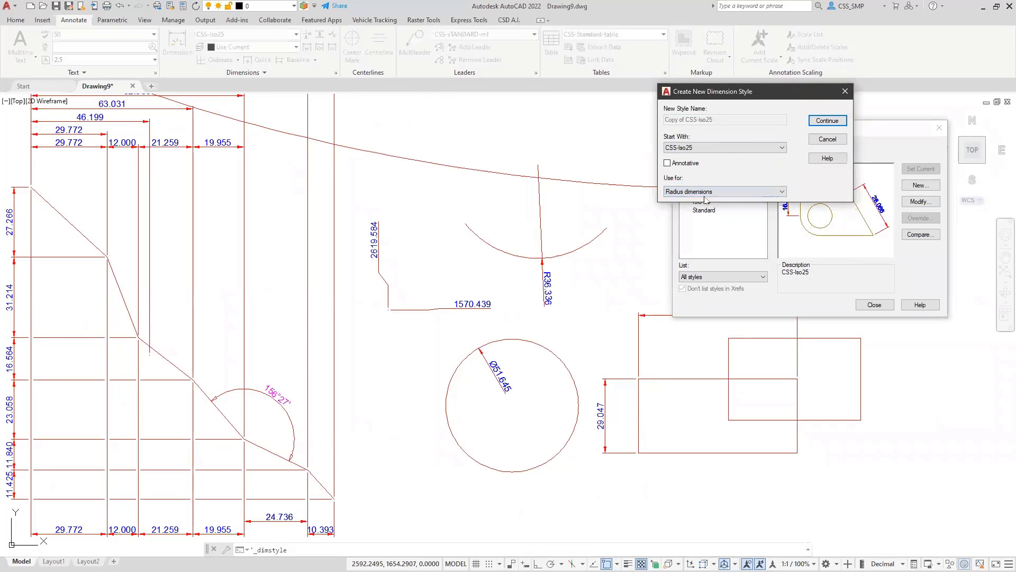
left_click(819, 122)
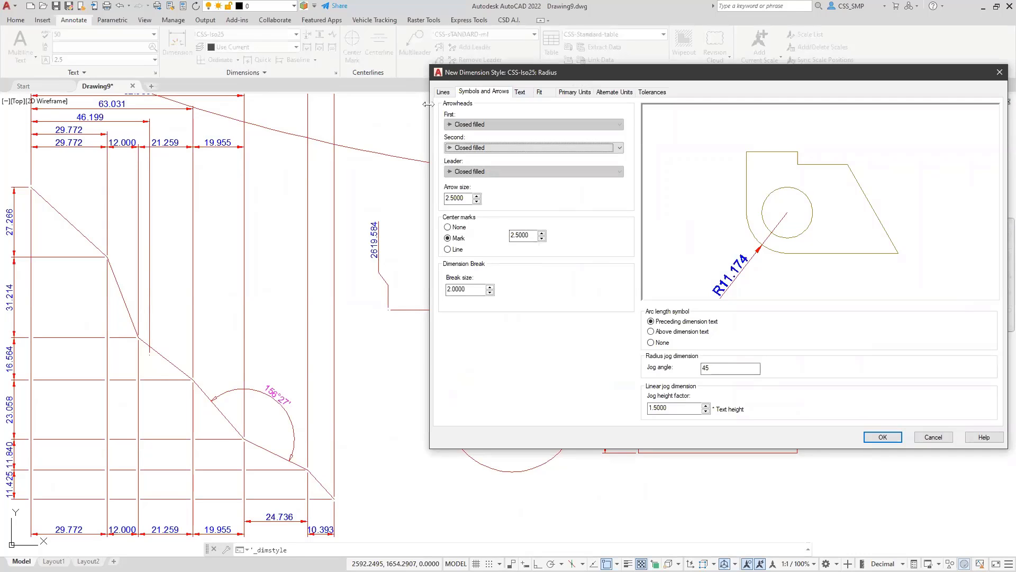
- Give the radius sub-style Magenta text with a Background fill and a frame around the text, and save it
mouse_move(428, 105)
left_mouse_down()
mouse_move(758, 93)
mouse_move(195, 75)
left_mouse_up()
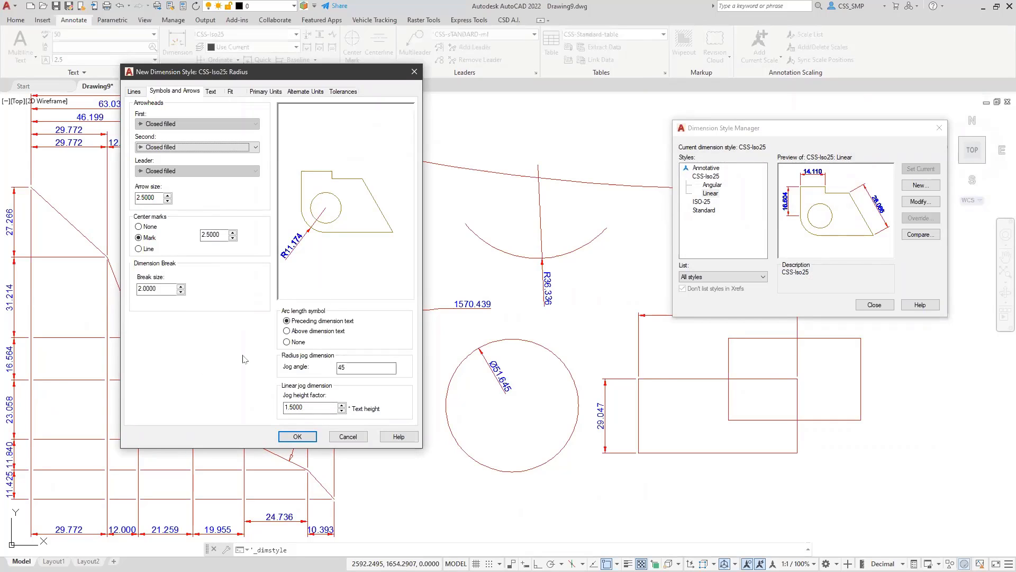
left_click(211, 92)
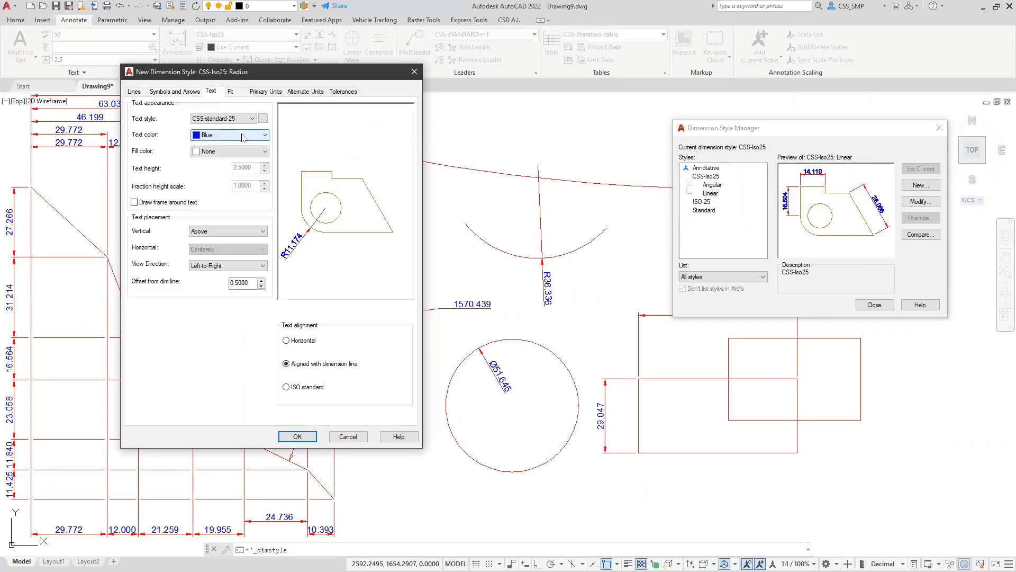
left_click(243, 137)
left_click(222, 211)
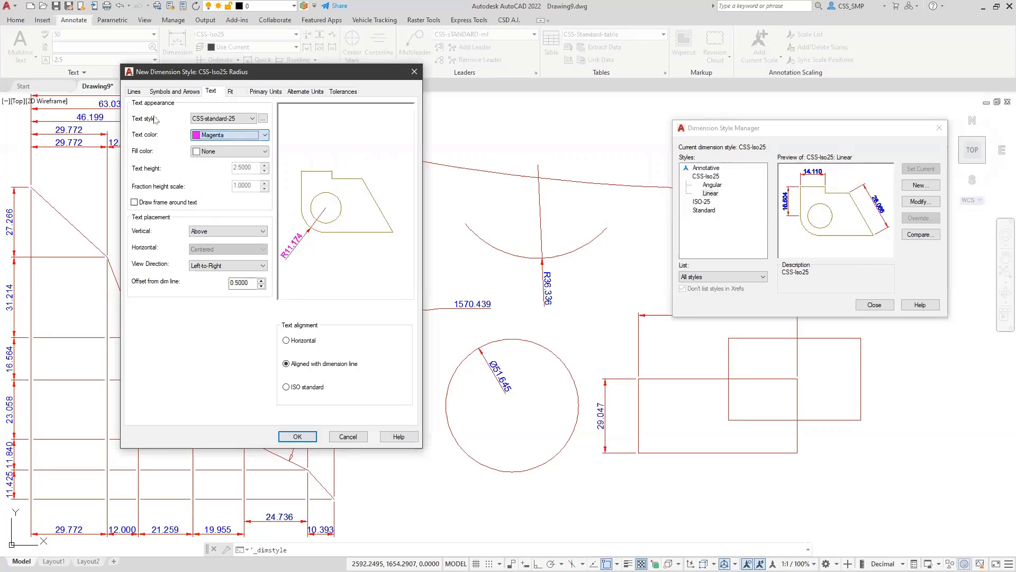
left_click(235, 153)
left_click(223, 174)
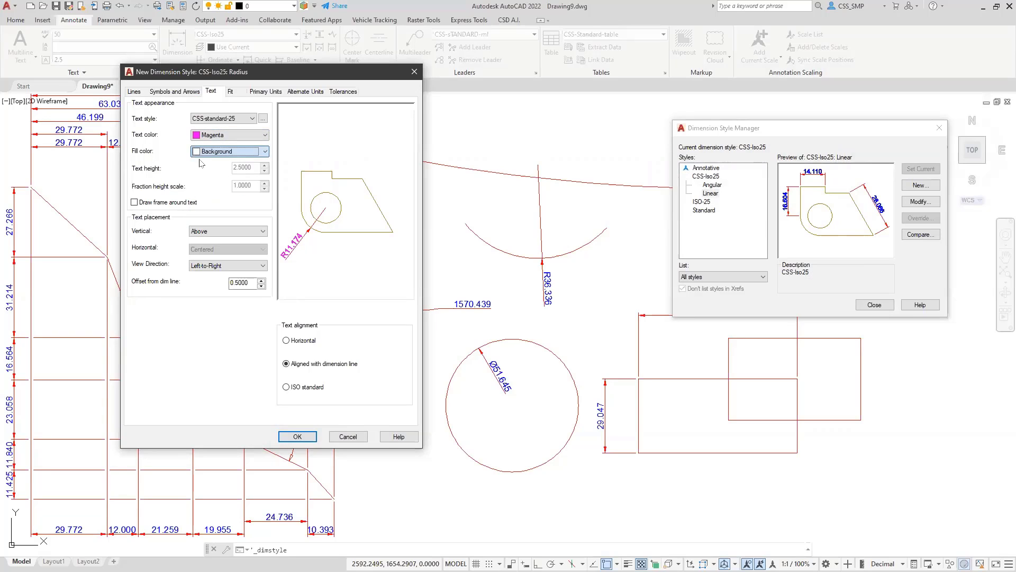
left_click(135, 203)
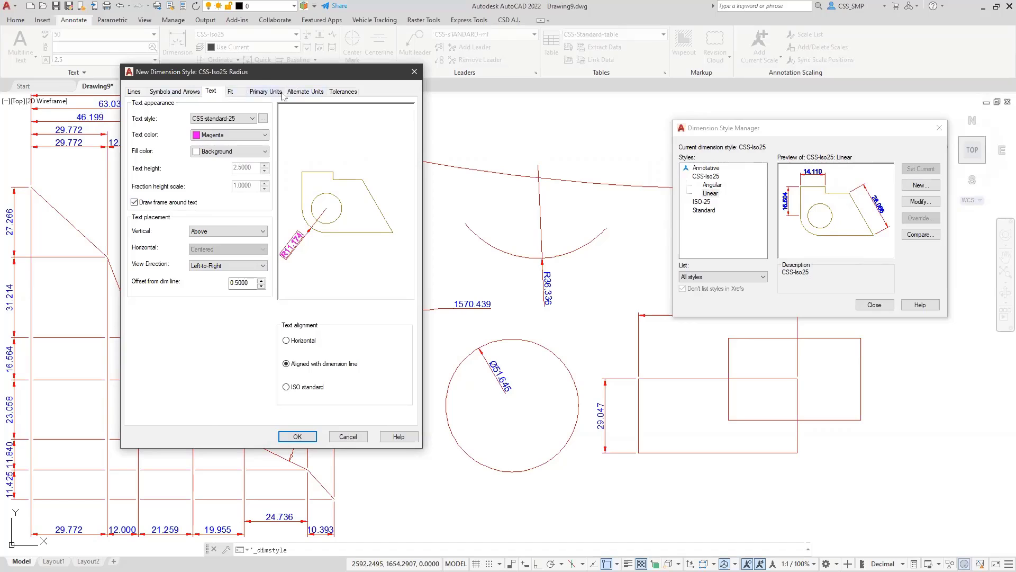
left_click(302, 438)
left_click(880, 308)
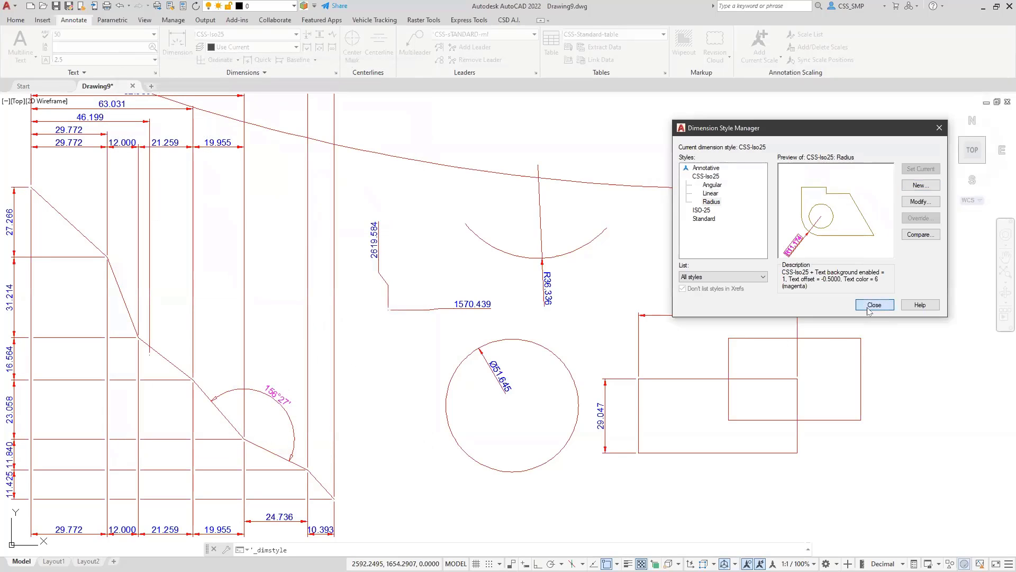
- Start a new sub-style based on CSS-Iso25 for ordinate dimensions and continue to its settings
scroll(493, 264, "down", 4)
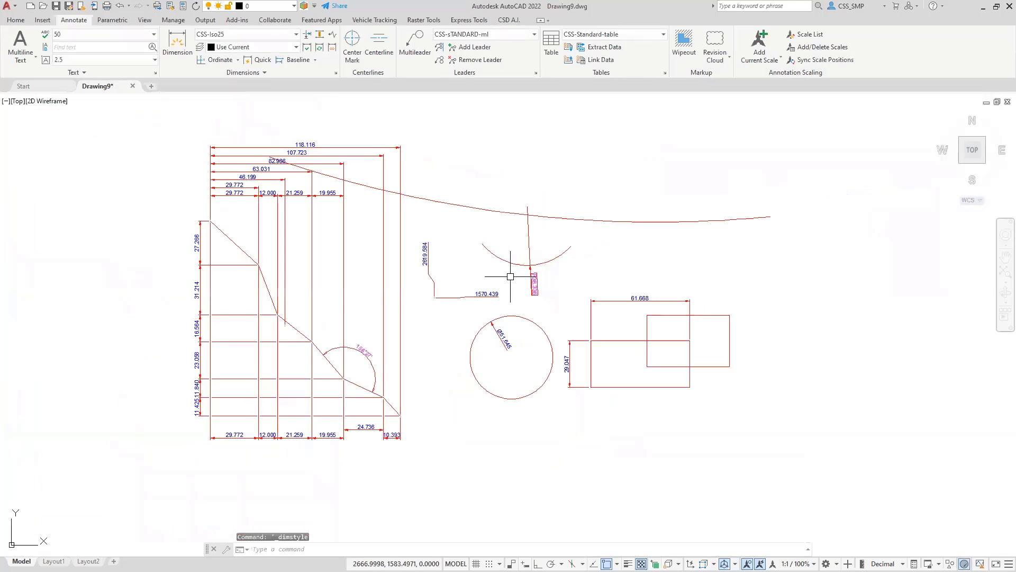
middle_click_drag(597, 189, 429, 281)
middle_click_drag(374, 265, 549, 231)
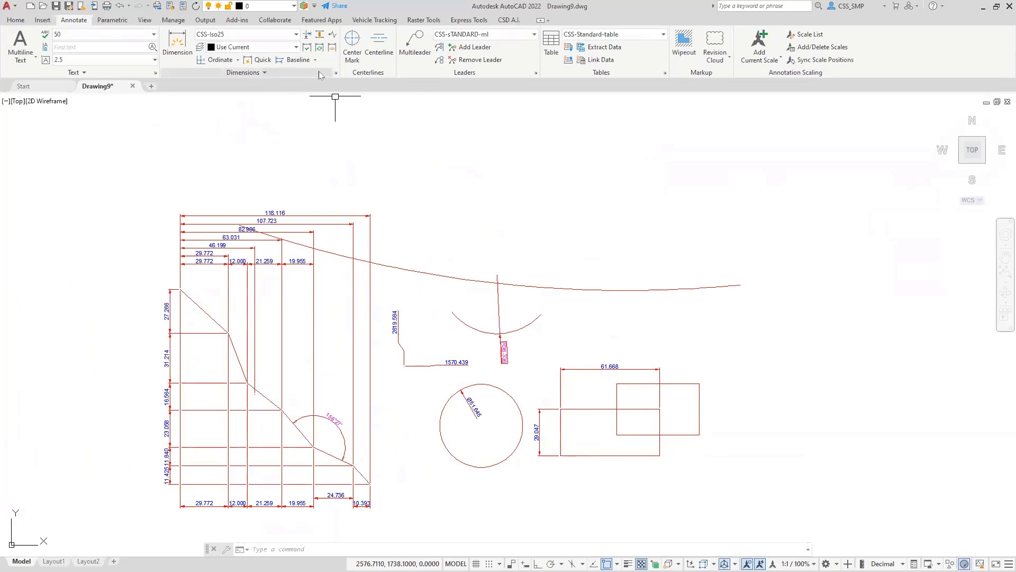
left_click(336, 73)
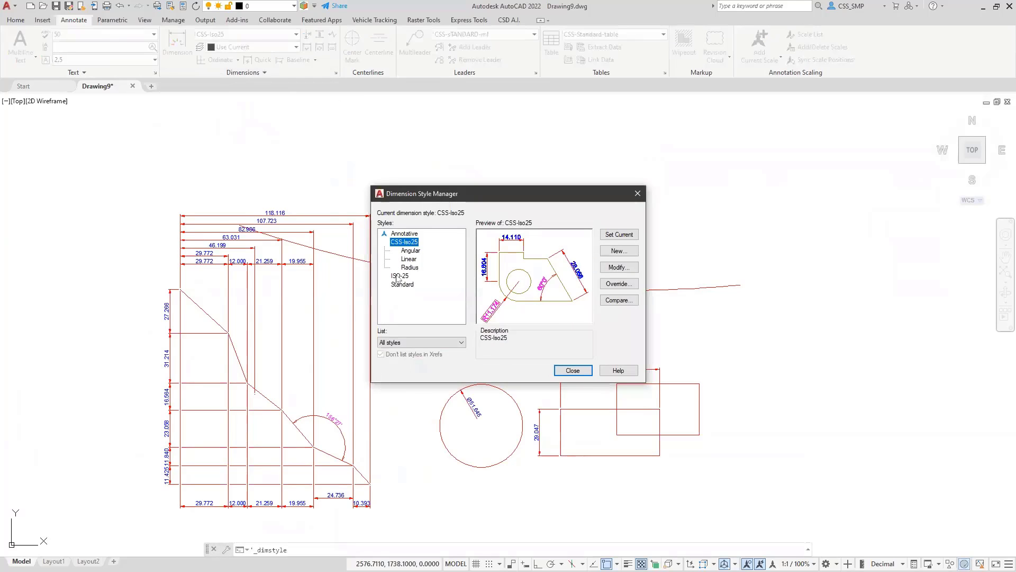
left_click(618, 250)
left_click(689, 148)
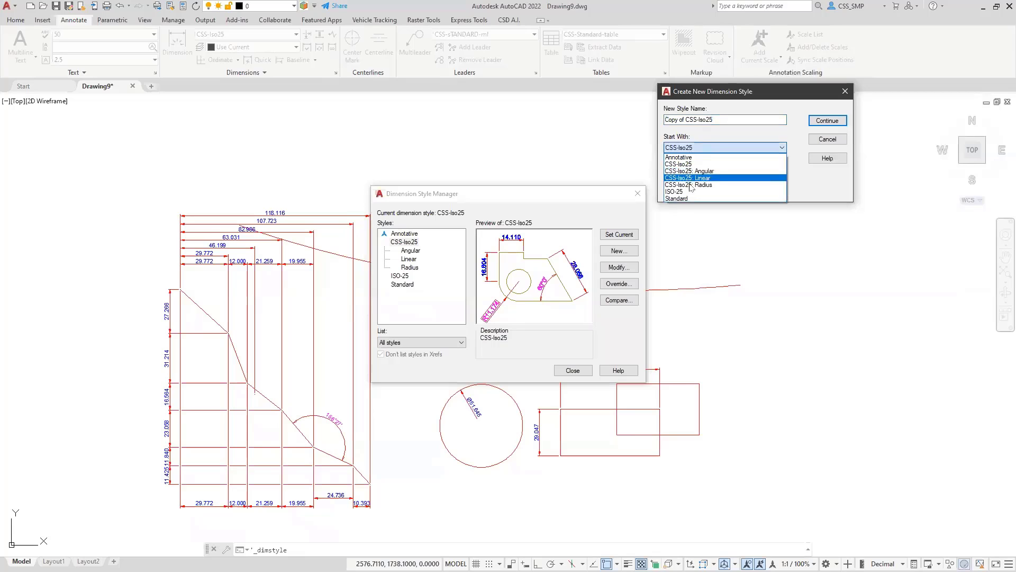
left_click(683, 156)
left_click(691, 193)
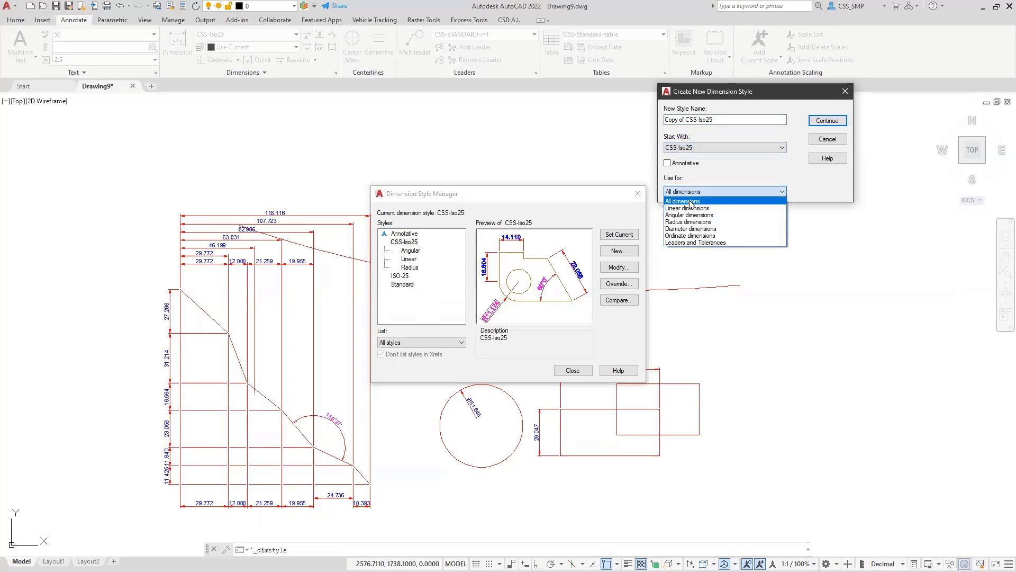
left_click(714, 236)
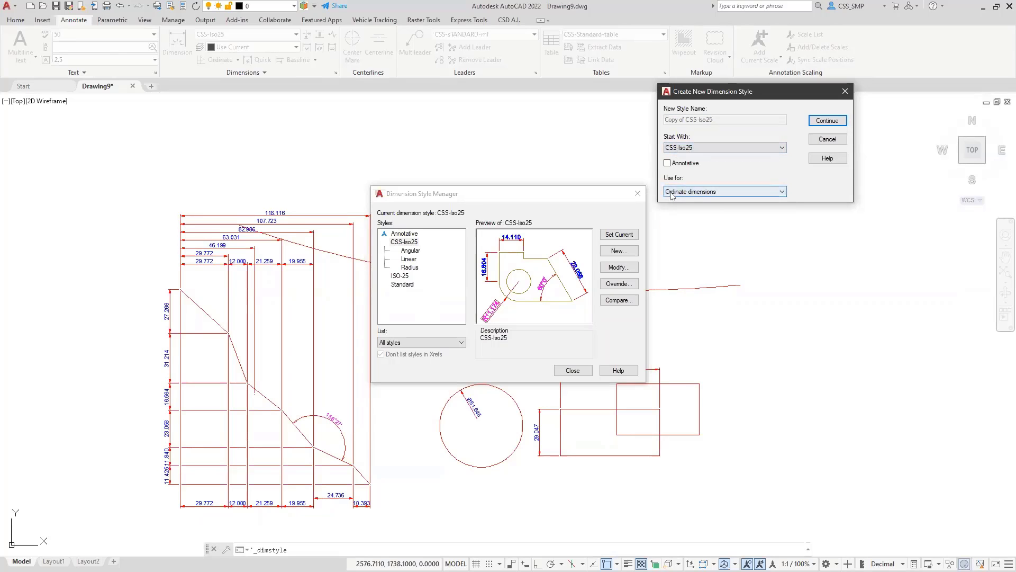
left_click(823, 122)
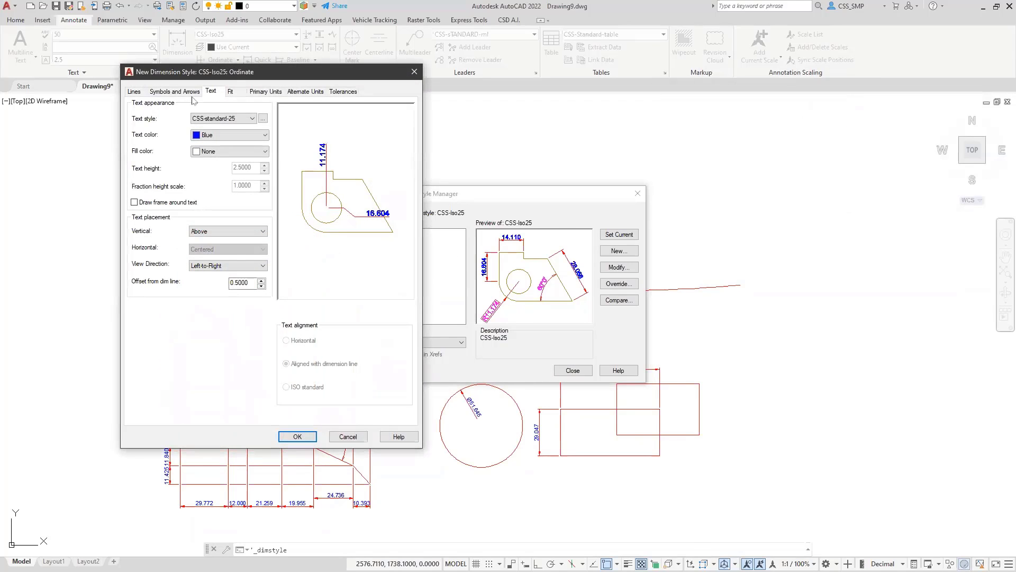
- Try the CSS-standard-35 and Standard text styles for the ordinate sub-style, and set its text style to 50
left_click_drag(180, 79, 656, 88)
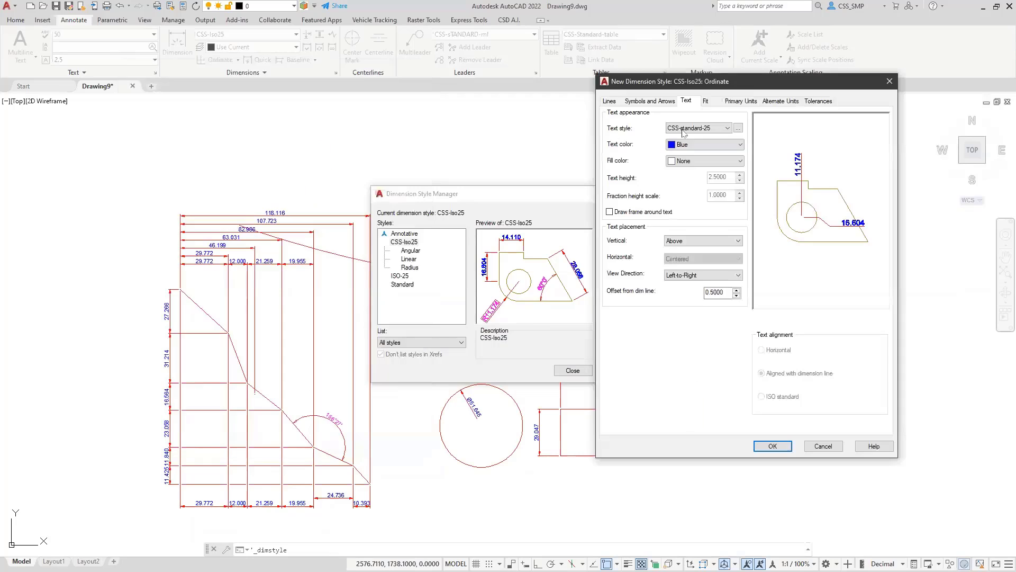
left_click(708, 129)
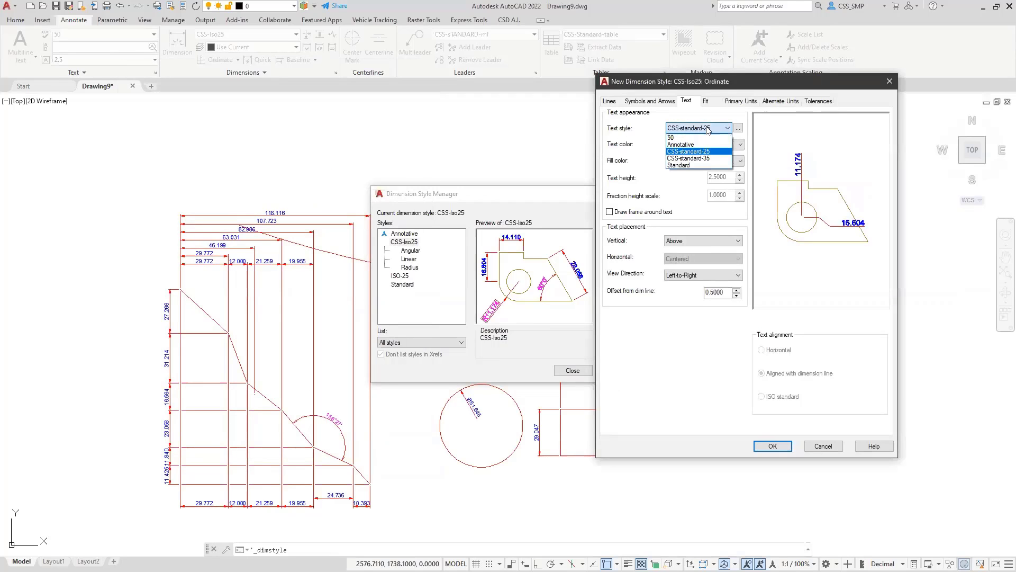
left_click(689, 159)
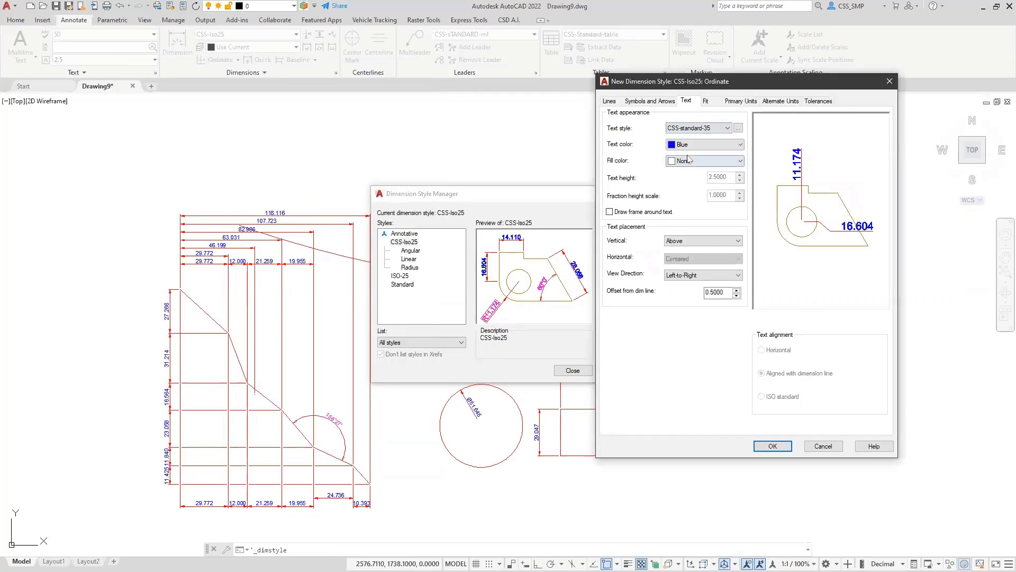
left_click(688, 127)
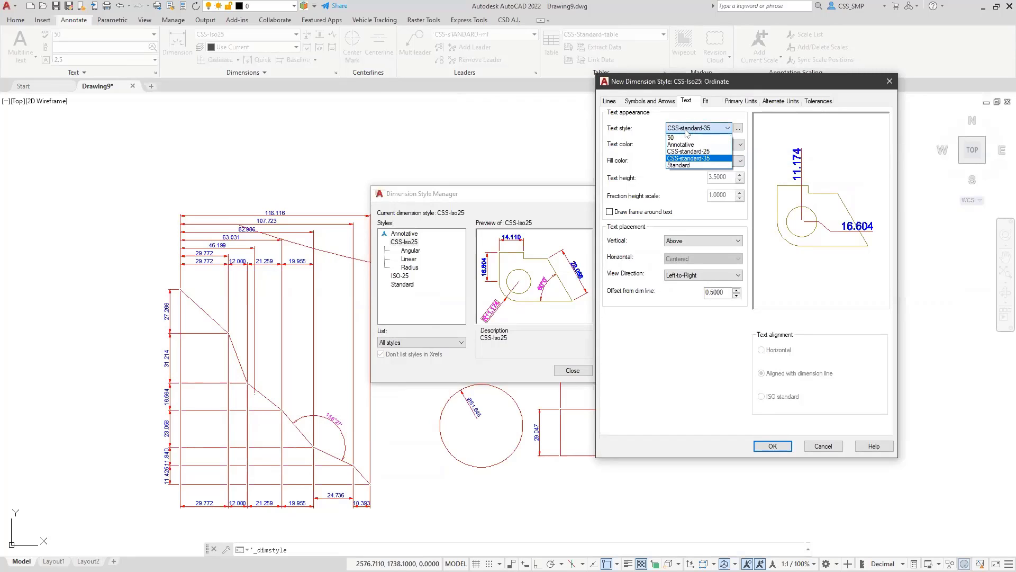
left_click(681, 165)
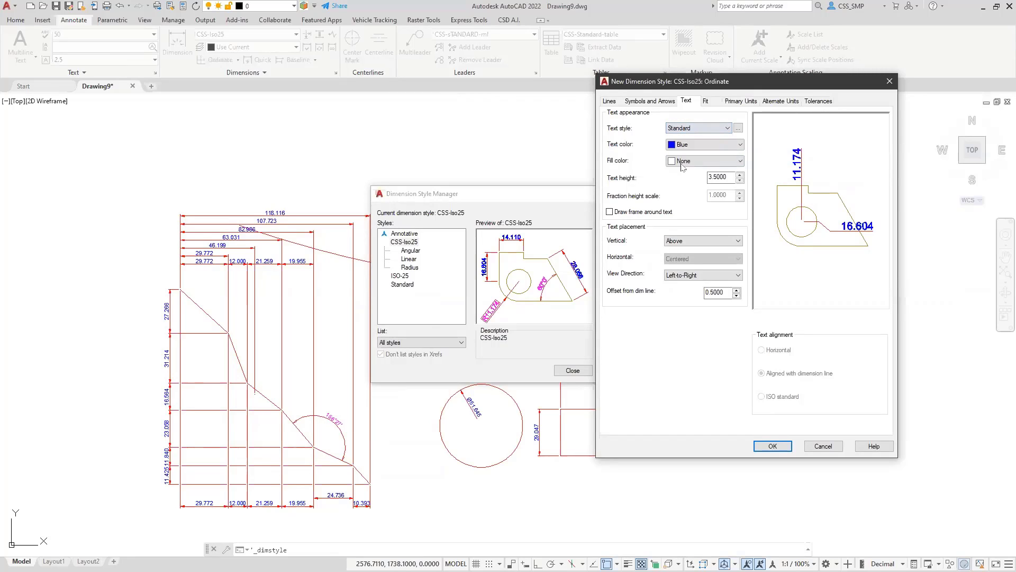
left_click(688, 127)
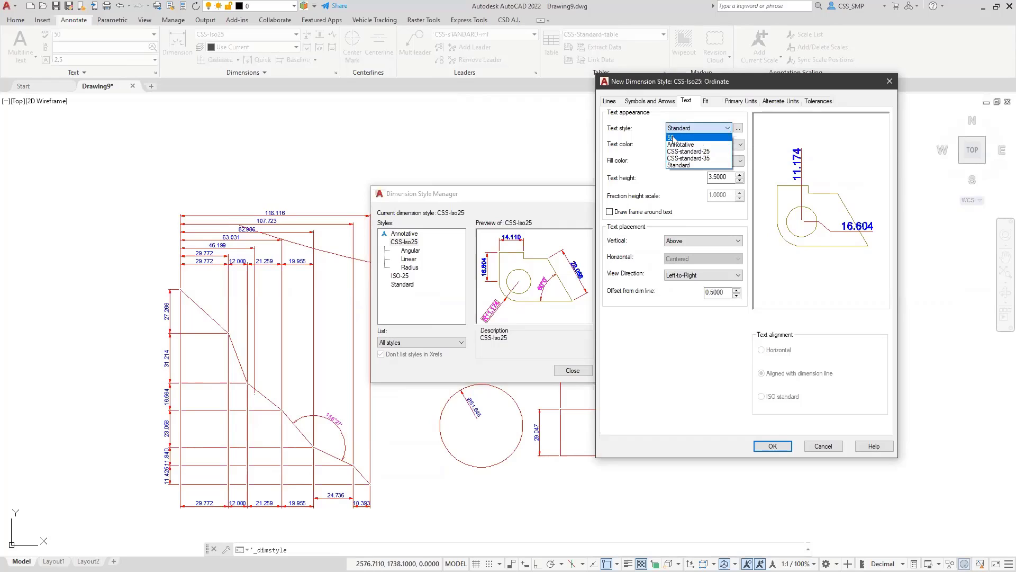
left_click(668, 141)
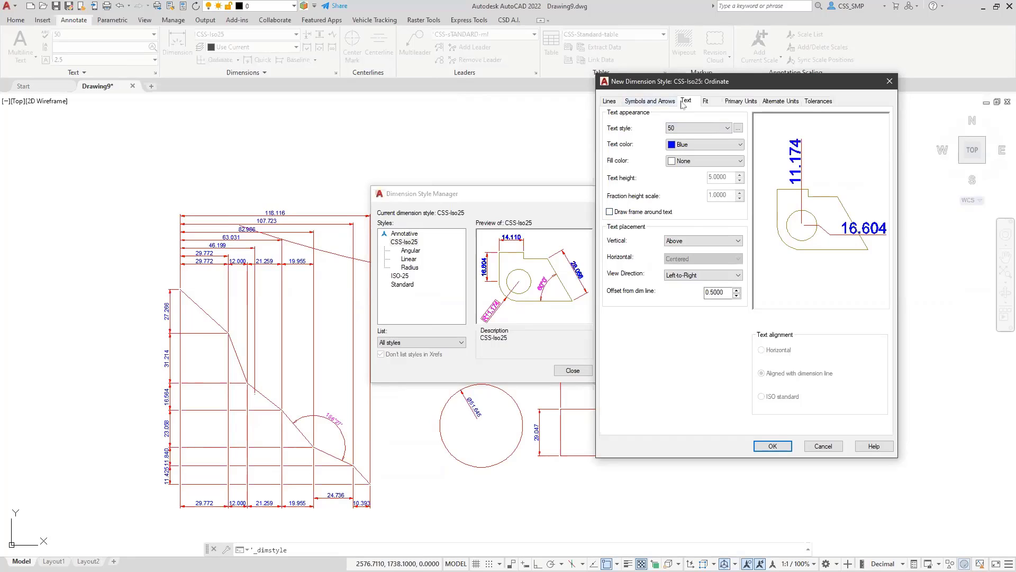
- Choose the Continuous dimension linetype and Green extension lines for the ordinate sub-style, save it, and close the style manager
left_click(610, 101)
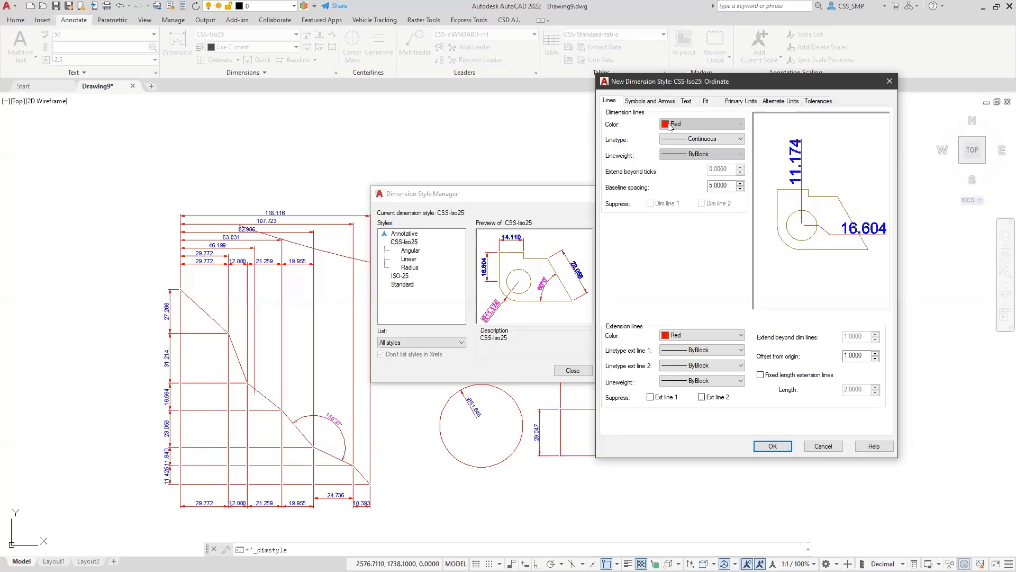
left_click(706, 140)
left_click(698, 163)
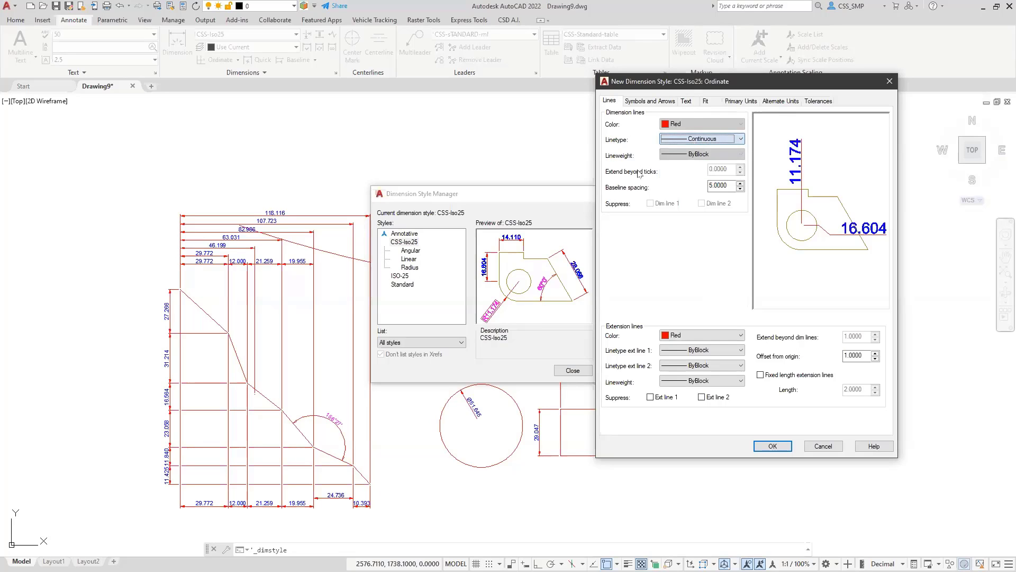
left_click(734, 335)
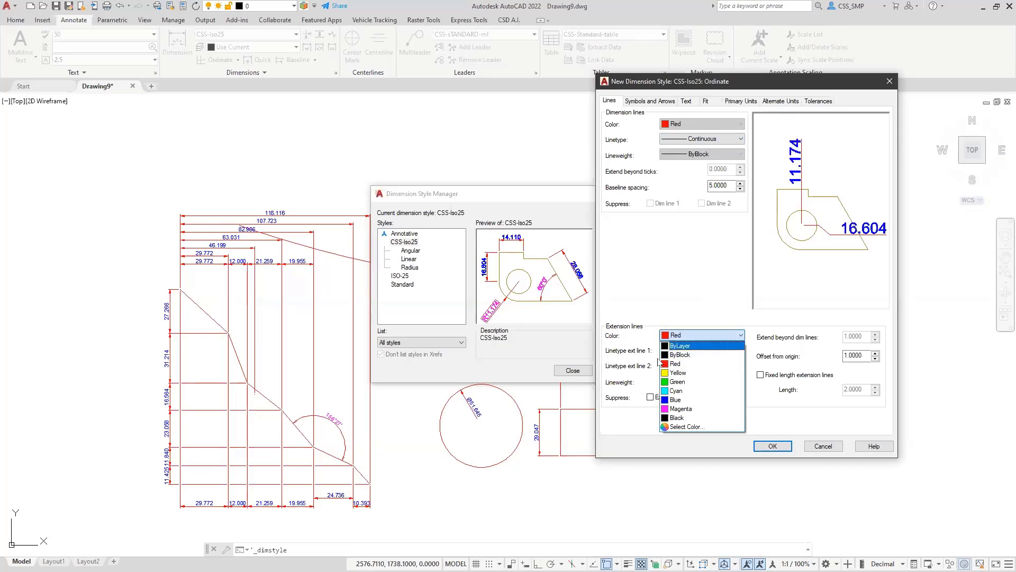
left_click(686, 384)
left_click(773, 446)
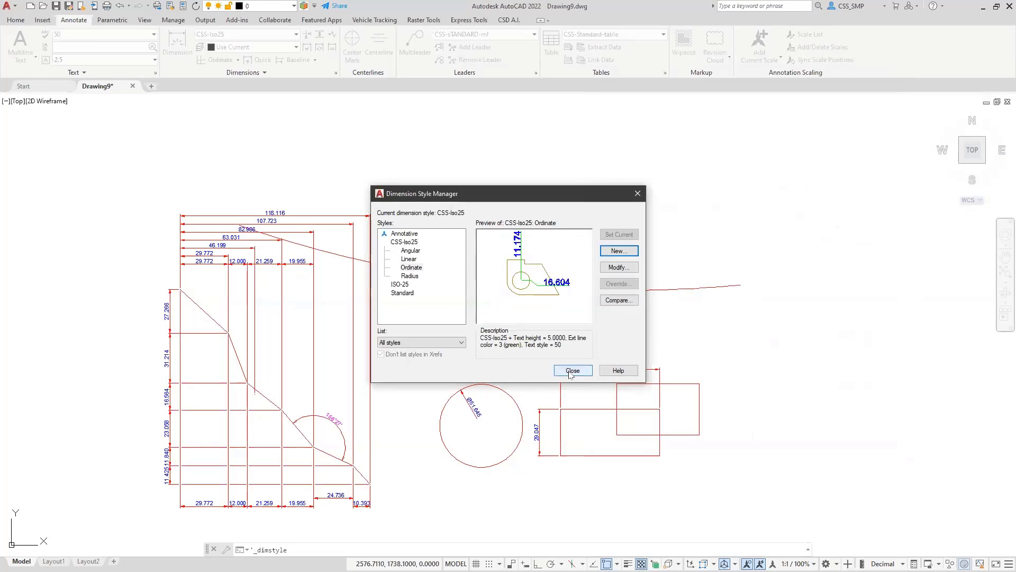
left_click(510, 367)
mouse_move(414, 324)
middle_mouse_down()
mouse_move(571, 289)
mouse_move(439, 333)
middle_mouse_up()
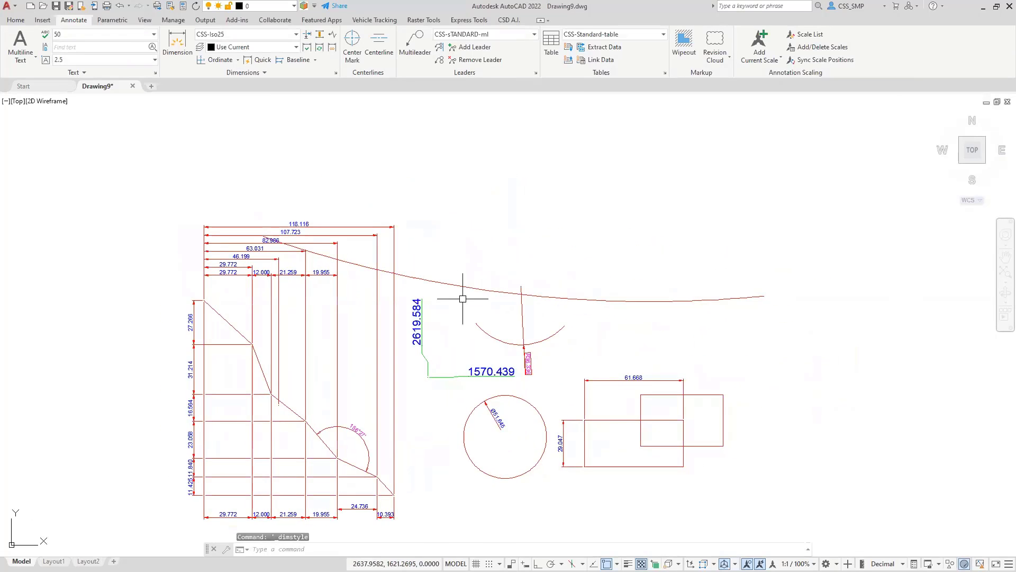
scroll(511, 241, "down", 2)
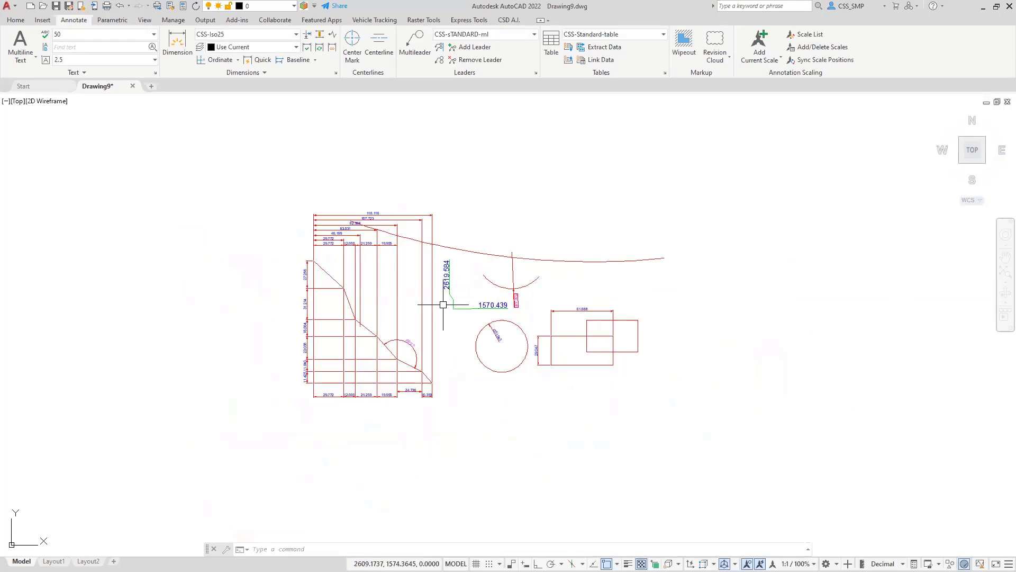
- In the empty area beside the drawing, draw a three-point arc of about 111 radius and a circle of about 35 radius above its end
mouse_move(868, 240)
middle_mouse_down()
mouse_move(552, 273)
mouse_move(300, 275)
middle_mouse_up()
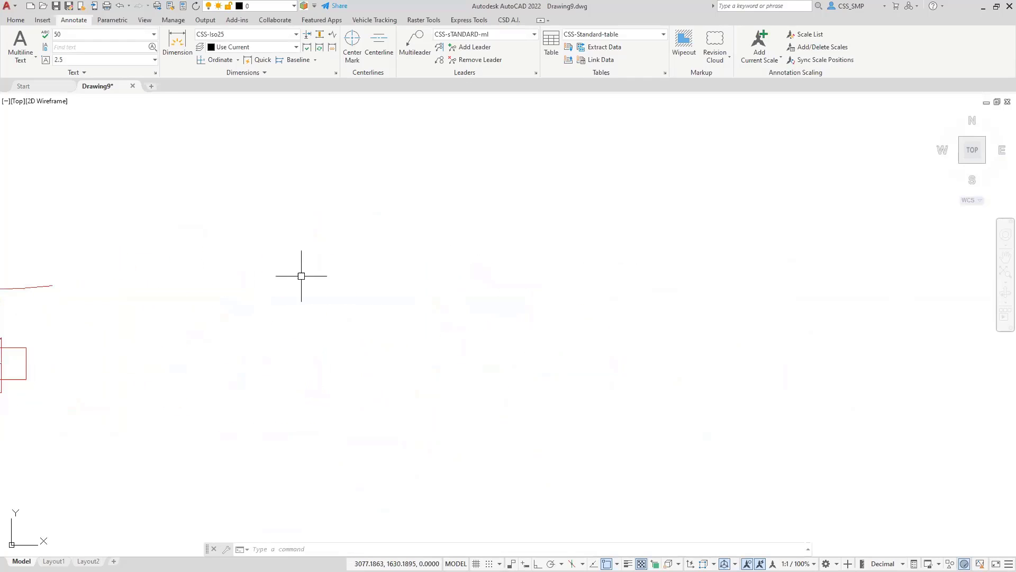
type("arc")
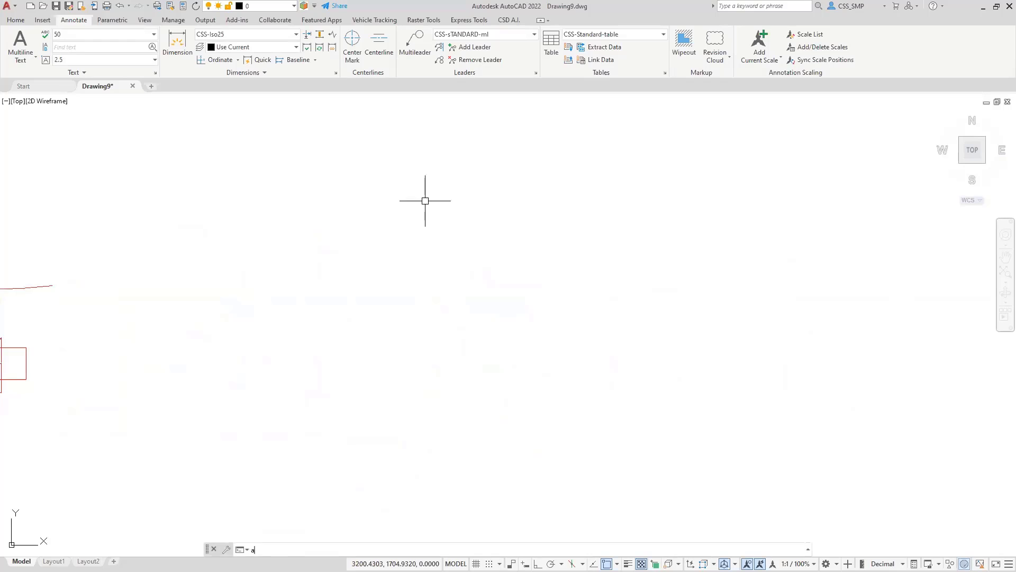
key("Return")
left_click(462, 200)
left_click(506, 237)
left_click(598, 244)
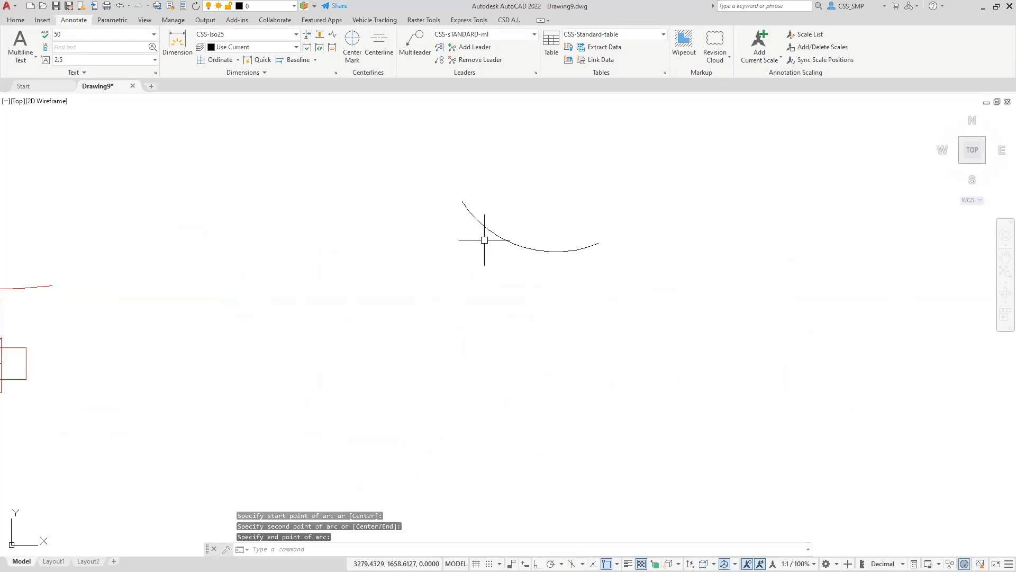
type("c")
key("Return")
left_click(607, 178)
left_click(642, 187)
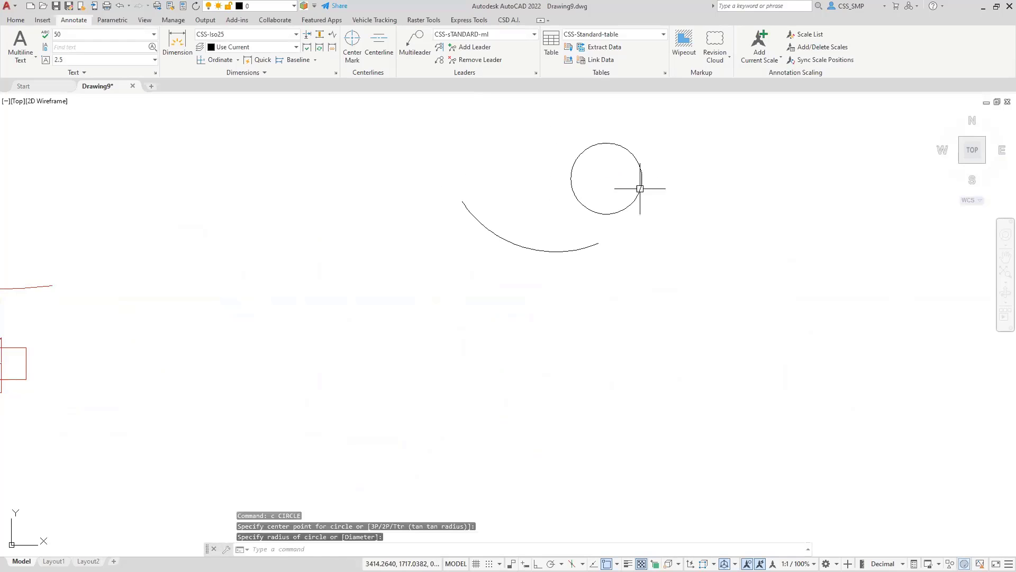
- Draw an open zigzag polyline of six segments beside the arc, with the first two about 80 and 51 long
type("pl")
key("Return")
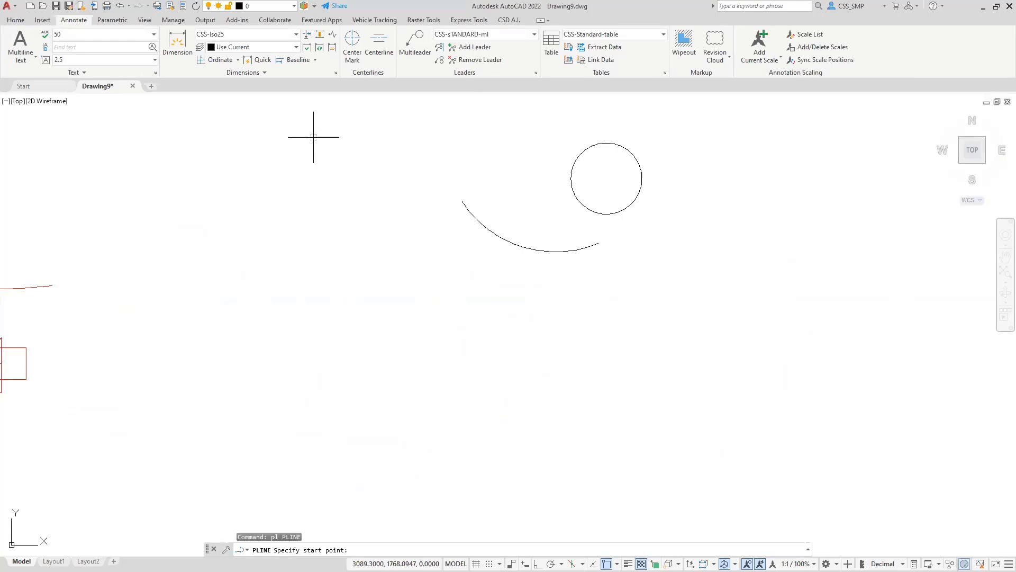
left_click(318, 142)
left_click(358, 211)
left_click(332, 256)
left_click(433, 301)
left_click(432, 388)
left_click(537, 412)
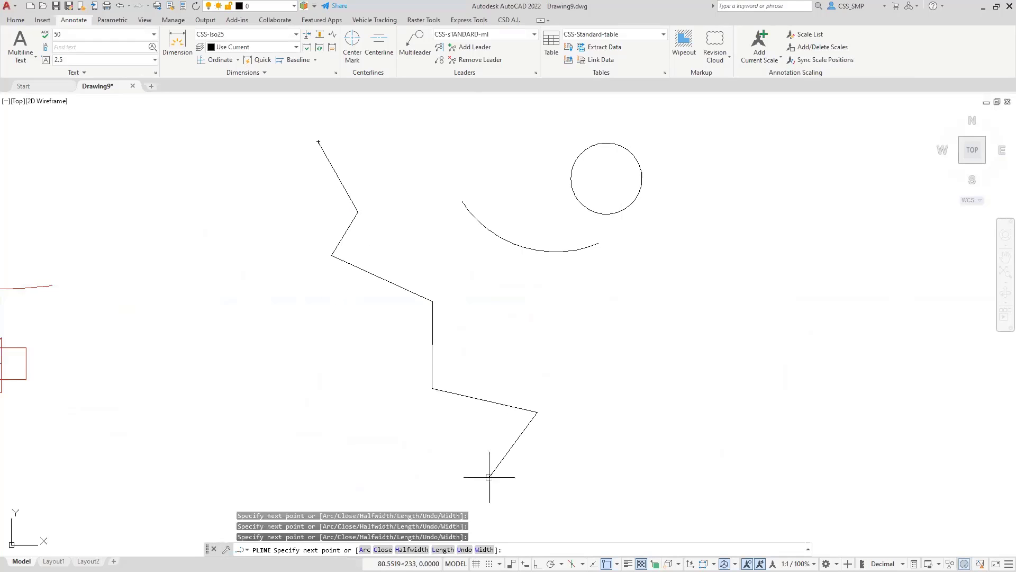
left_click(490, 478)
key("Return")
- Add aligned dimensions to the first two segments of the zigzag polyline, placed on opposite sides
left_click(177, 48)
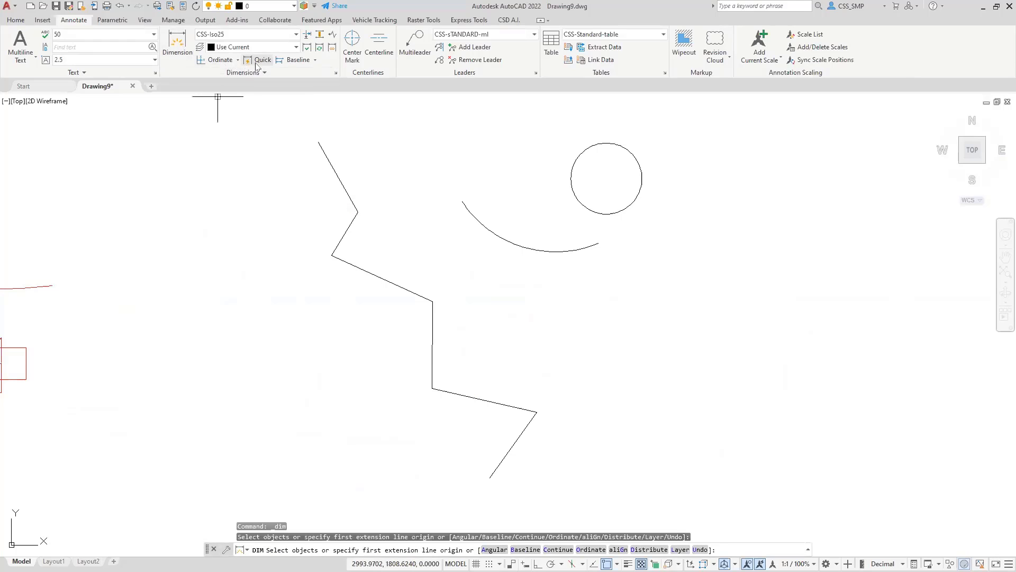
left_click(332, 171)
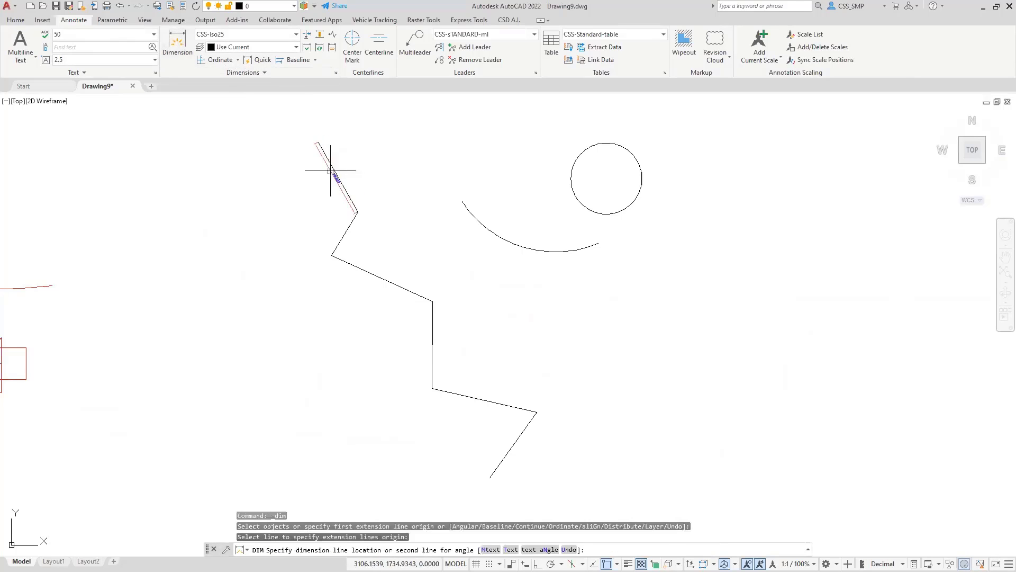
left_click(295, 163)
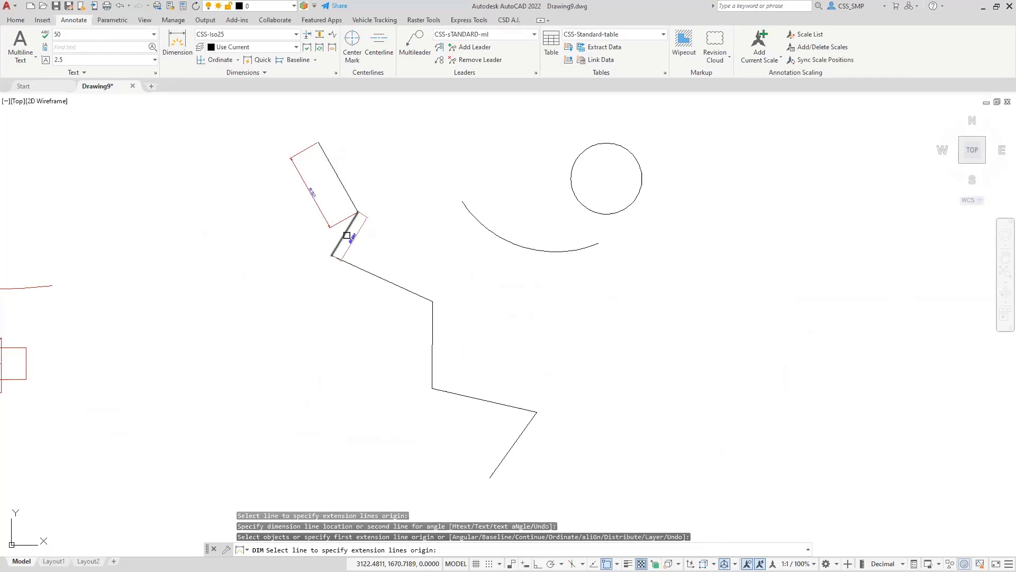
left_click(347, 232)
left_click(380, 235)
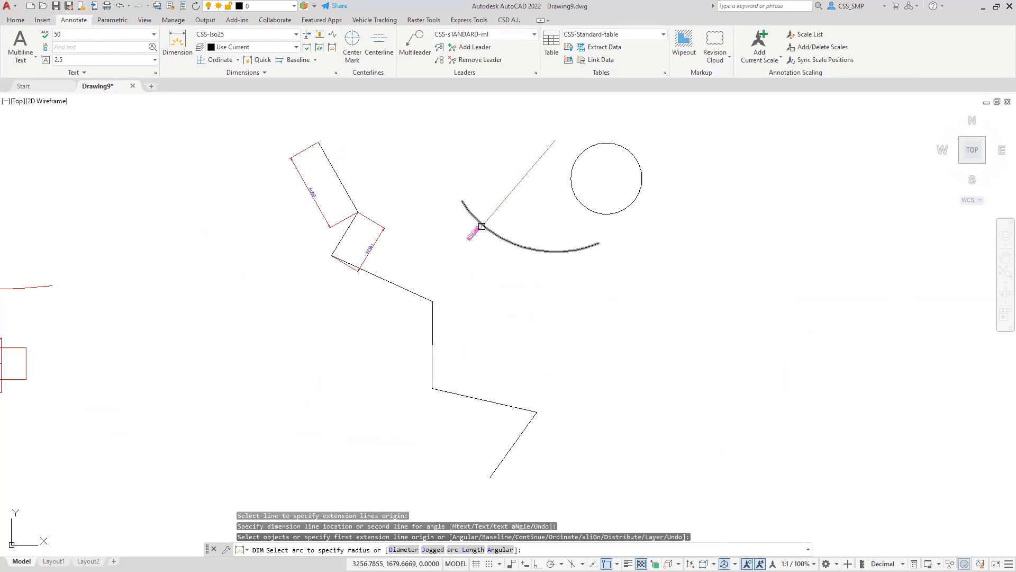
- Add radius dimensions to the new arc and circle, with their text outside the curves
left_click(473, 227)
left_click(428, 239)
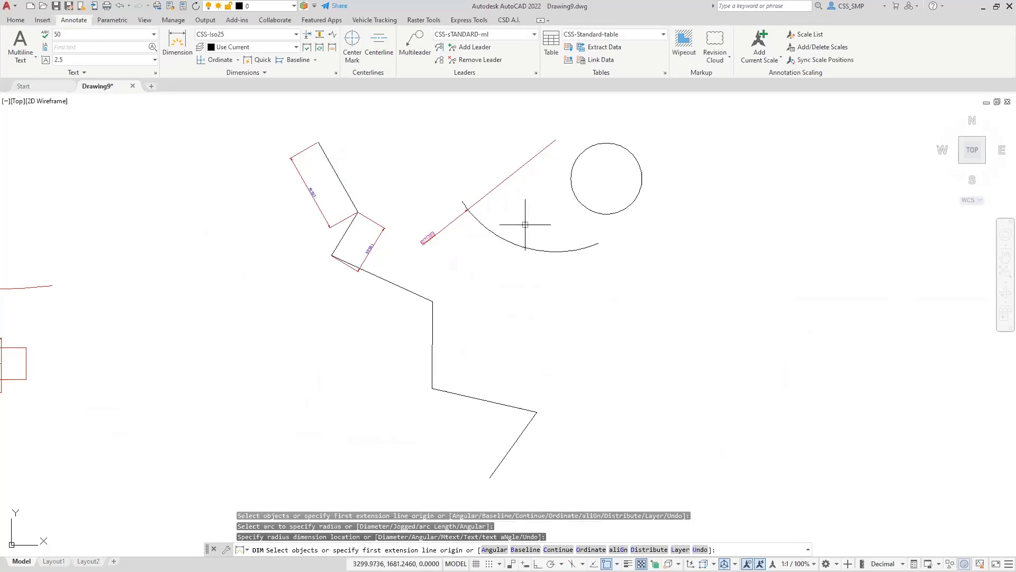
left_click(581, 204)
left_click(552, 180)
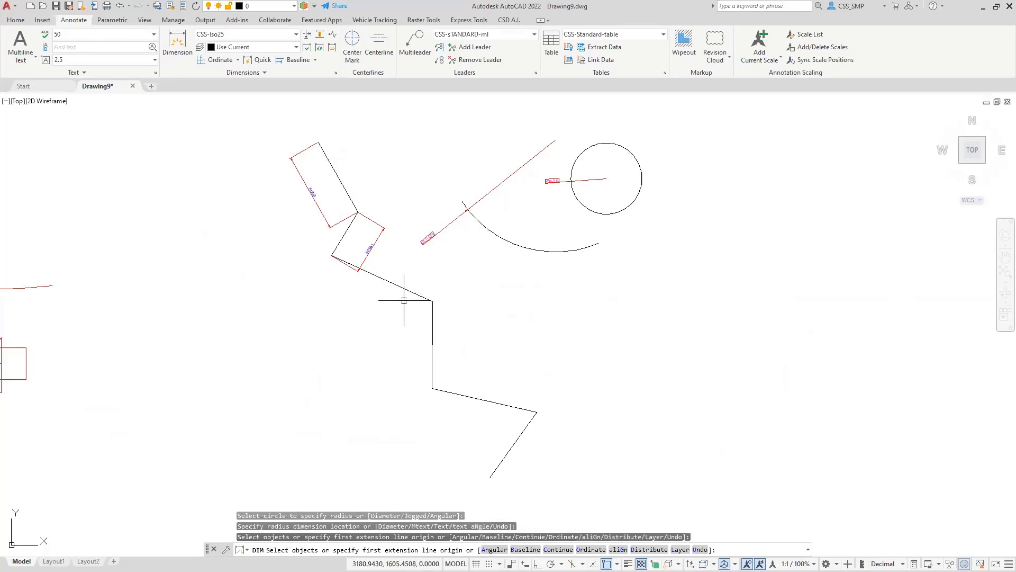
- Add an angular dimension between the polyline's third and fourth segments
type("A")
key("Return")
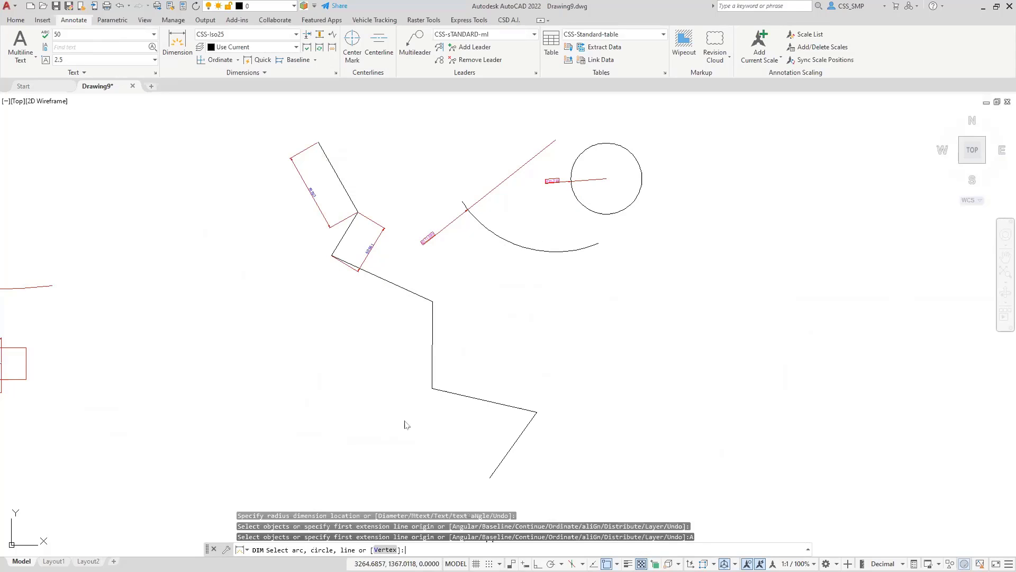
left_click(402, 288)
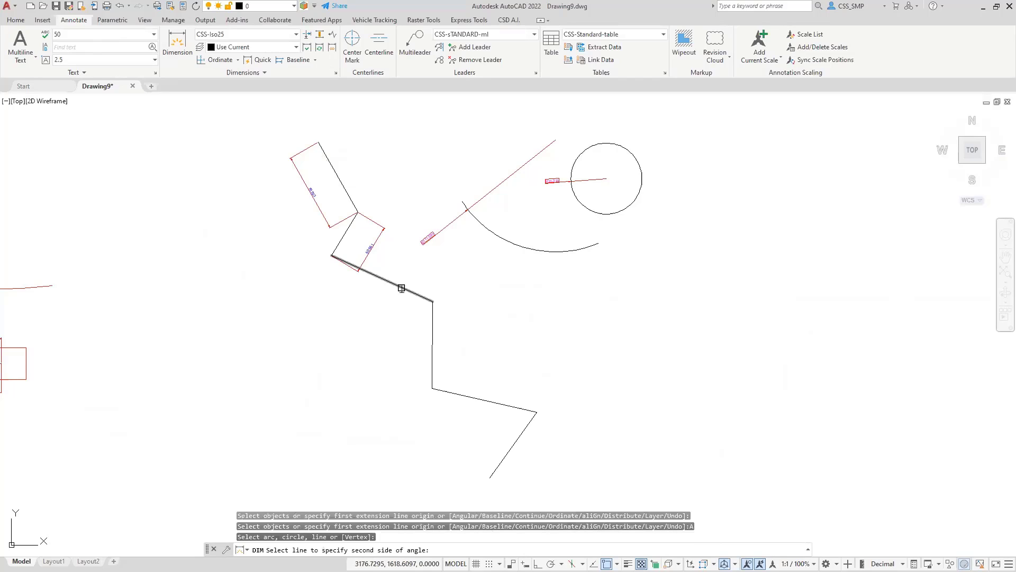
left_click(430, 335)
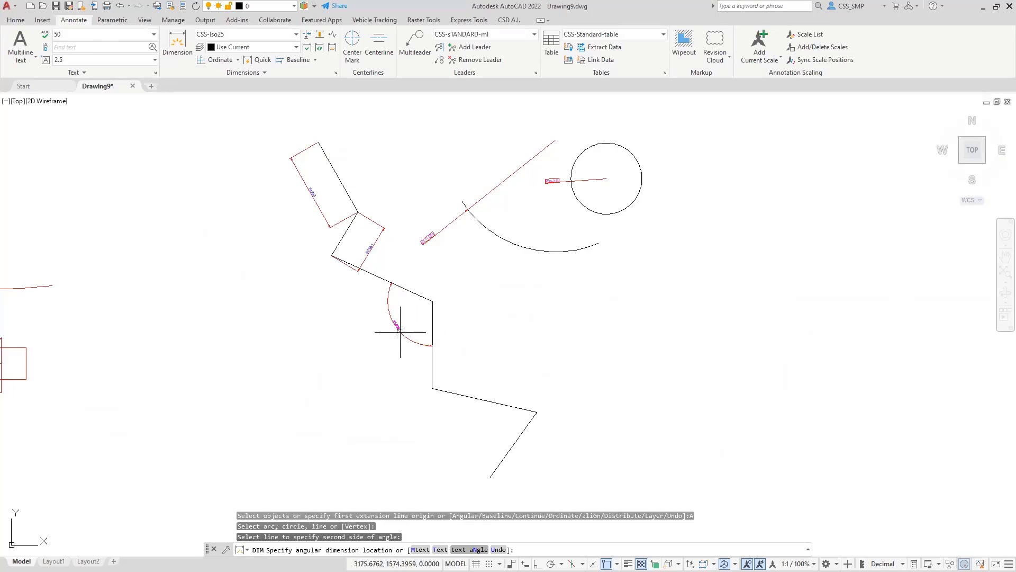
left_click(379, 319)
scroll(380, 320, "up", 5)
scroll(390, 323, "down", 4)
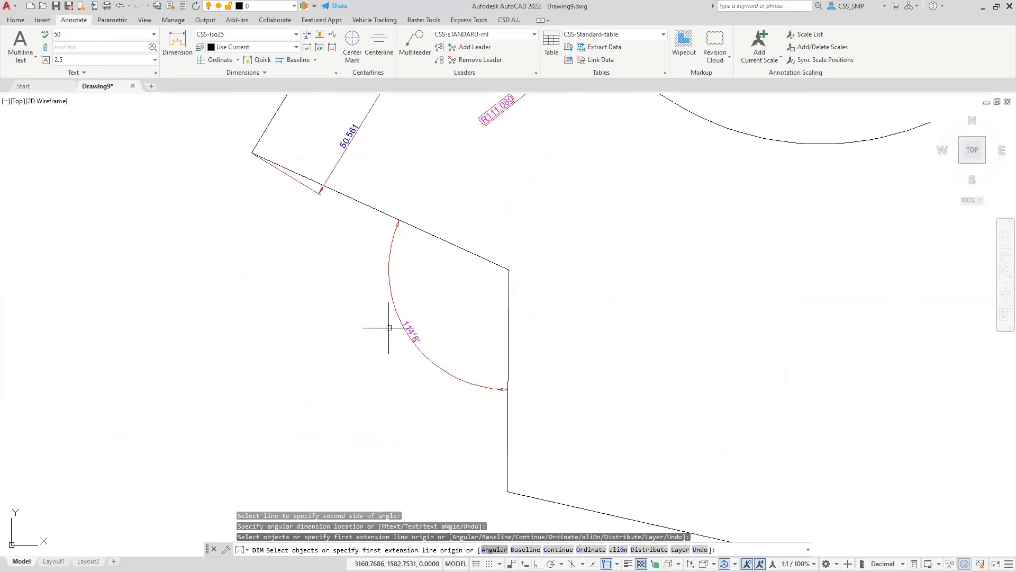
mouse_move(238, 364)
middle_mouse_down()
mouse_move(295, 386)
mouse_move(426, 306)
middle_mouse_up()
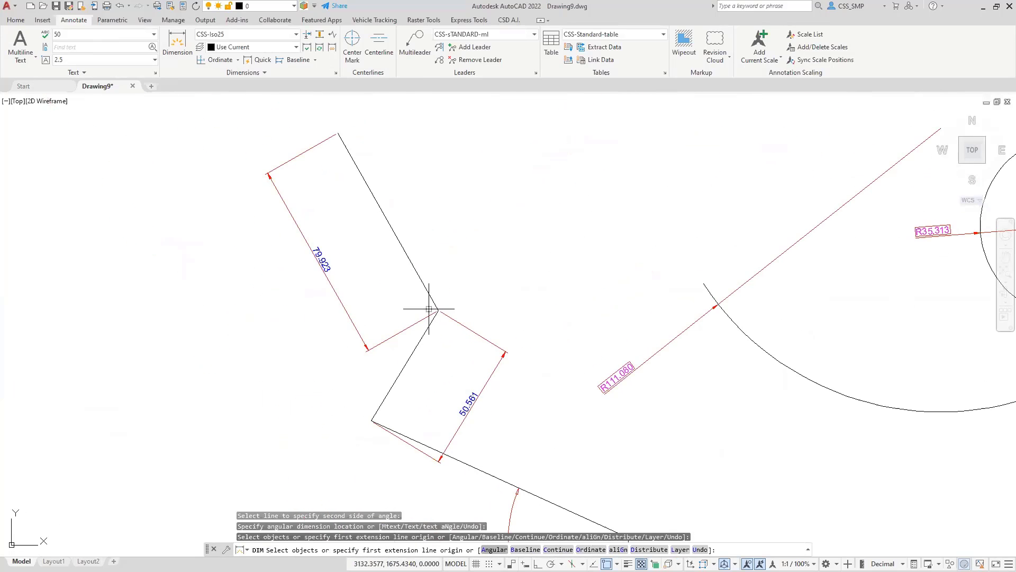
- Open the dimension style manager and preview the Angular and Ordinate sub-styles of CSS-Iso25
left_click(335, 74)
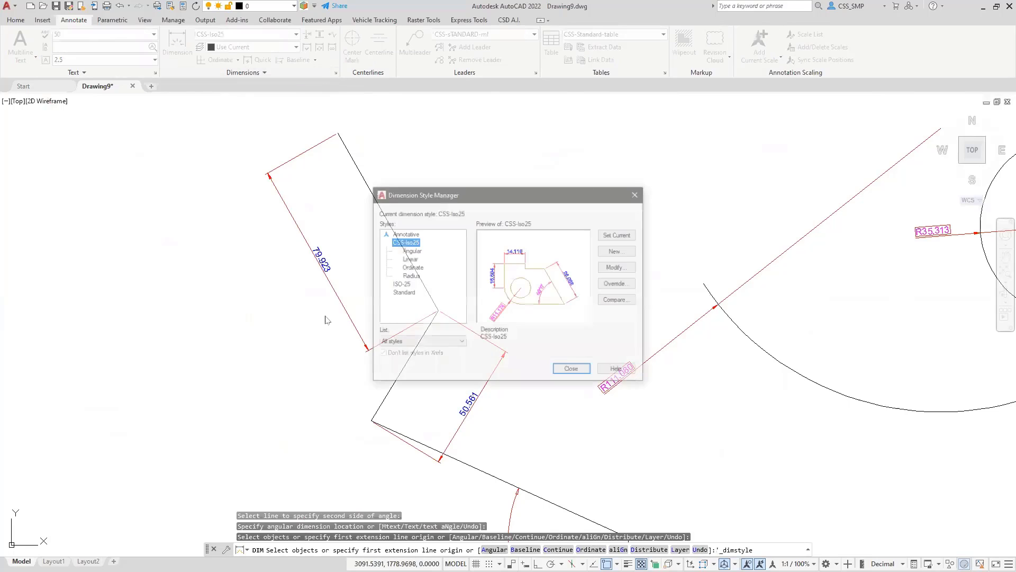
left_click(407, 251)
left_click(409, 268)
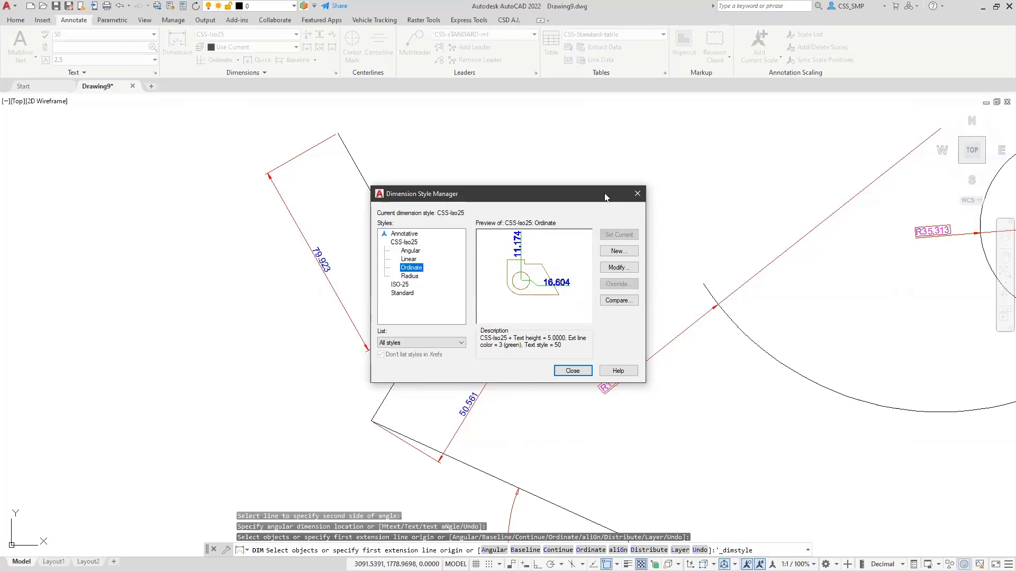
left_click_drag(605, 197, 577, 171)
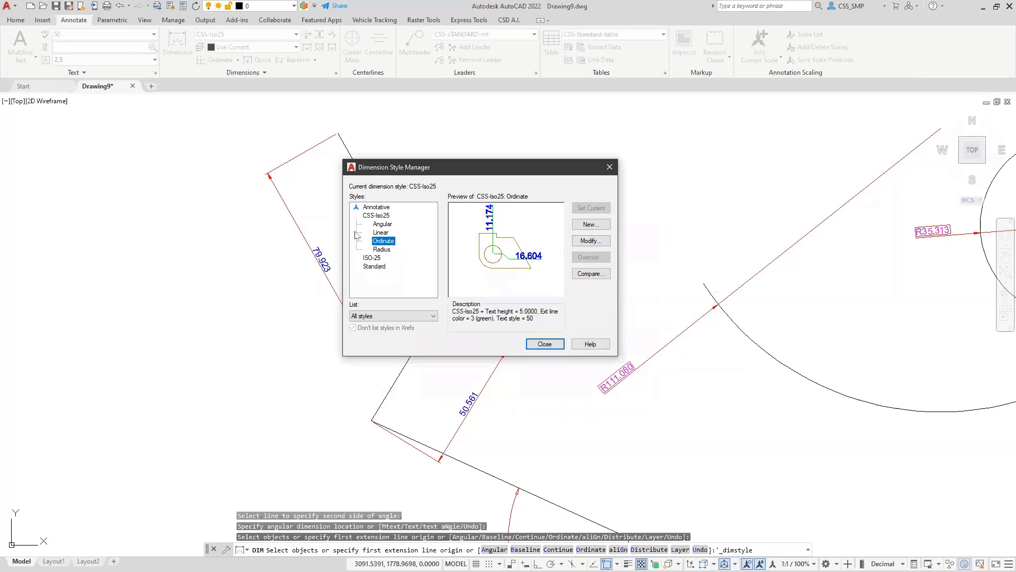
- Create an override of the CSS-Iso25 dimension style with its text style set to 50, and close the style manager
left_click(383, 215)
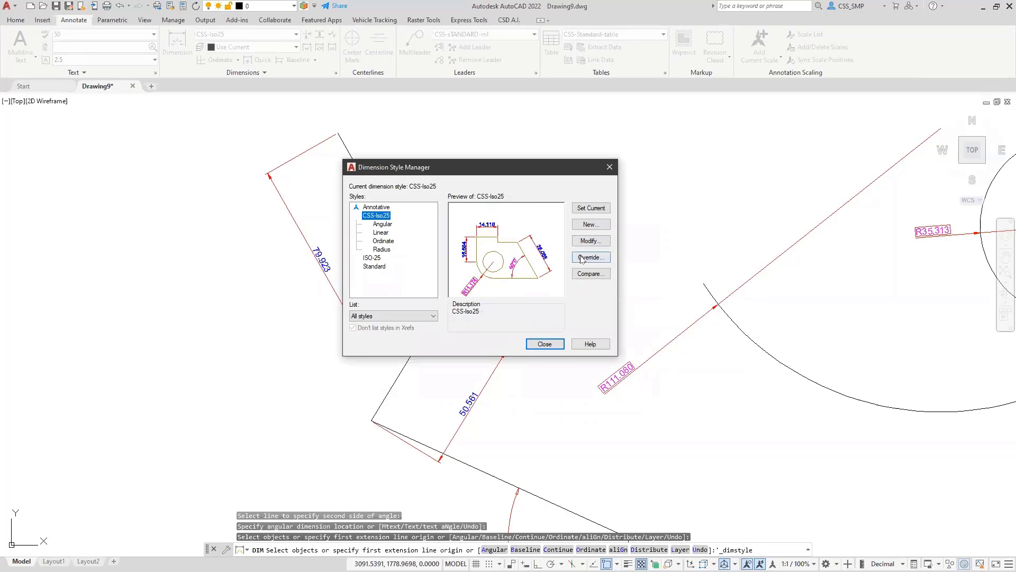
left_click(589, 257)
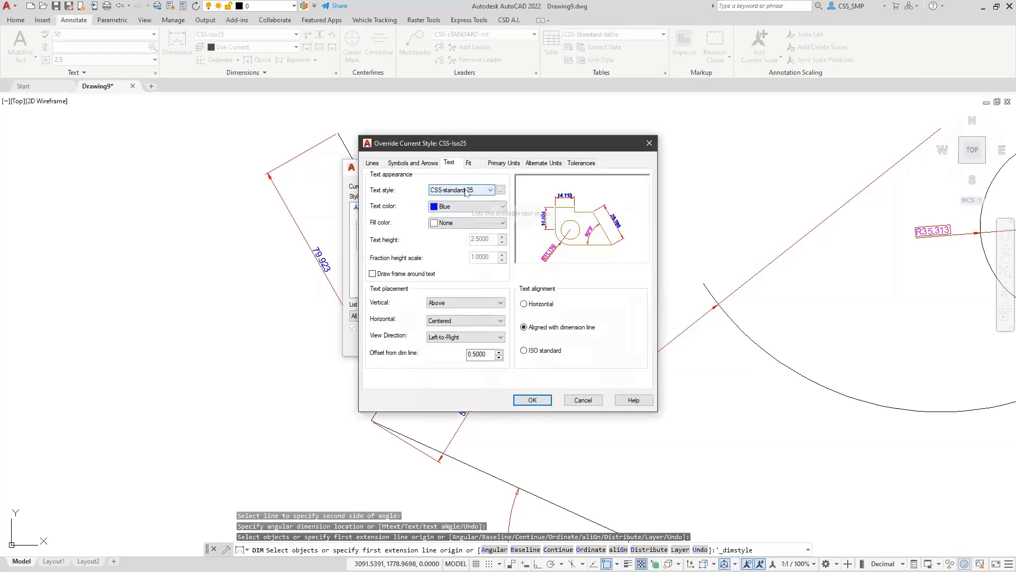
left_click(462, 191)
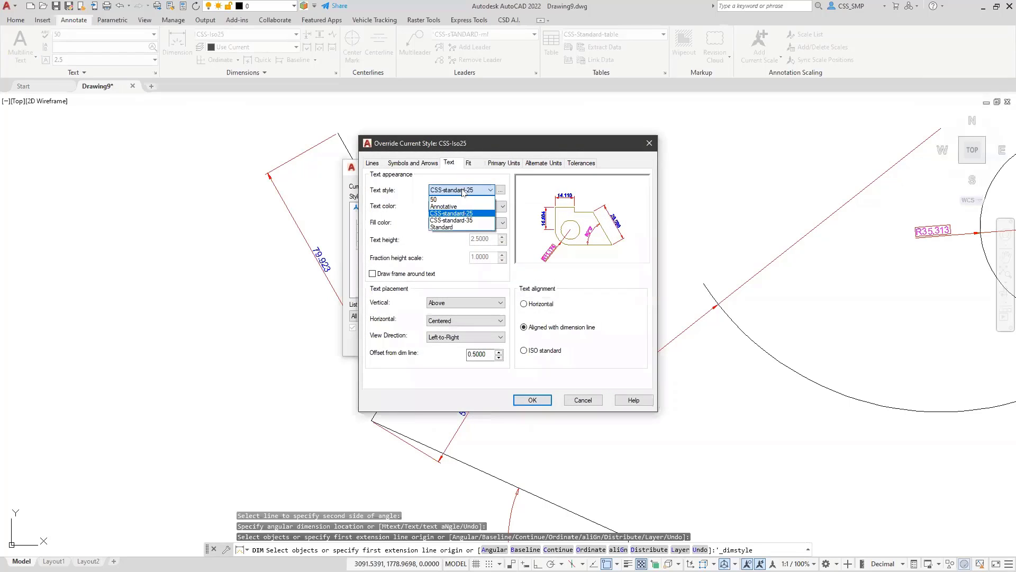
left_click(437, 200)
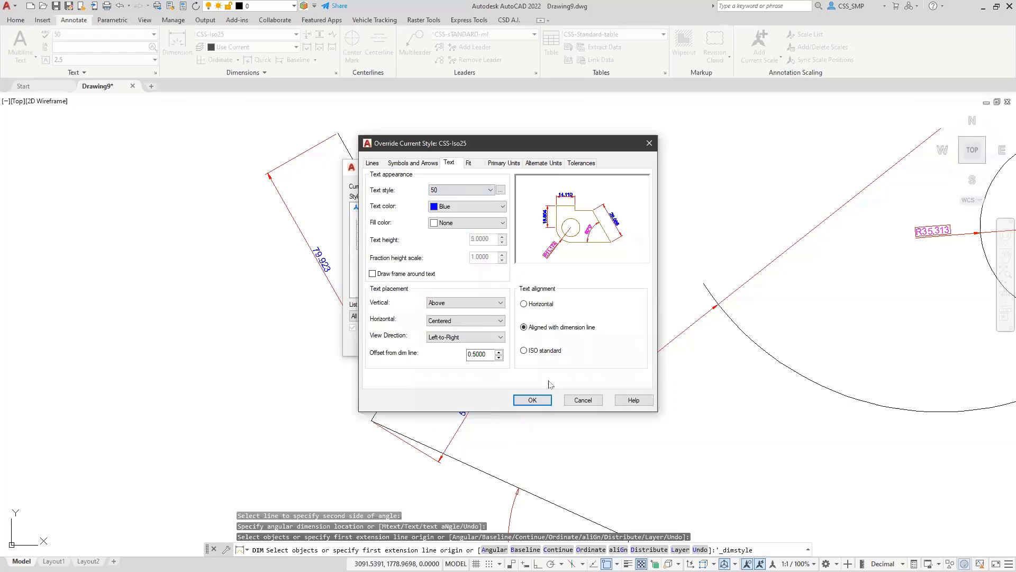
left_click(532, 400)
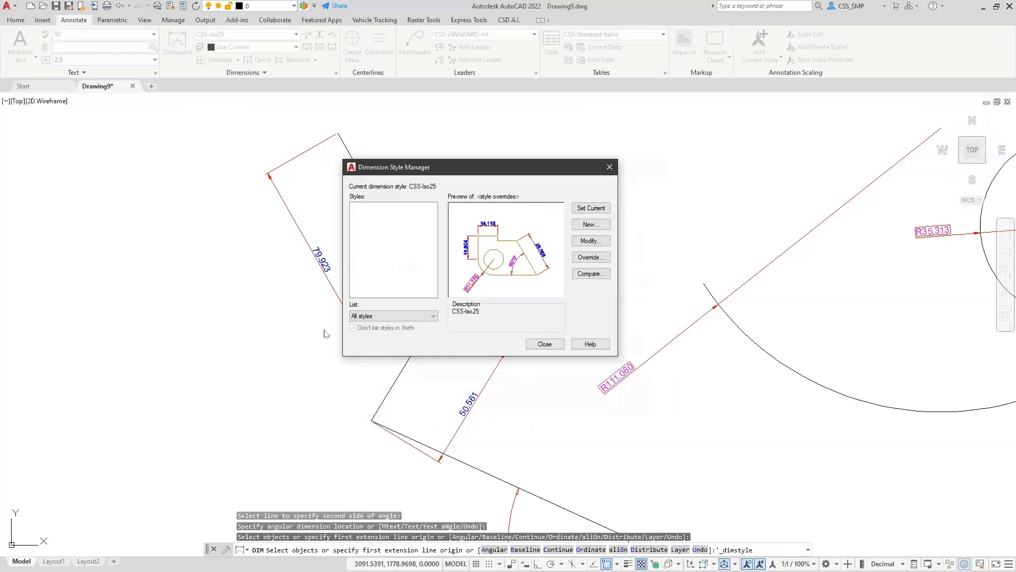
left_click(546, 349)
- With the override active, add a second aligned dimension to the polyline's first segment on its other side
mouse_move(208, 168)
middle_mouse_down()
mouse_move(390, 224)
mouse_move(404, 219)
middle_mouse_up()
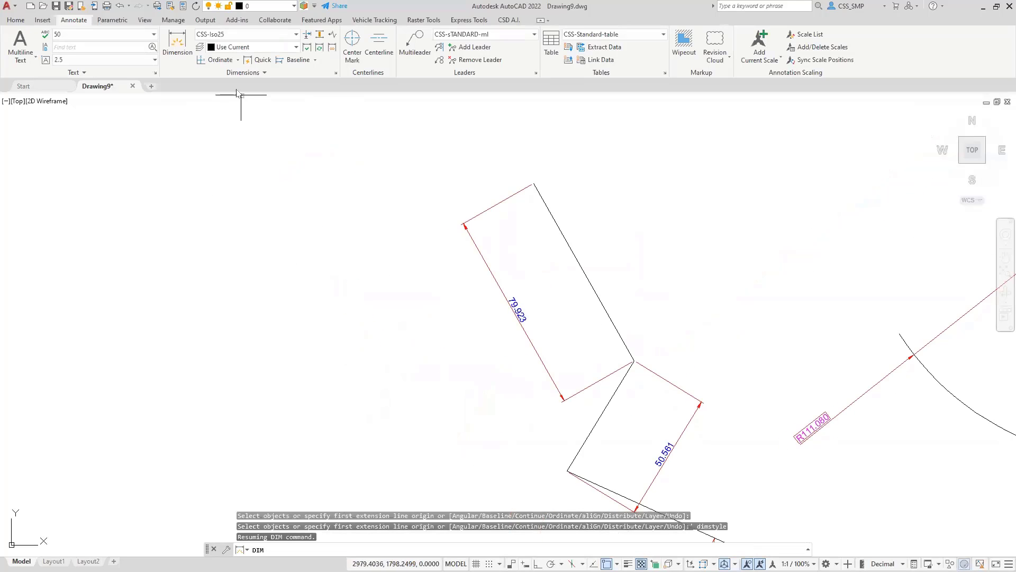
left_click(177, 42)
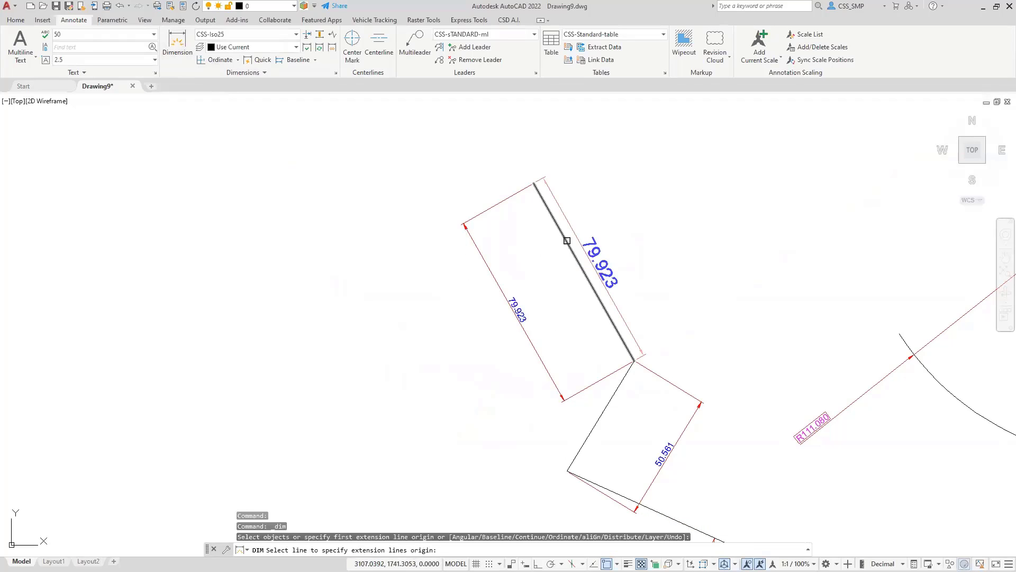
left_click(567, 241)
left_click(652, 203)
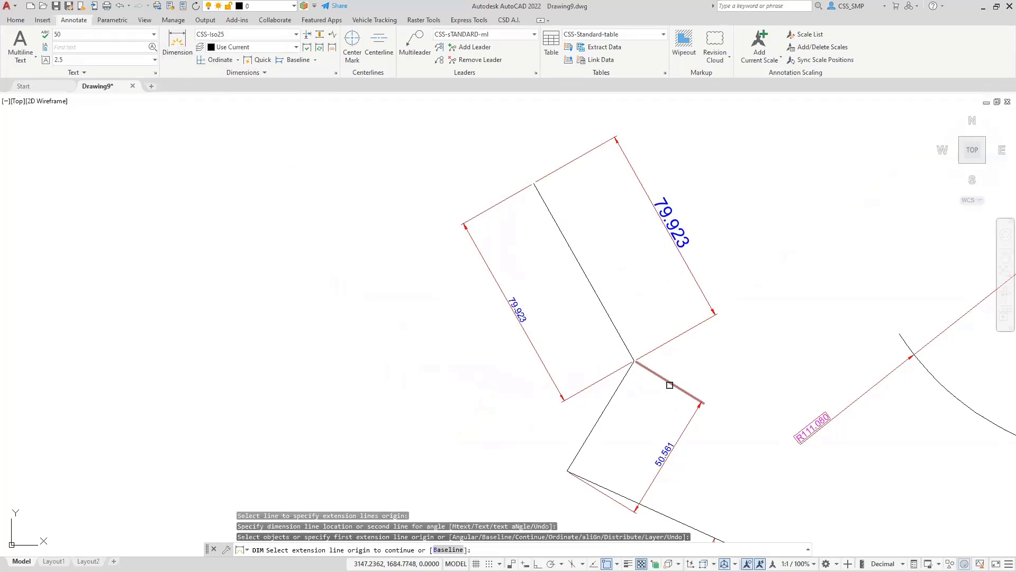
- Continue the second segment's aligned dimension with two further dimensions in line, using Break up for the overlap
left_click(669, 385)
left_click(761, 256)
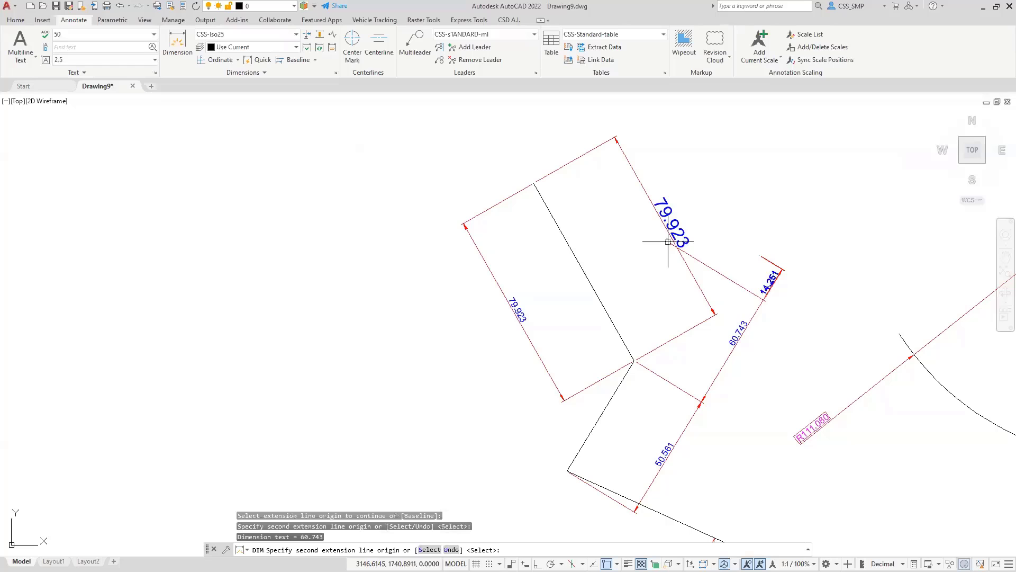
left_click(579, 219)
scroll(400, 261, "down", 5)
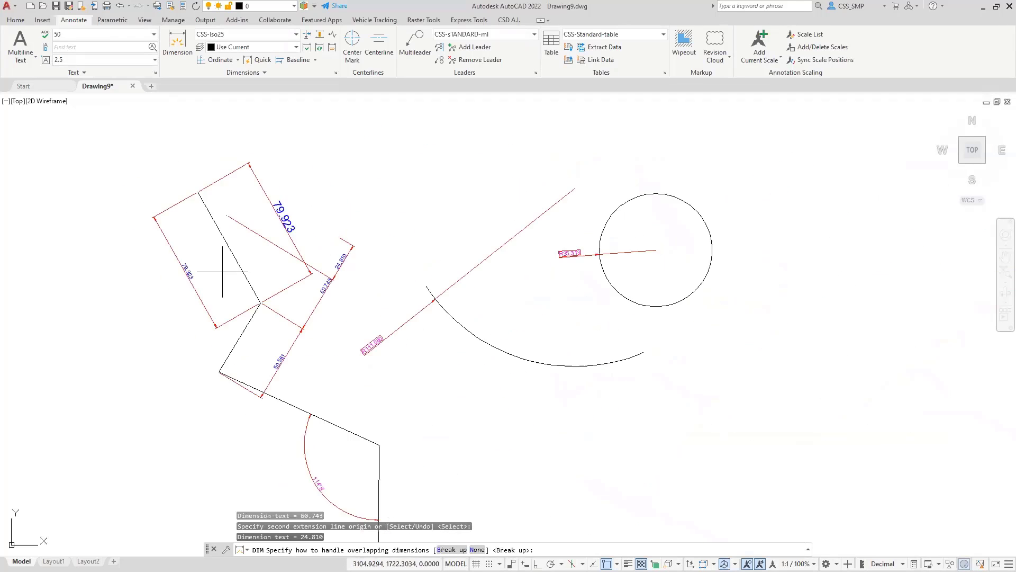
key("Return")
left_click(299, 372)
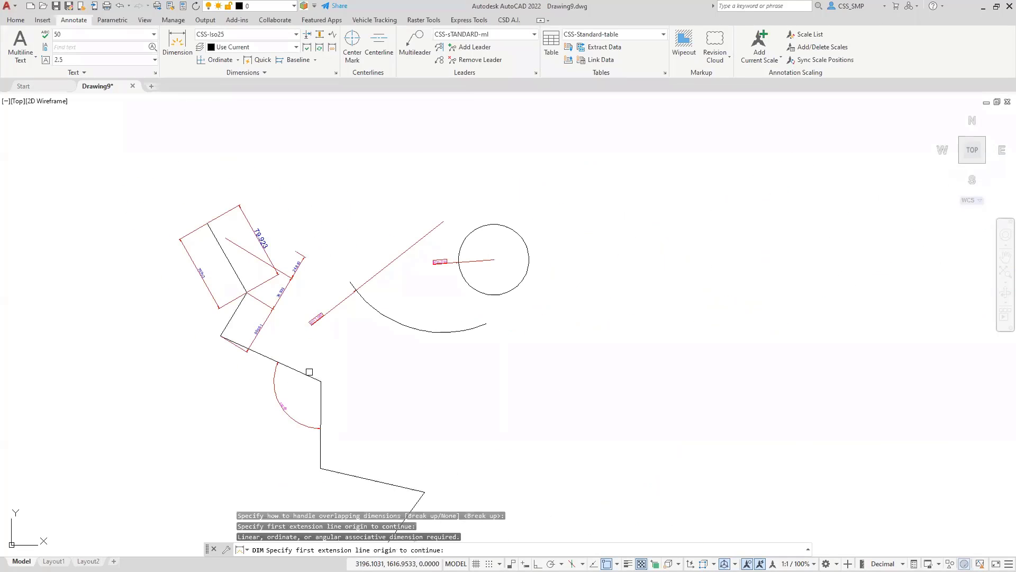
key("Return")
- Add an aligned dimension above the polyline's third segment with the style override active
left_click(309, 373)
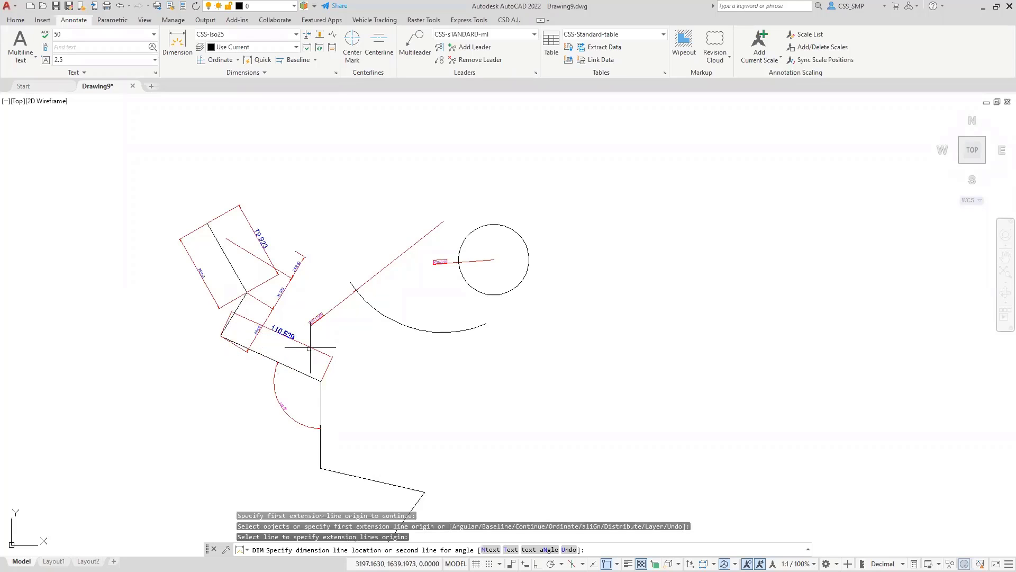
left_click(311, 347)
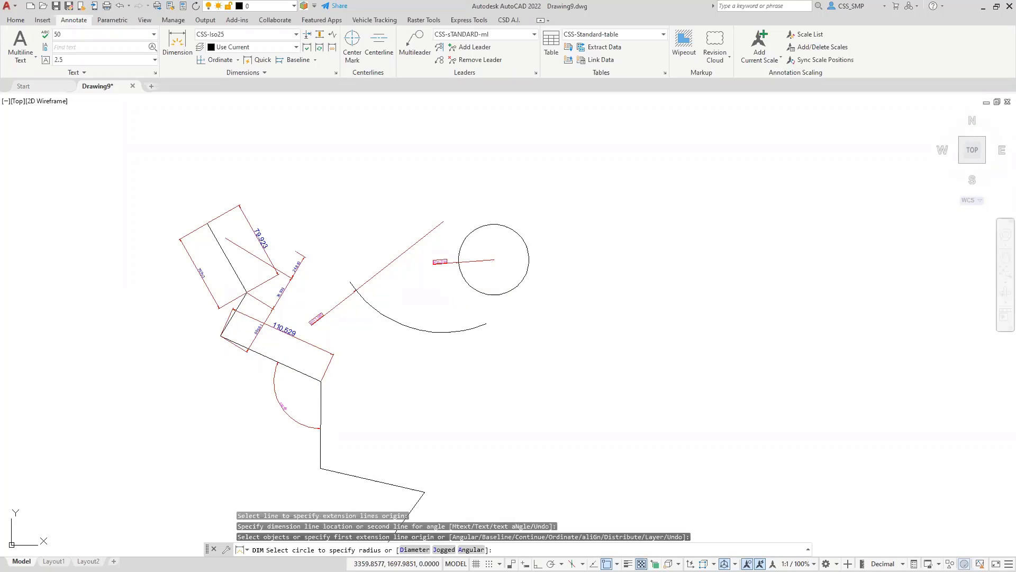
key("Escape")
- Add a second radius dimension to the circle, placed outside it below the existing one, with the override active
key("Return")
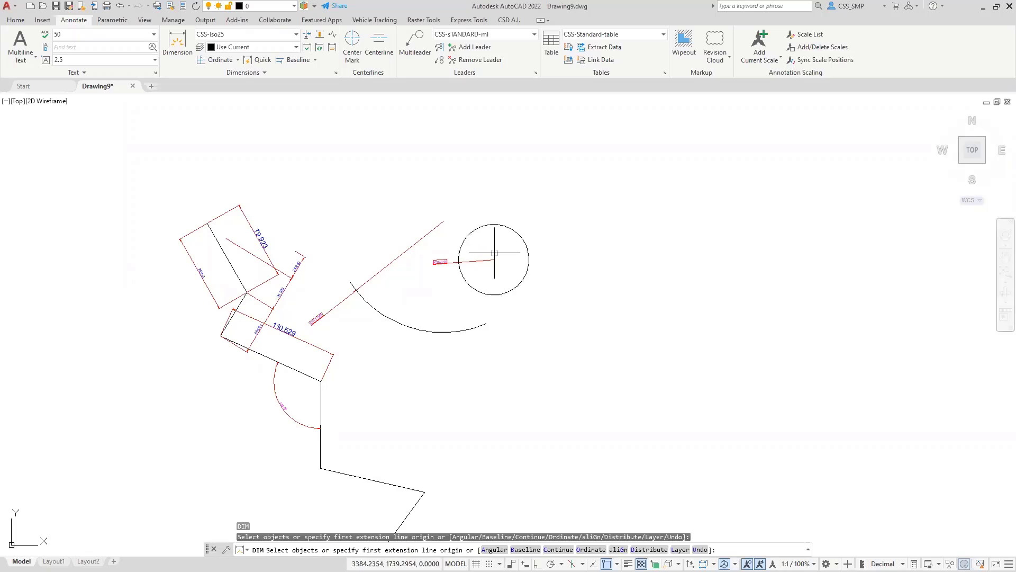
left_click(485, 290)
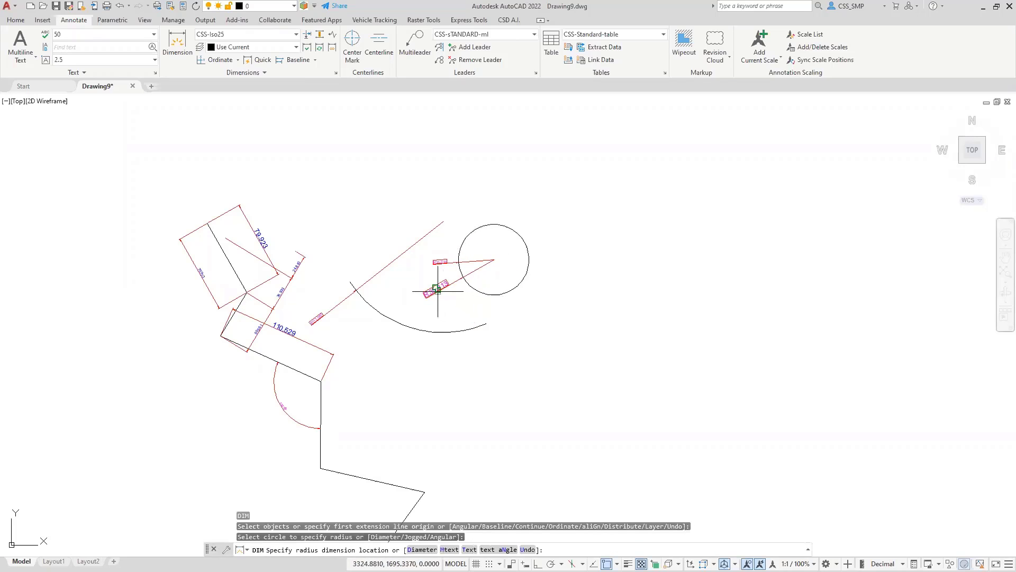
left_click(426, 294)
scroll(427, 314, "up", 4)
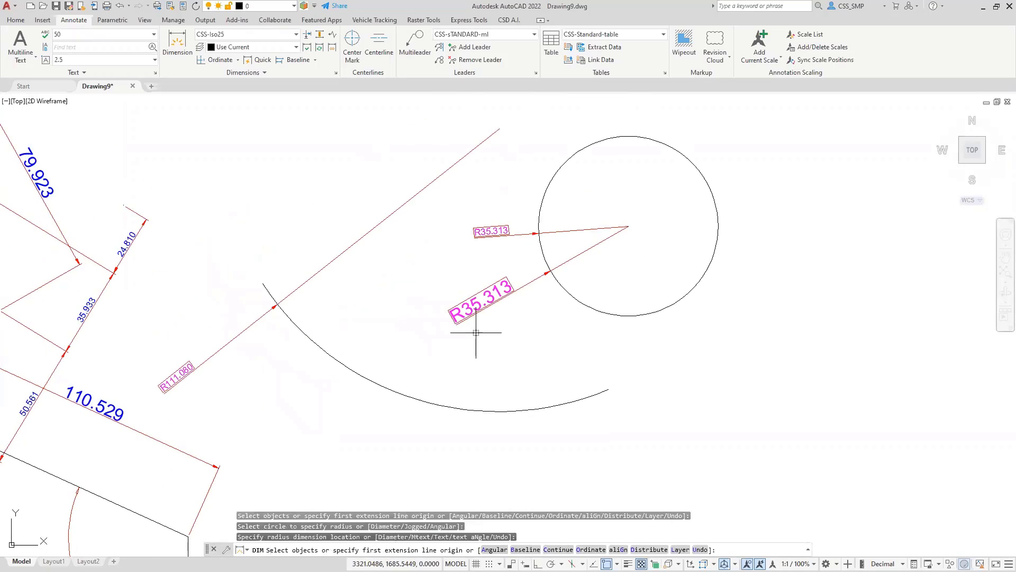
key("Escape")
- Add a second radius dimension to the arc, placed below the curve, with the override active
left_click(360, 375)
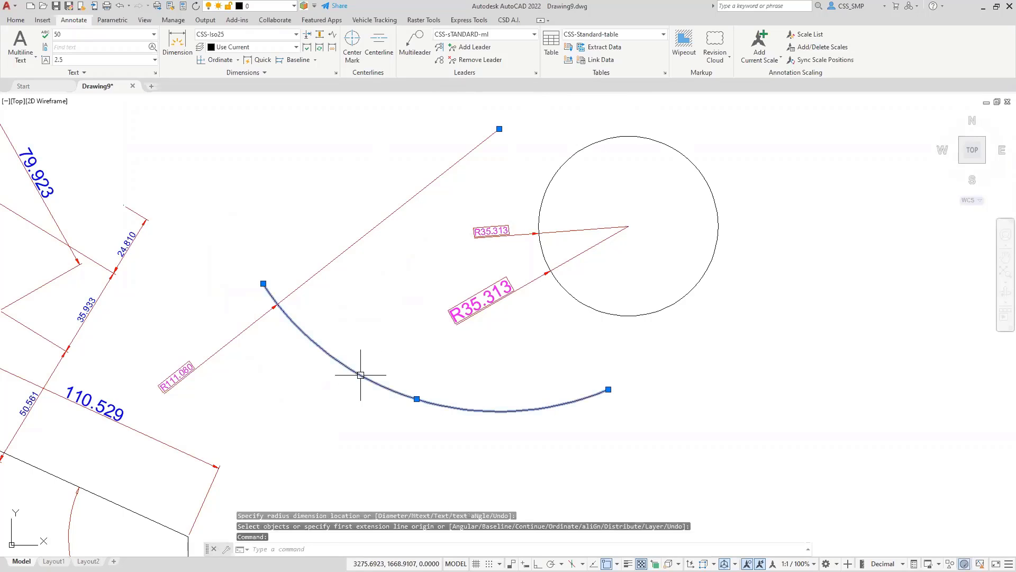
key("Return")
left_click(348, 367)
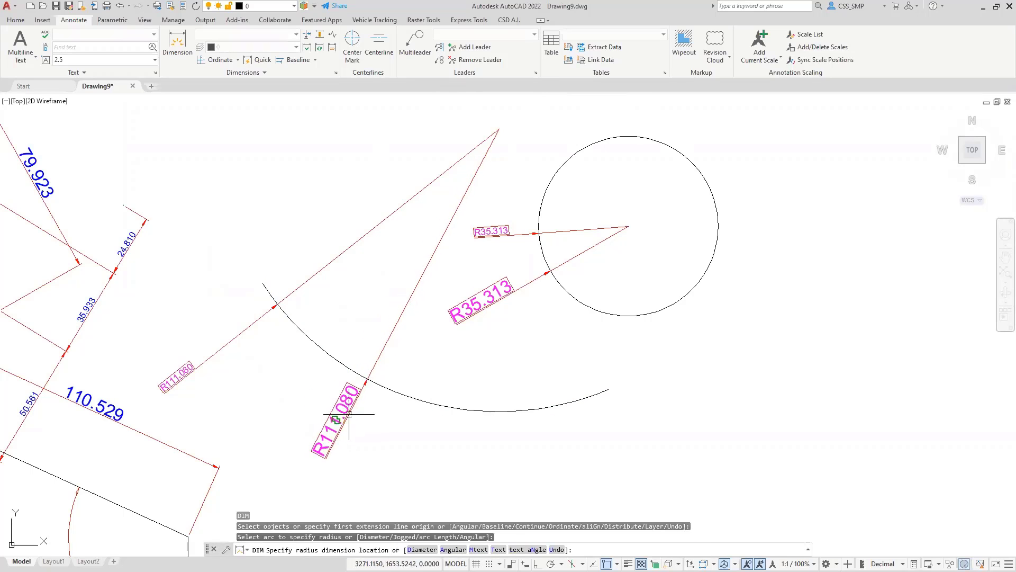
left_click(339, 395)
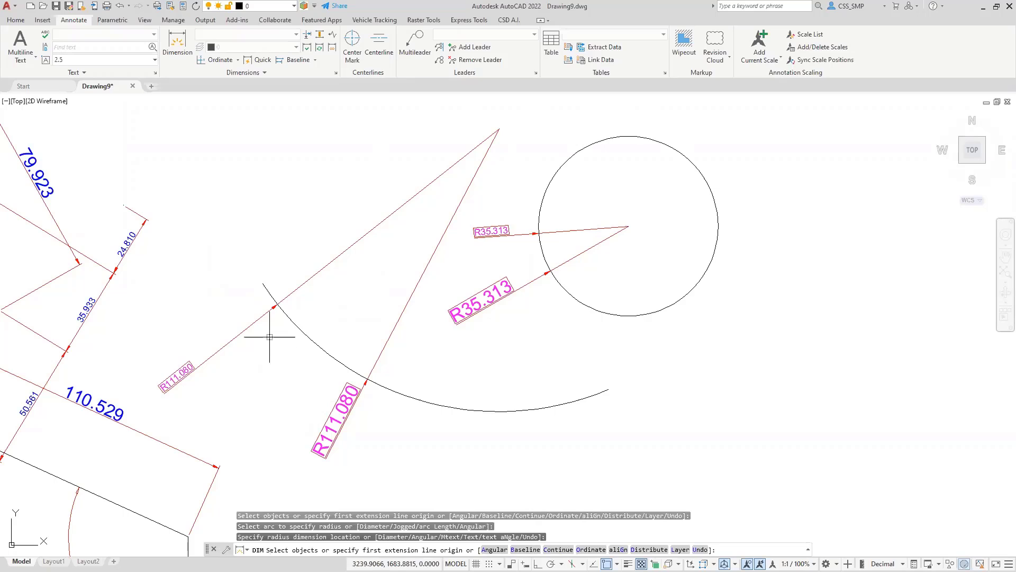
type("d")
key("Return")
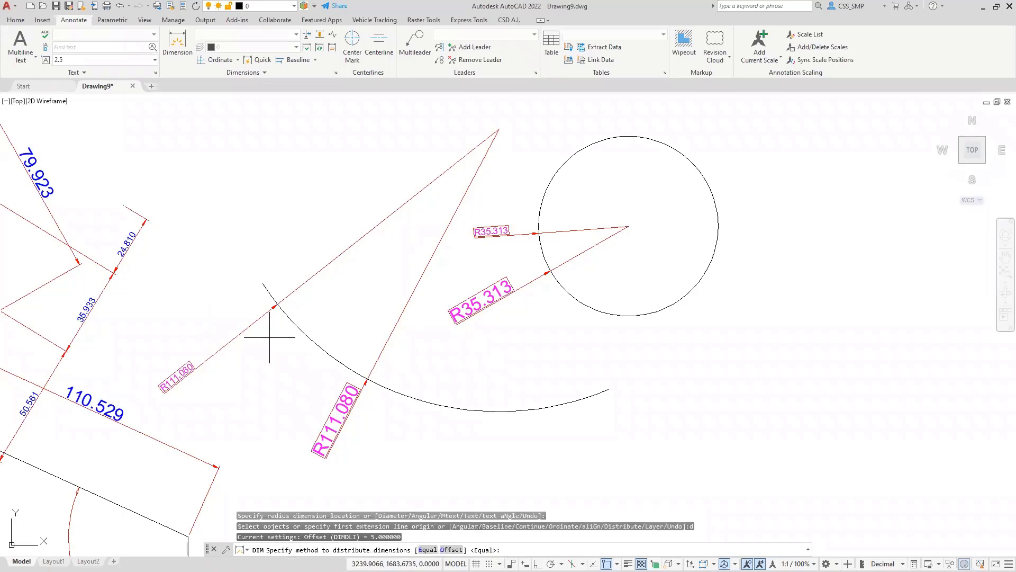
key("Escape")
type("d")
key("Escape")
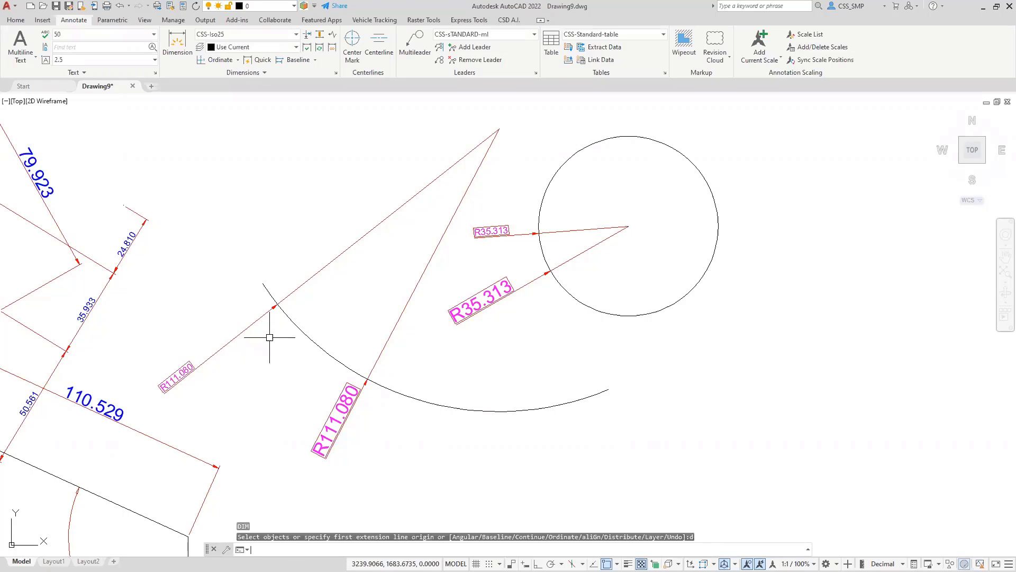
- Set CSS-Iso25 as the current dimension style in the dimension style manager, discarding its style overrides, and close the manager
type("D")
key("Return")
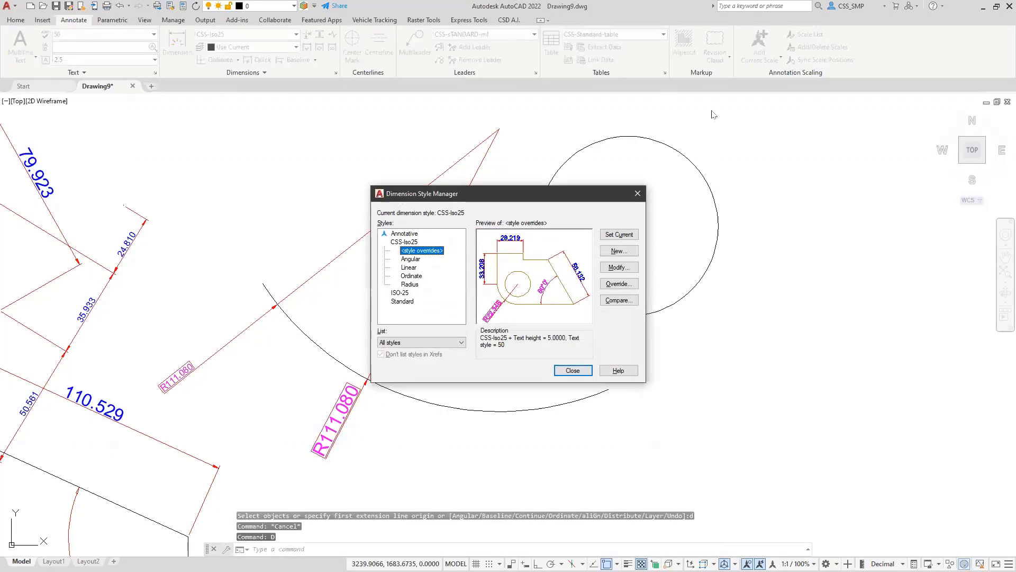
double_click(404, 242)
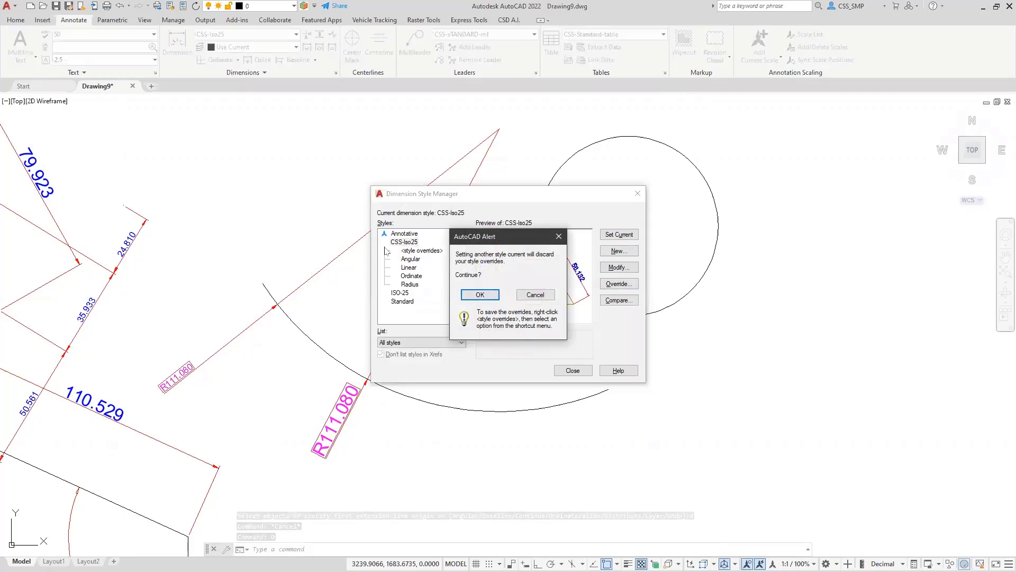
left_click(479, 295)
left_click(572, 371)
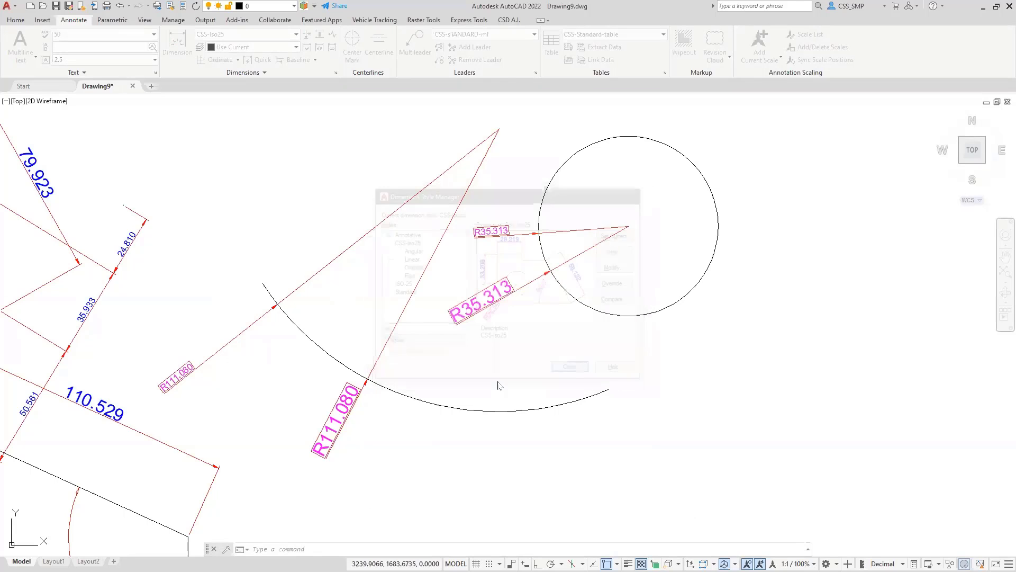
- Compare the overridden dimensions with the earlier ones and inspect the properties of the third segment's aligned dimension
scroll(397, 415, "down", 5)
scroll(466, 418, "up", 6)
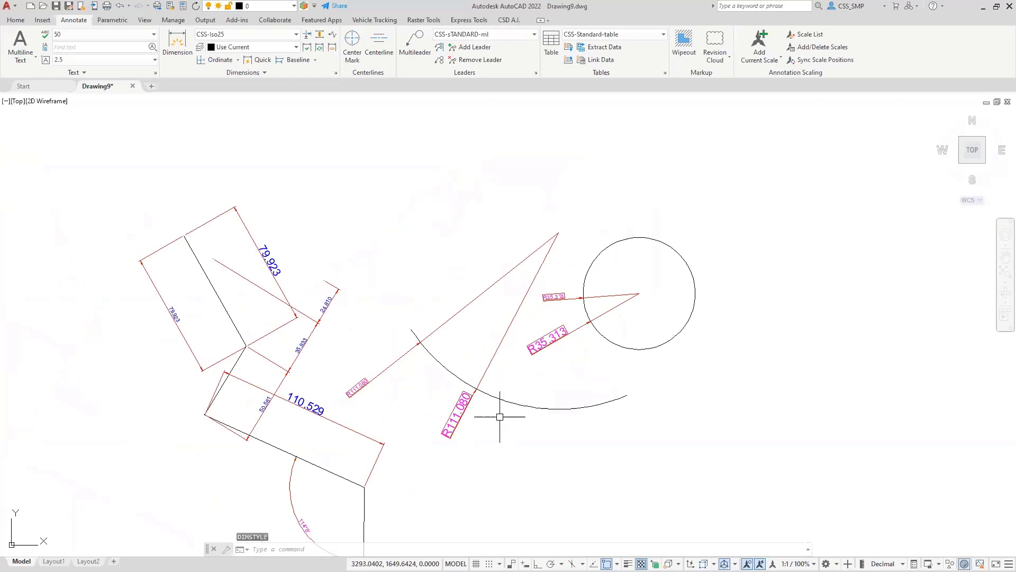
scroll(418, 404, "down", 6)
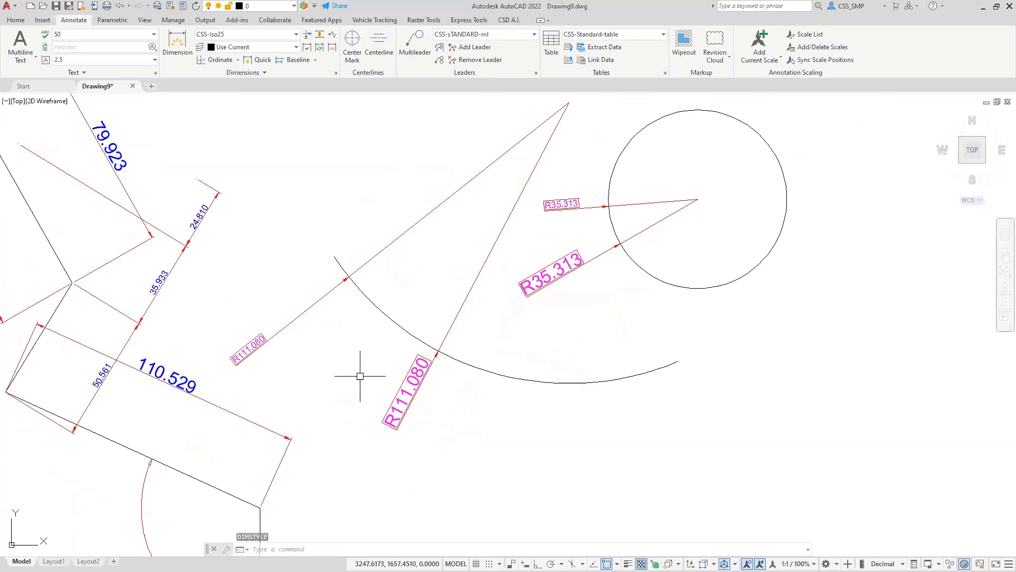
scroll(379, 379, "up", 1)
mouse_move(361, 424)
middle_mouse_down()
mouse_move(395, 379)
mouse_move(370, 454)
middle_mouse_up()
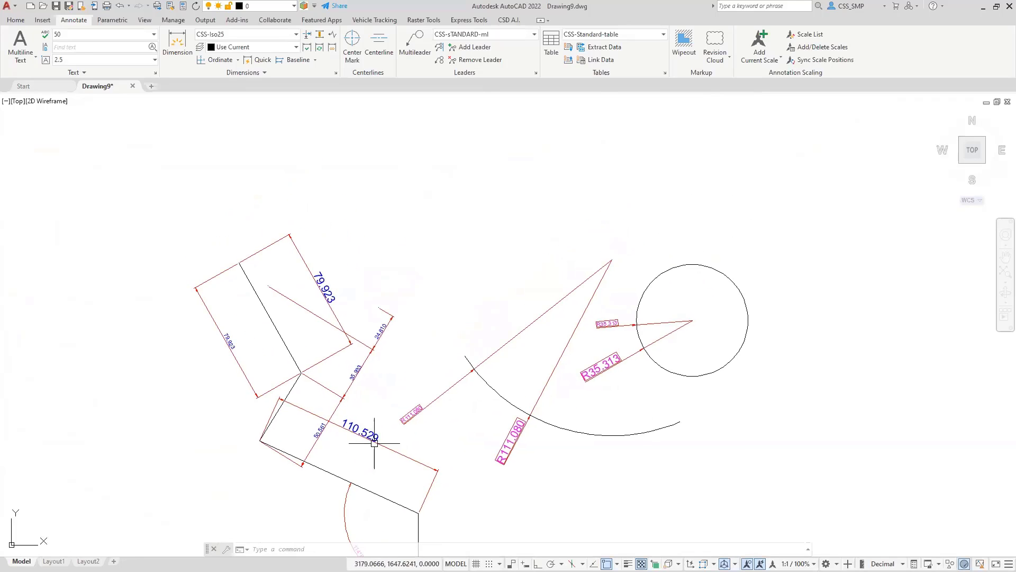
left_click(350, 427)
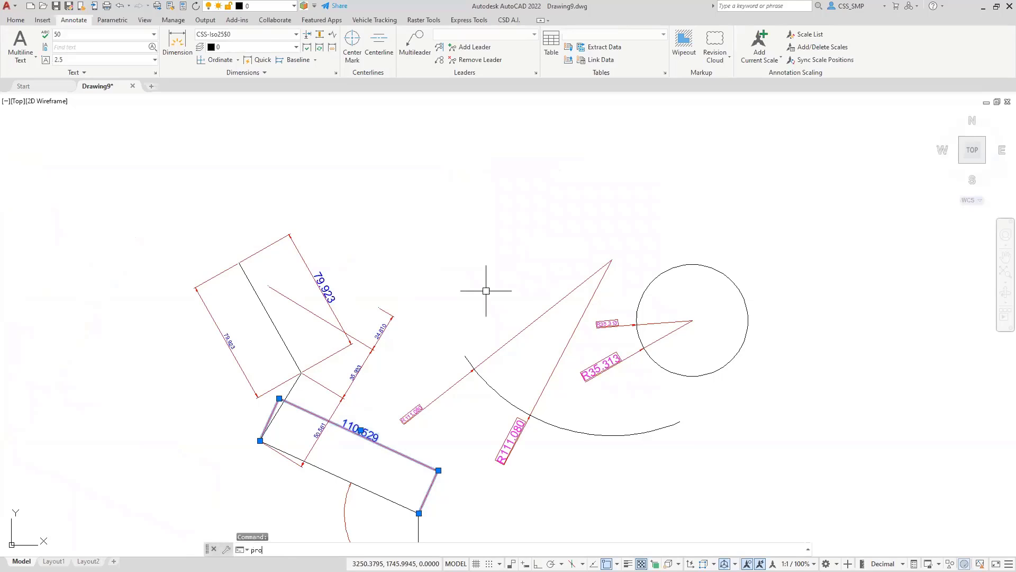
key("ctrl+1")
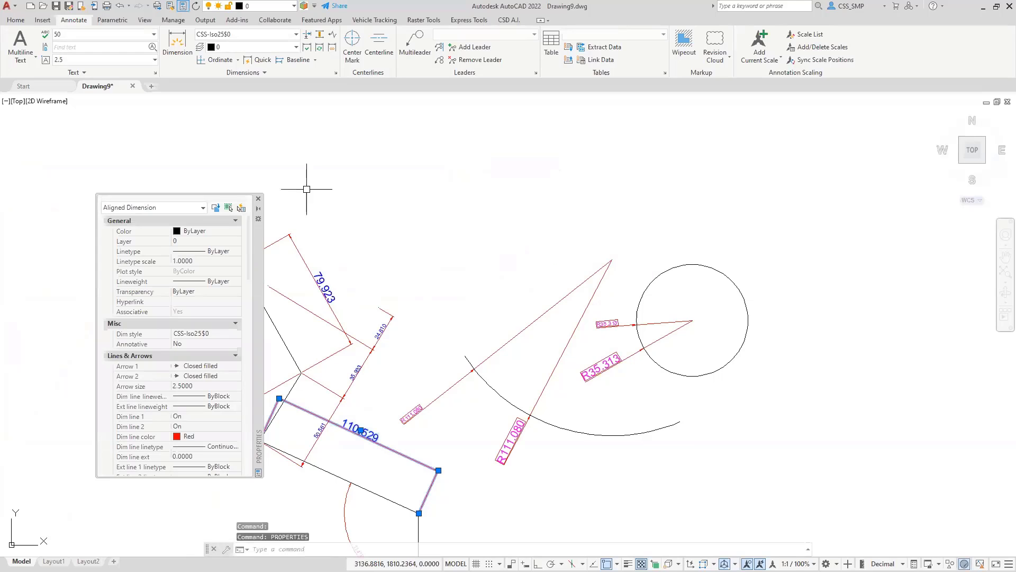
key("Escape")
key("Escape")
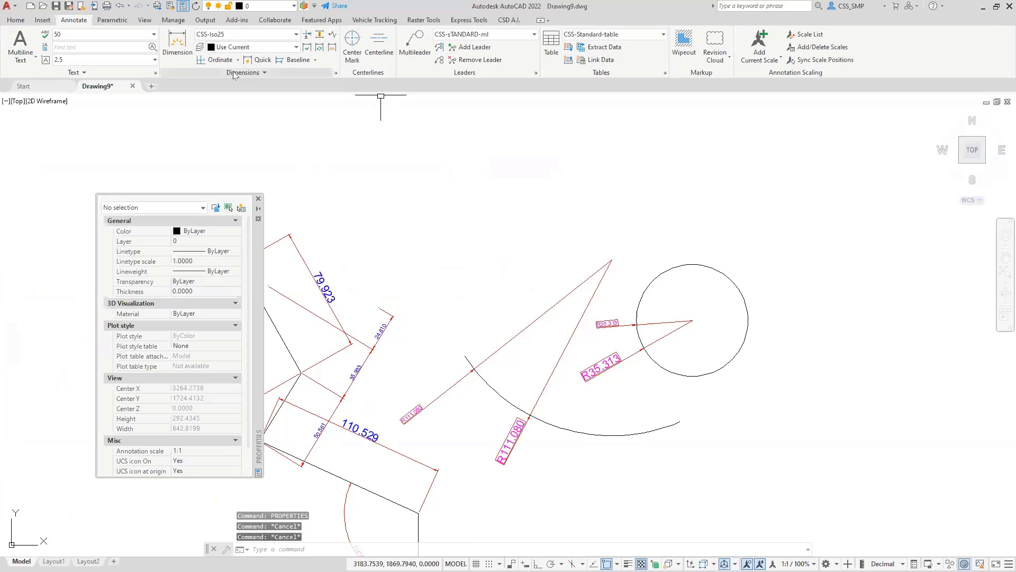
- Add a radius dimension to the circle with its text placed inside, using the CSS-Iso25 style without overrides
left_click(178, 43)
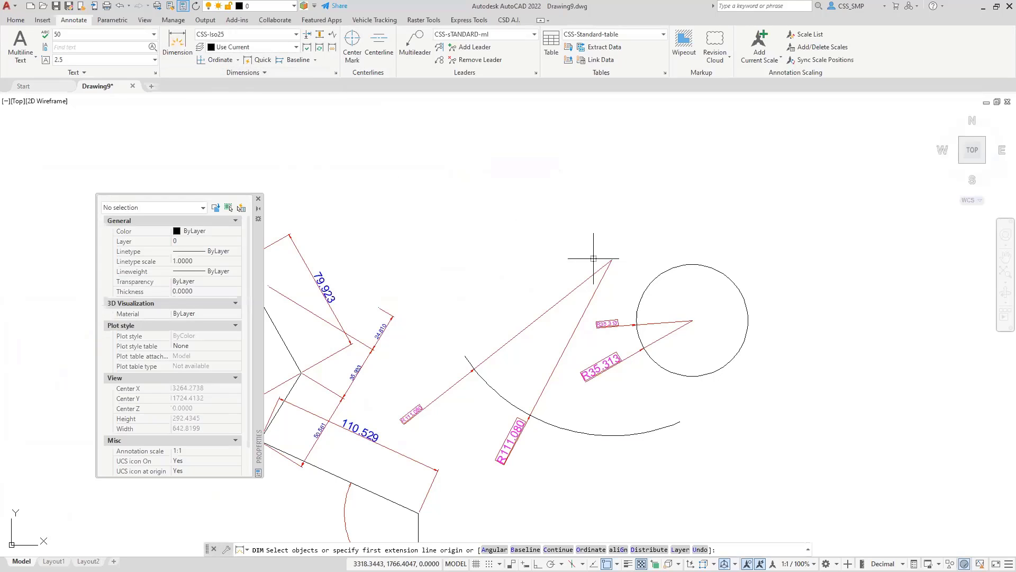
left_click(656, 278)
left_click(658, 295)
scroll(618, 320, "up", 5)
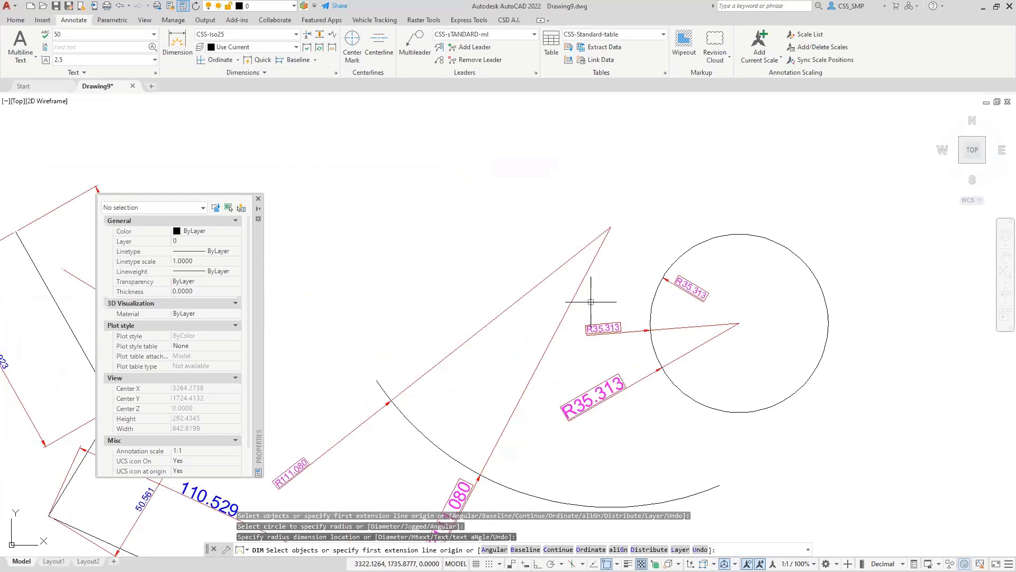
middle_click_drag(477, 377, 462, 276)
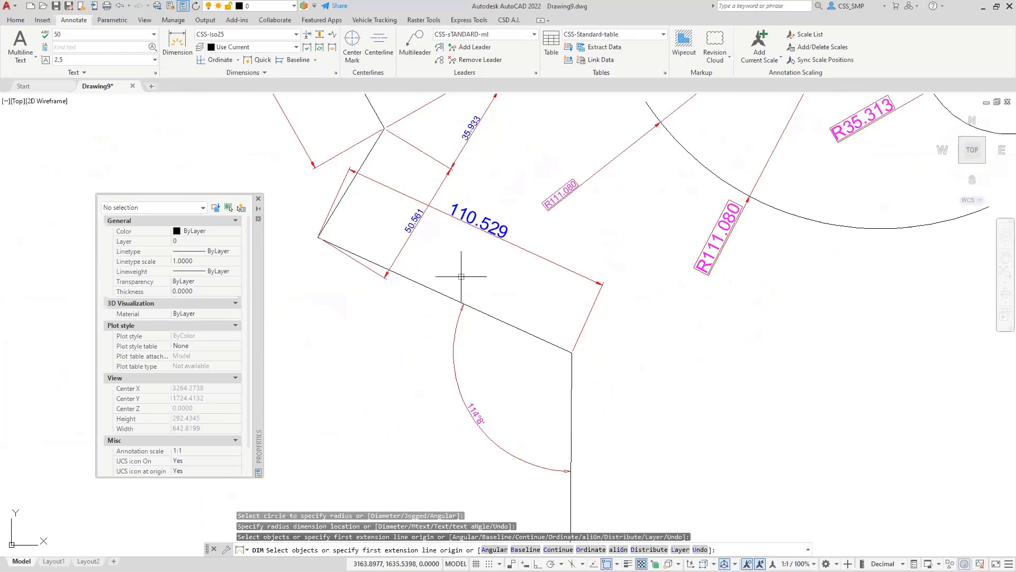
key("Escape")
- Add an aligned dimension to the polyline's third segment on its lower side, using the CSS-Iso25 style without overrides
left_click(540, 340)
key("Return")
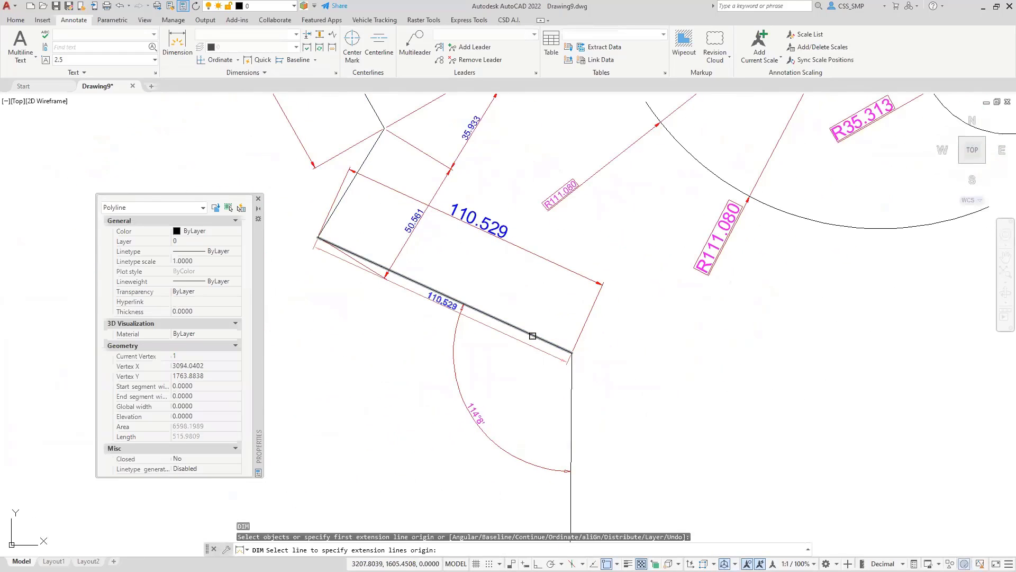
left_click(529, 334)
left_click(526, 352)
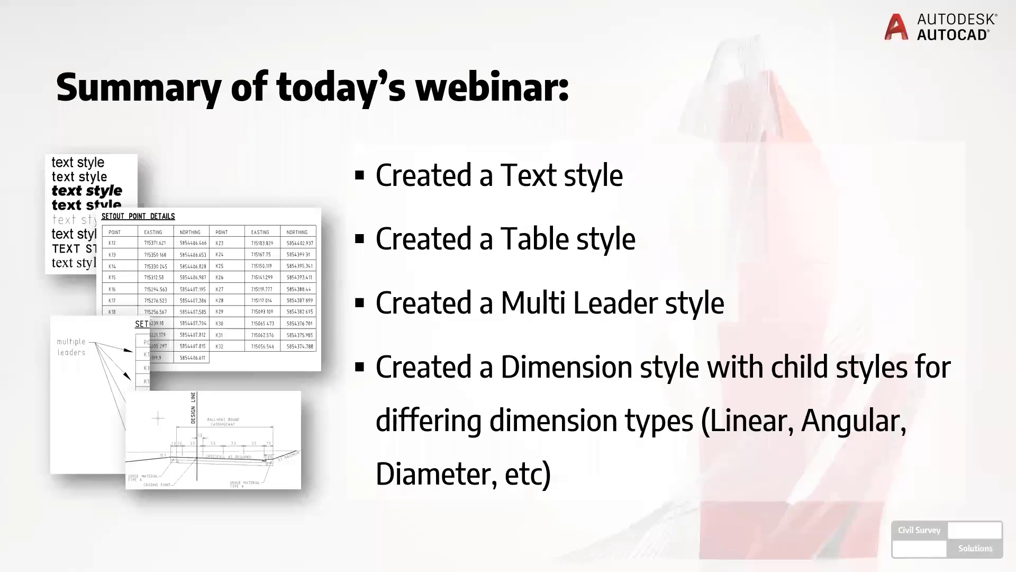